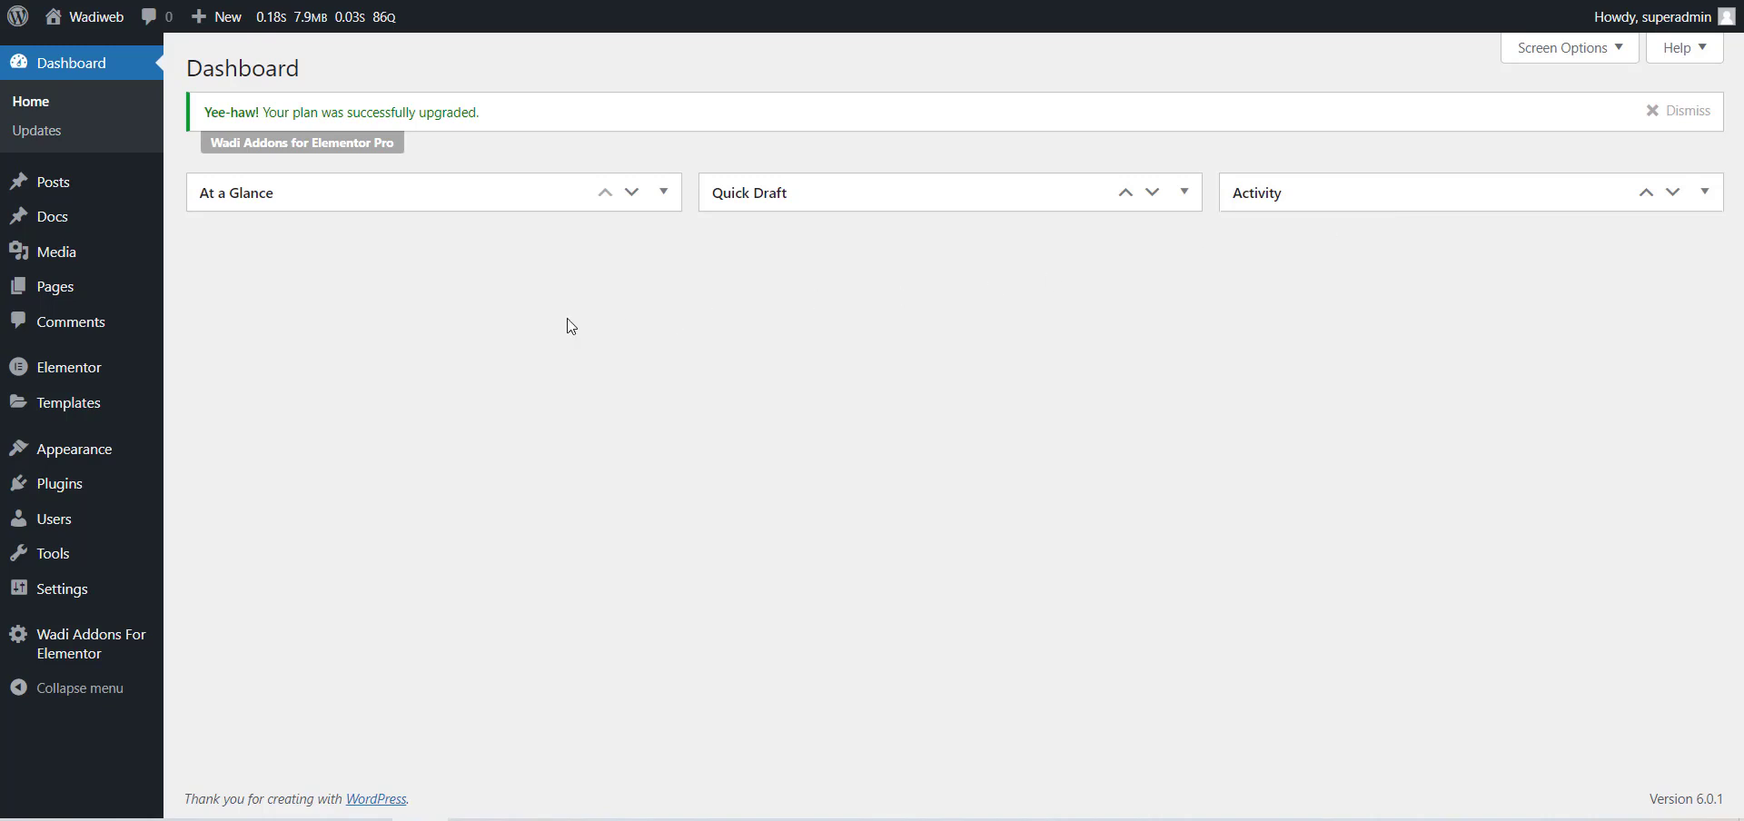
# Create a new Elementor template of type Section named "Wadi Posts".
pyautogui.moveTo(109, 396)
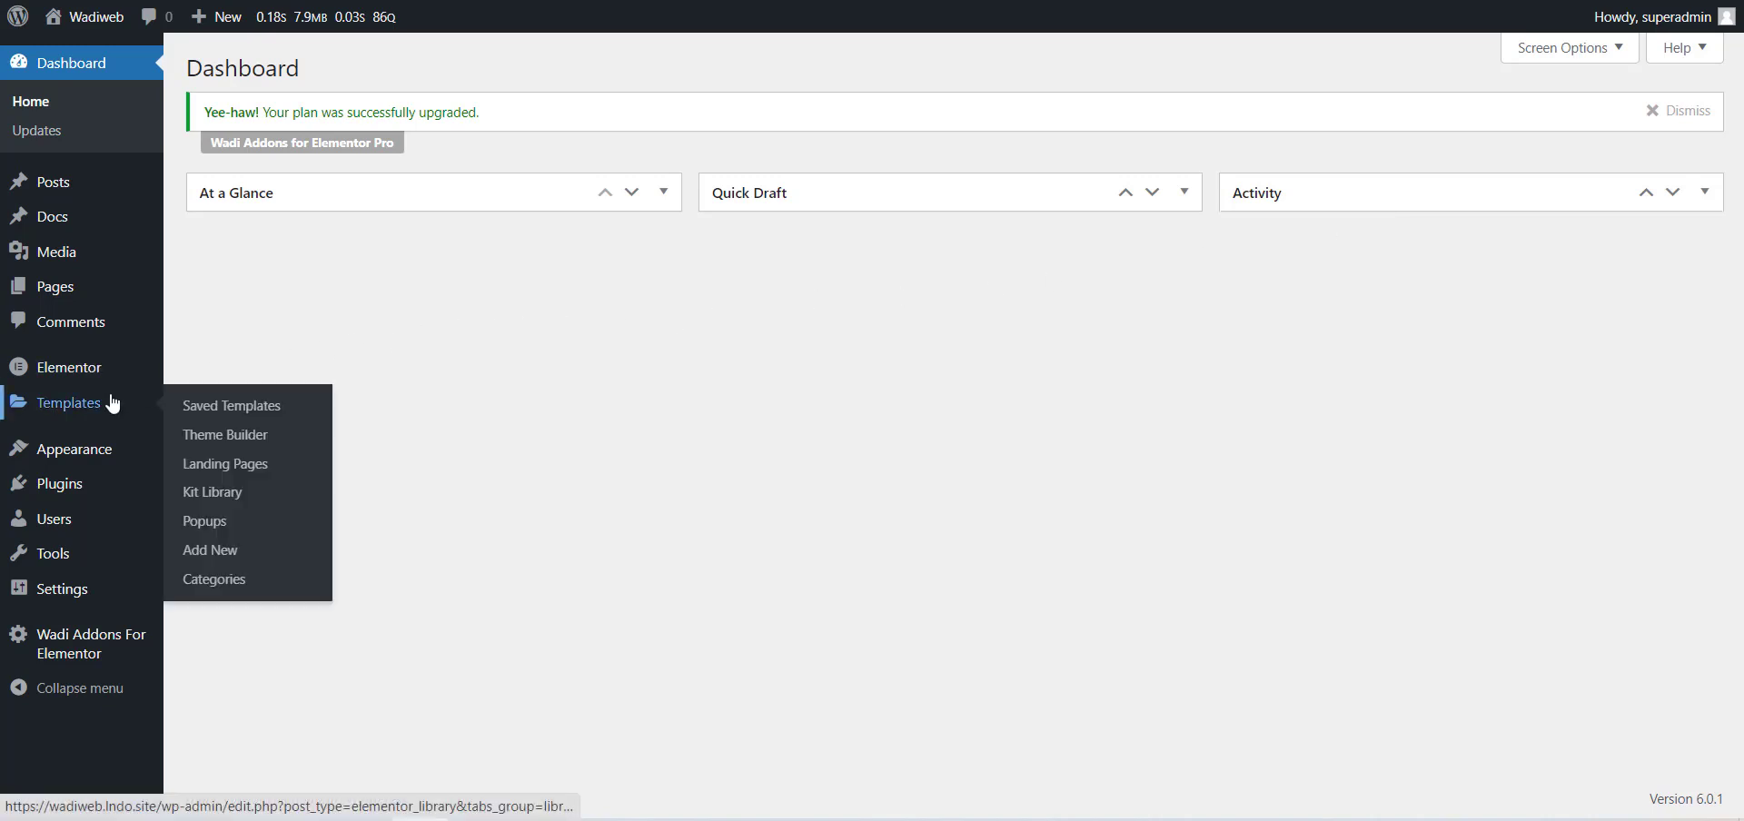
pyautogui.click(239, 551)
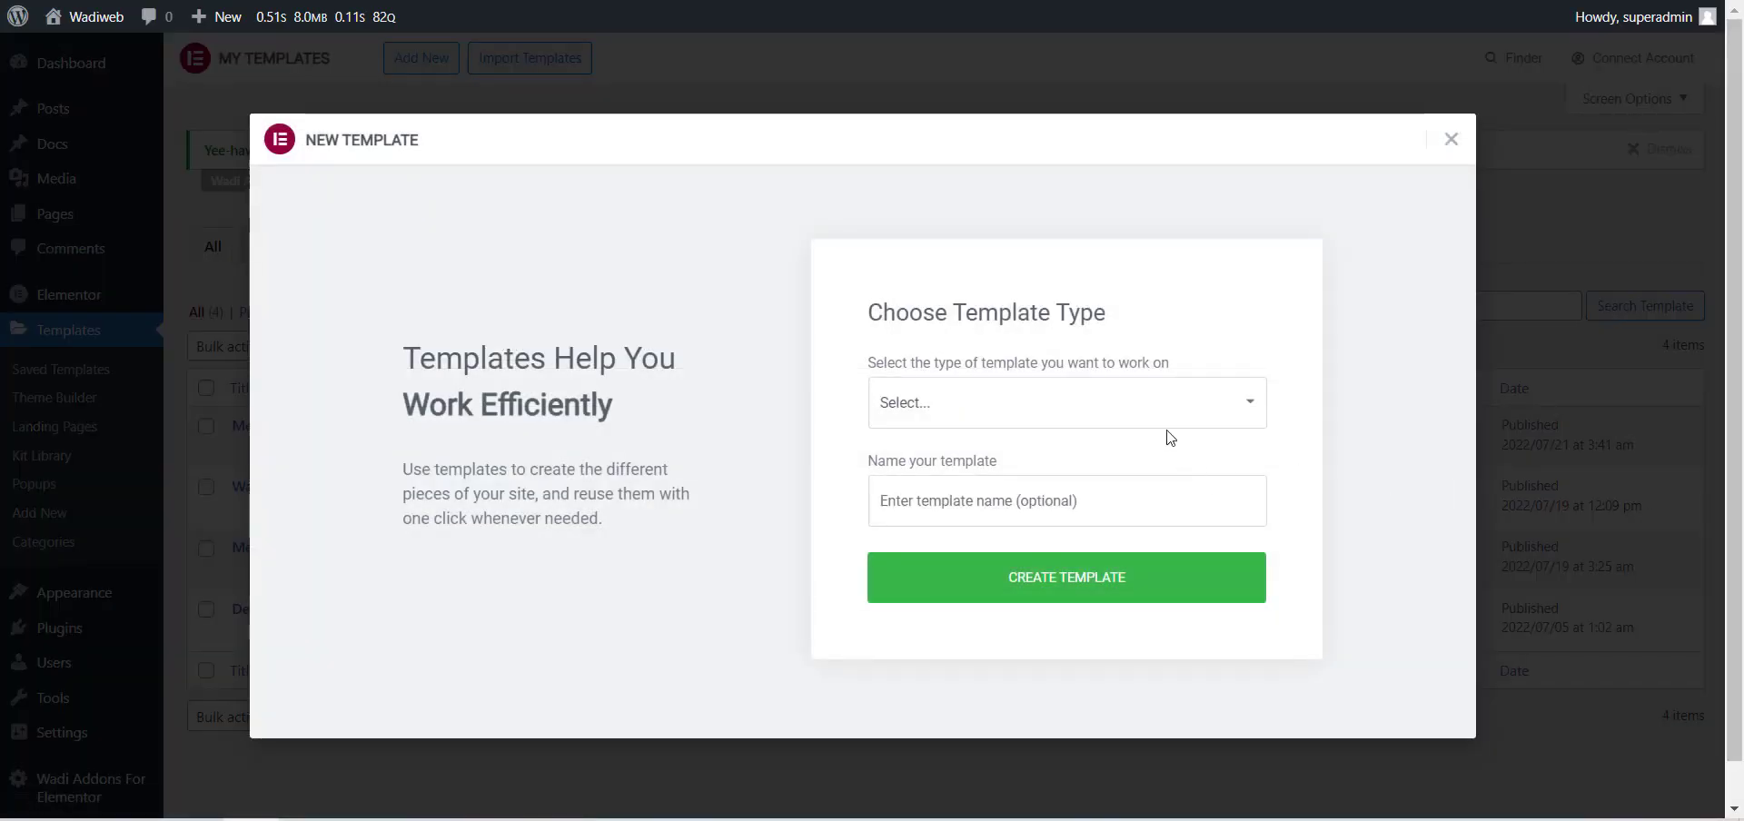
pyautogui.click(1177, 410)
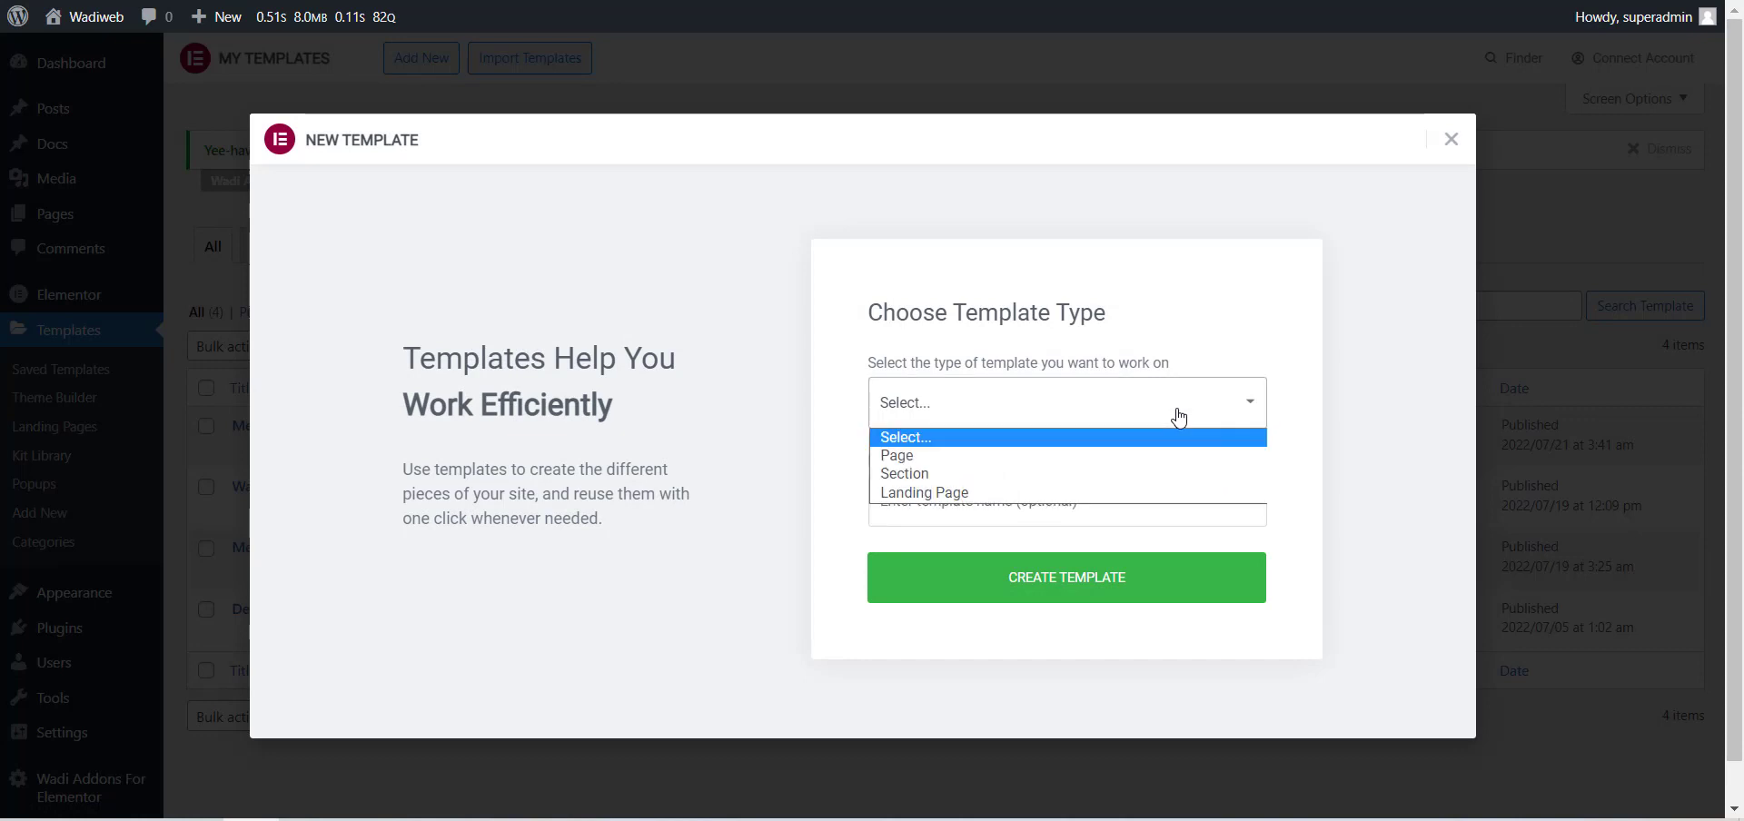
pyautogui.click(1144, 472)
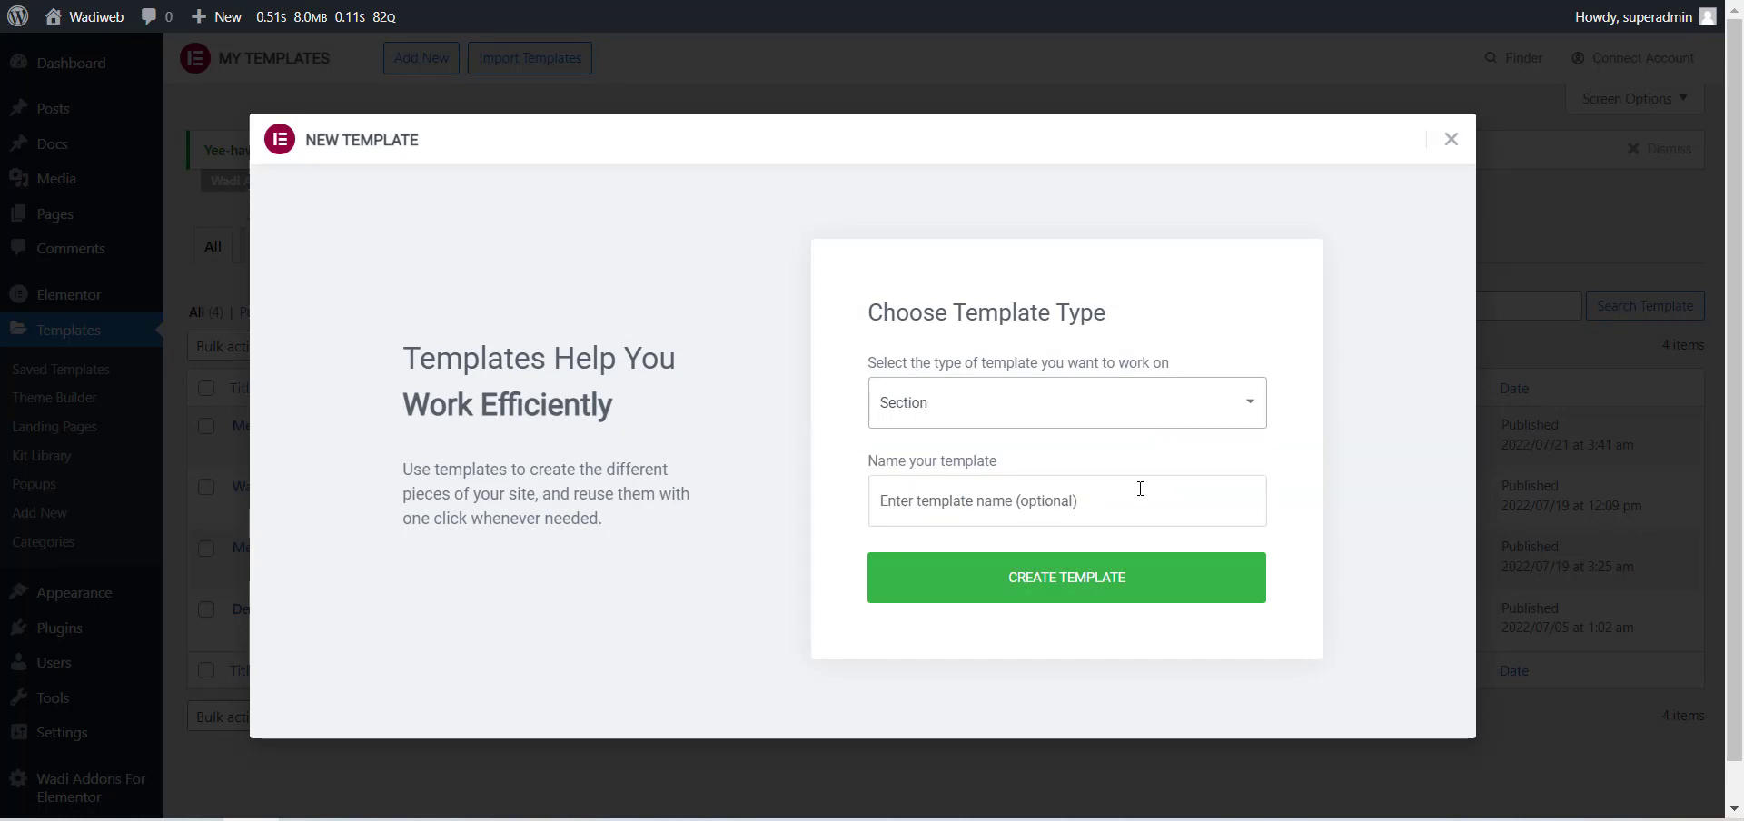
pyautogui.click(1140, 488)
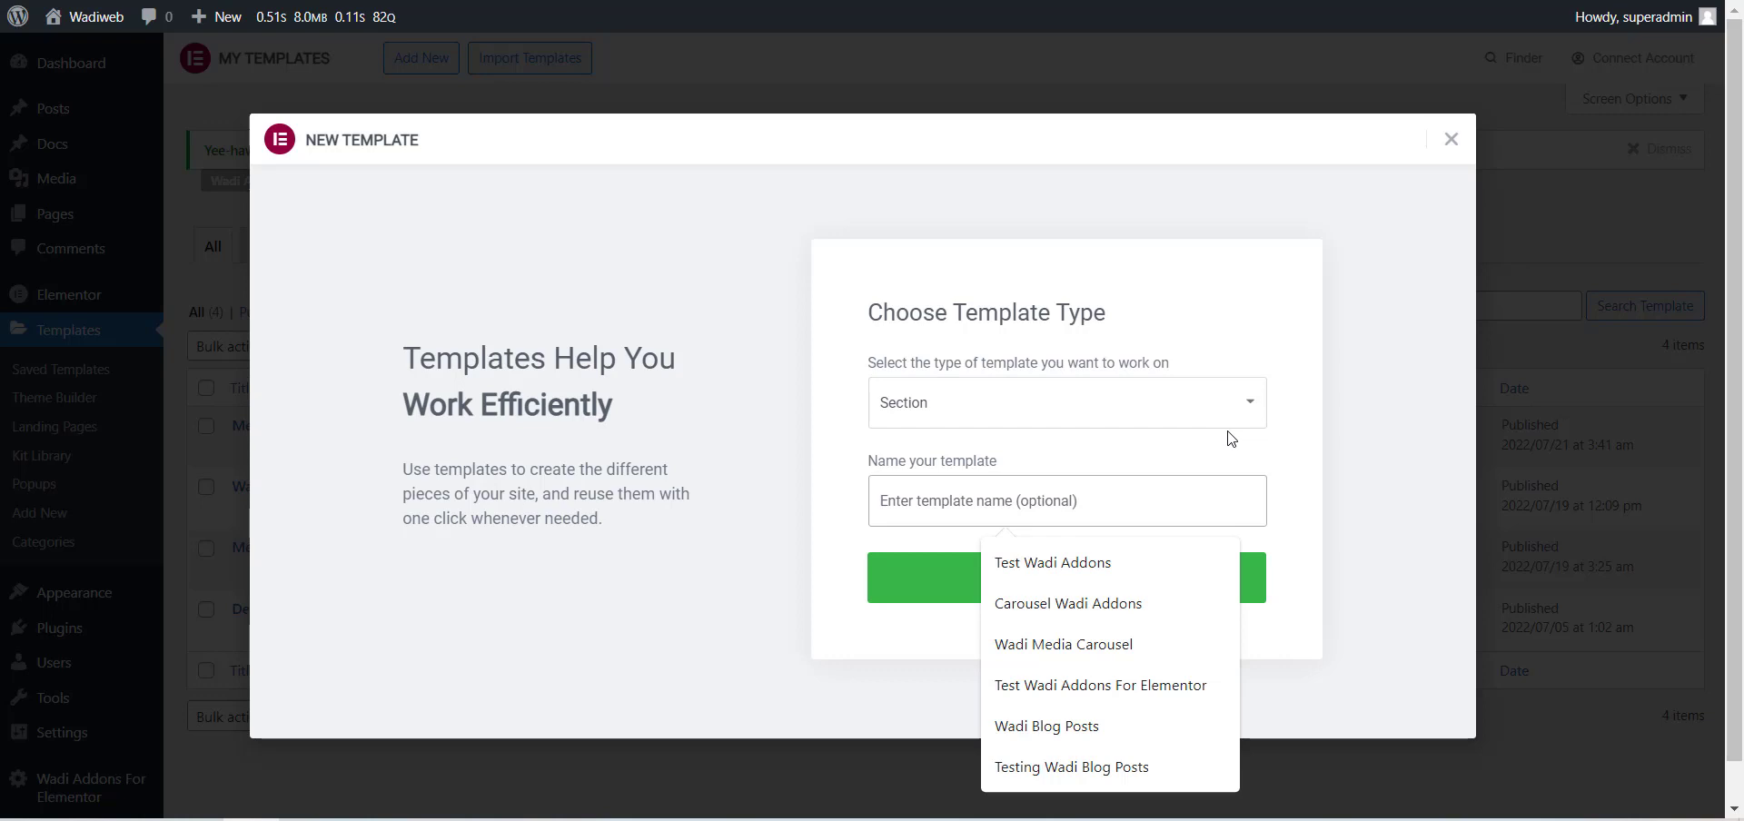
pyautogui.write('Wadi Posts')
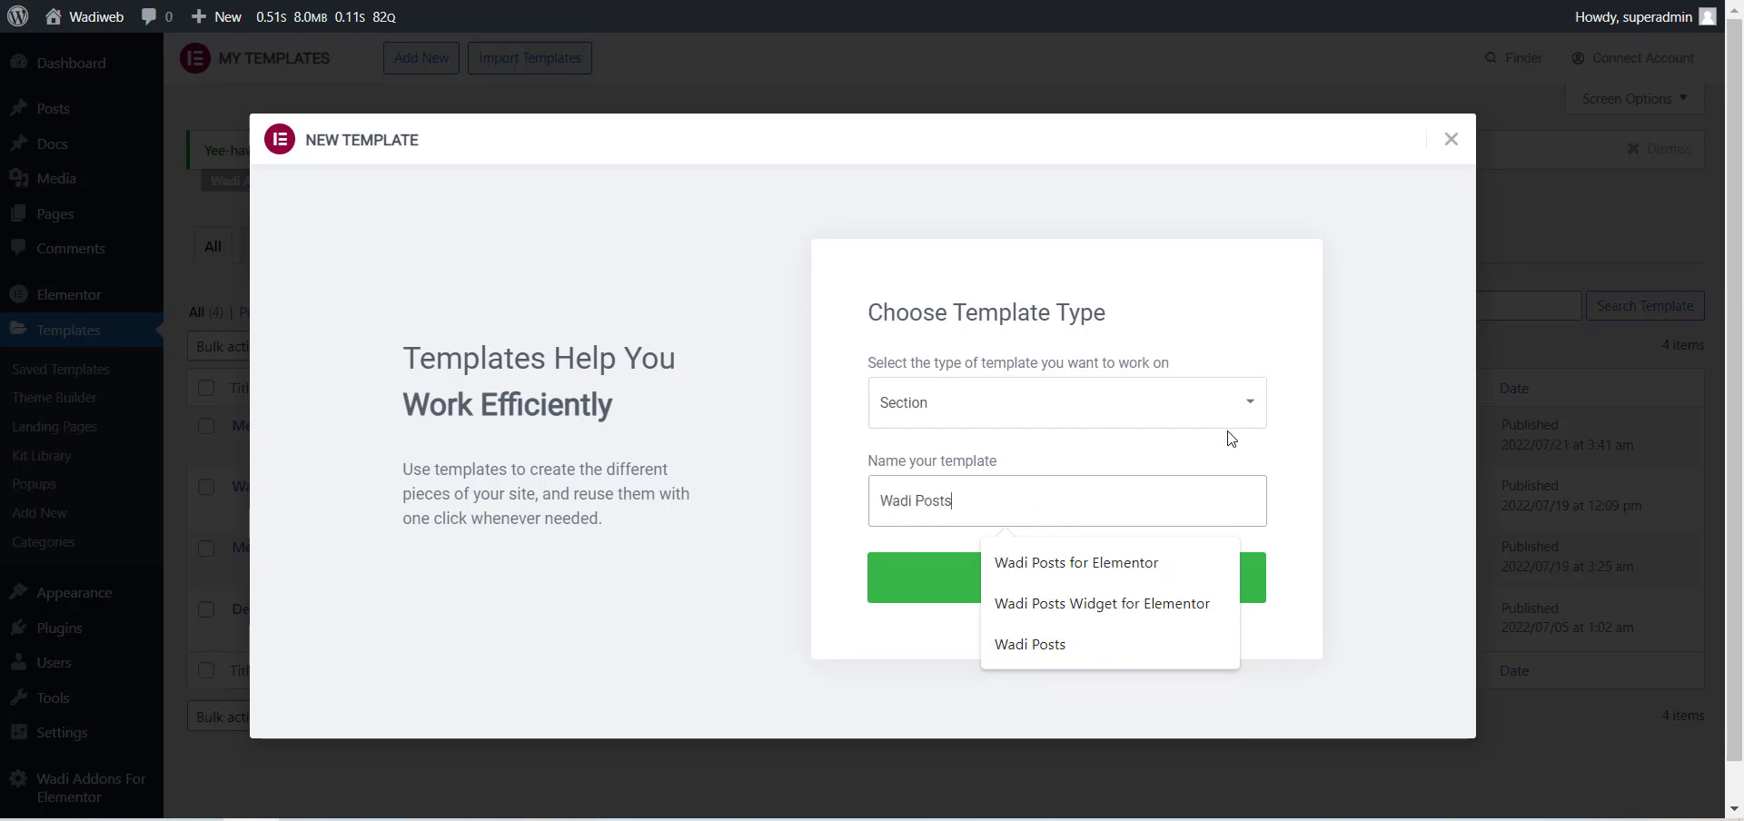
pyautogui.click(897, 583)
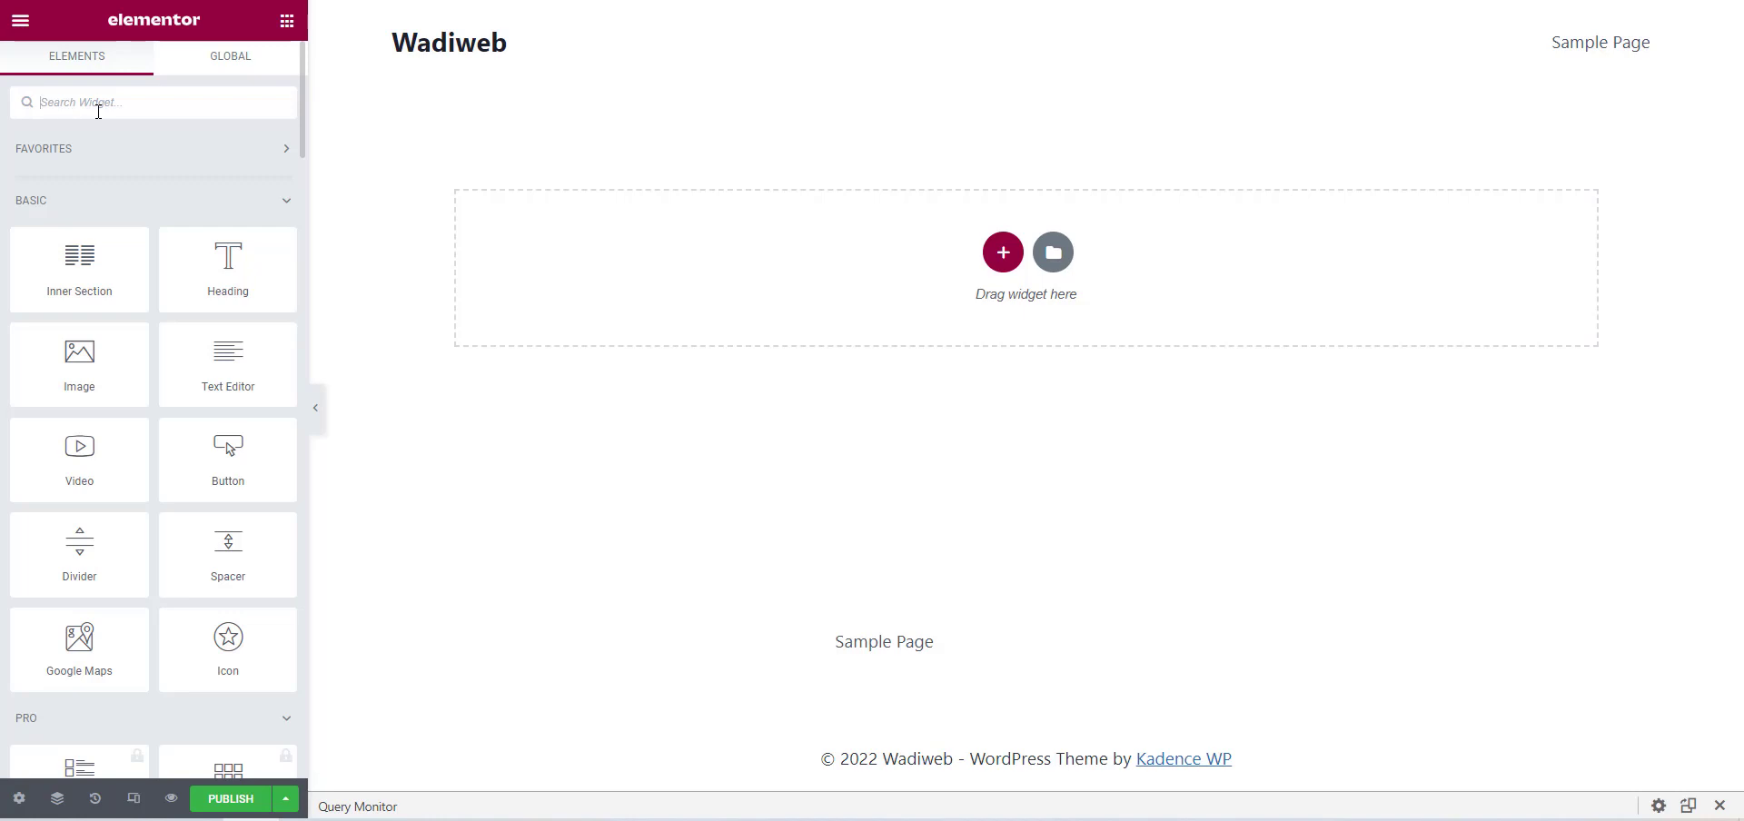
# Find the Wadi Posts widget and place it in the empty section of the template.
pyautogui.write('wadi posts')
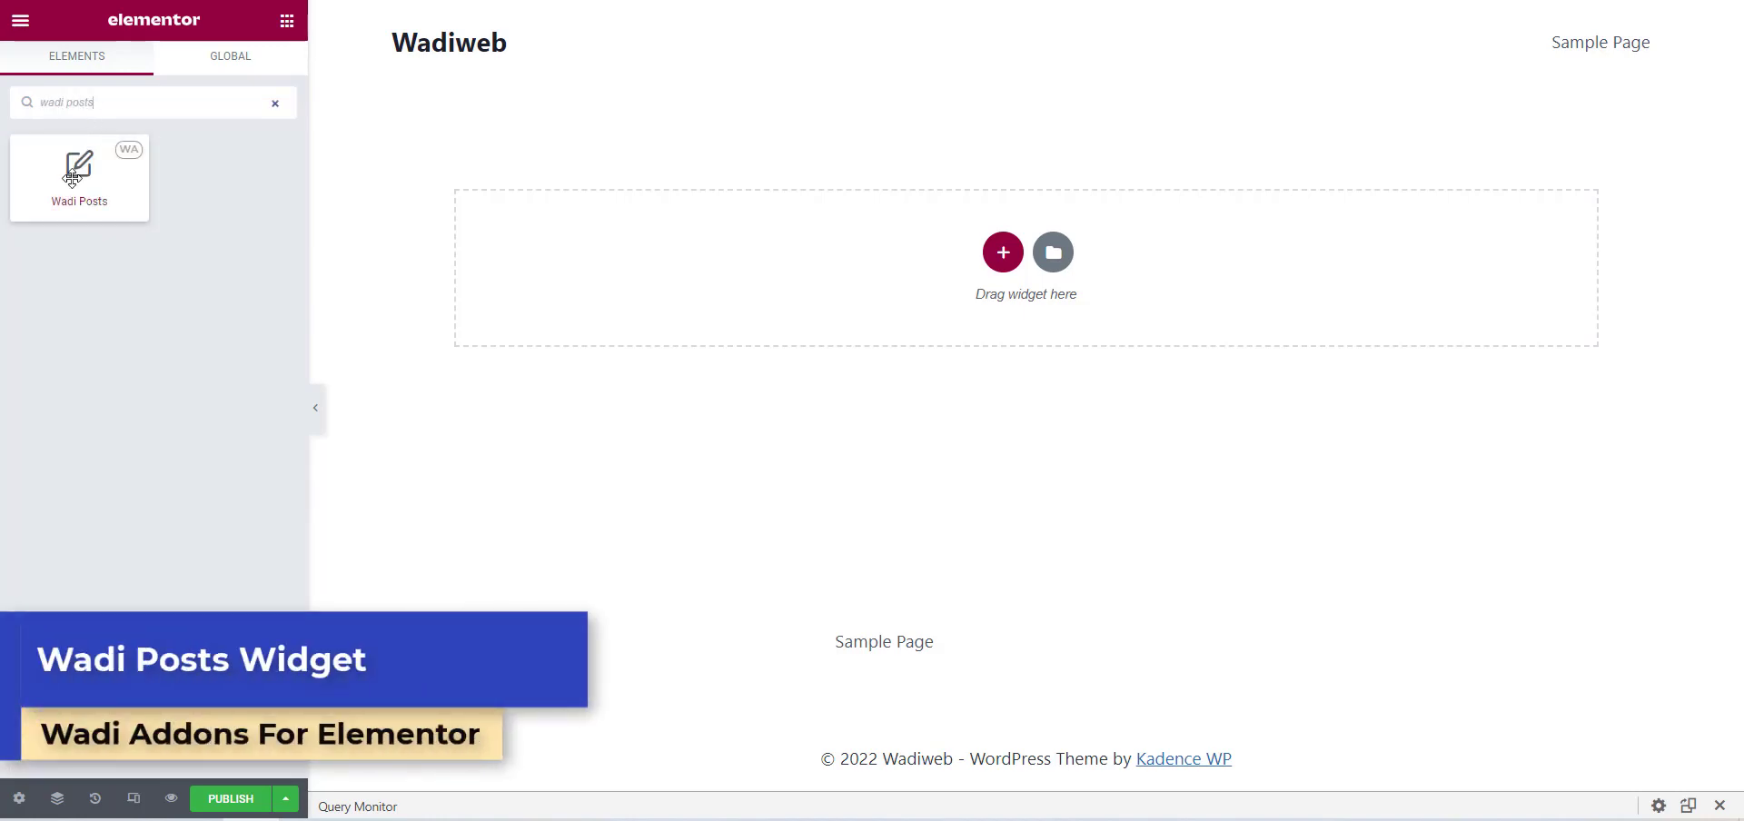
pyautogui.moveTo(79, 168); pyautogui.dragTo(990, 240)
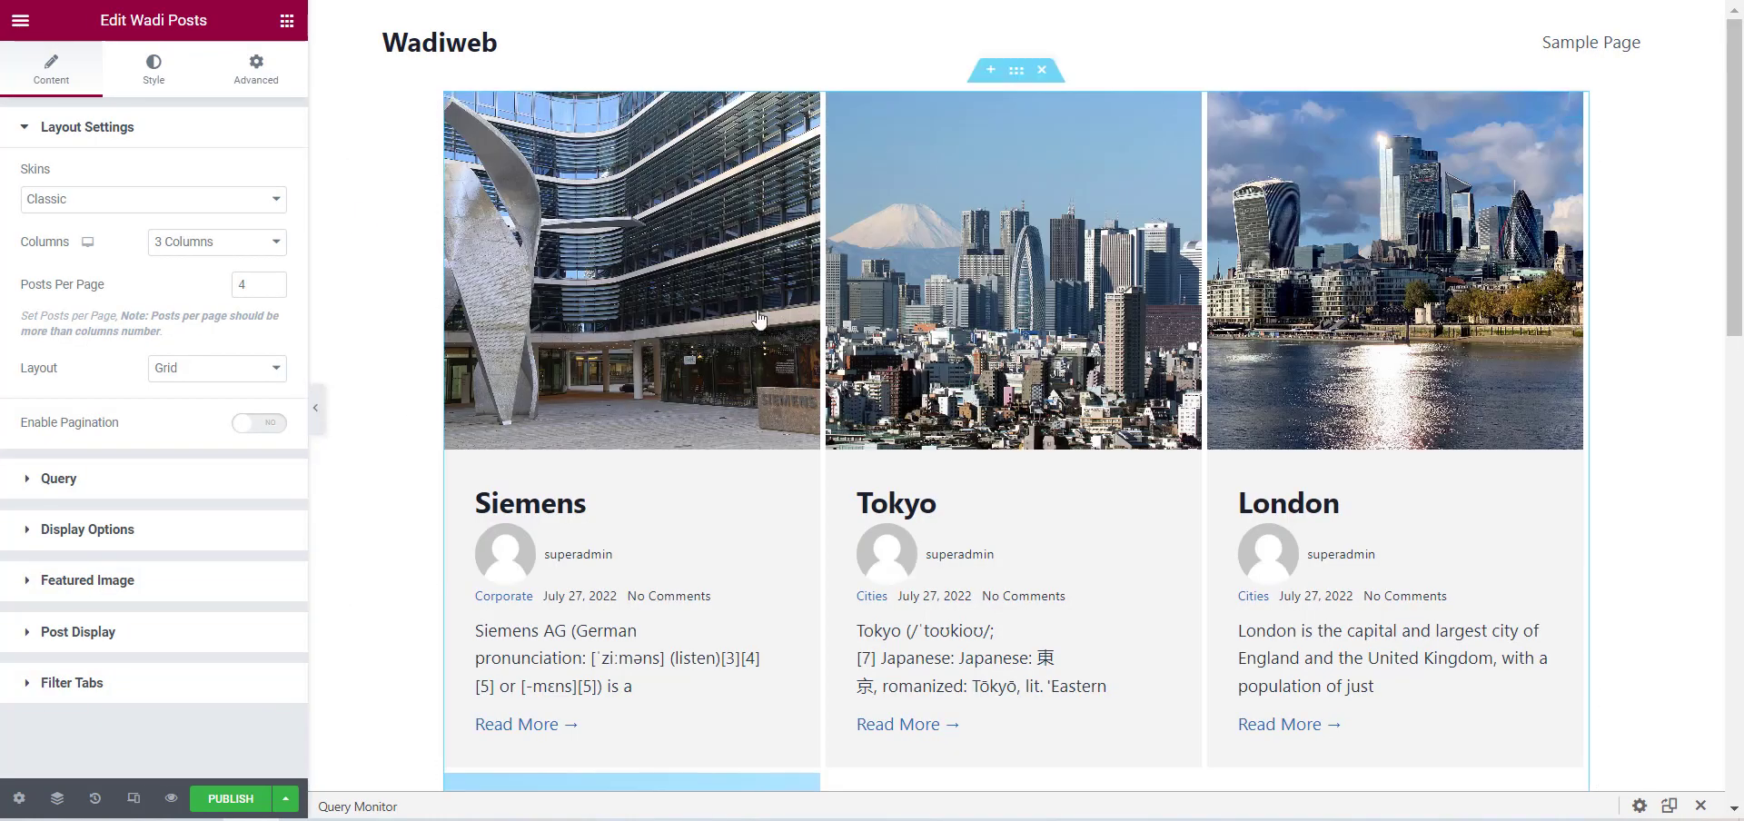
pyautogui.scroll(-4, 1135, 291)
pyautogui.scroll(3, 1207, 595)
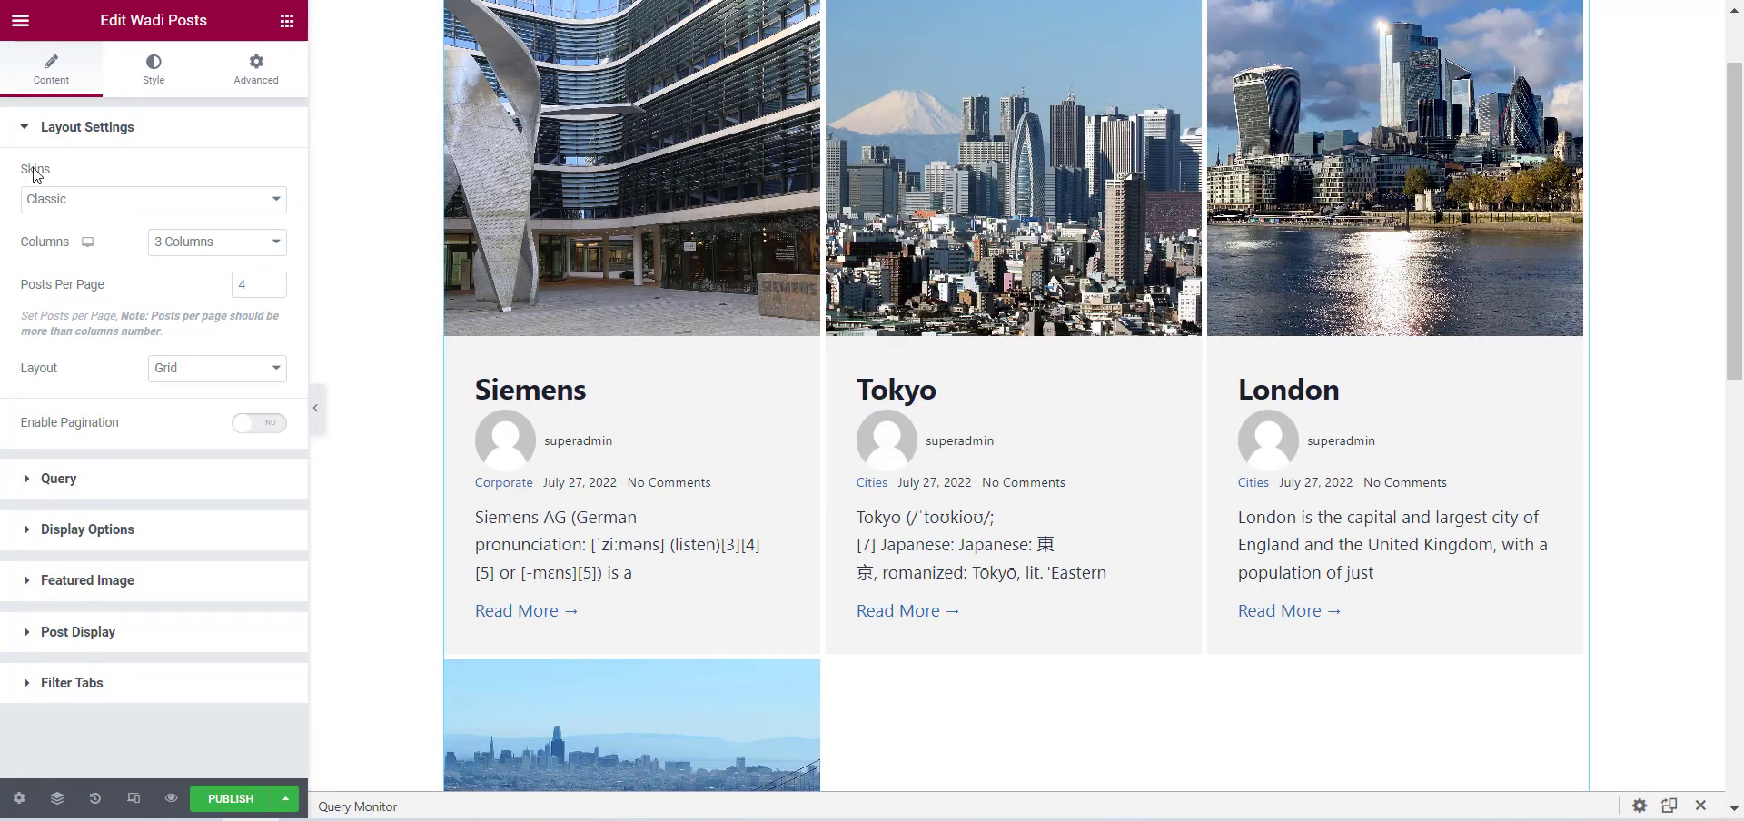
# Try the Card and On Side skins on the posts widget and return it to the Classic skin.
pyautogui.click(78, 203)
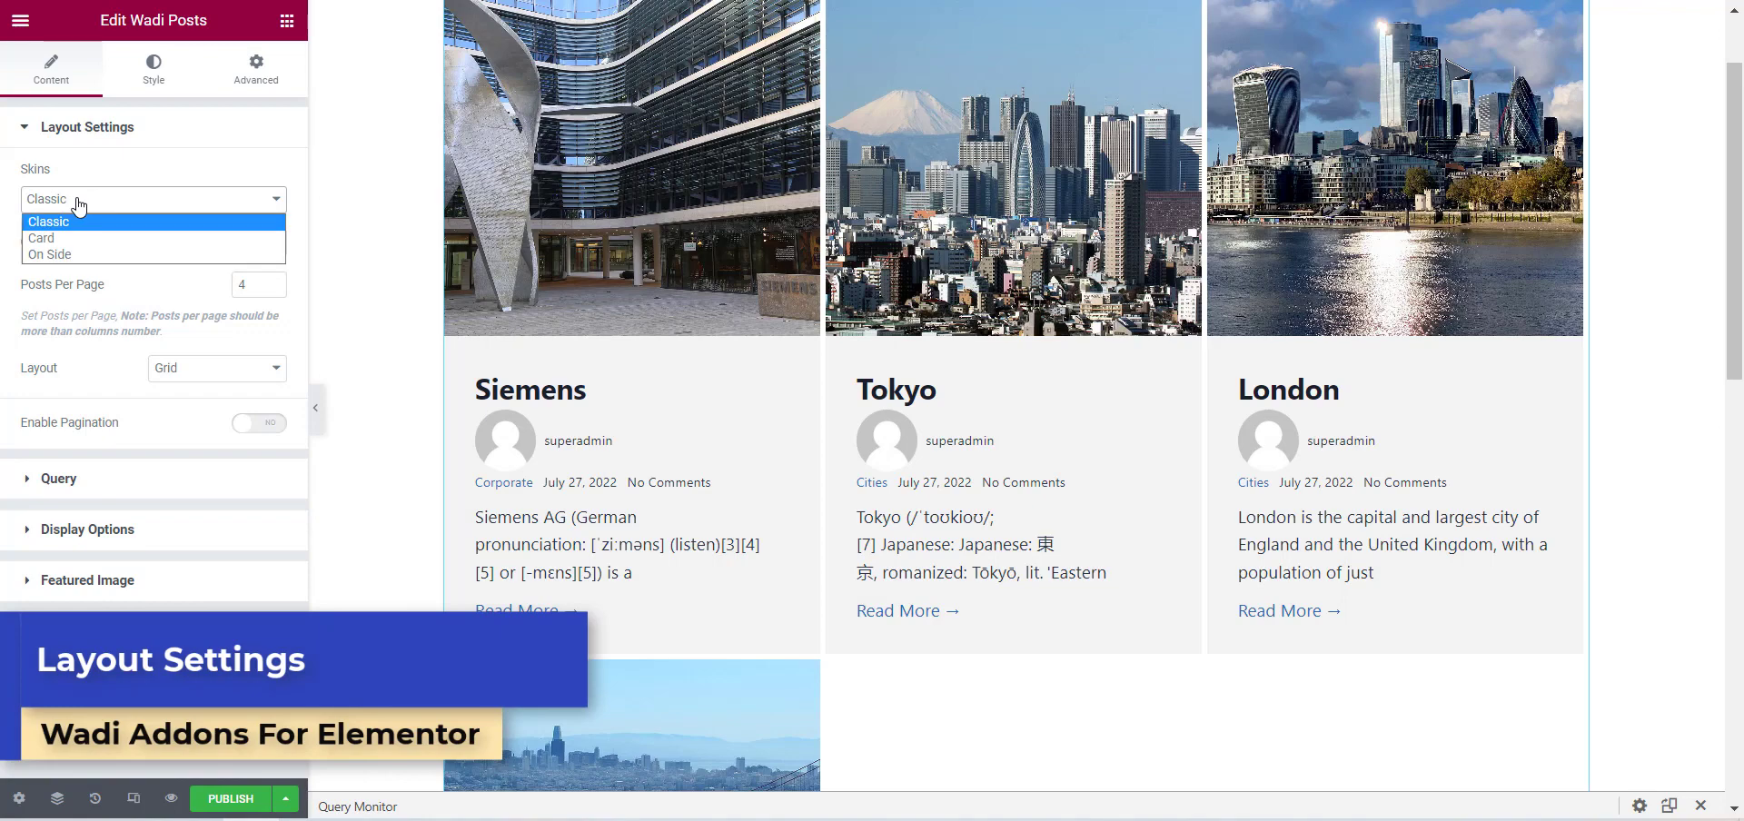
pyautogui.scroll(1, 954, 350)
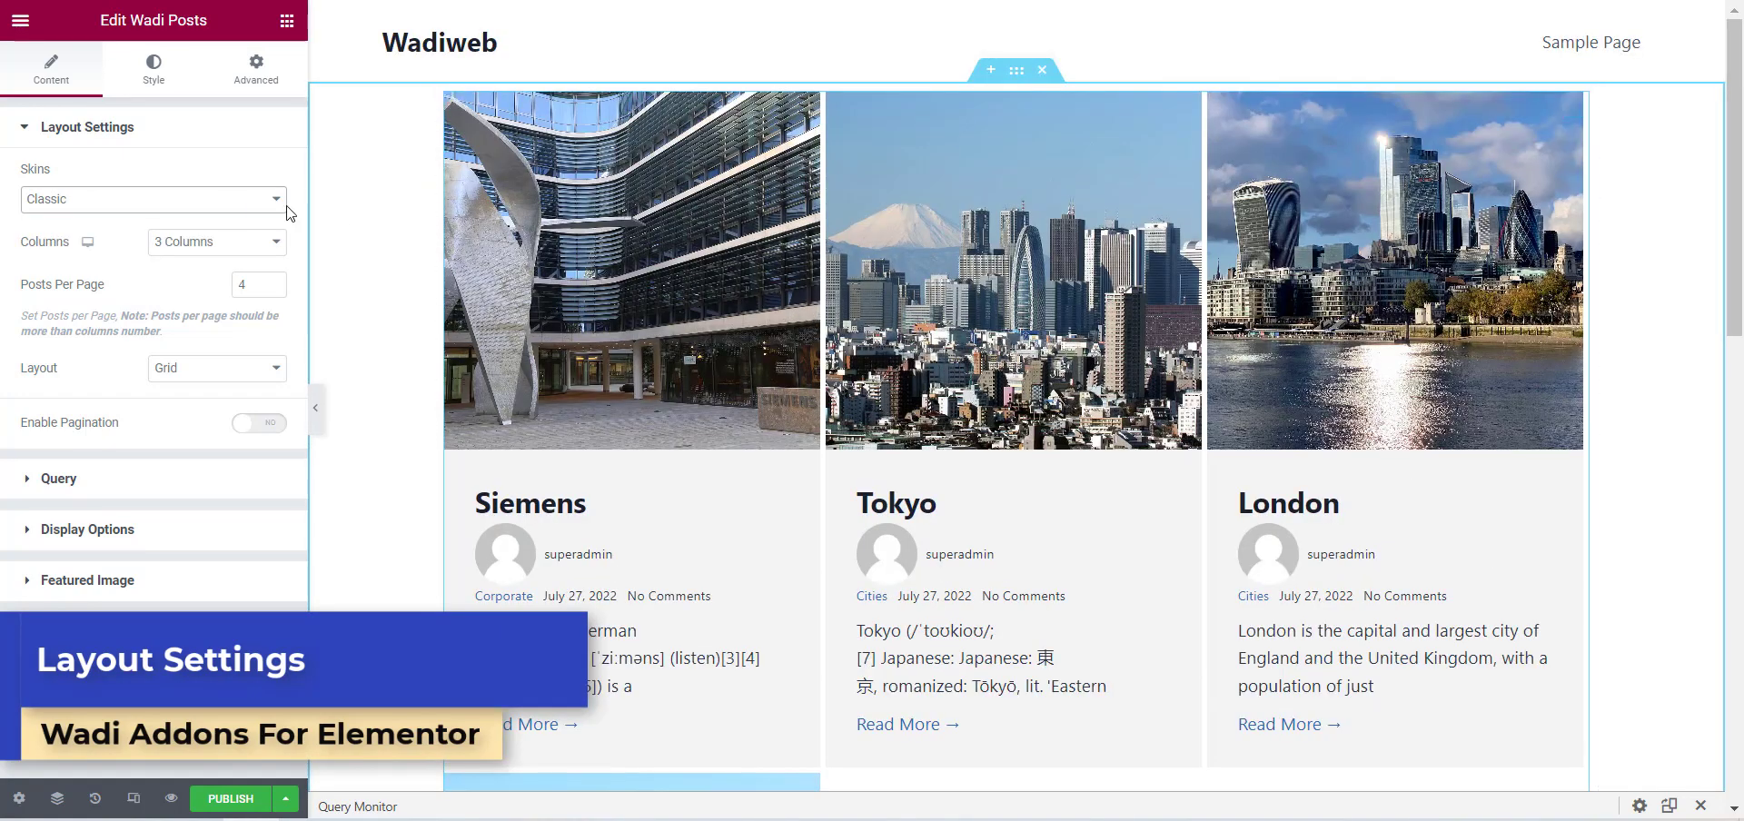
pyautogui.click(224, 199)
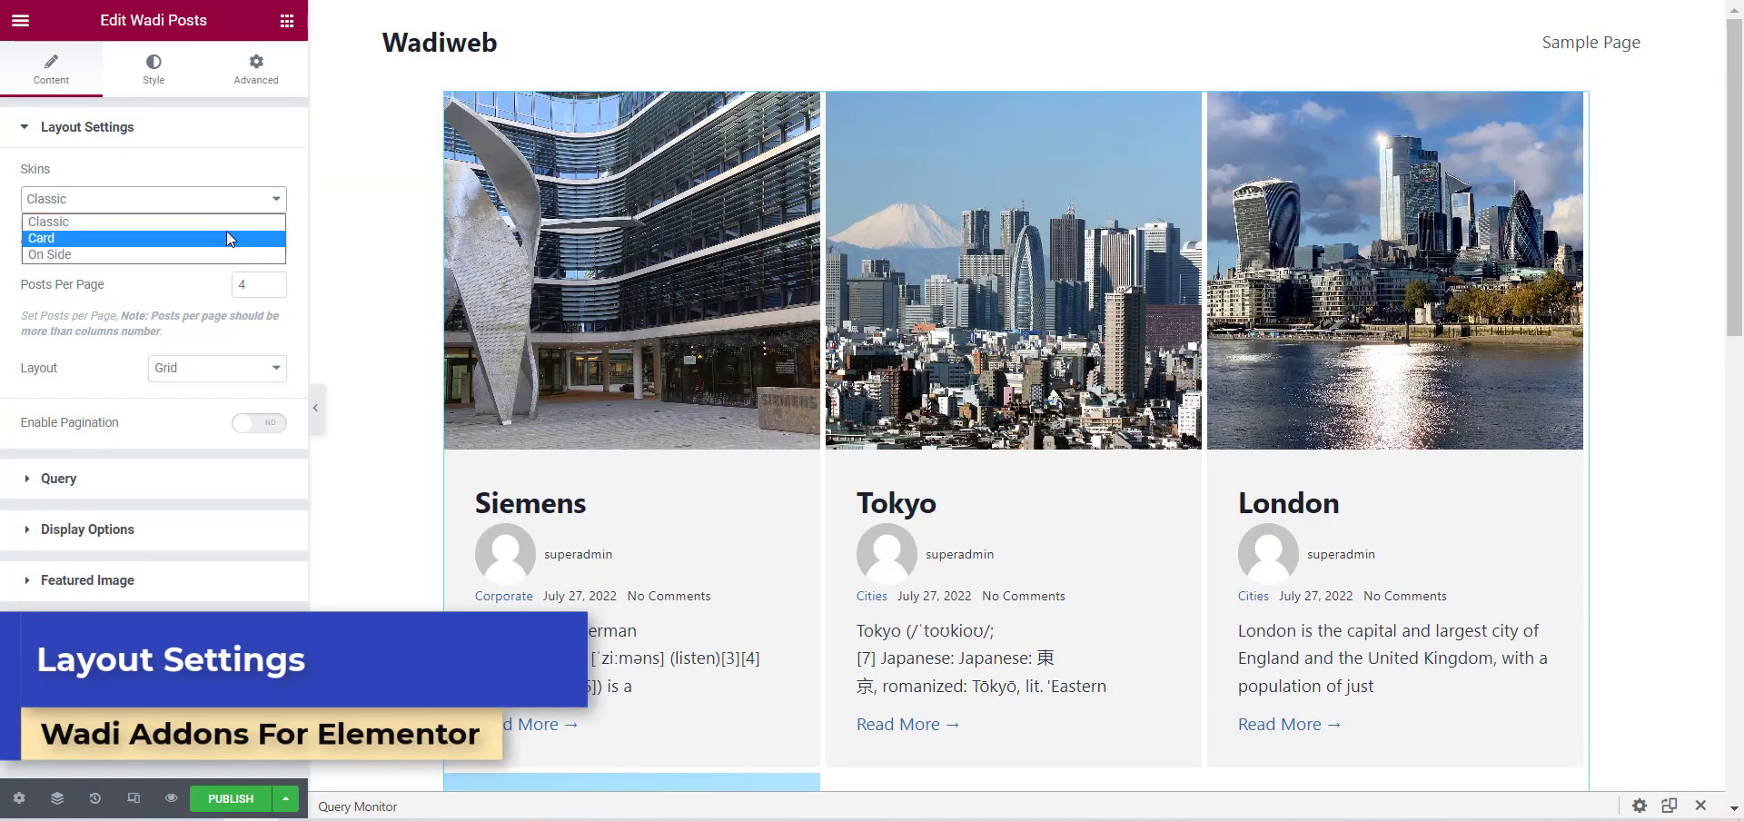
pyautogui.click(226, 232)
pyautogui.click(136, 211)
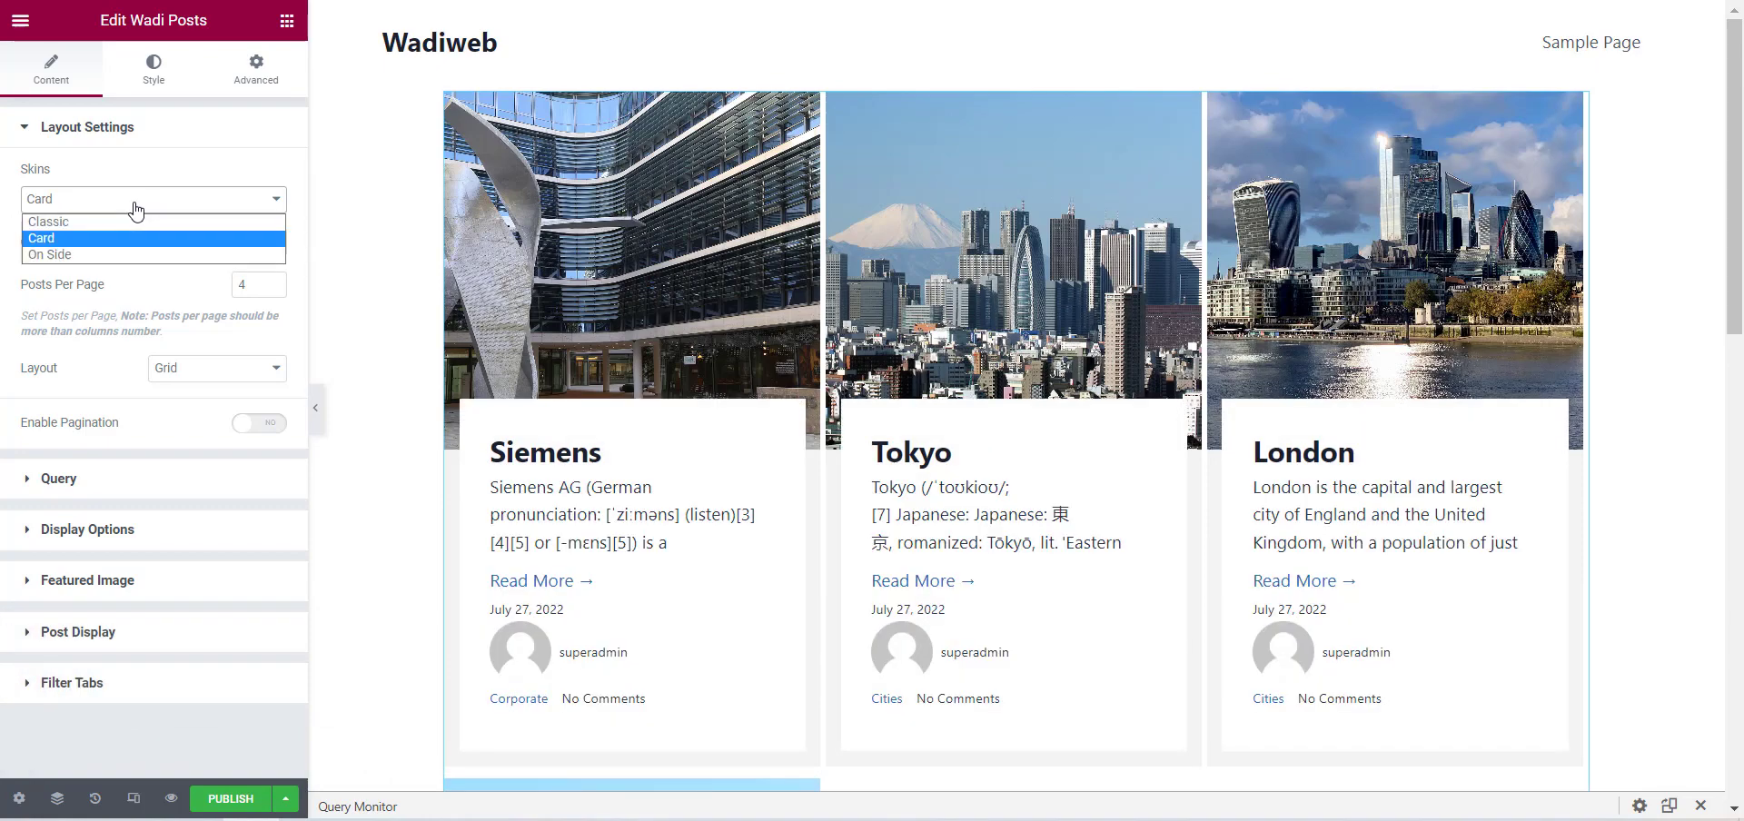
pyautogui.click(114, 251)
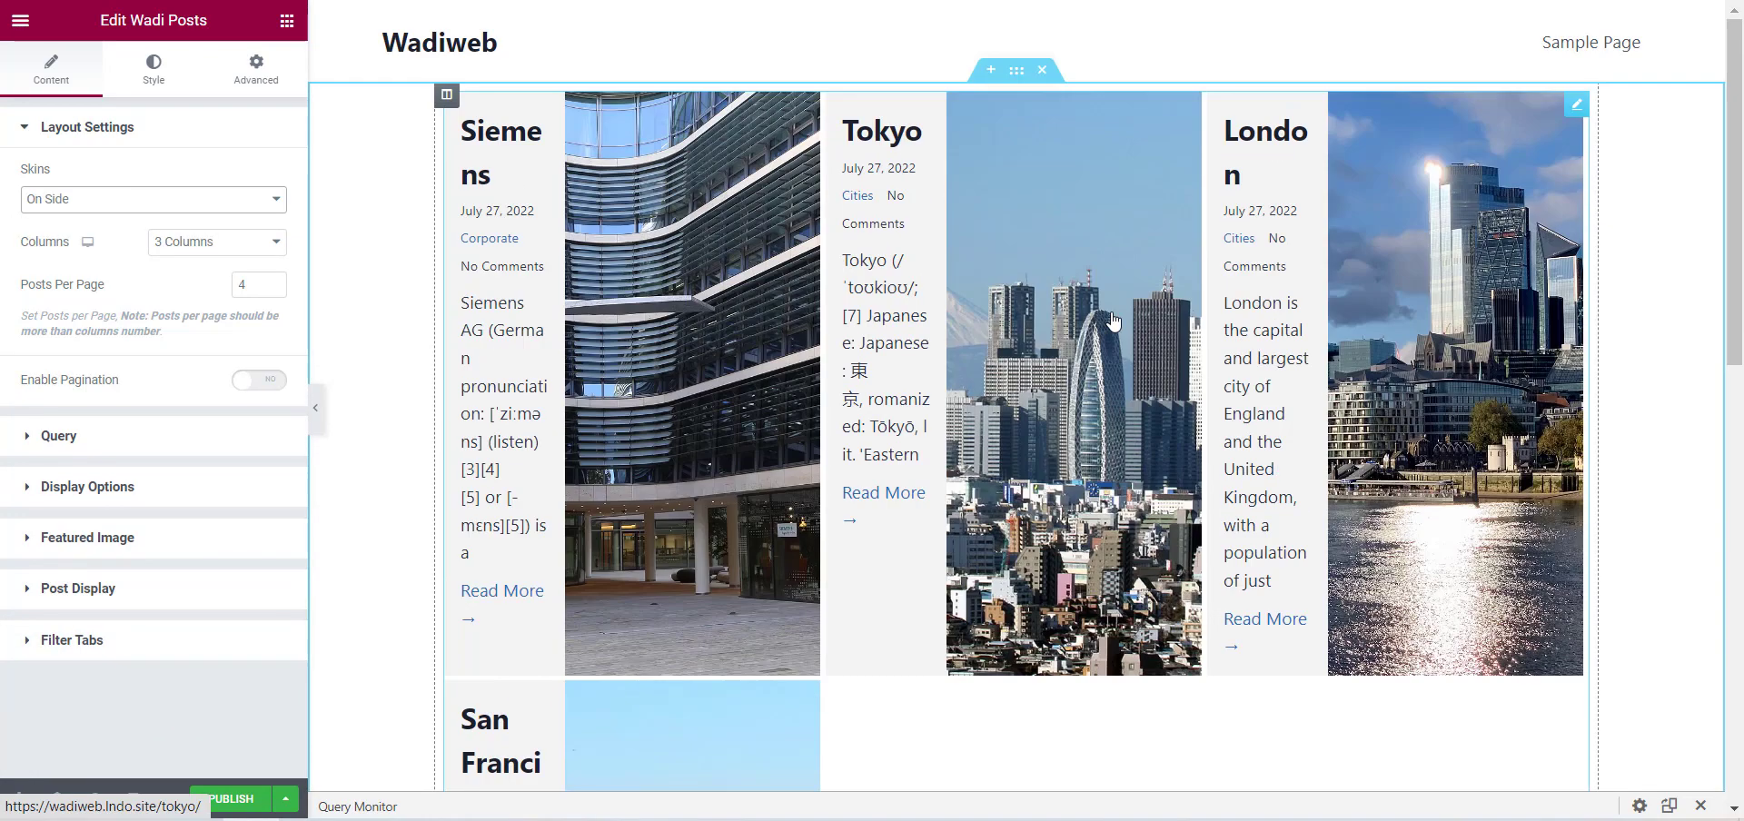
pyautogui.click(136, 204)
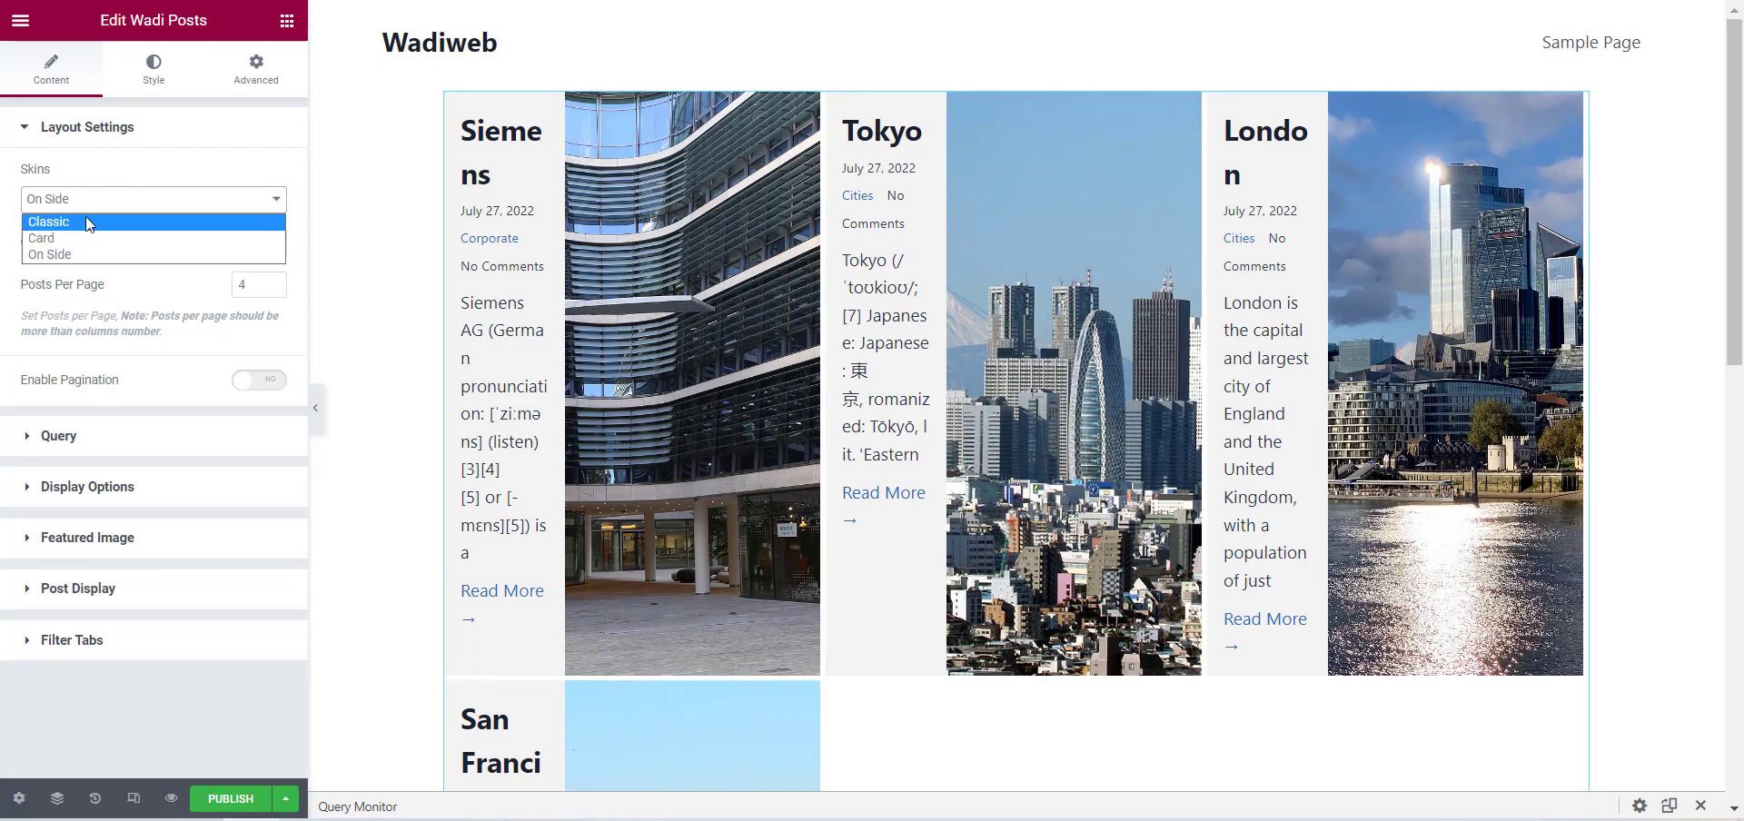
pyautogui.click(86, 220)
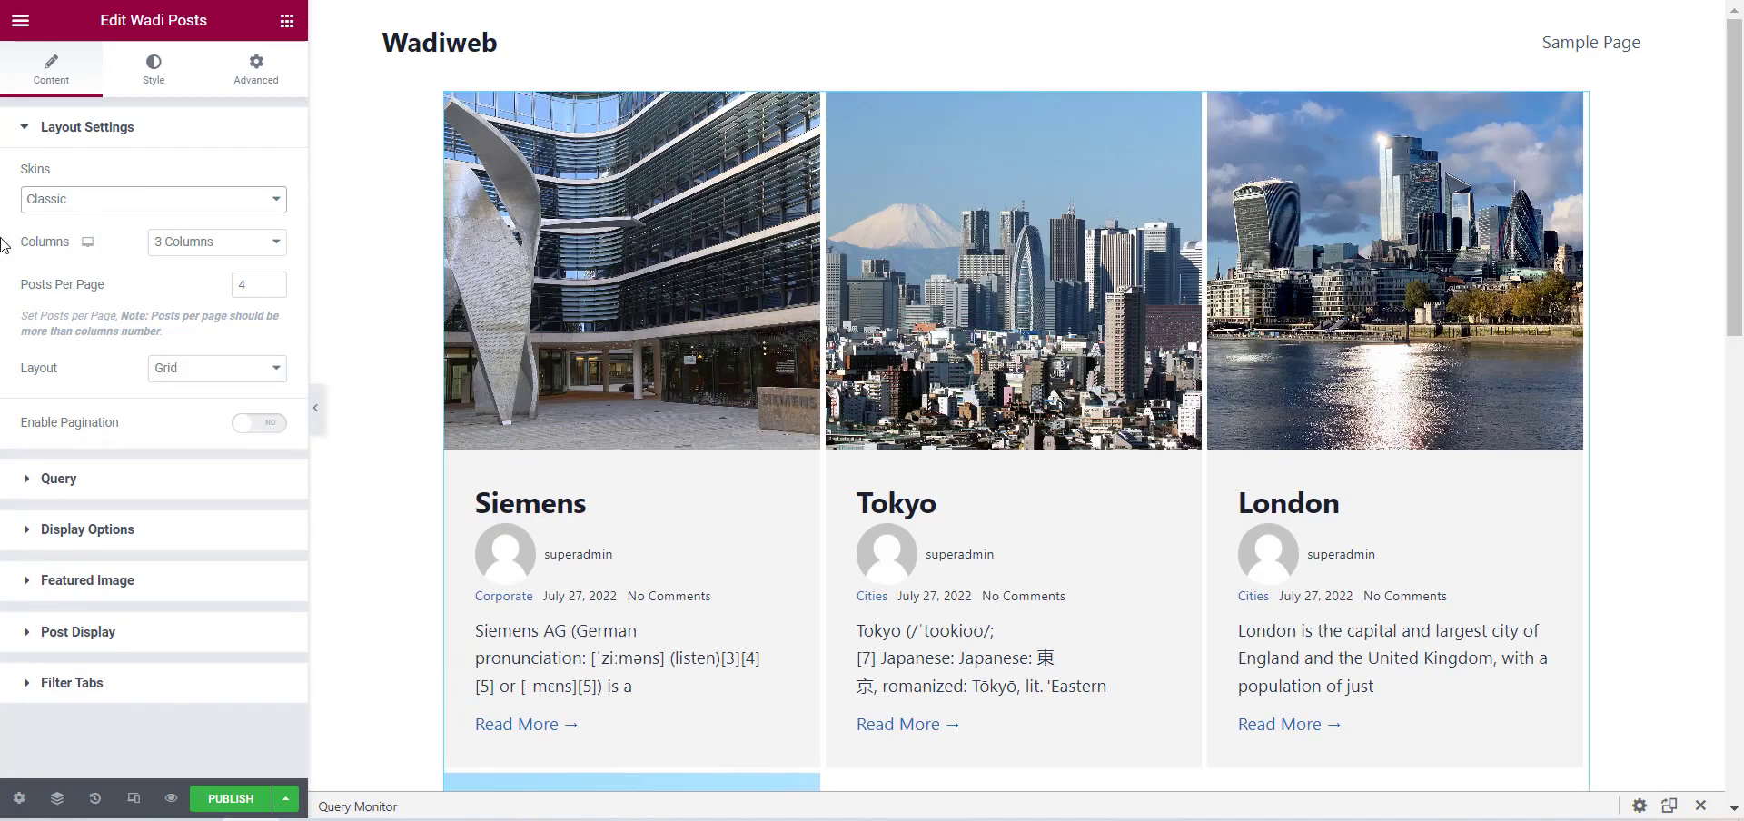
# Set the posts widget's layout to 2 columns and check the resulting post rows.
pyautogui.click(263, 244)
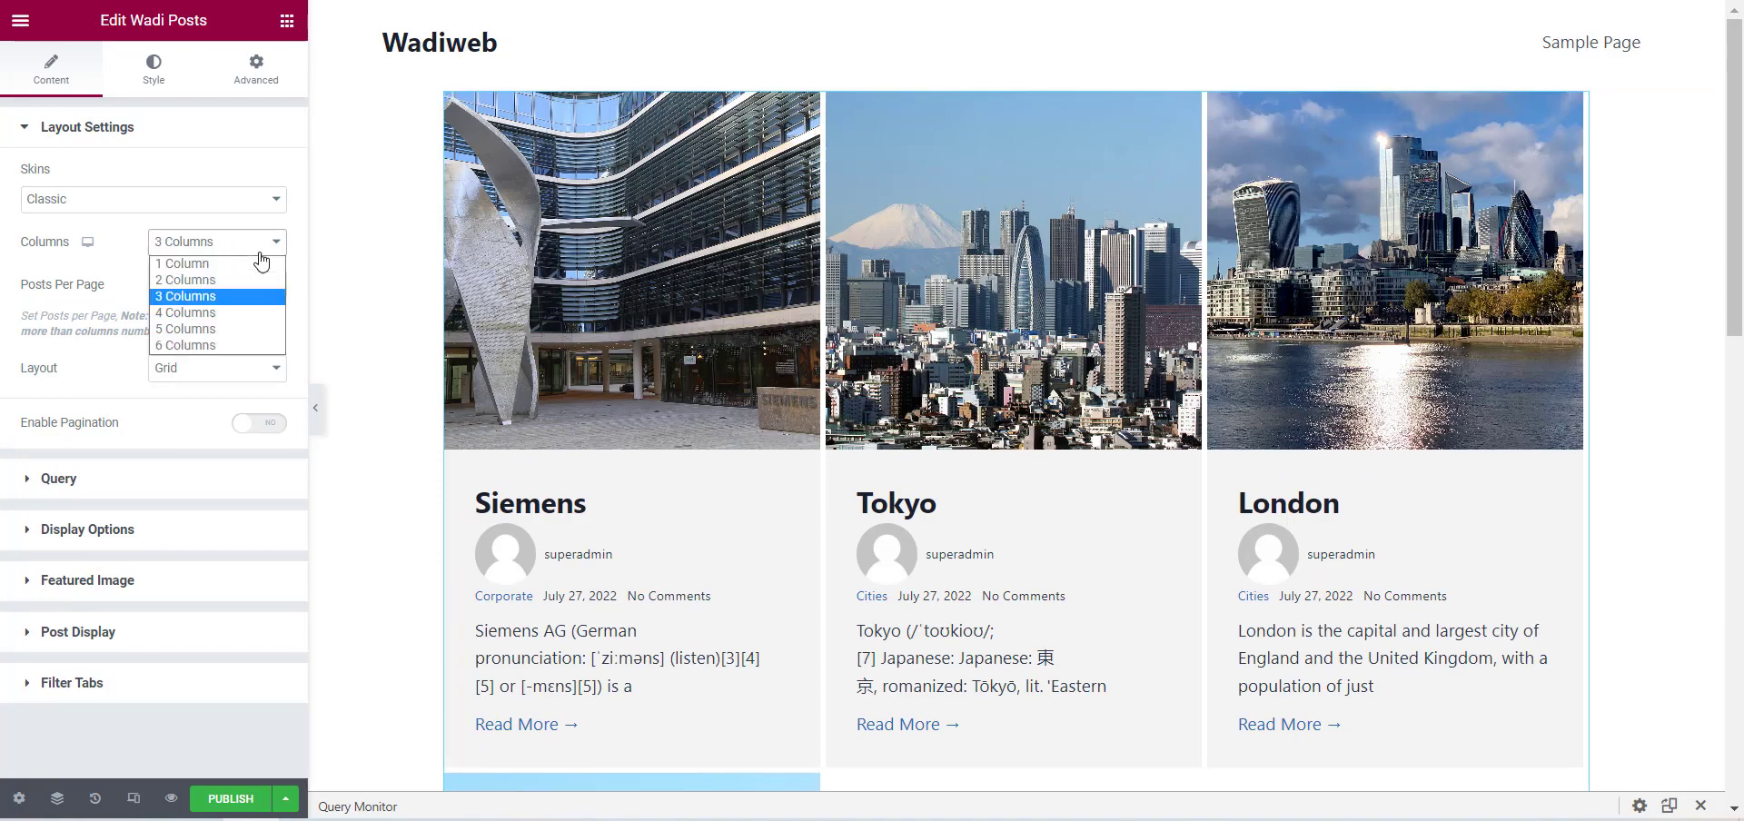
pyautogui.click(211, 285)
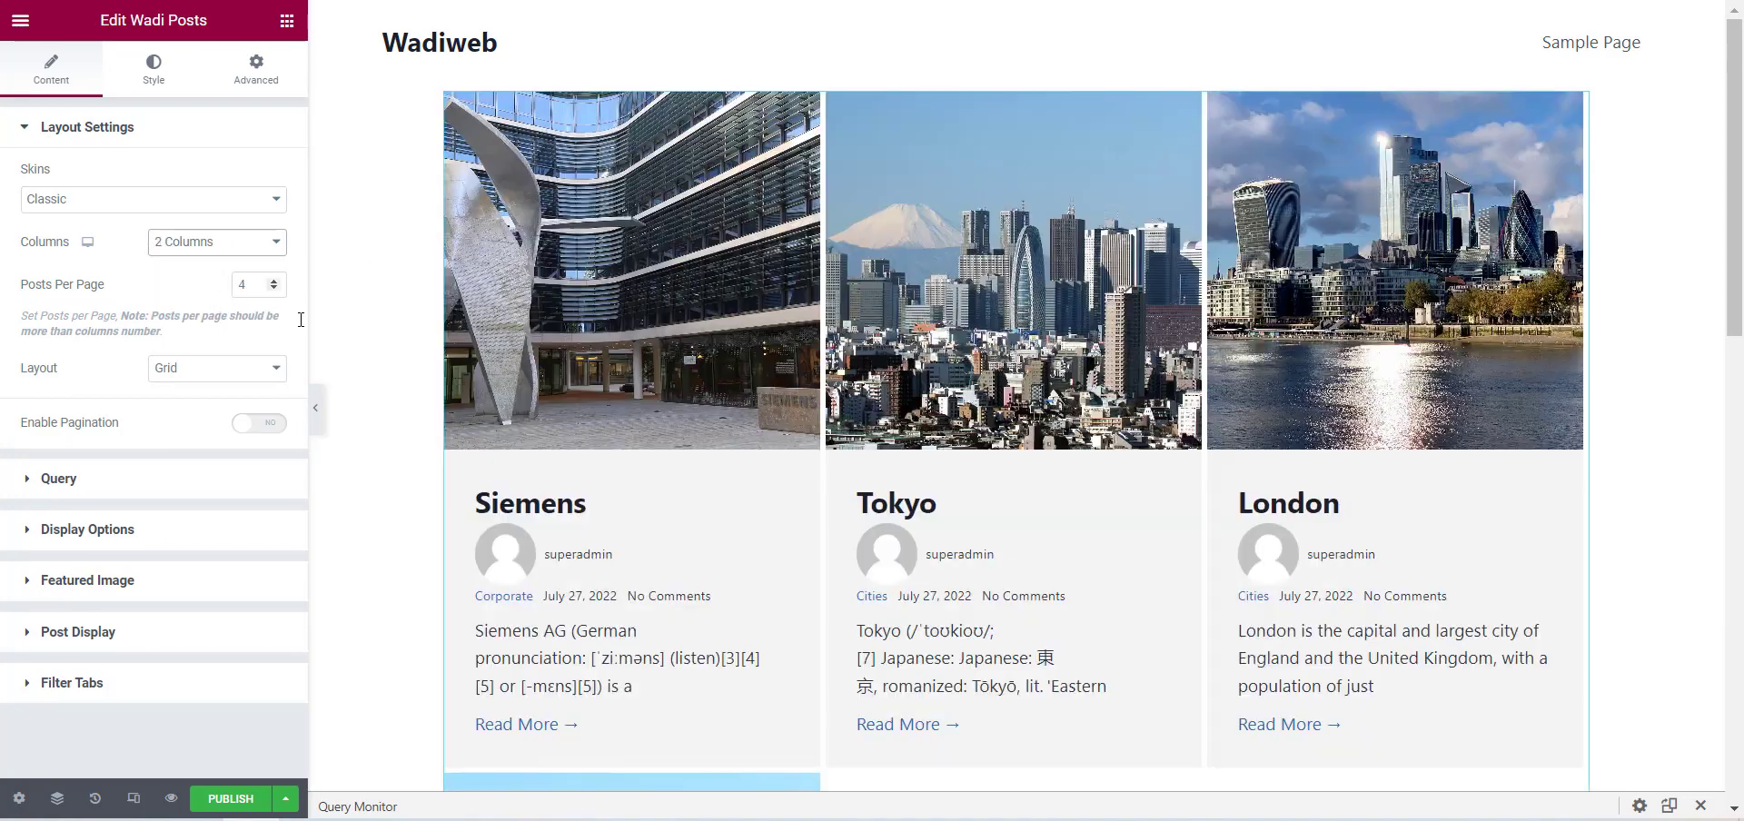
pyautogui.scroll(-5, 1023, 436)
pyautogui.scroll(-3, 1032, 508)
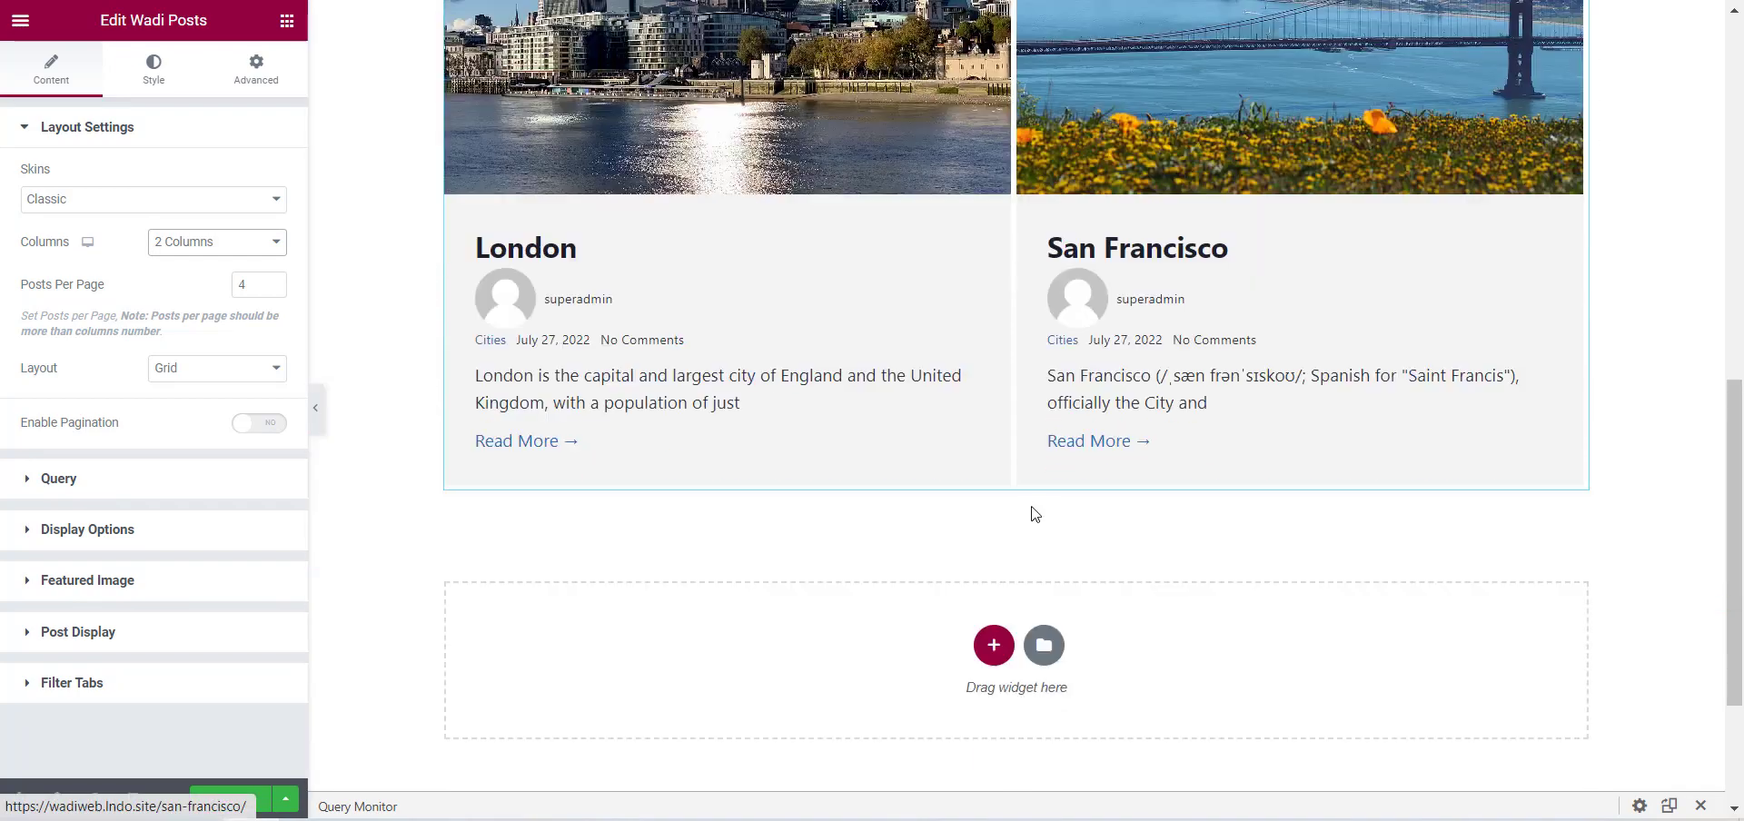
pyautogui.scroll(8, 1032, 507)
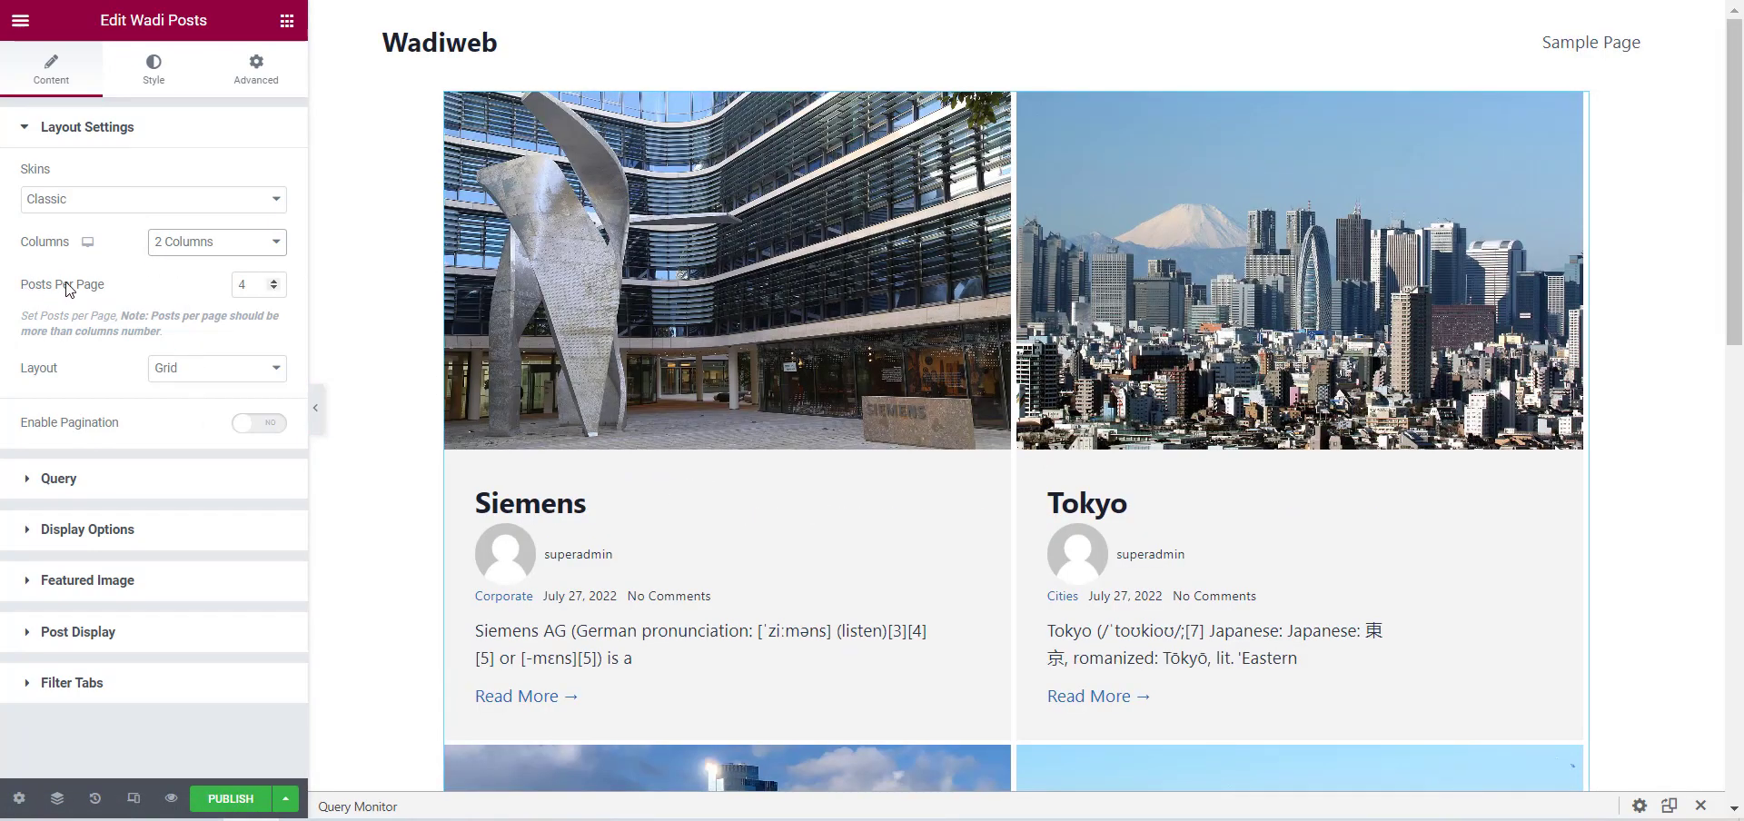
# Try 3 posts per page in the posts widget and set the number back to 4.
pyautogui.doubleClick(242, 285)
pyautogui.write('3')
pyautogui.scroll(-5, 1272, 497)
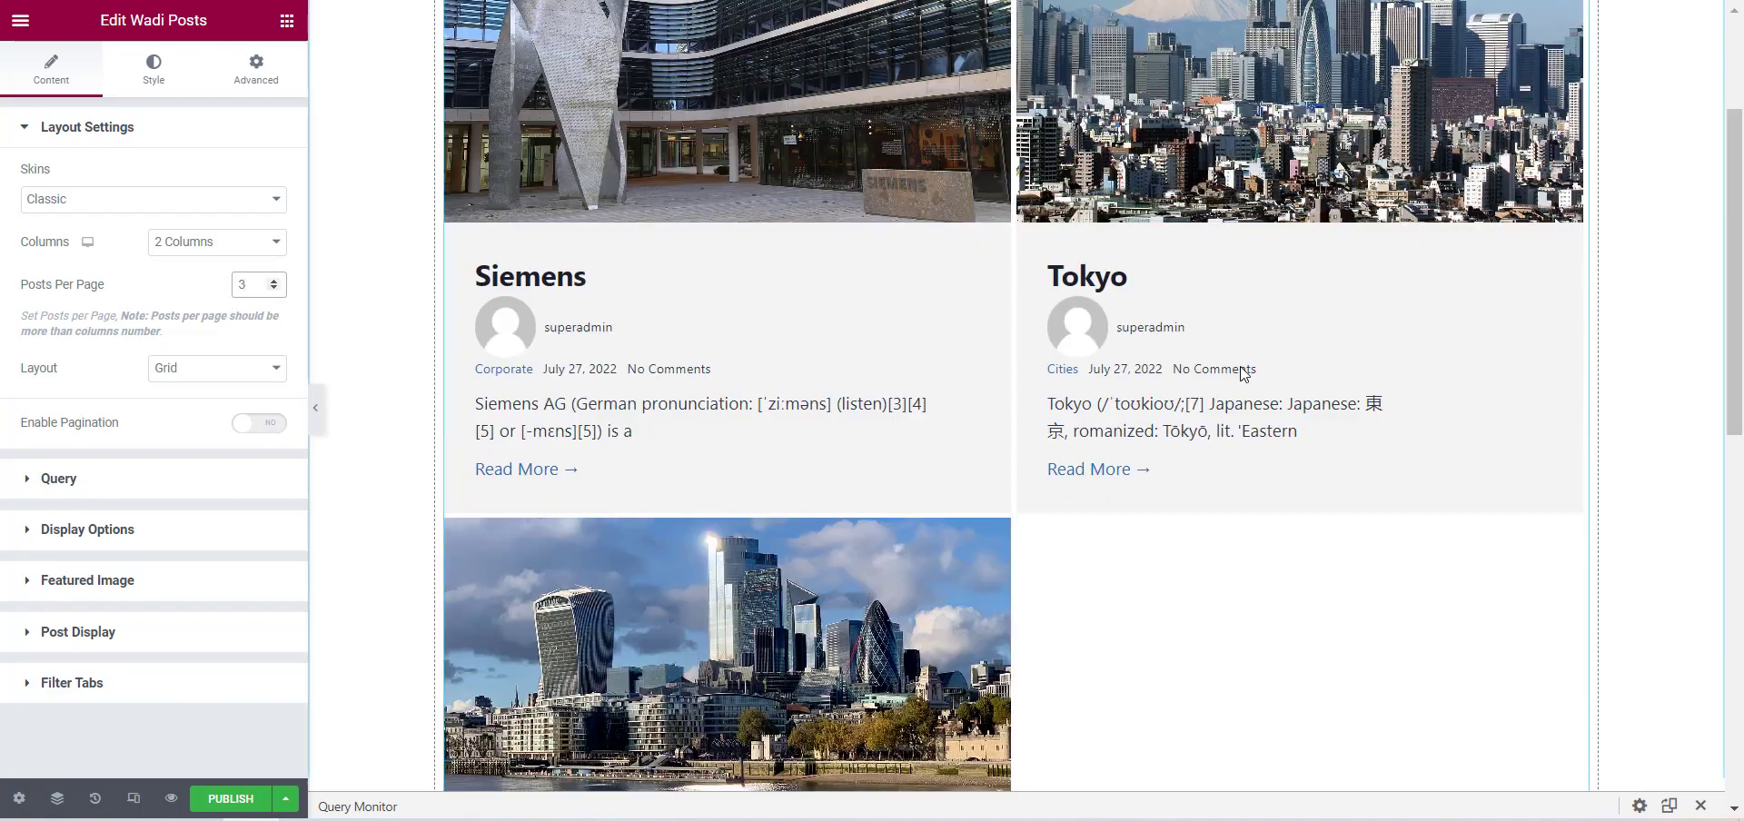
pyautogui.scroll(3, 1181, 490)
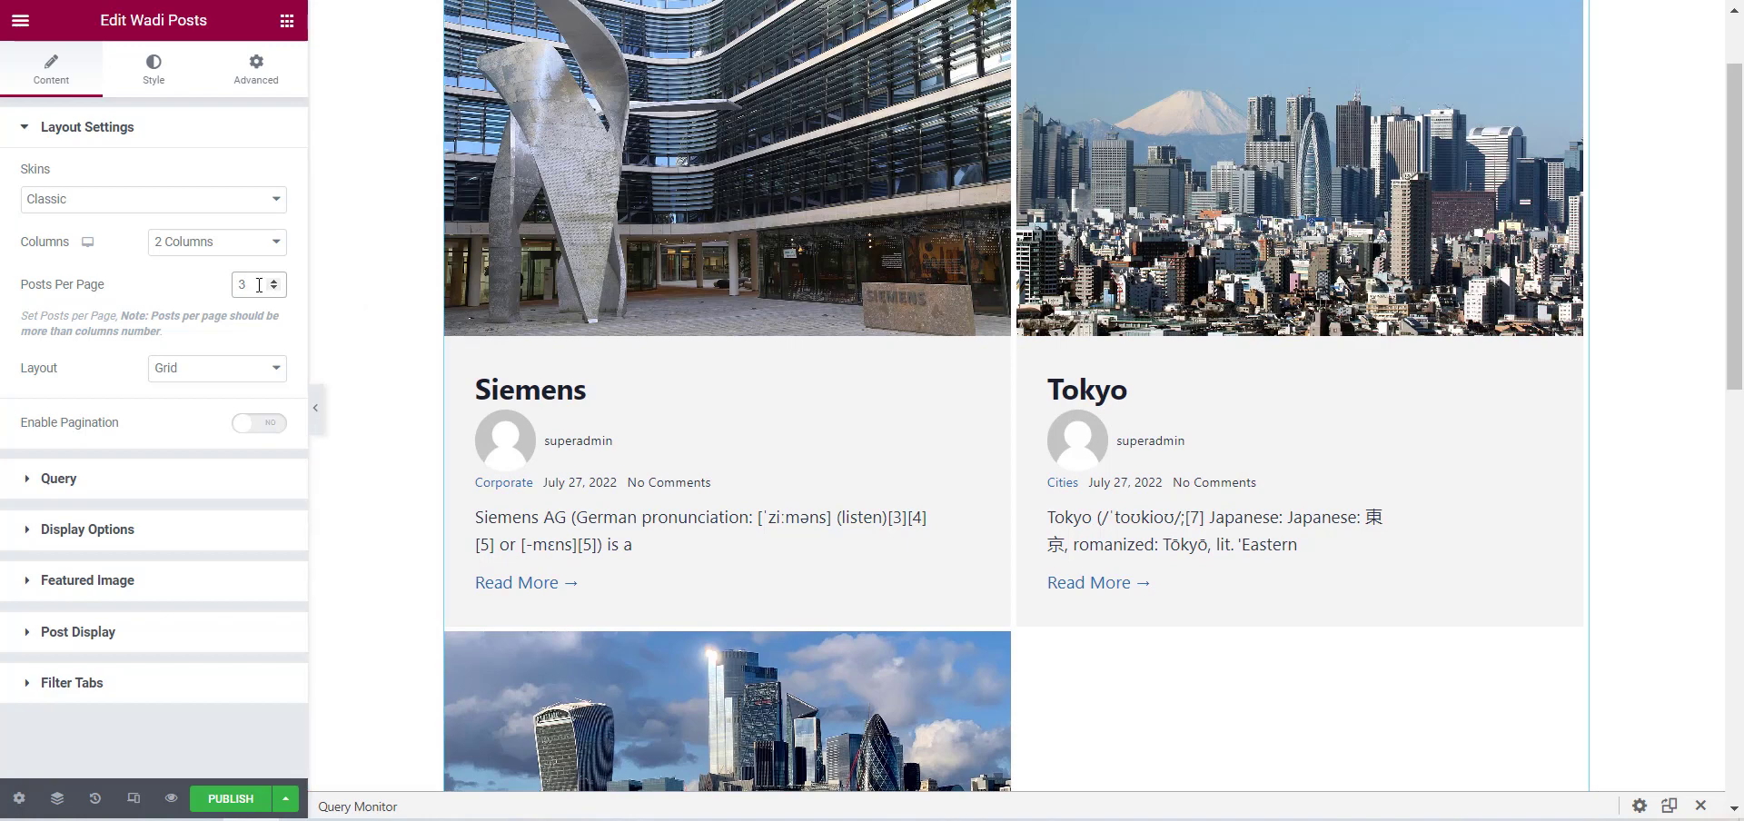
pyautogui.write('4')
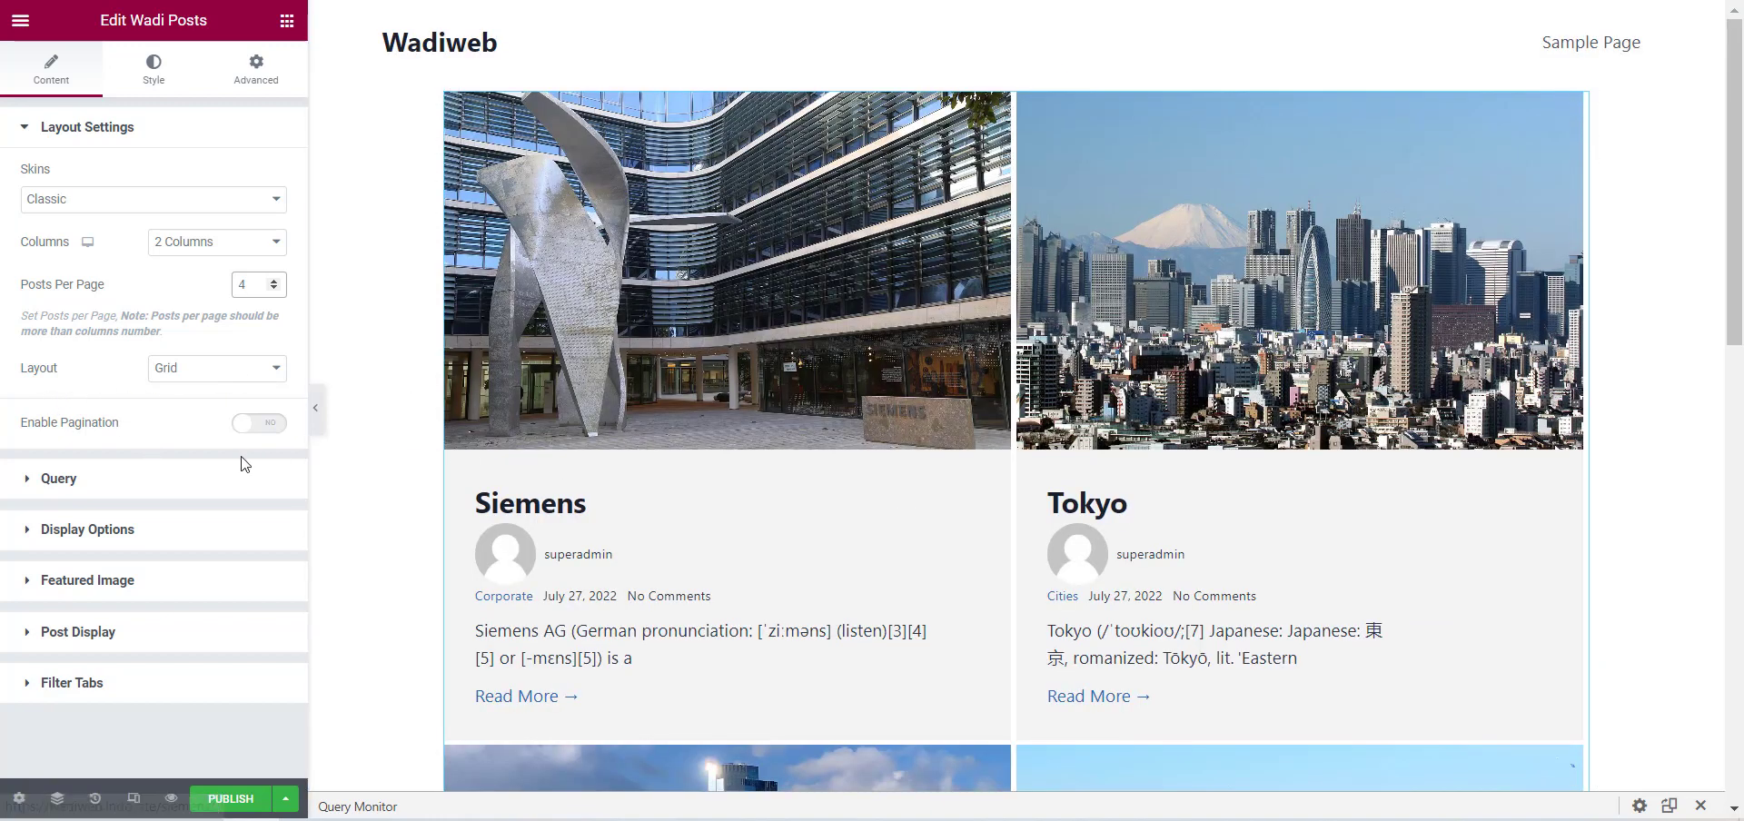
# Try the Carousel layout for the posts, browse its slides, and switch the layout back to Grid.
pyautogui.click(209, 372)
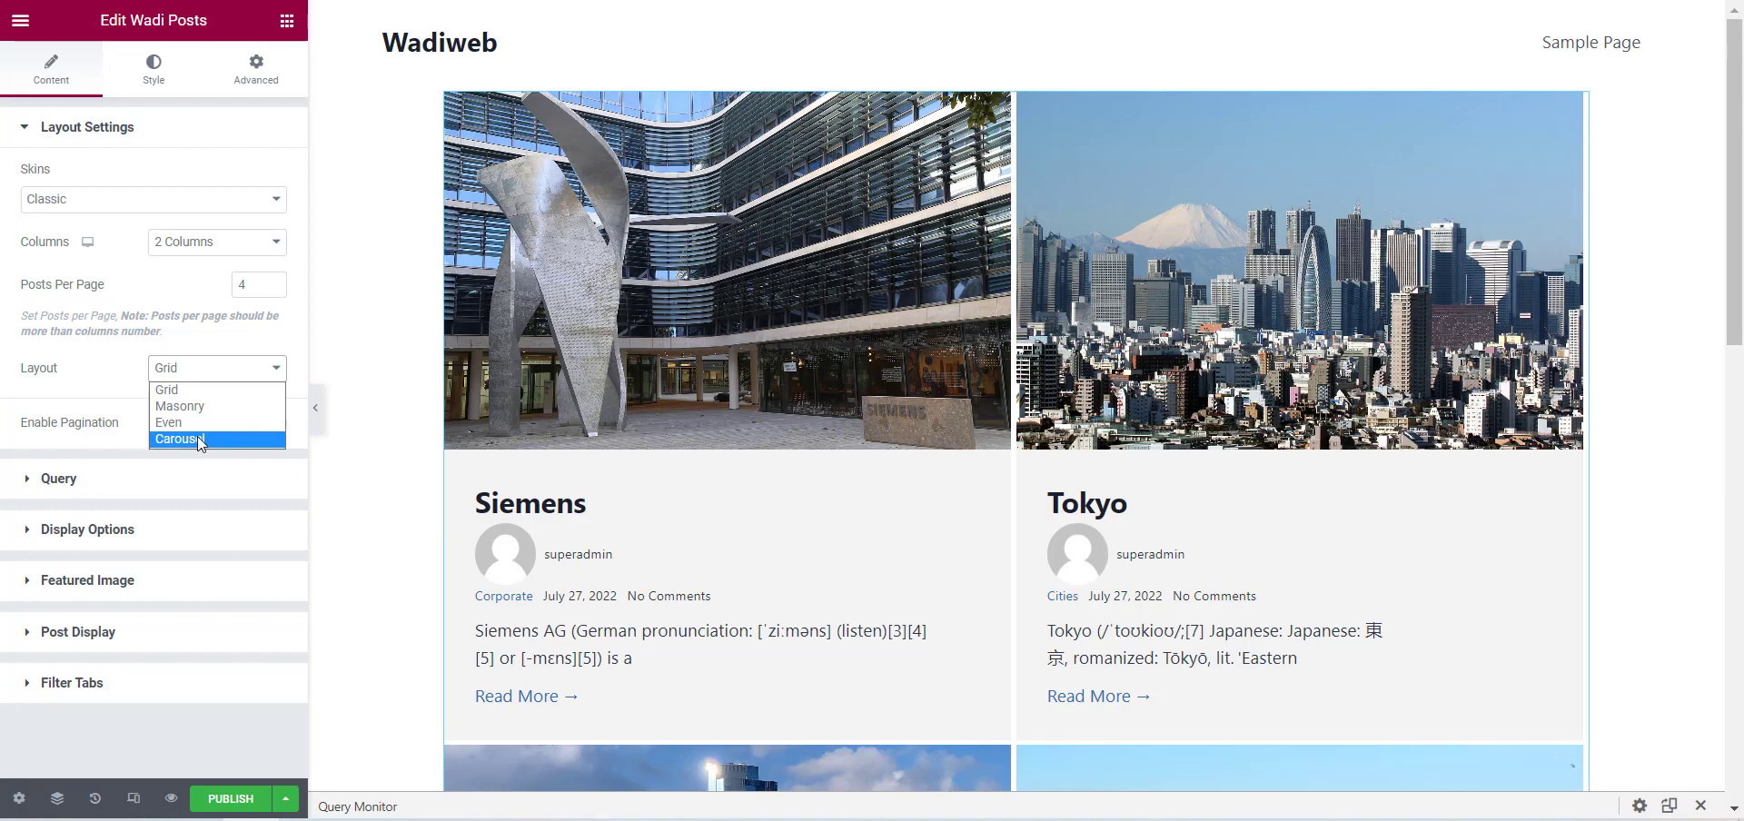
pyautogui.click(198, 438)
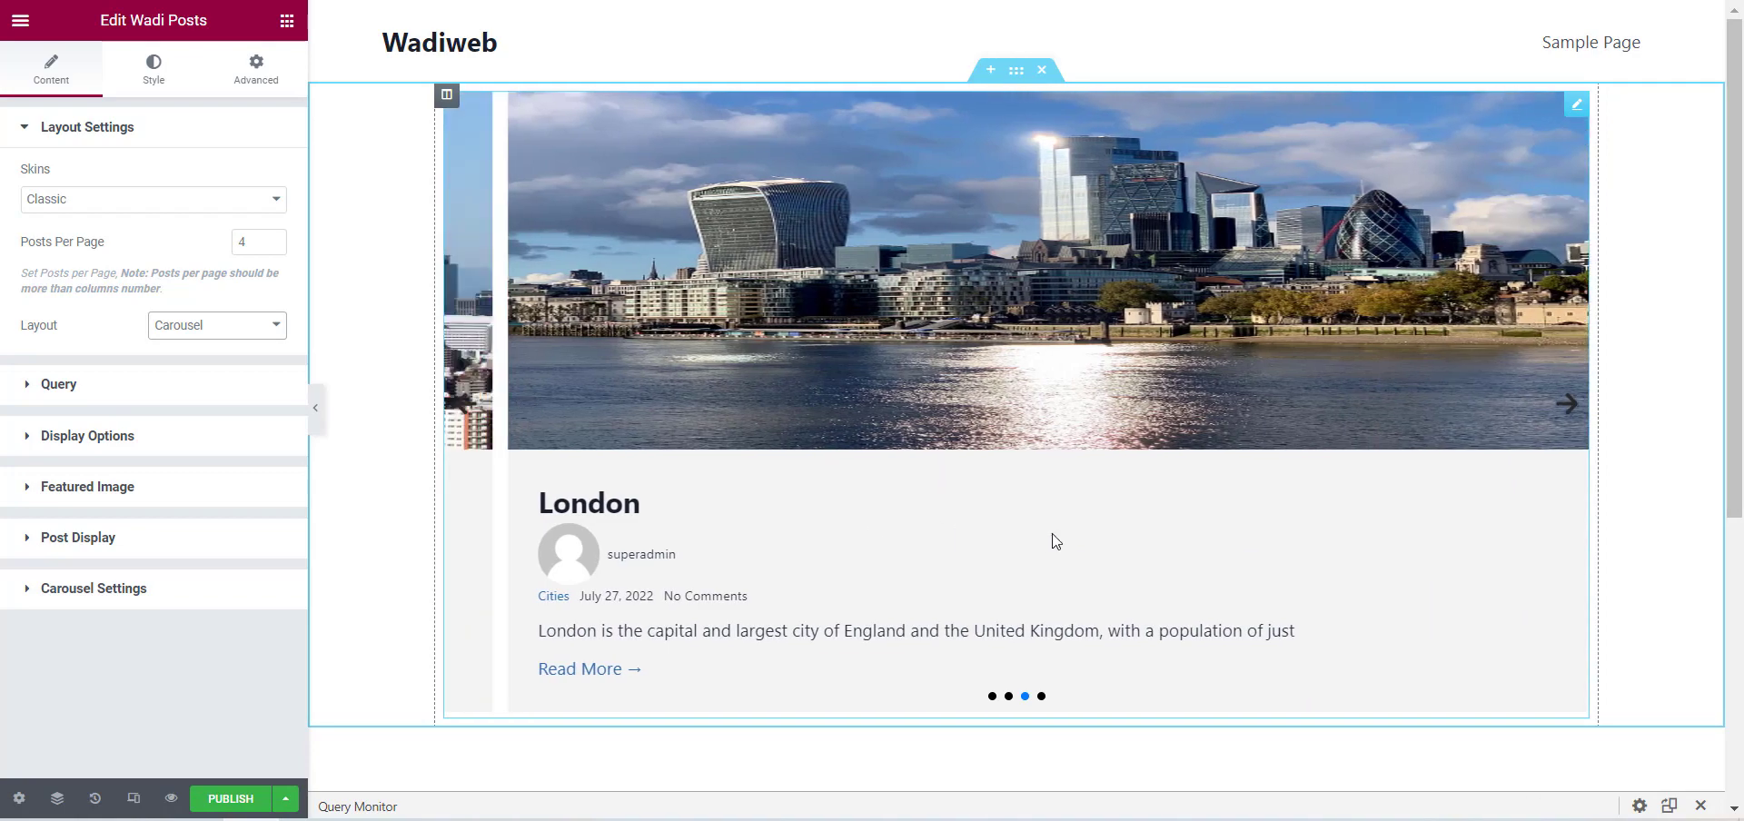
pyautogui.click(482, 420)
pyautogui.click(456, 409)
pyautogui.click(456, 408)
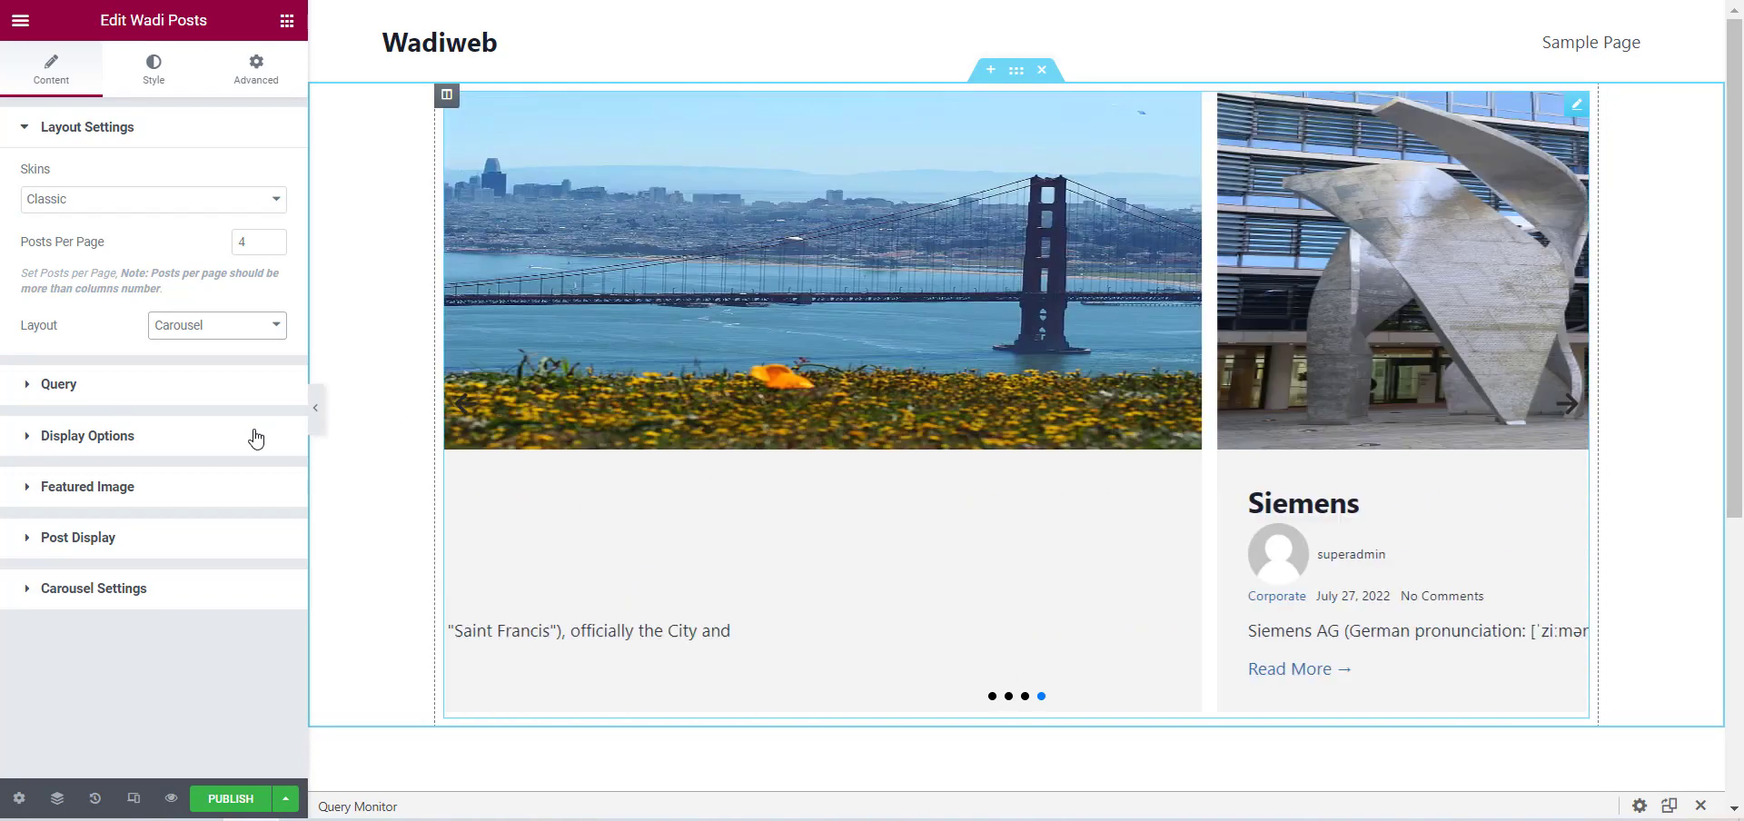
pyautogui.click(185, 327)
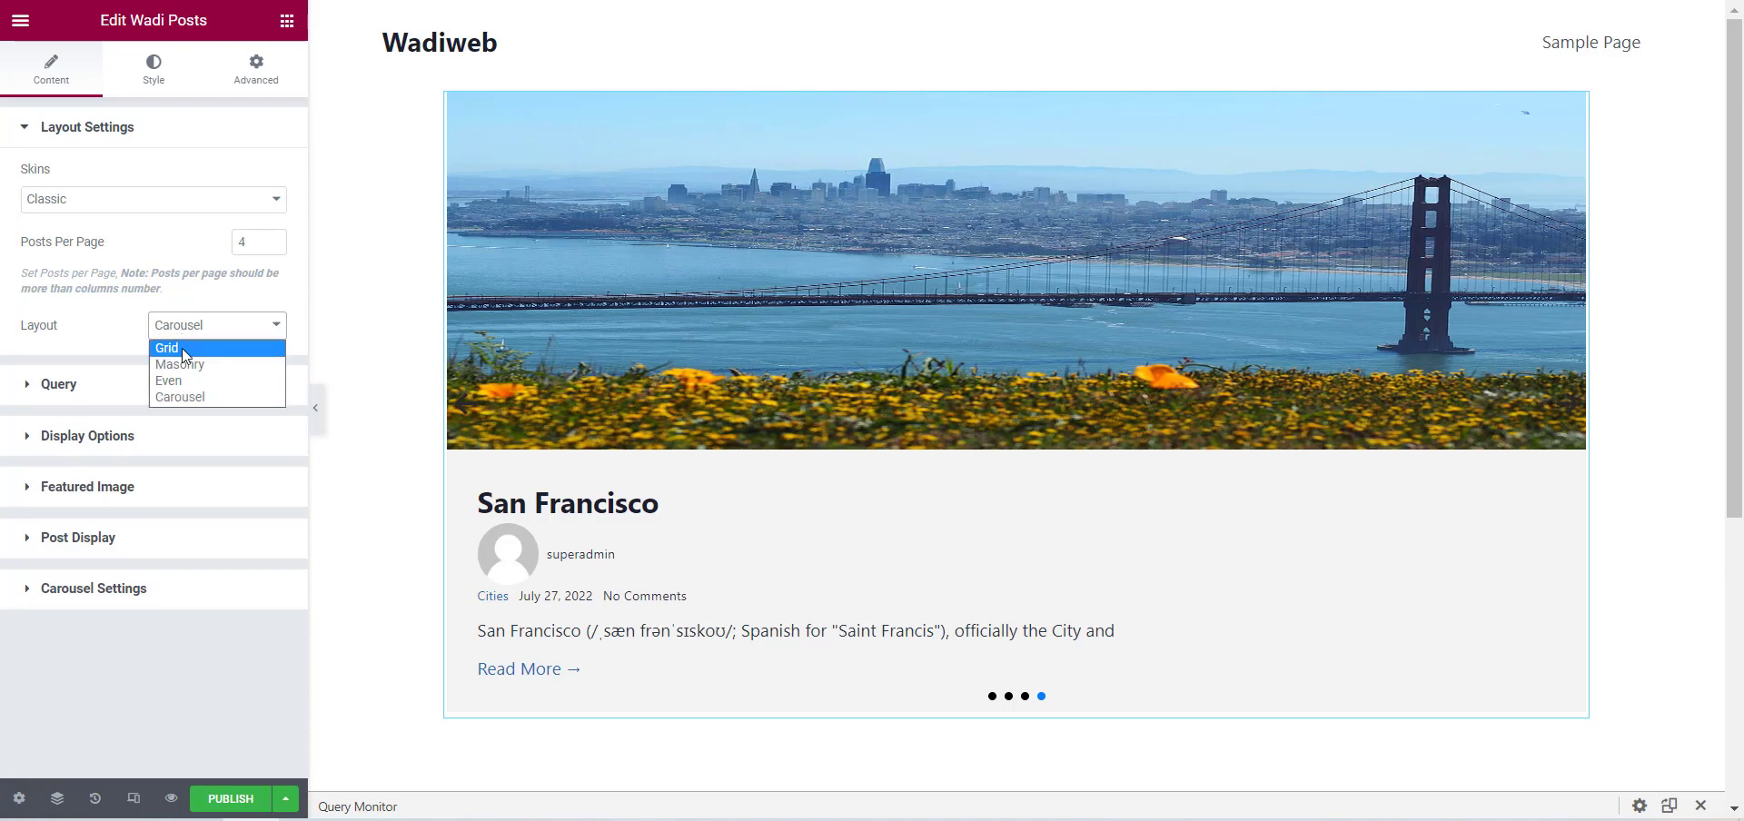
pyautogui.click(183, 351)
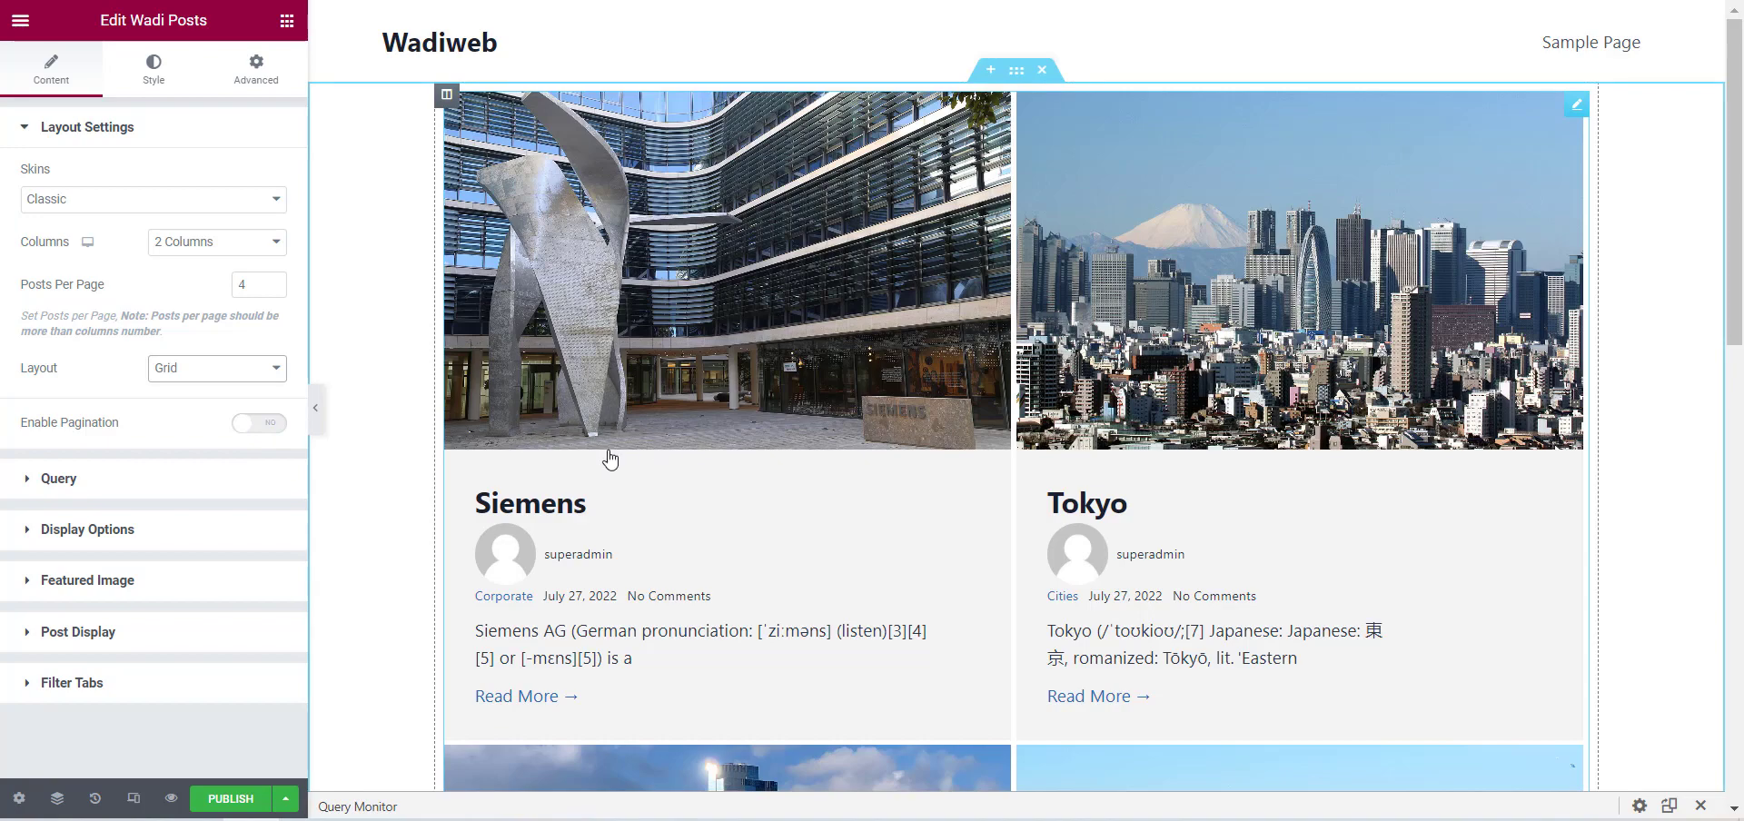
# Enable pagination for the posts widget, keeping the Numbers type, and check the page links below the posts.
pyautogui.click(271, 424)
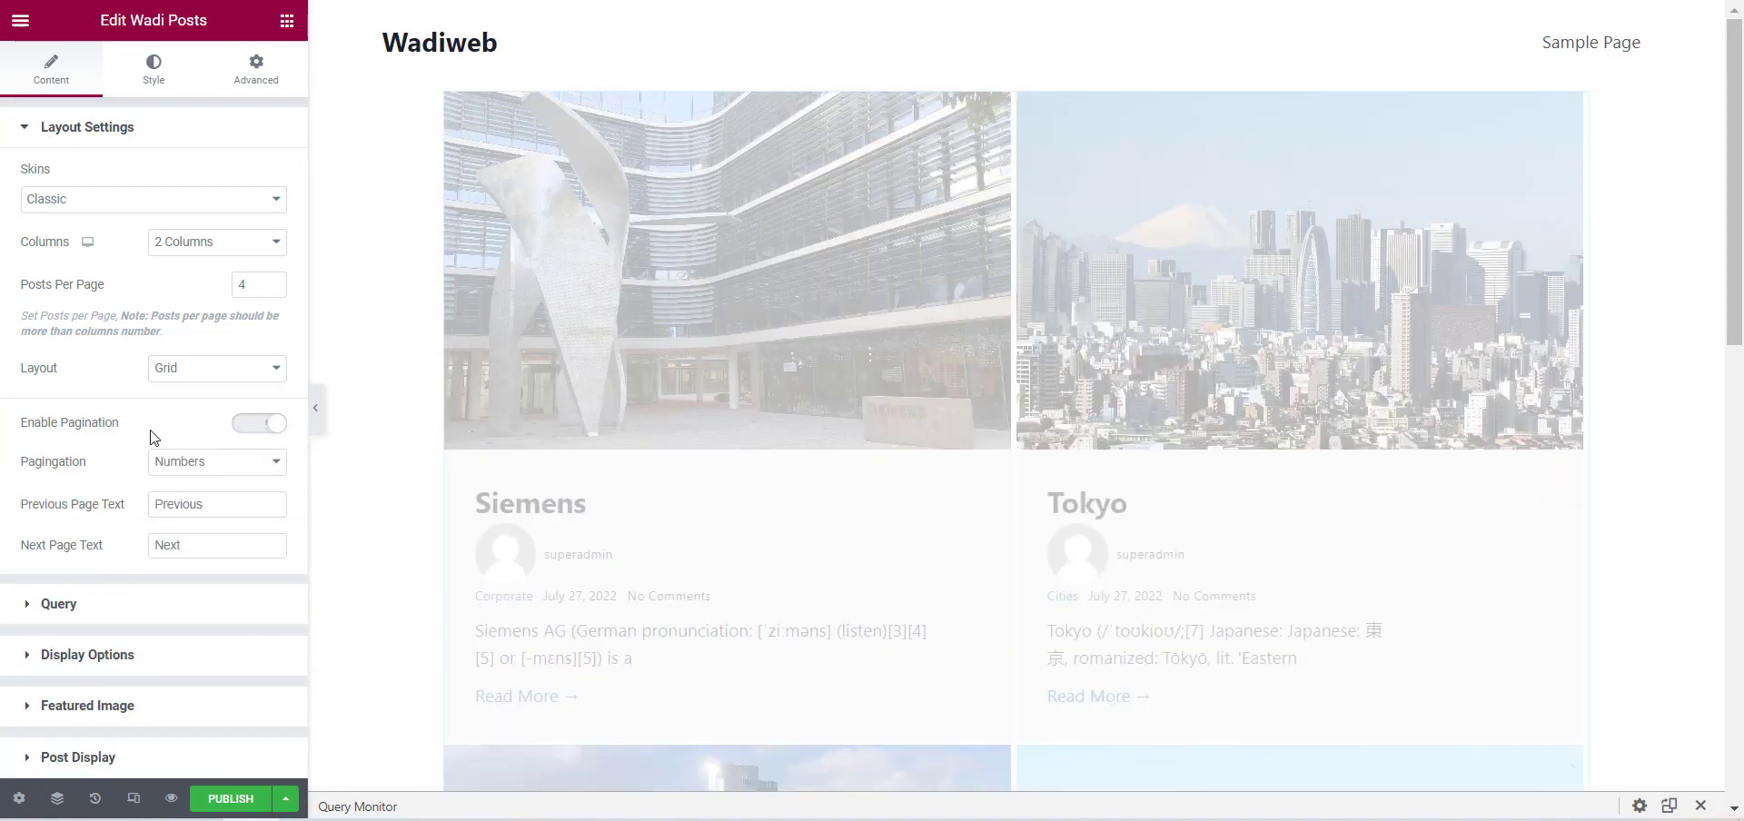
pyautogui.moveTo(1742, 136); pyautogui.dragTo(1741, 506)
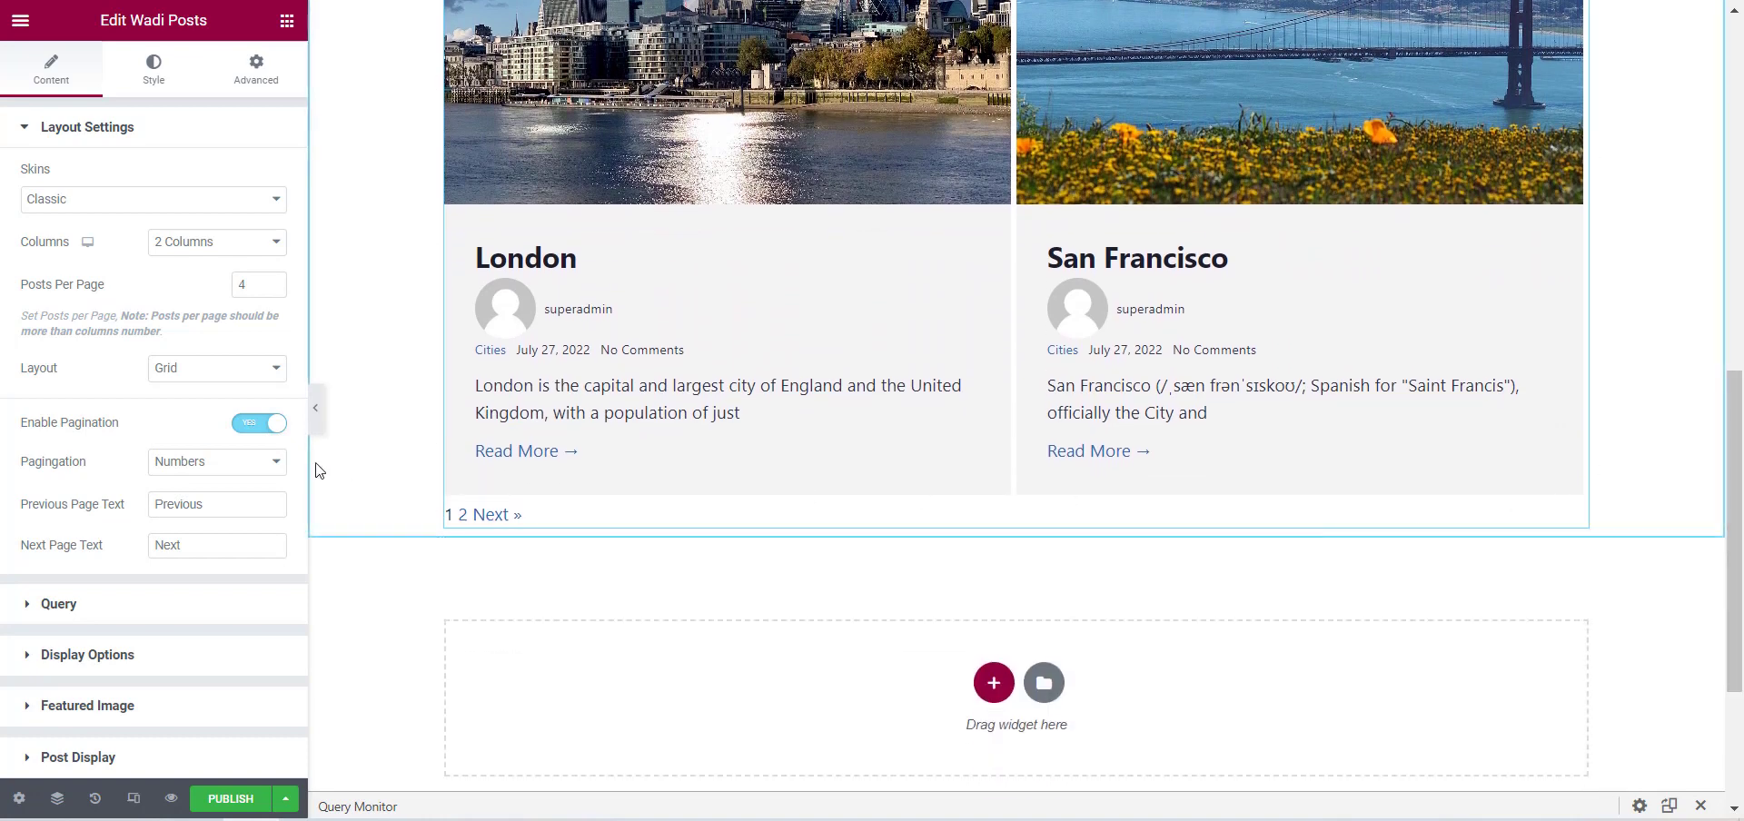
pyautogui.click(177, 465)
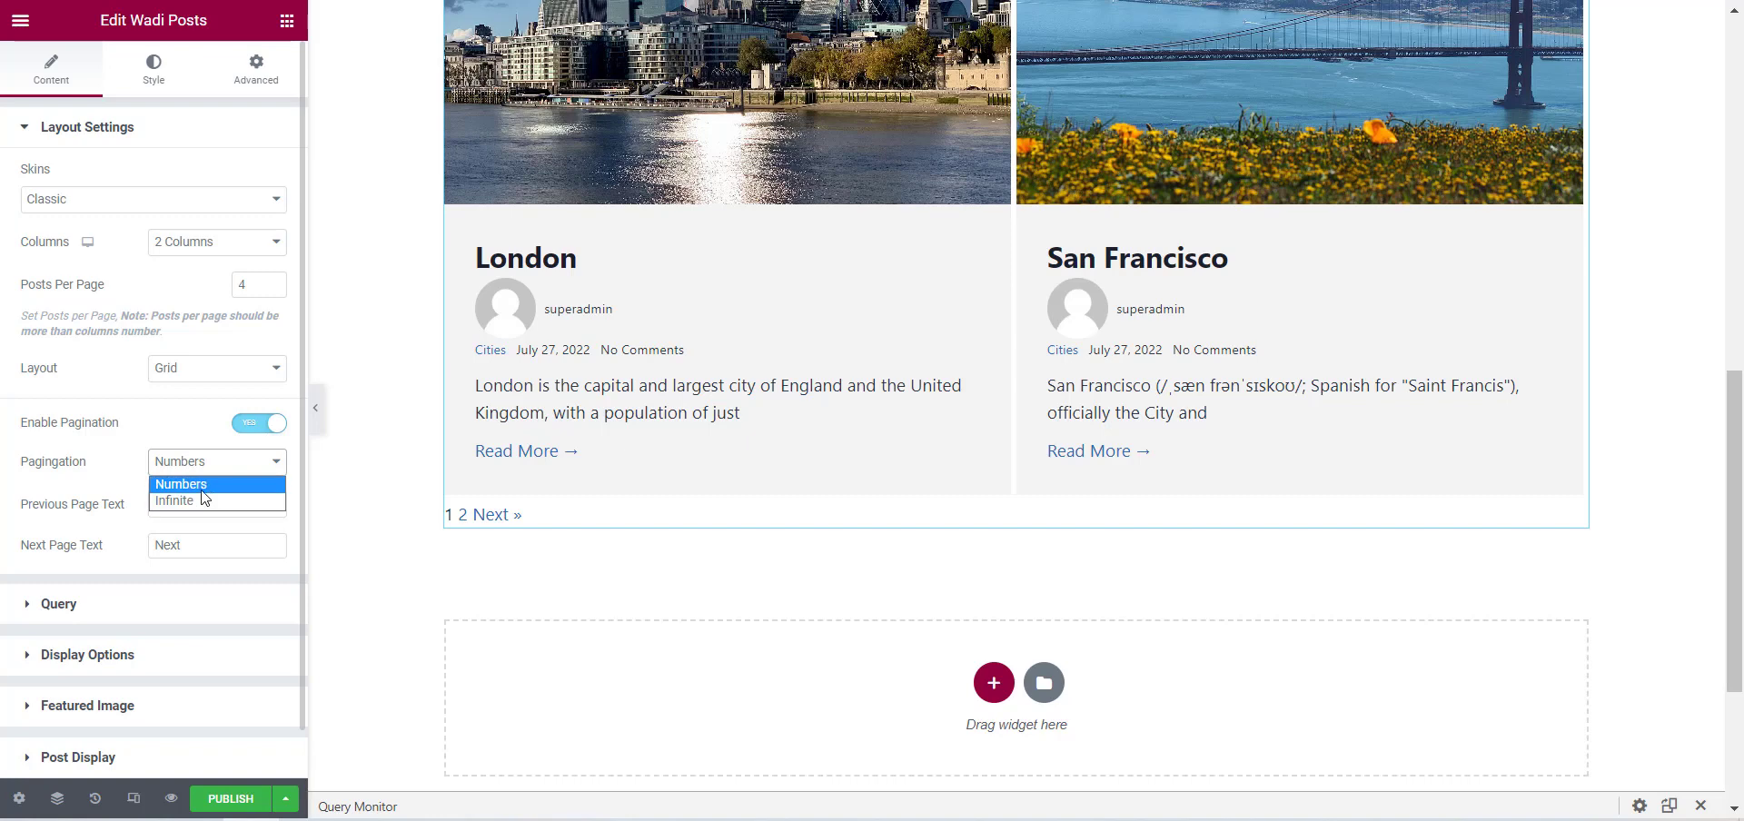
pyautogui.click(64, 479)
# Publish the section template and view the live page down to the pagination links.
pyautogui.click(233, 798)
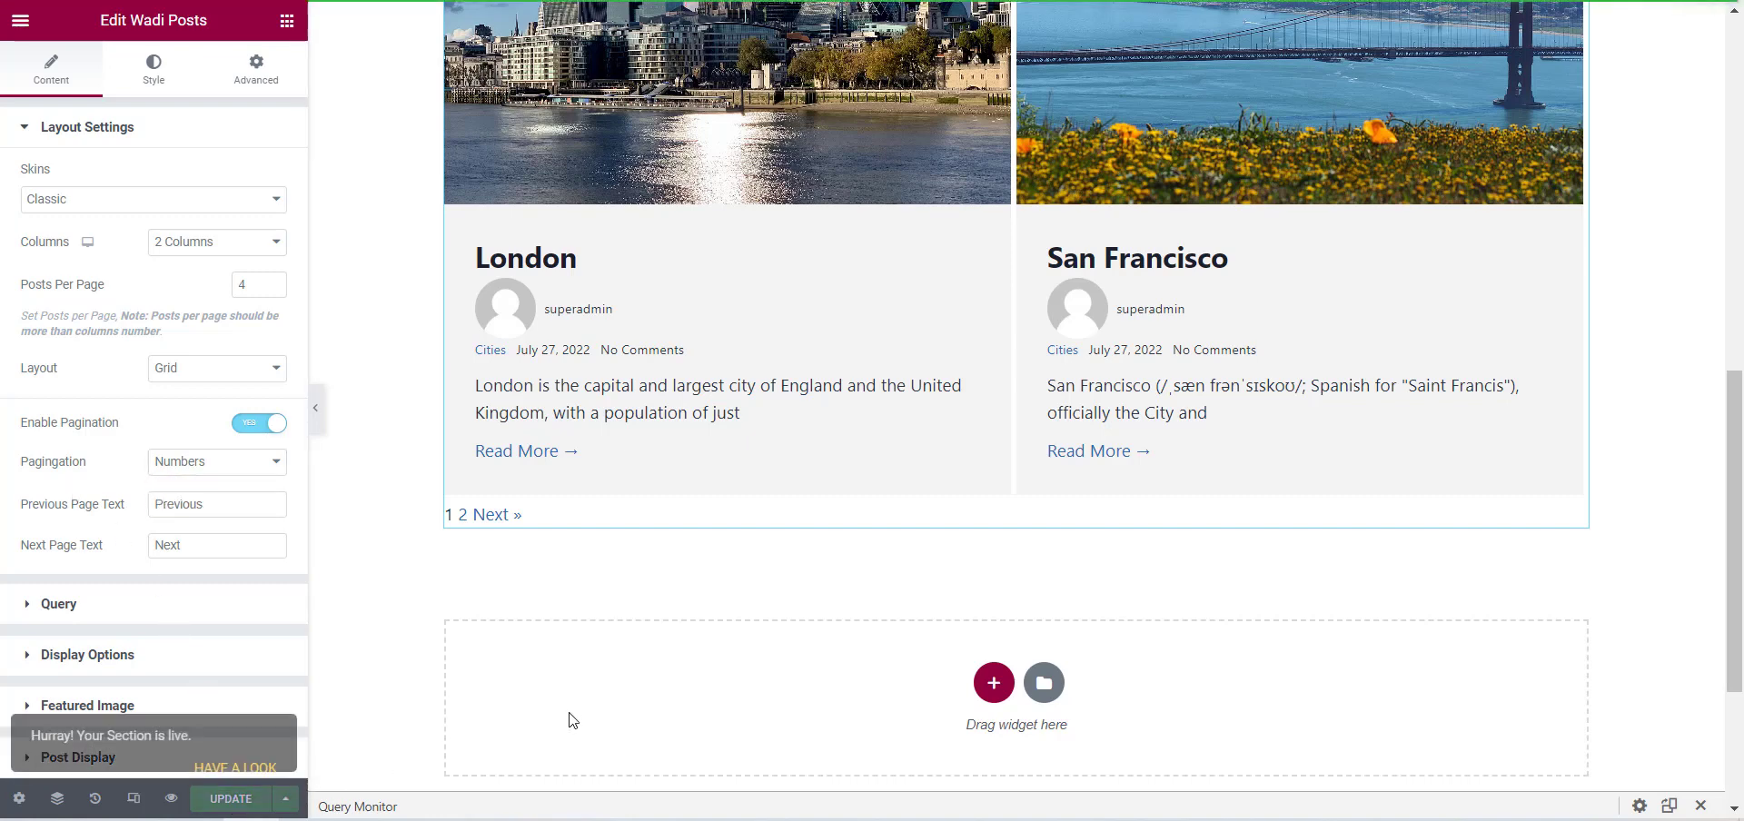
pyautogui.click(235, 740)
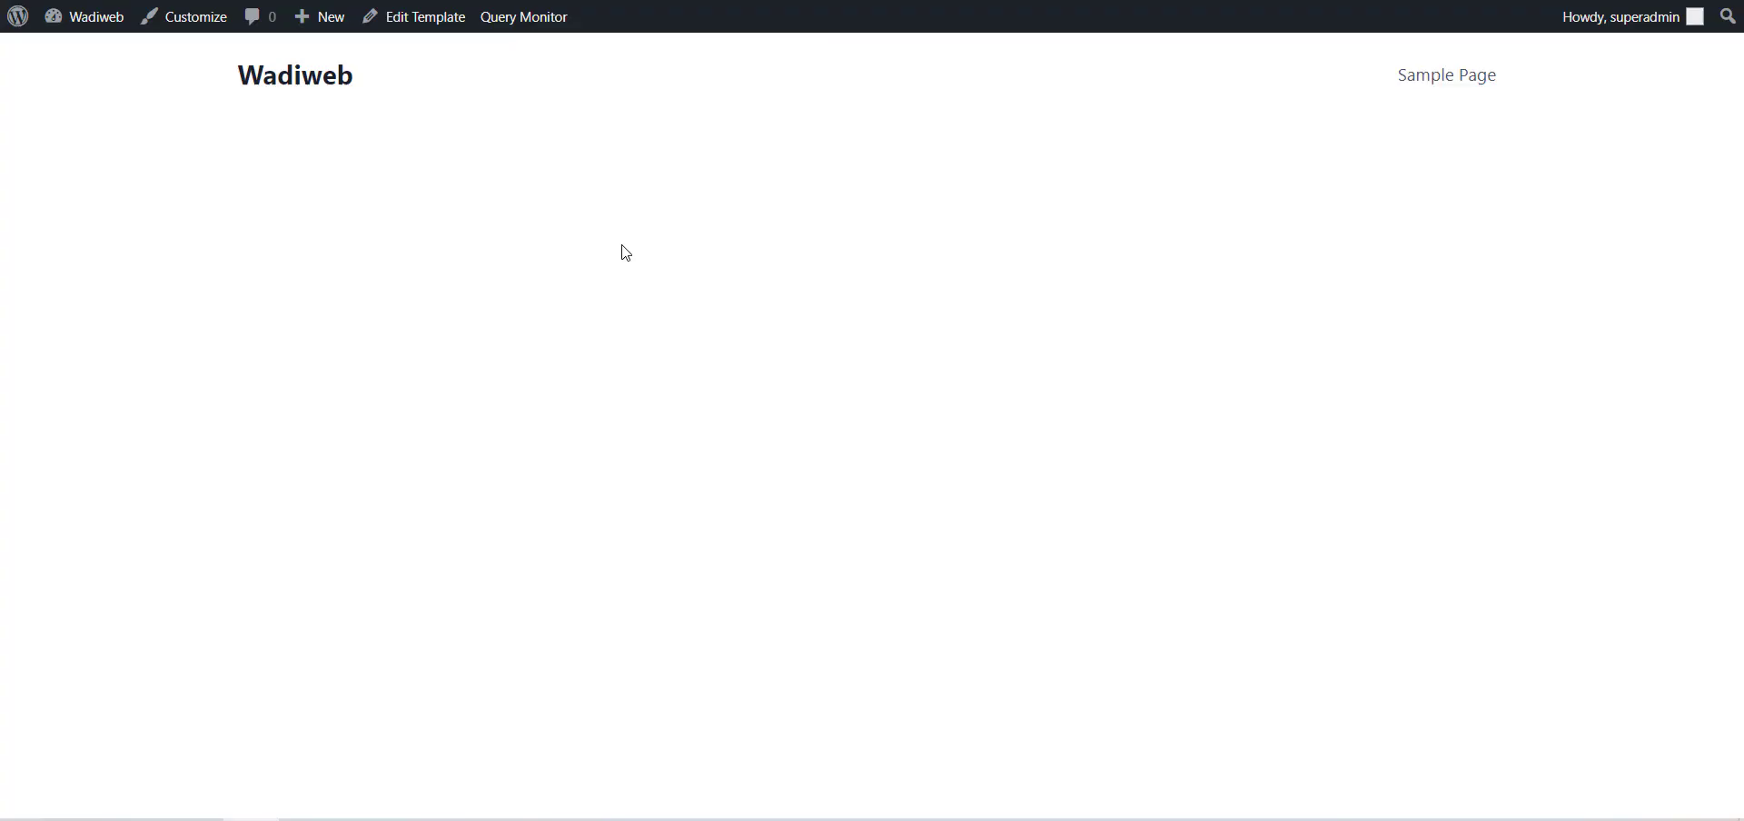
pyautogui.scroll(-1, 639, 241)
pyautogui.scroll(-8, 639, 241)
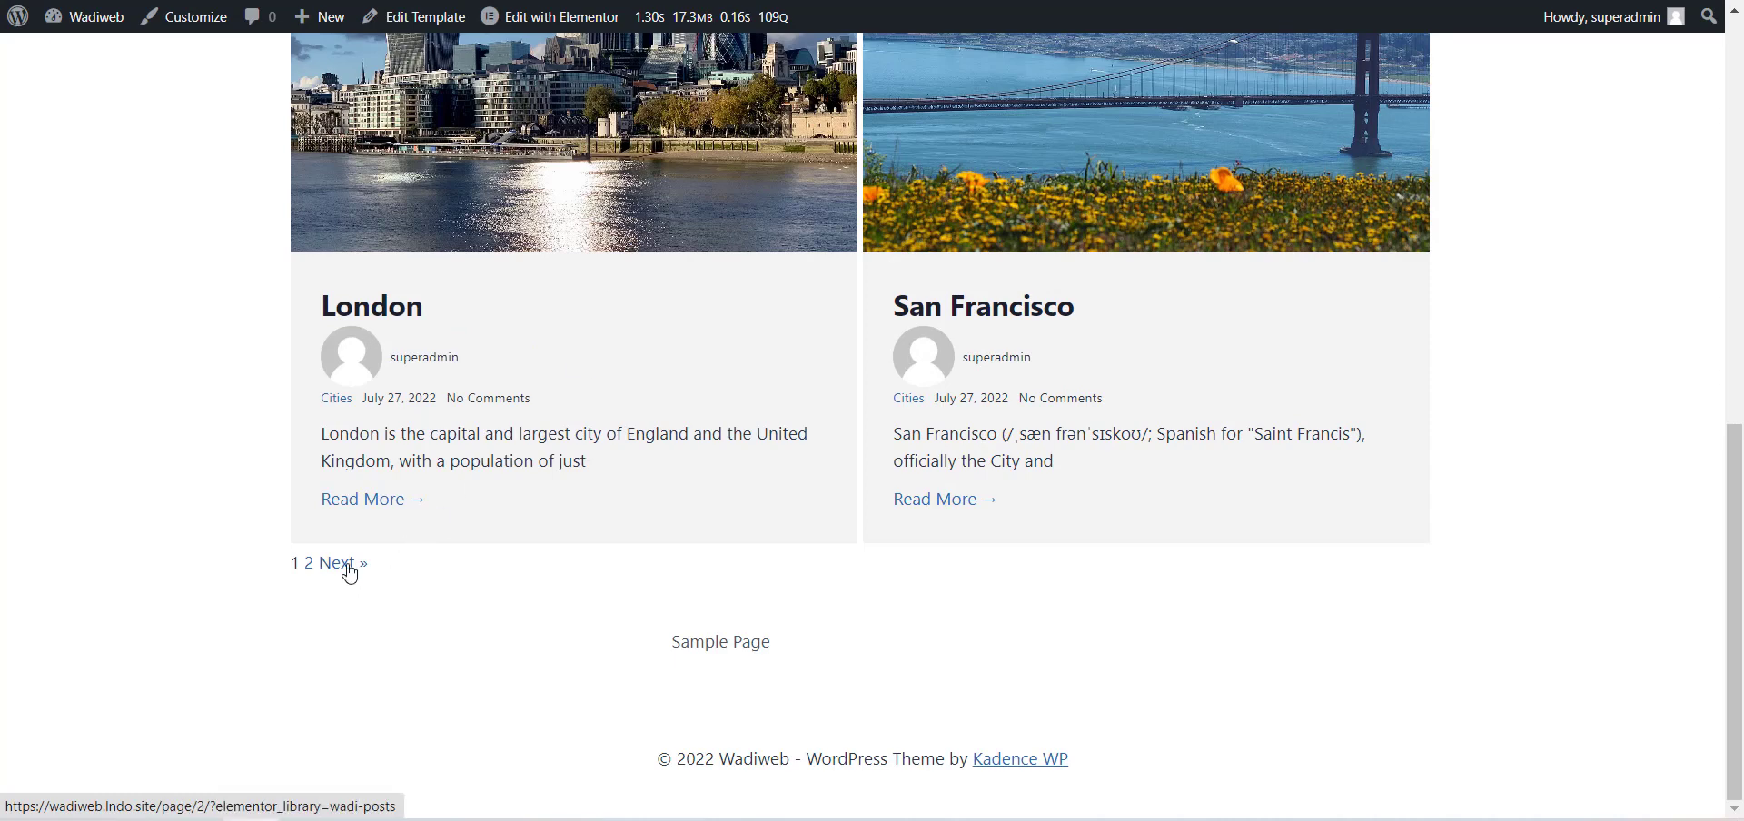
# Go to the next page of posts on the live page, look it over, and return to the previous page.
pyautogui.click(346, 564)
pyautogui.scroll(9, 1218, 509)
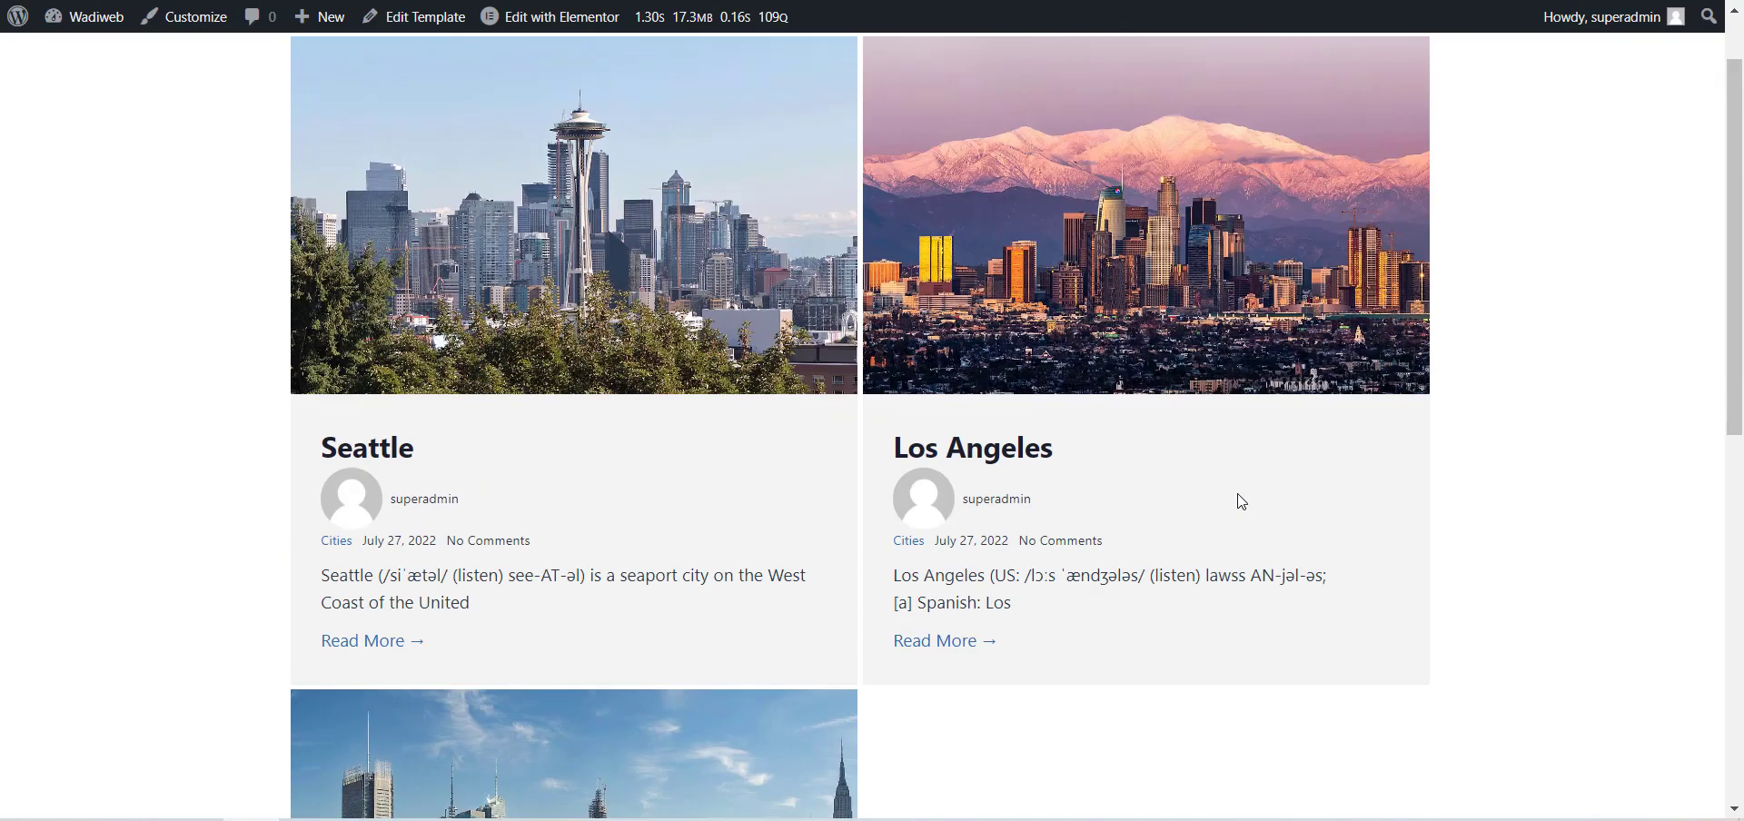
pyautogui.scroll(-7, 1240, 501)
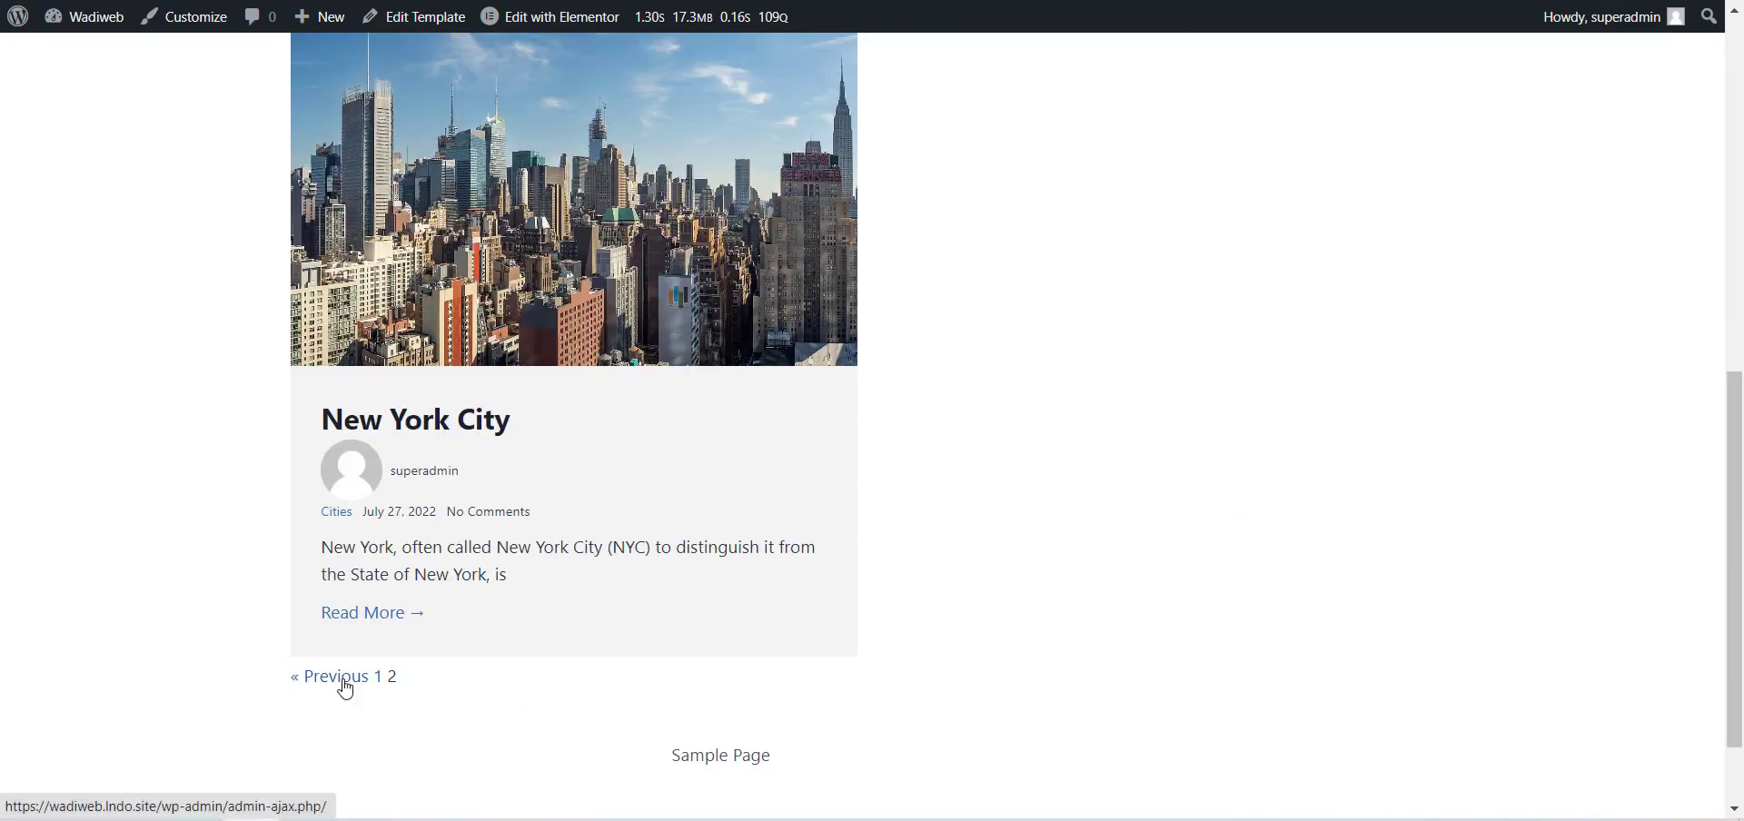
pyautogui.click(345, 677)
pyautogui.scroll(10, 576, 519)
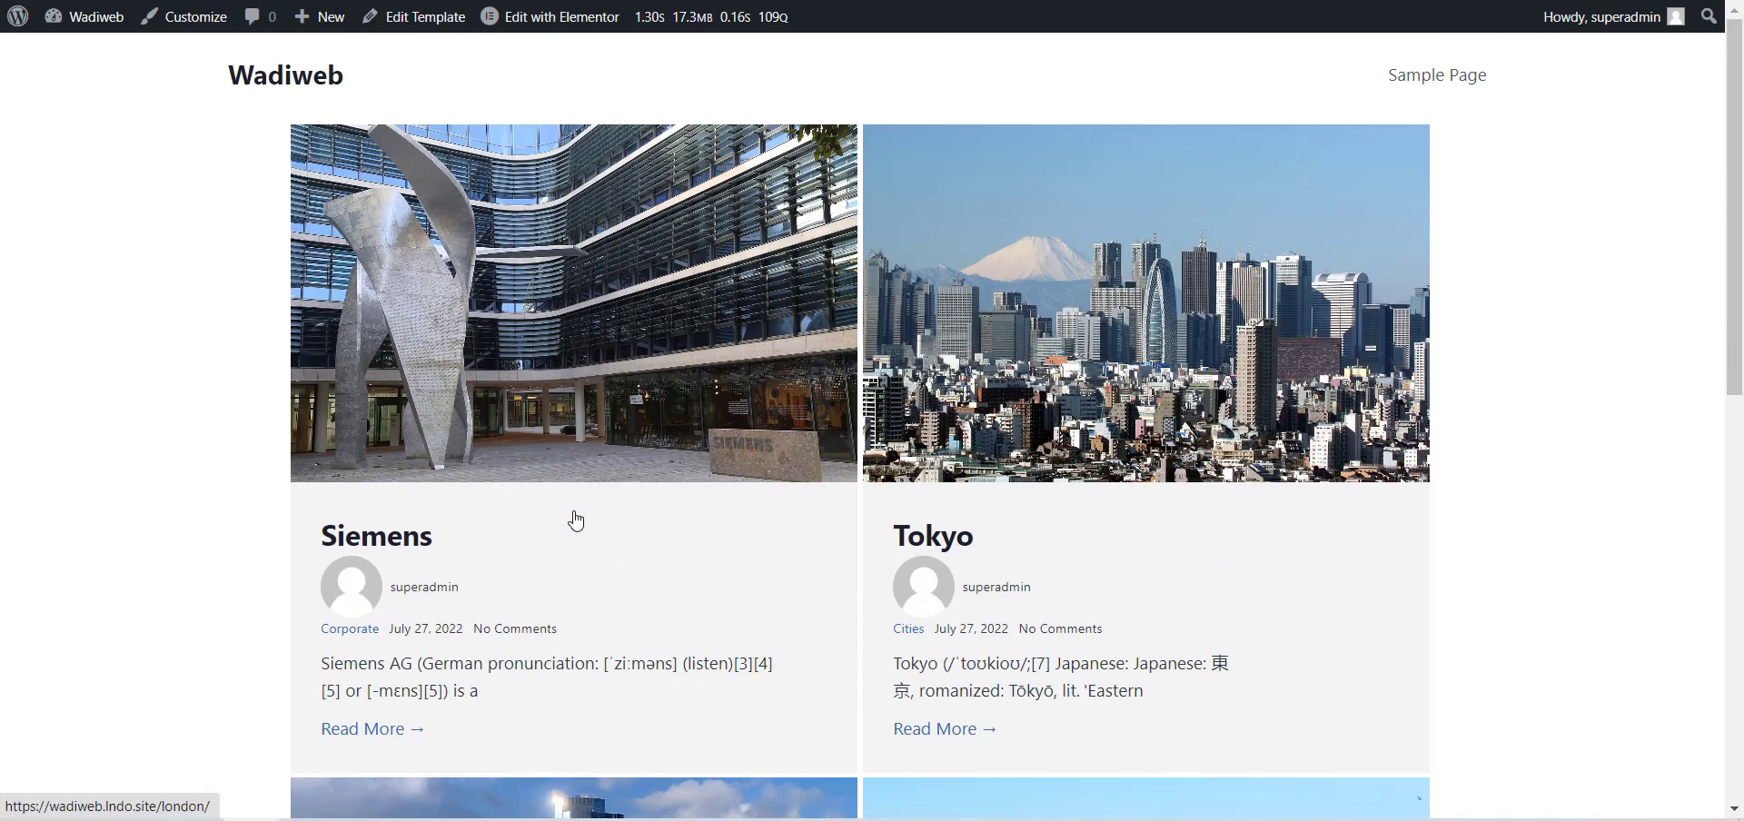
pyautogui.scroll(-3, 576, 519)
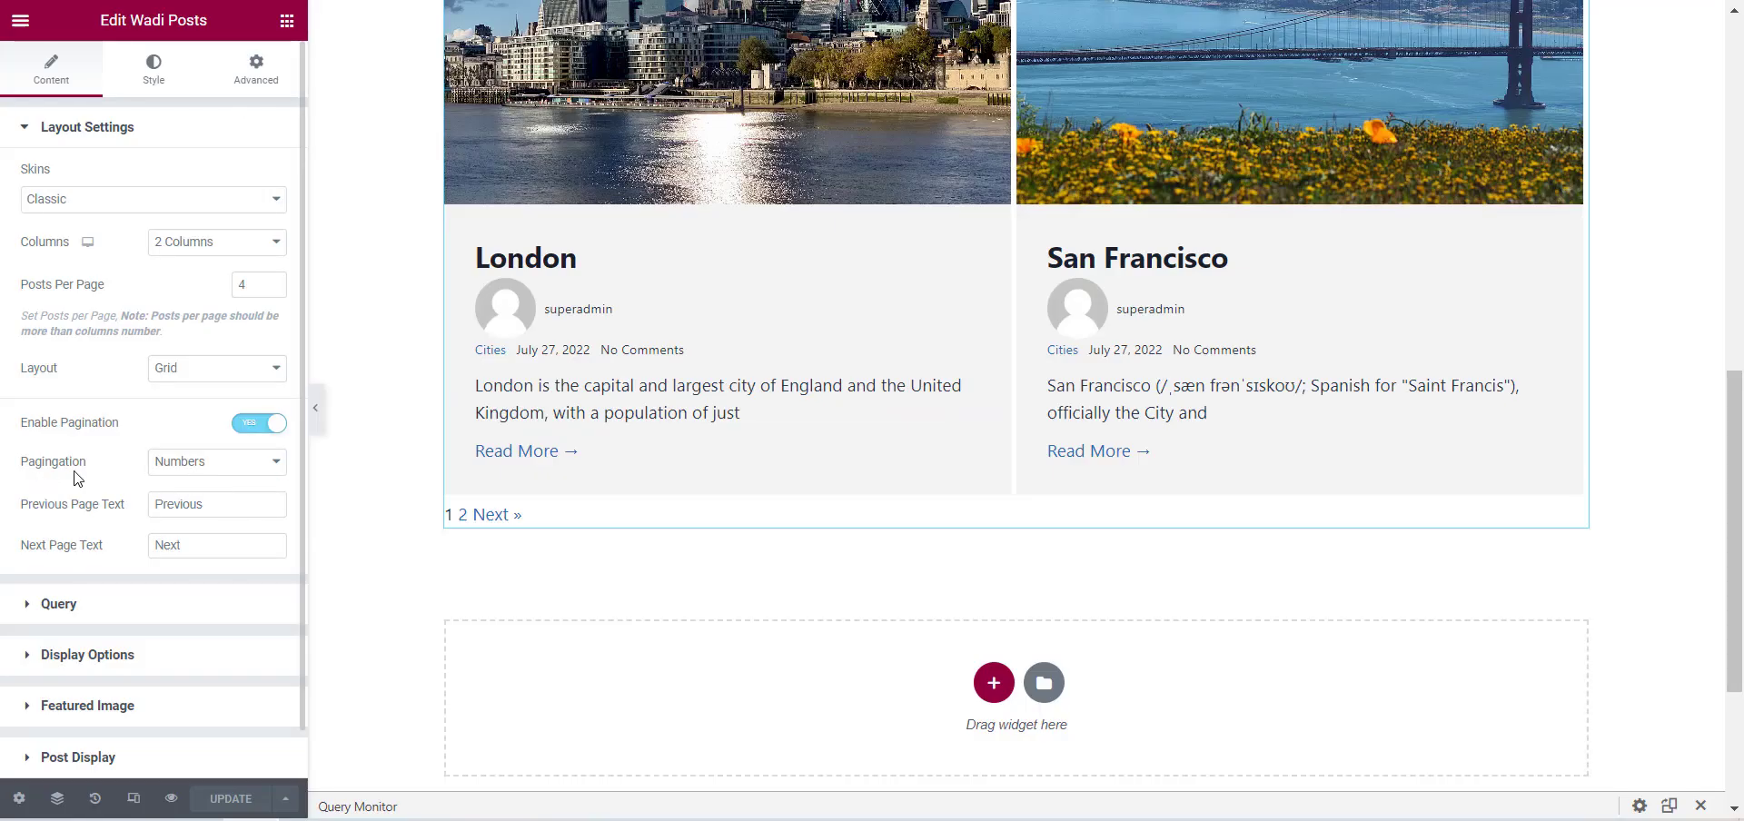
# Switch the posts pagination to Infinite with Load Button Click as the load event and update the template.
pyautogui.click(209, 465)
pyautogui.click(220, 495)
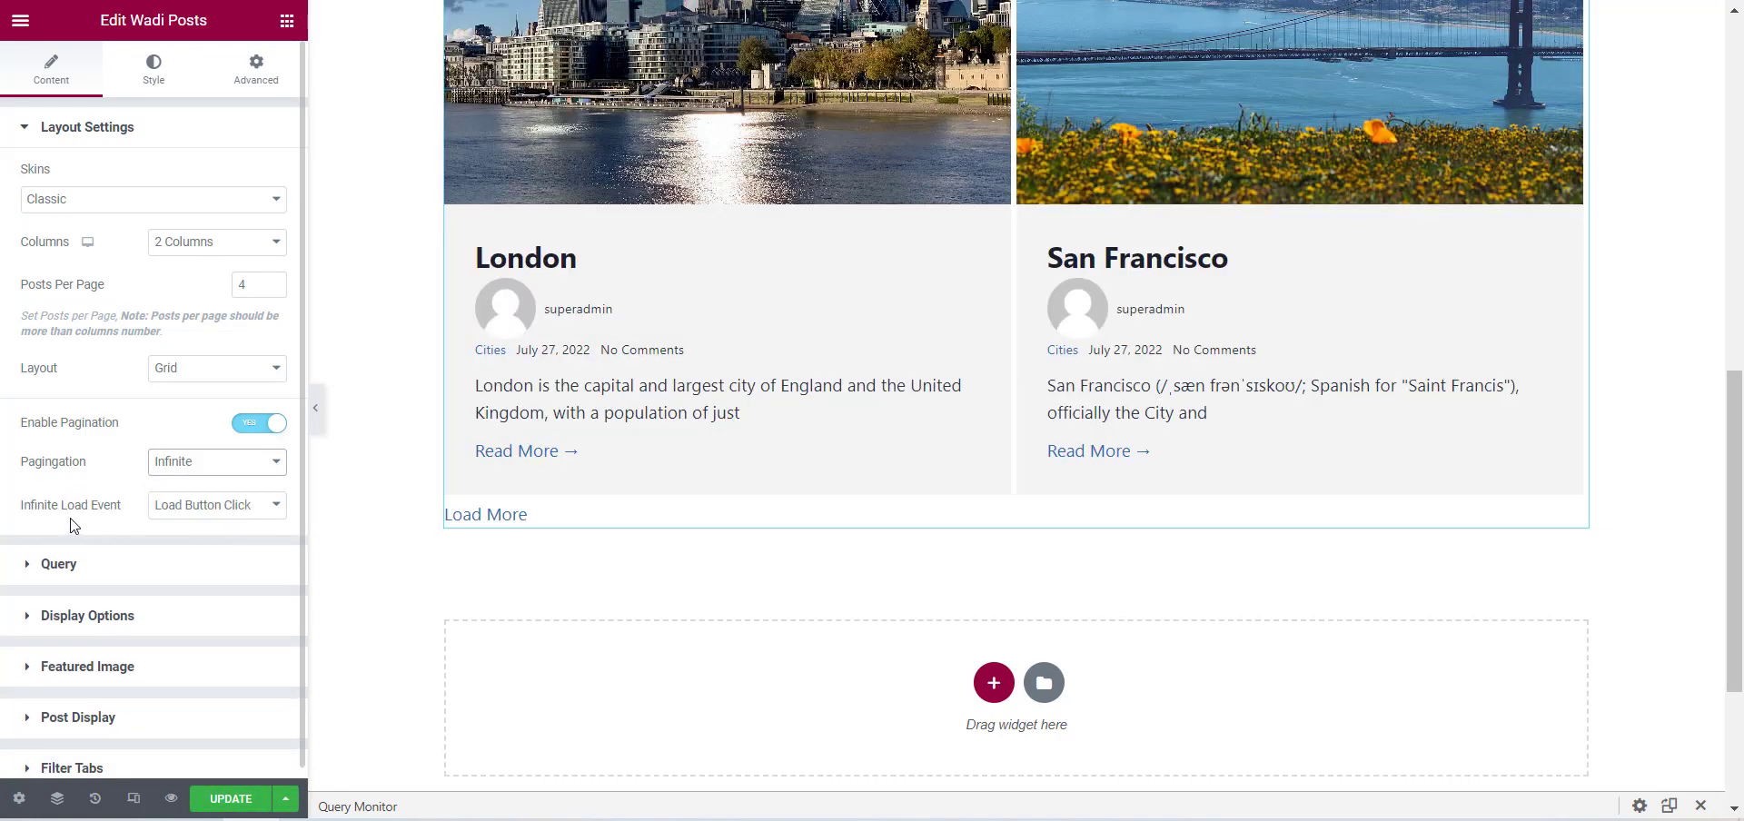
pyautogui.click(226, 518)
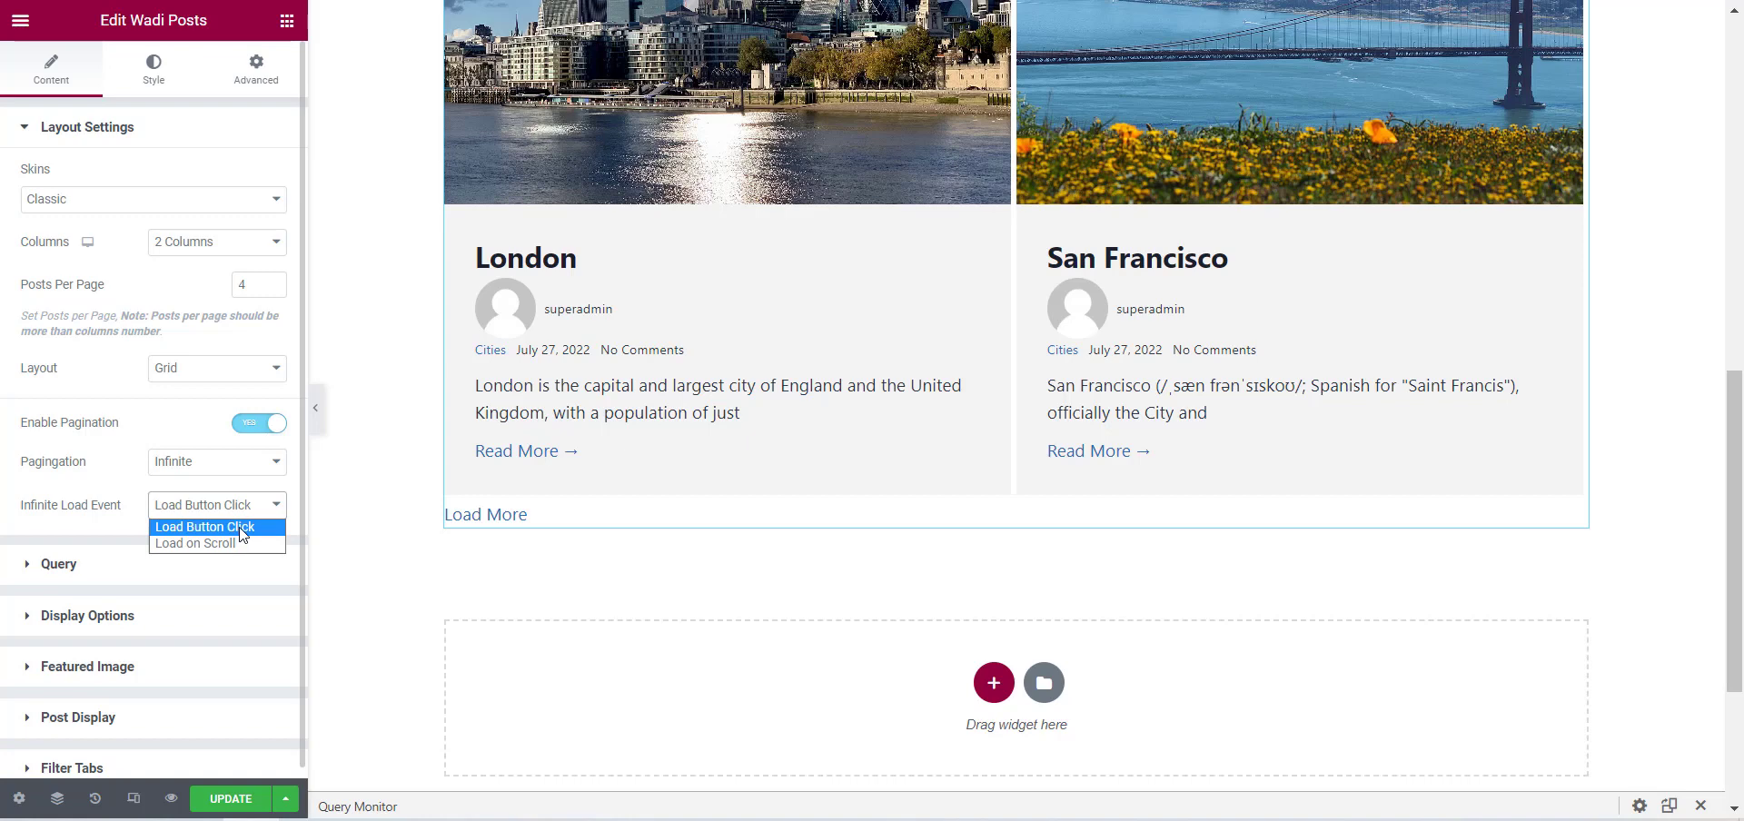
pyautogui.click(243, 531)
pyautogui.click(238, 800)
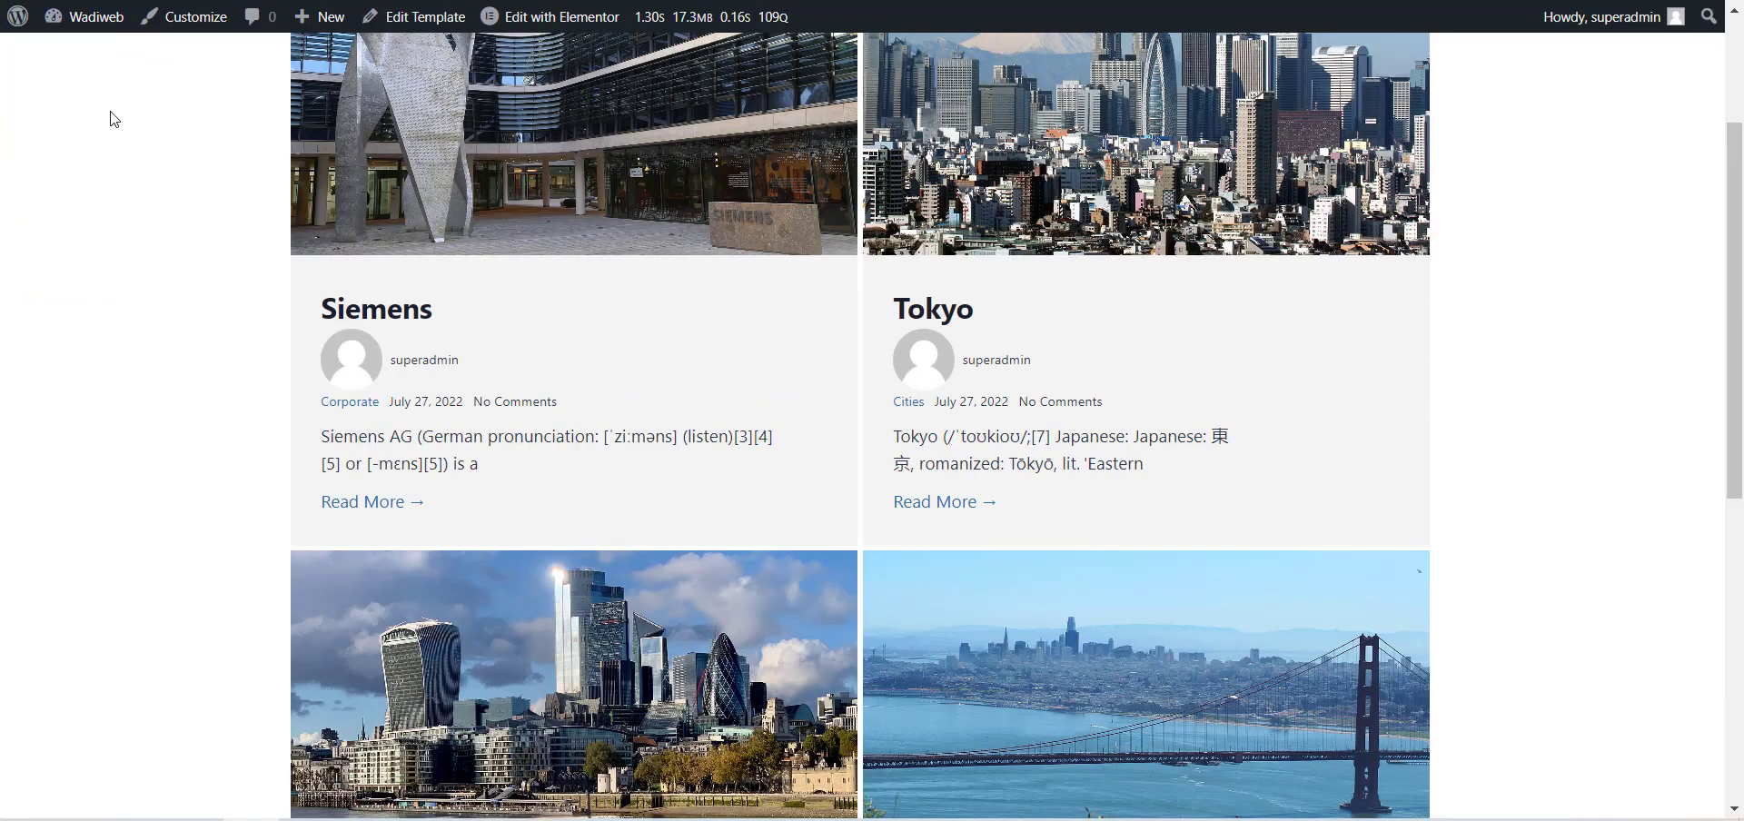
# Reload the live page and load more posts below the grid to check the button-based infinite pagination.
pyautogui.press('F5')
pyautogui.scroll(-5, 123, 127)
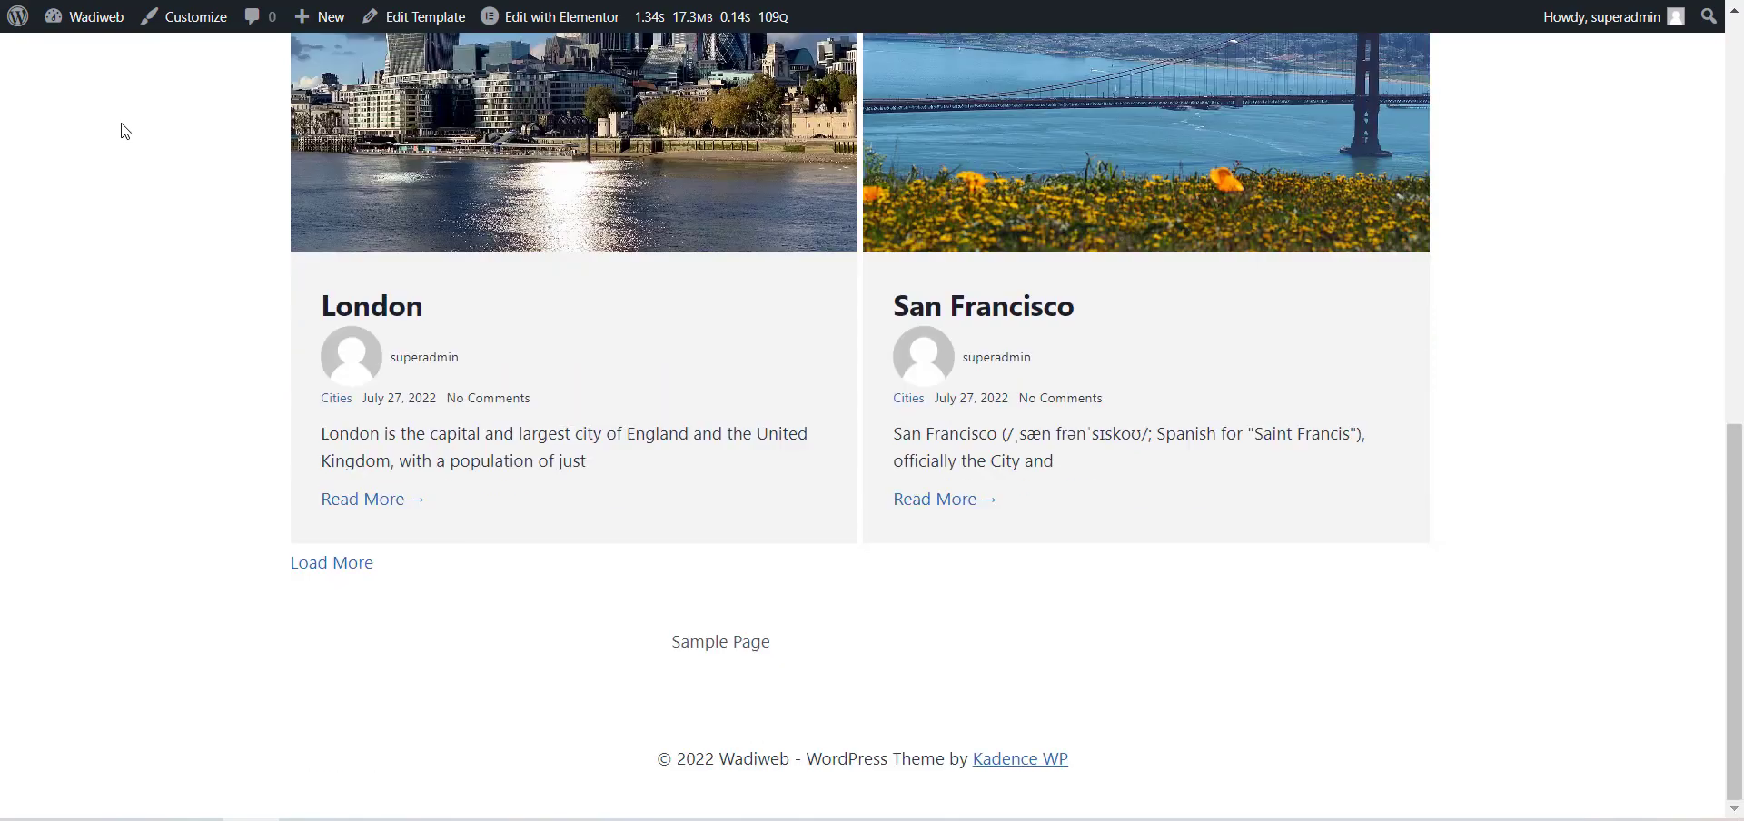
pyautogui.click(352, 563)
pyautogui.scroll(-10, 353, 568)
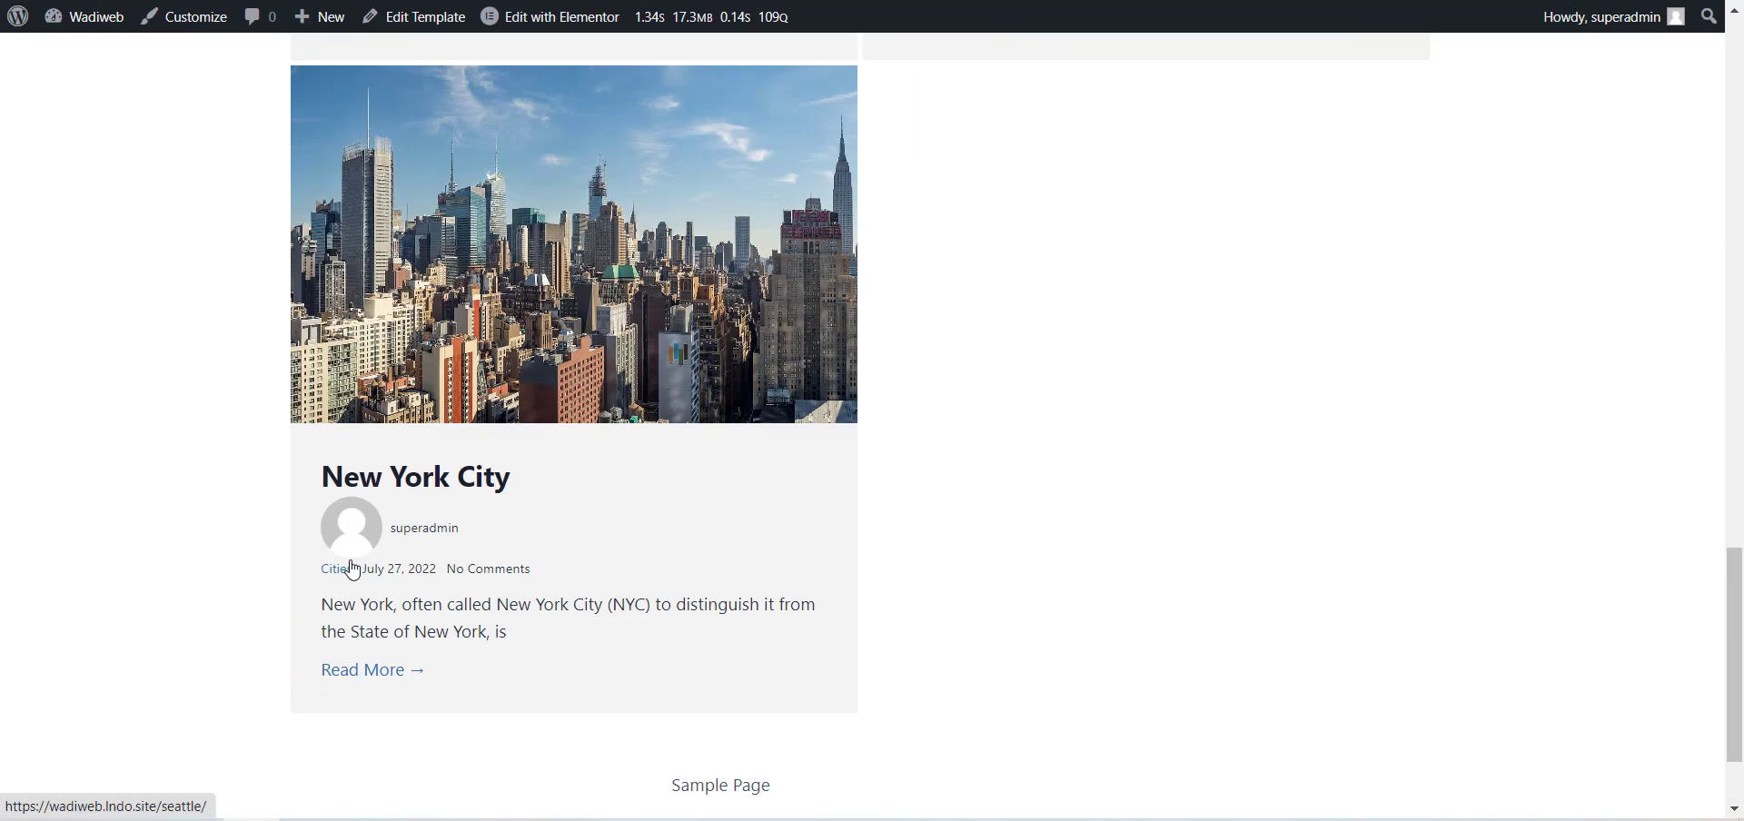
pyautogui.scroll(15, 352, 569)
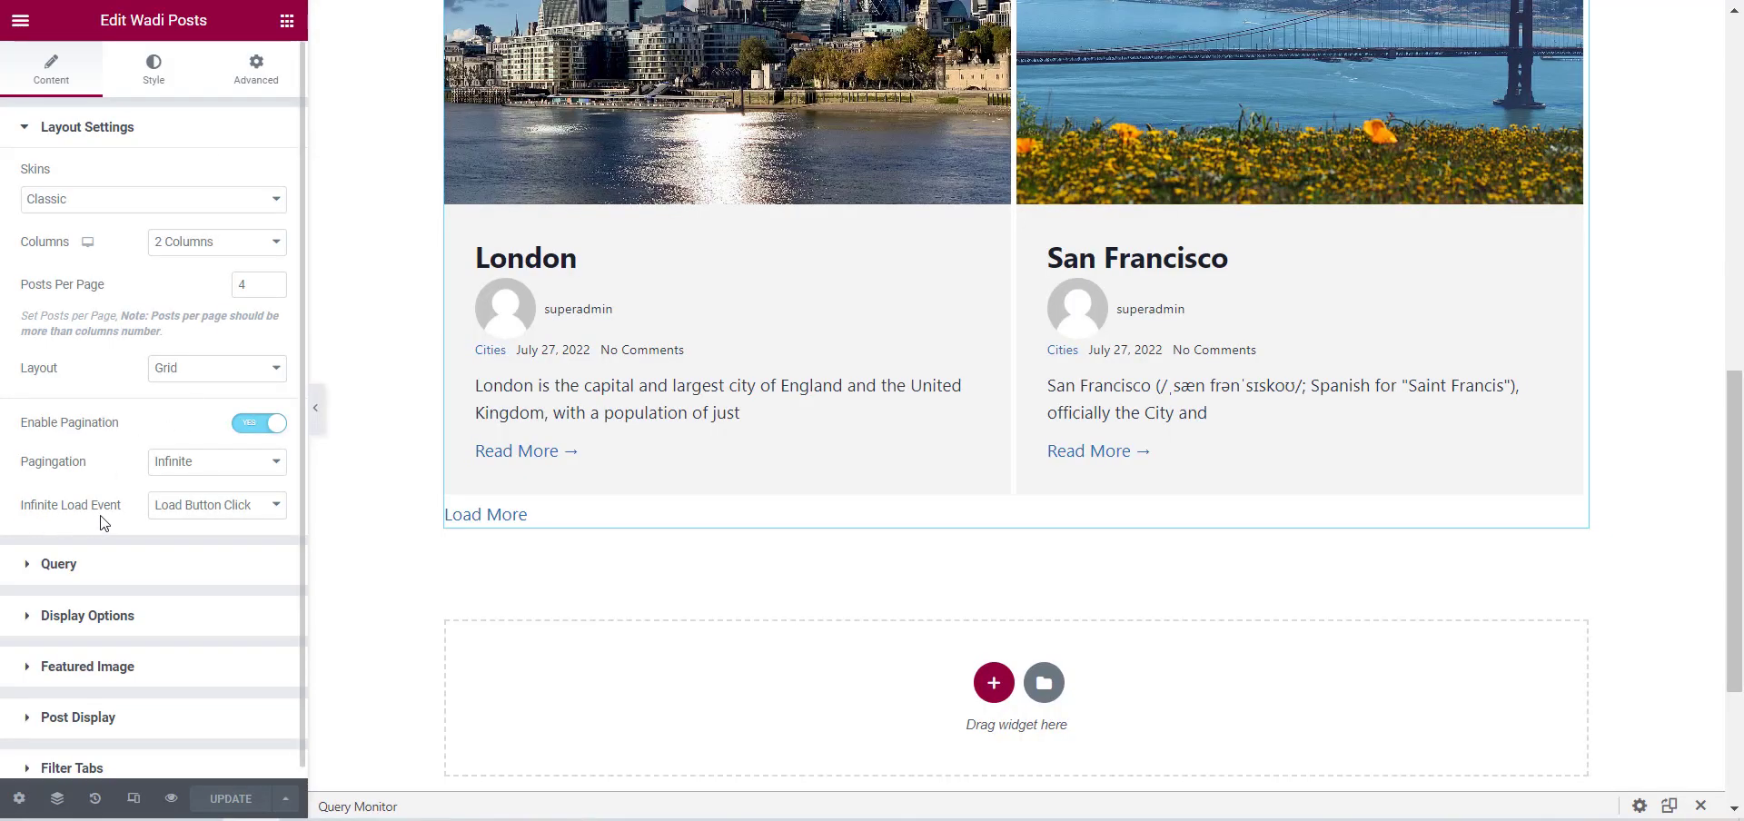
# Set the infinite load event to Load on Scroll and update the template.
pyautogui.click(211, 509)
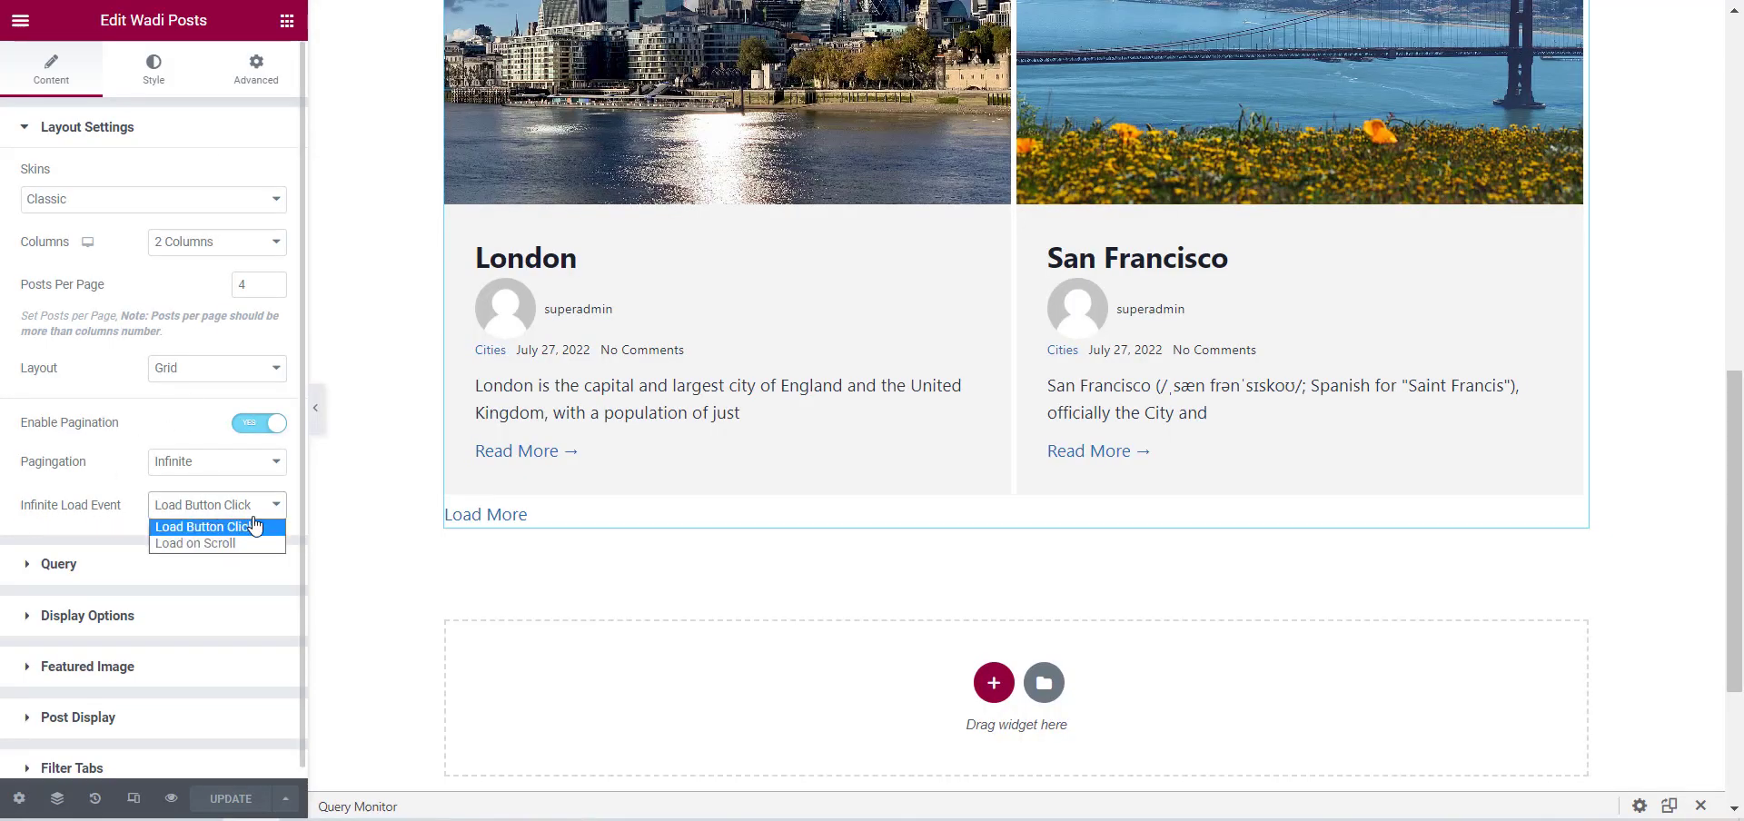
pyautogui.click(222, 545)
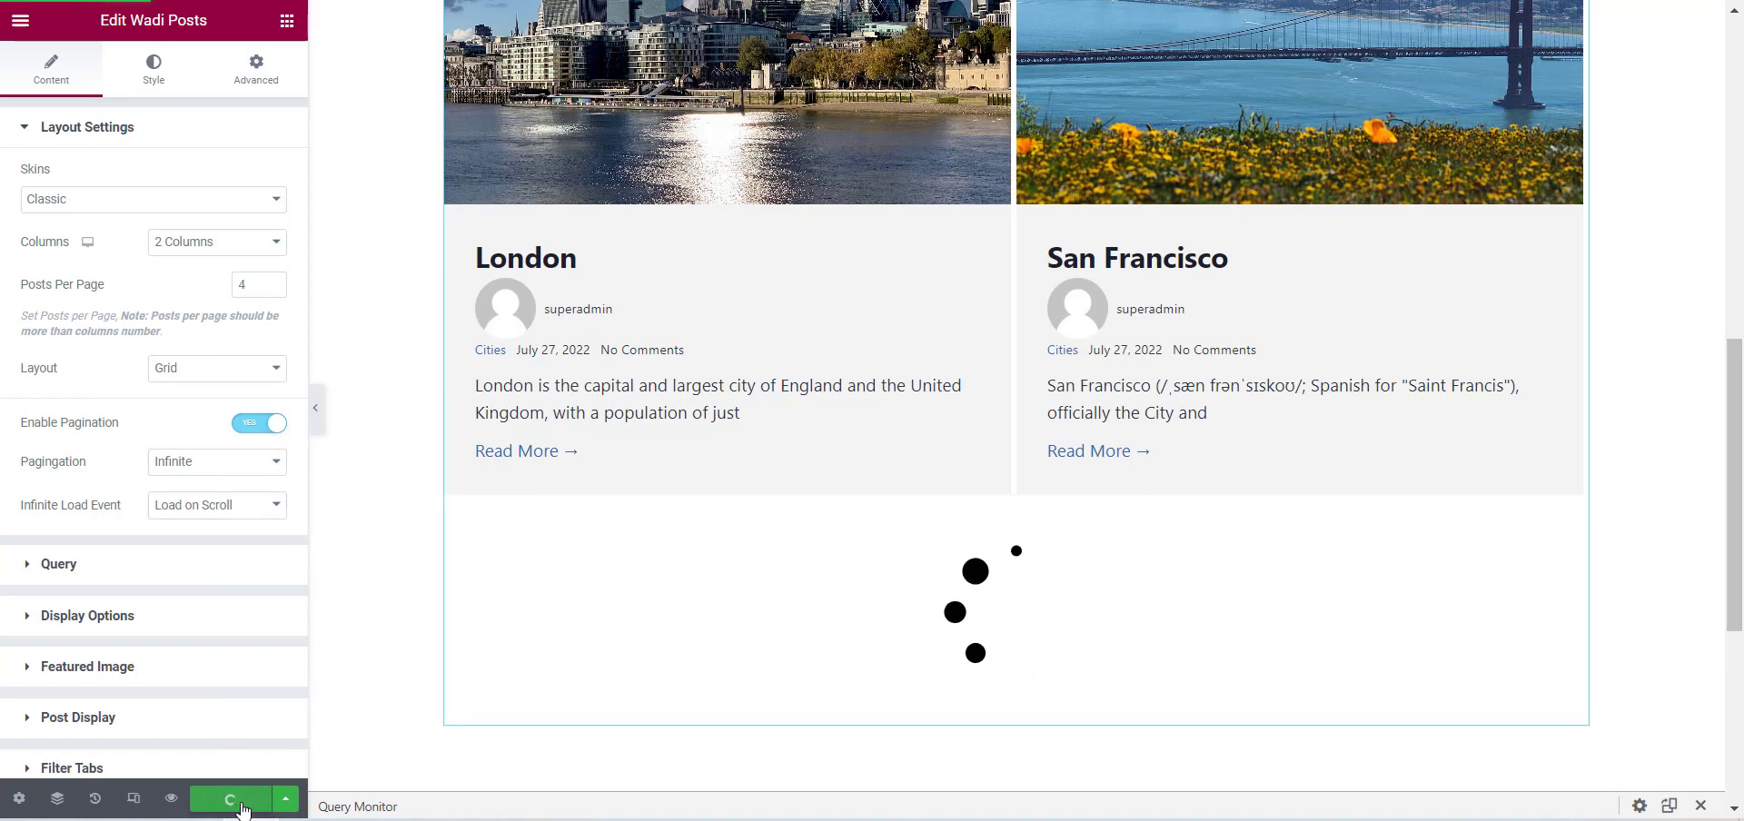
pyautogui.click(241, 805)
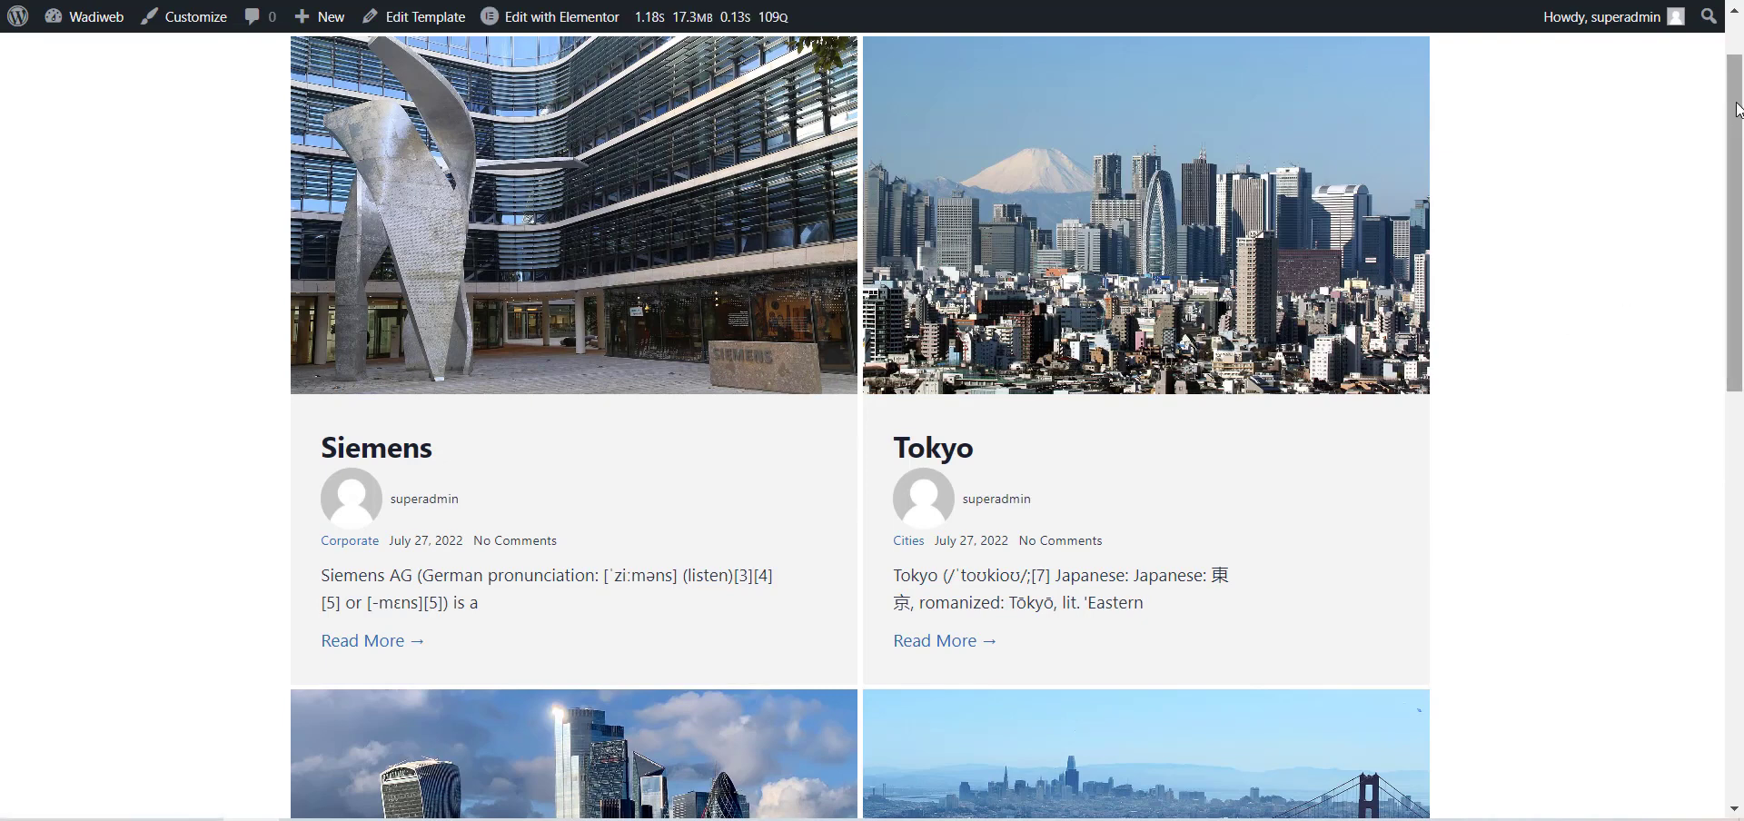
# Check on the live page that further posts load while moving down to the footer.
pyautogui.moveTo(1736, 110); pyautogui.dragTo(1690, 820)
pyautogui.scroll(-4, 1569, 627)
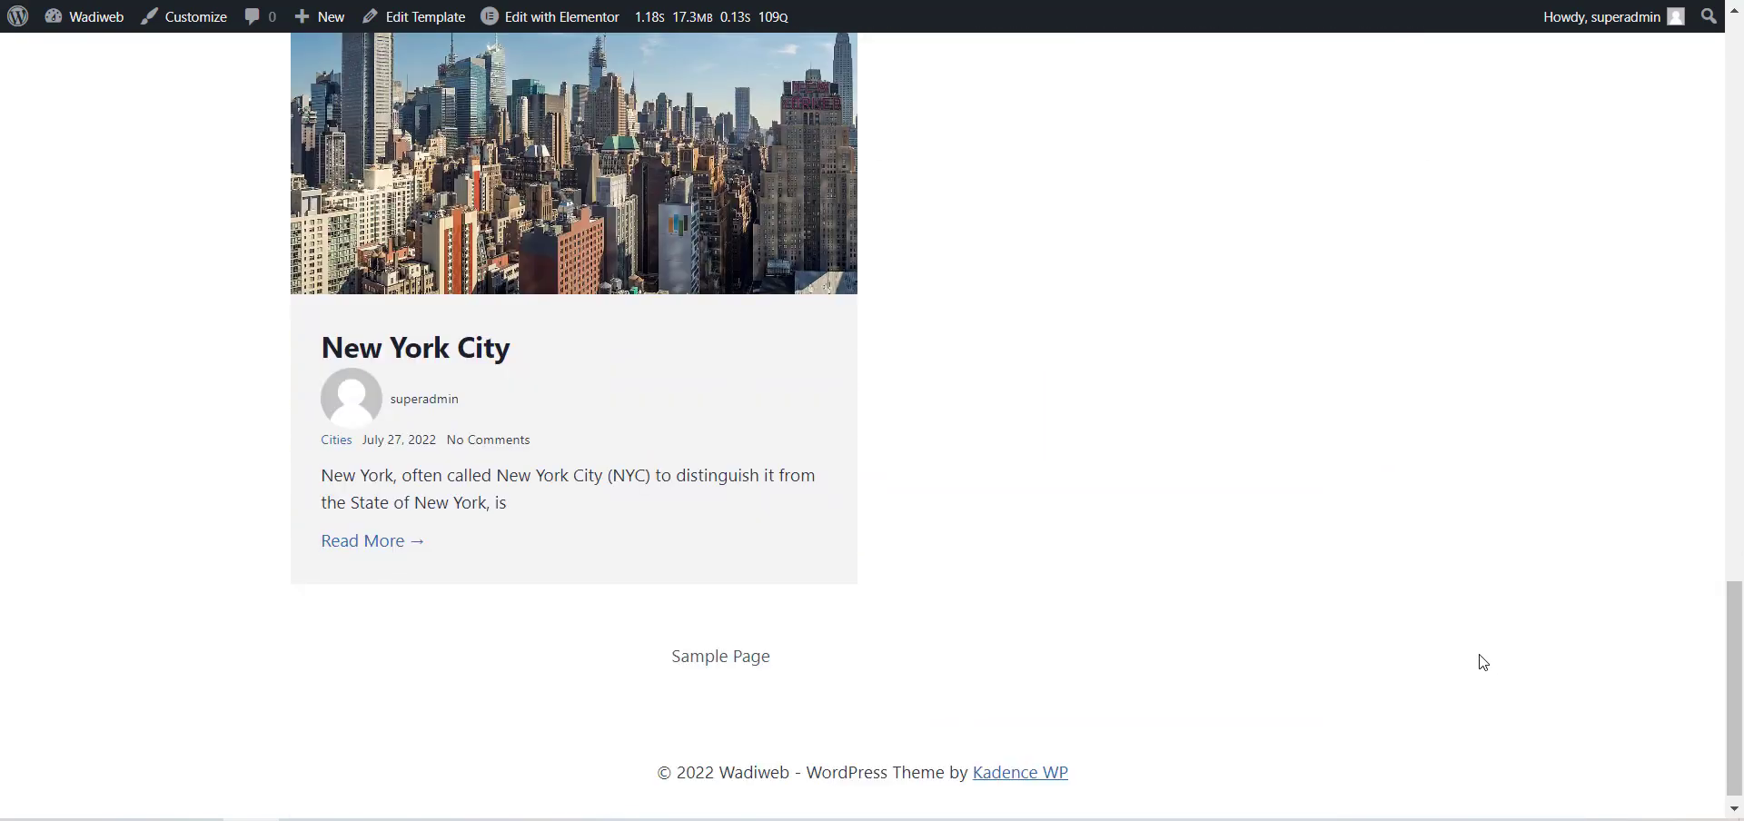
pyautogui.scroll(15, 1491, 347)
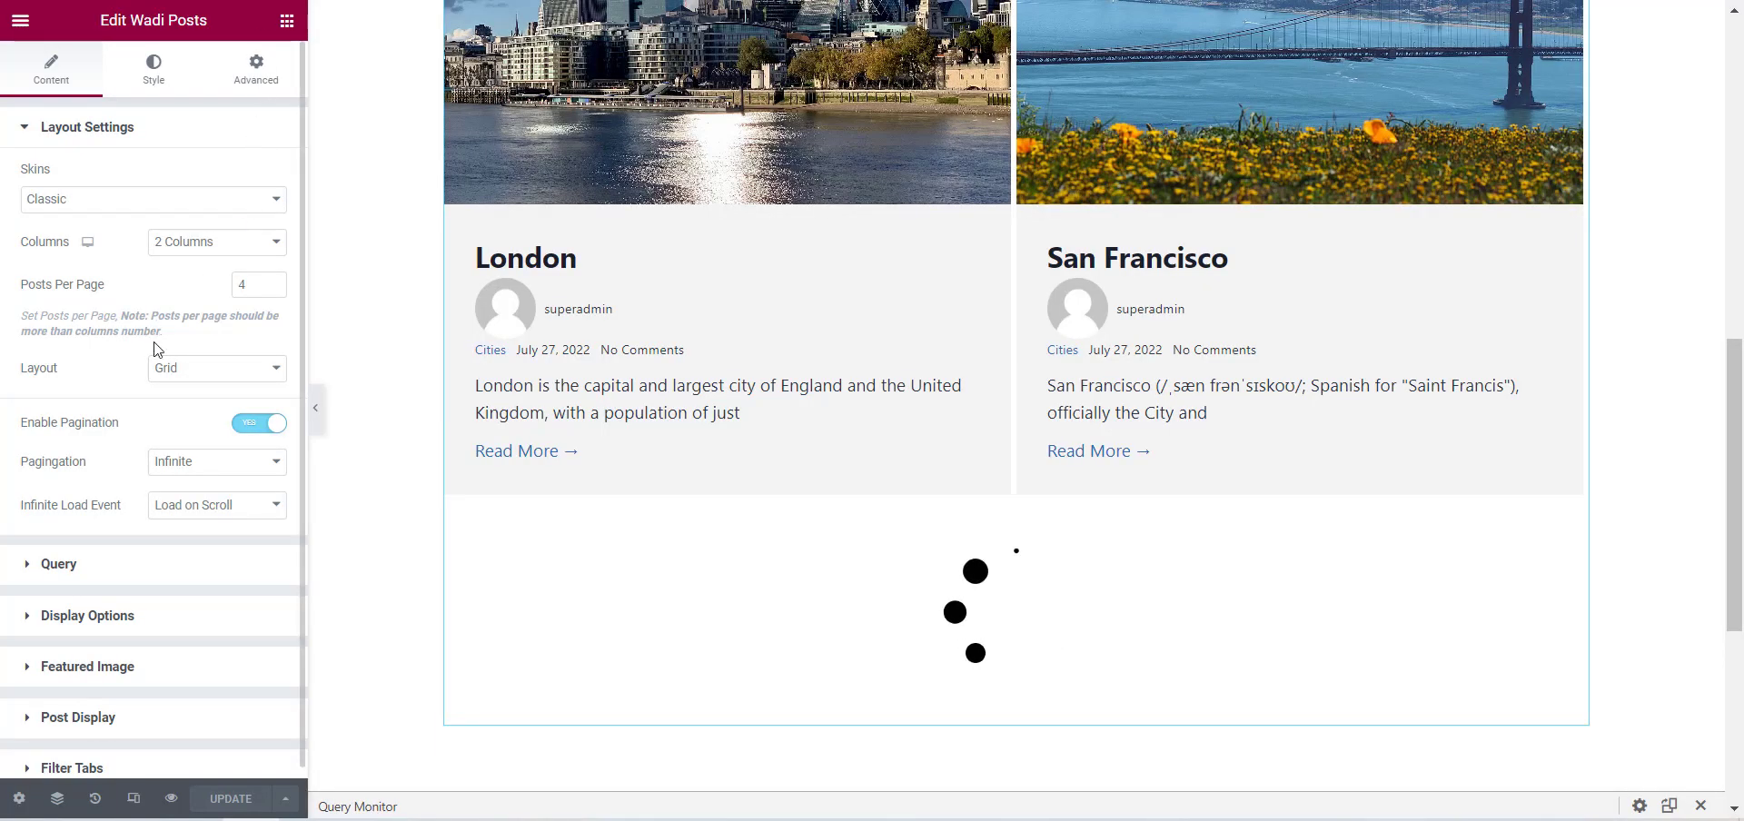
# Switch the pagination type back to Numbers, and try "Next Page" as the next page text before restoring "Next".
pyautogui.click(201, 467)
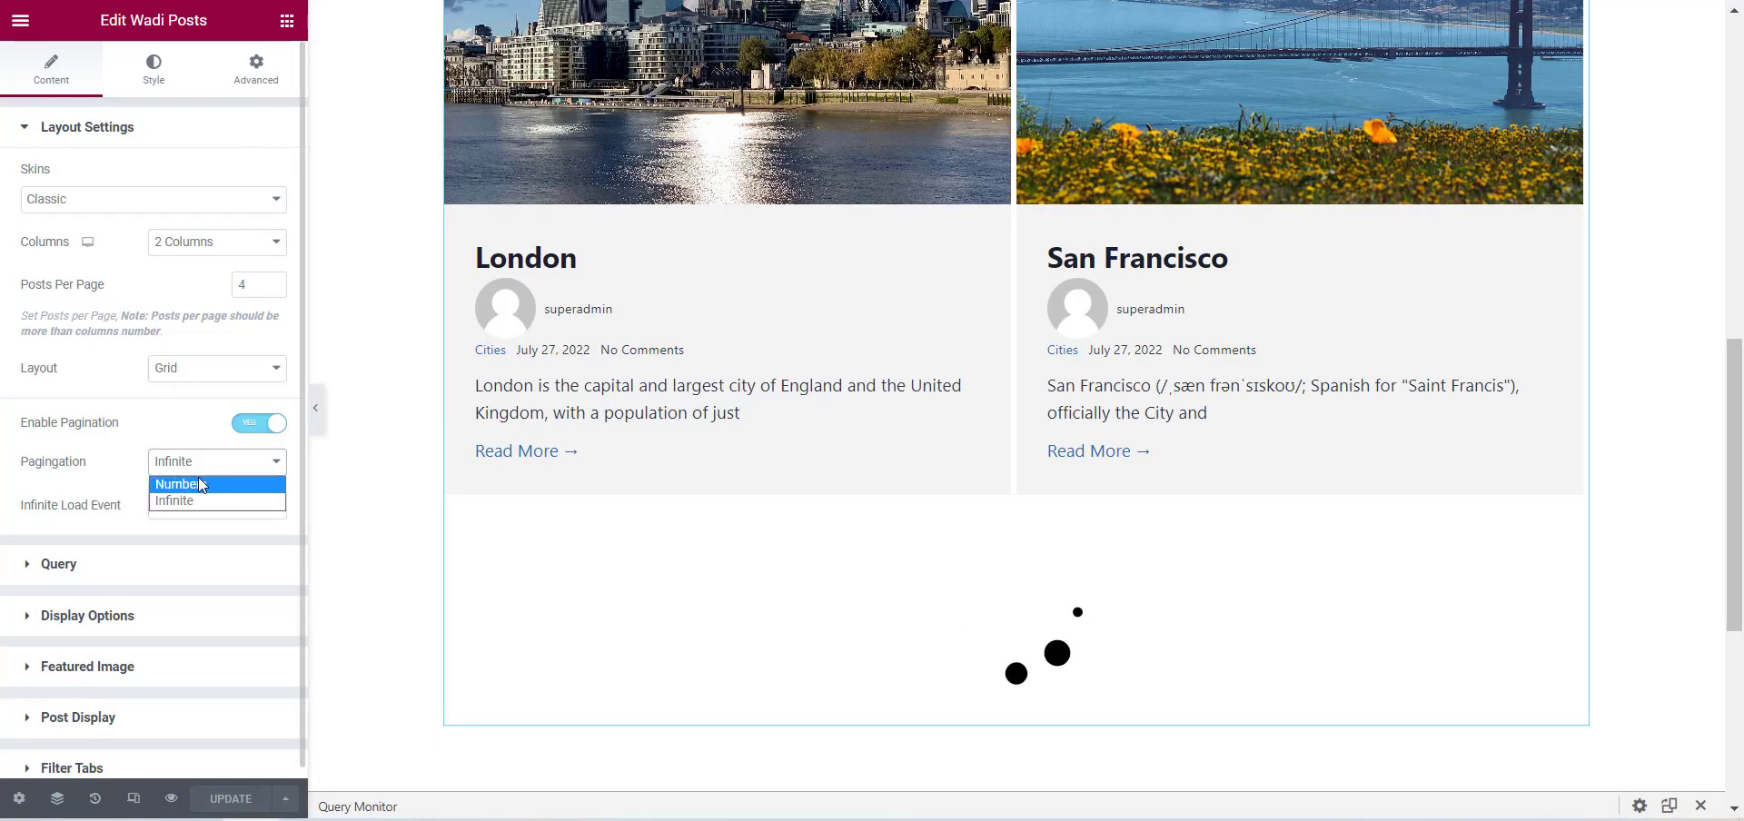
pyautogui.click(198, 483)
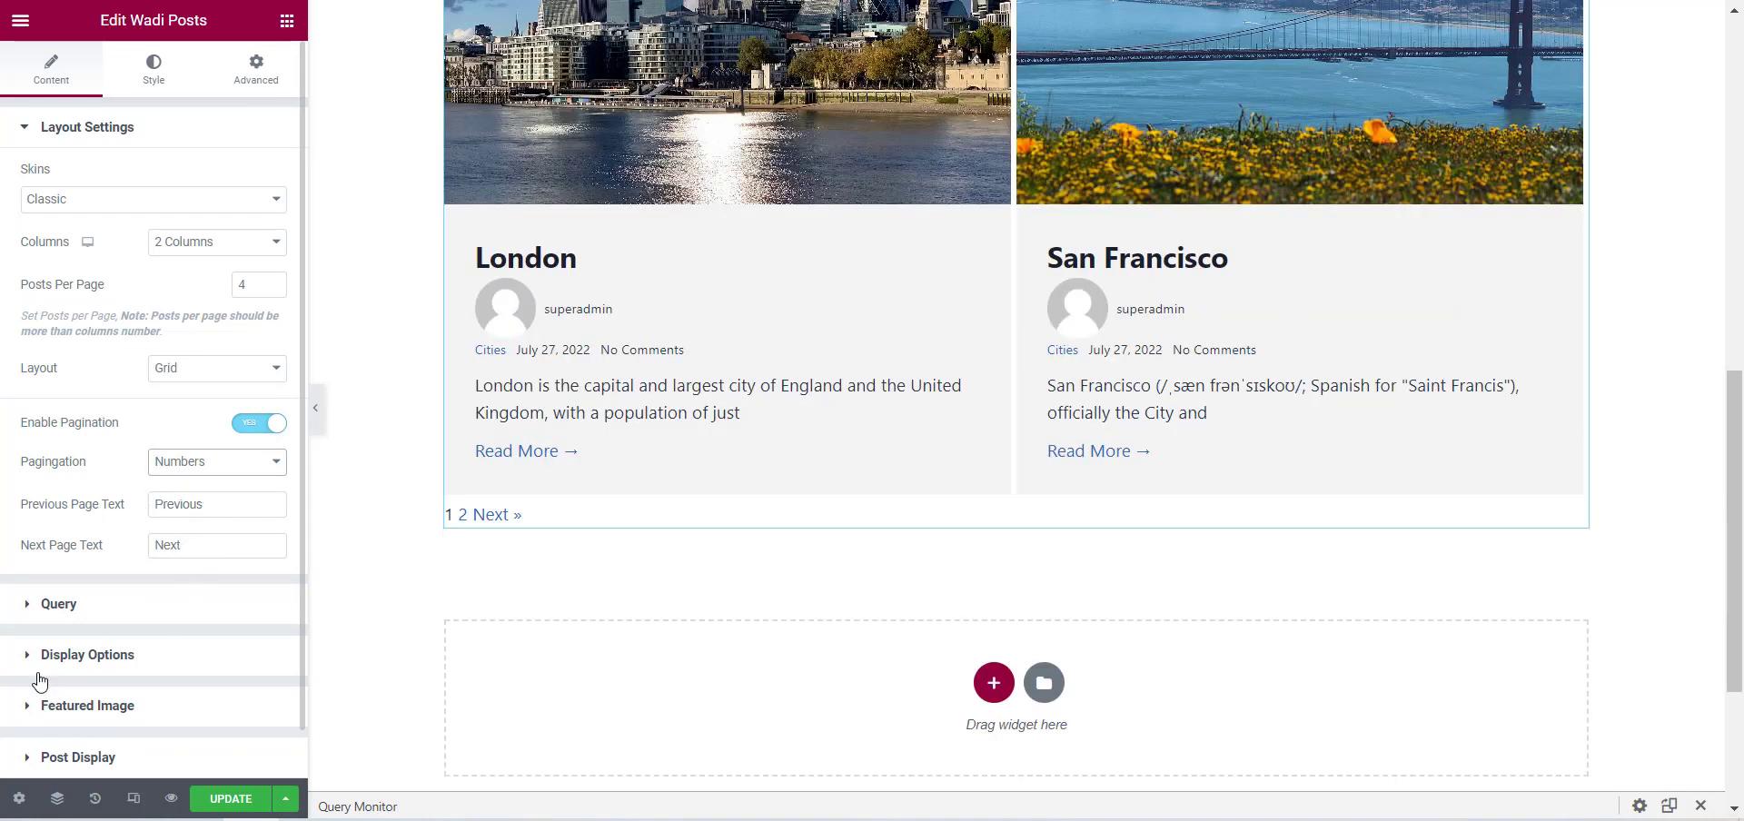
pyautogui.click(223, 545)
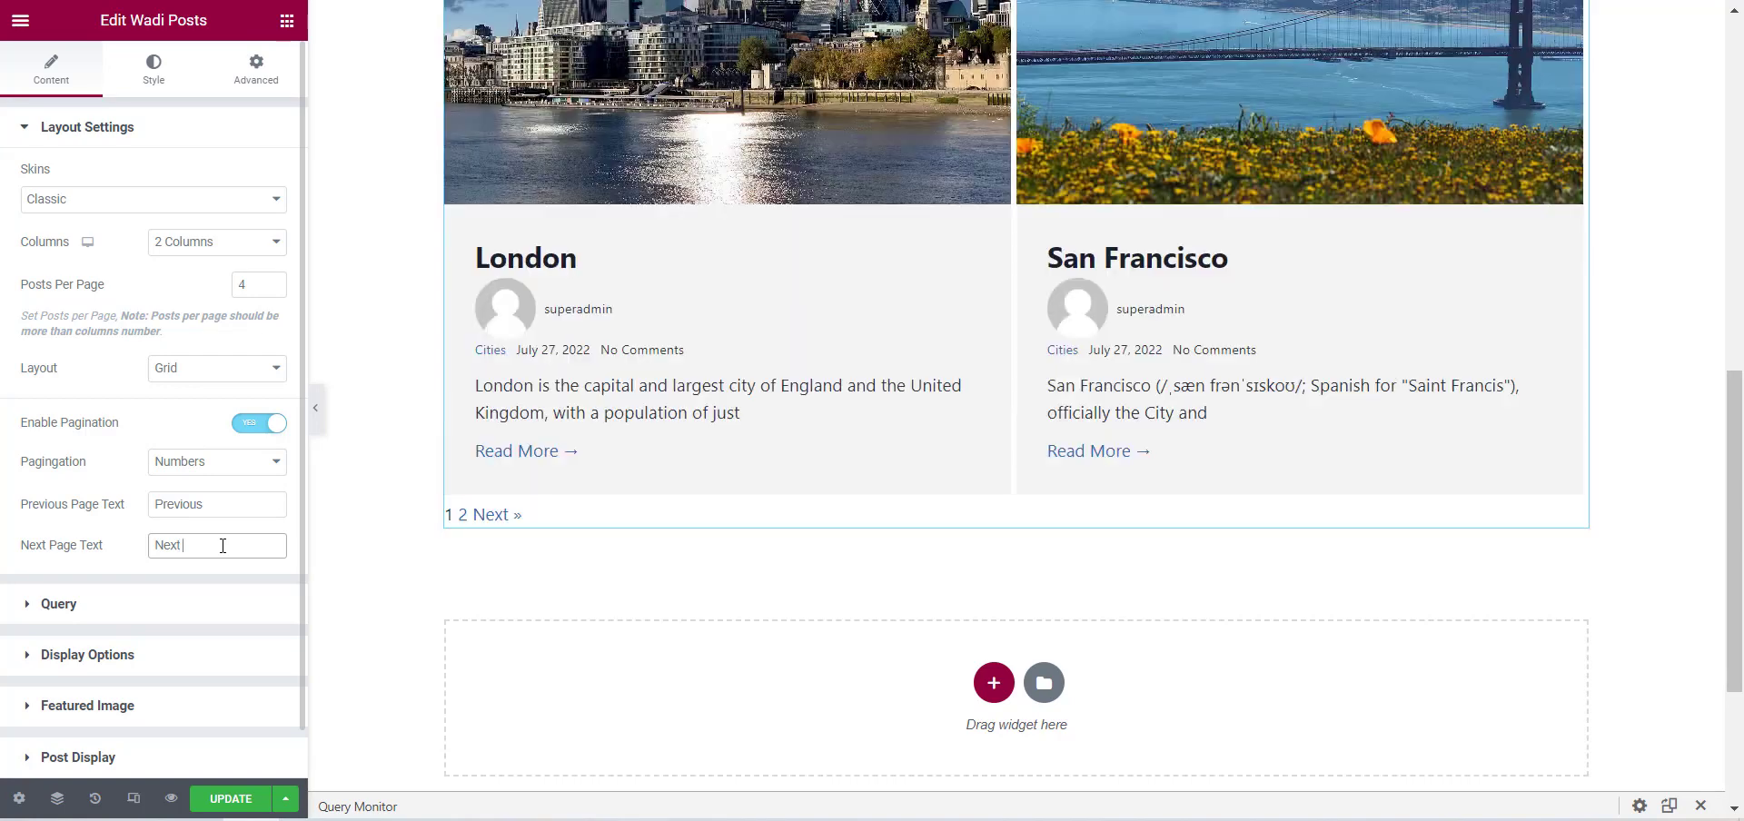
pyautogui.write('Page')
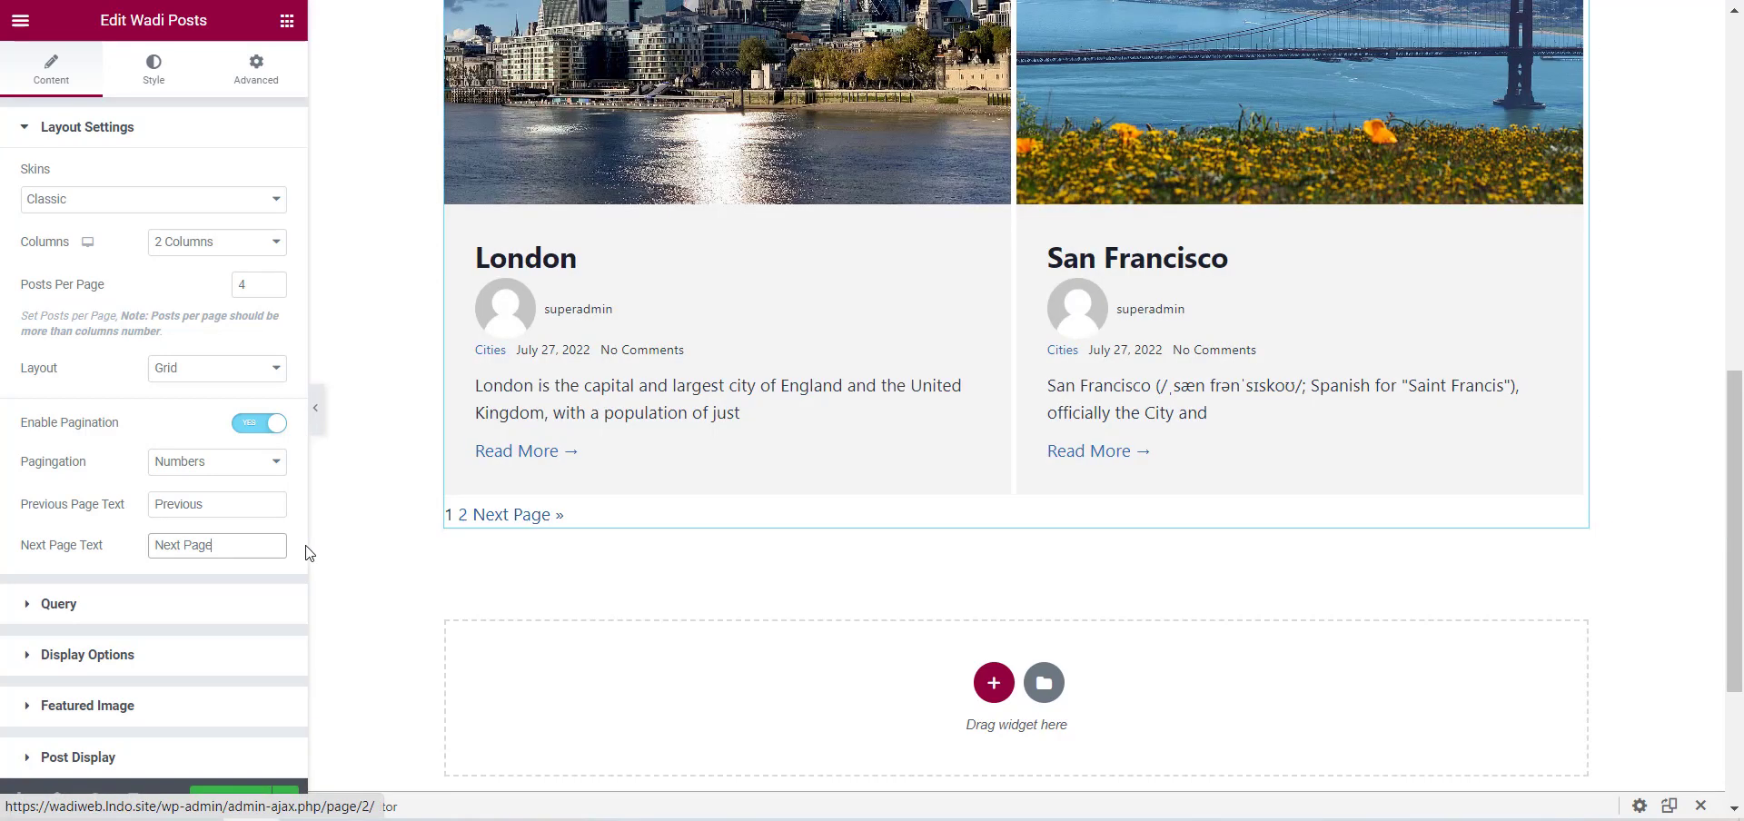
pyautogui.doubleClick(207, 555)
pyautogui.press('BackSpace')
pyautogui.press('BackSpace')
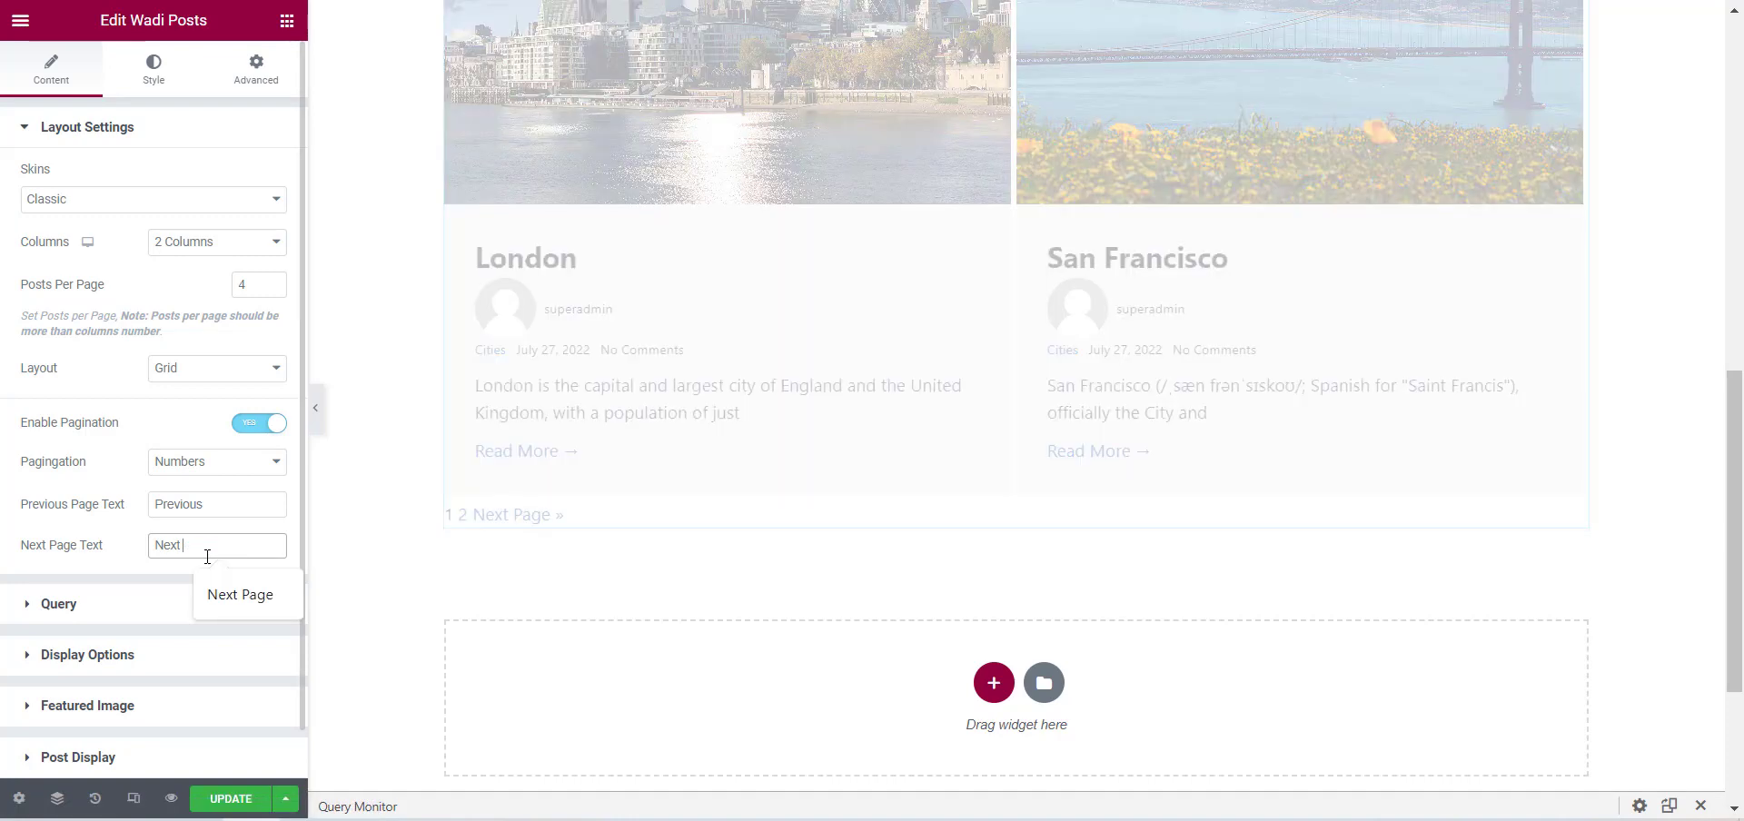
pyautogui.click(75, 563)
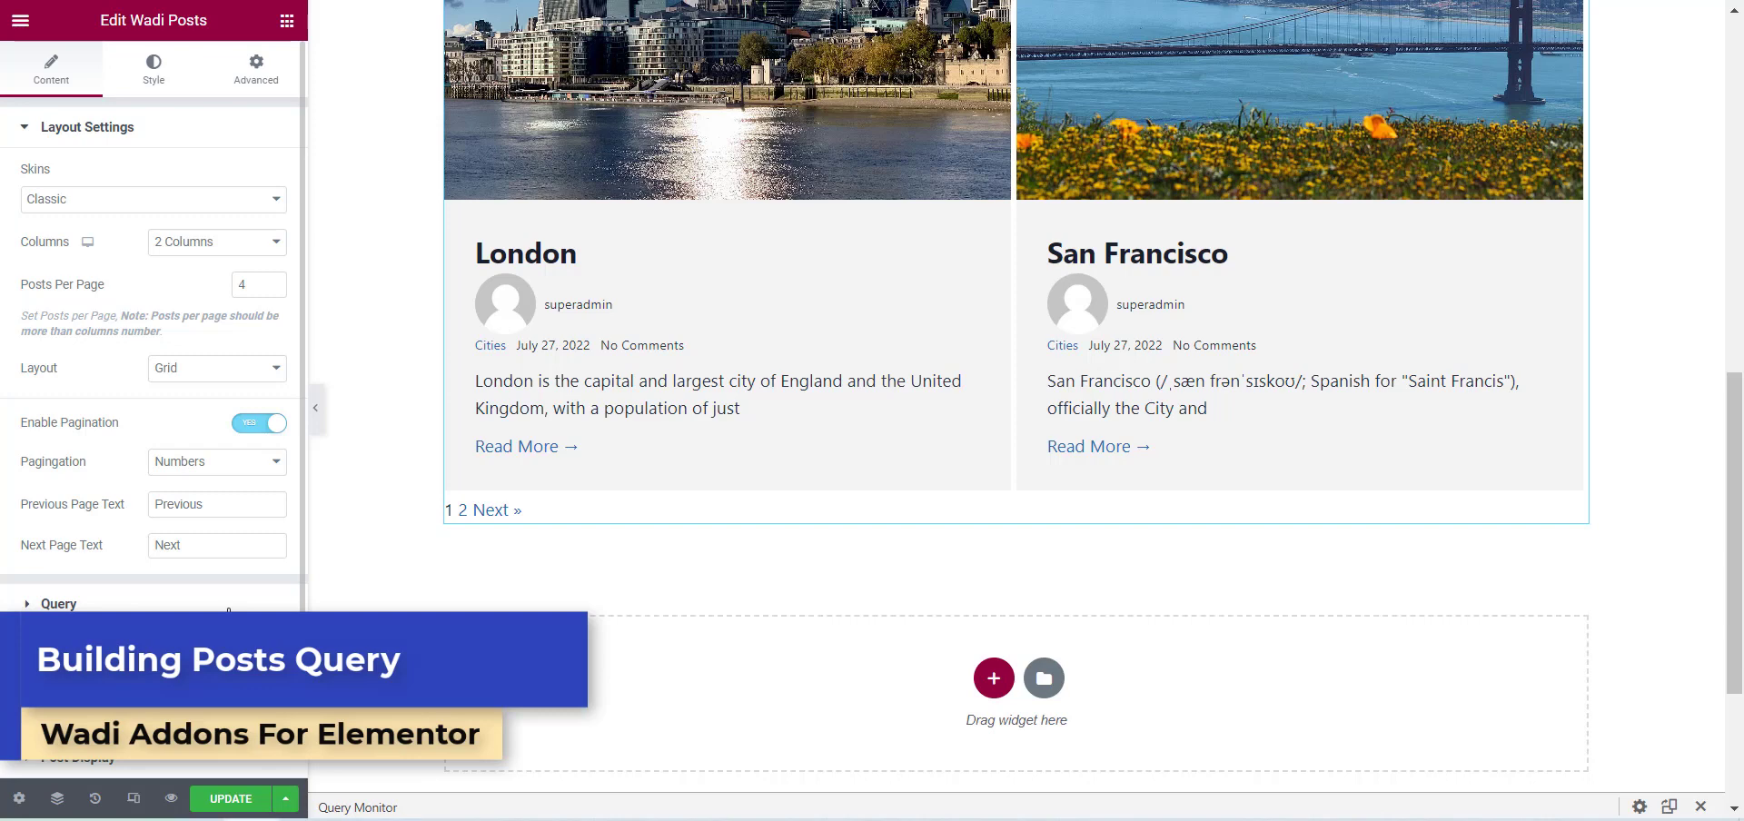
# Open the widget's Query settings and examine the available content types, keeping Posts.
pyautogui.click(228, 606)
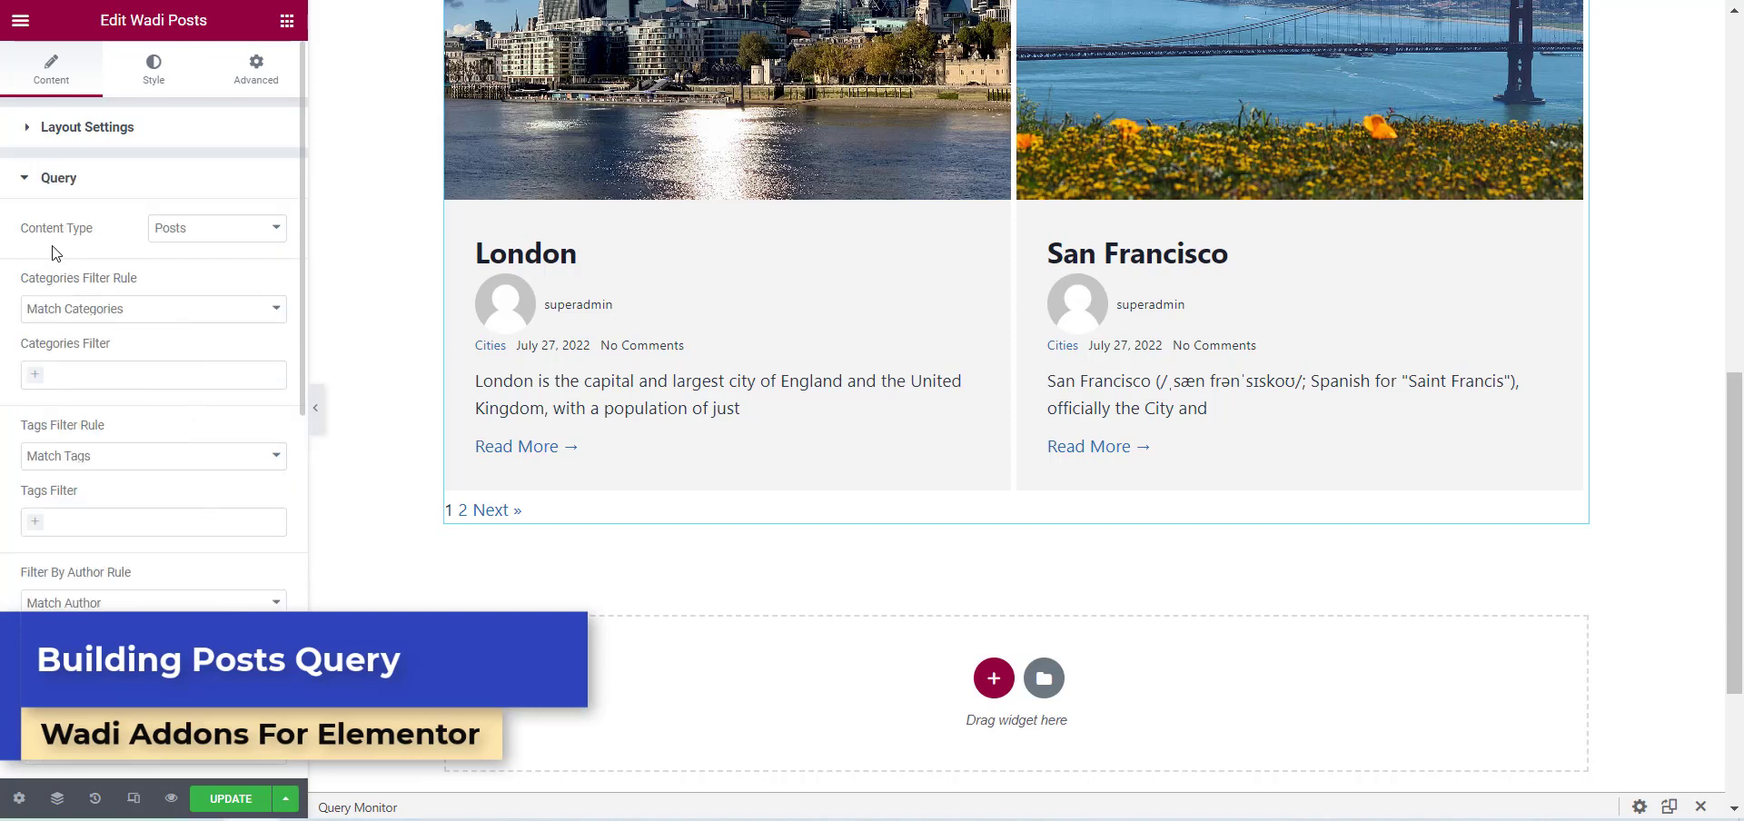
pyautogui.click(191, 237)
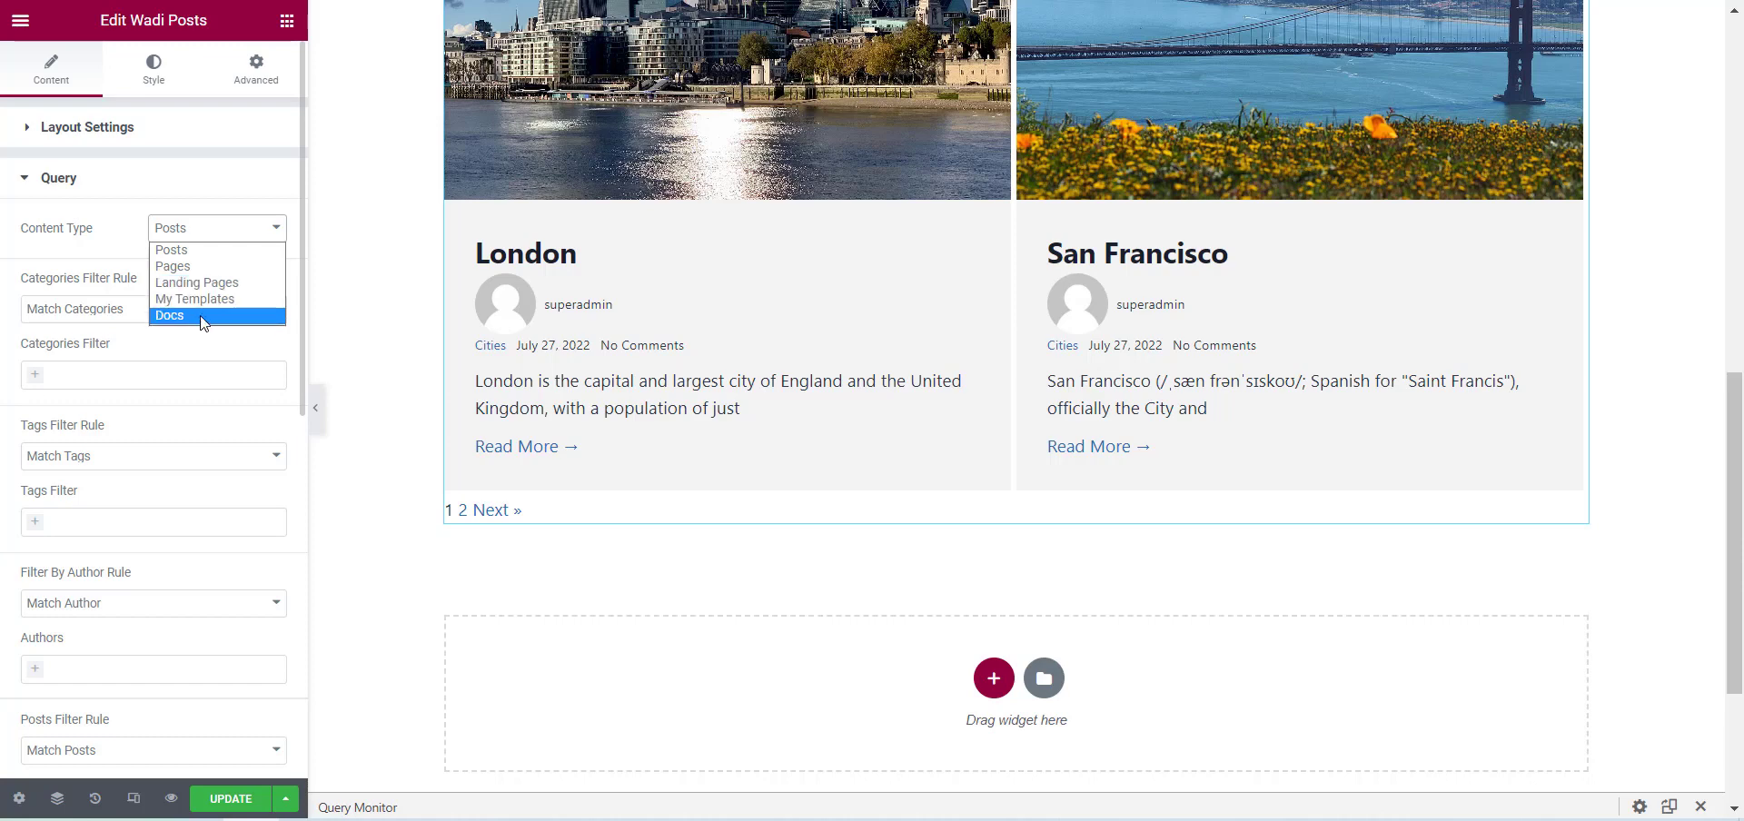
pyautogui.click(3, 197)
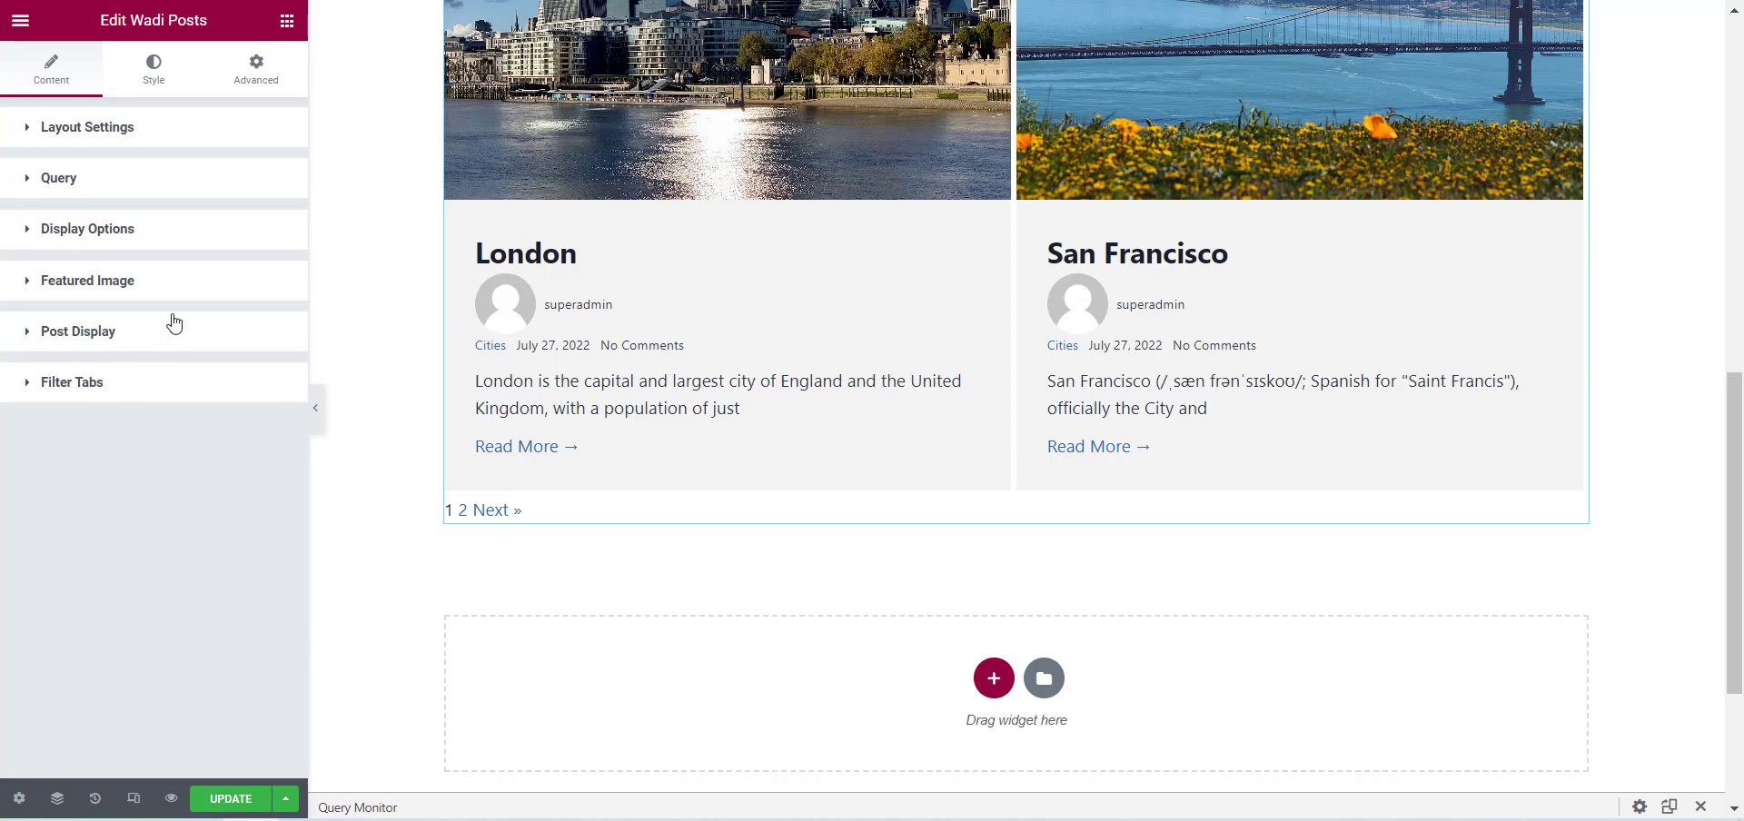
pyautogui.click(110, 194)
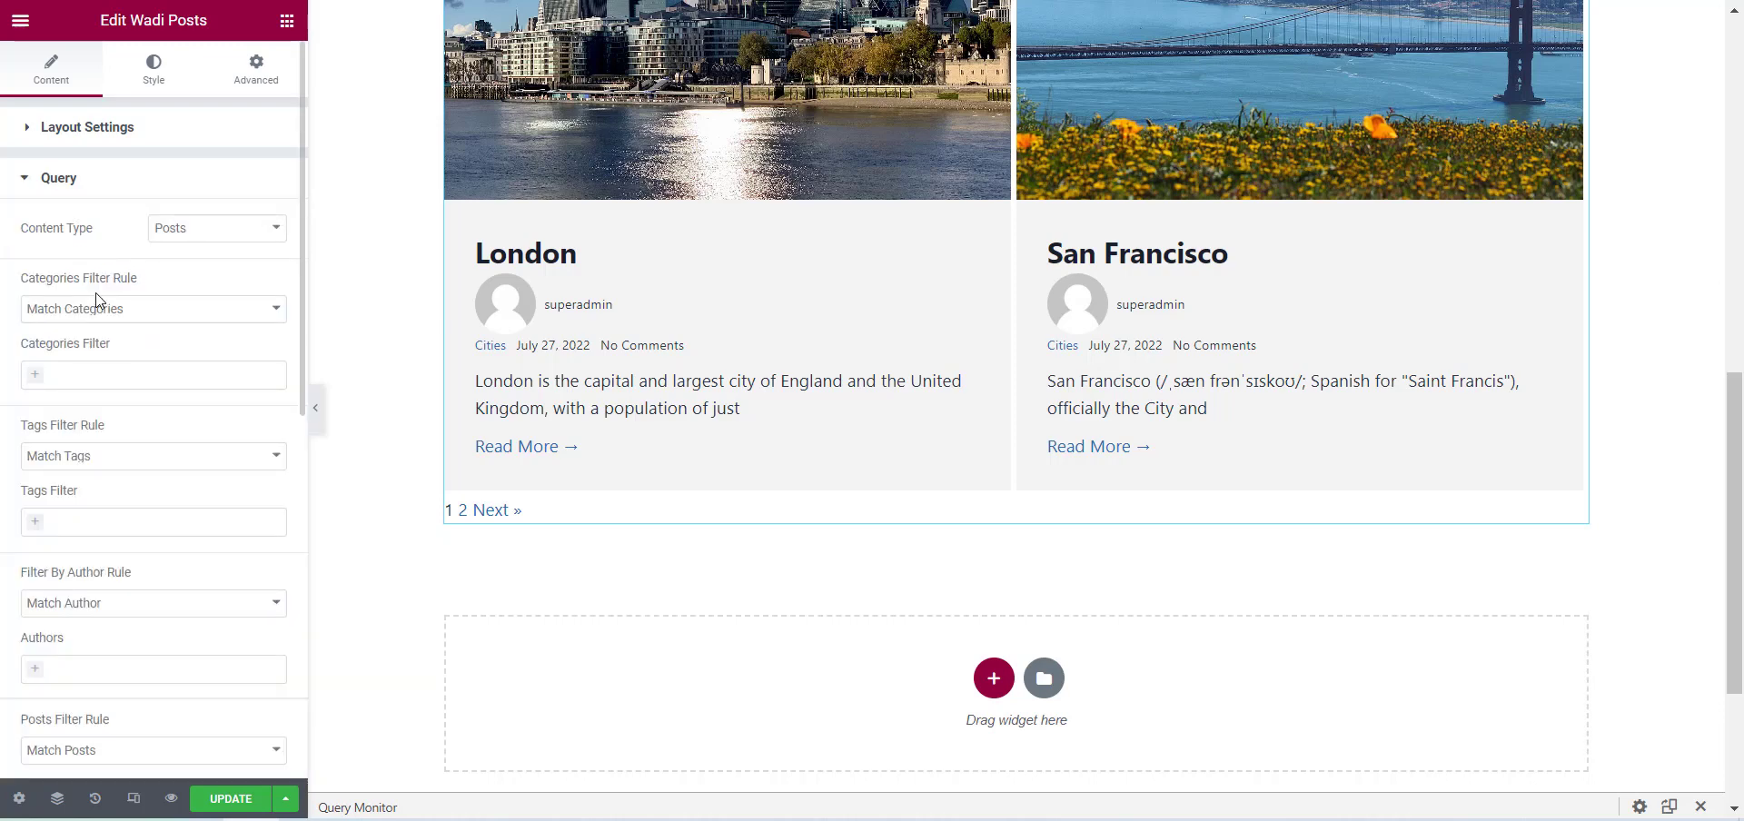
# Keep the Match Categories rule and add Cities to the categories filter of the posts query.
pyautogui.scroll(-2, 3, 297)
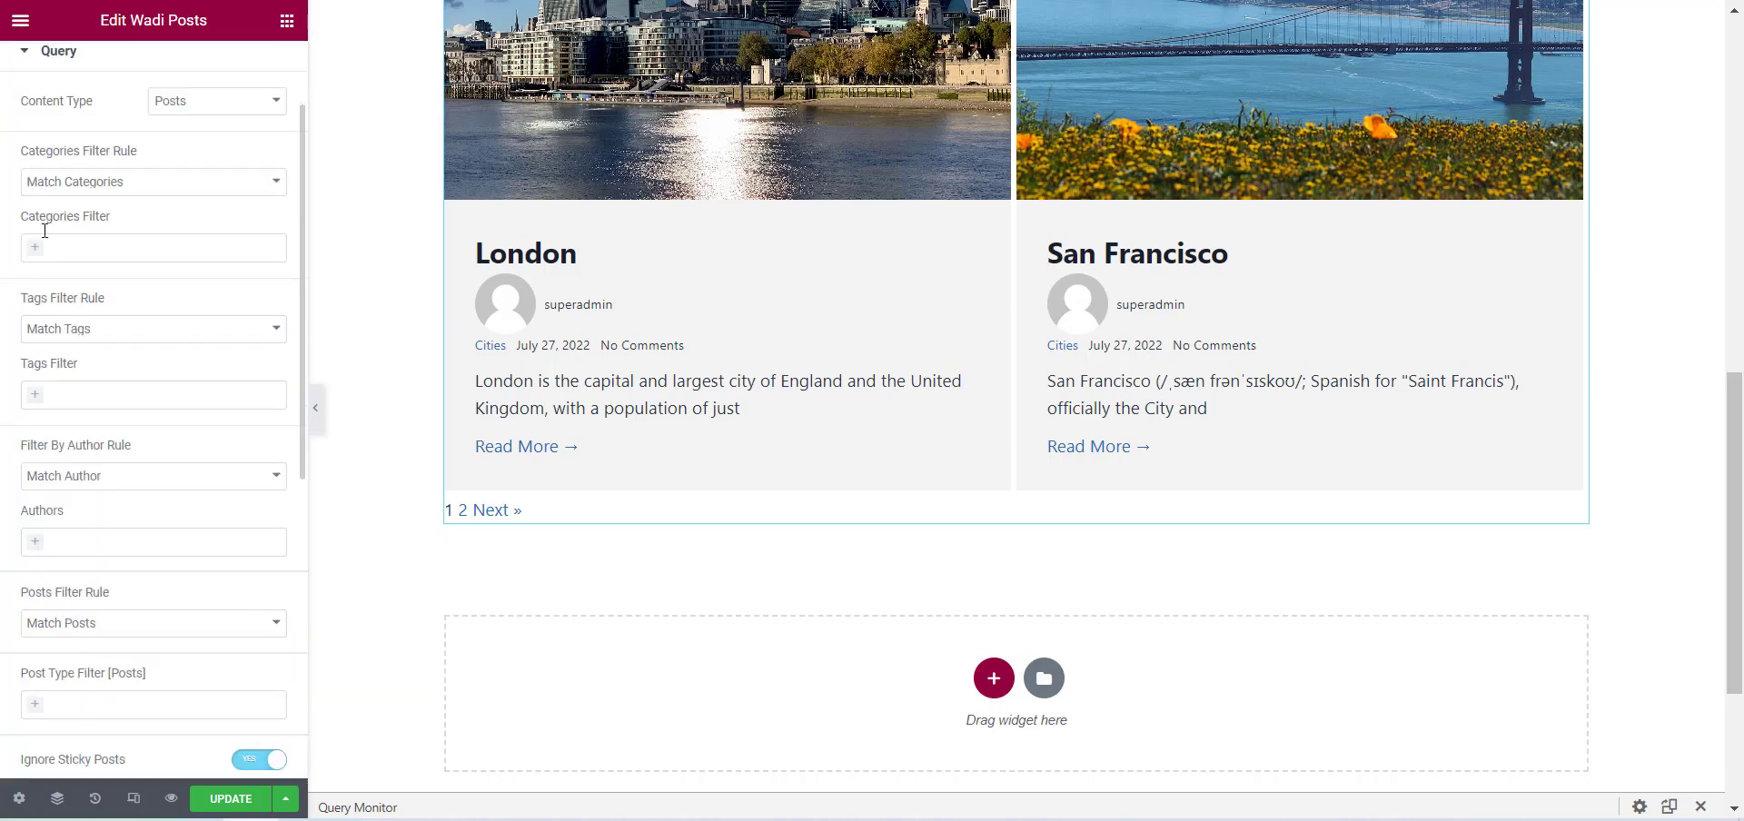
pyautogui.click(82, 181)
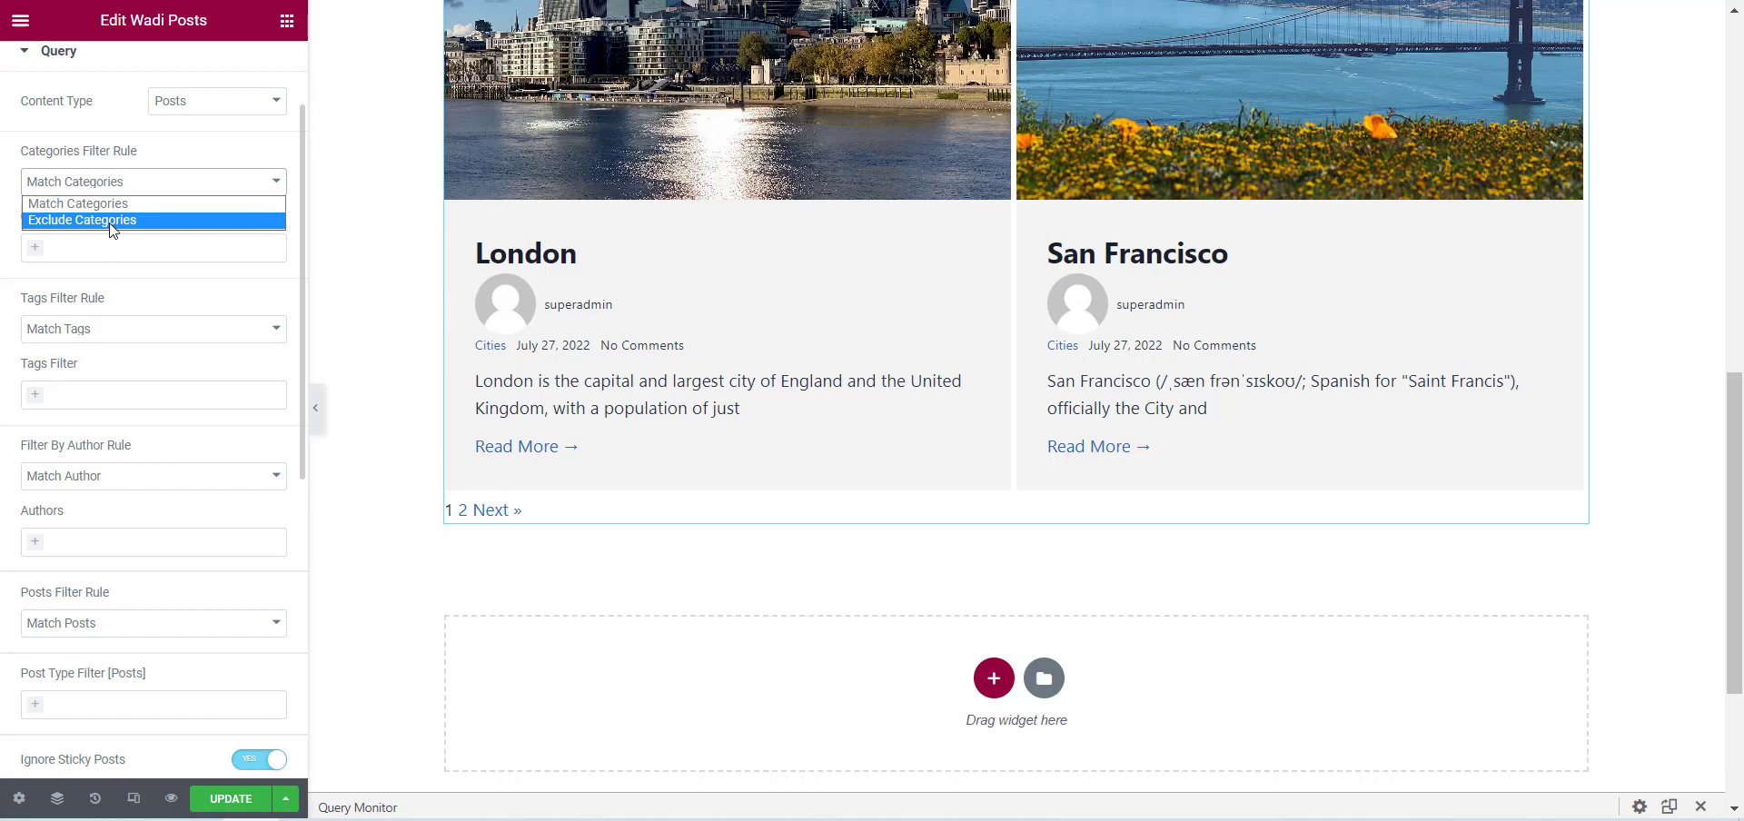
pyautogui.click(3, 239)
pyautogui.click(137, 243)
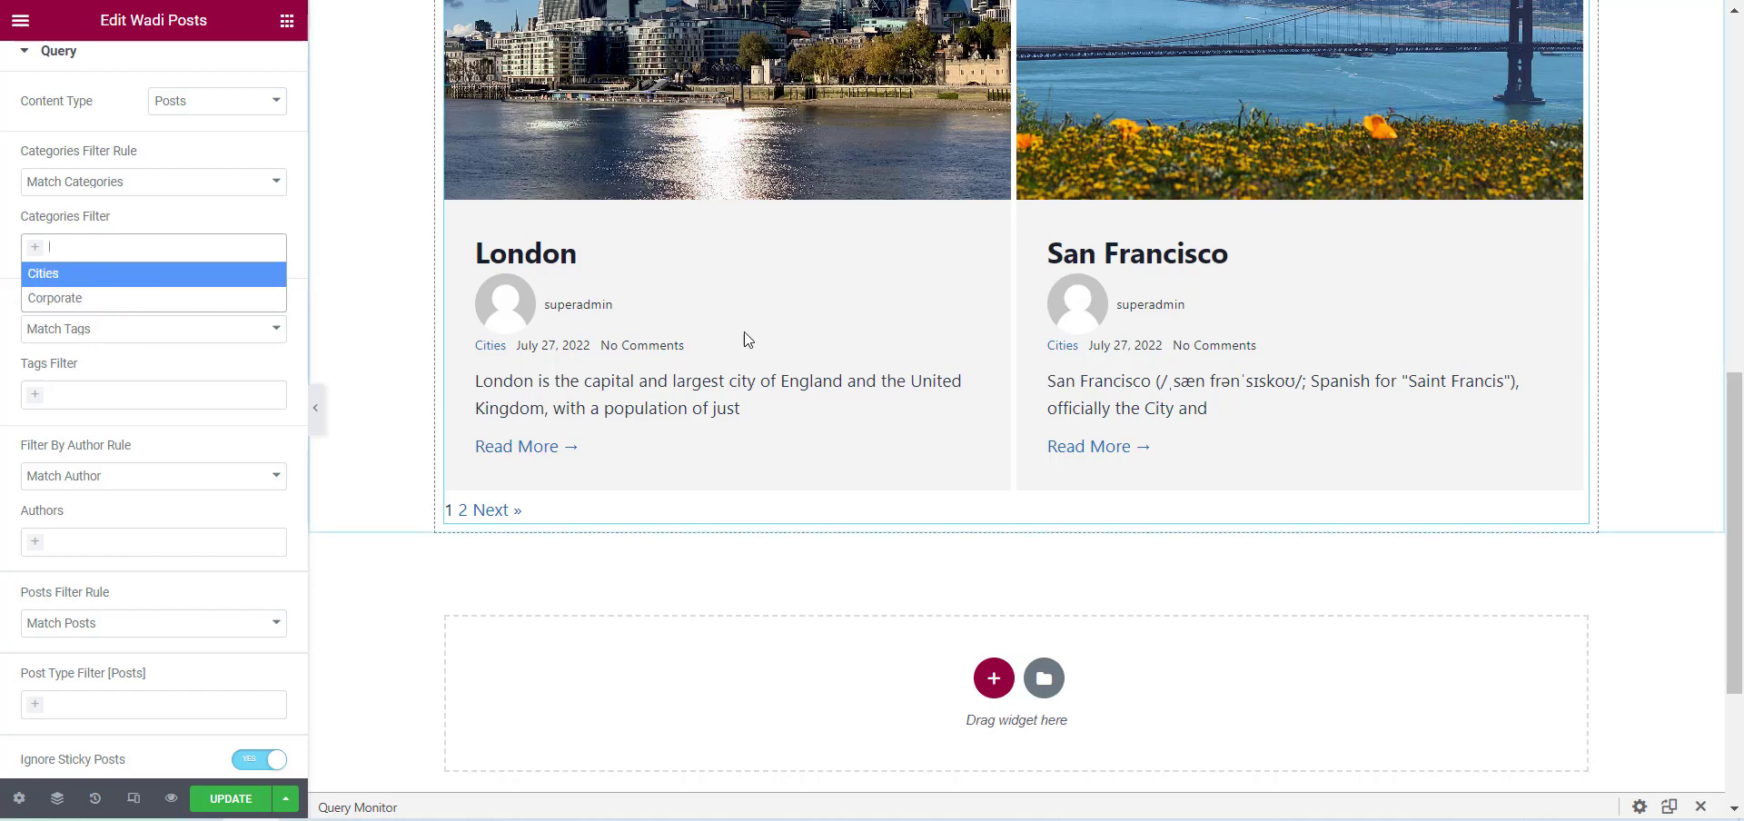
pyautogui.scroll(10, 764, 338)
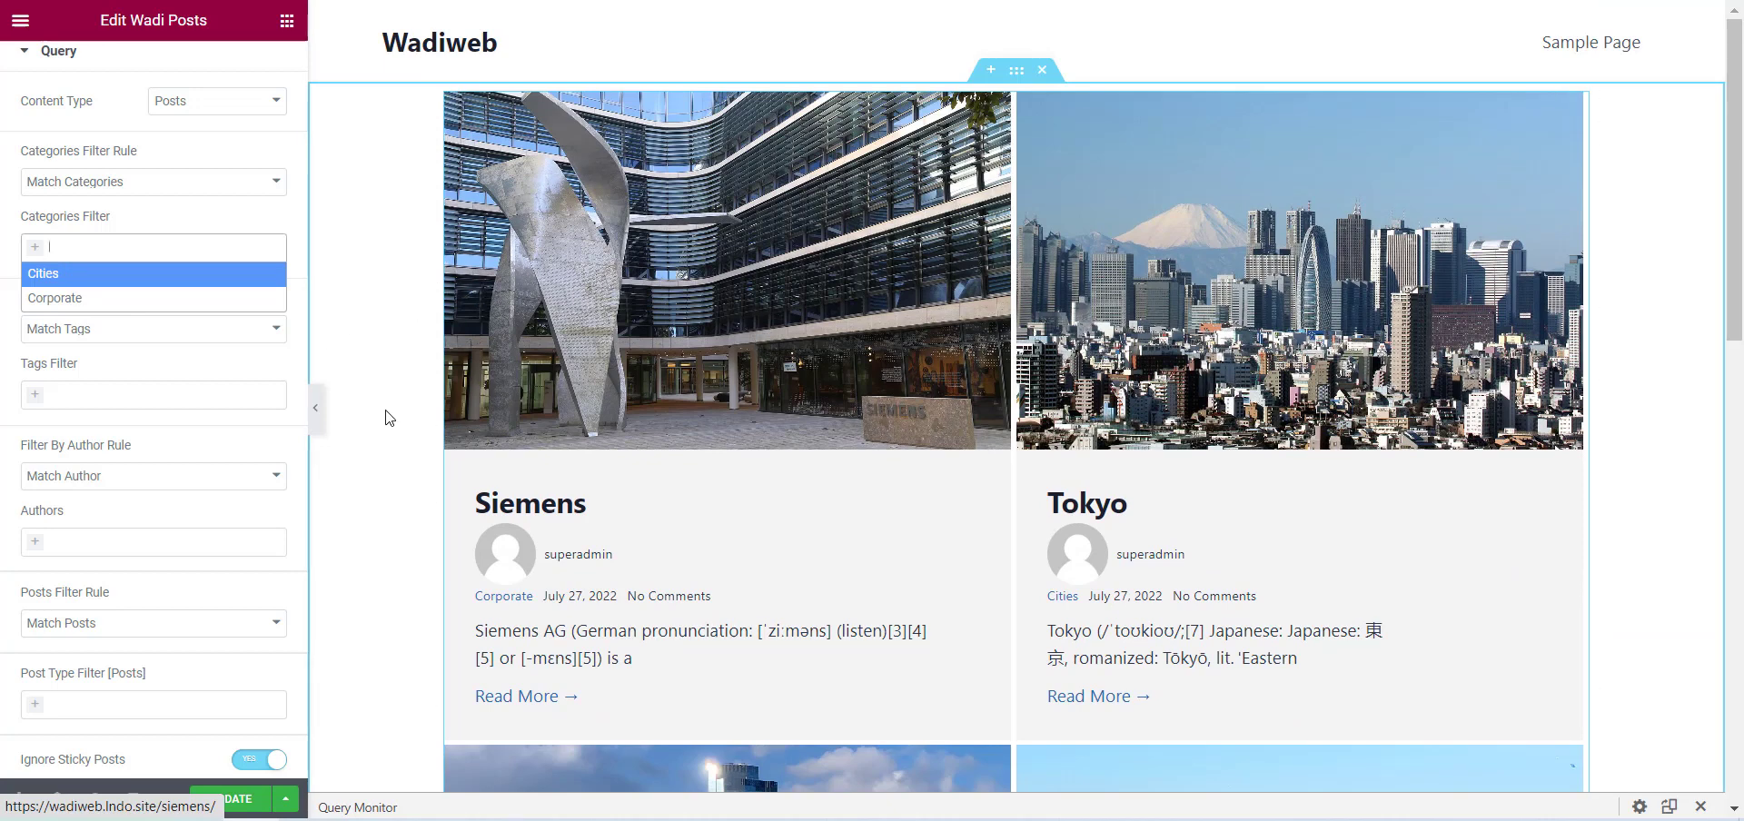
pyautogui.click(64, 276)
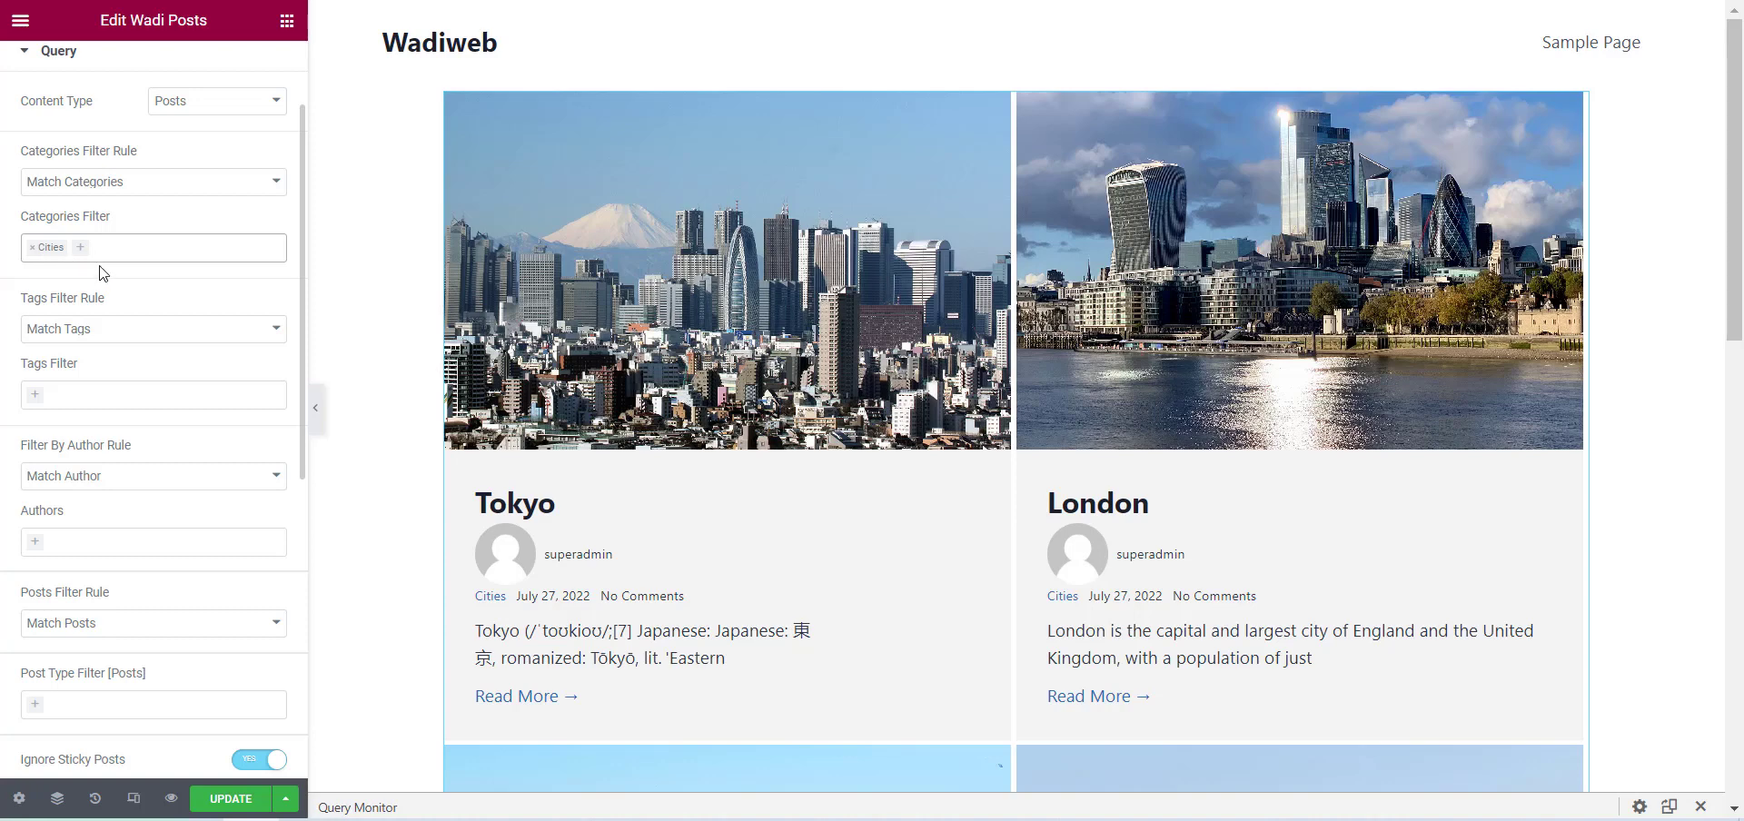
# Examine the tags filter rule options, the author filter rule options, and the authors available for the posts query.
pyautogui.click(94, 341)
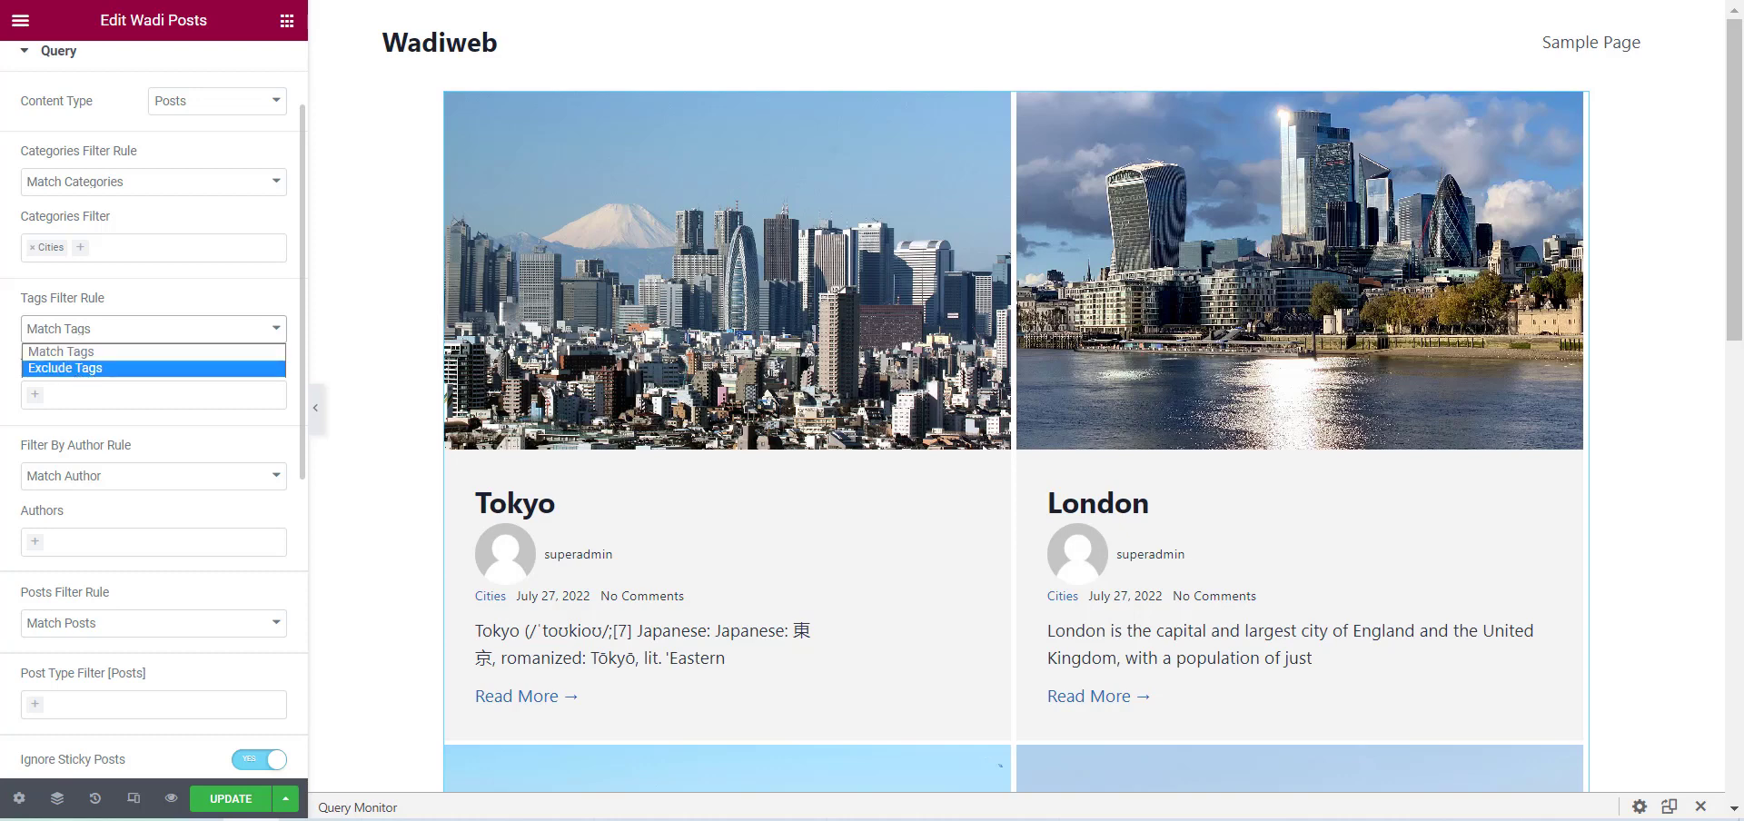
pyautogui.click(6, 415)
pyautogui.scroll(-3, 18, 413)
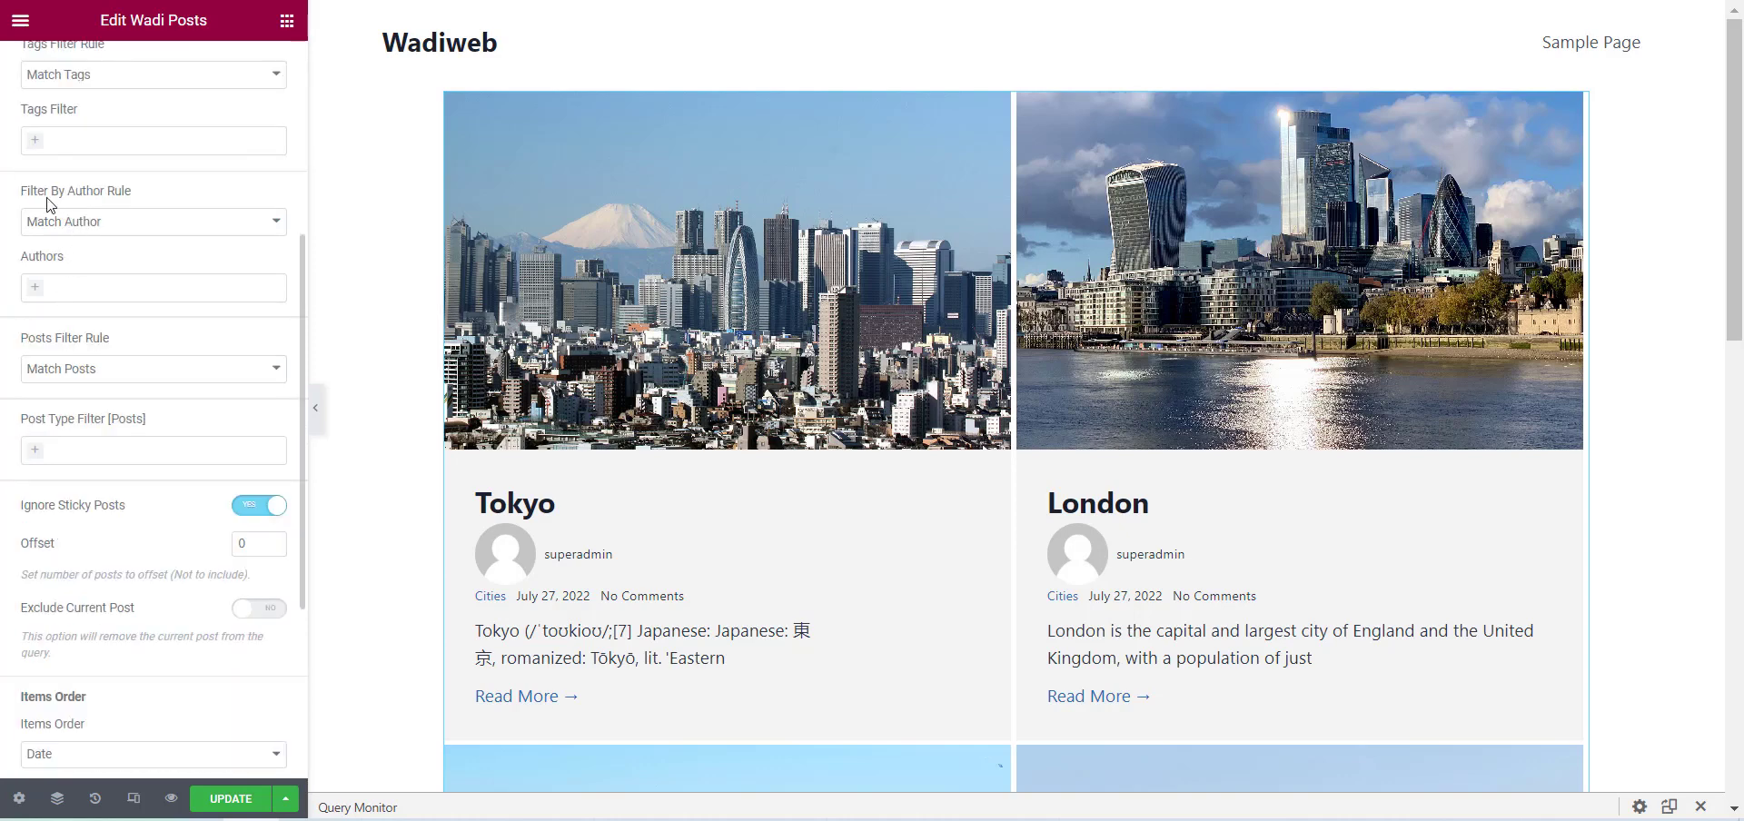
pyautogui.click(110, 233)
pyautogui.click(3, 289)
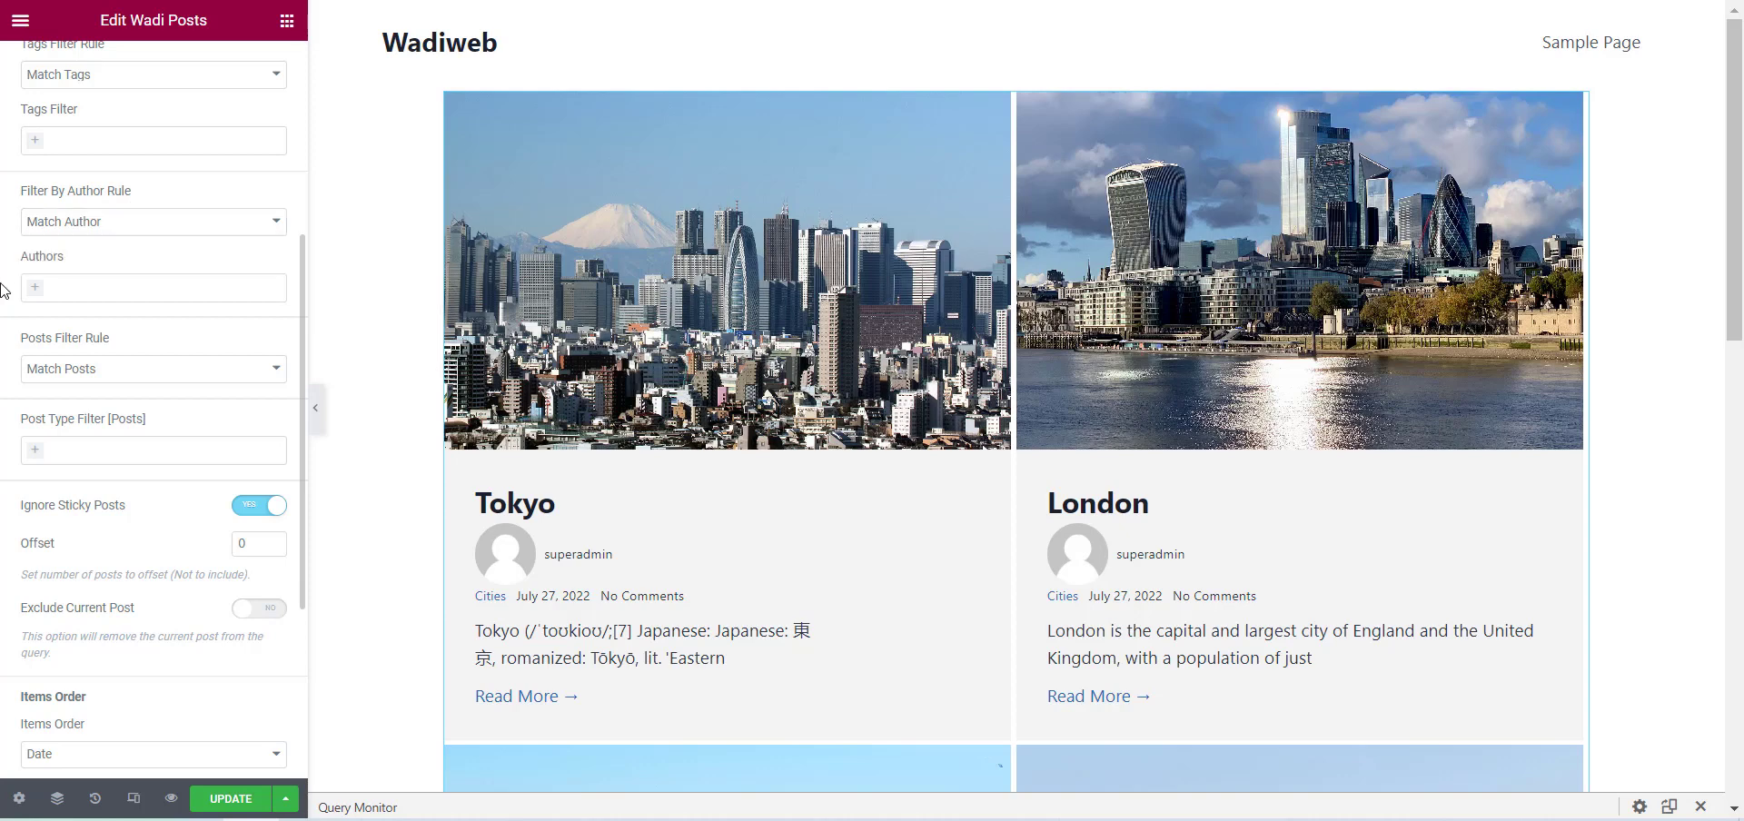
pyautogui.click(96, 288)
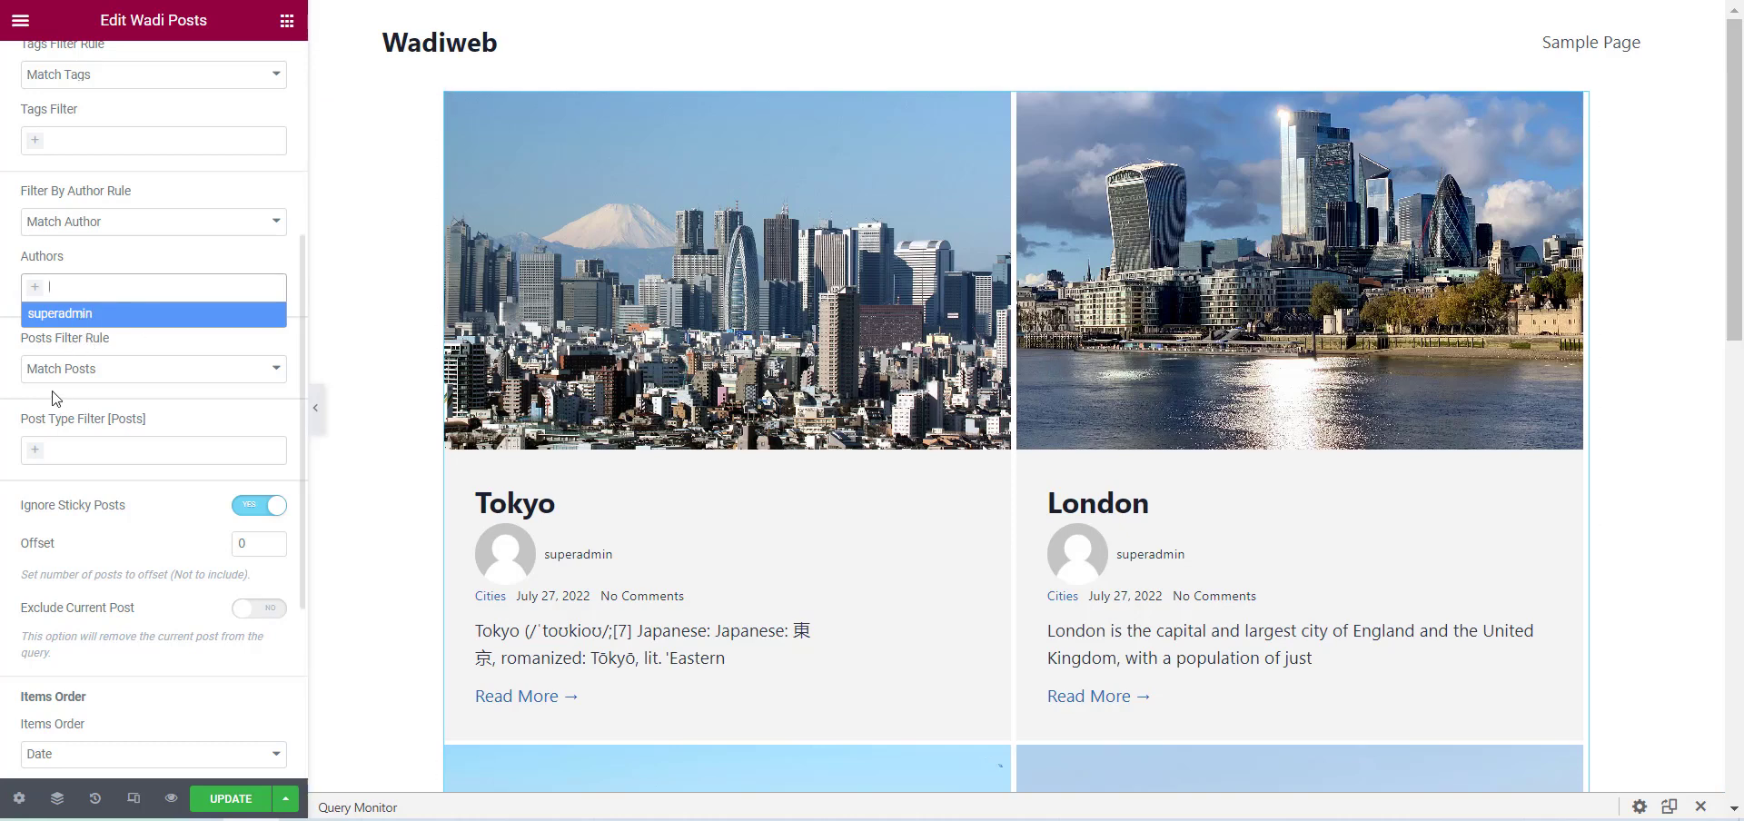
pyautogui.click(2, 369)
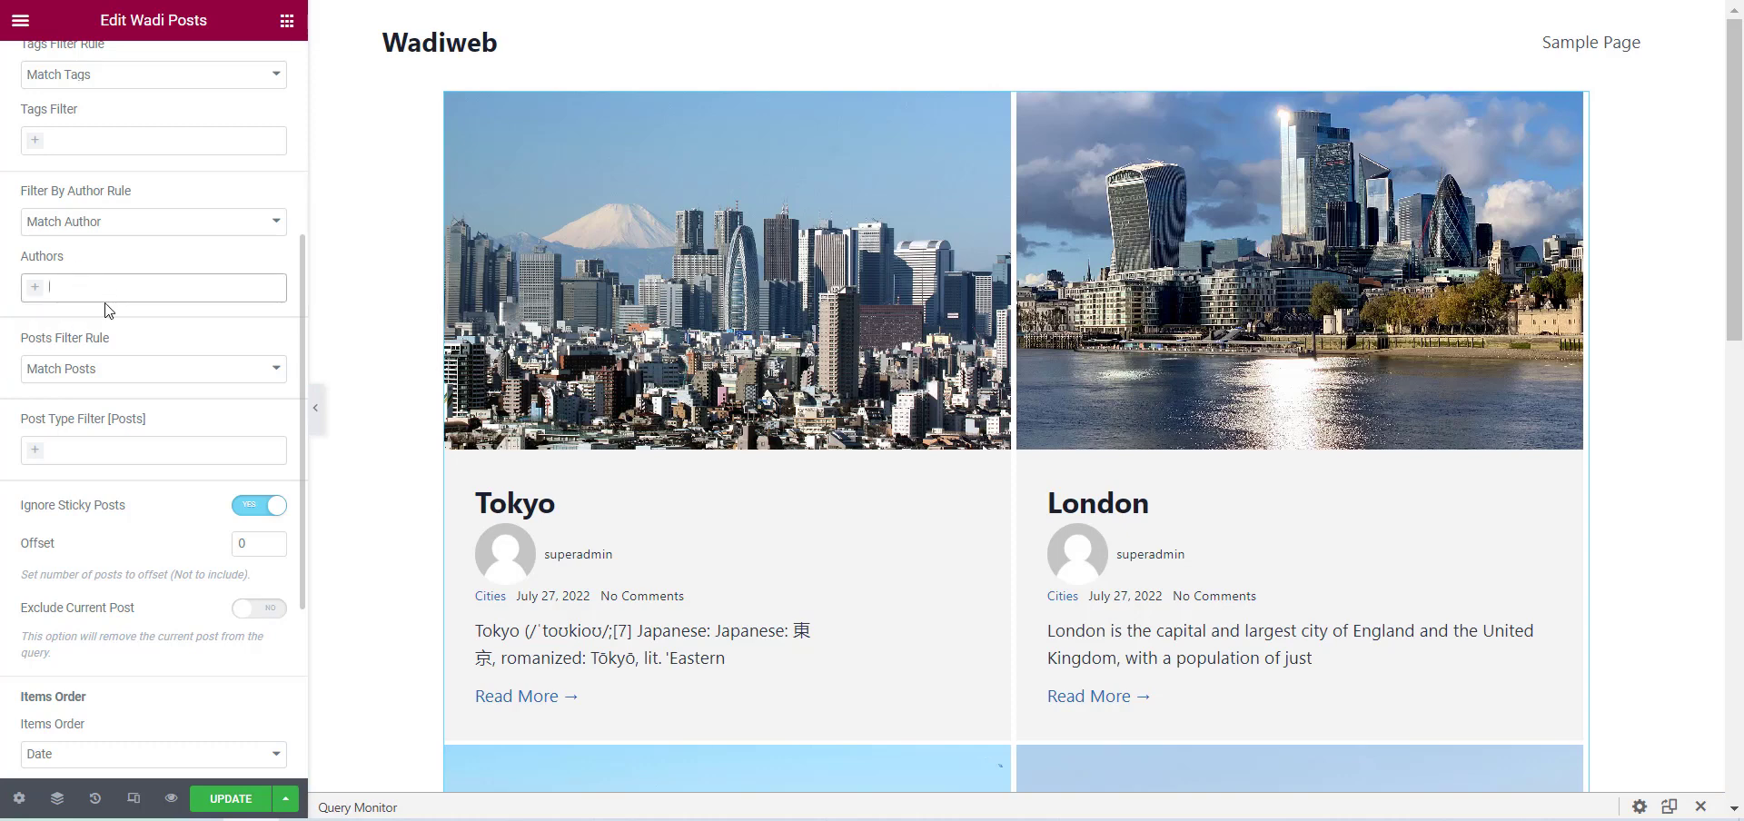
pyautogui.click(66, 282)
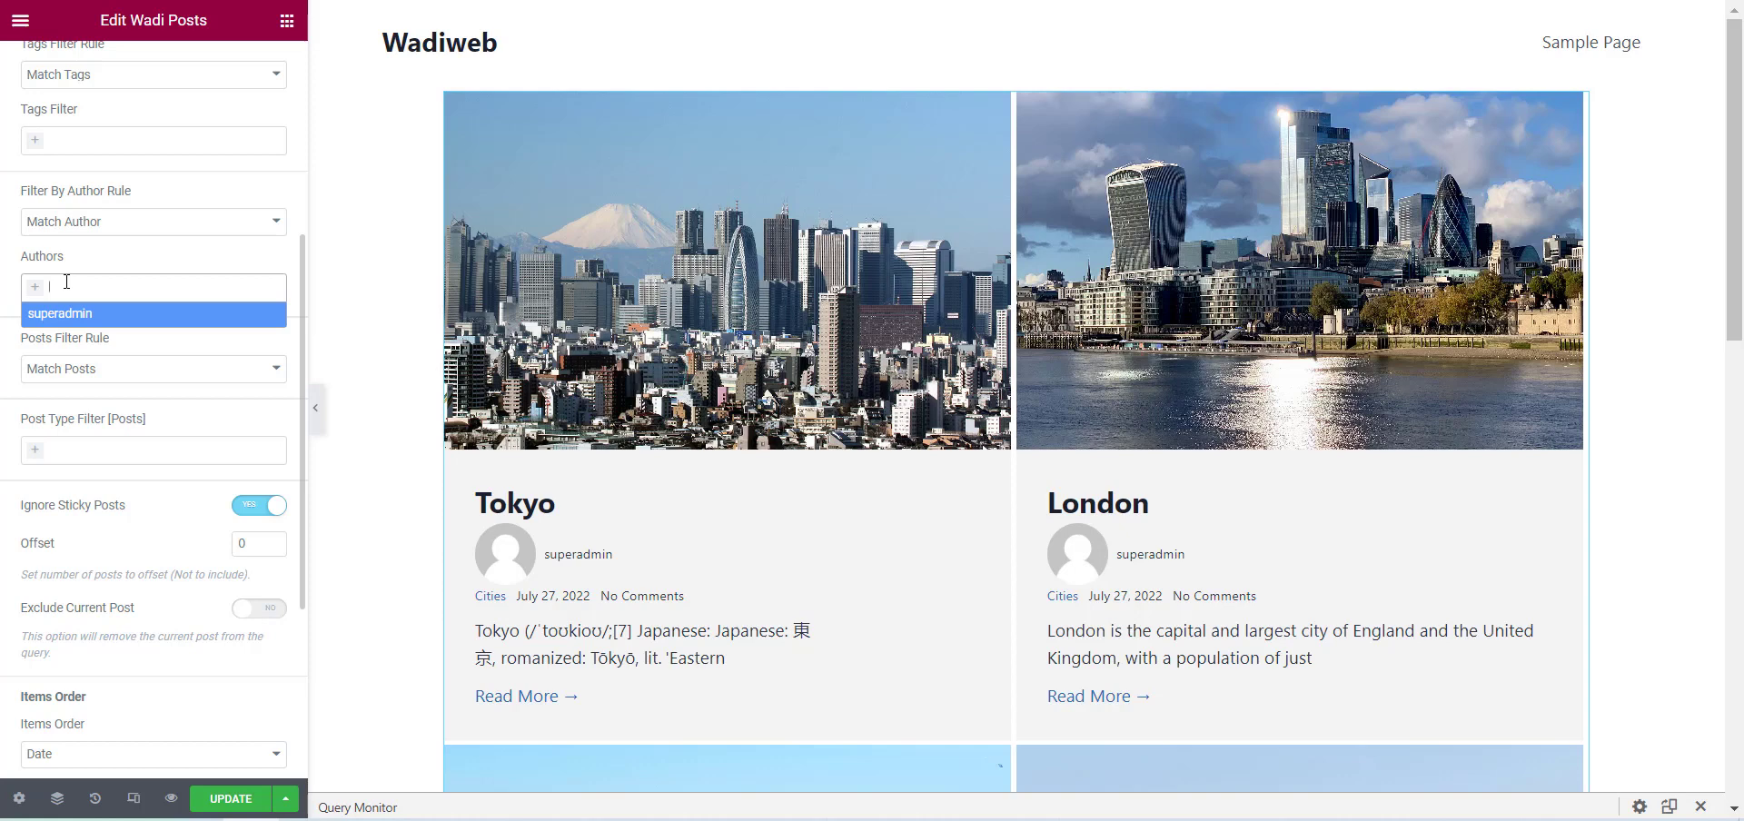
# Keep the Match Posts rule, add New York City, Los Angeles and Seattle to the posts filter, and check the preview.
pyautogui.click(9, 410)
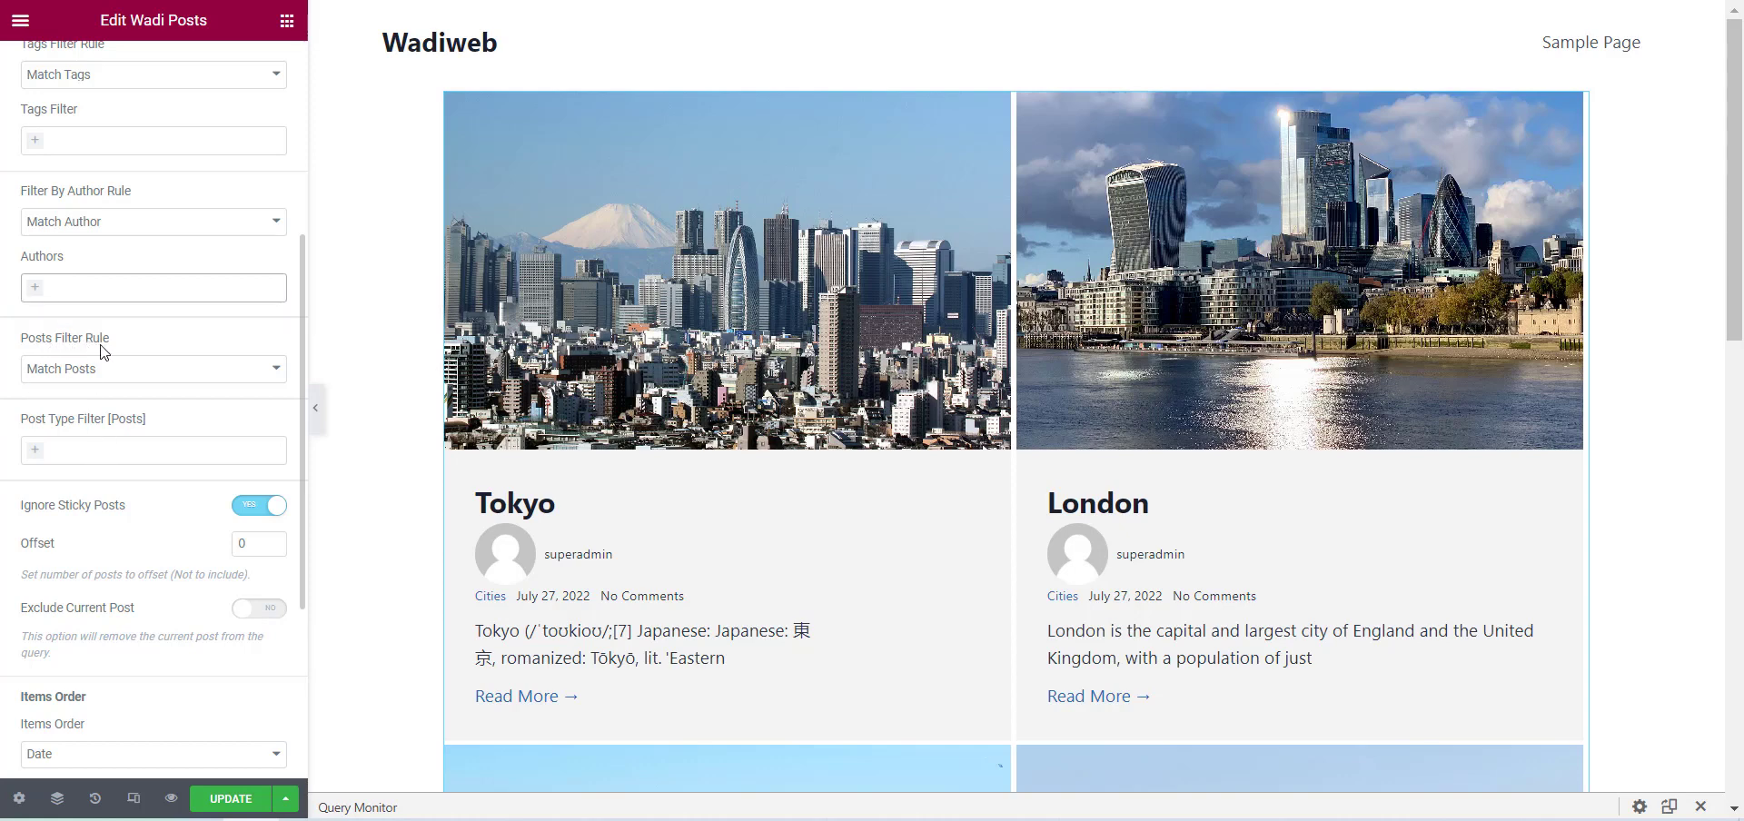
pyautogui.click(92, 374)
pyautogui.click(3, 377)
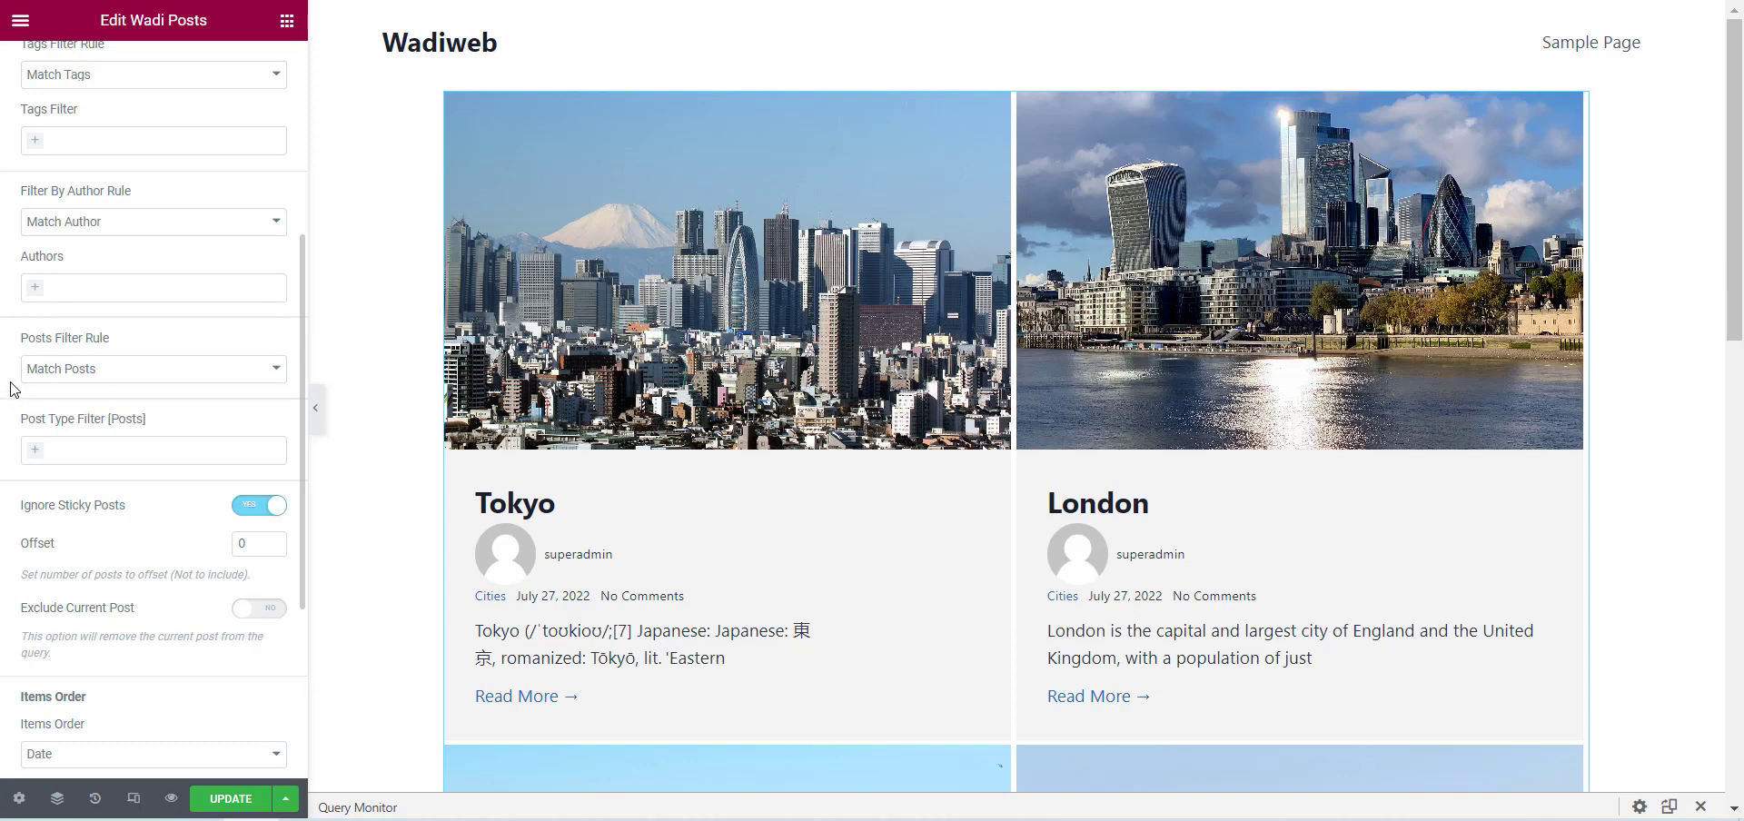
pyautogui.click(34, 446)
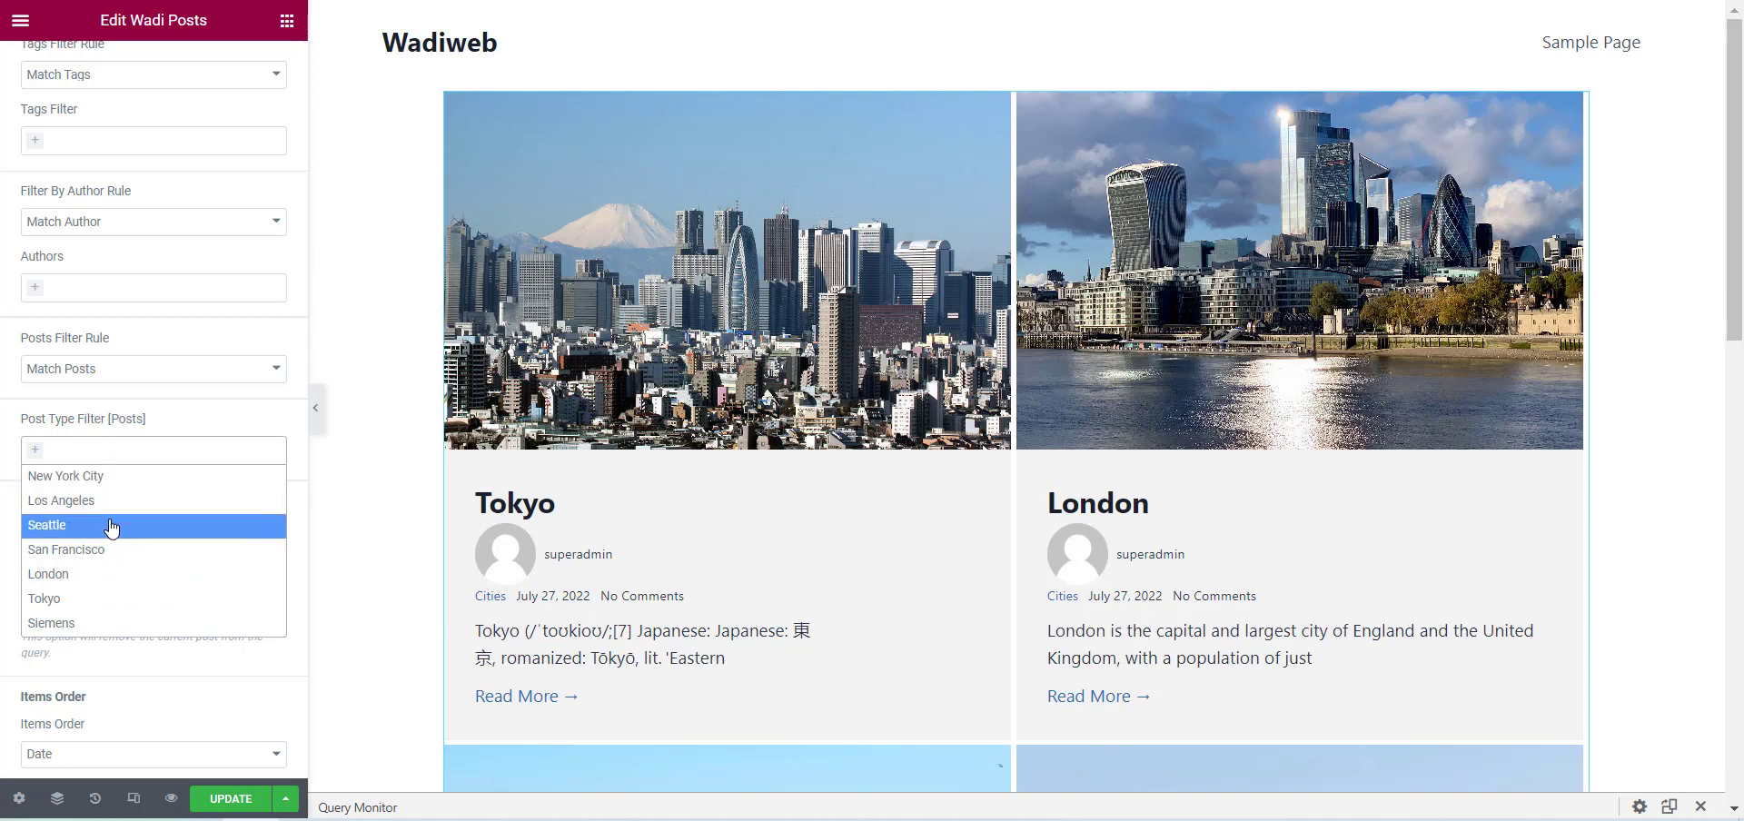
pyautogui.click(132, 476)
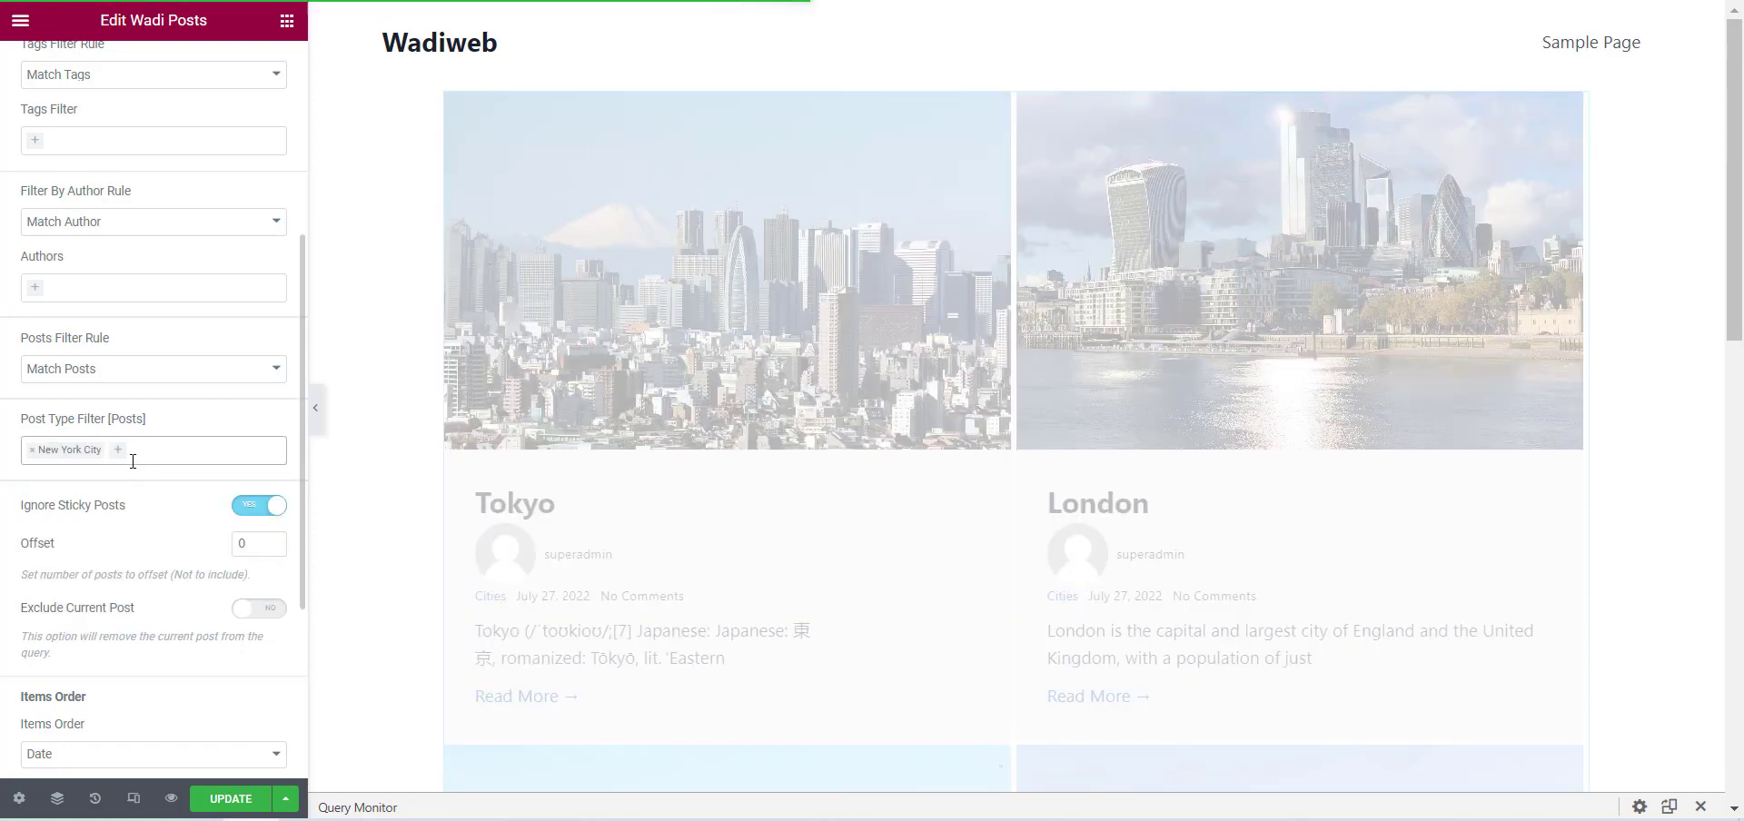
pyautogui.click(136, 454)
pyautogui.click(136, 500)
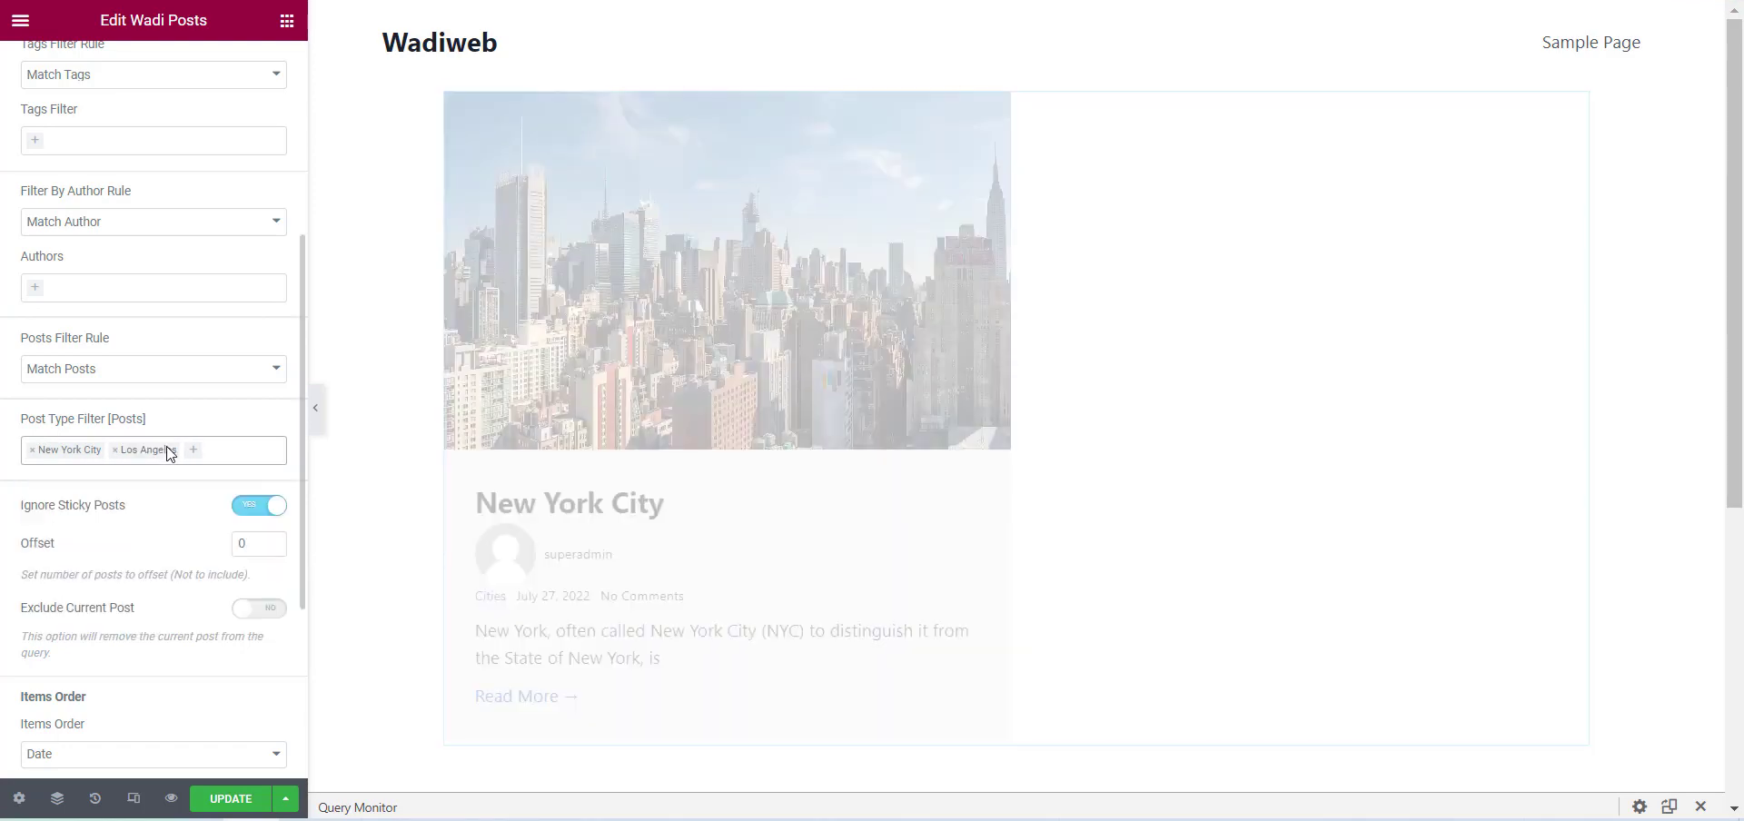
pyautogui.click(218, 449)
pyautogui.click(151, 525)
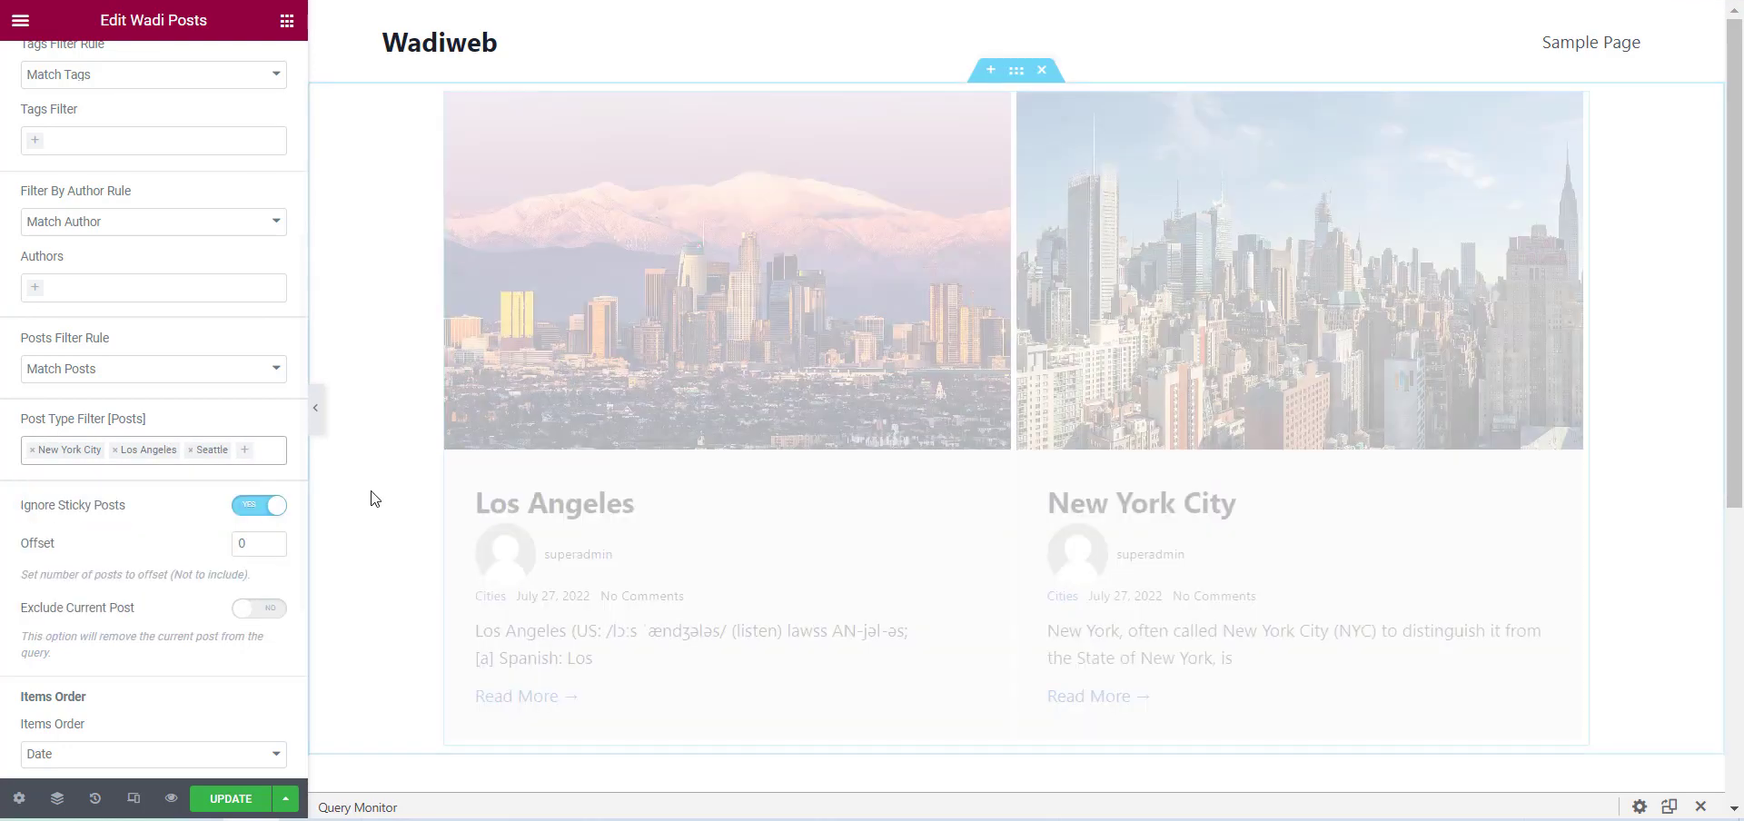
pyautogui.scroll(-9, 614, 507)
pyautogui.scroll(9, 629, 542)
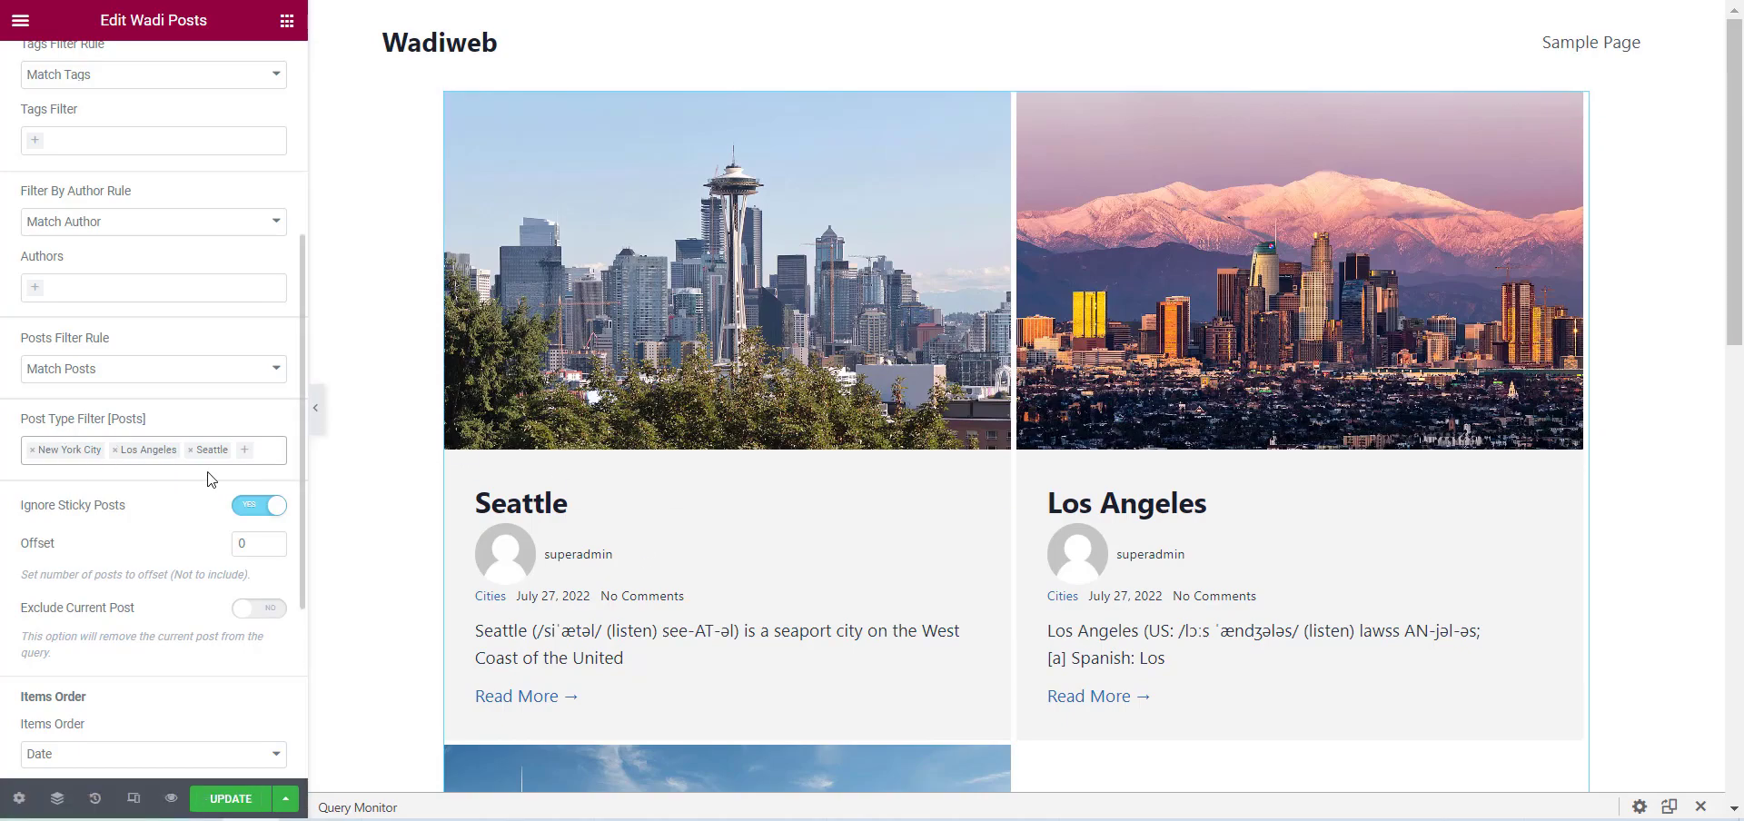
pyautogui.scroll(-3, 1235, 409)
pyautogui.scroll(-3, 1181, 382)
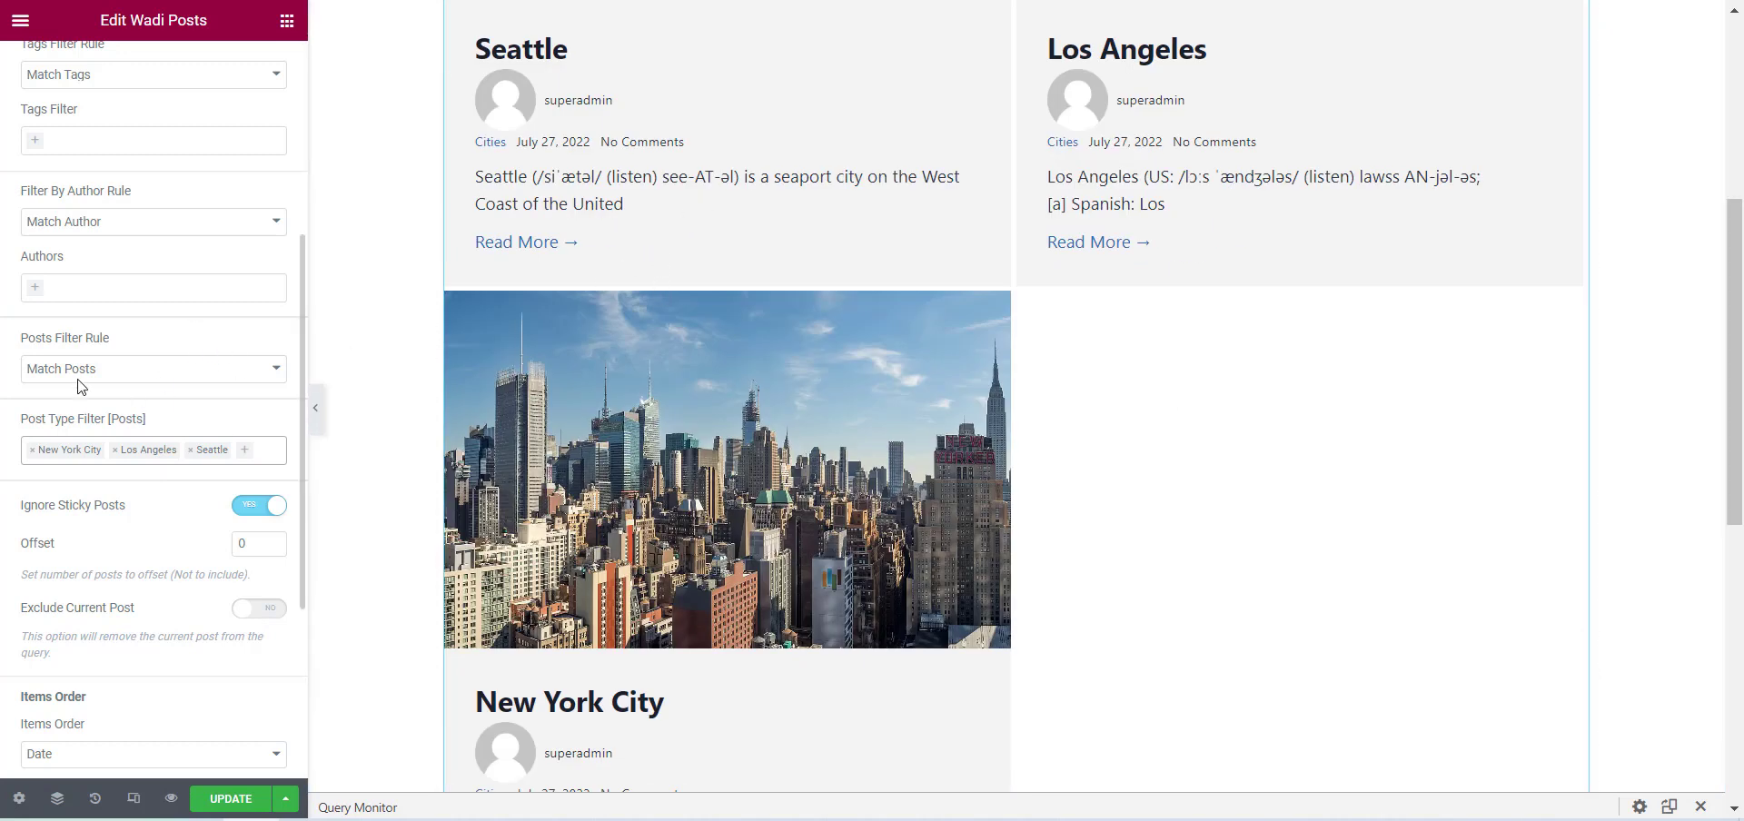
pyautogui.scroll(1, 745, 354)
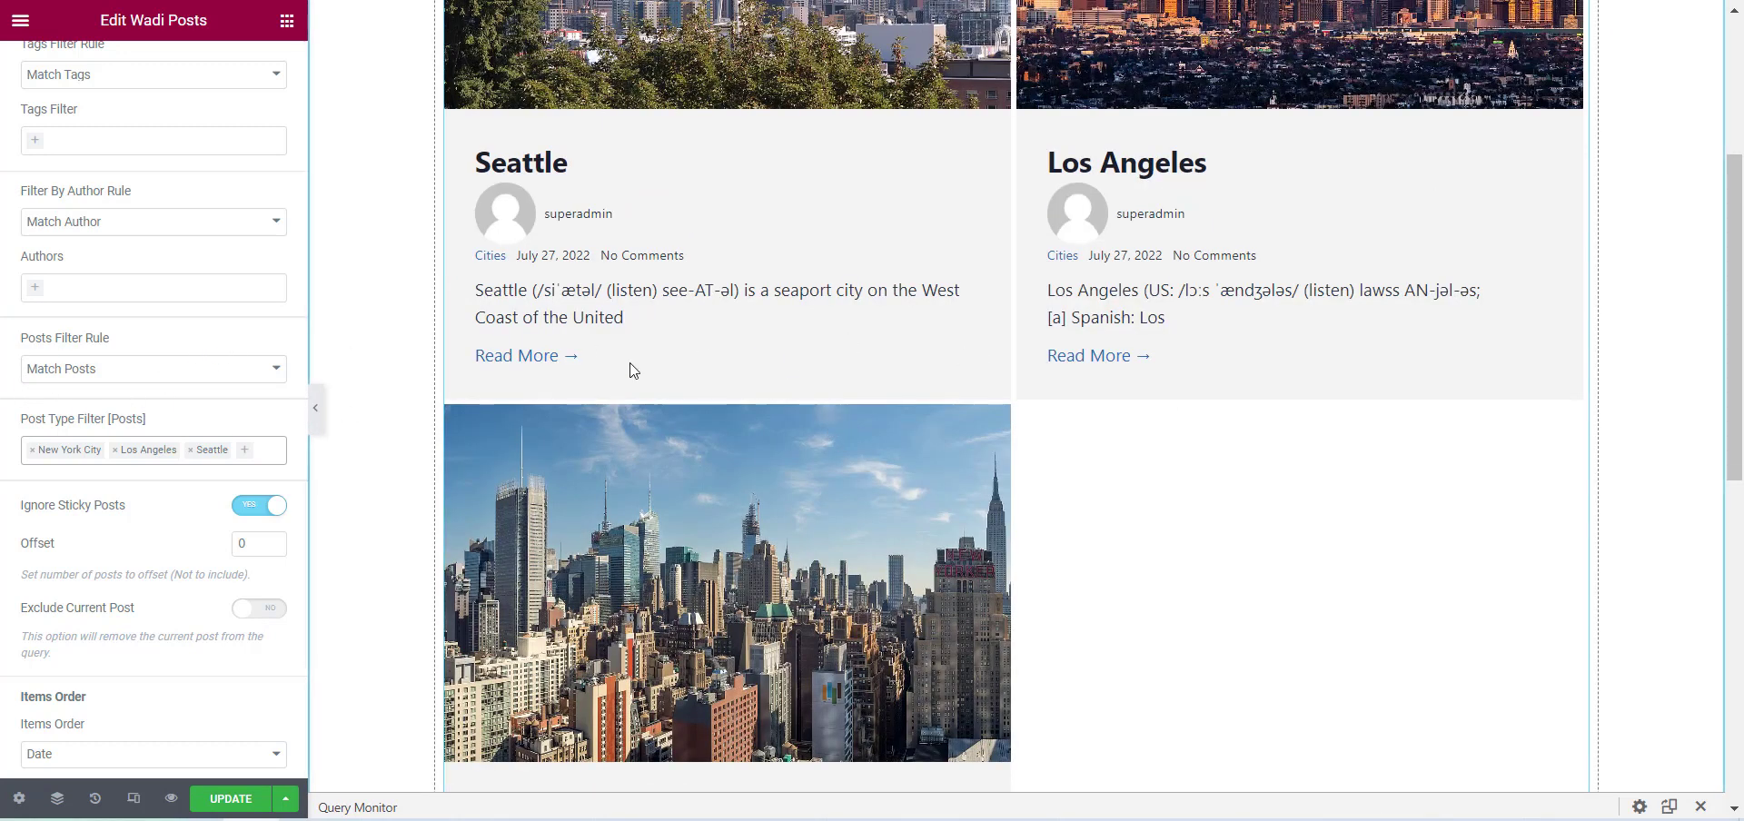
# Set the posts filter rule to Exclude Posts and review the posts shown in the preview.
pyautogui.click(64, 373)
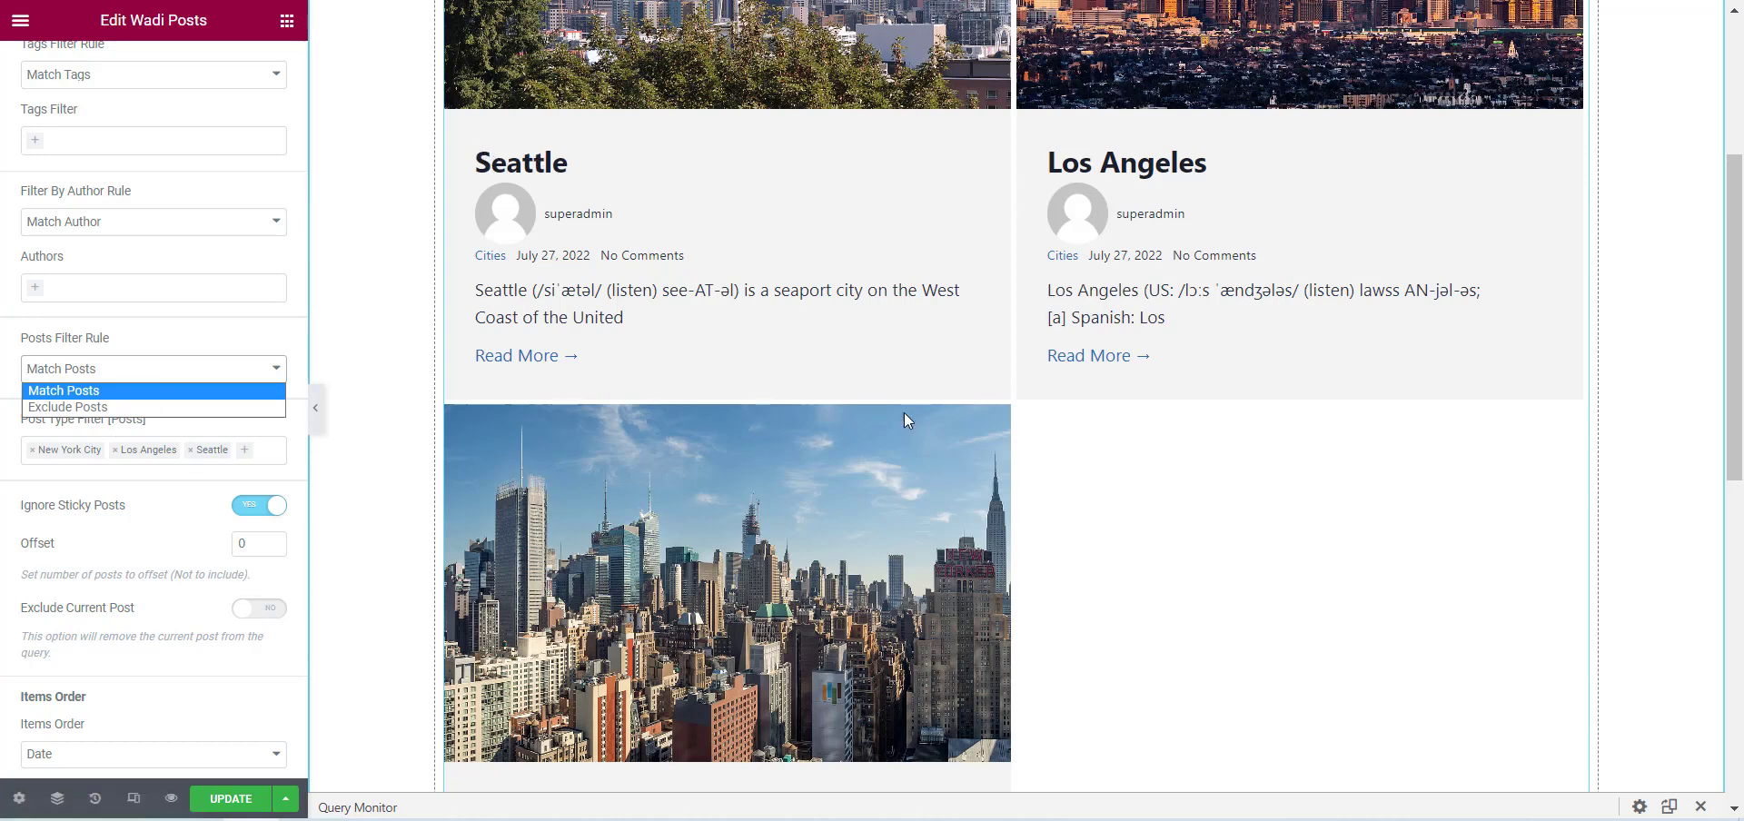
pyautogui.scroll(-1, 904, 415)
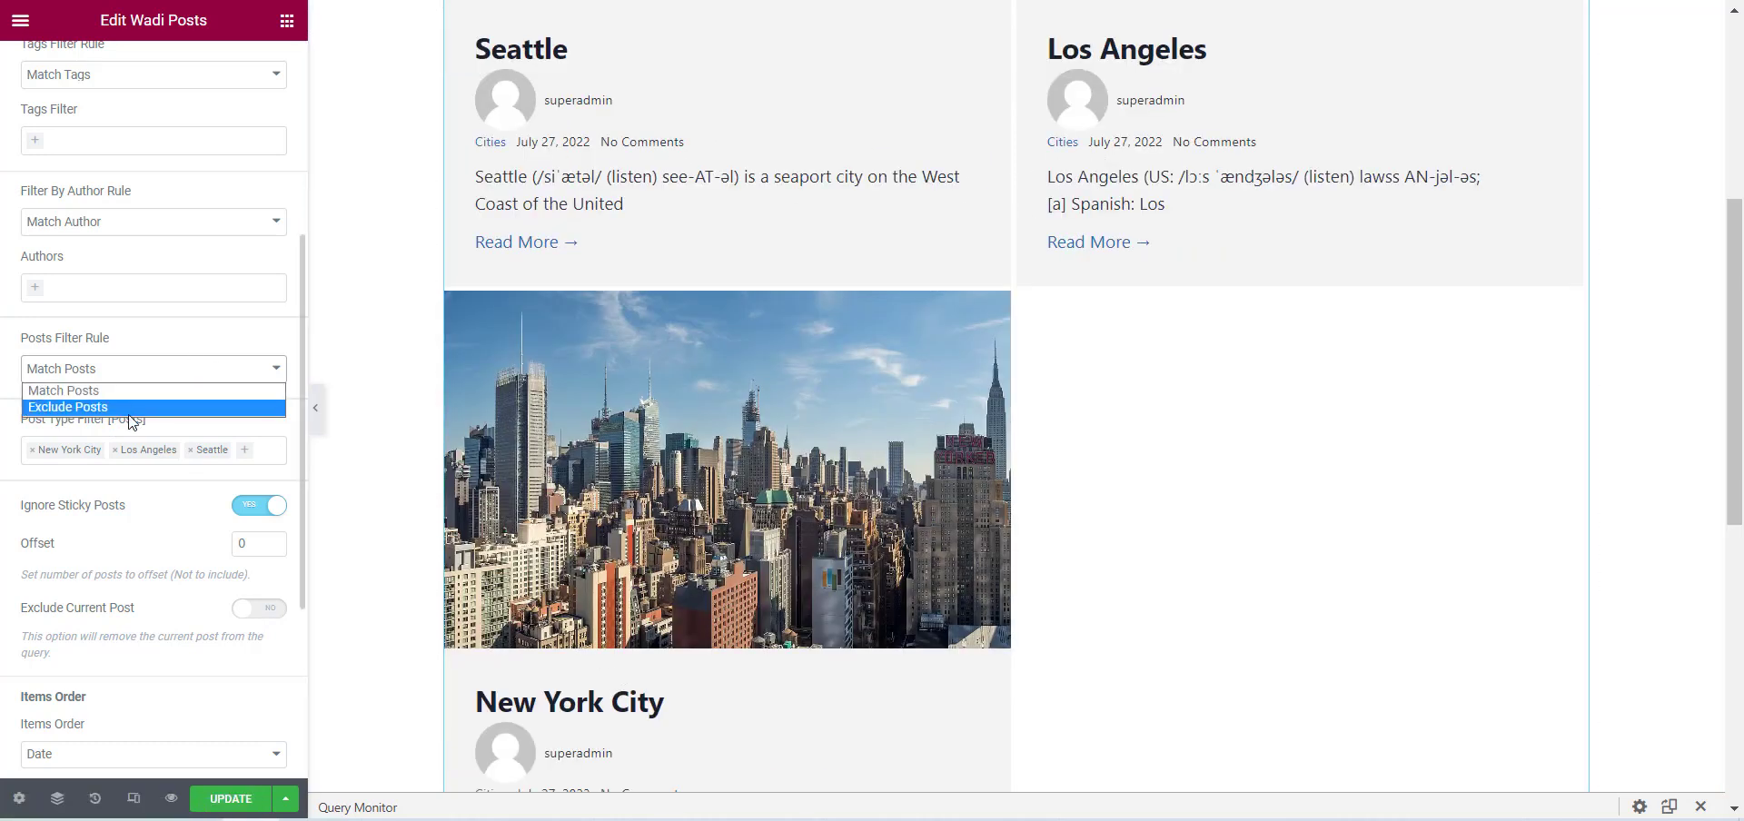
pyautogui.click(130, 411)
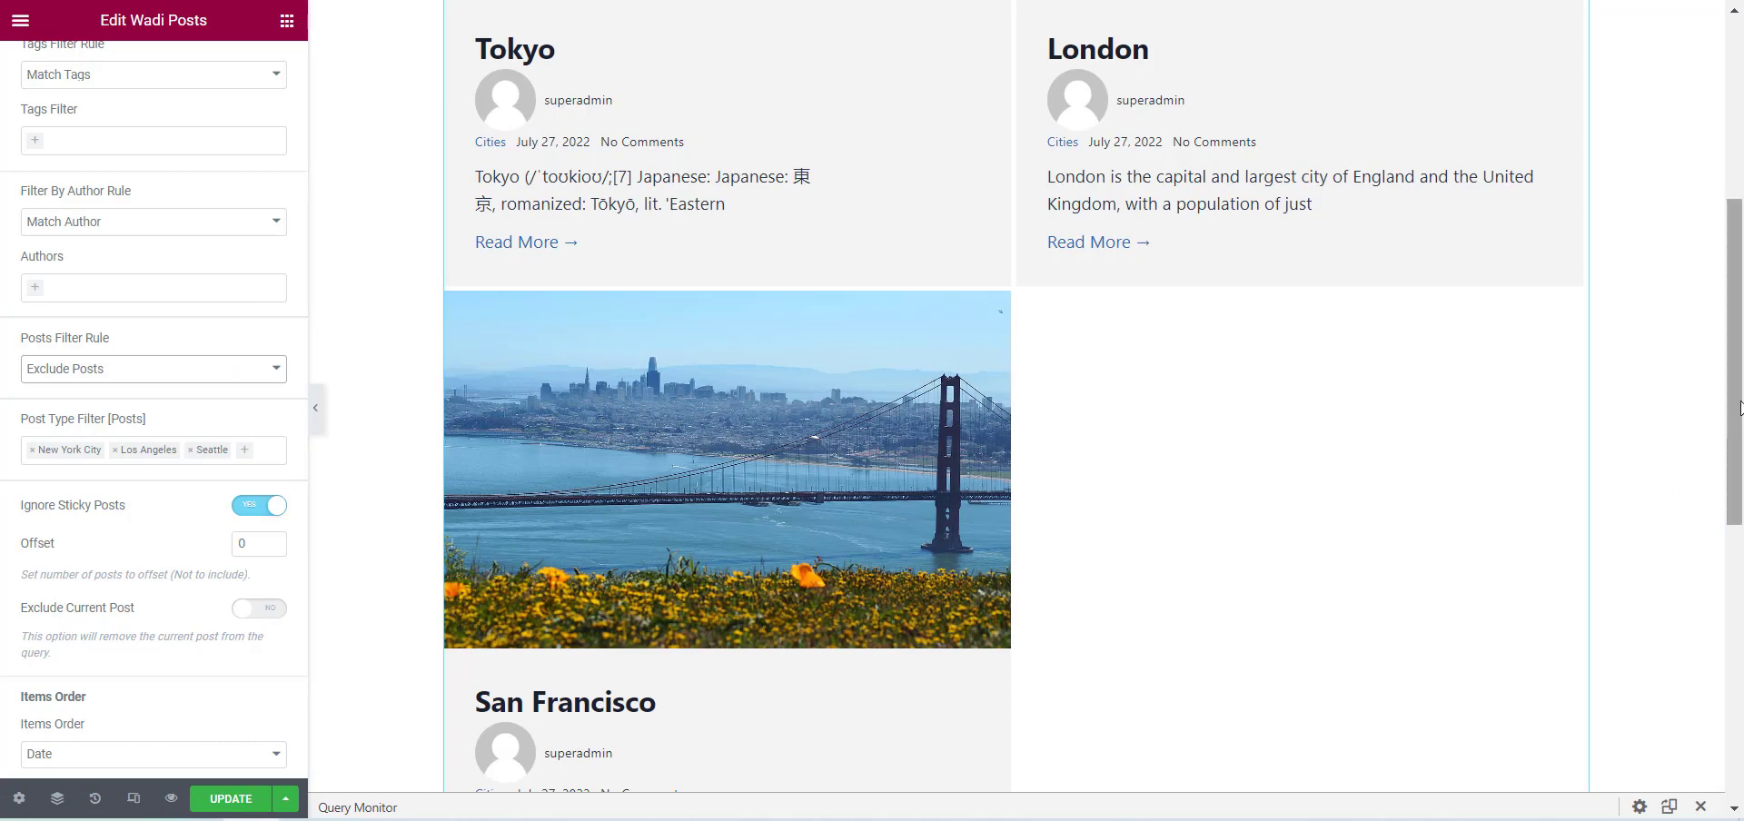
pyautogui.scroll(3, 1613, 424)
pyautogui.scroll(1, 1108, 417)
pyautogui.scroll(-6, 1108, 417)
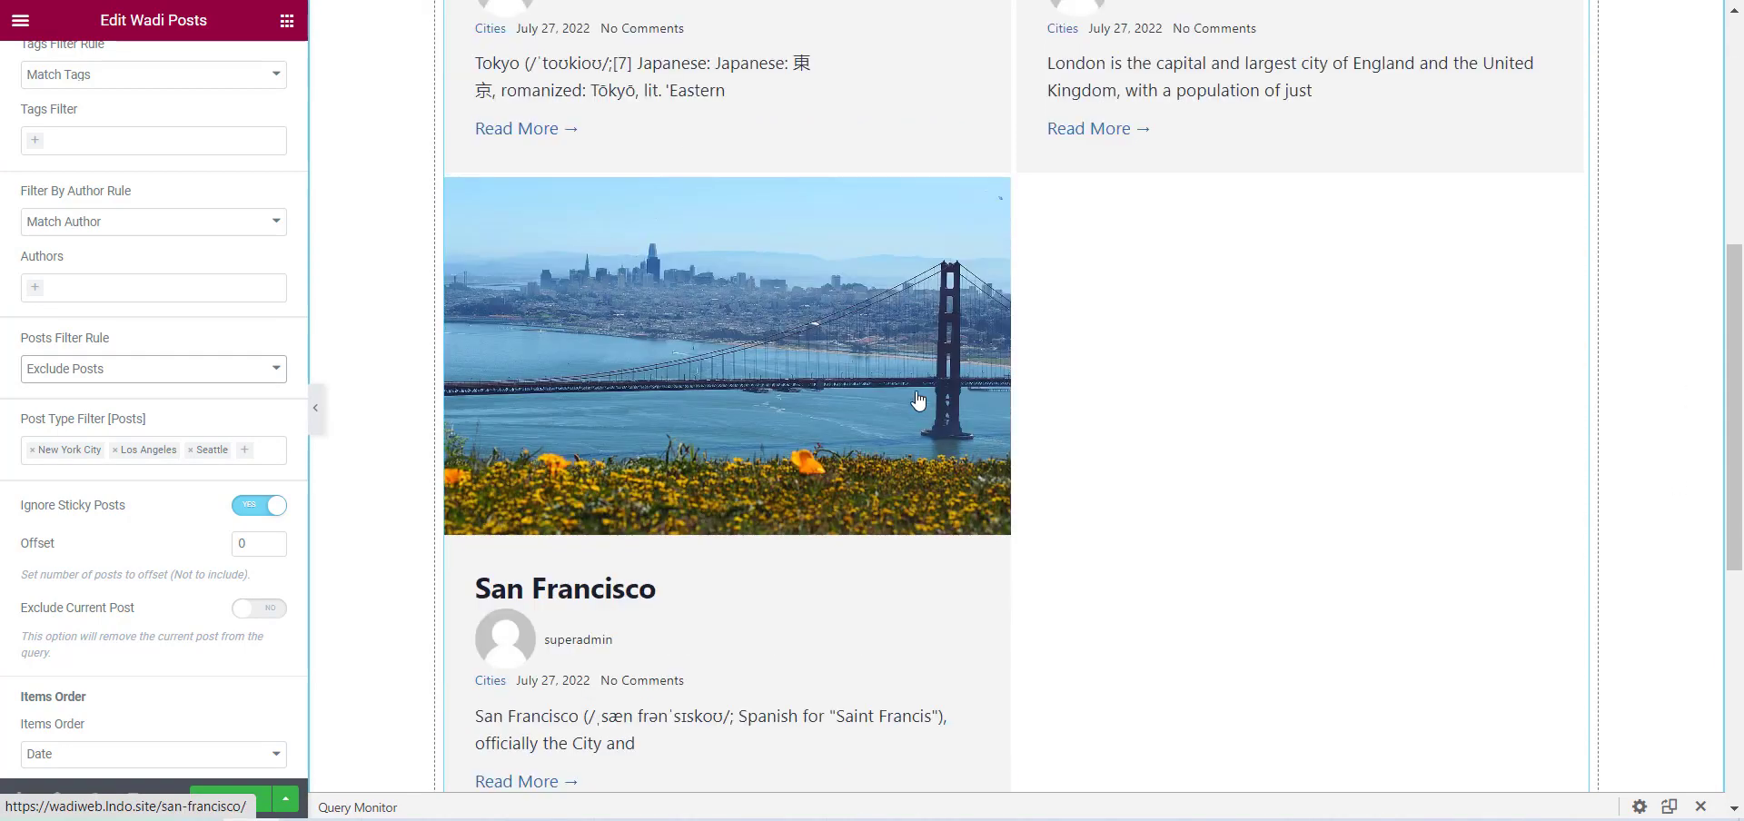
pyautogui.scroll(2, 1036, 434)
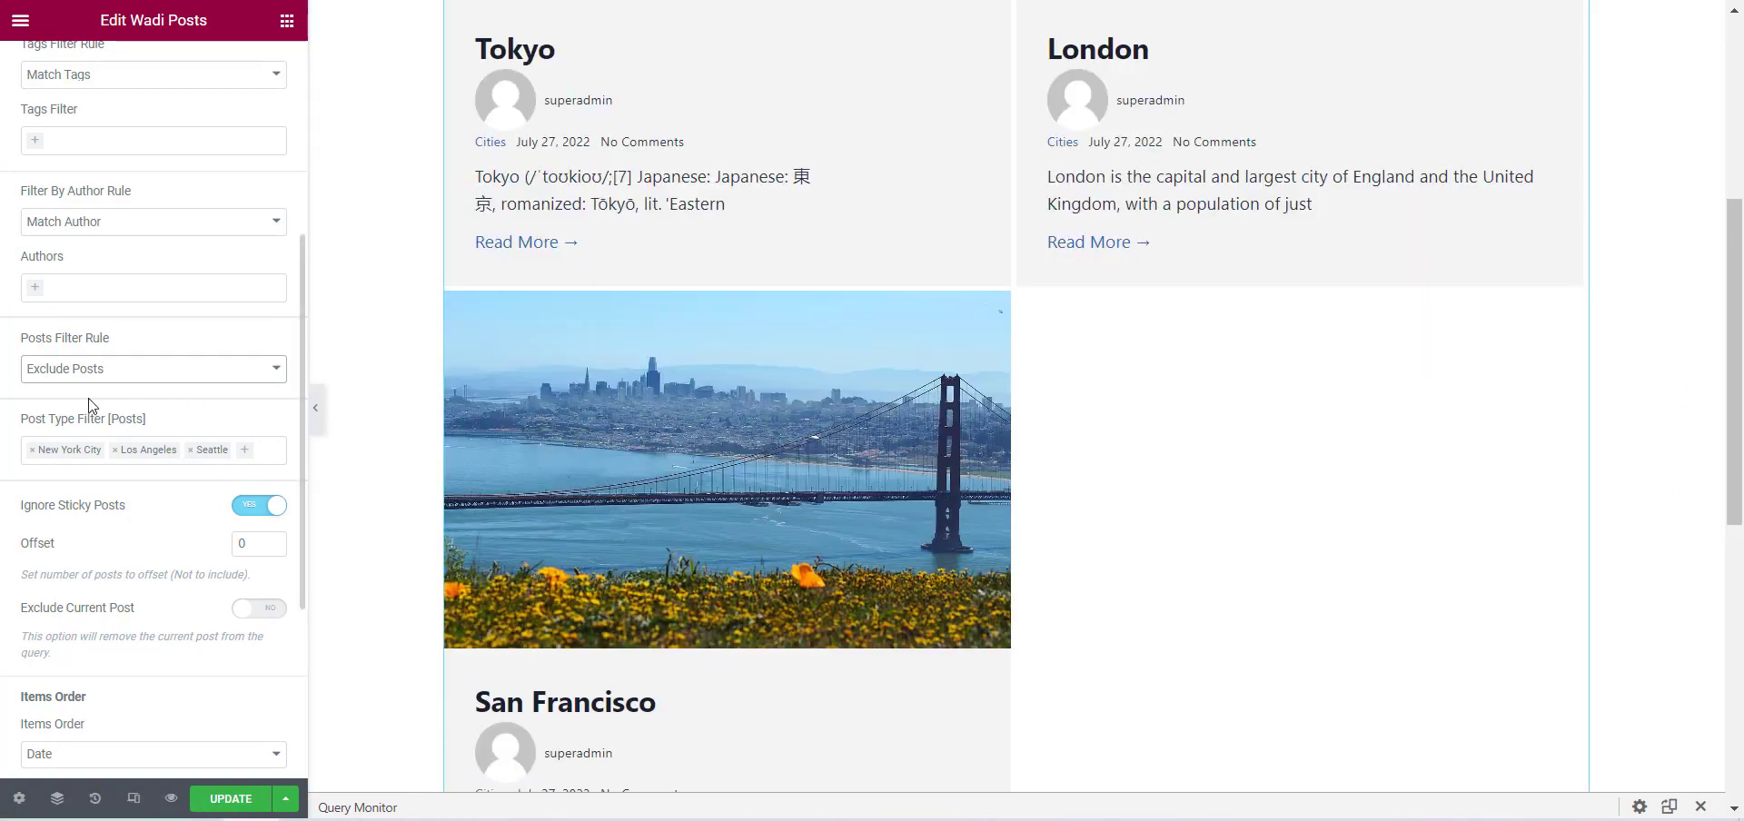
# Remove Seattle, Los Angeles and New York City from the posts filter and Cities from the categories filter.
pyautogui.scroll(1, 91, 163)
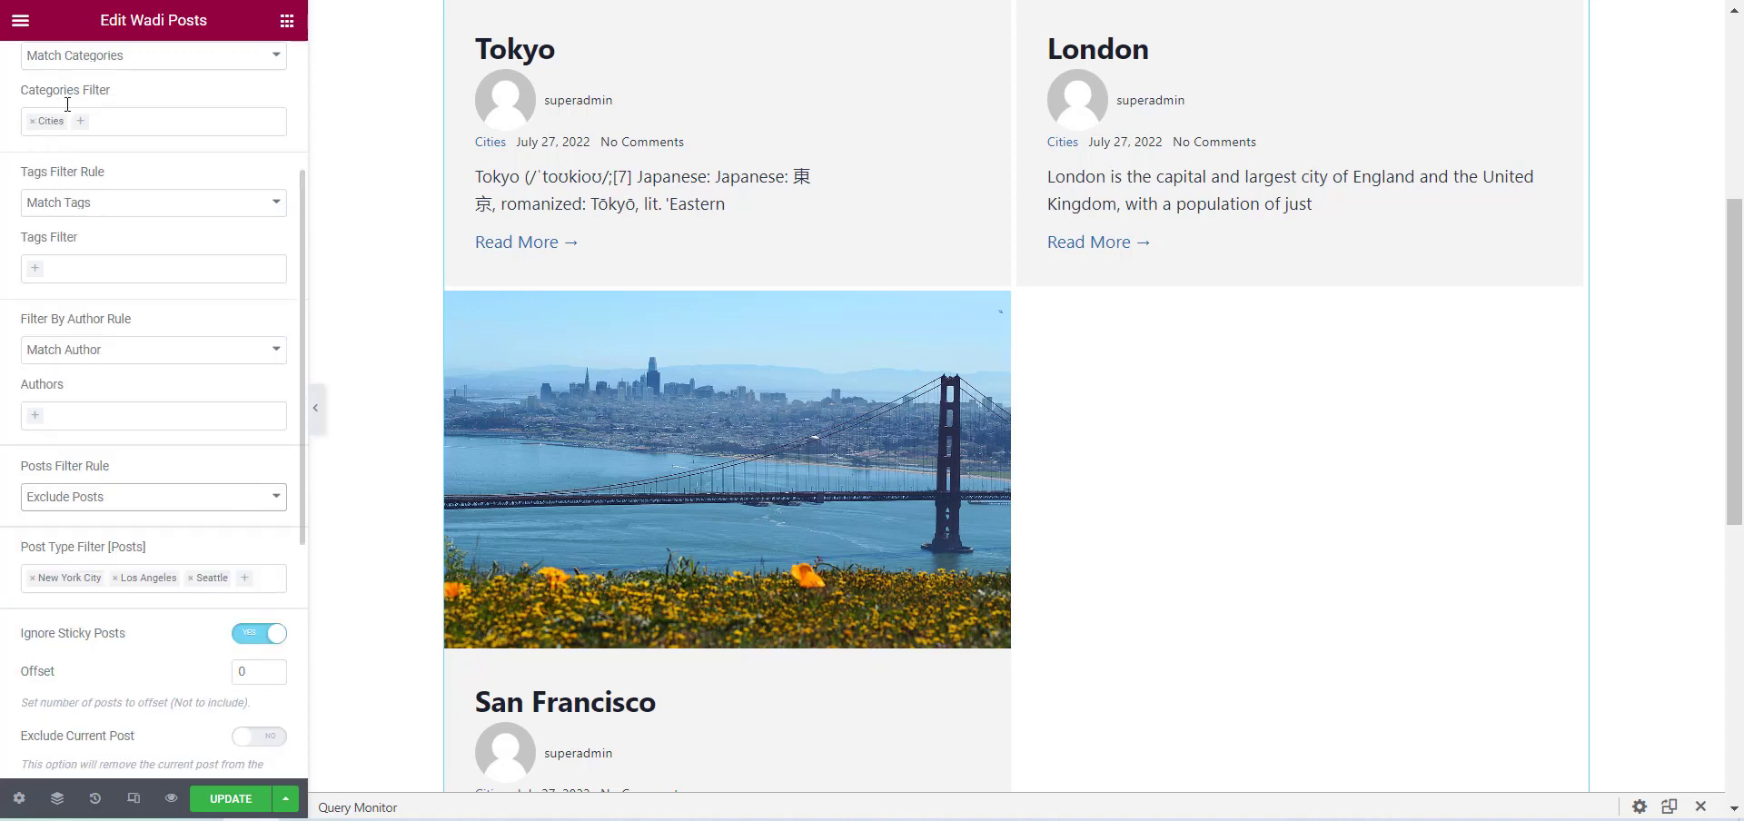
pyautogui.scroll(-3, 62, 313)
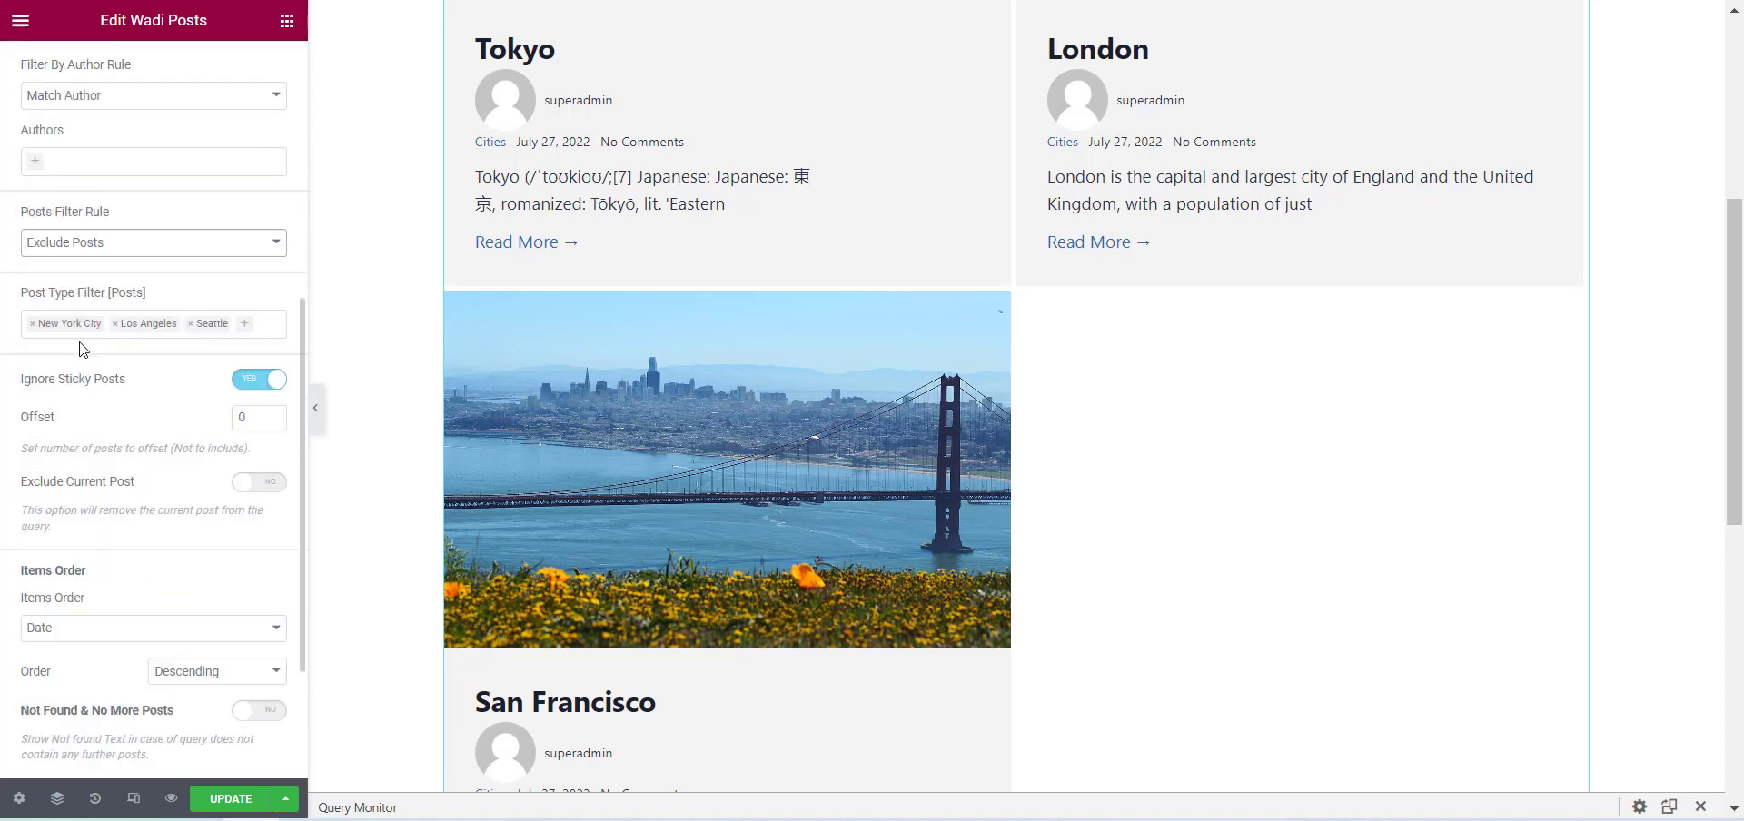
pyautogui.scroll(2, 96, 368)
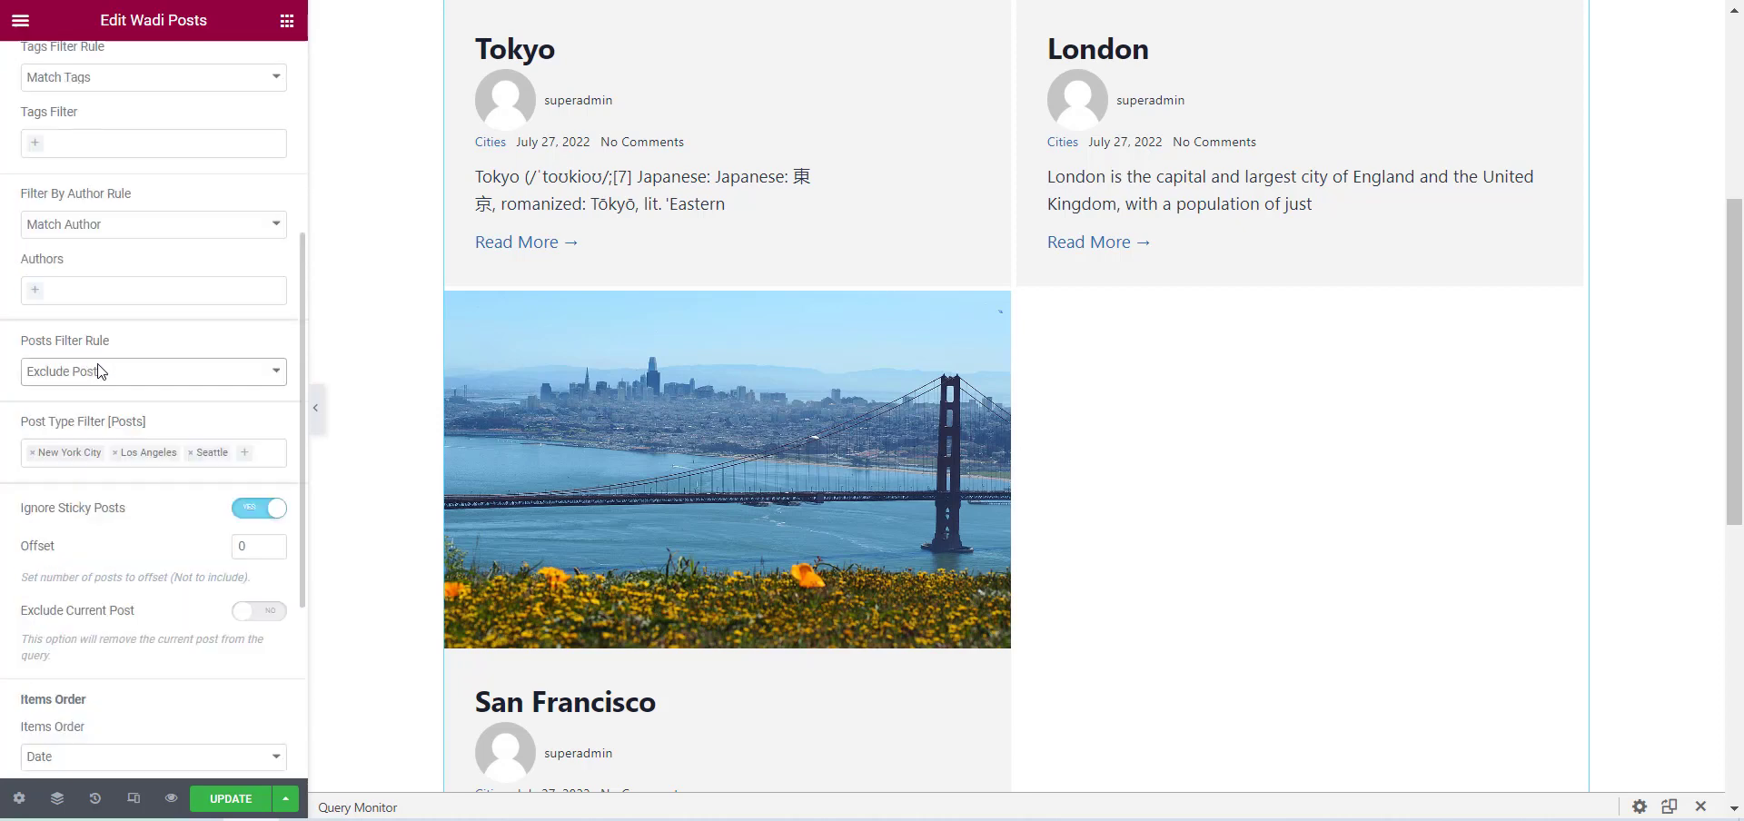
pyautogui.click(192, 454)
pyautogui.click(115, 454)
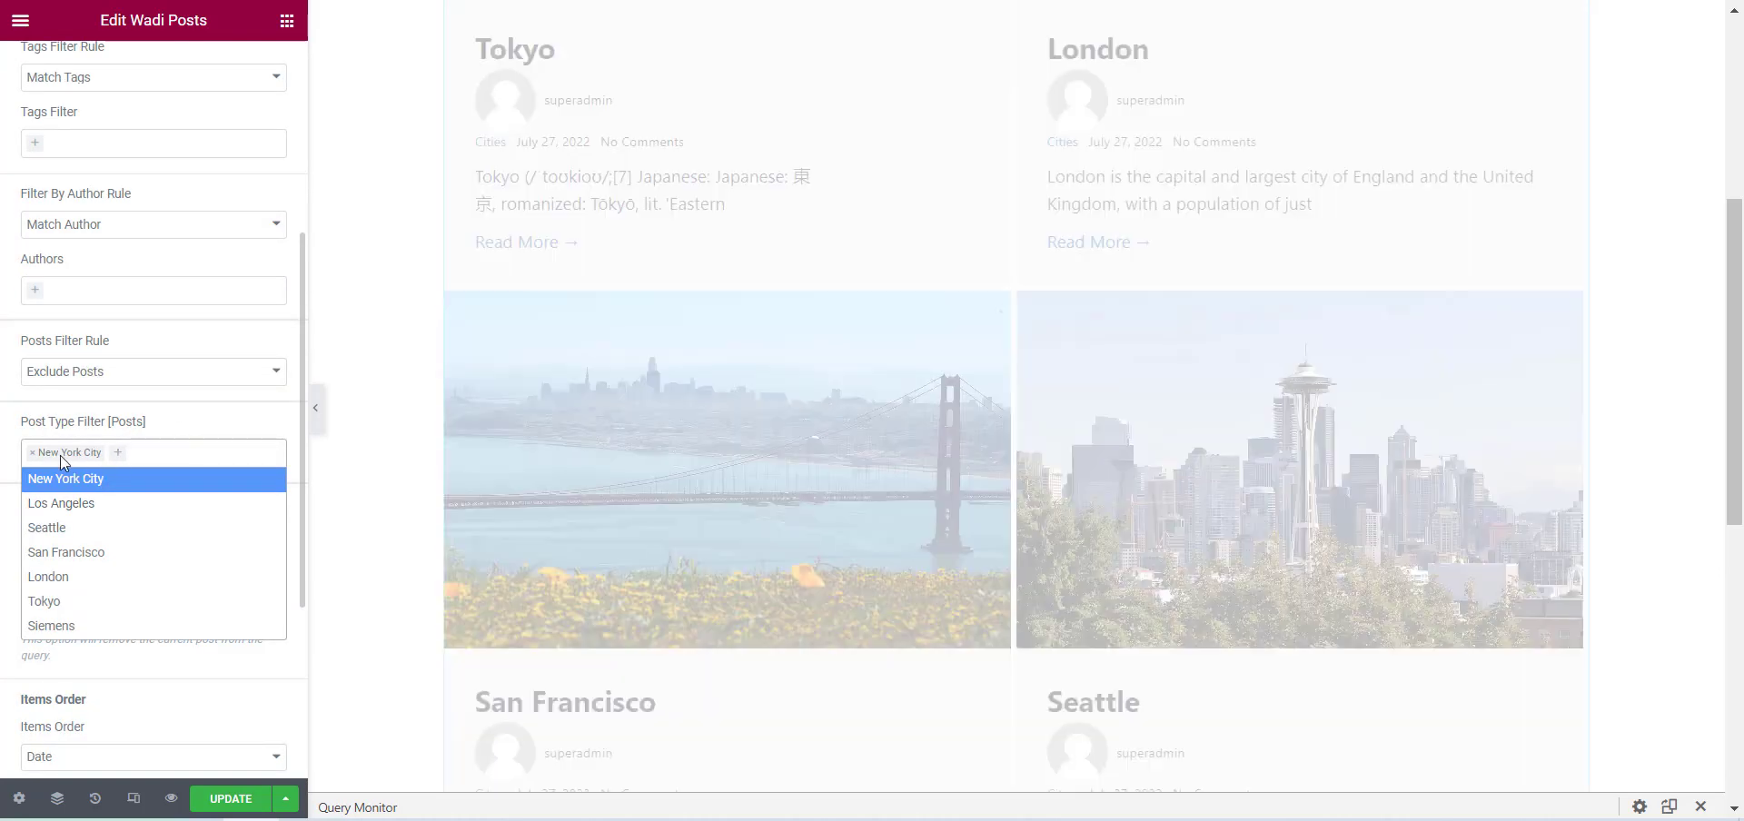
pyautogui.scroll(3, 2, 380)
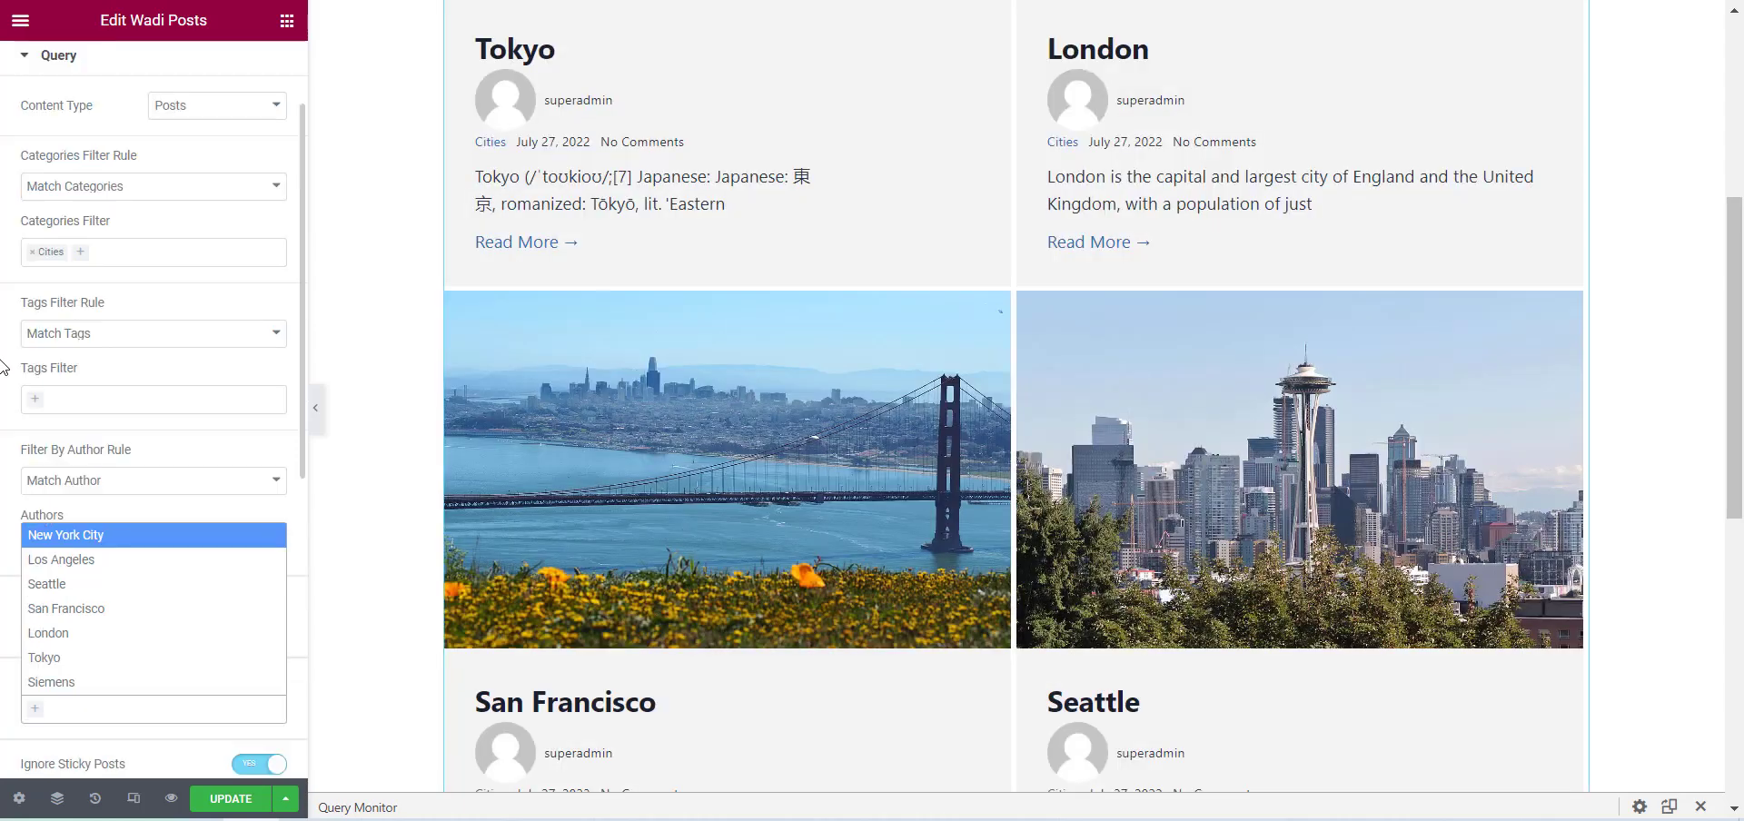
pyautogui.click(32, 252)
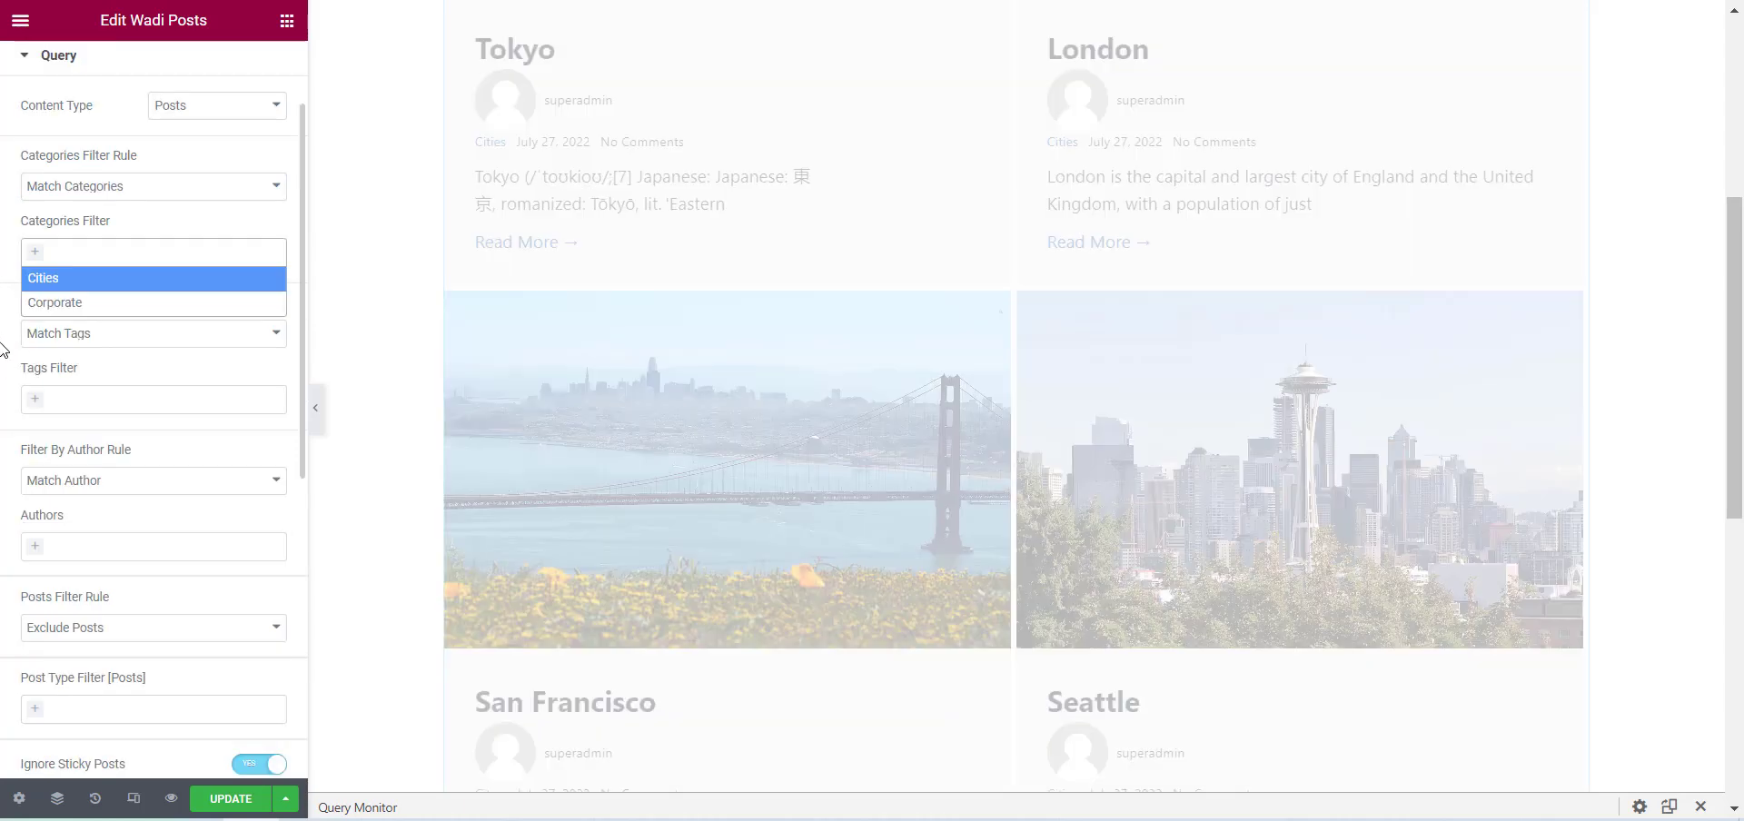
pyautogui.scroll(-4, 13, 392)
pyautogui.scroll(-3, 15, 396)
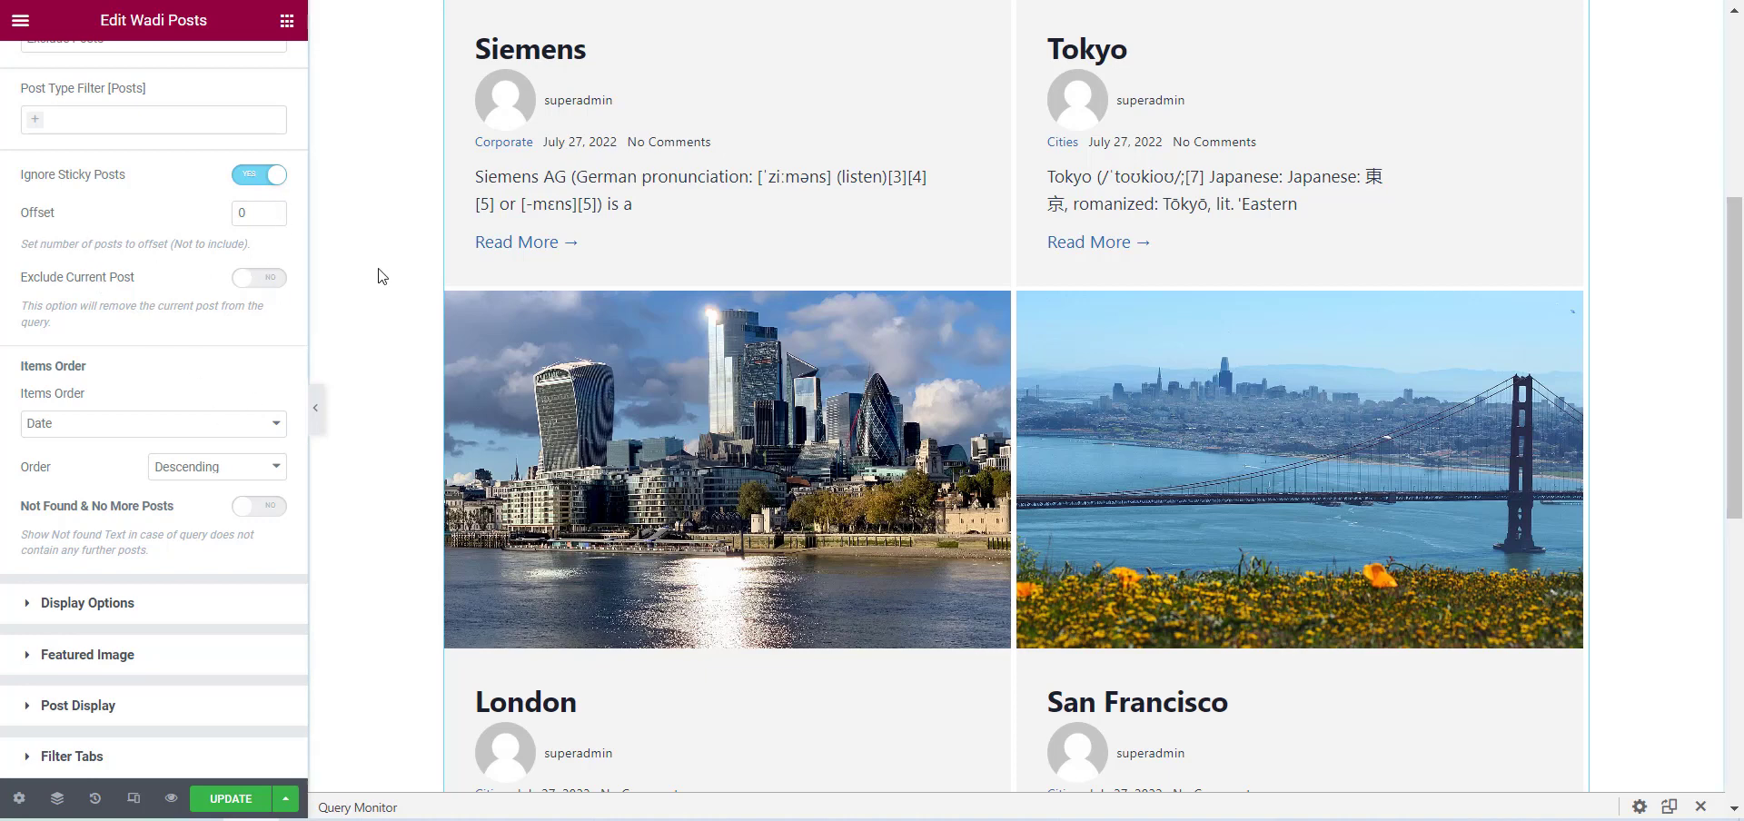
# Try query offsets of 1 and 2, check the preview, and clear the offset value.
pyautogui.scroll(2, 382, 277)
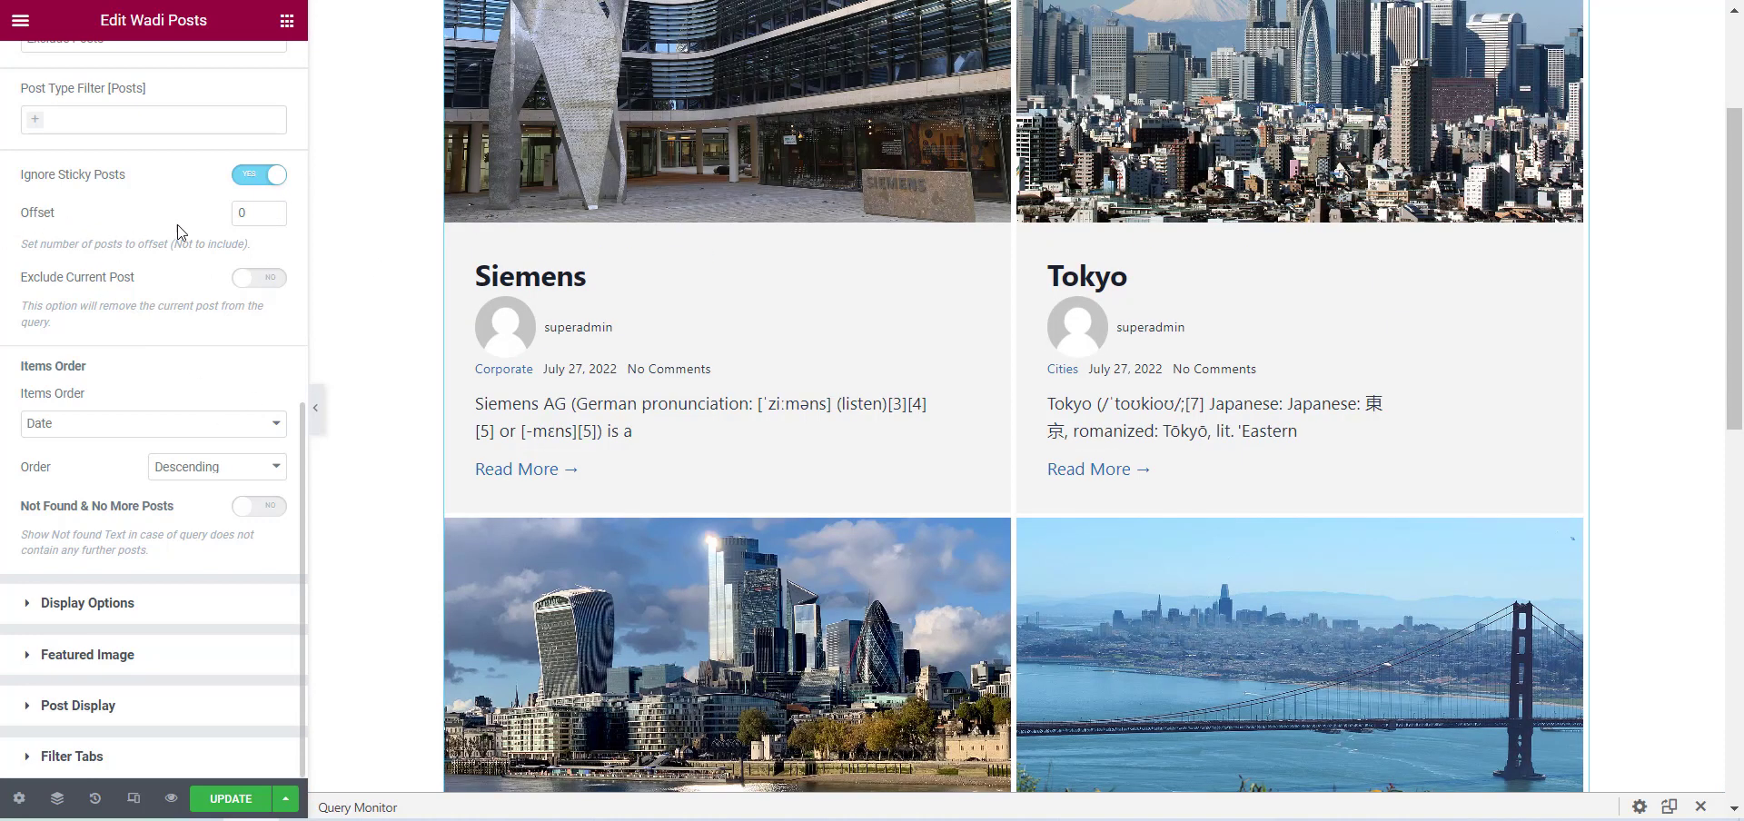
pyautogui.click(250, 222)
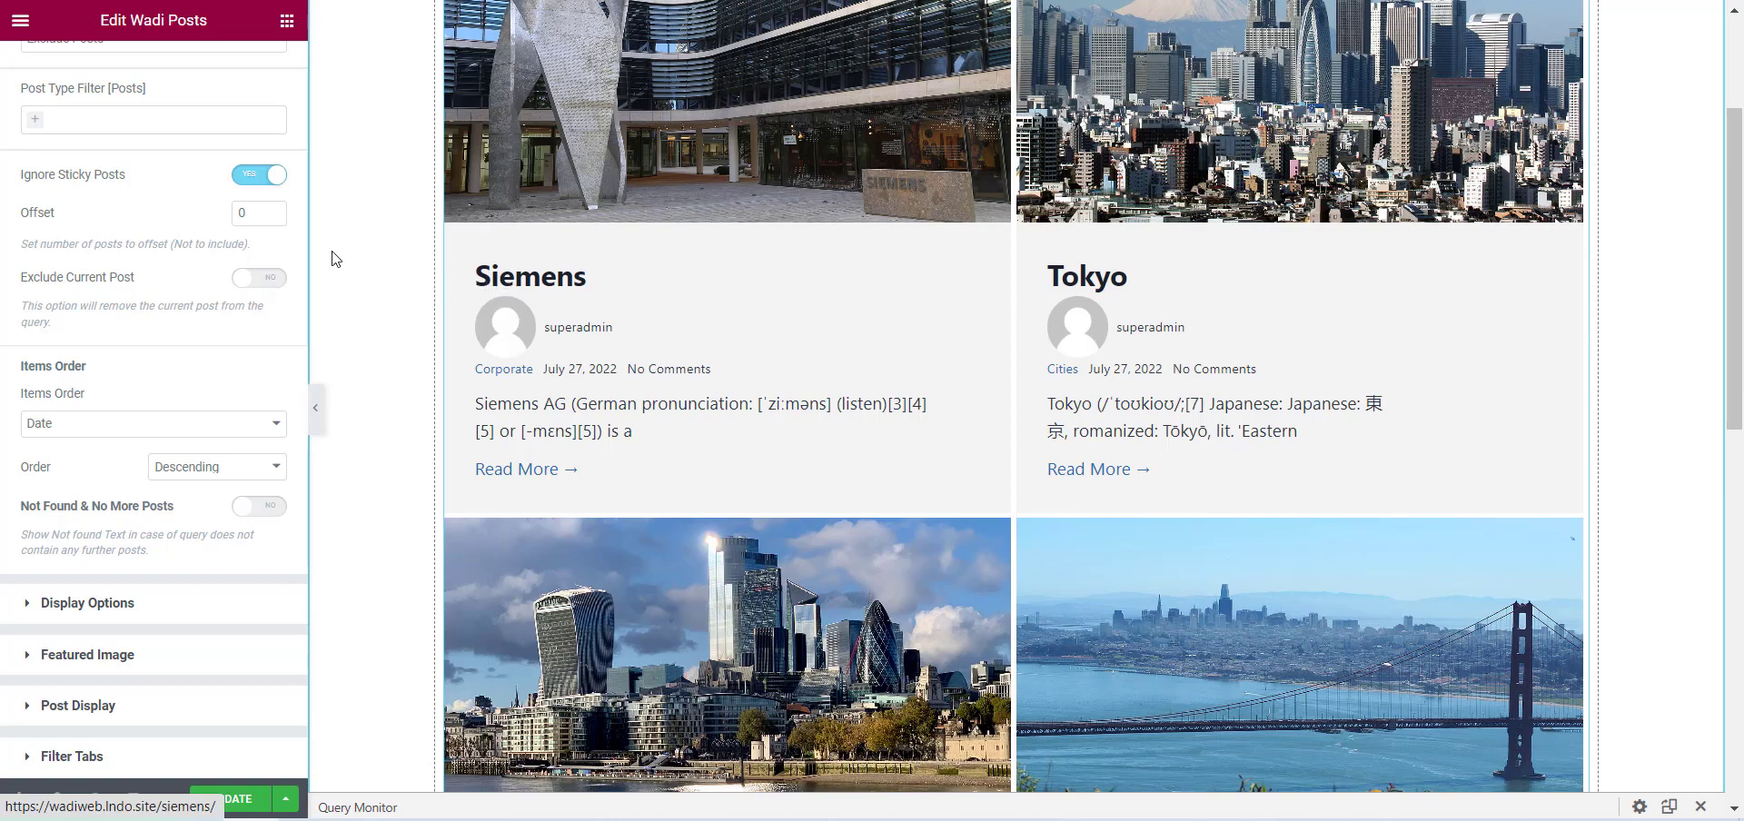
pyautogui.doubleClick(244, 214)
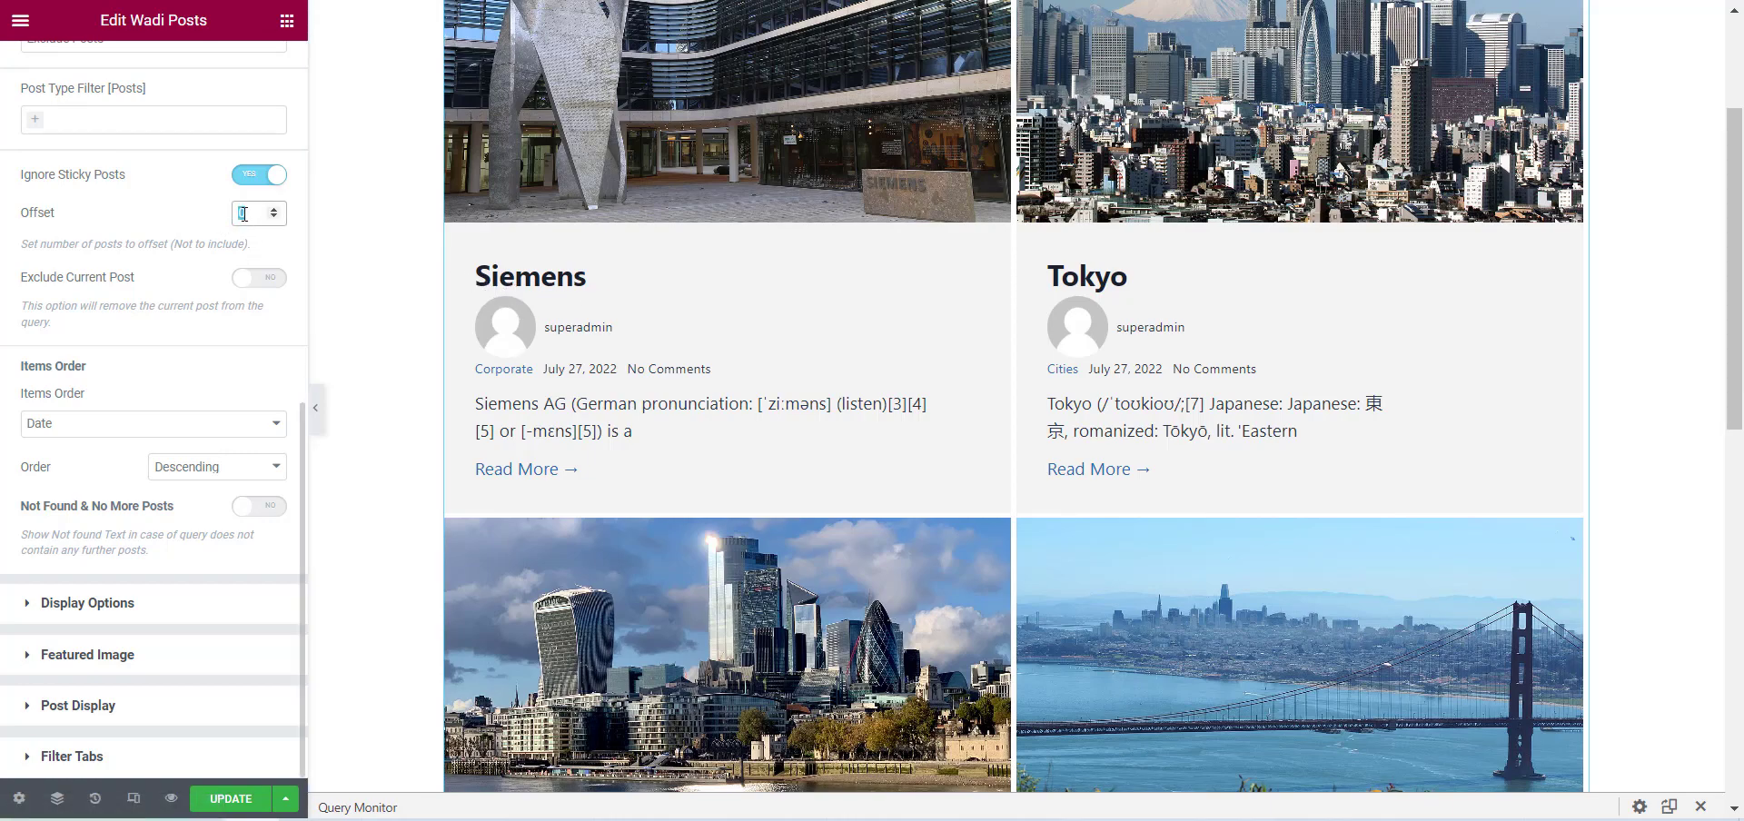
pyautogui.write('1')
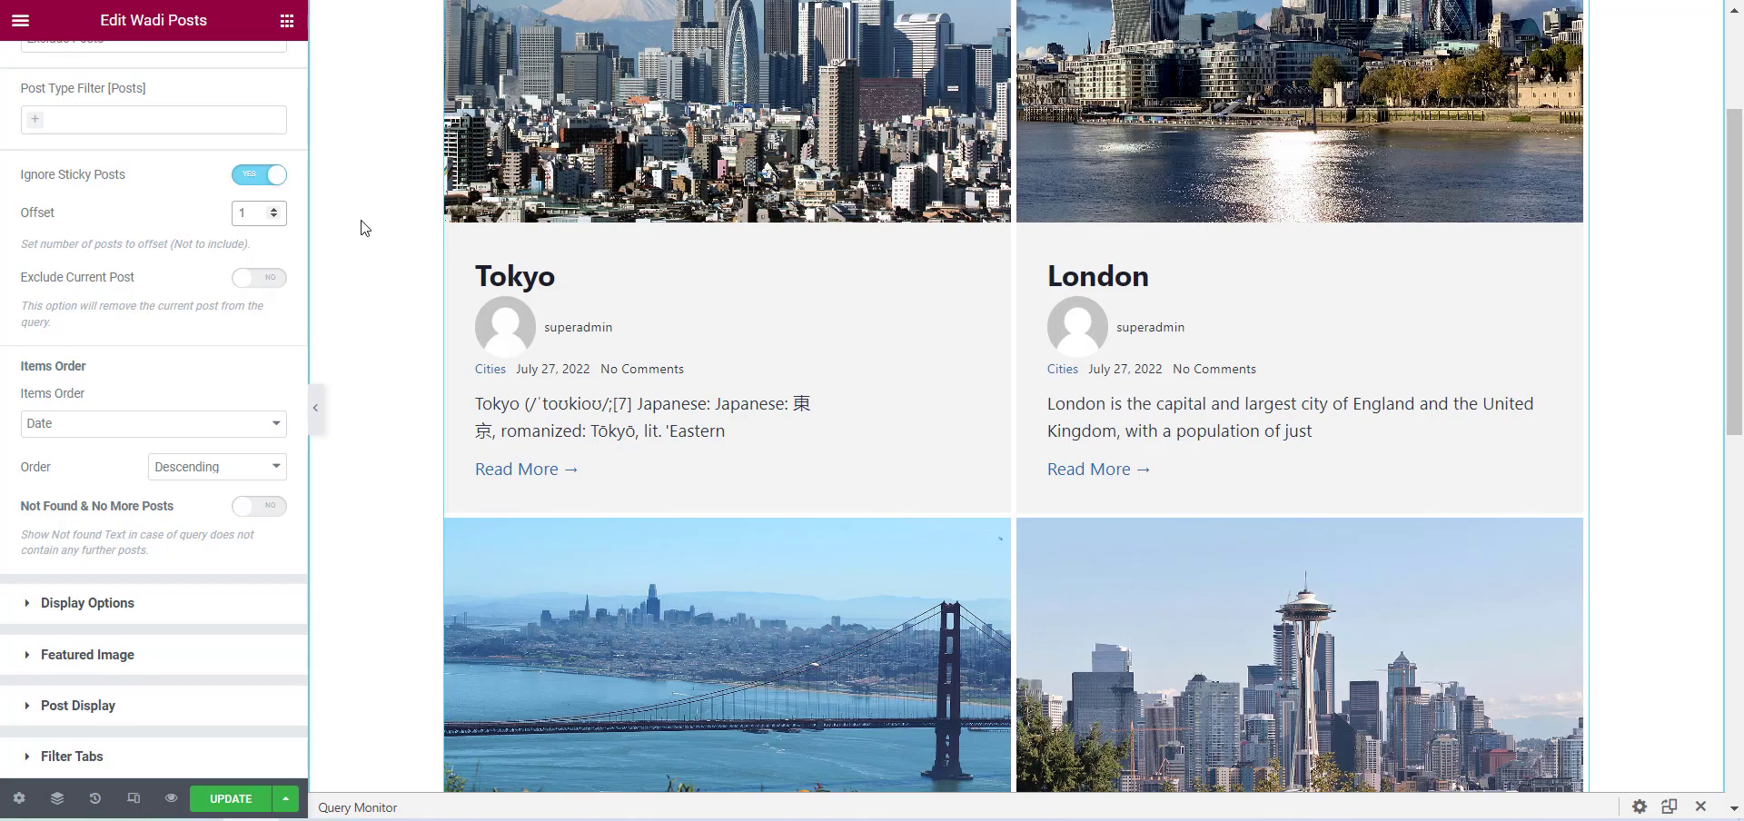
pyautogui.press('Up')
pyautogui.scroll(-5, 669, 292)
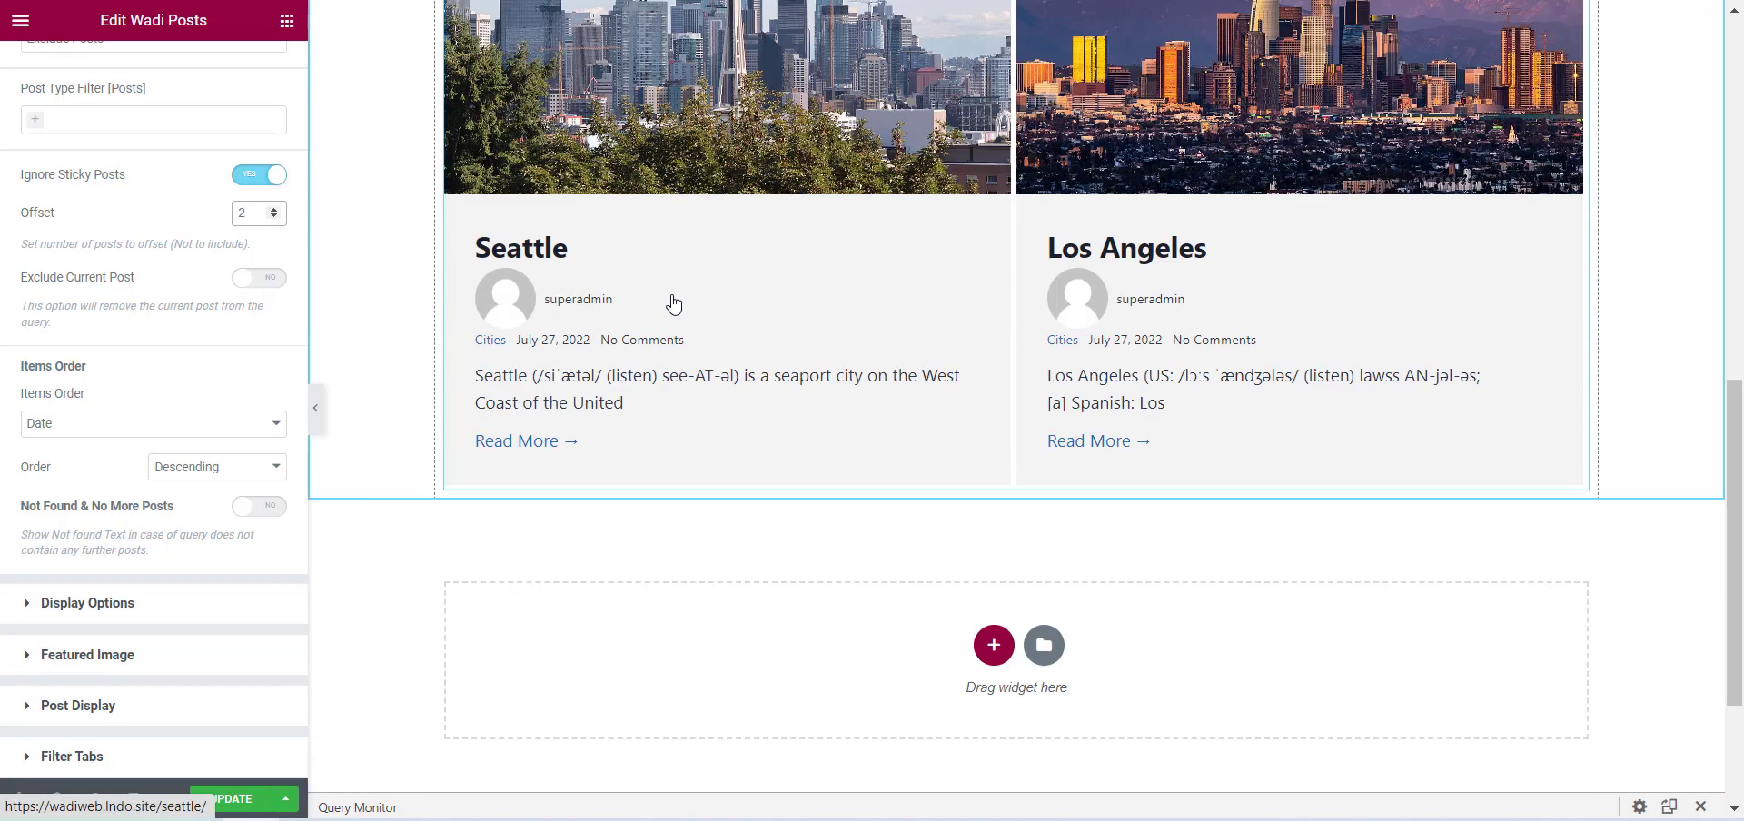
pyautogui.scroll(5, 672, 302)
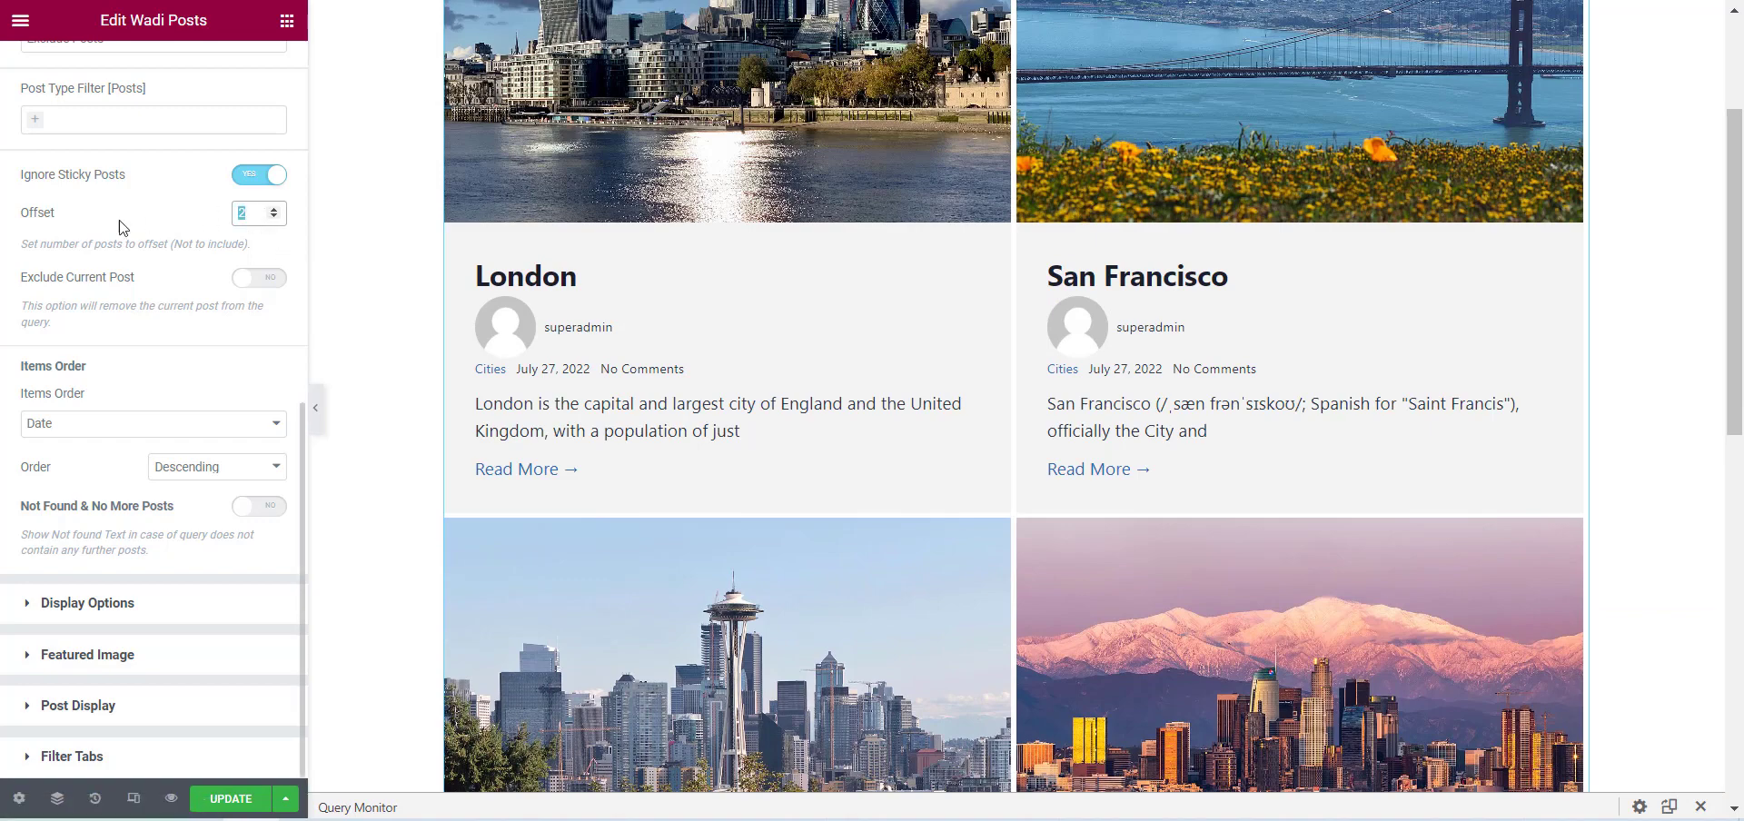
pyautogui.press('BackSpace')
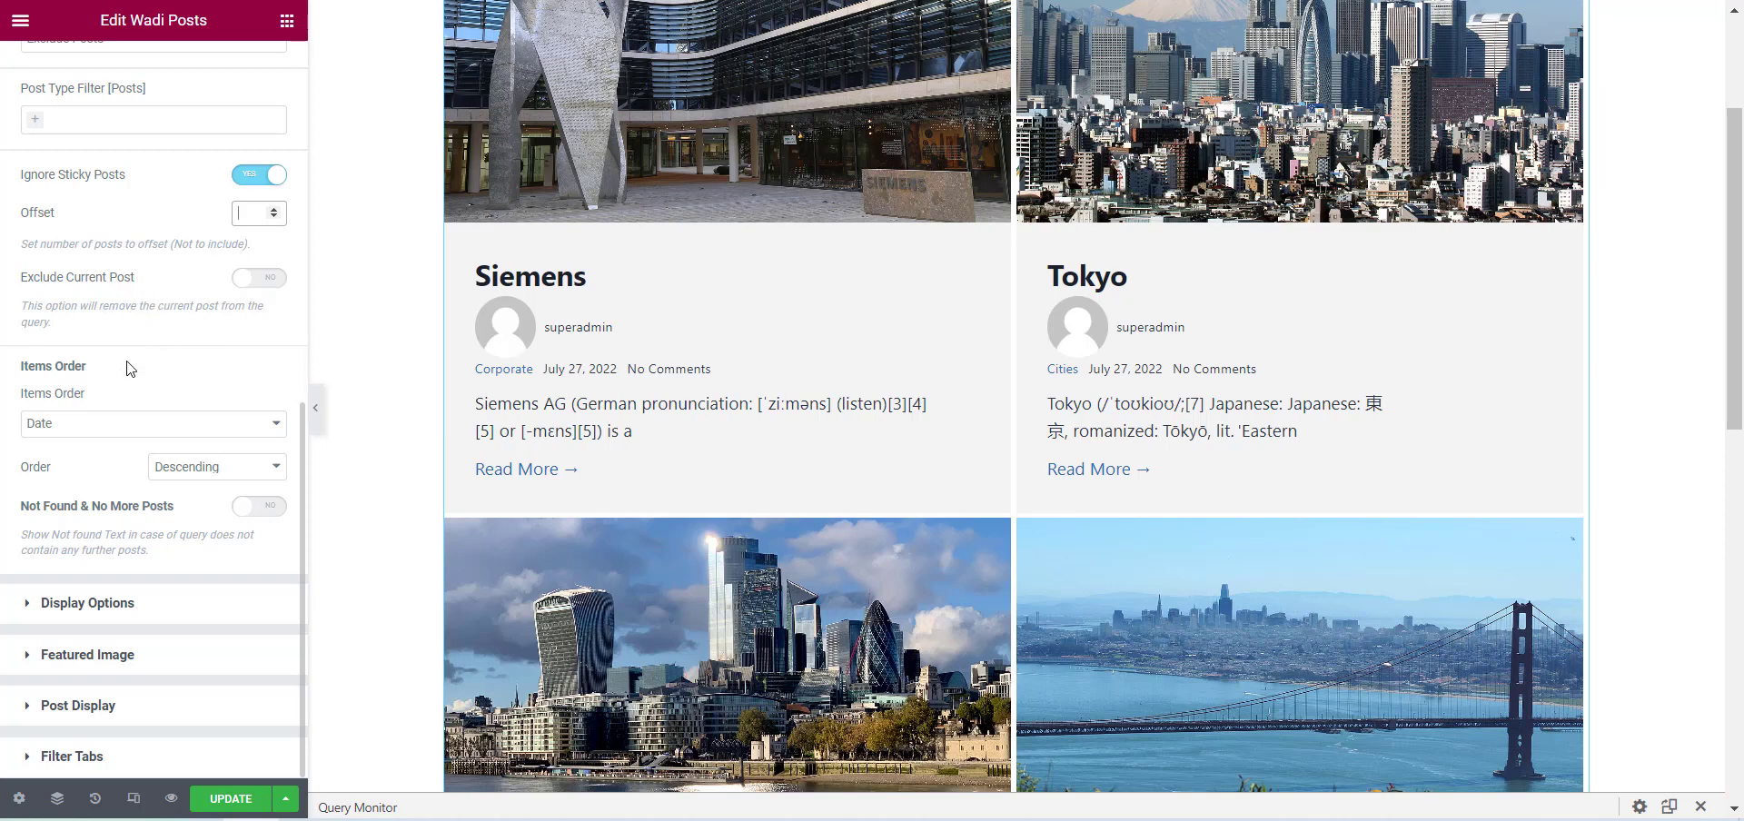
# Check the Exclude Current Post option and examine the available Items Order criteria, keeping Date.
pyautogui.click(260, 289)
pyautogui.click(259, 280)
pyautogui.click(68, 431)
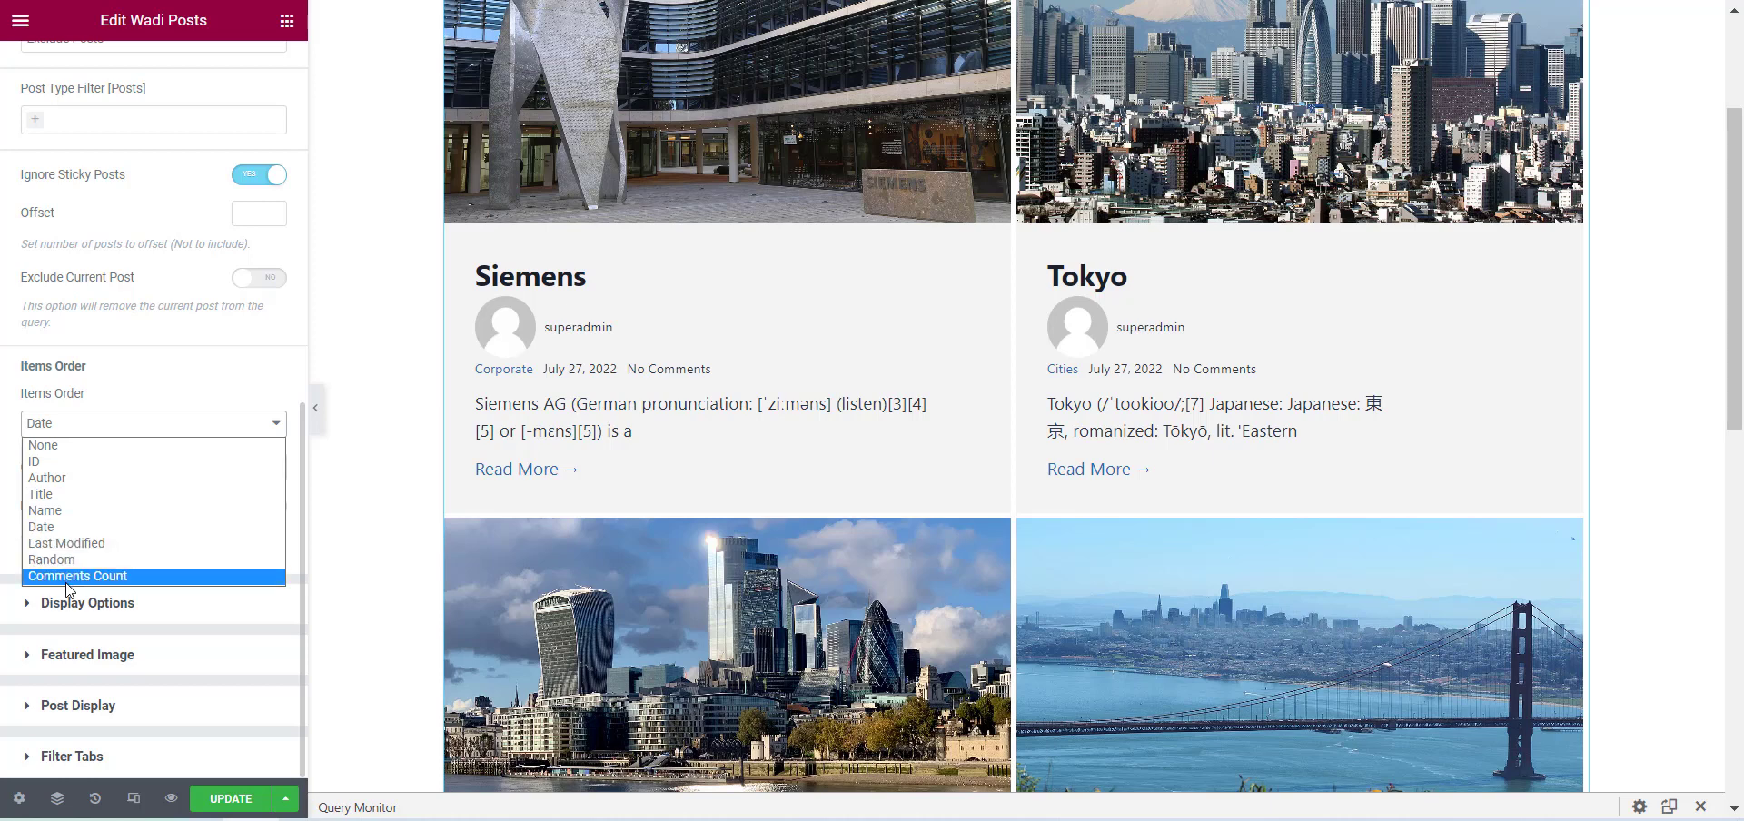
pyautogui.click(7, 386)
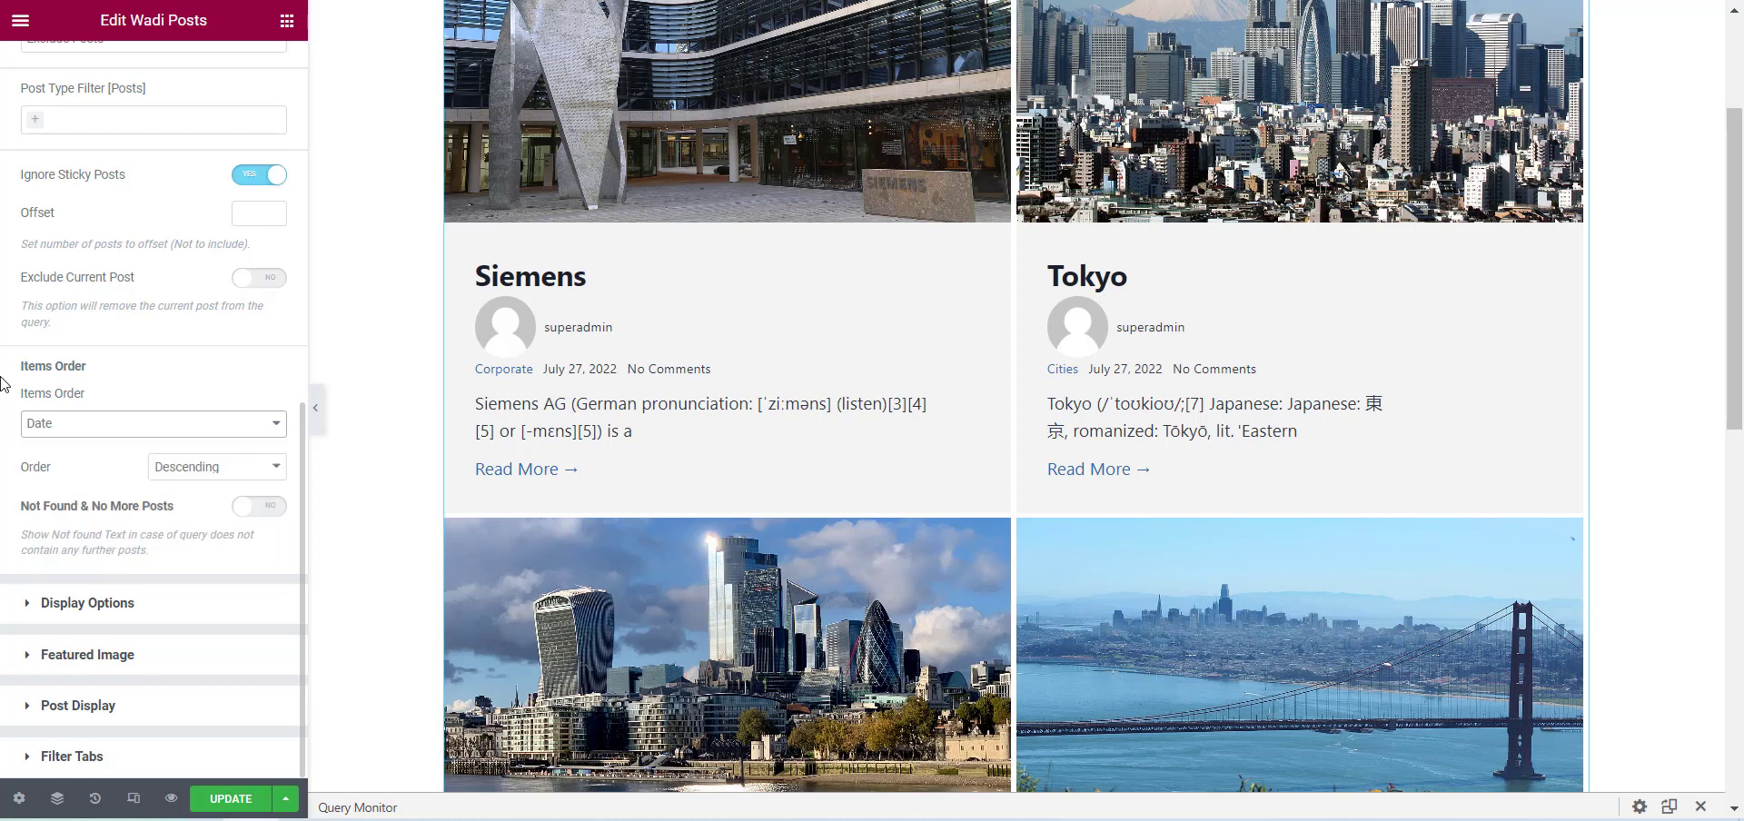
pyautogui.click(136, 423)
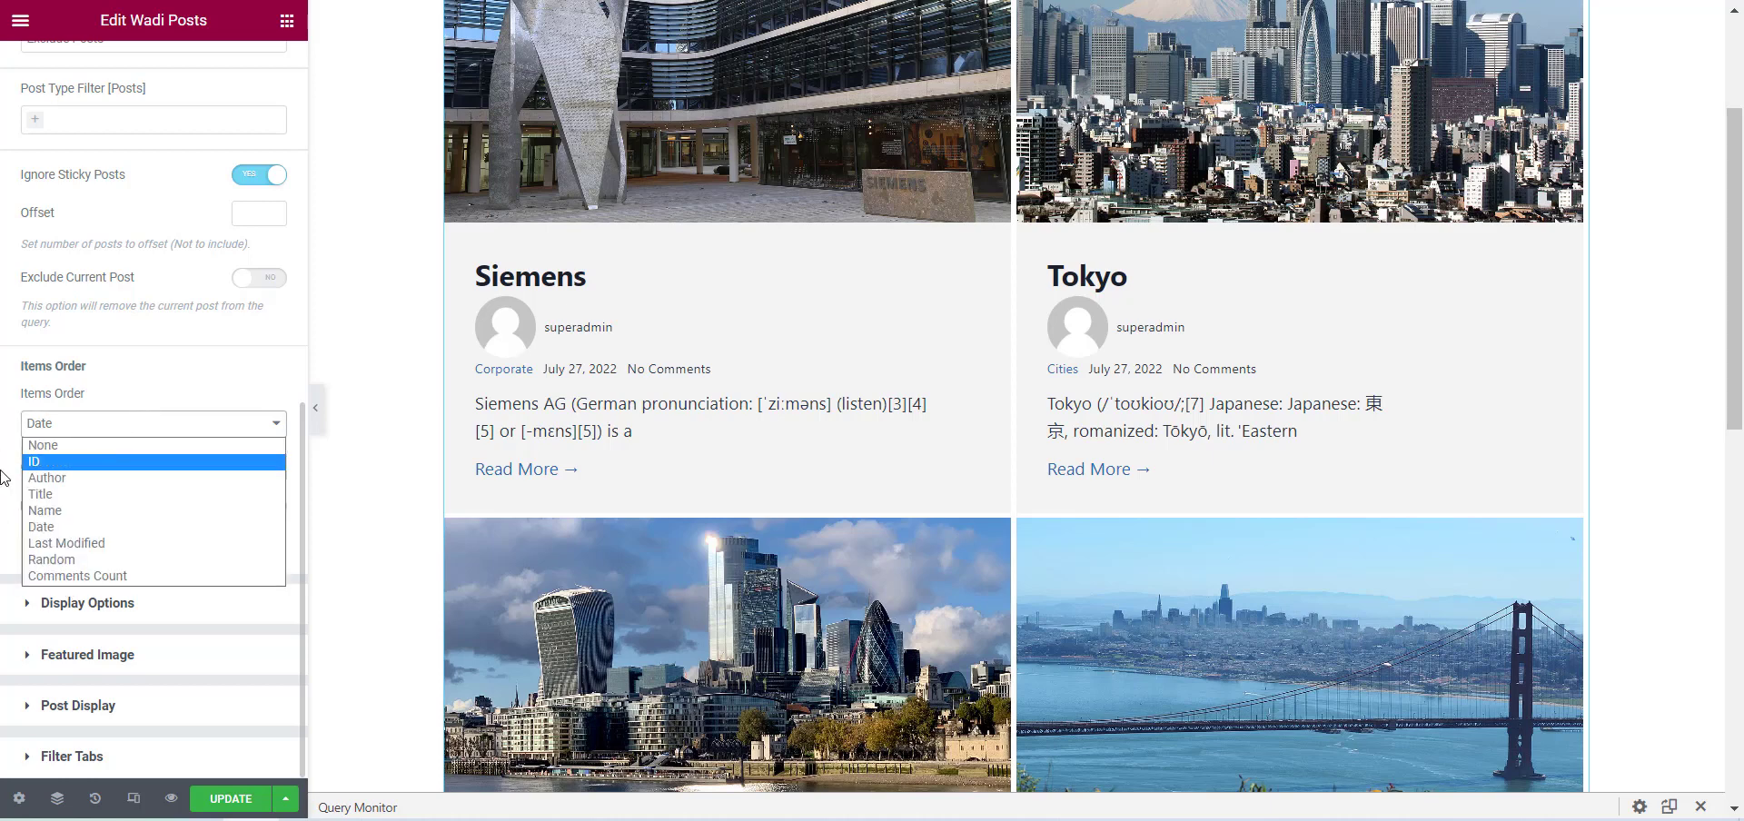
pyautogui.moveTo(3, 471); pyautogui.dragTo(33, 471)
# Set the posts order to Ascending and review the reordered posts in the preview.
pyautogui.click(208, 468)
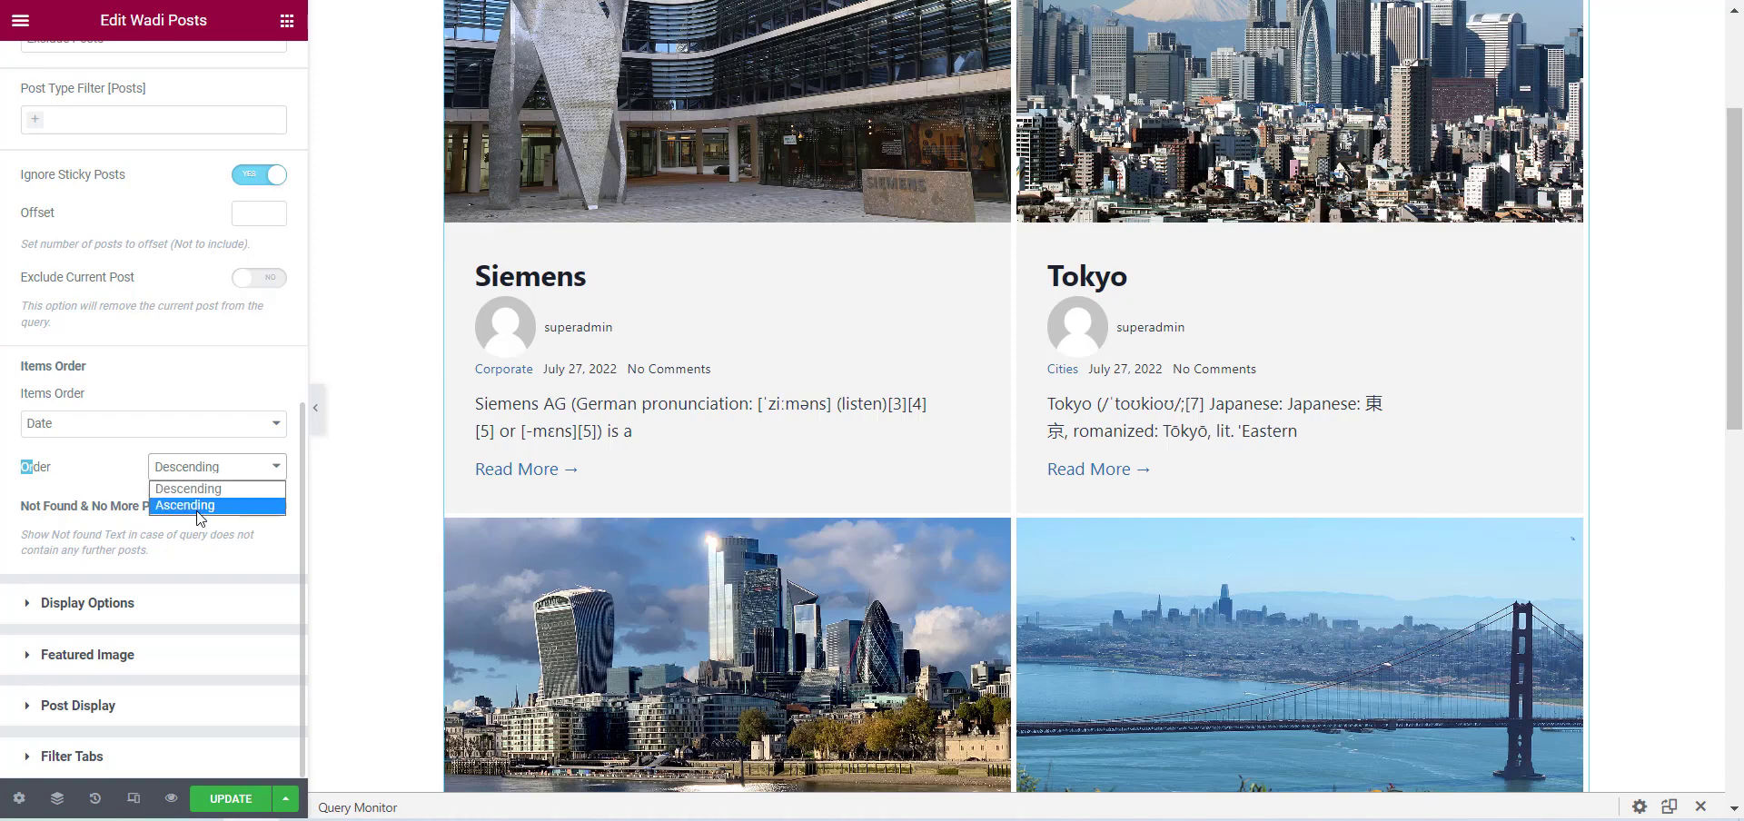
pyautogui.click(200, 506)
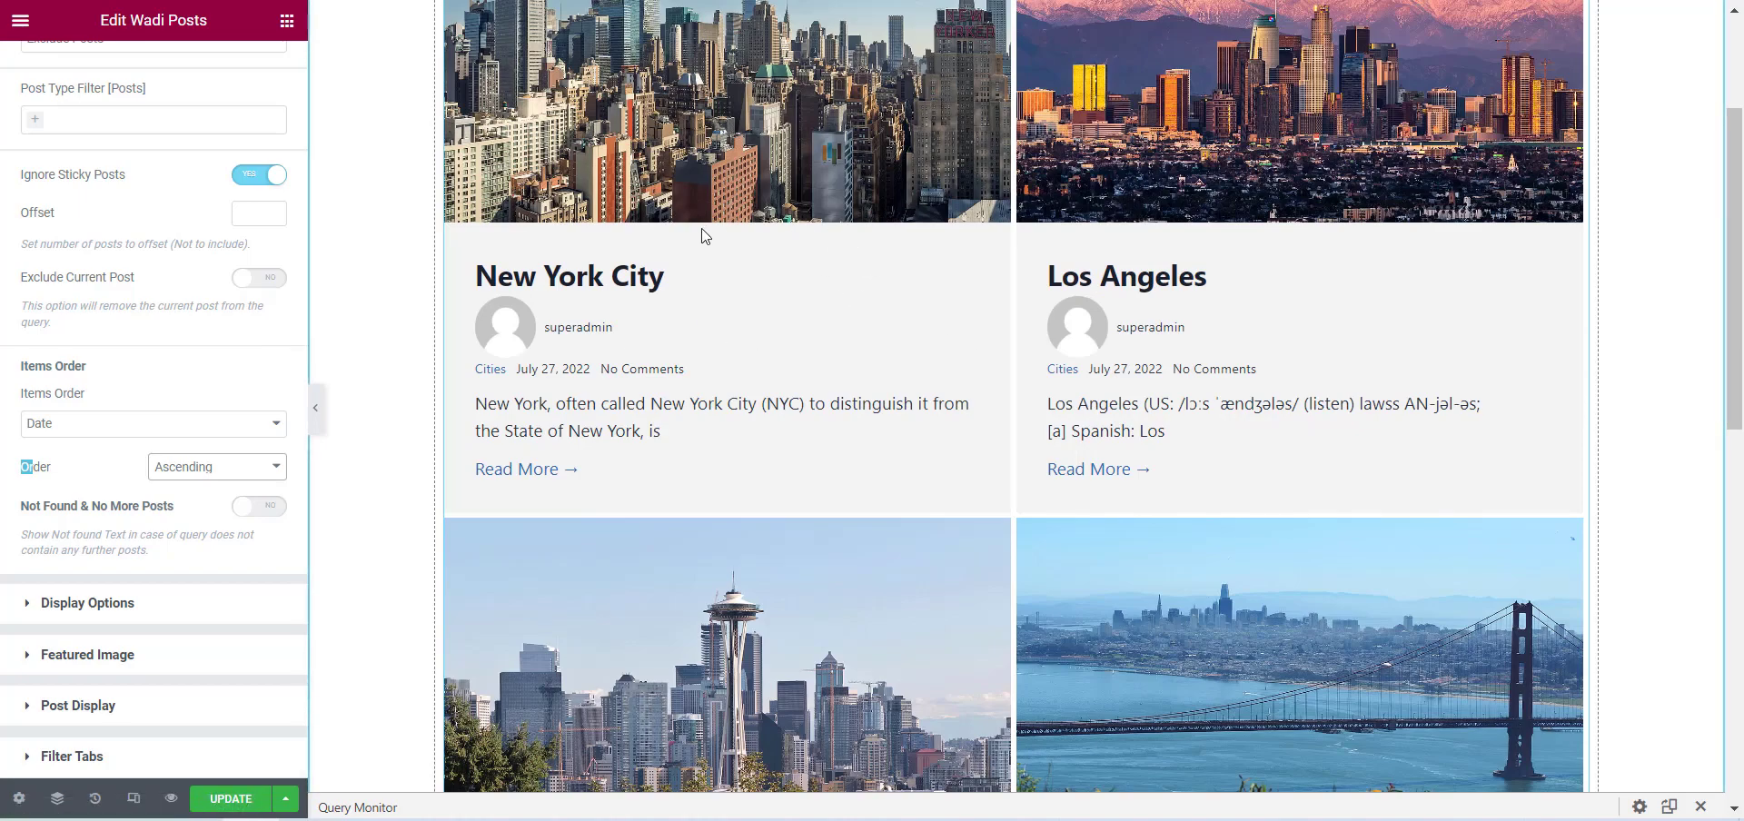
pyautogui.scroll(-8, 705, 236)
pyautogui.scroll(7, 455, 319)
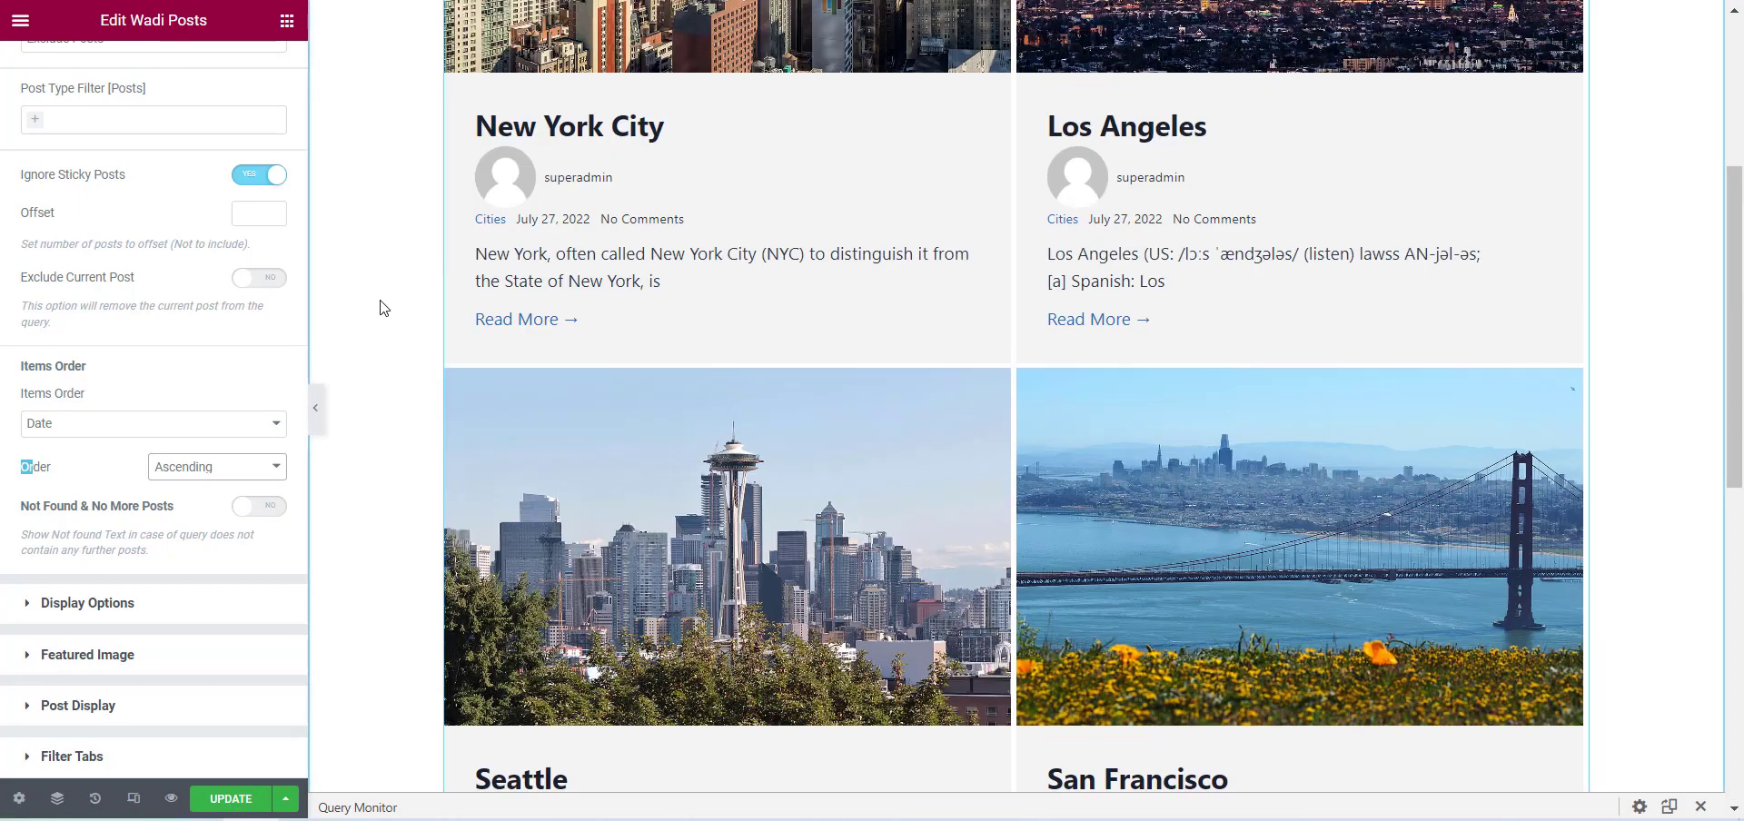
# Order the posts by Title in Descending order and check the second page of posts in the preview.
pyautogui.scroll(2, 384, 309)
pyautogui.click(229, 467)
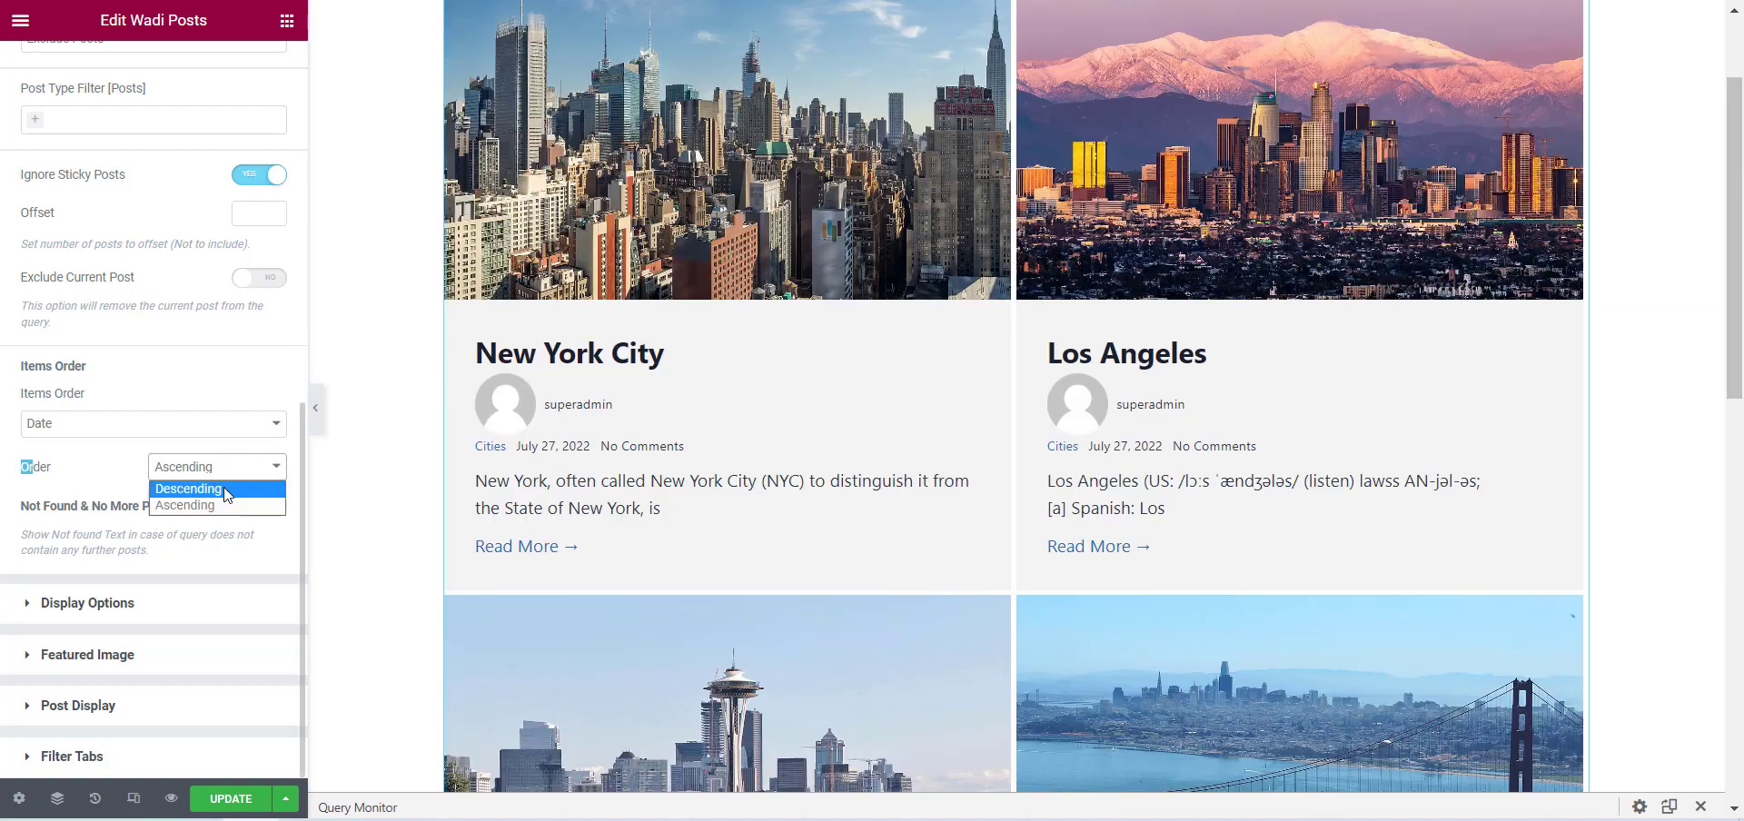
pyautogui.click(227, 491)
pyautogui.click(184, 424)
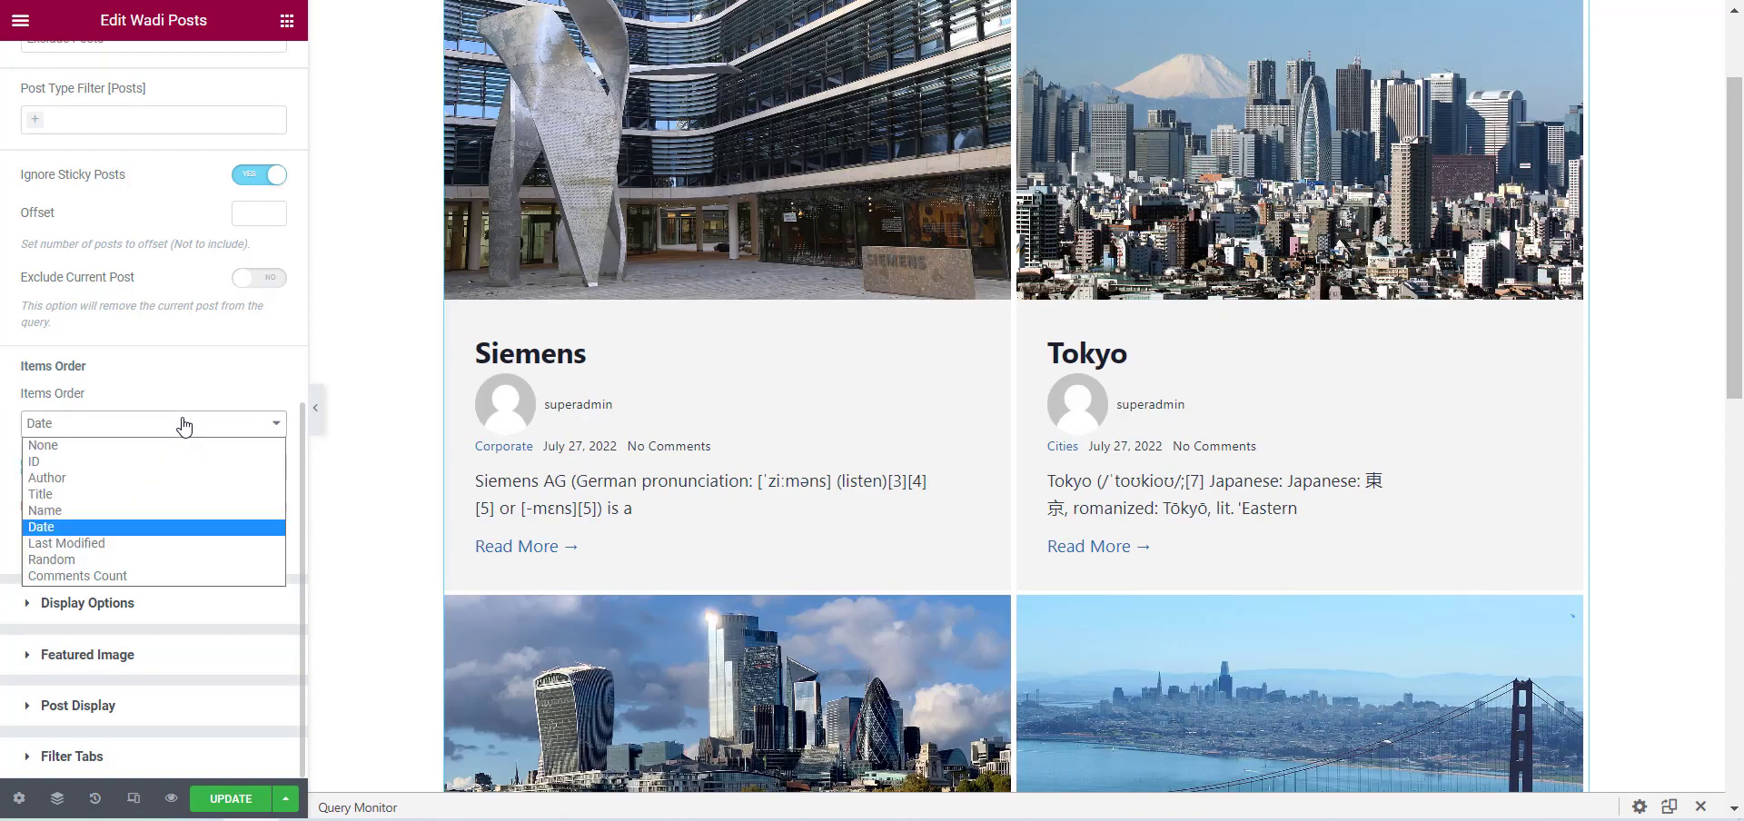
pyautogui.click(136, 502)
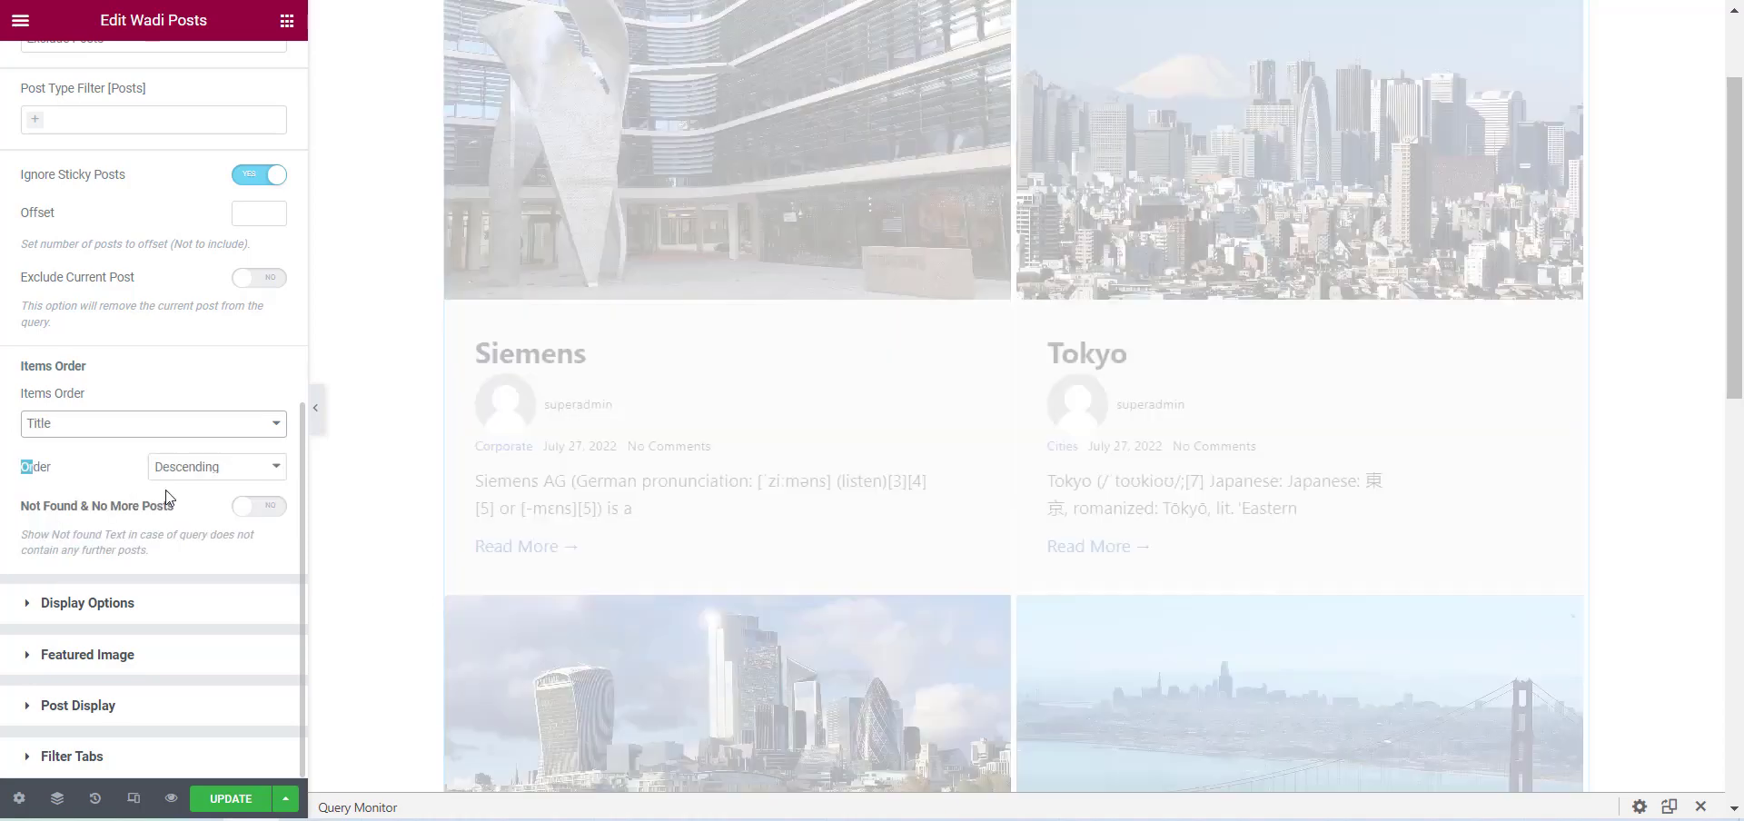
pyautogui.scroll(-8, 863, 480)
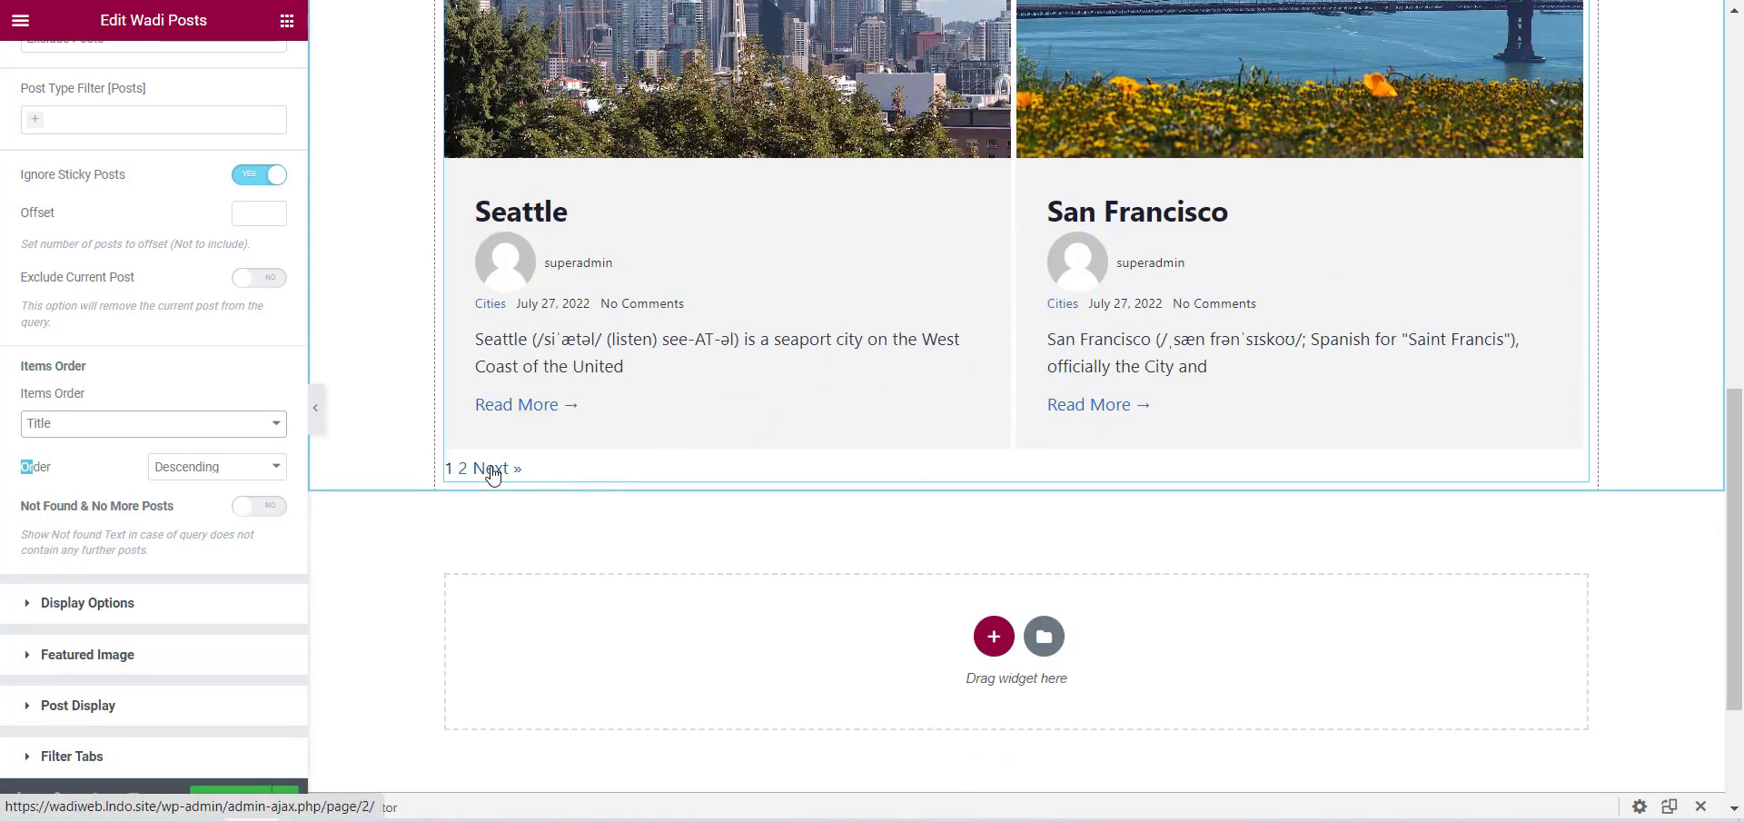
pyautogui.click(492, 469)
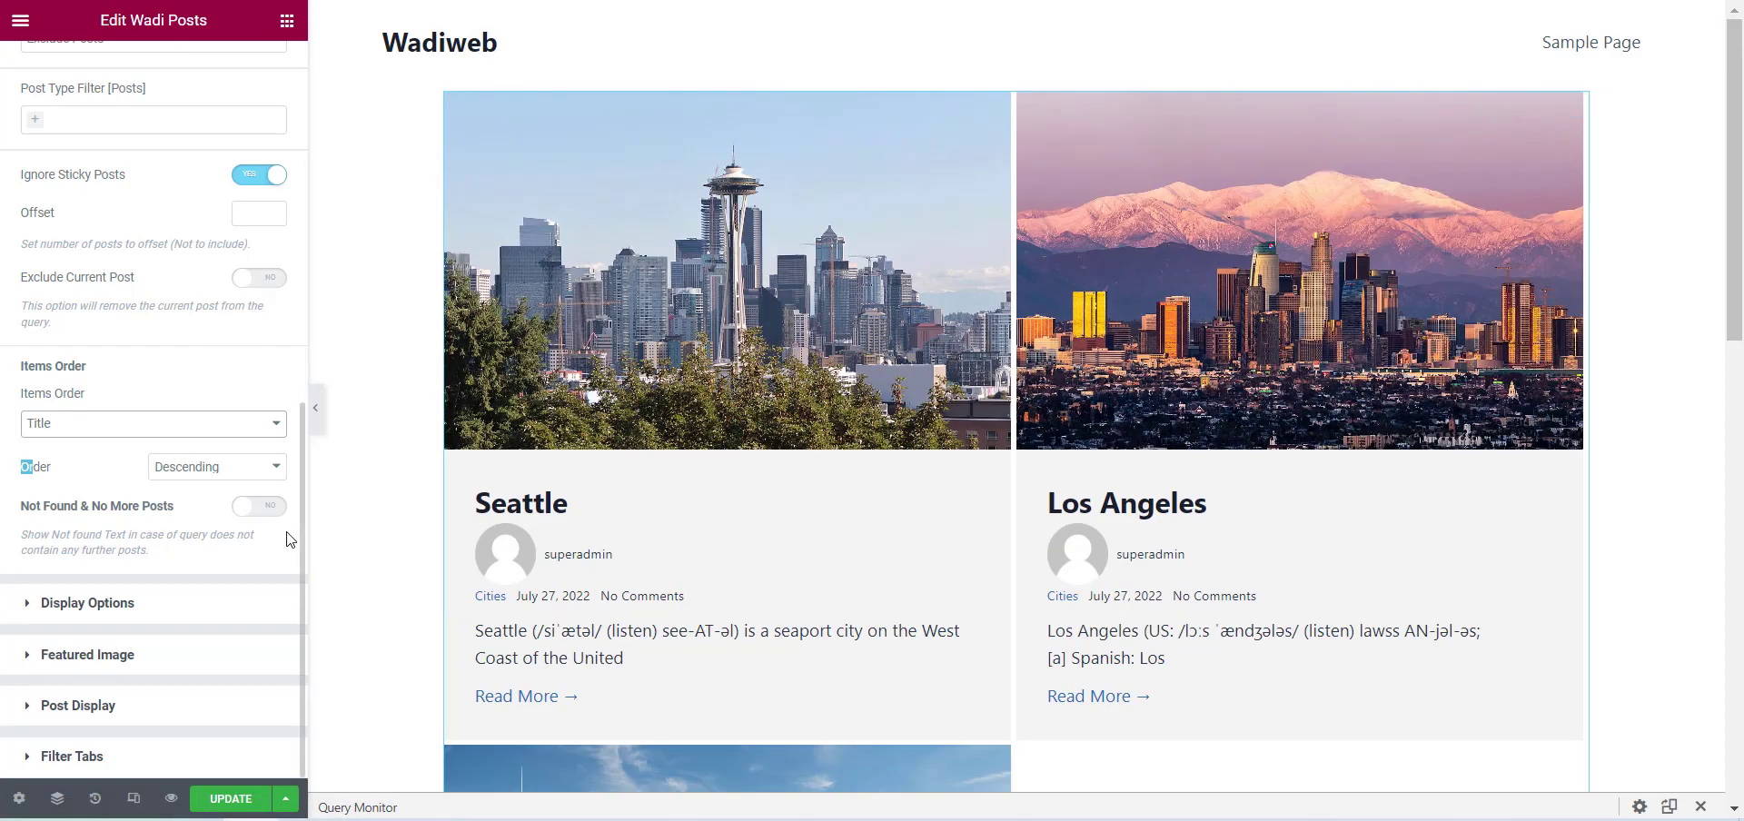
# Enable the Not Found & No More Posts option and review its text and search box settings.
pyautogui.click(195, 526)
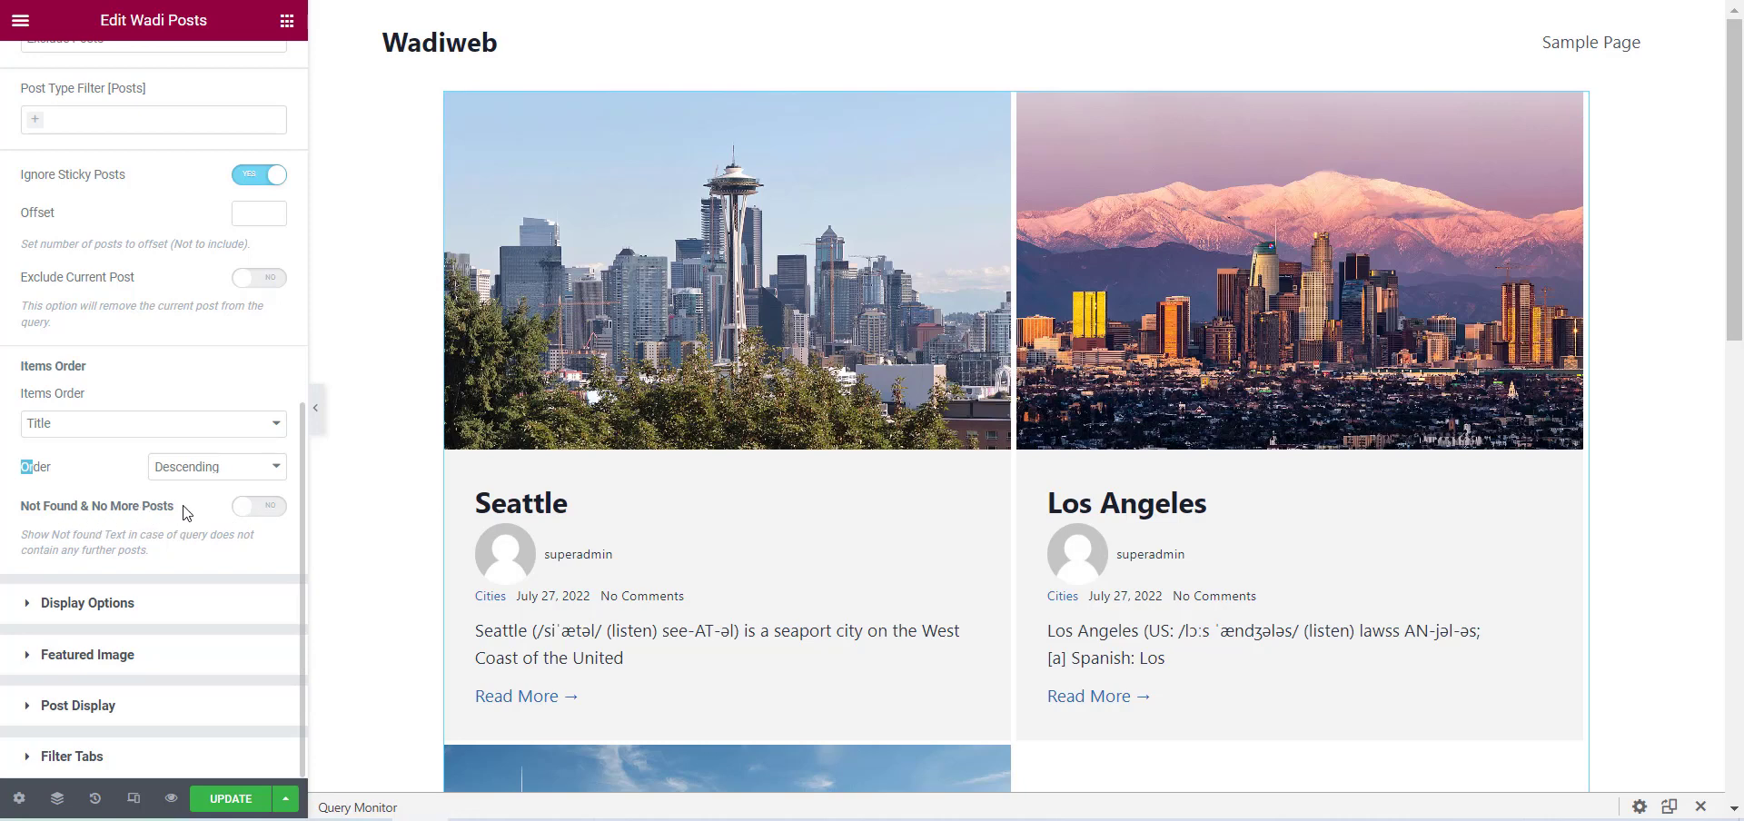
pyautogui.click(270, 506)
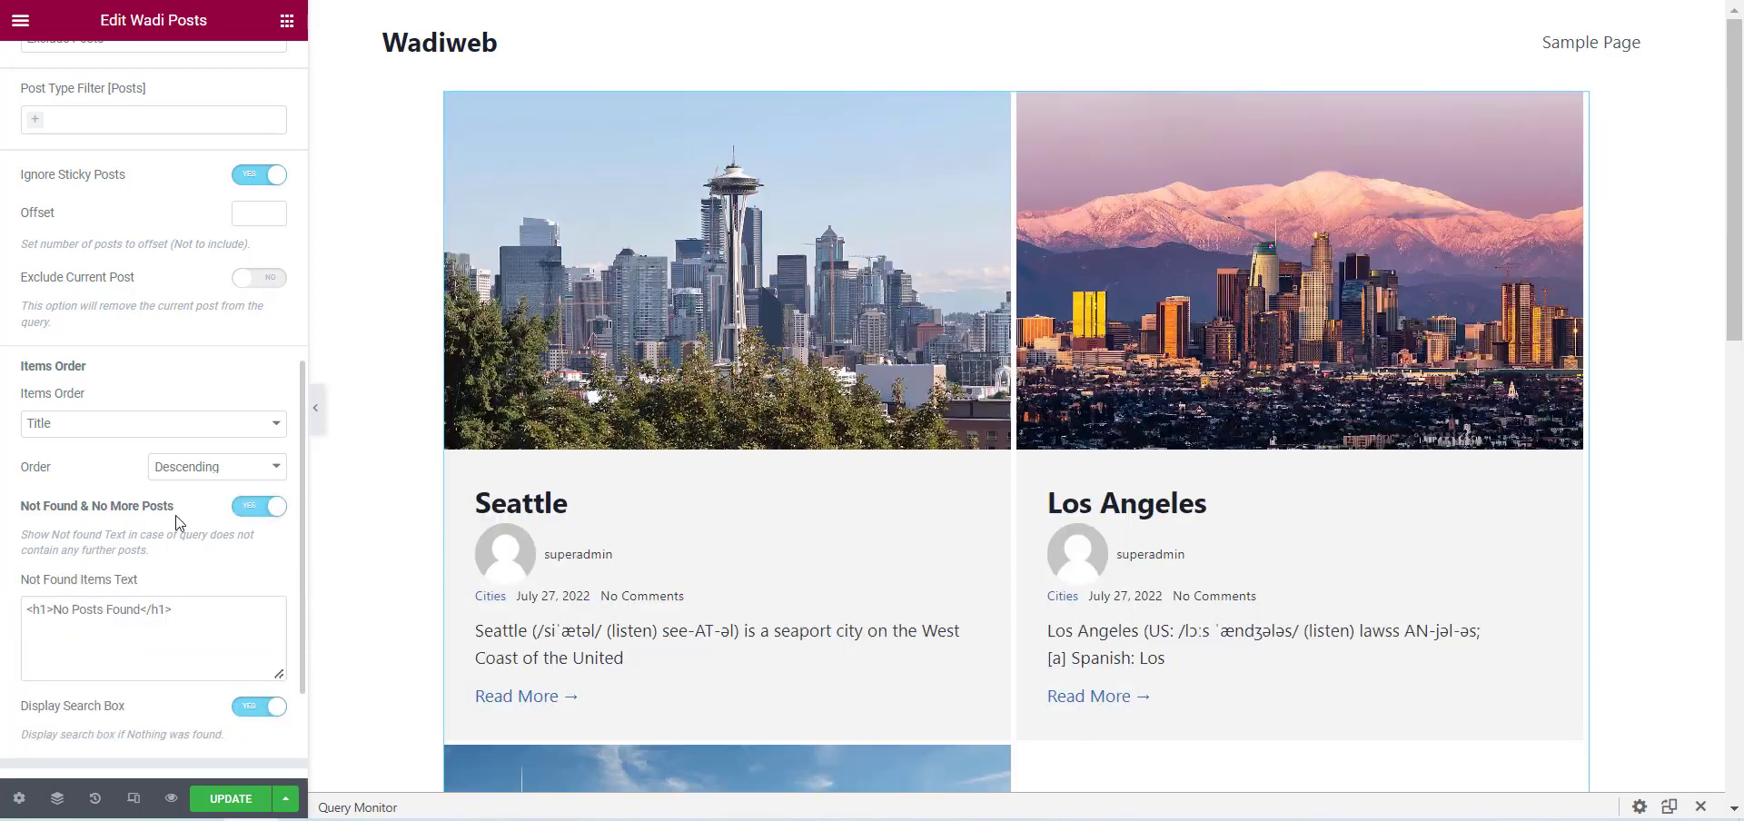
pyautogui.scroll(-2, 181, 520)
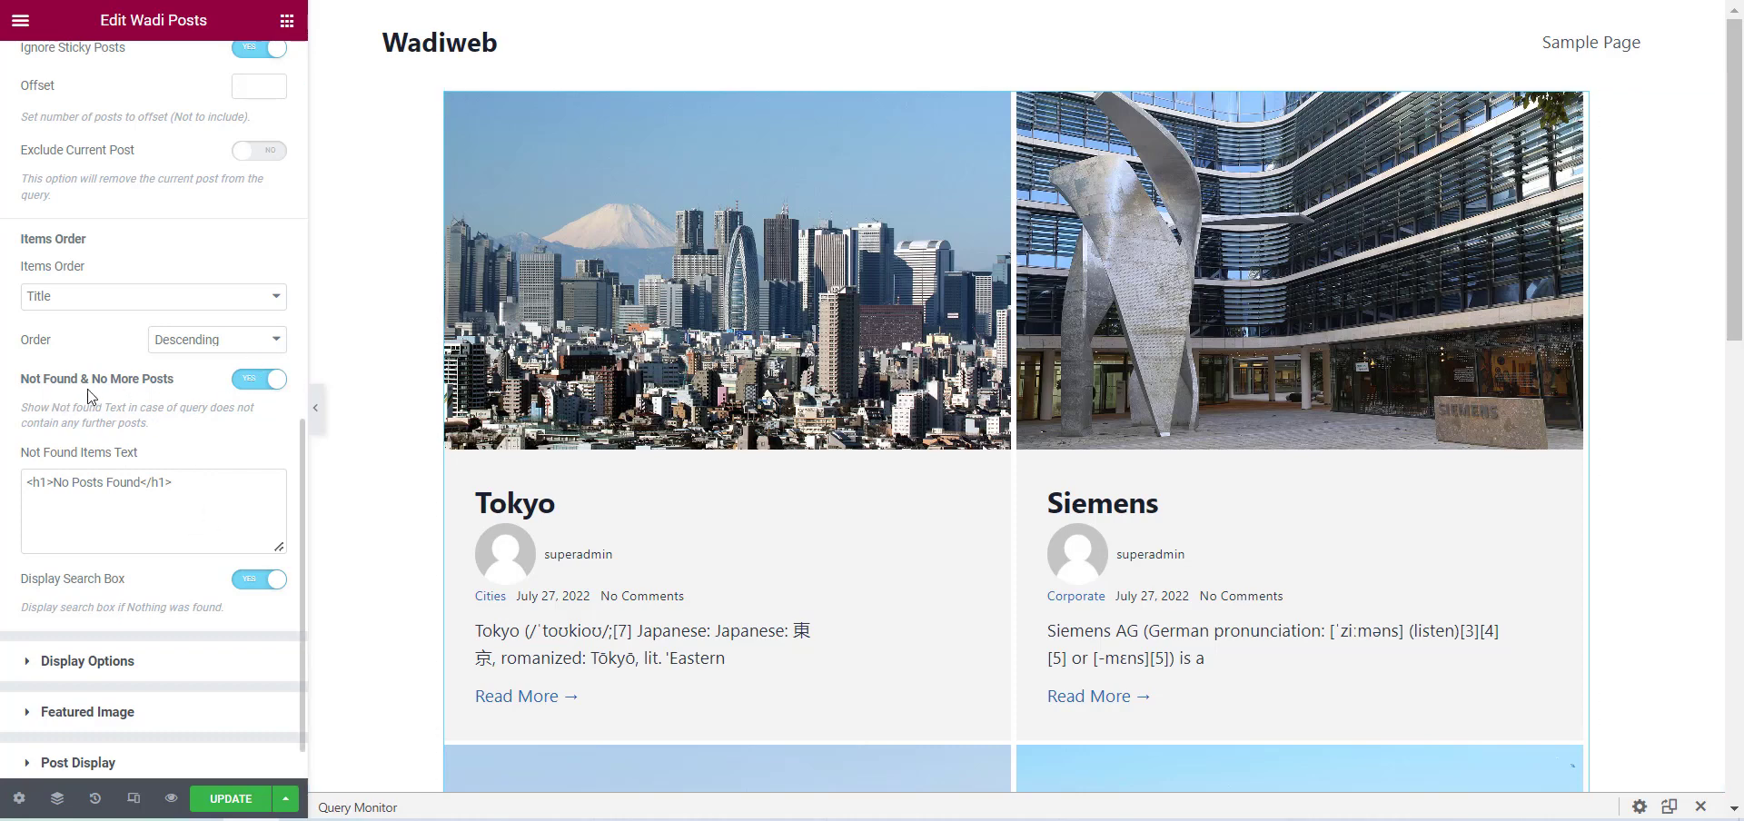
# Set the author filter rule to Exclude Author and add superadmin to the authors filter.
pyautogui.scroll(4, 182, 472)
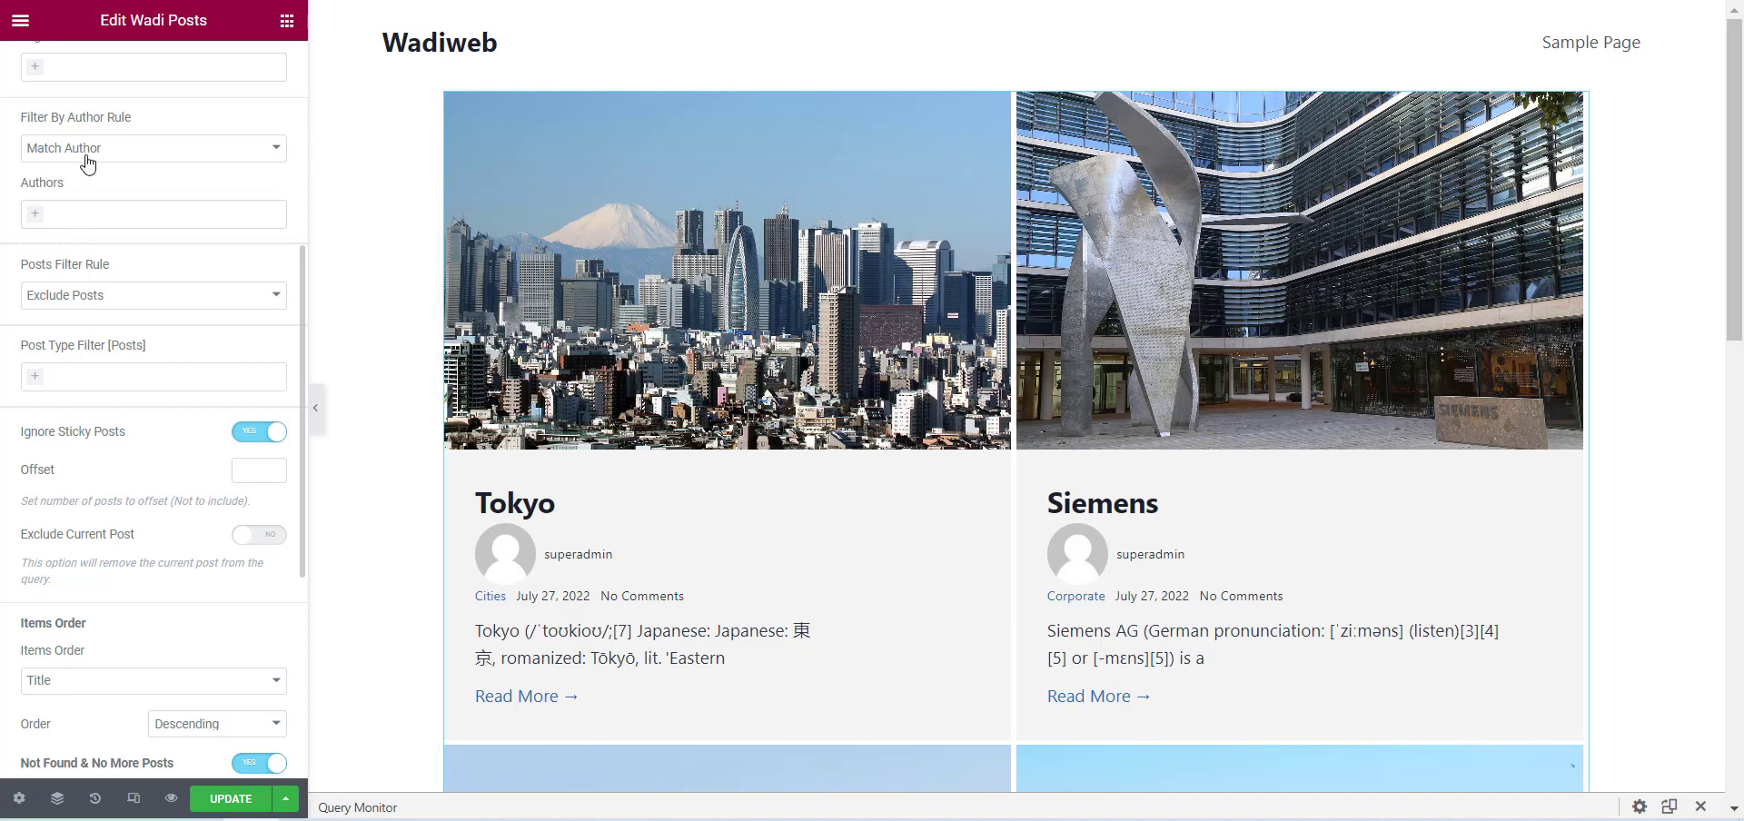
pyautogui.click(87, 162)
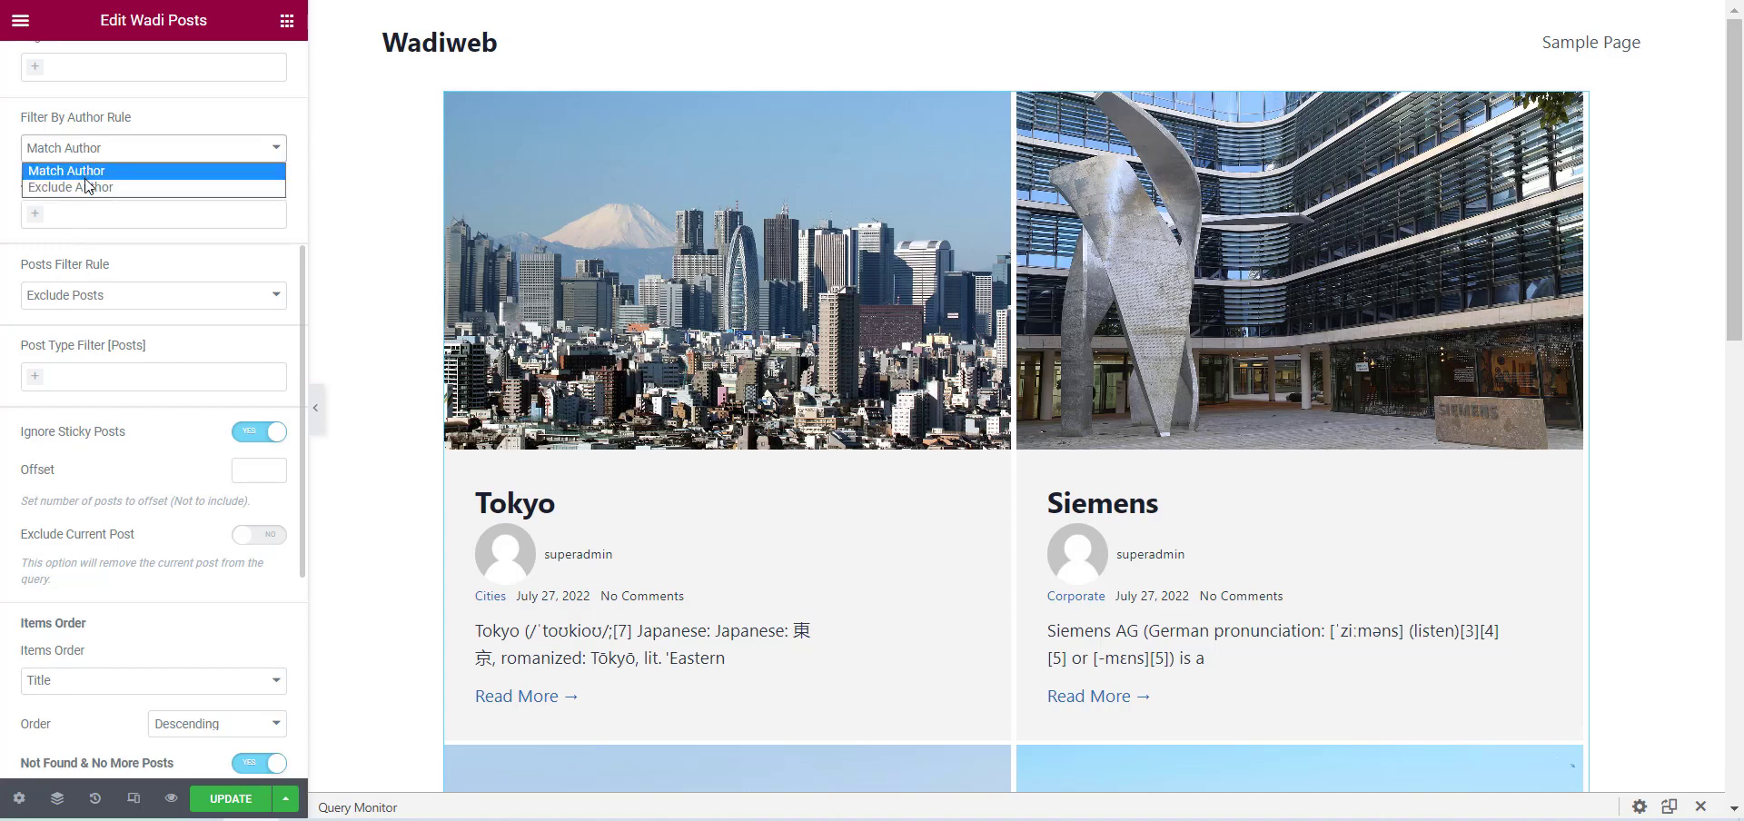
pyautogui.click(85, 186)
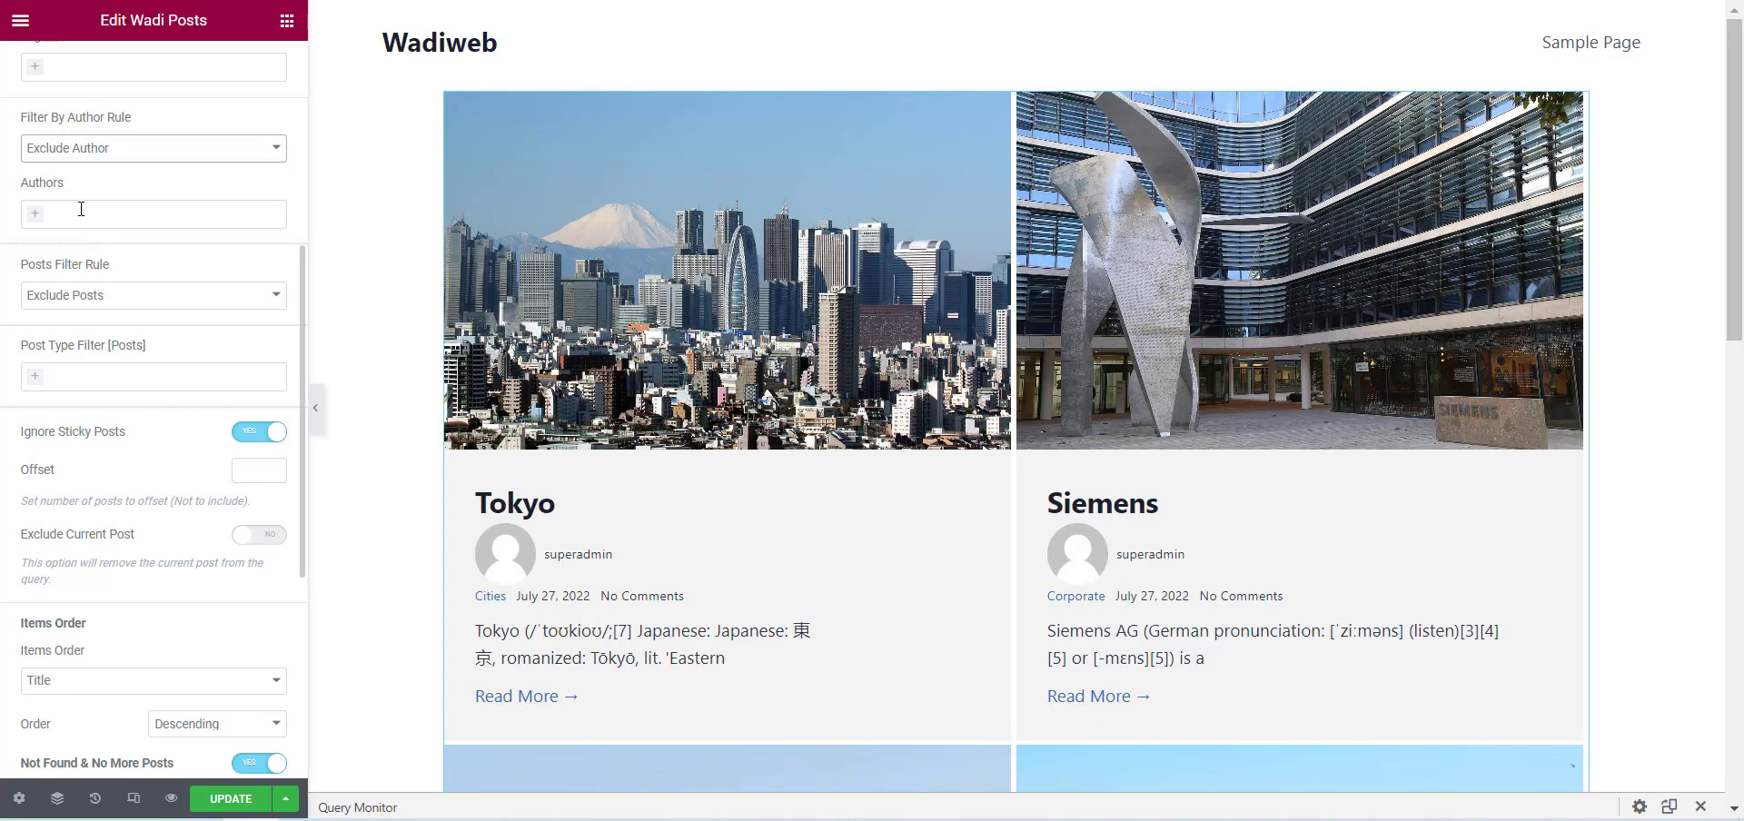
pyautogui.click(81, 209)
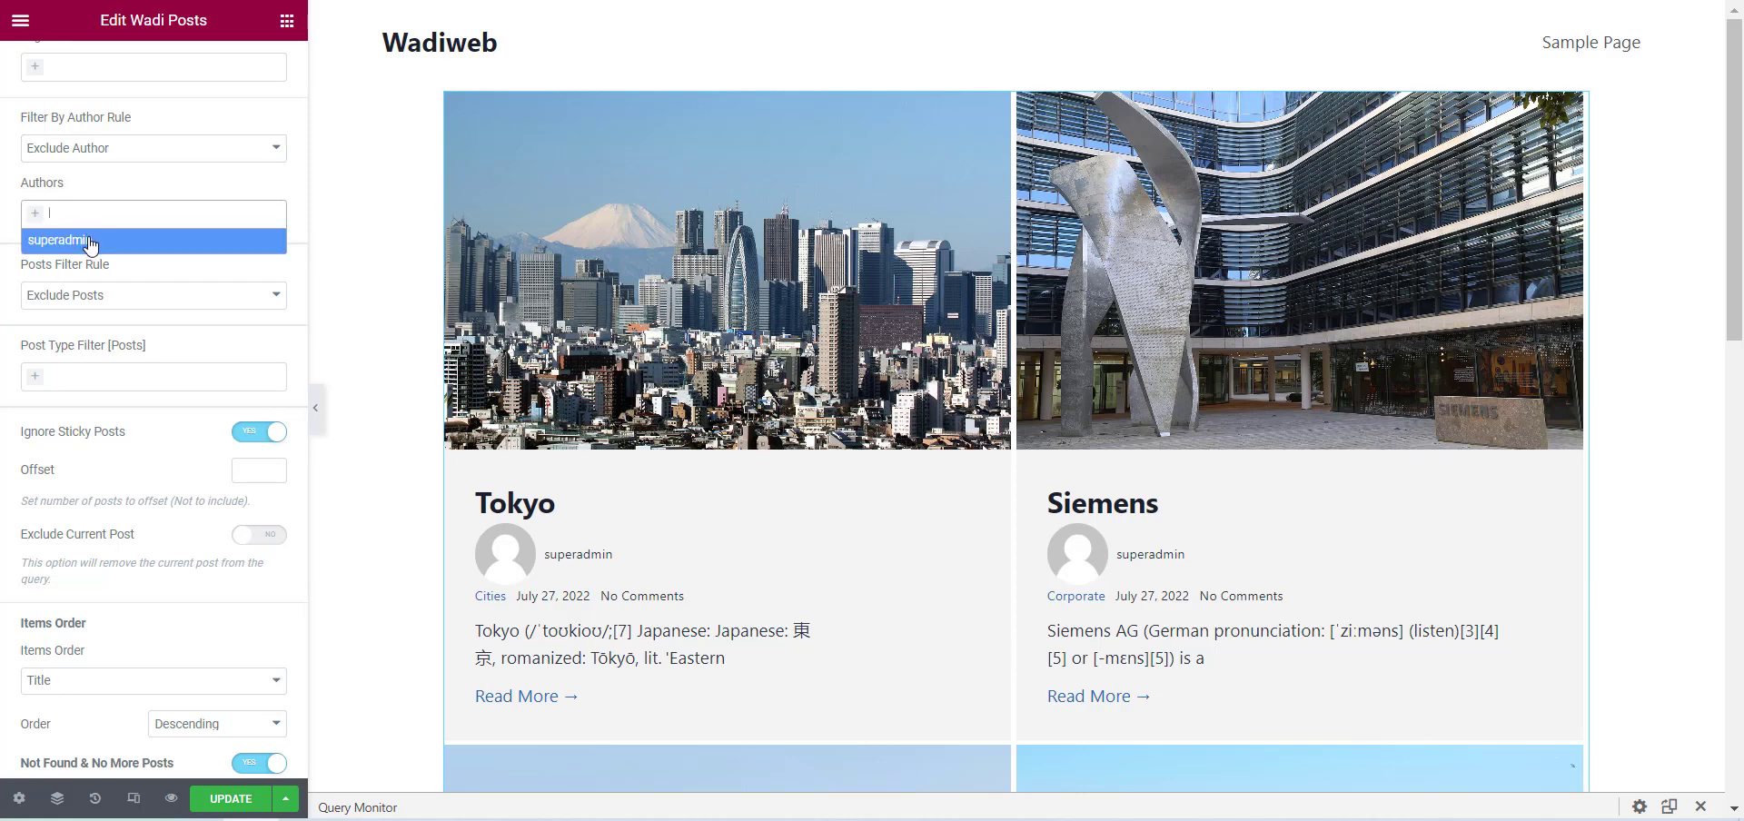
pyautogui.click(91, 241)
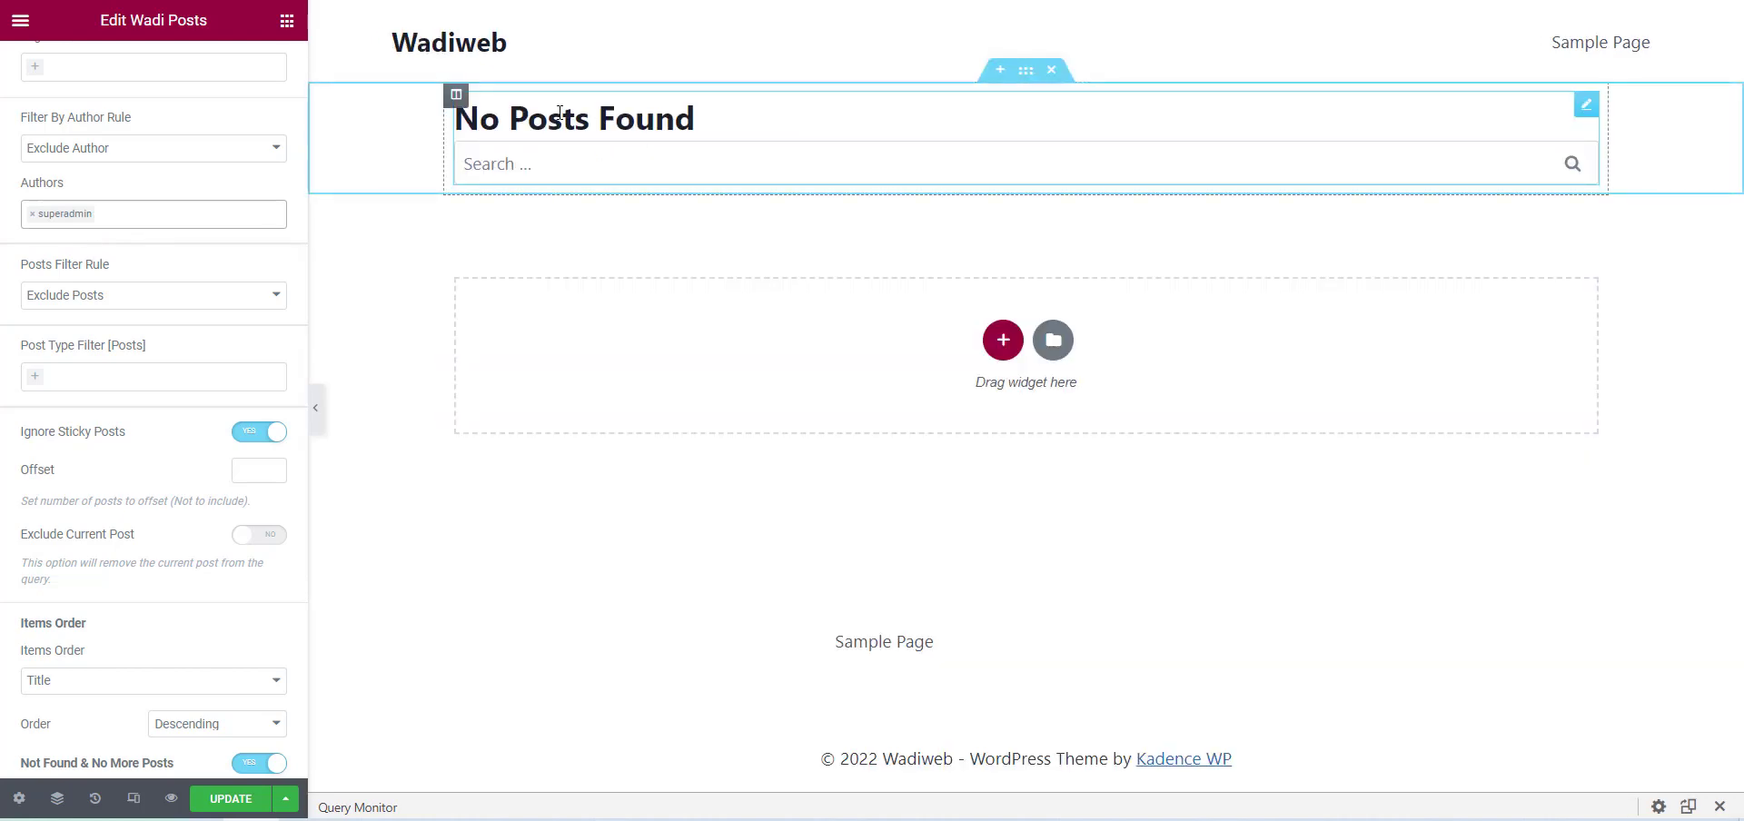
# Try the not-found result without its search box, then enable Display Search Box again.
pyautogui.scroll(-3, 133, 618)
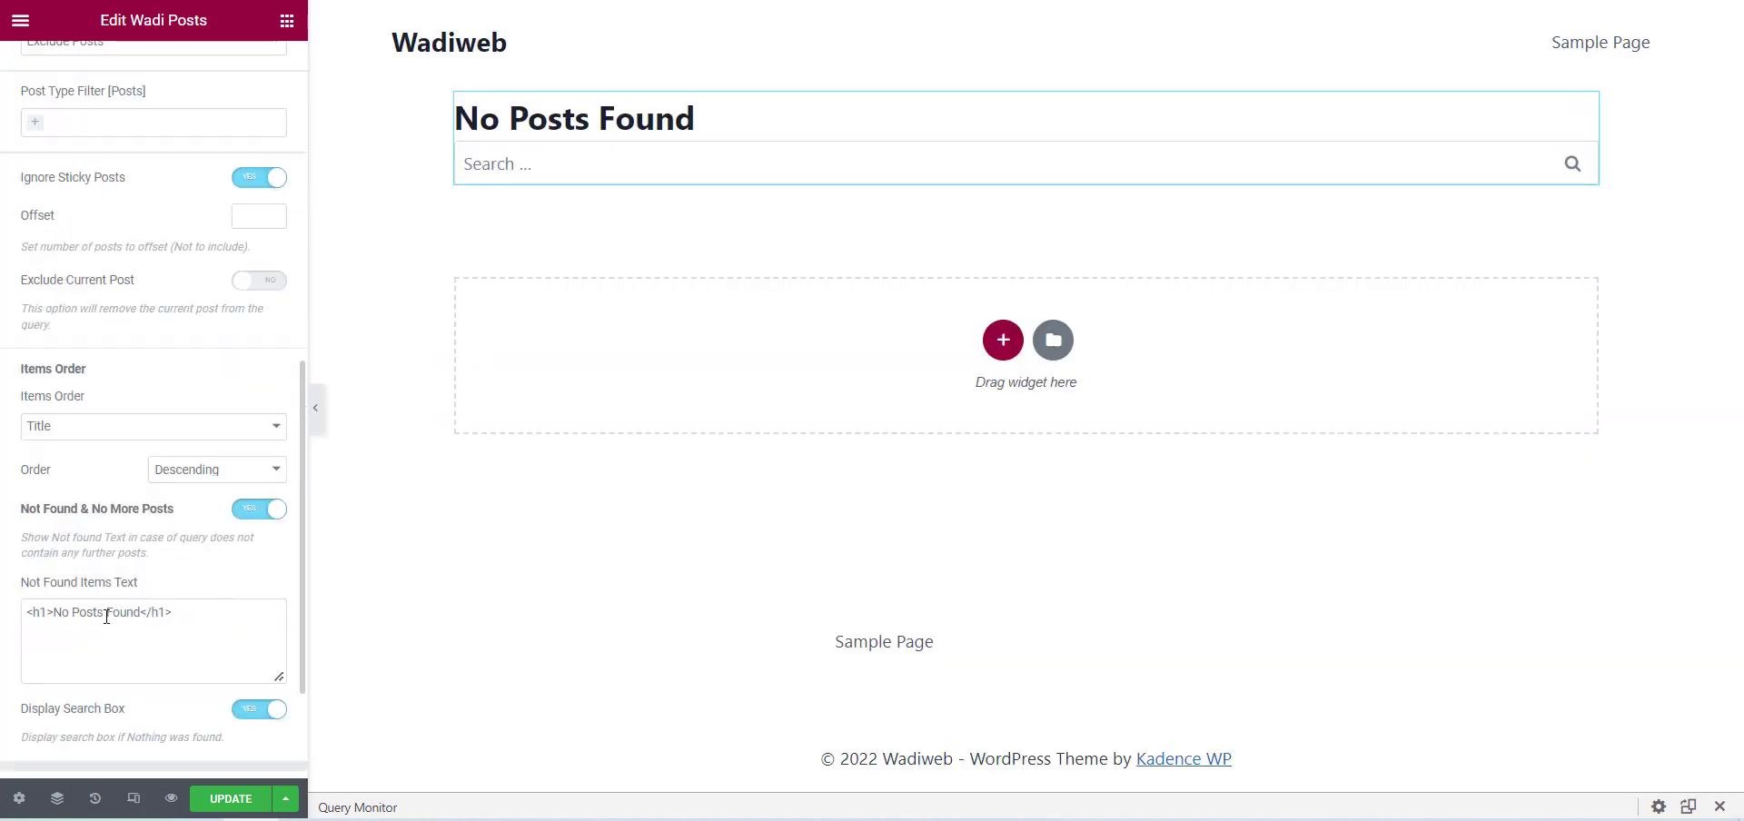
pyautogui.scroll(-2, 136, 615)
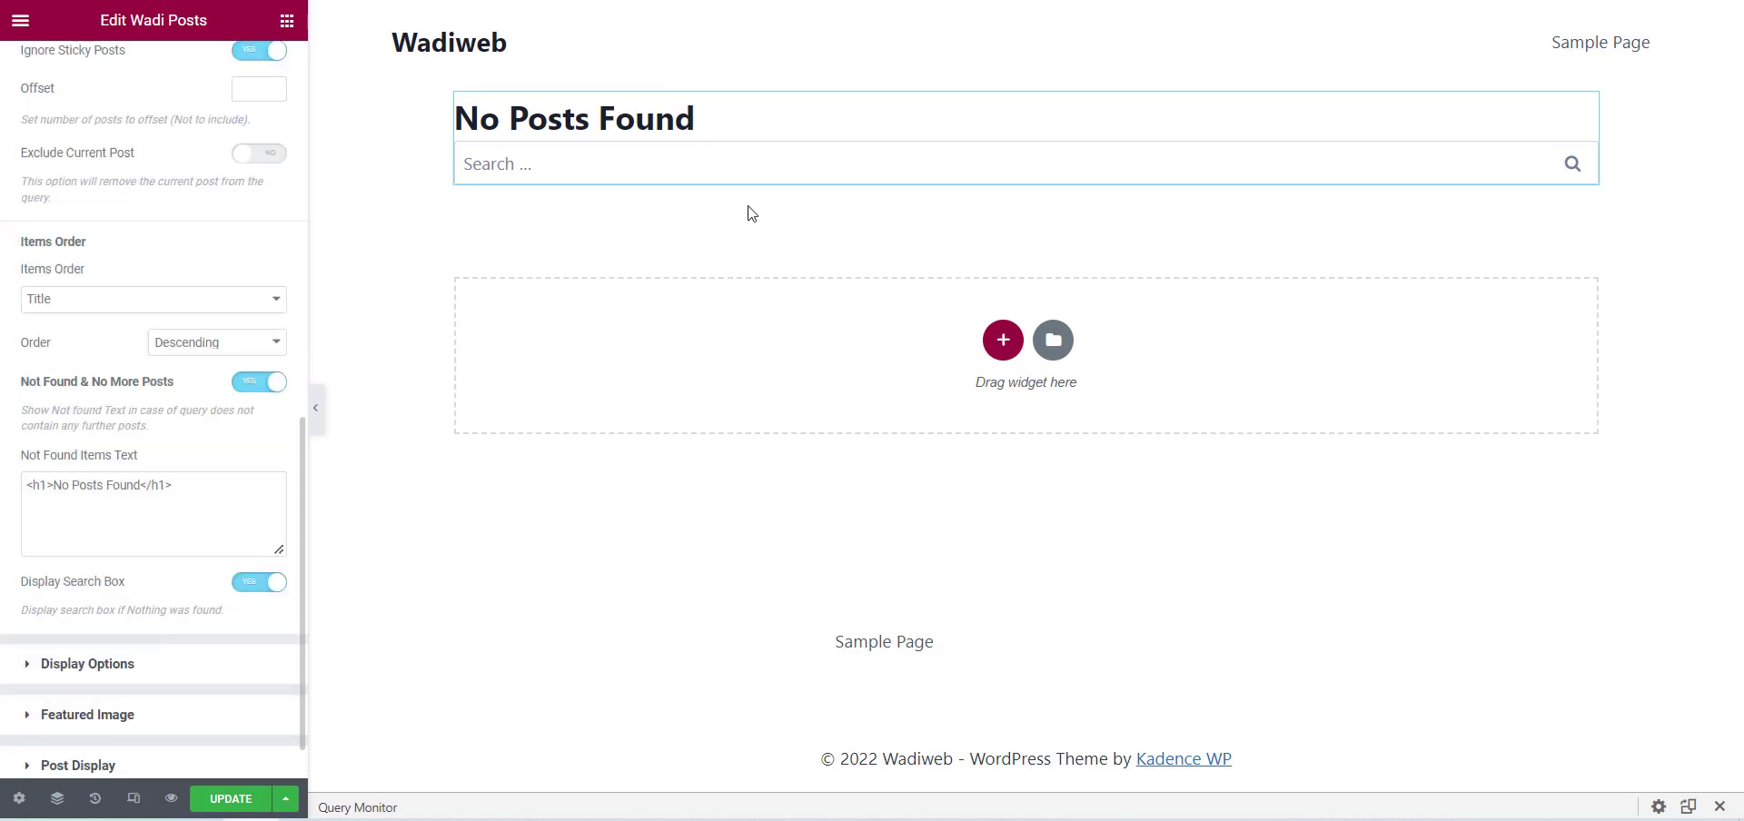
pyautogui.click(266, 589)
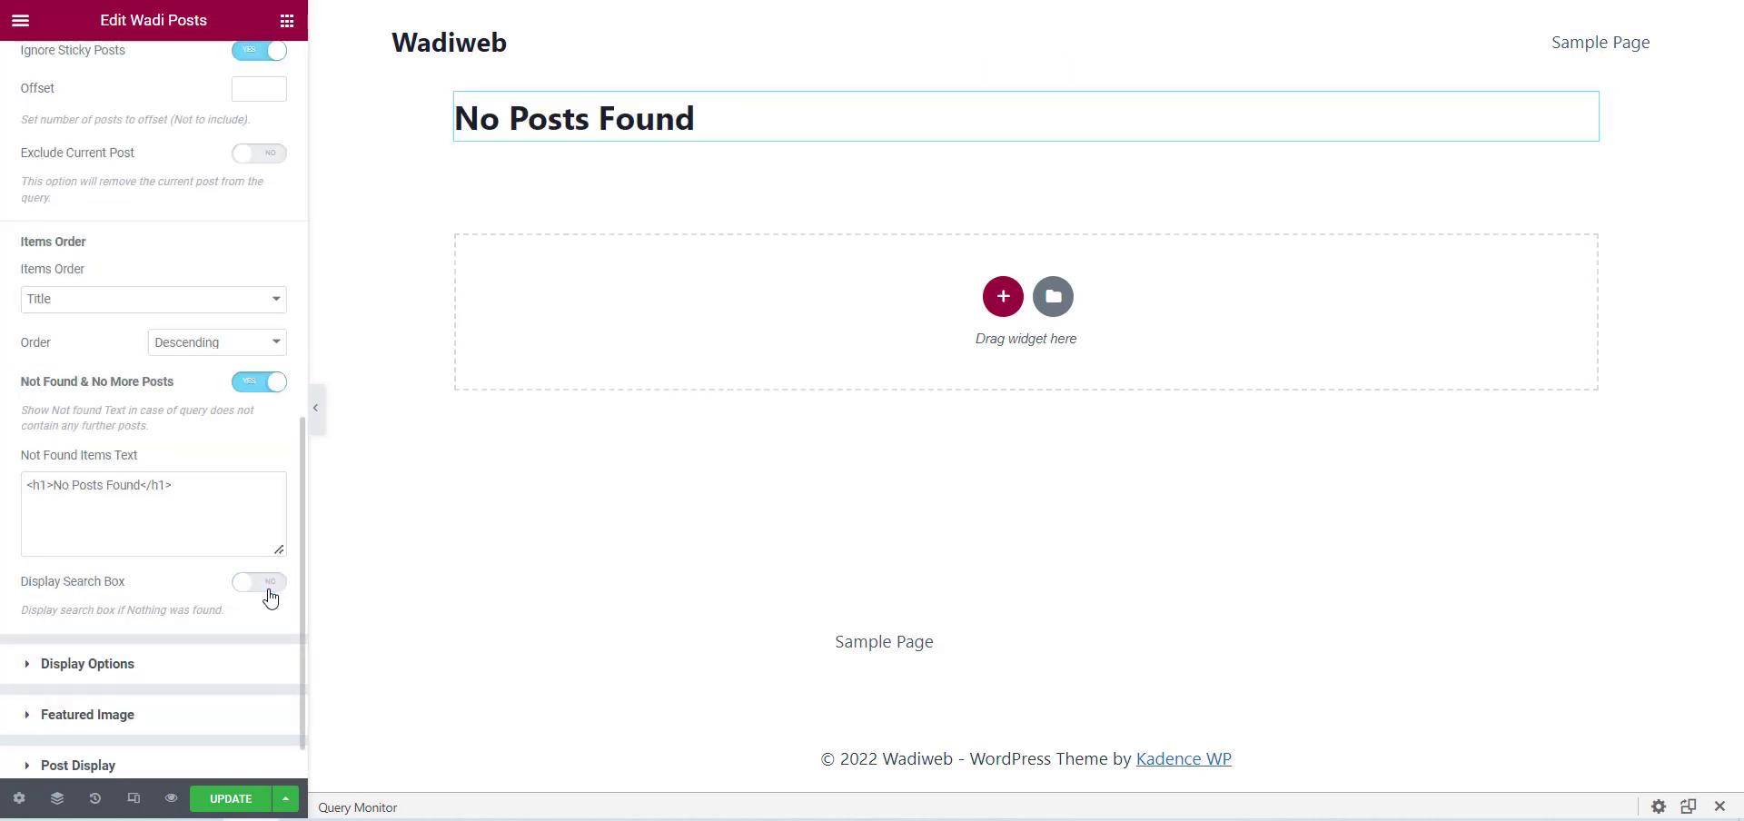
pyautogui.click(269, 590)
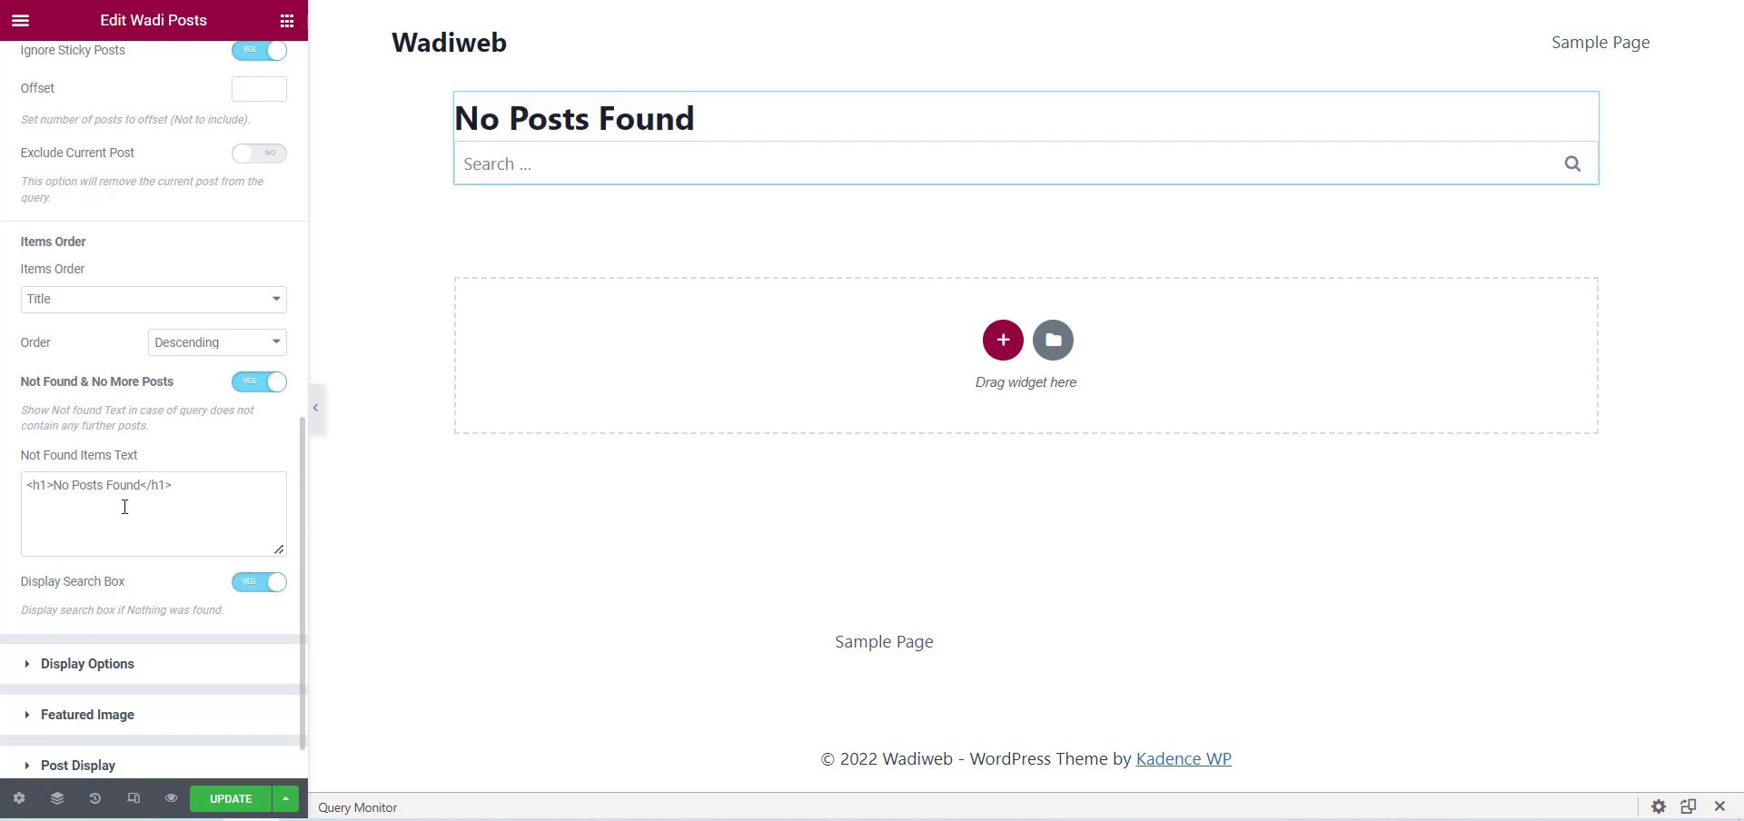
# Try extending the Not Found Items Text heading with ", Sorry try later" and delete the added words.
pyautogui.click(141, 484)
pyautogui.write('Found')
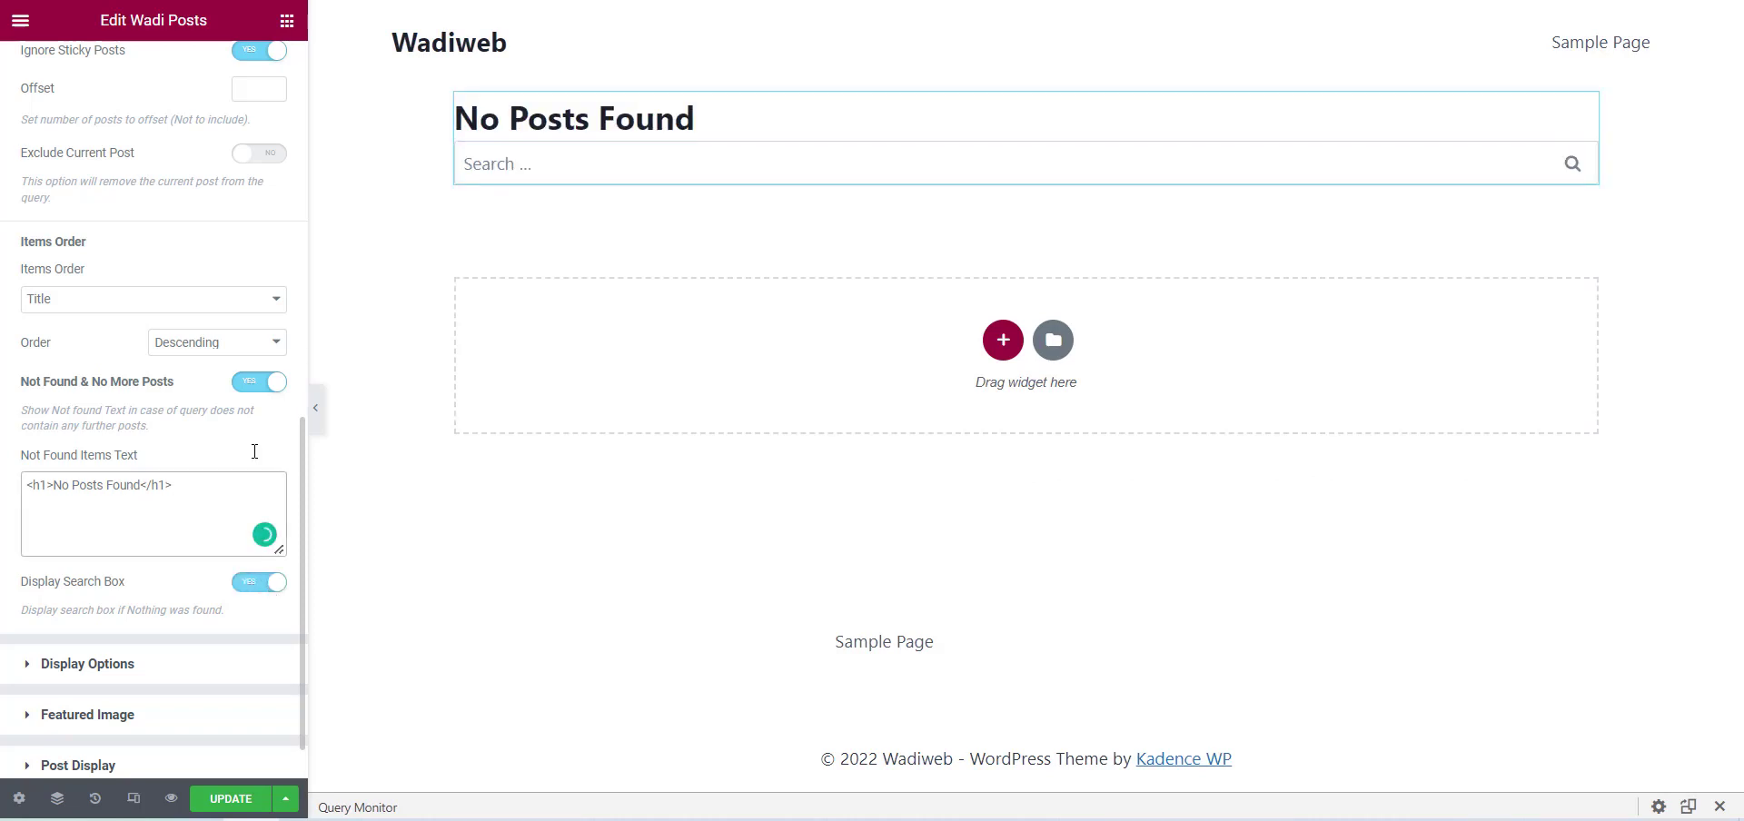
pyautogui.write(', Sorry try ')
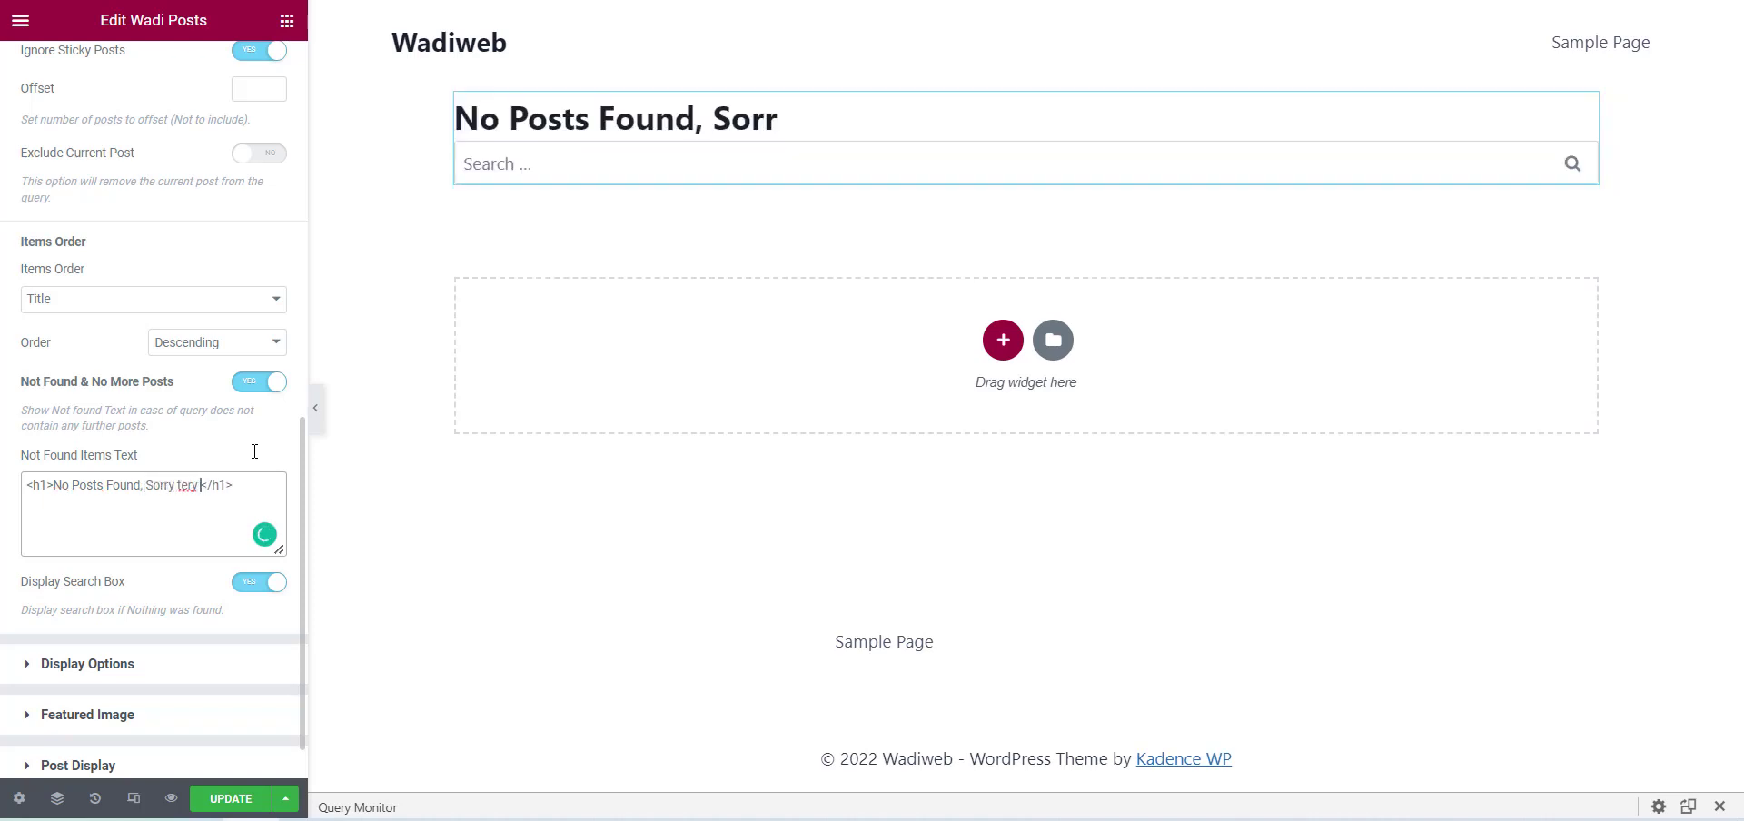
pyautogui.write('later')
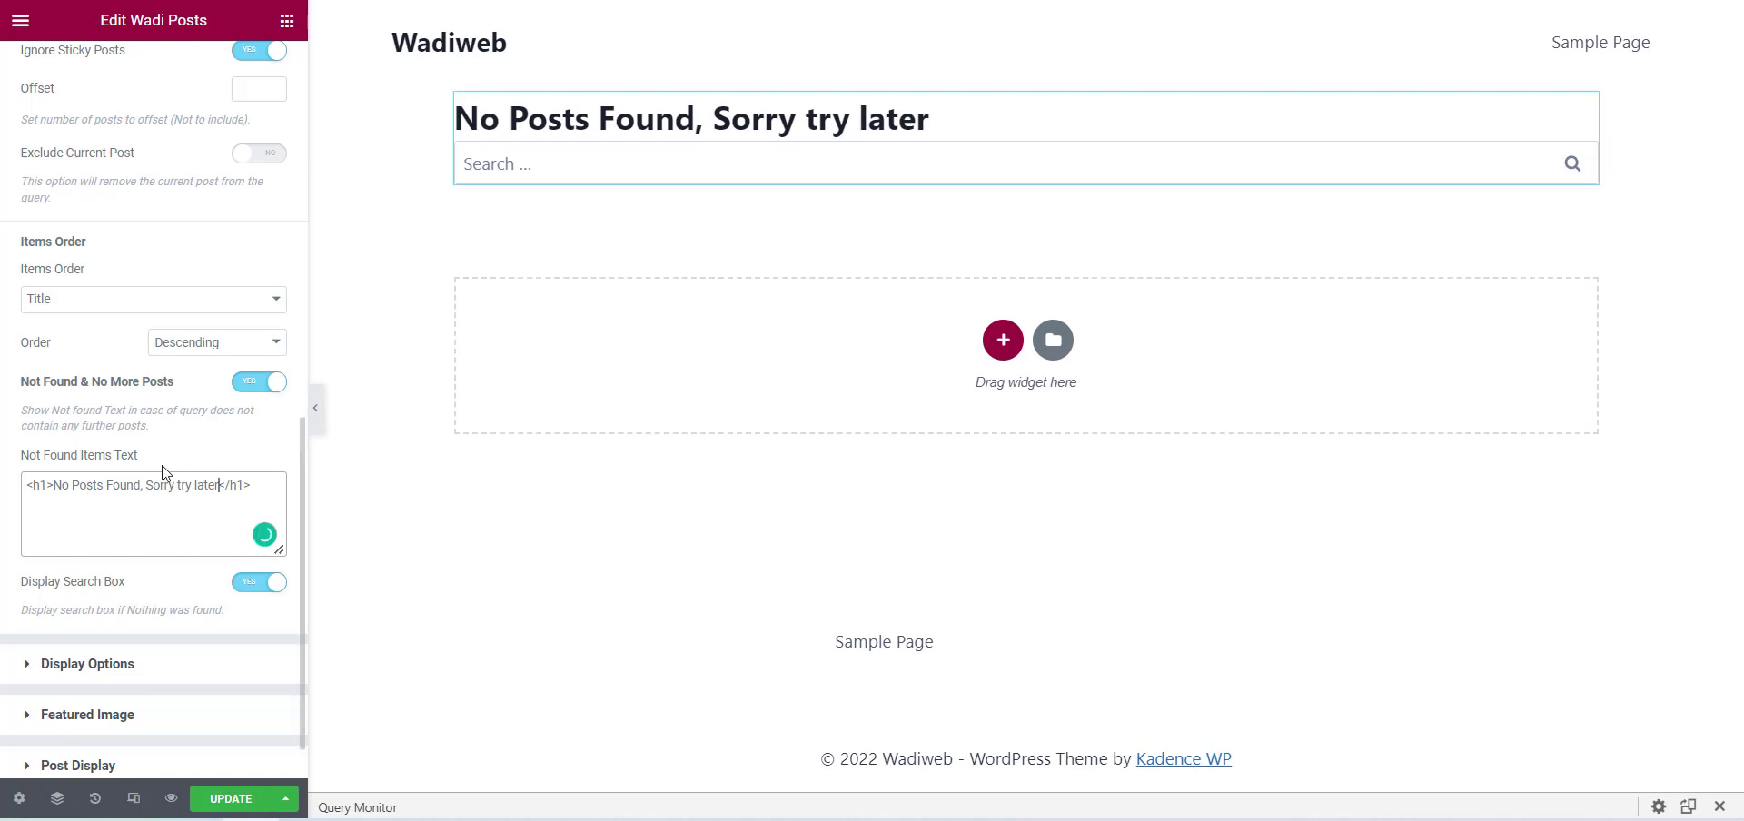
pyautogui.hotkey('ctrl', 'shift', 'Left')
pyautogui.hotkey('ctrl', 'shift', 'Left')
pyautogui.hotkey('ctrl', 'shift', 'Left')
pyautogui.press('BackSpace')
pyautogui.press('BackSpace')
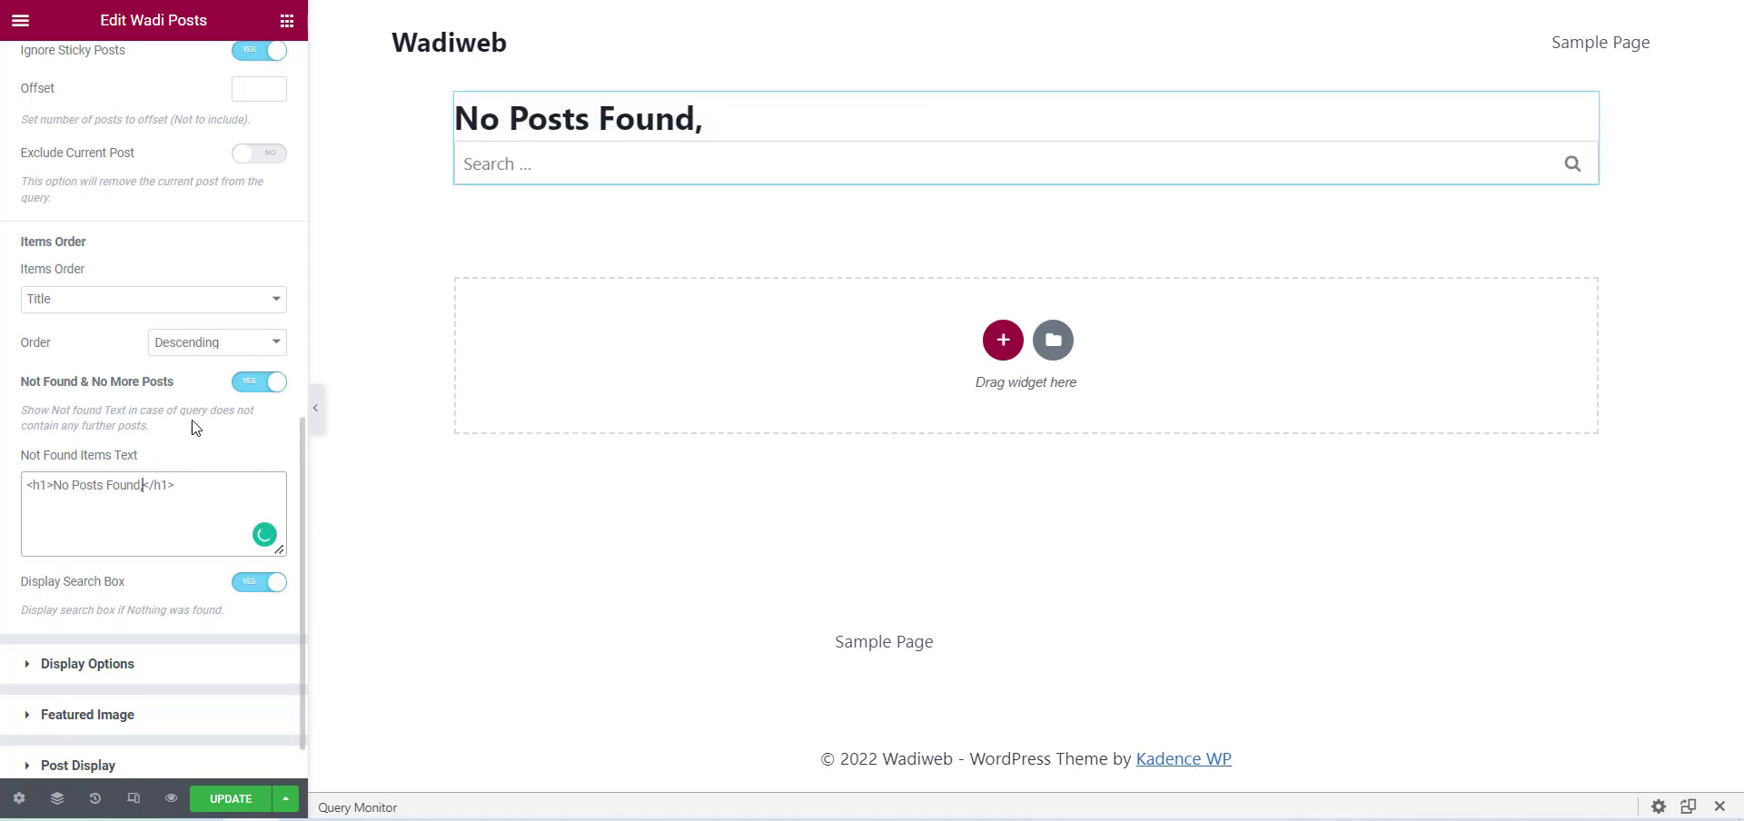
# Disable the Not Found & No More Posts option and remove superadmin from the query's authors filter.
pyautogui.click(267, 388)
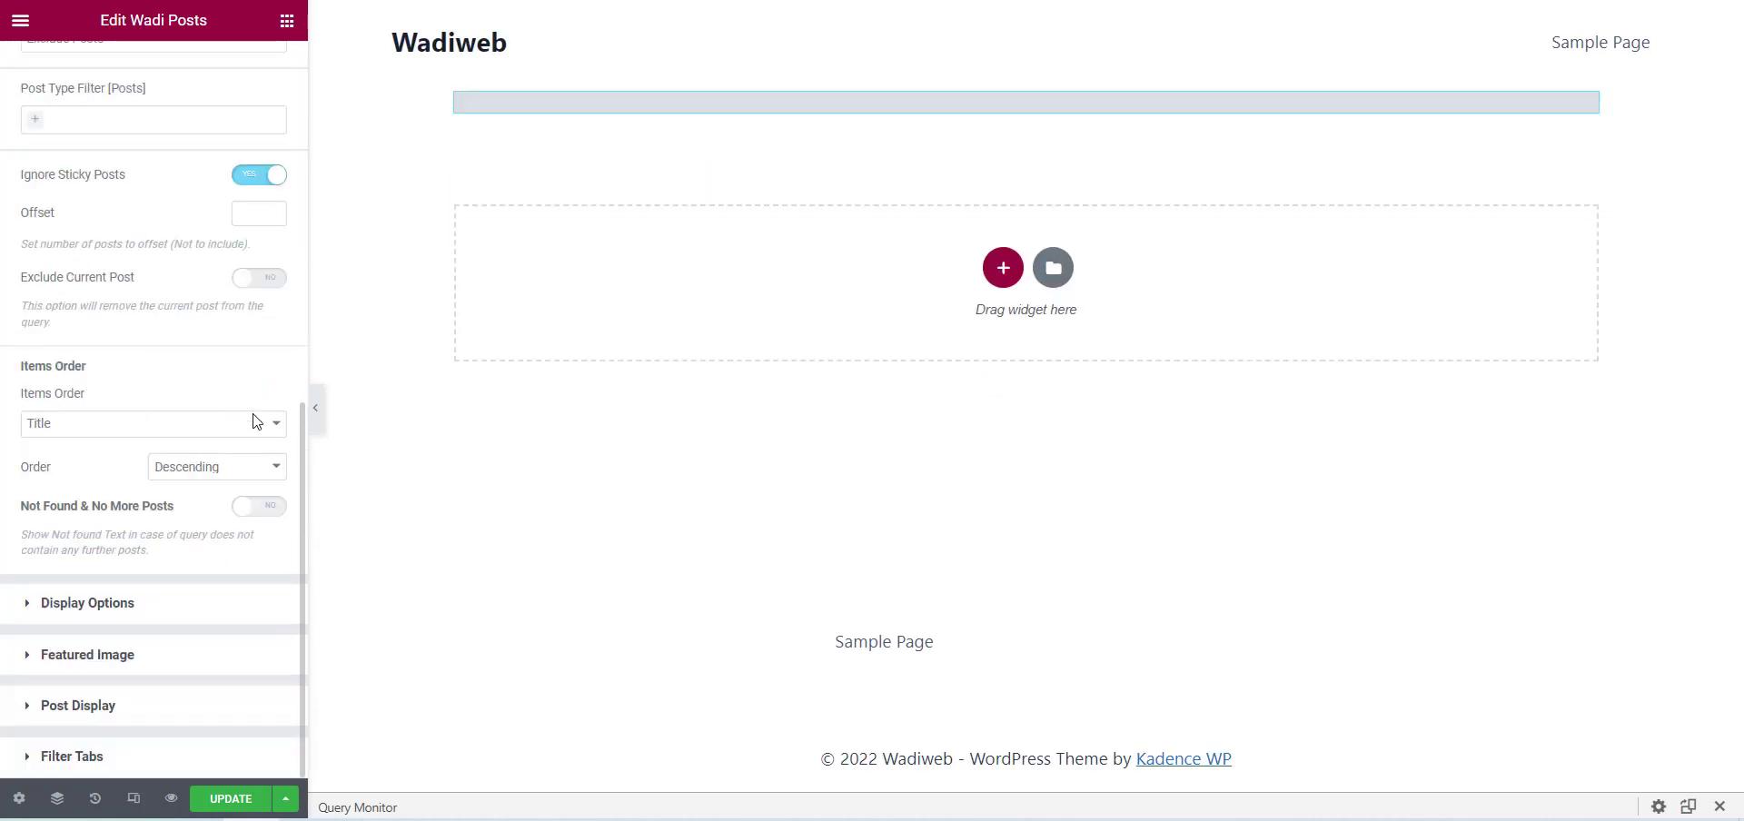
pyautogui.click(158, 619)
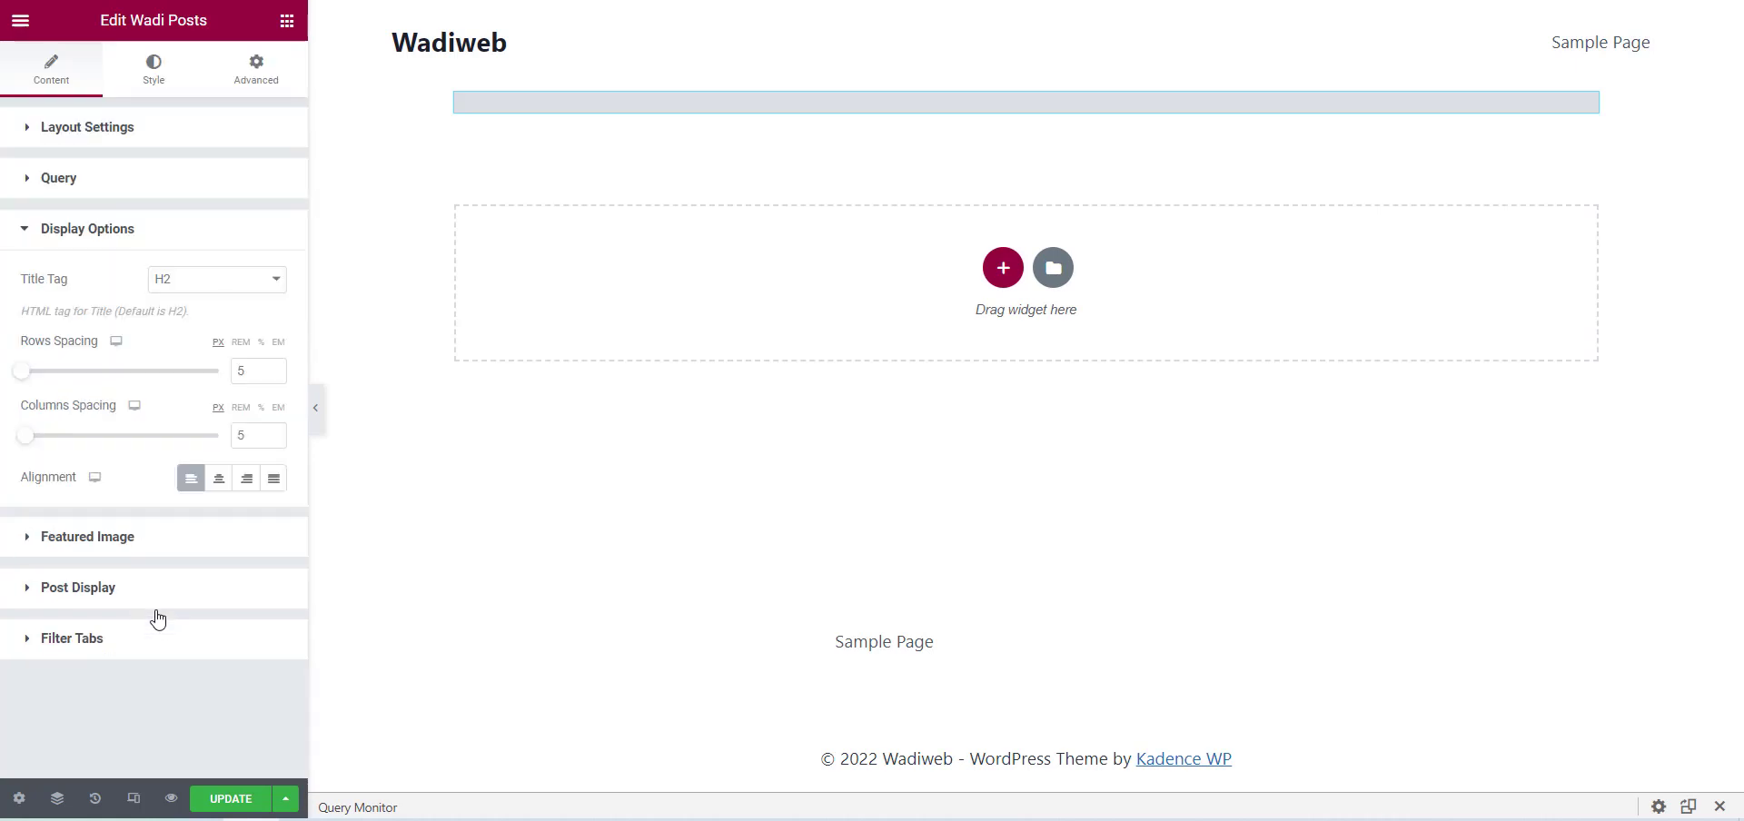
pyautogui.click(130, 188)
pyautogui.scroll(-2, 26, 568)
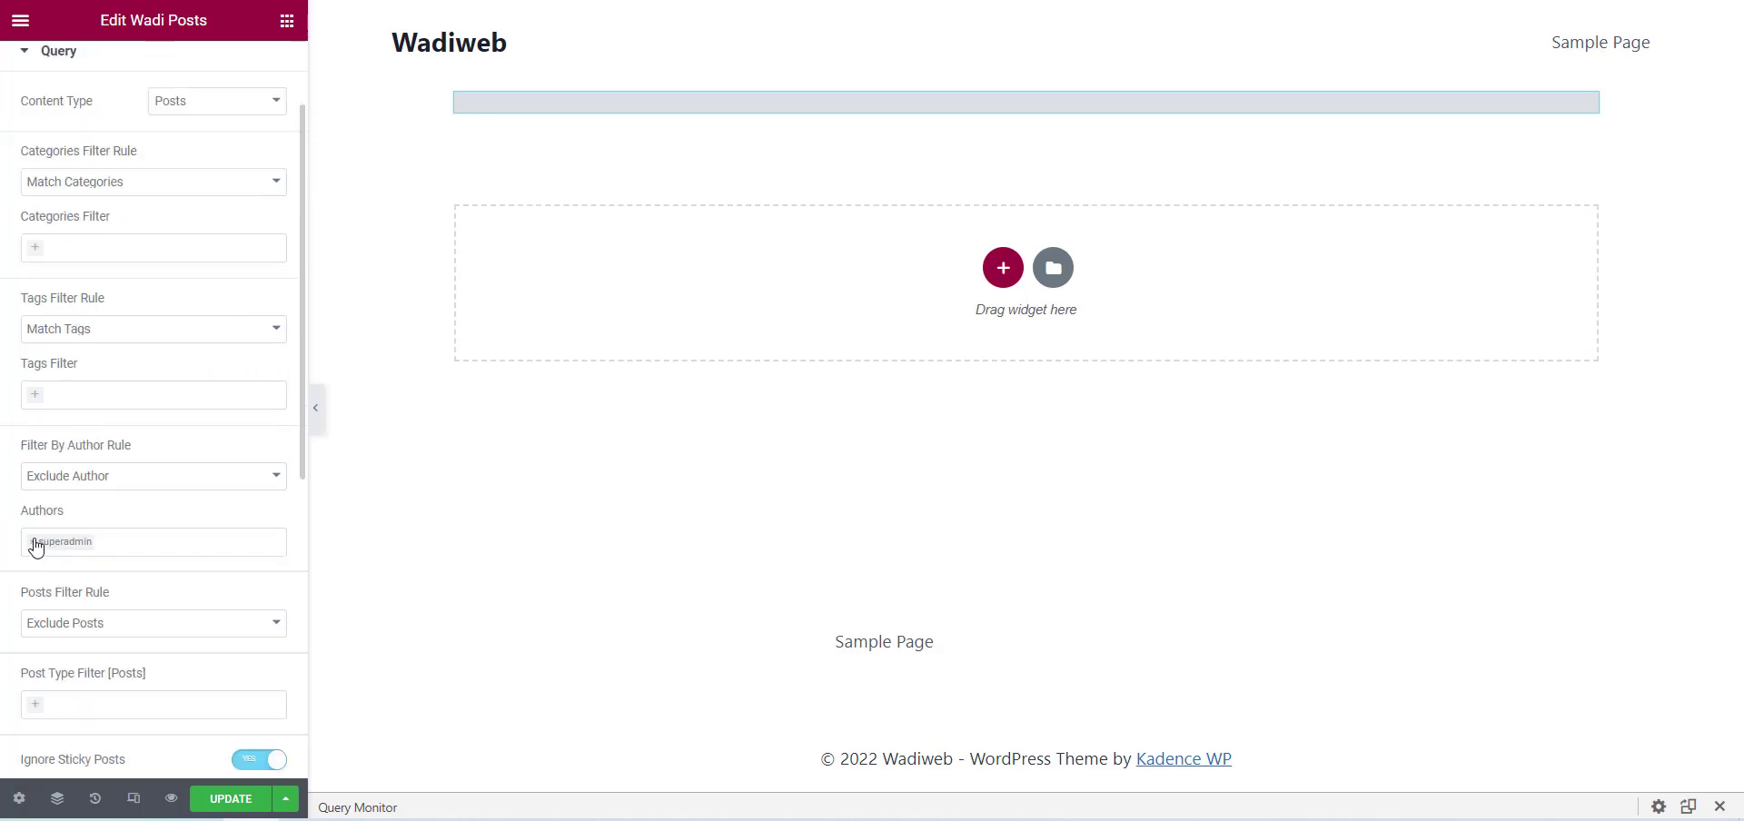
pyautogui.click(30, 543)
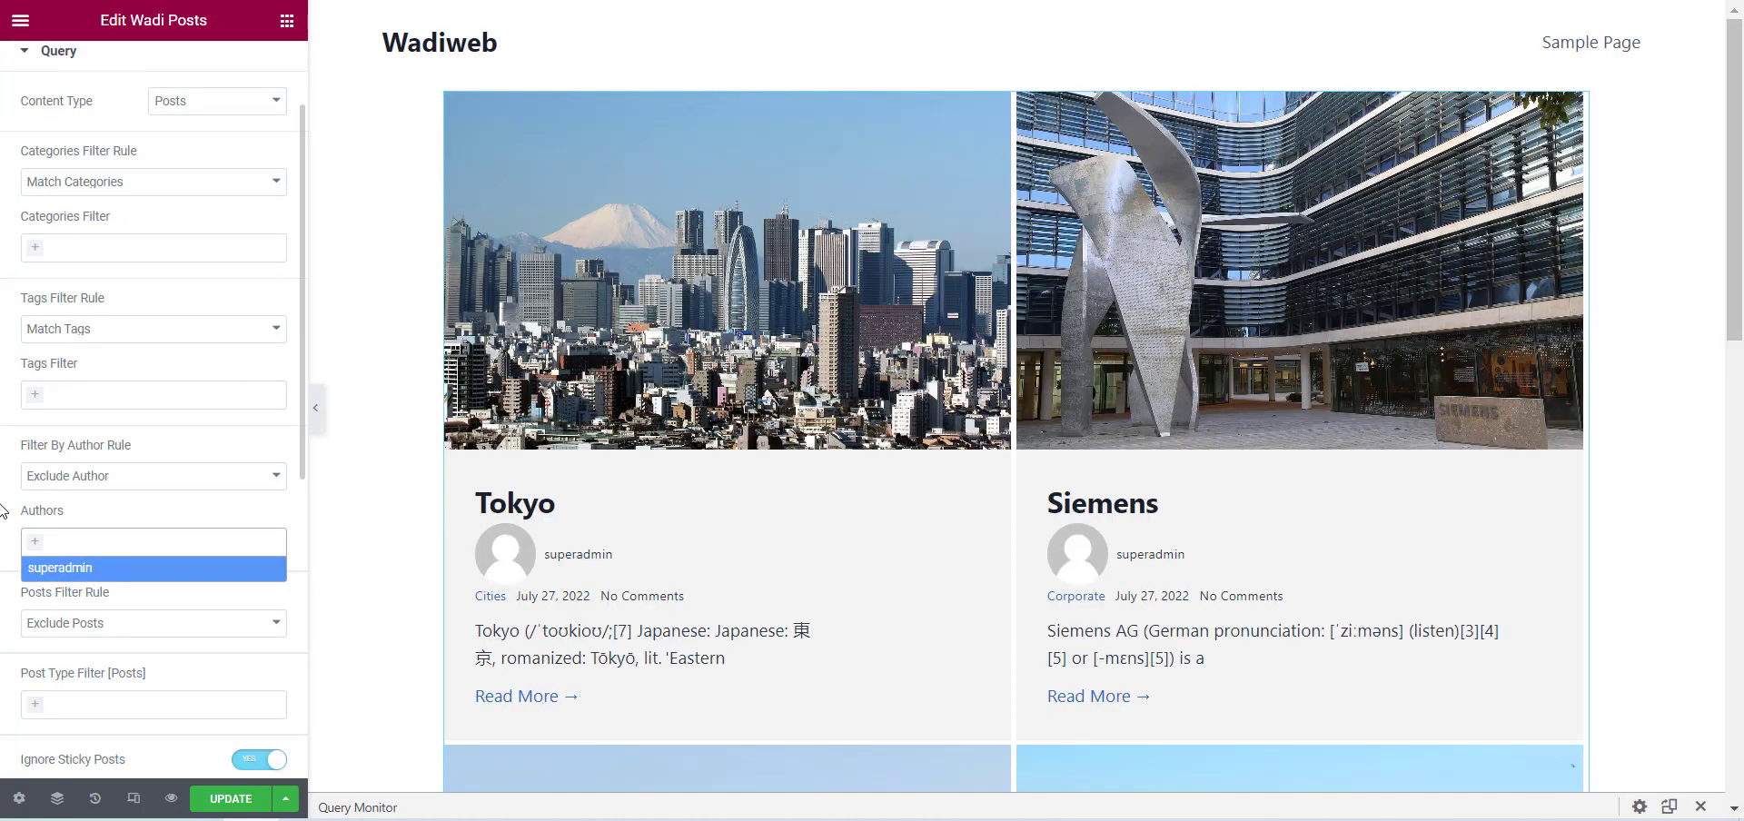
# Try H1 and H6 as the post title tag in the Display Options and set it back to H2.
pyautogui.scroll(-6, 2, 507)
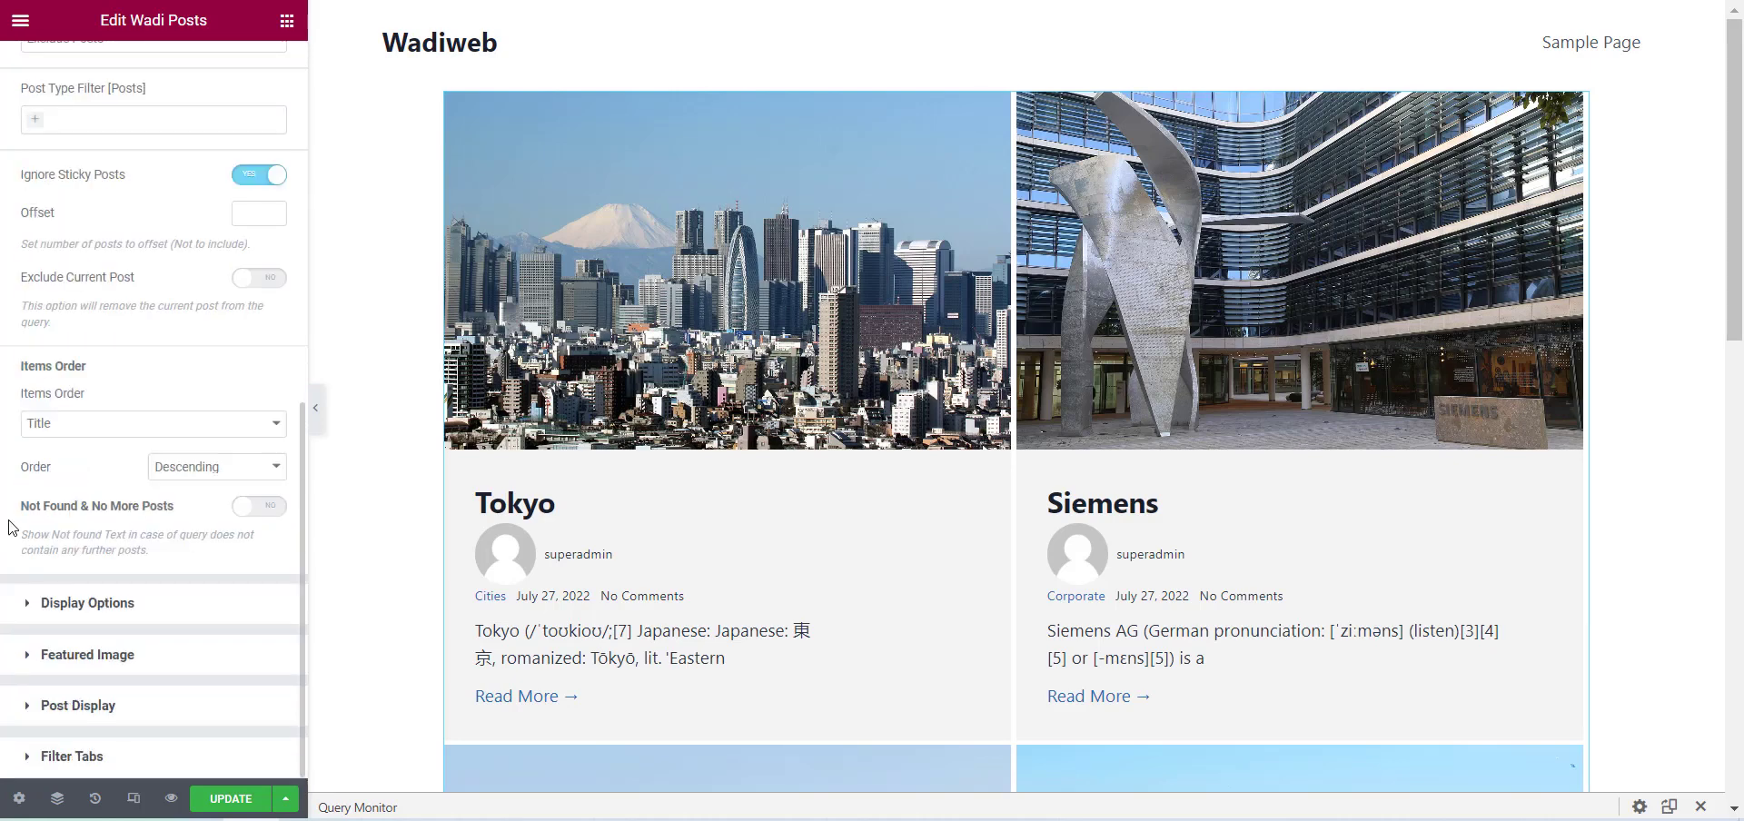
pyautogui.click(73, 607)
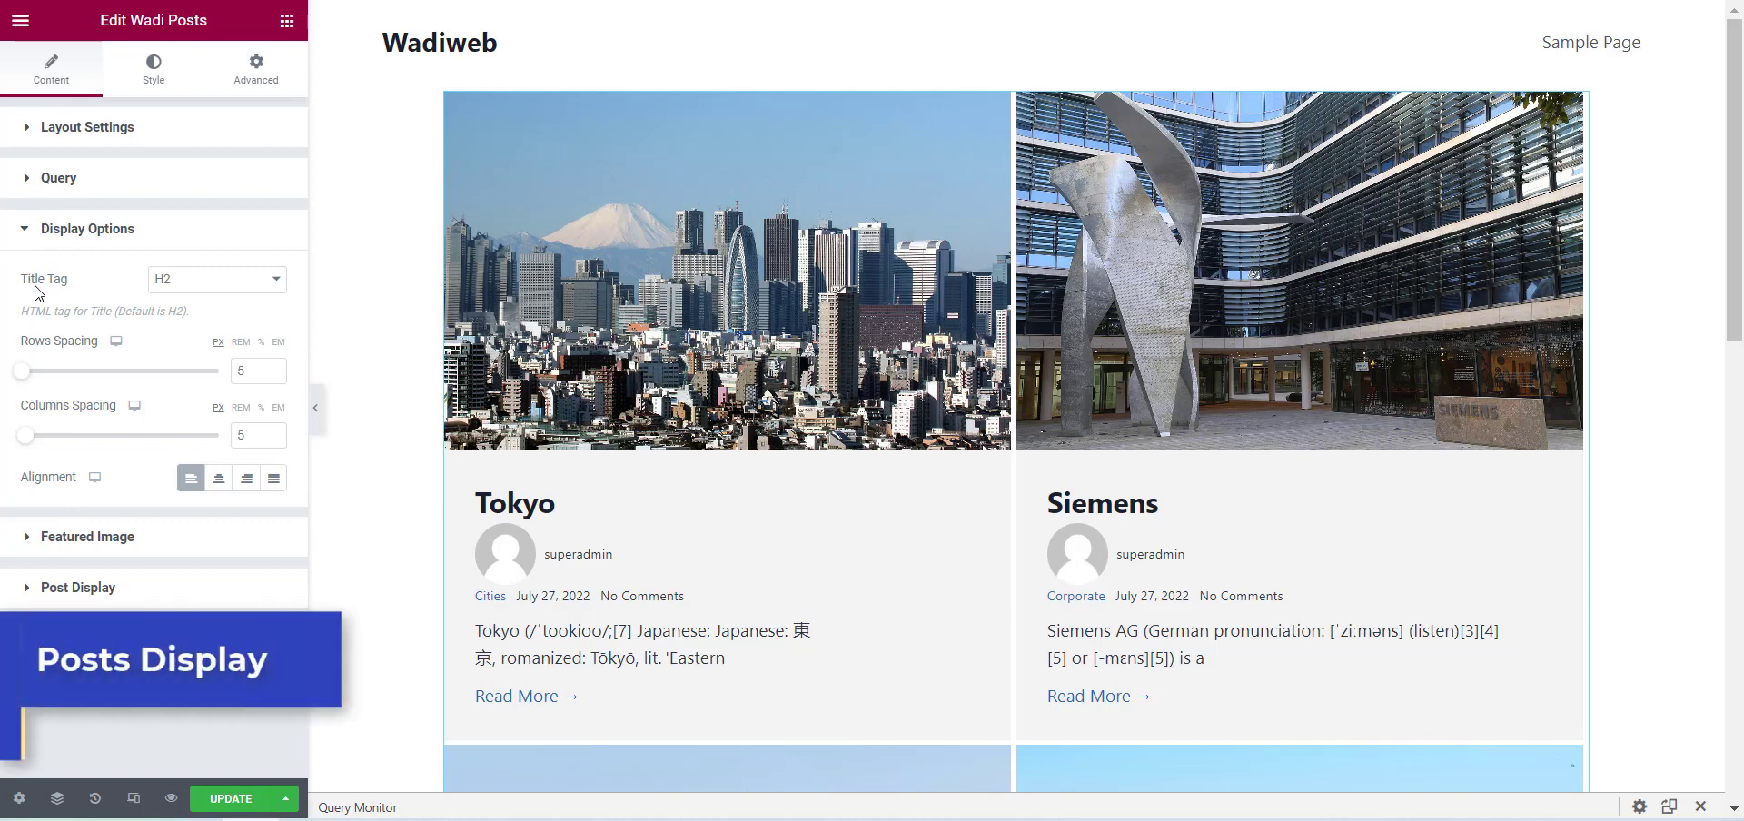
pyautogui.click(205, 282)
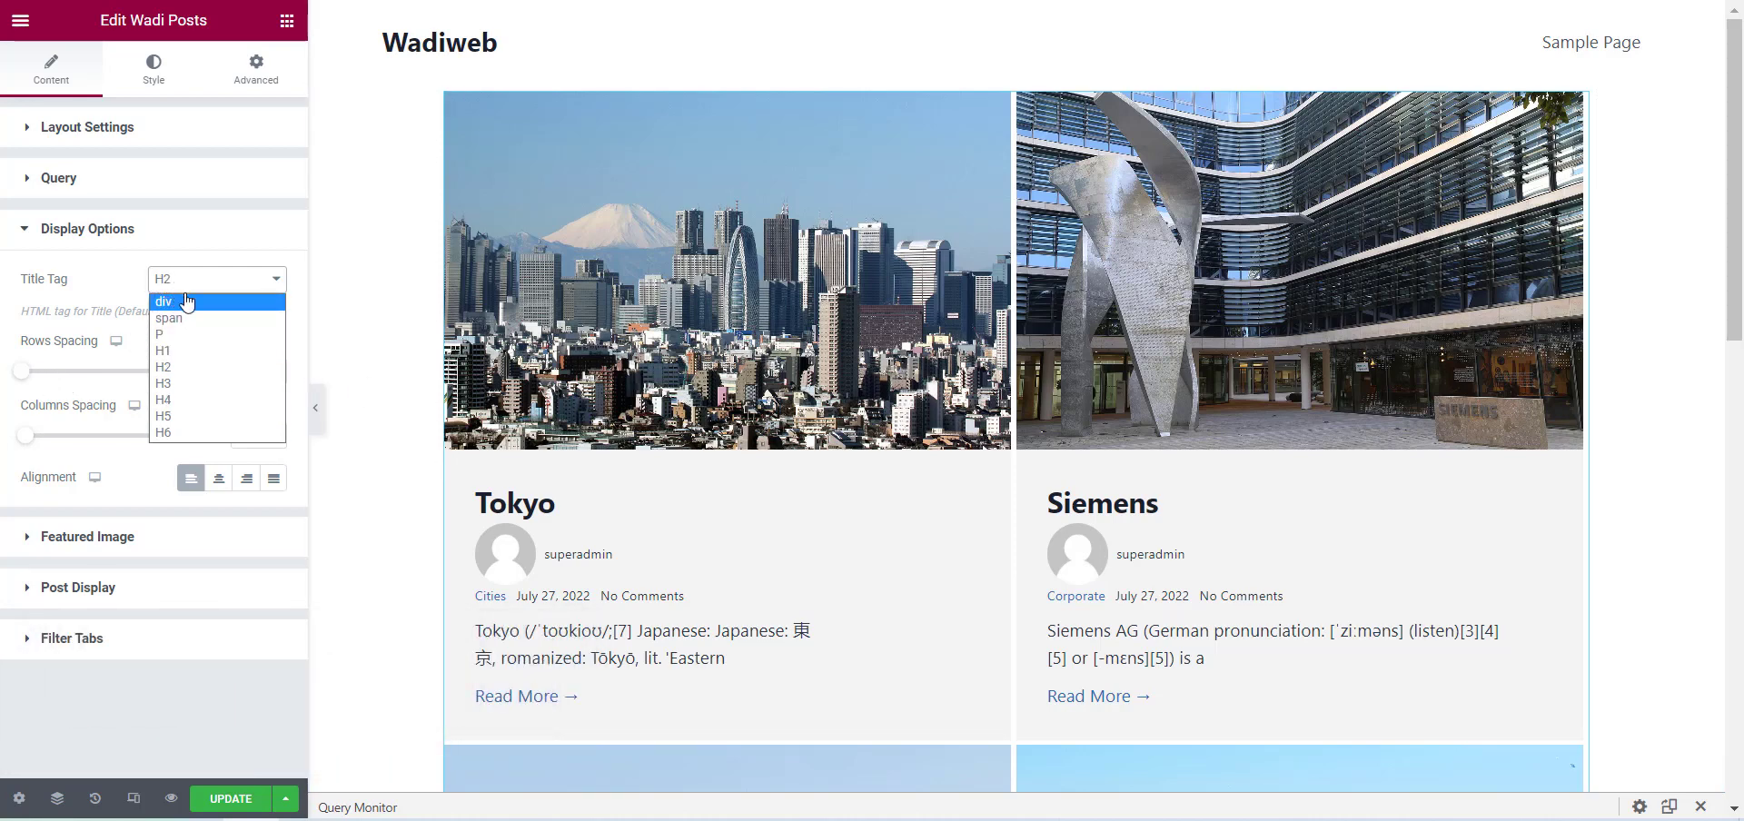
pyautogui.click(189, 353)
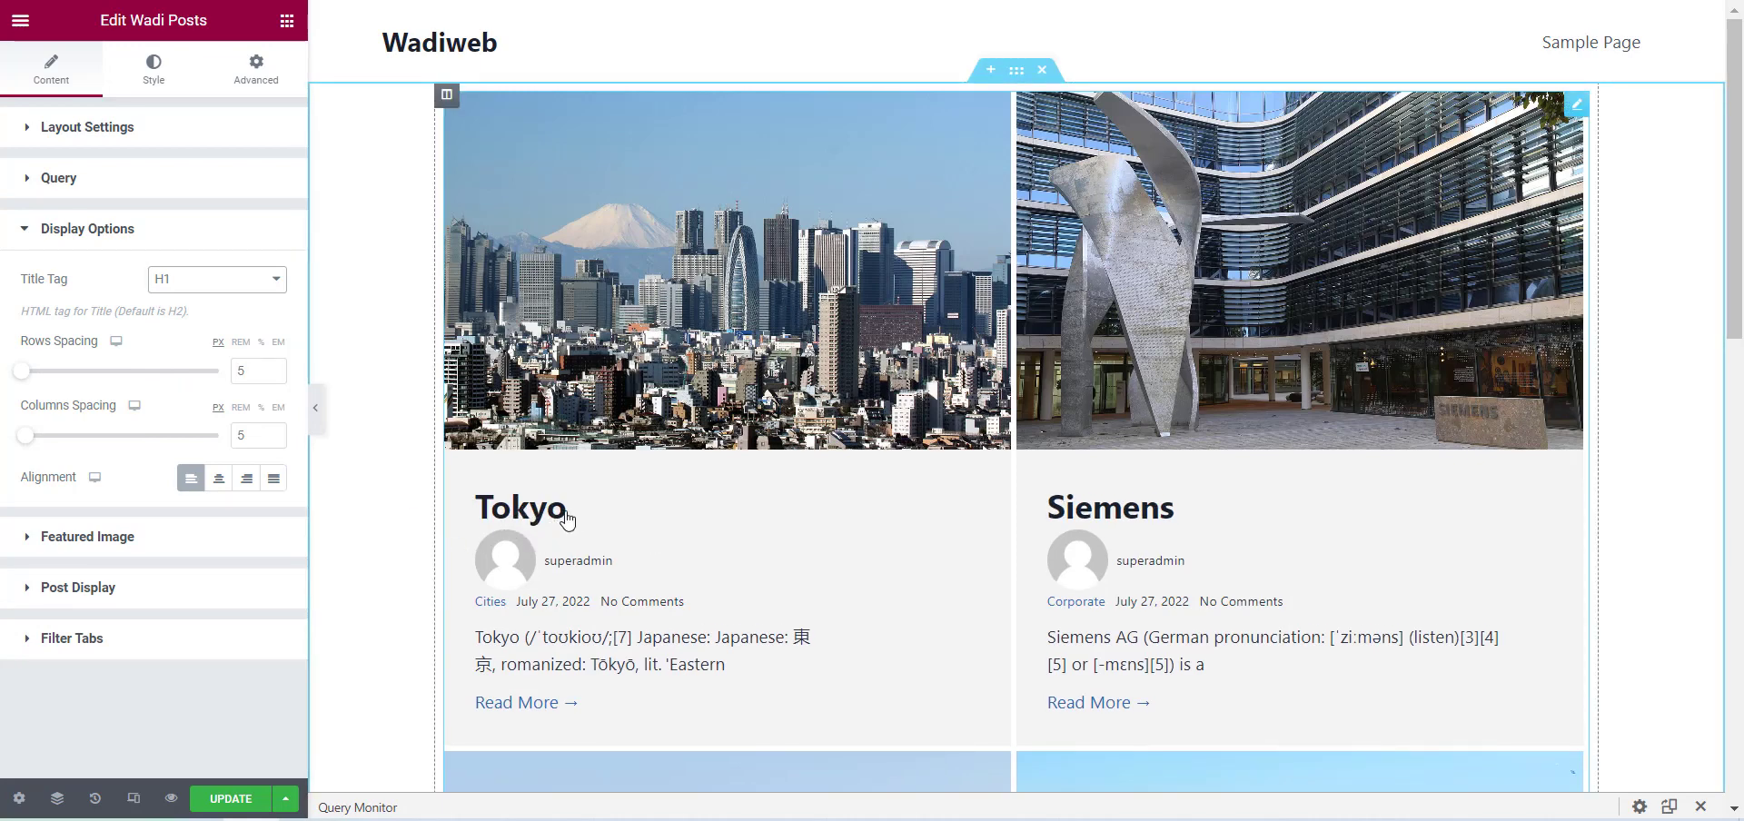
pyautogui.click(218, 278)
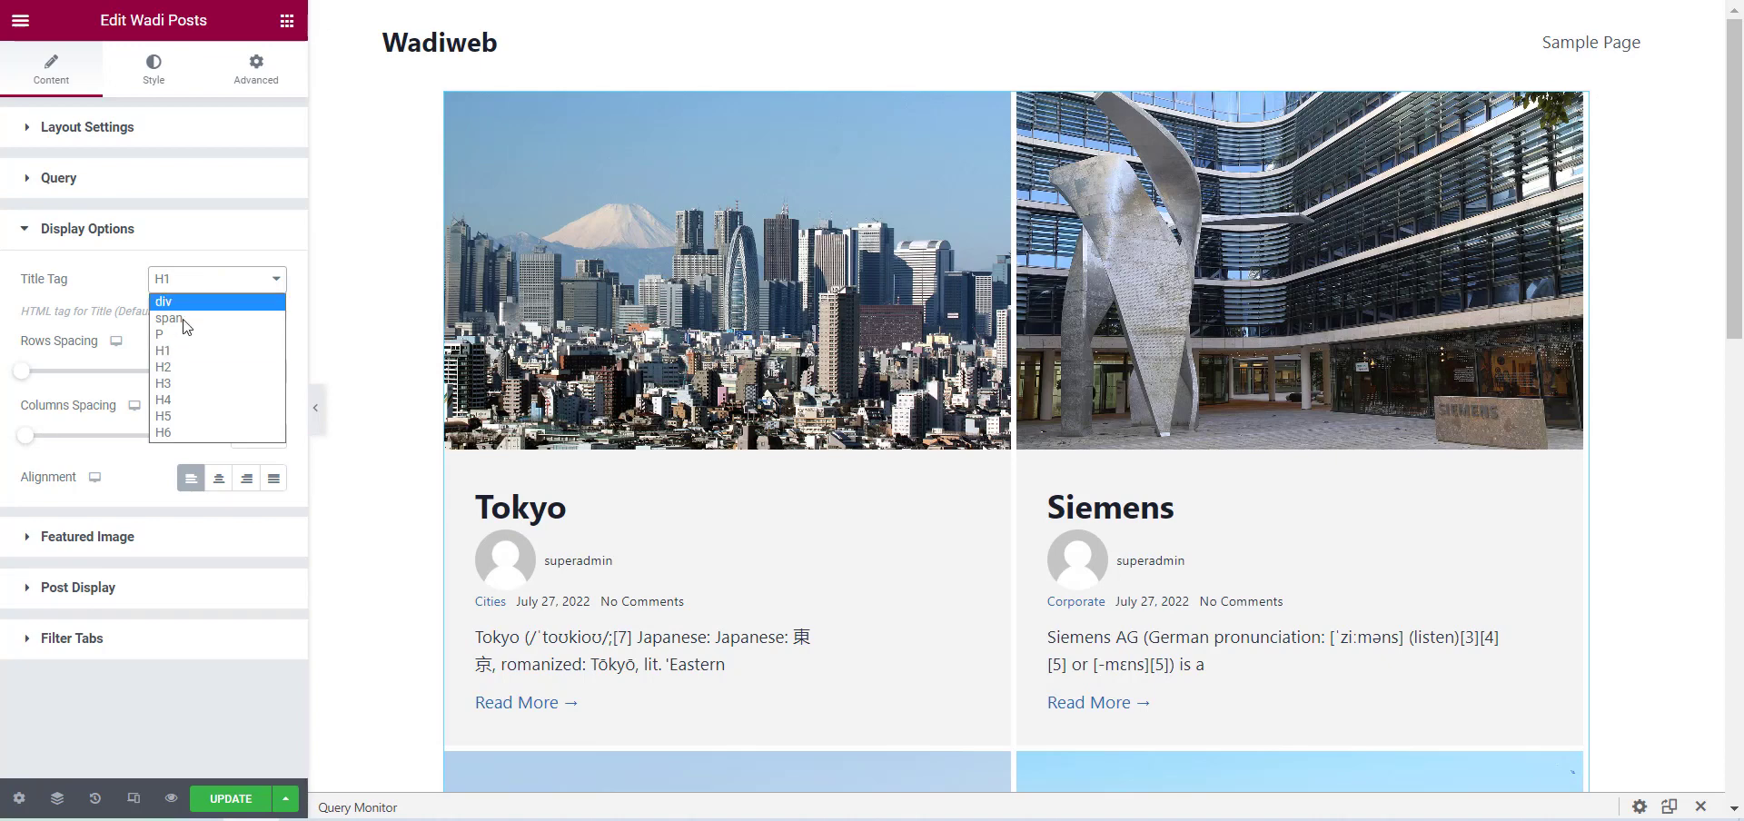
pyautogui.click(187, 430)
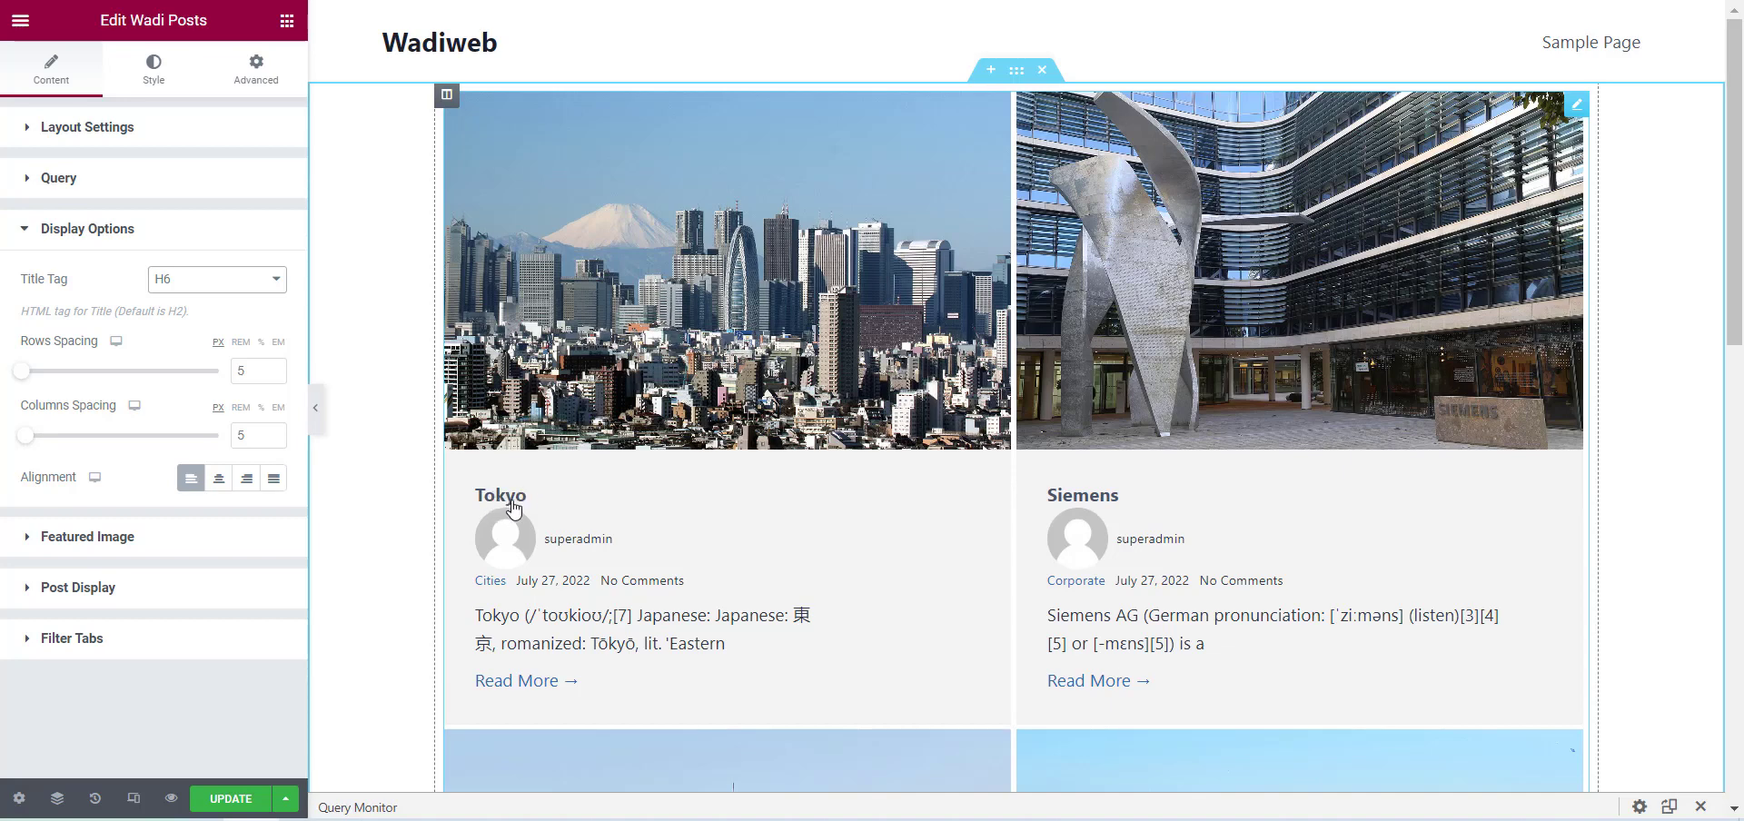
pyautogui.click(221, 287)
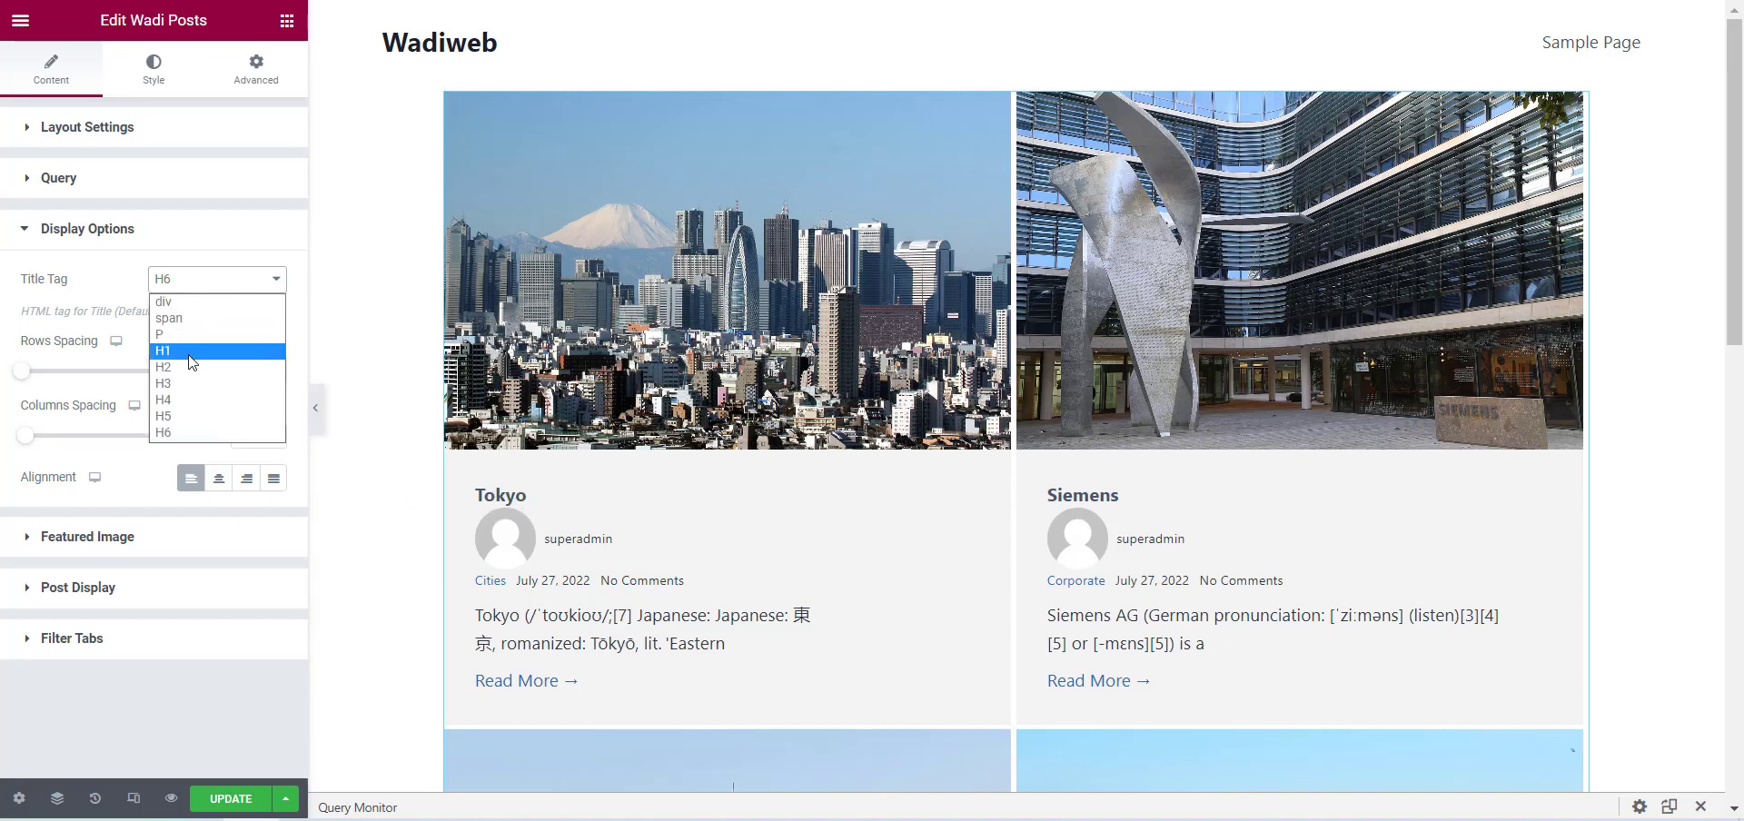
pyautogui.click(169, 367)
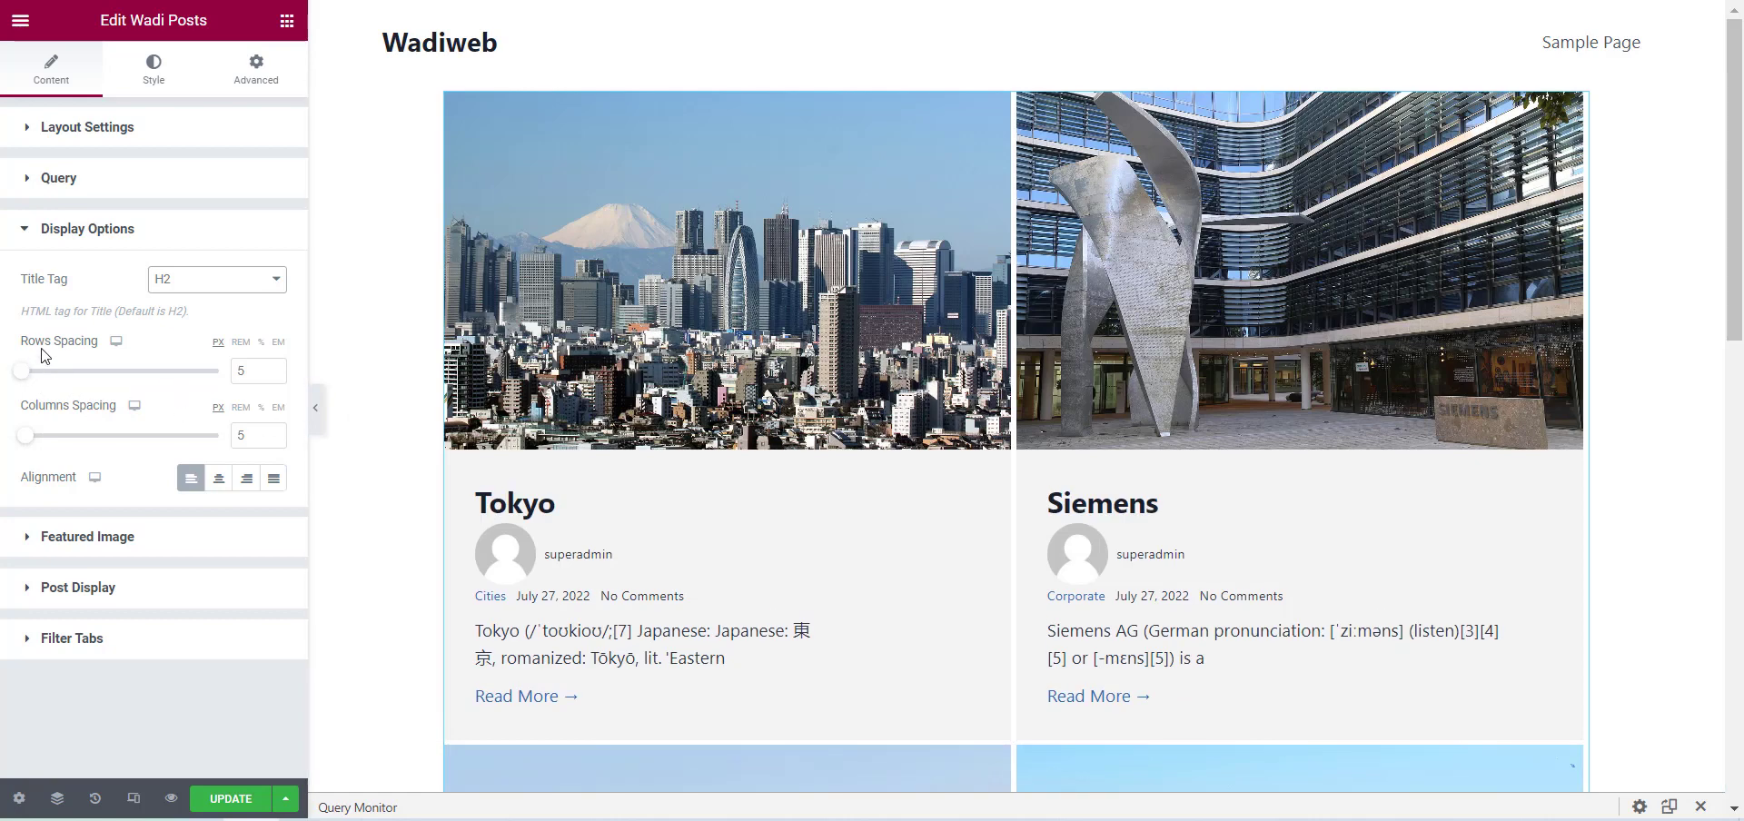
# Increase the posts' Rows Spacing to 46 px in the Display Options.
pyautogui.scroll(-3, 699, 359)
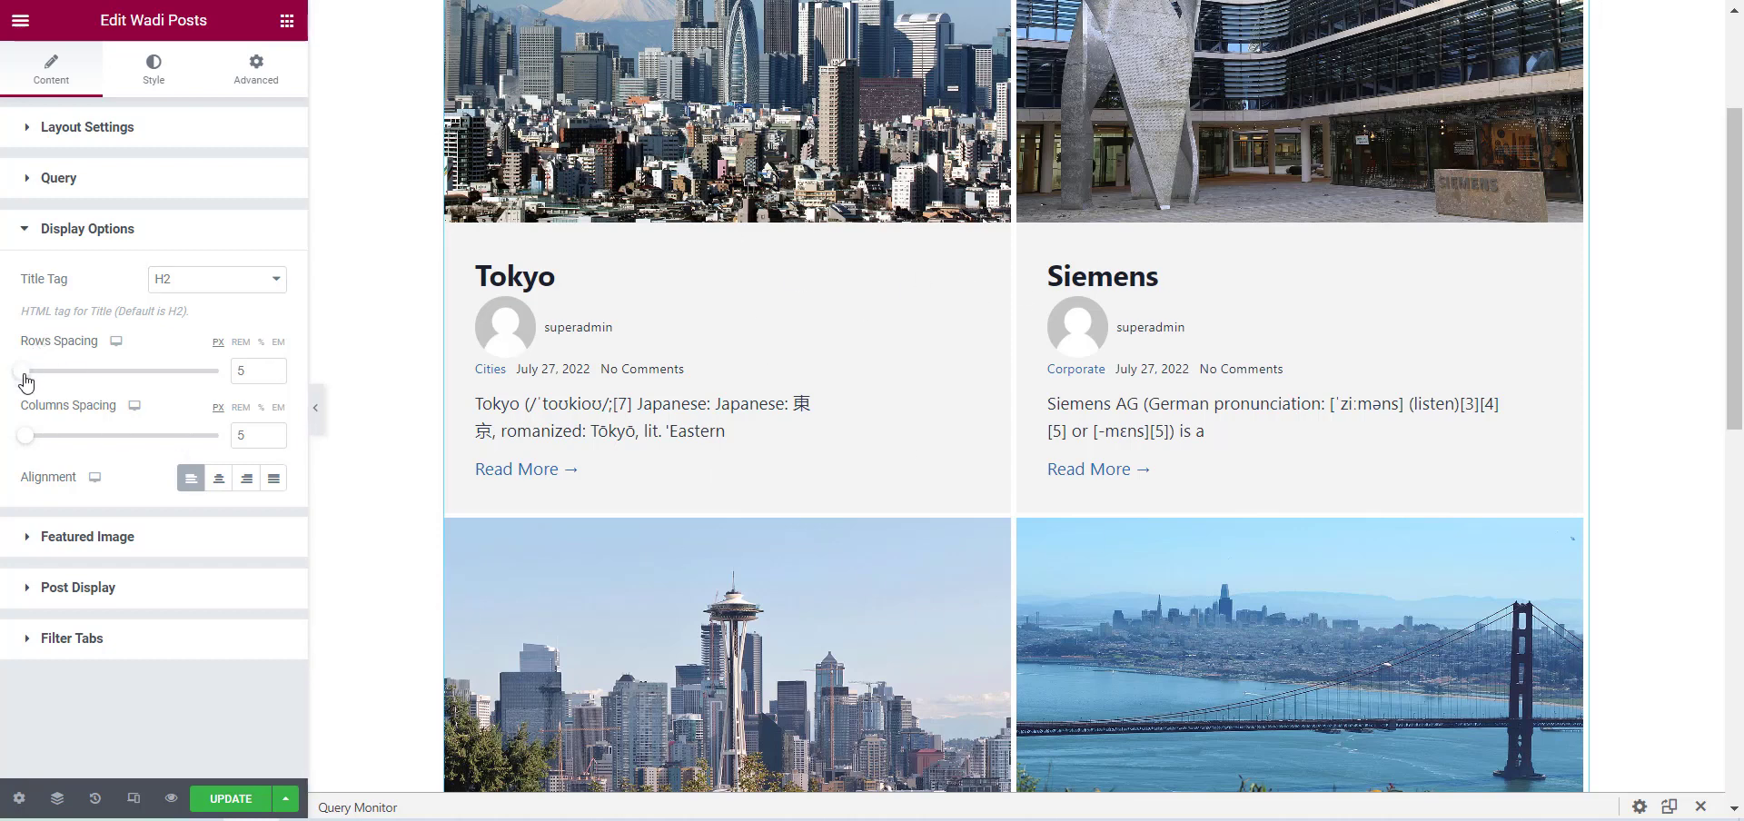
pyautogui.moveTo(25, 381)
pyautogui.mouseDown()
pyautogui.moveTo(108, 382)
pyautogui.moveTo(12, 381)
pyautogui.moveTo(31, 382)
pyautogui.mouseUp()
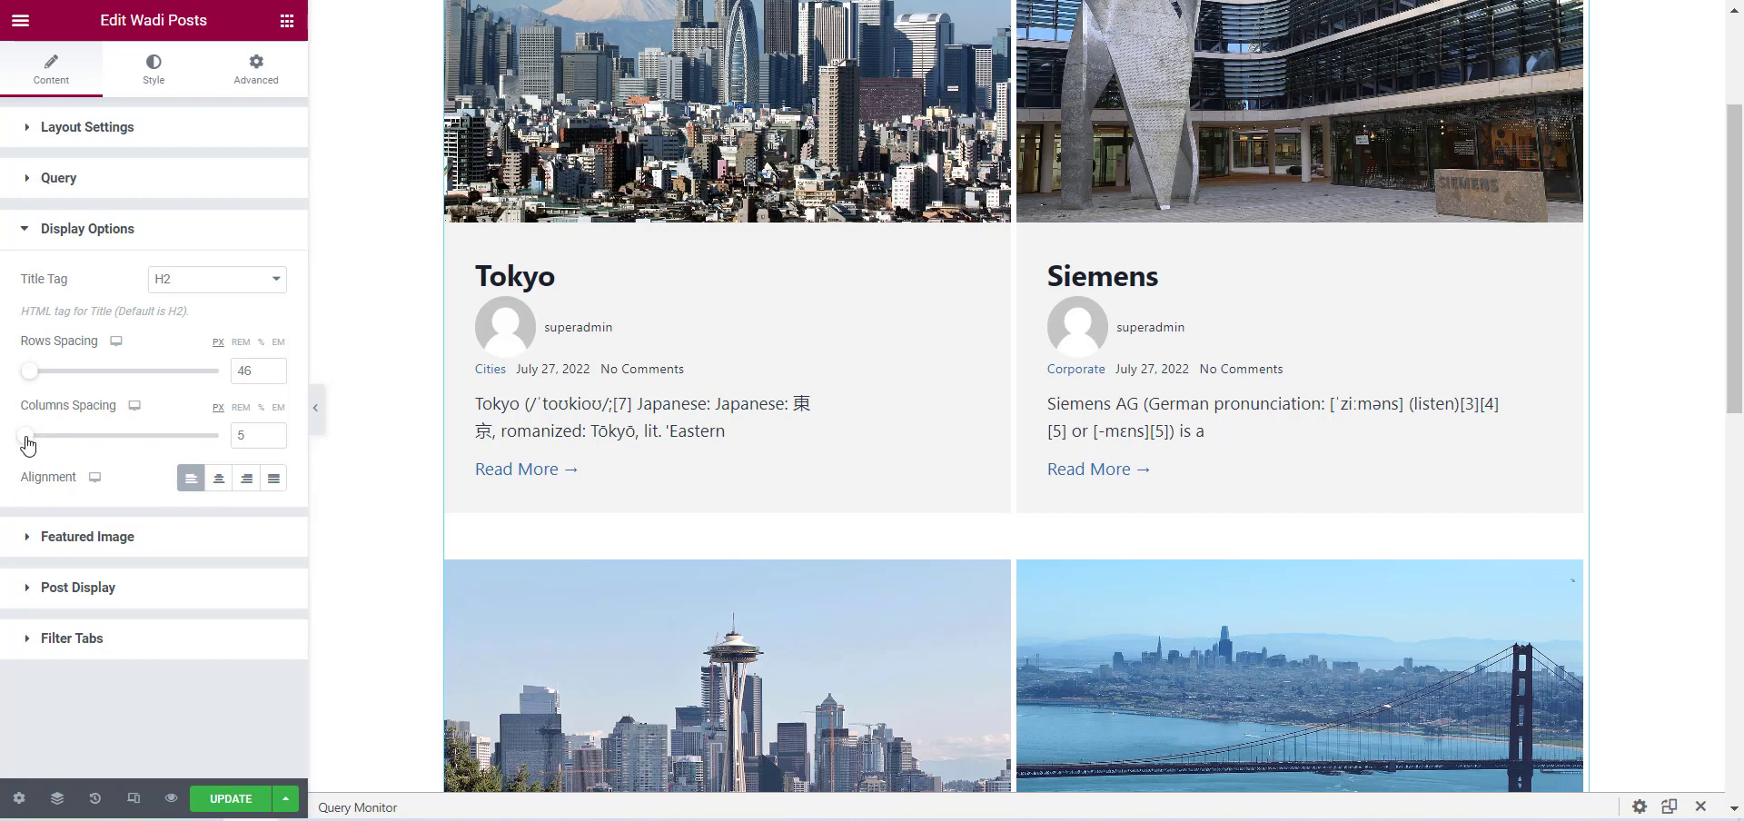
# Set both the Columns Spacing and the Rows Spacing of the posts to 5 px in the Display Options.
pyautogui.moveTo(26, 436)
pyautogui.mouseDown()
pyautogui.moveTo(65, 447)
pyautogui.moveTo(12, 443)
pyautogui.mouseUp()
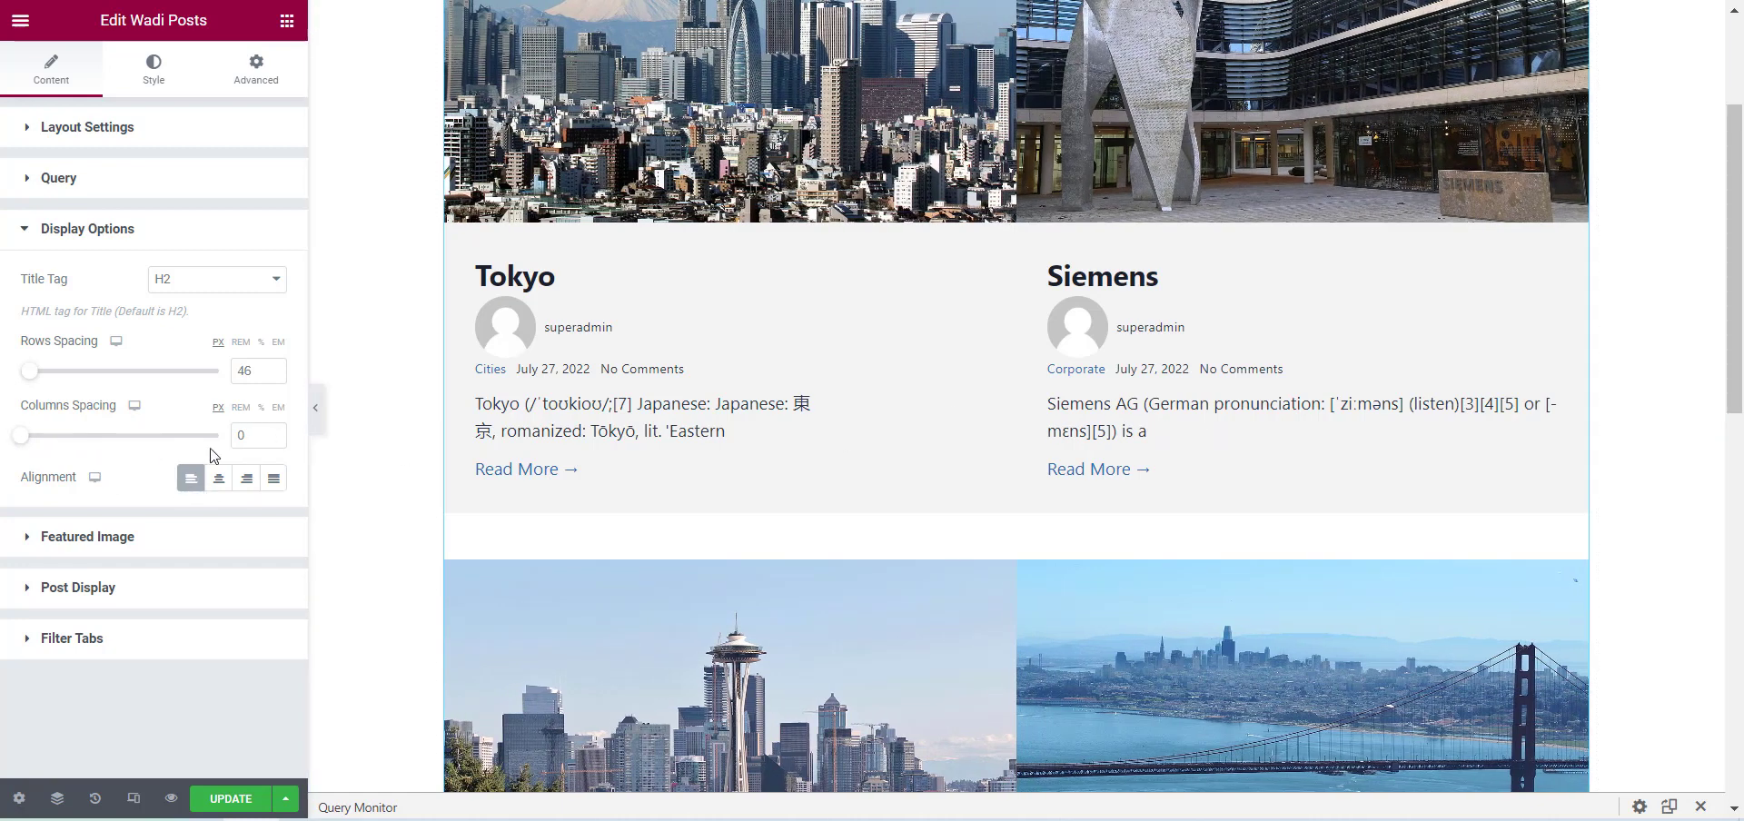
pyautogui.click(259, 439)
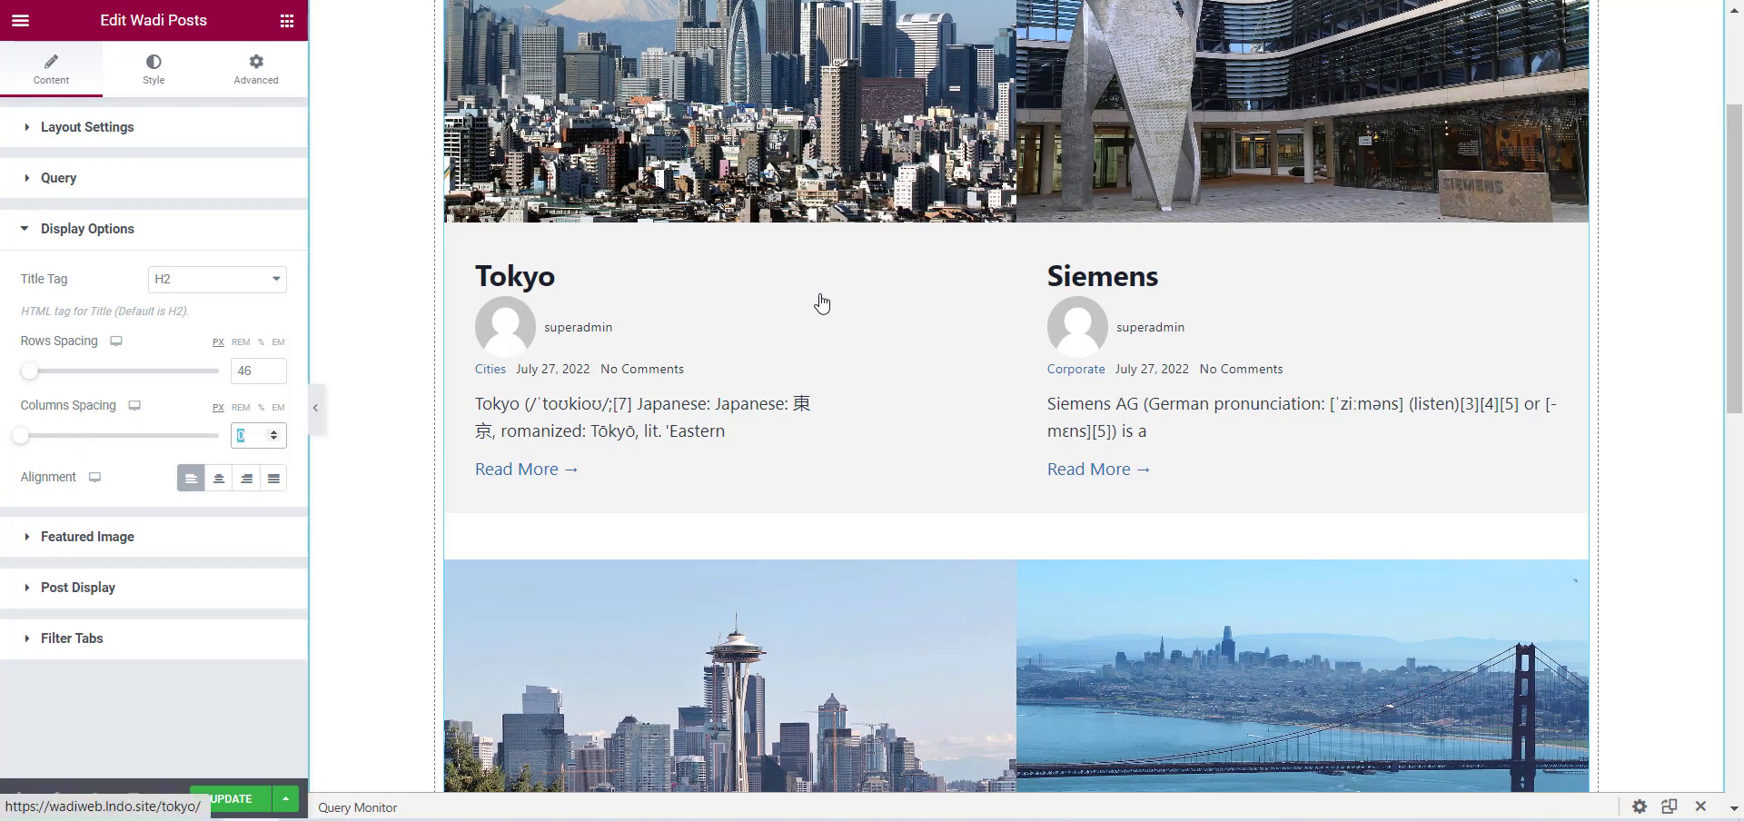
pyautogui.write('5')
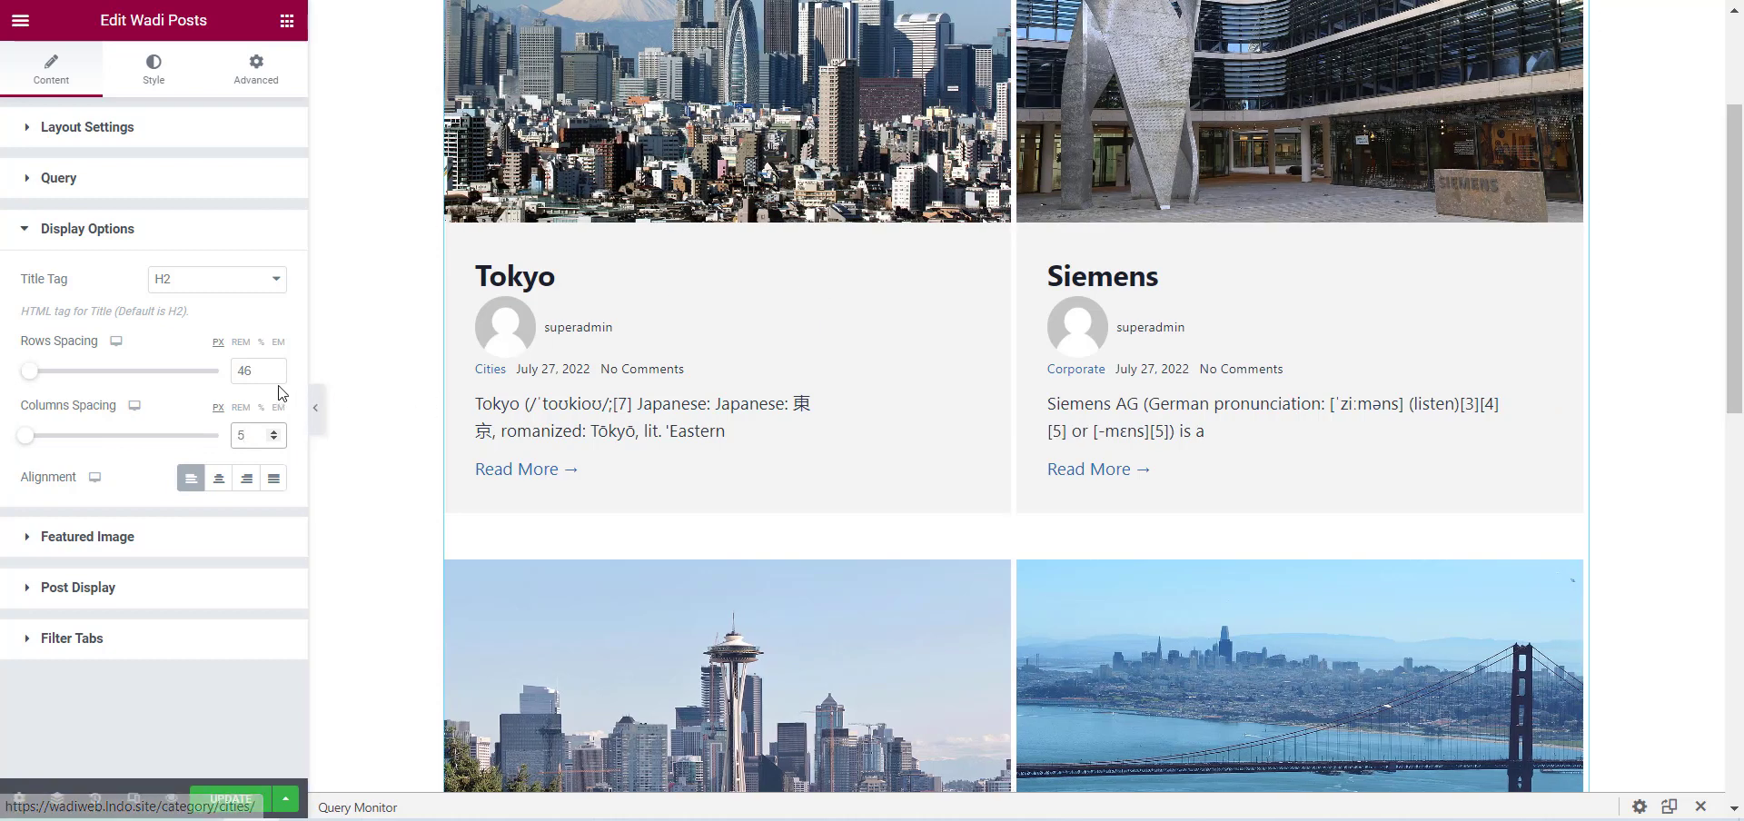
pyautogui.doubleClick(244, 371)
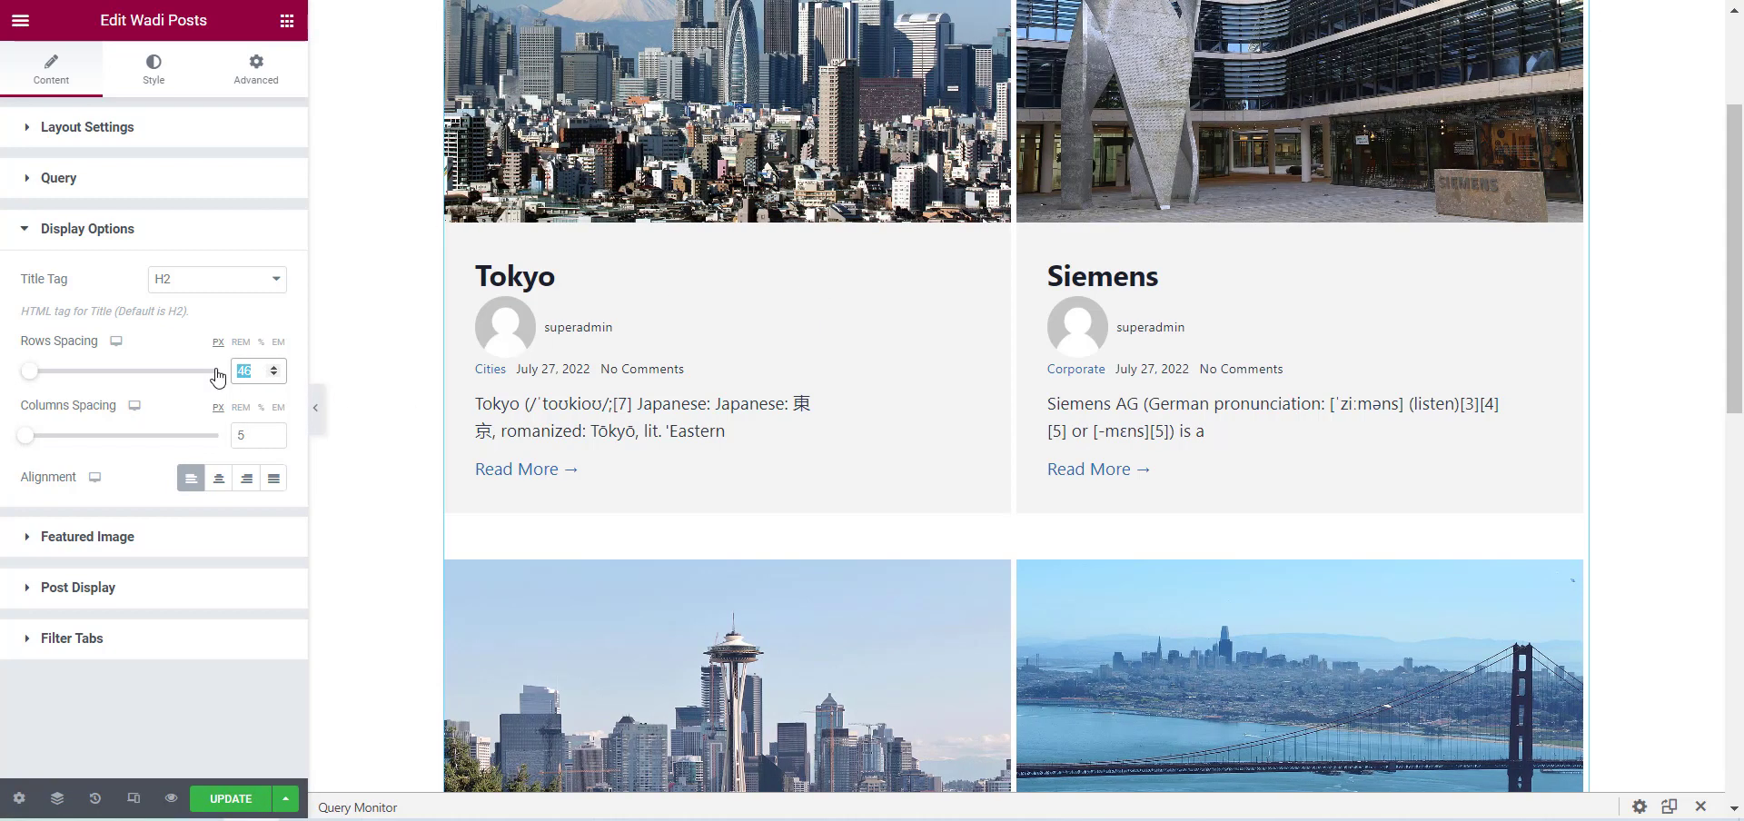
pyautogui.write('5')
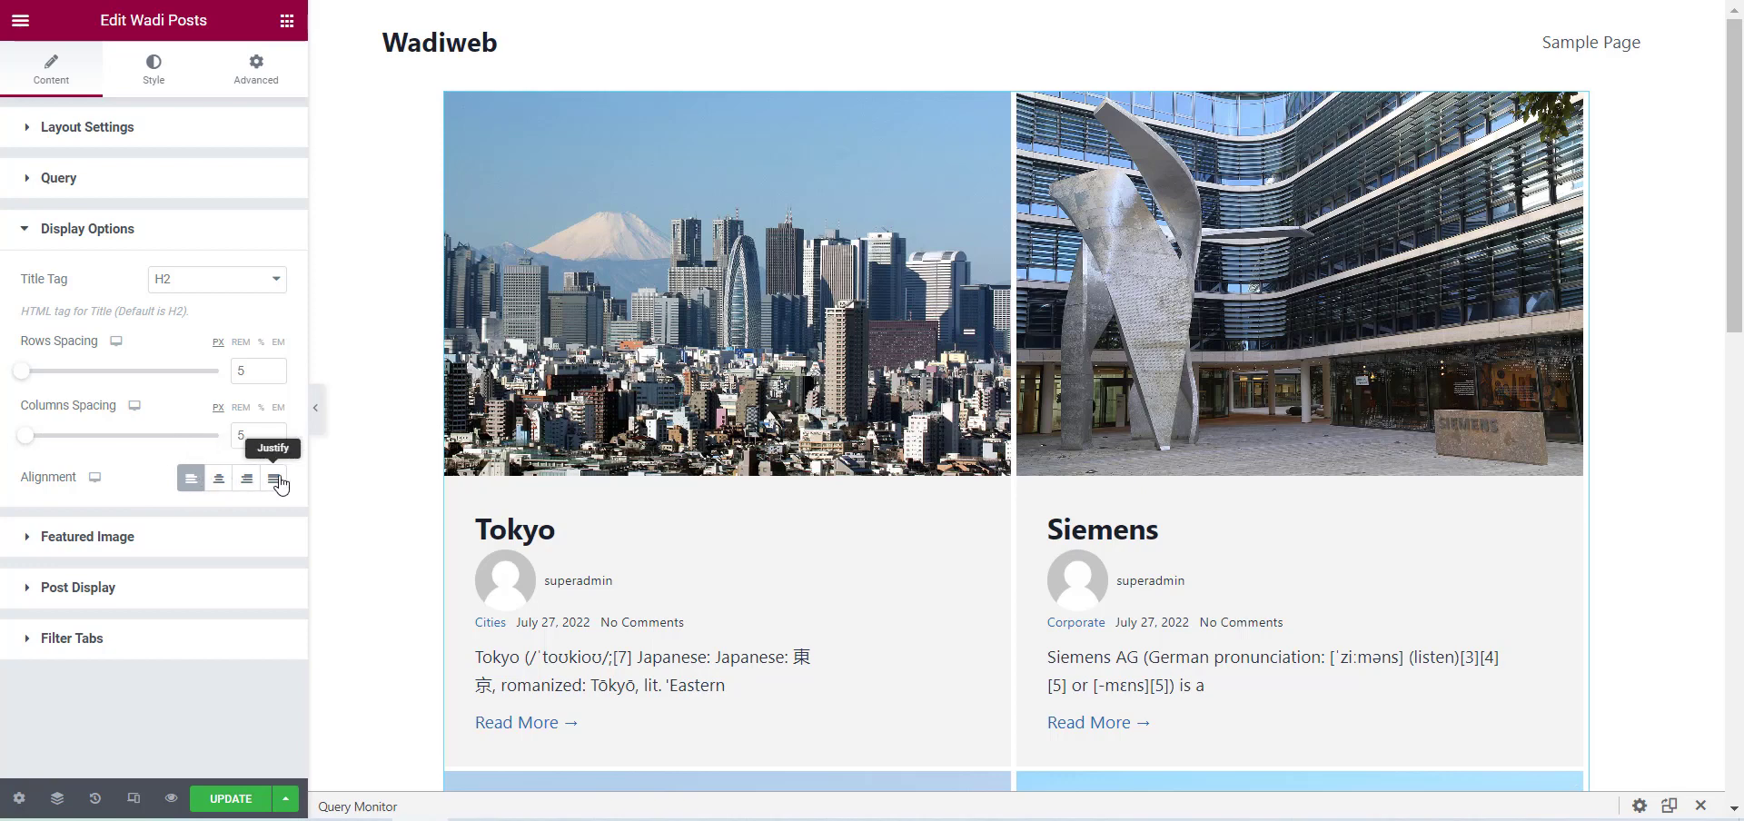
# Try the Center and Right alignments for the post content and set the Alignment back to Left.
pyautogui.click(223, 486)
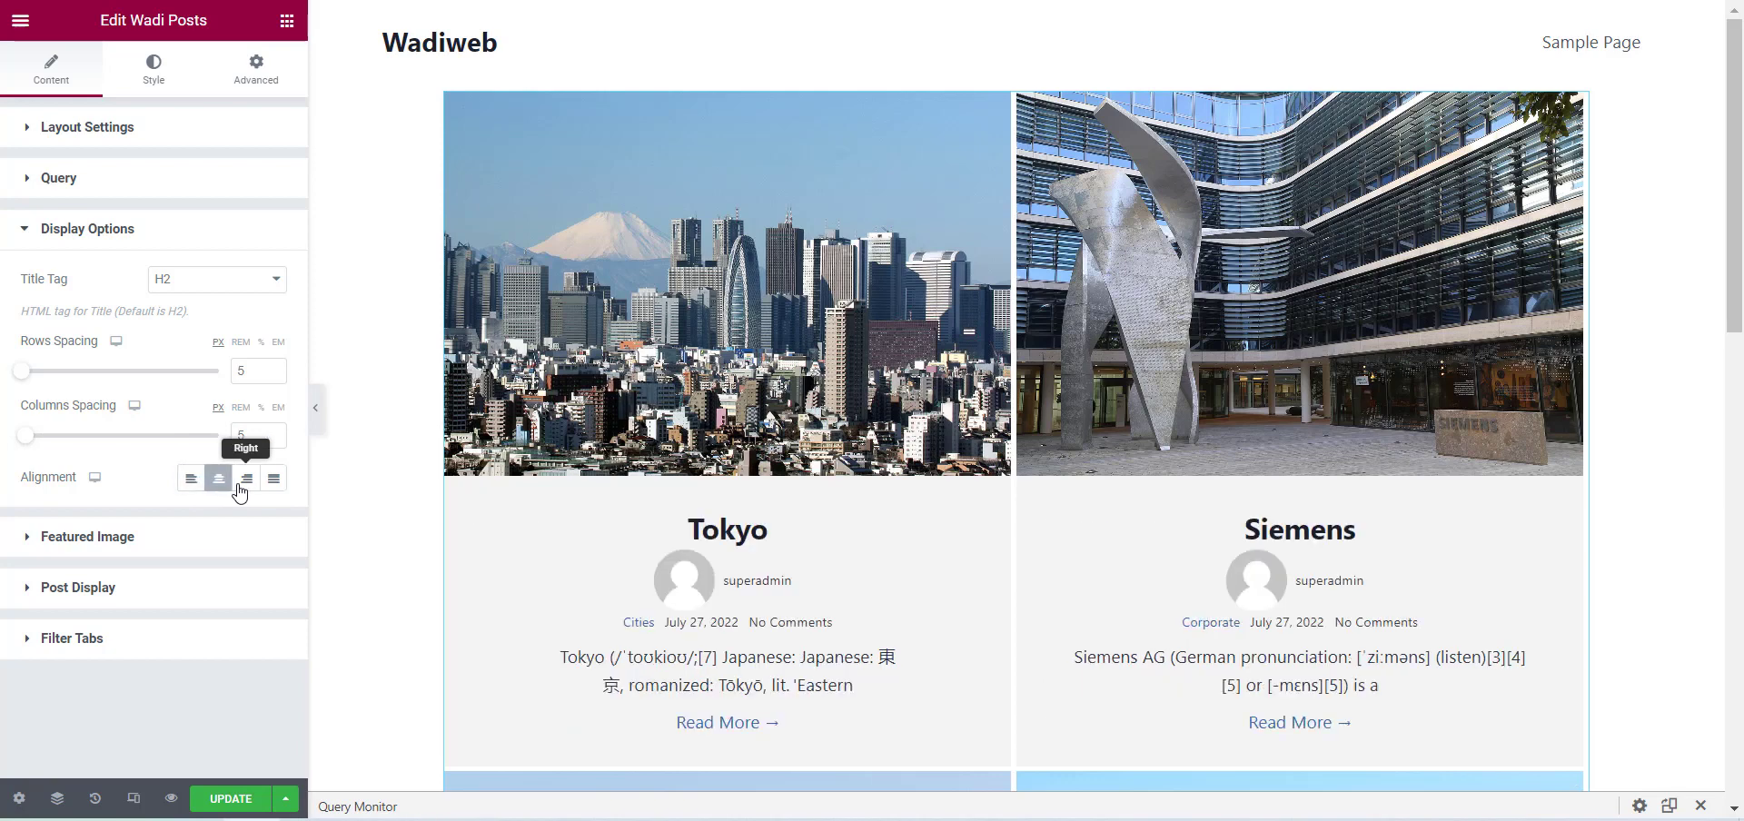
pyautogui.click(242, 491)
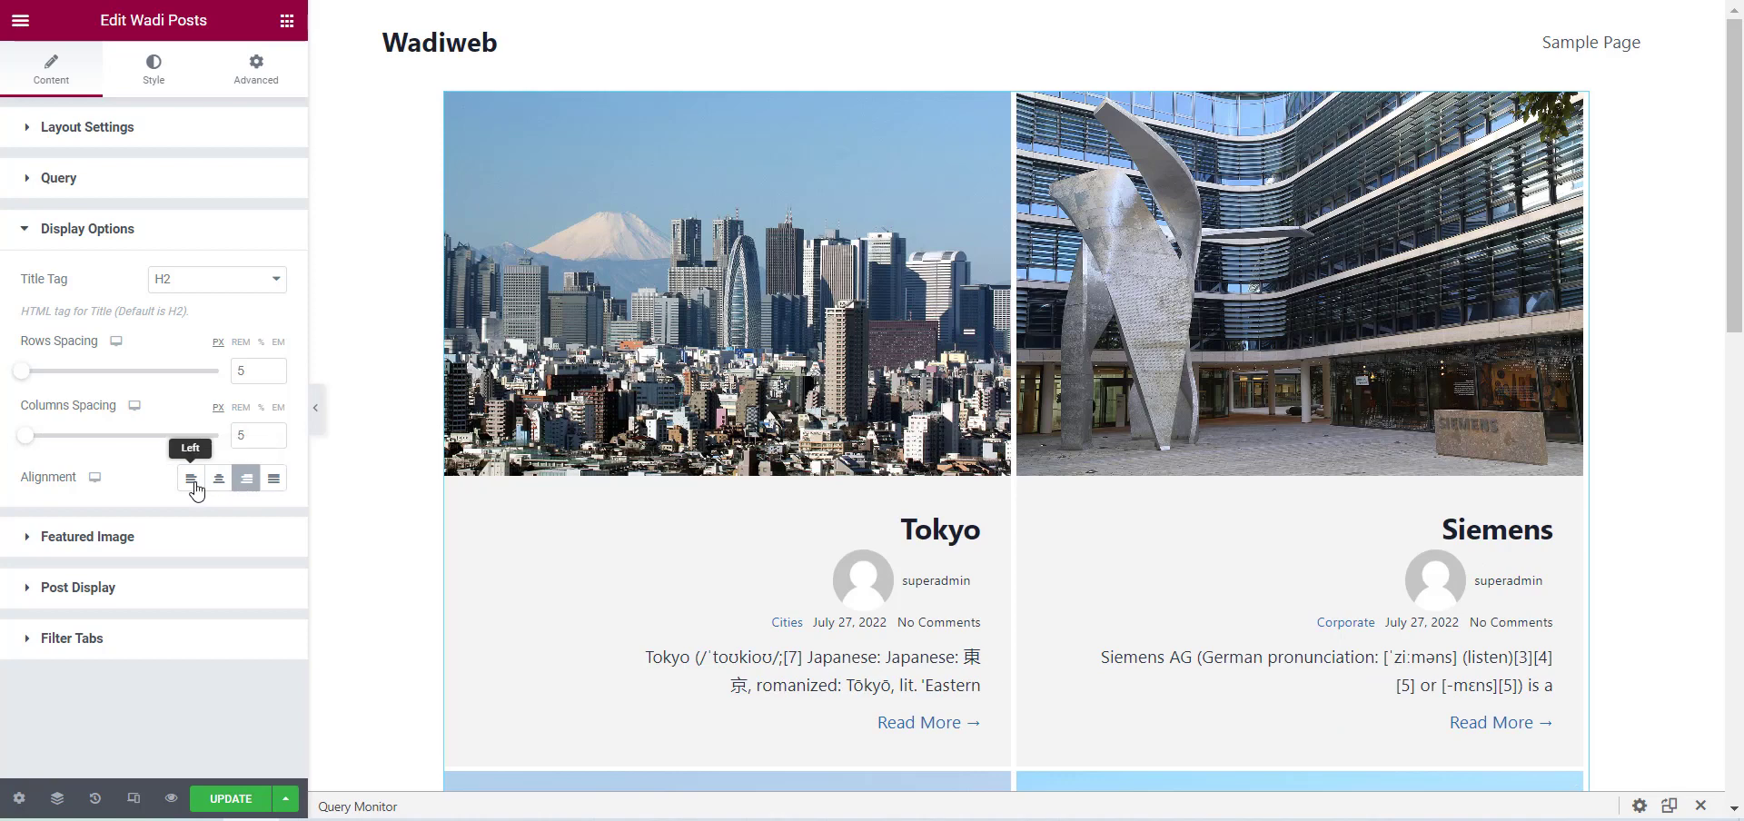
pyautogui.click(196, 491)
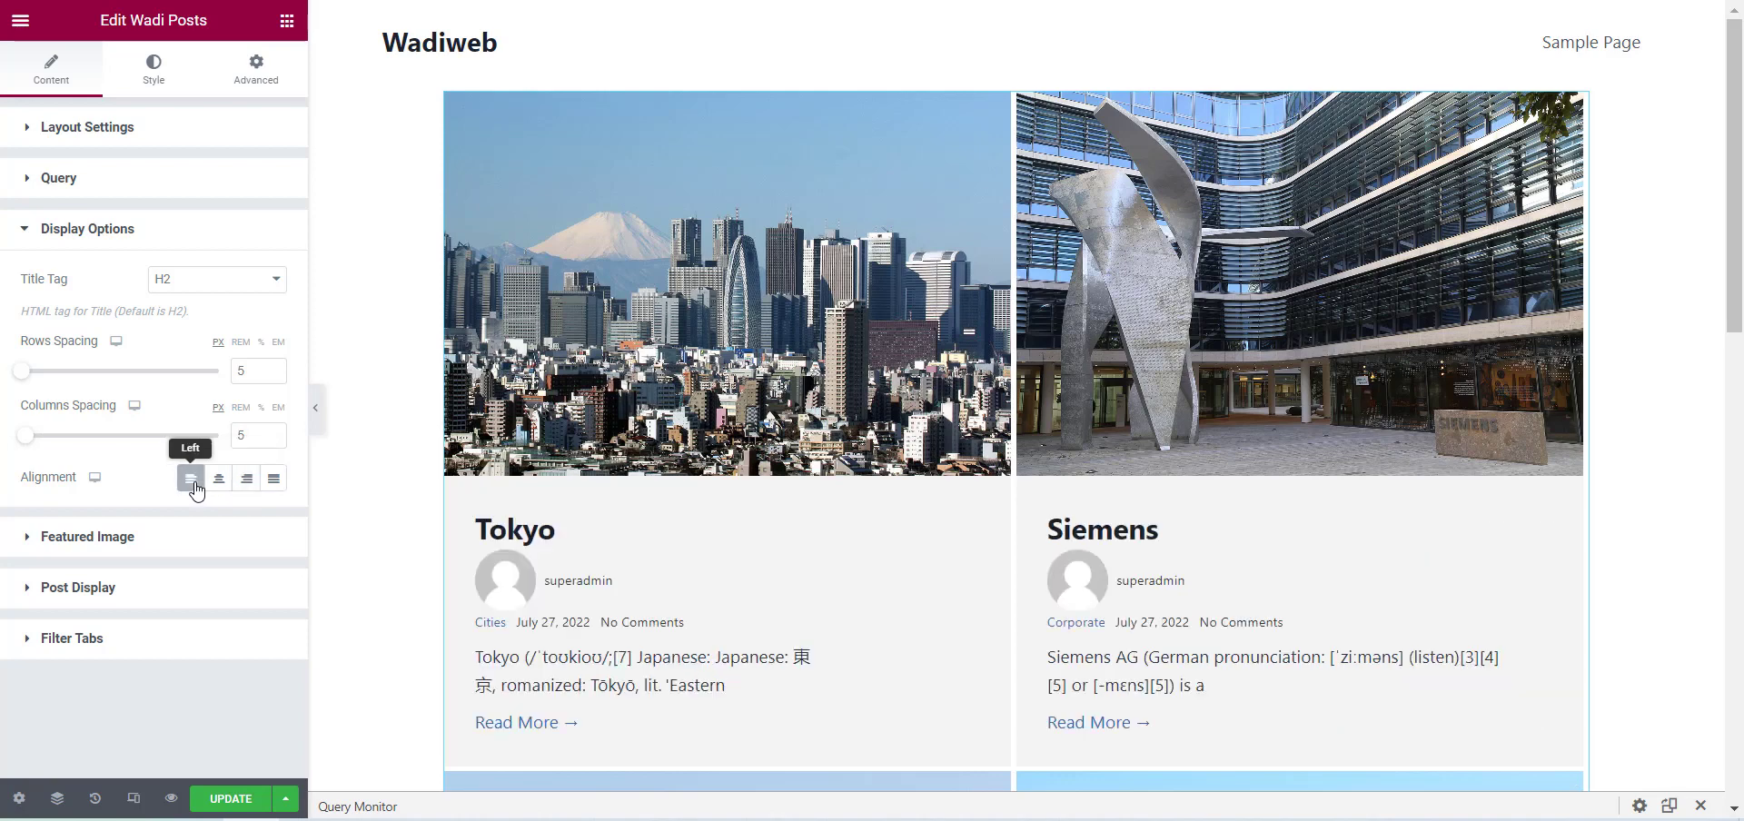
# Try turning off the posts' Featured Image in the Featured Image settings and turn it on again.
pyautogui.click(183, 548)
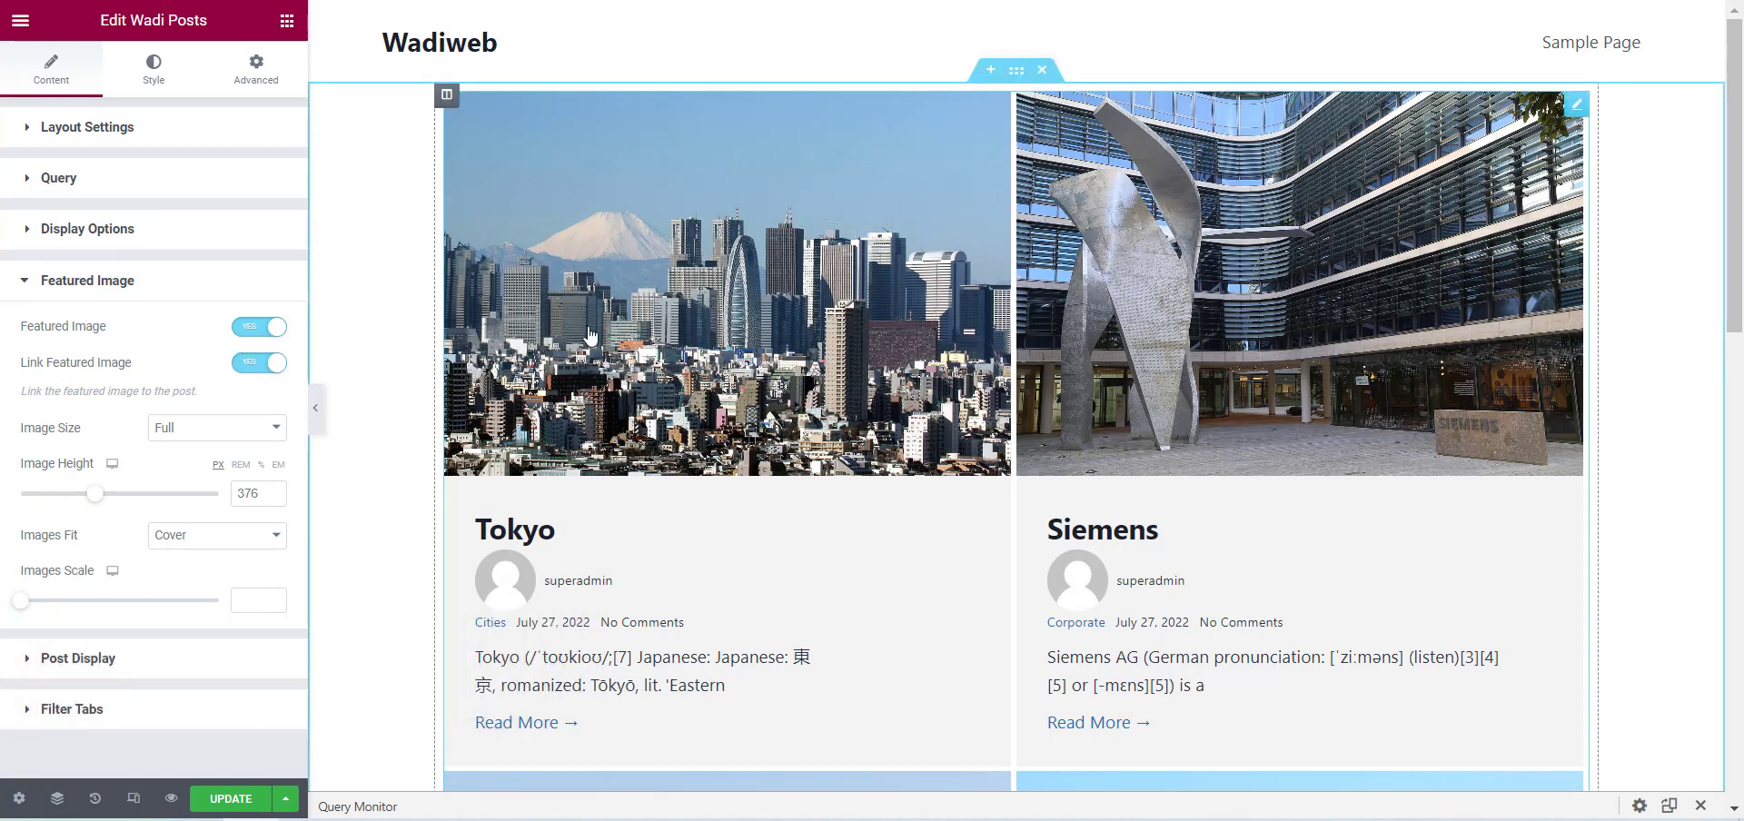
pyautogui.click(270, 327)
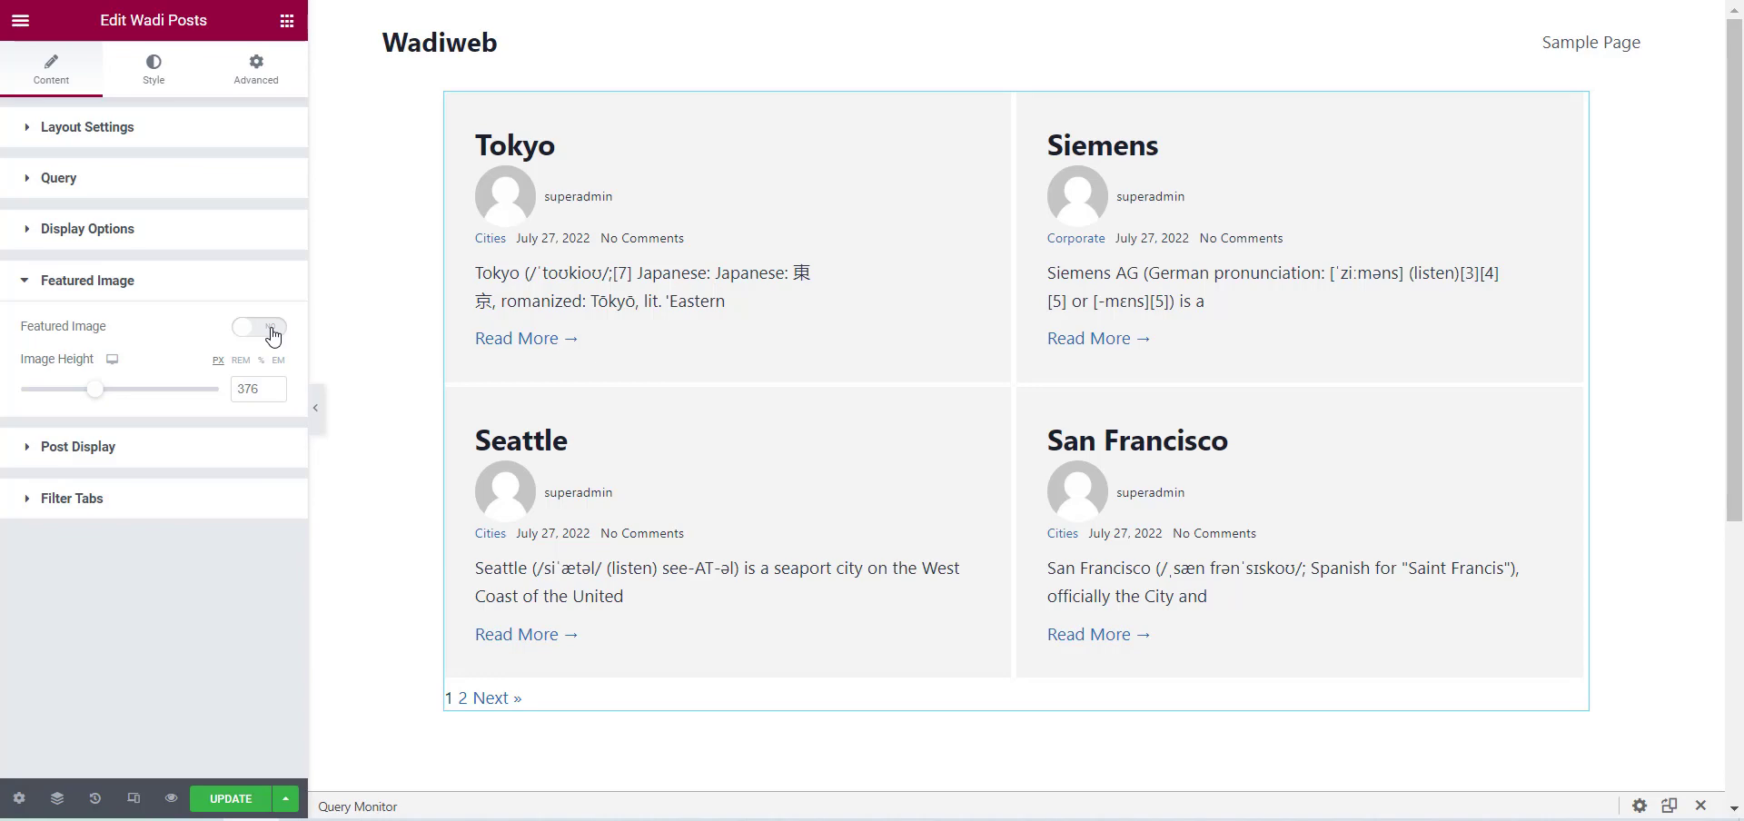
pyautogui.click(270, 329)
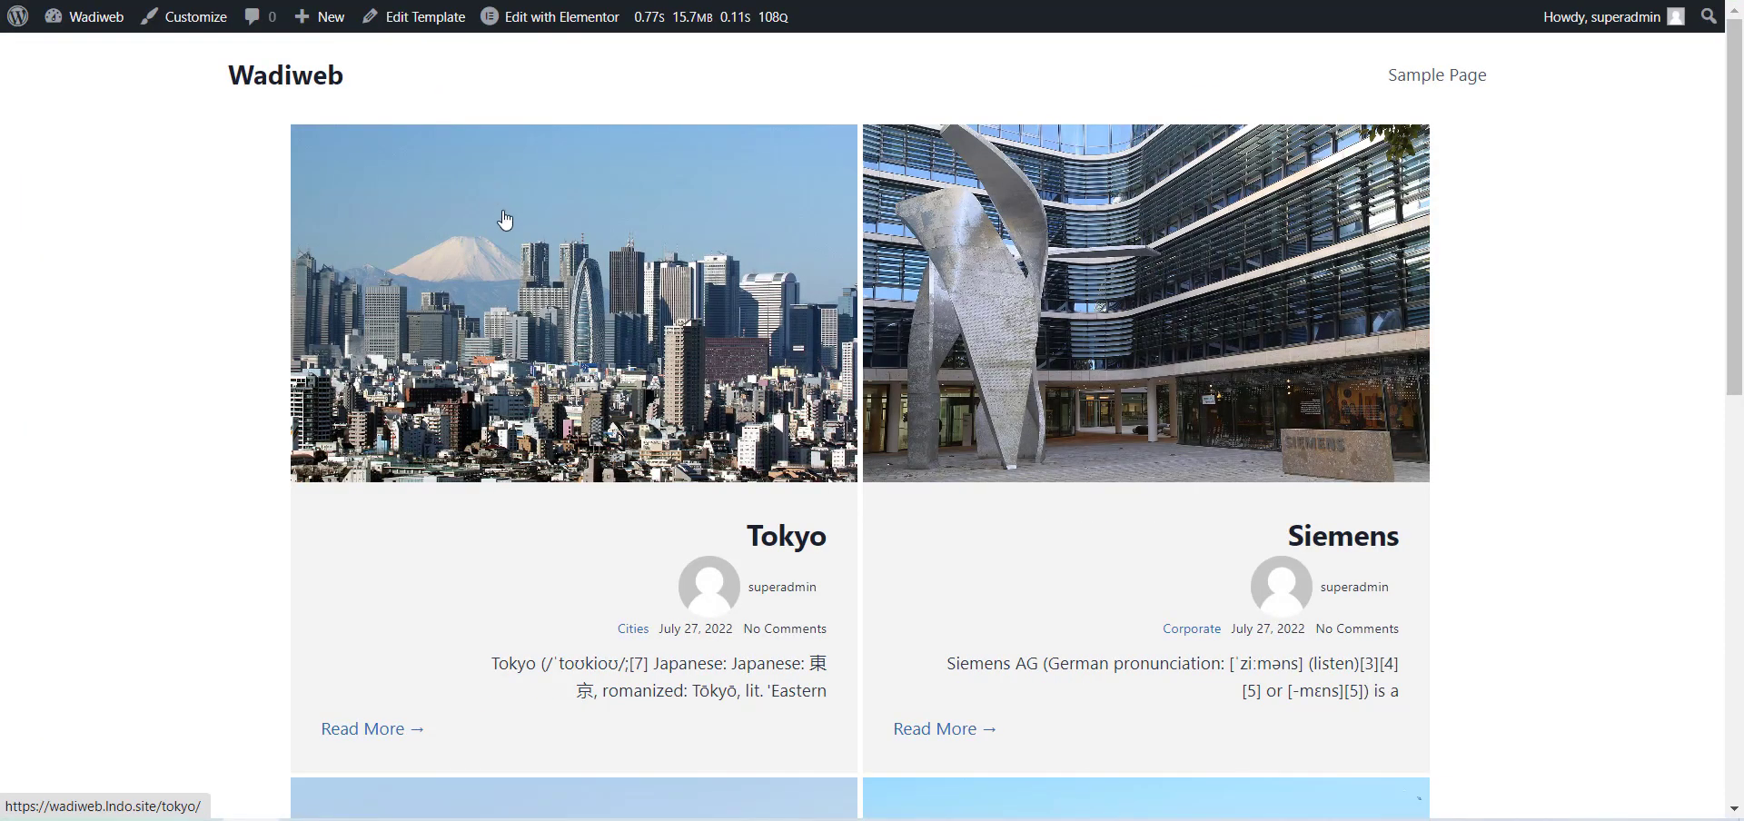
# Reload the live template page and open the Tokyo post through its linked featured image to examine it.
pyautogui.press('F5')
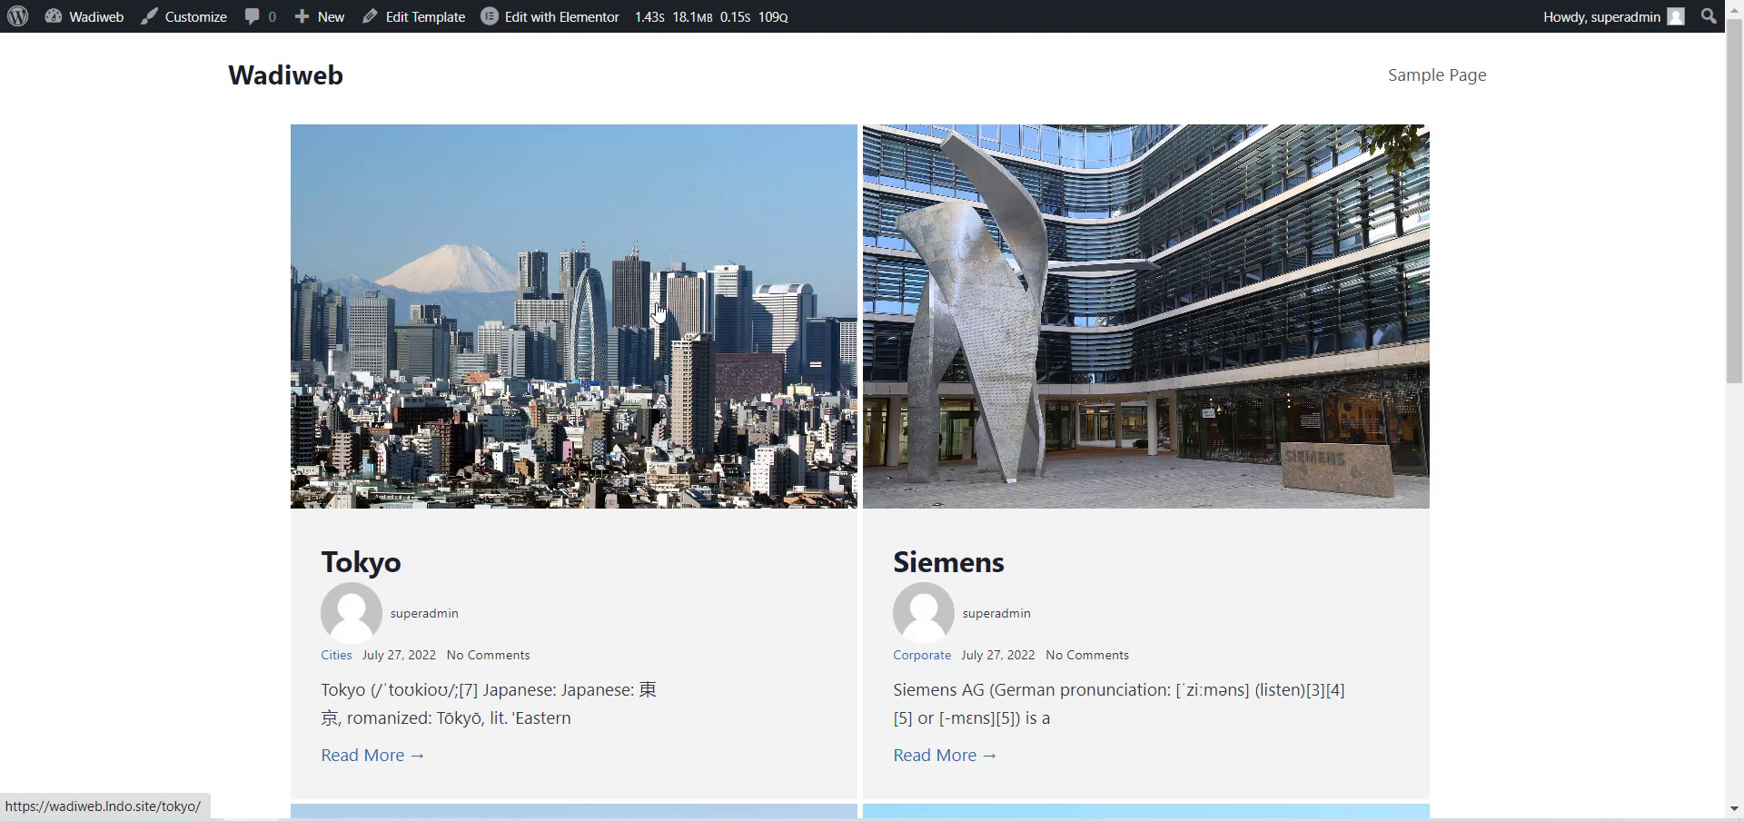
pyautogui.click(467, 280)
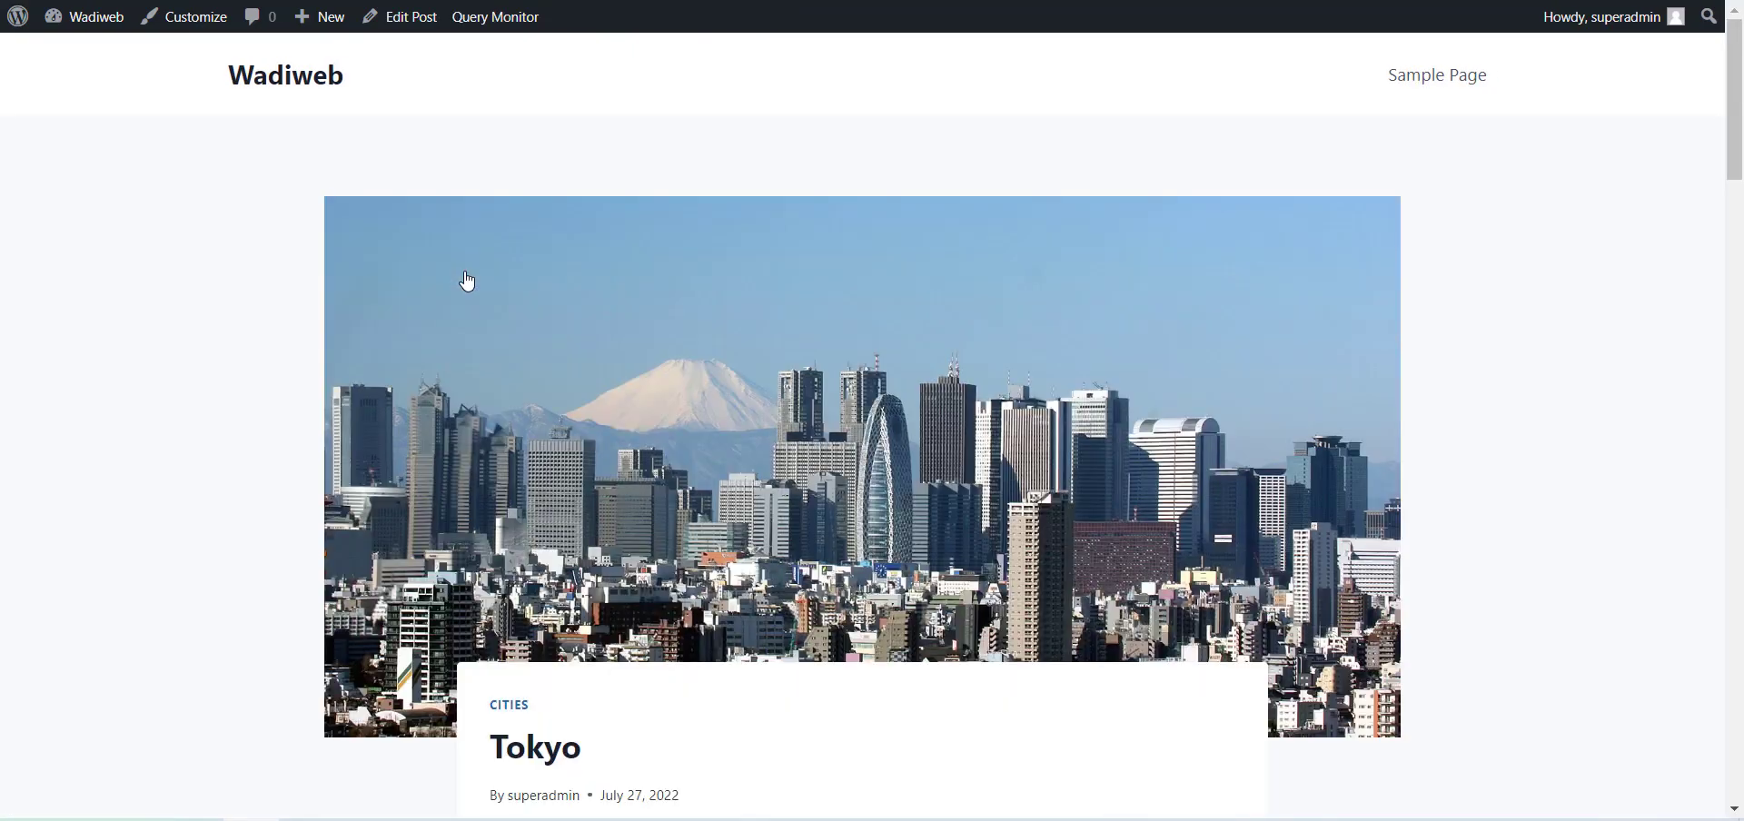
pyautogui.scroll(-8, 467, 280)
pyautogui.scroll(8, 815, 426)
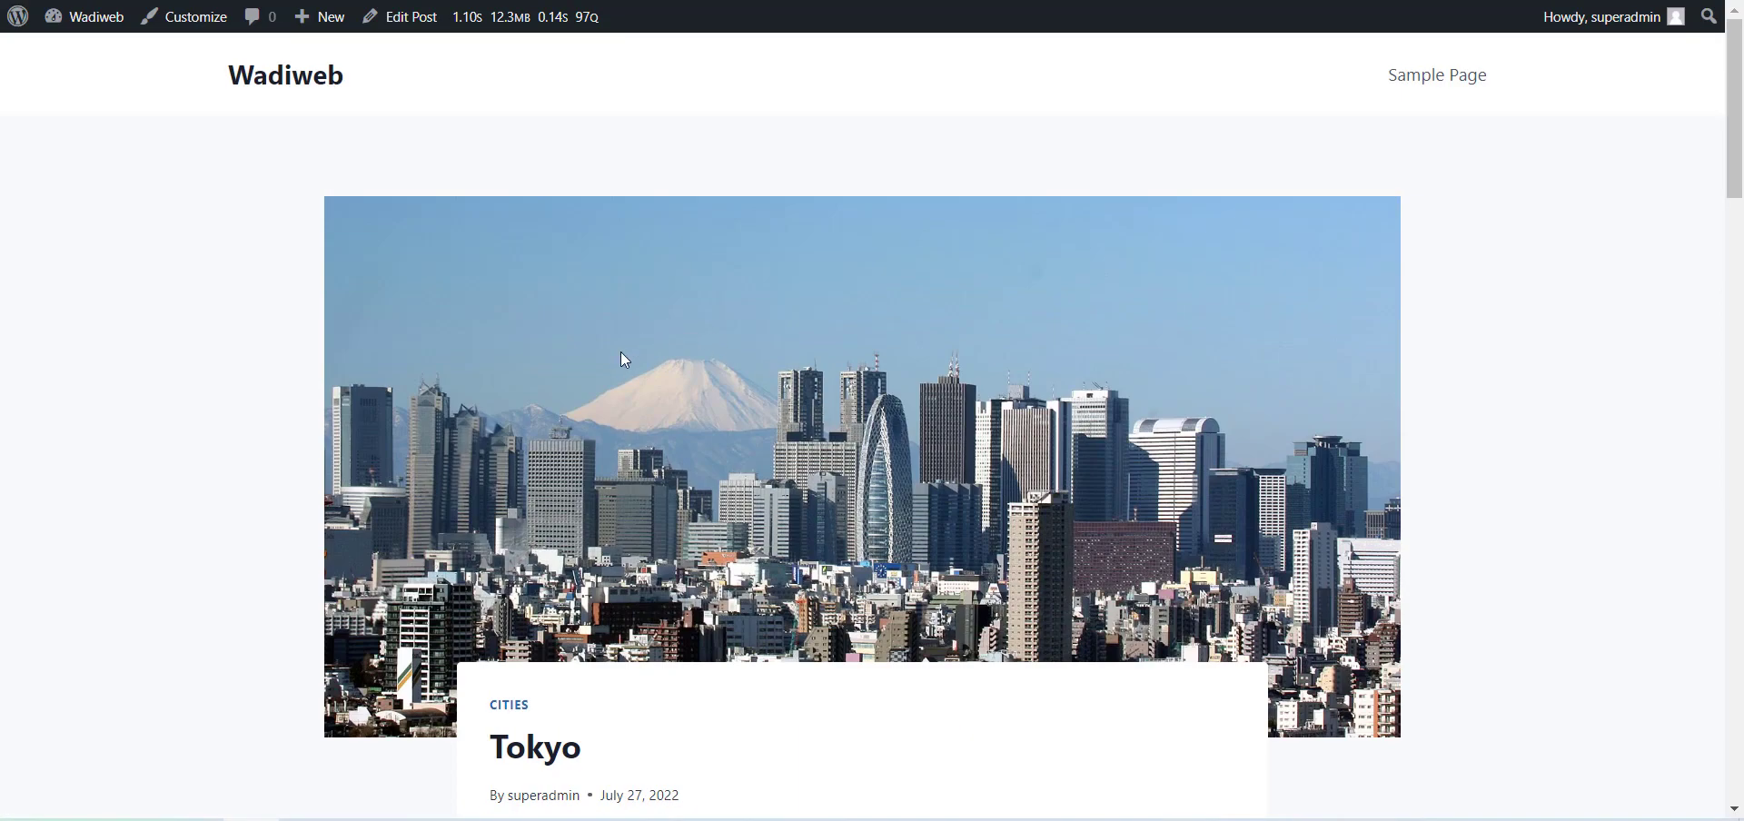
pyautogui.scroll(-5, 707, 343)
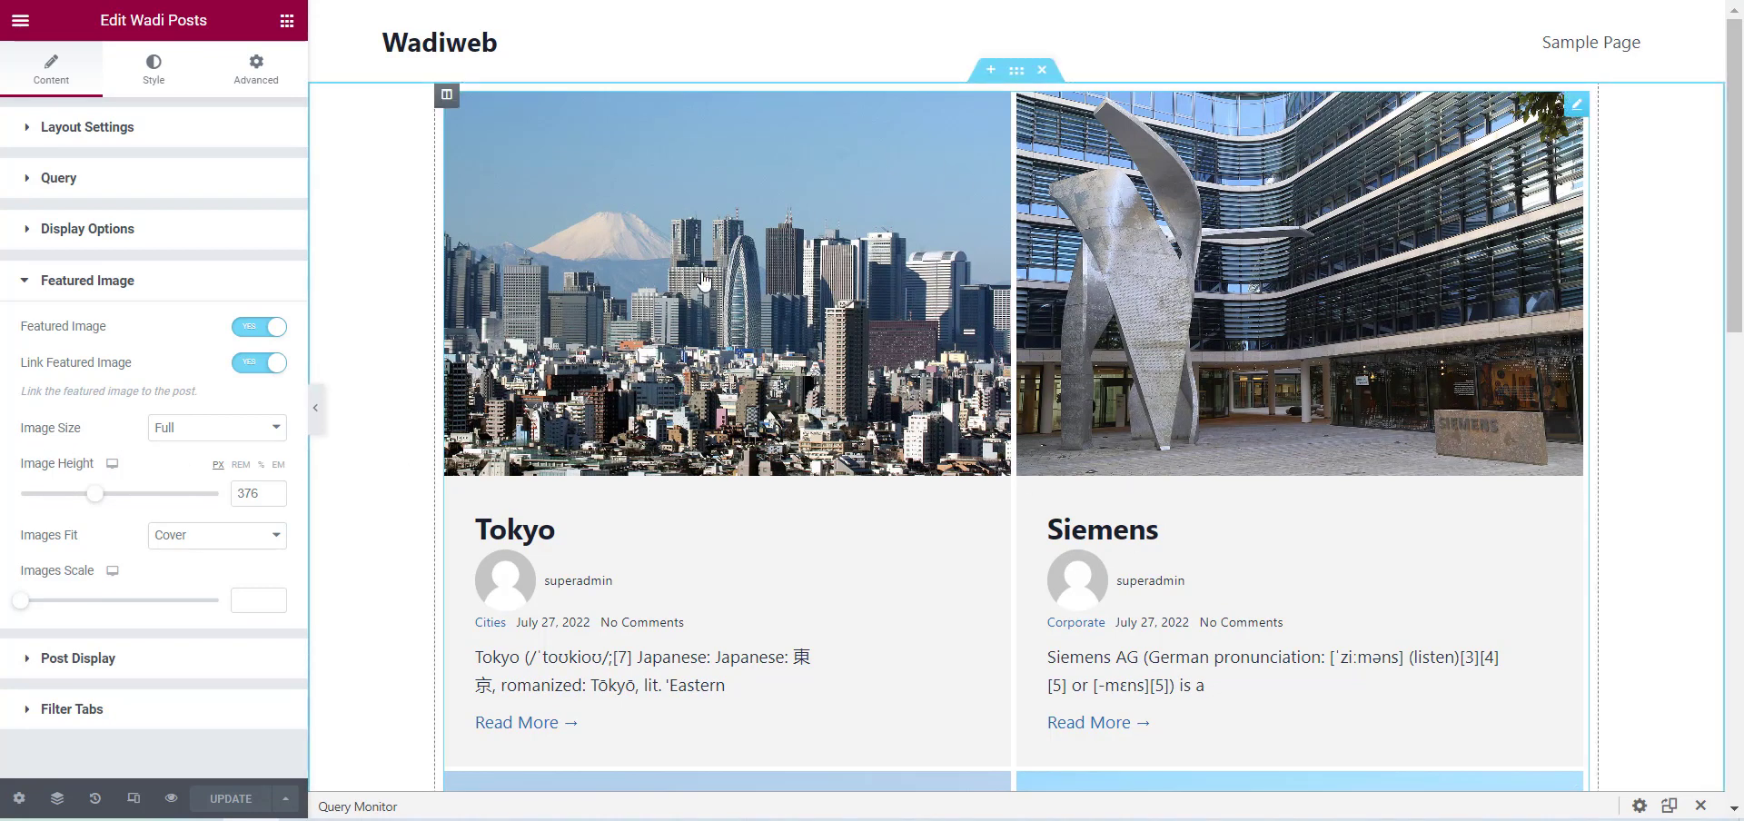
# Try Thumbnail - 150 x 150 as the featured images' Image Size and set it back to Full.
pyautogui.click(247, 431)
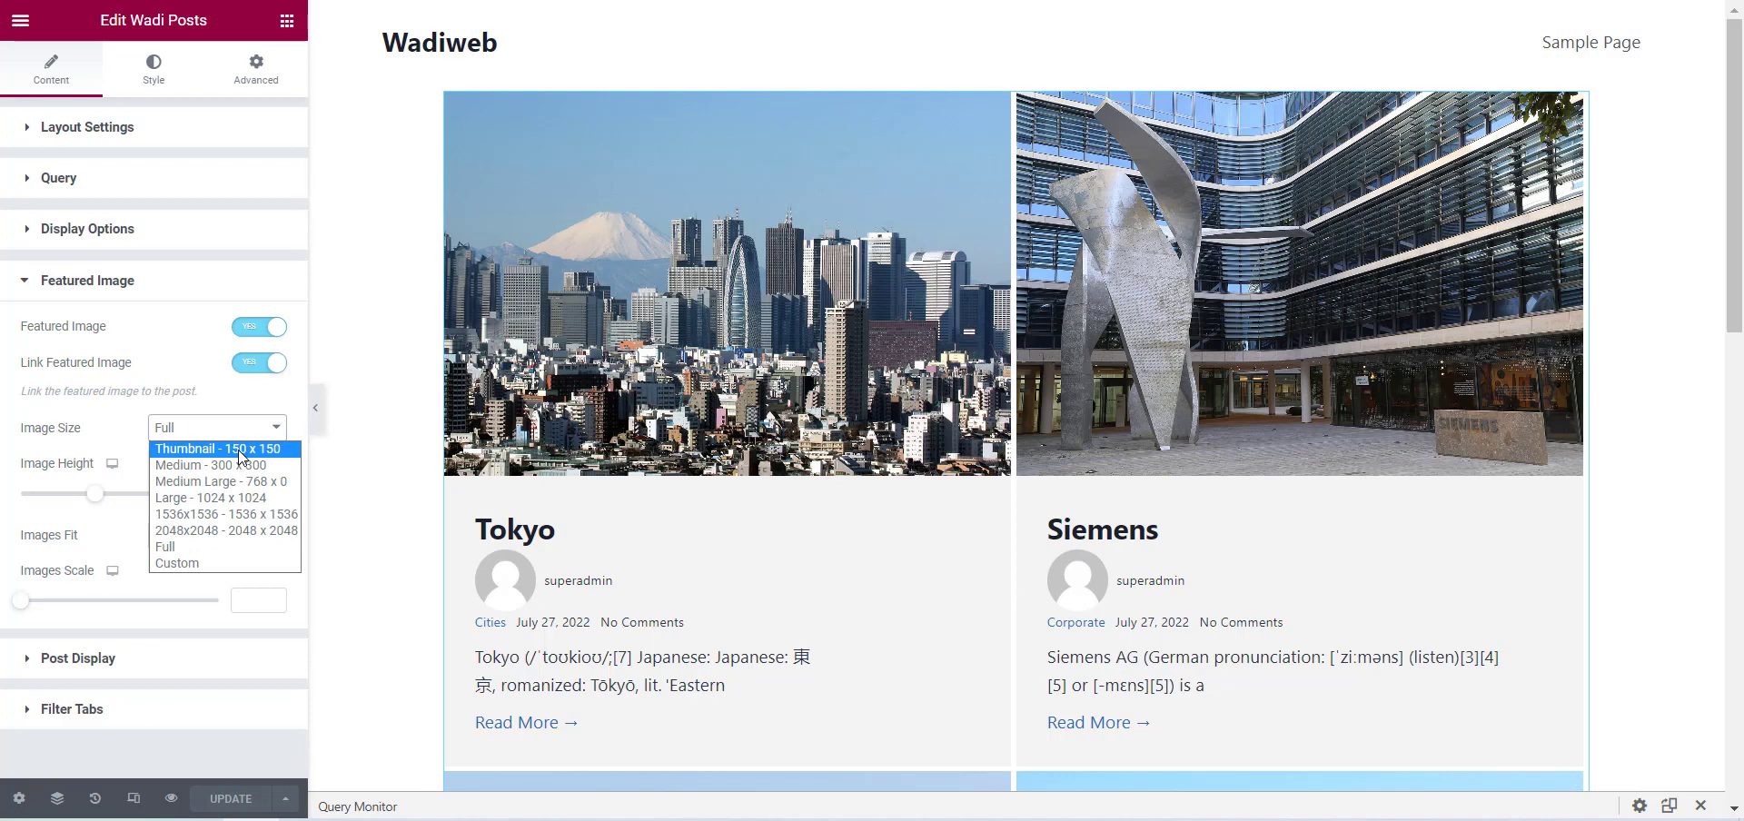
pyautogui.click(238, 450)
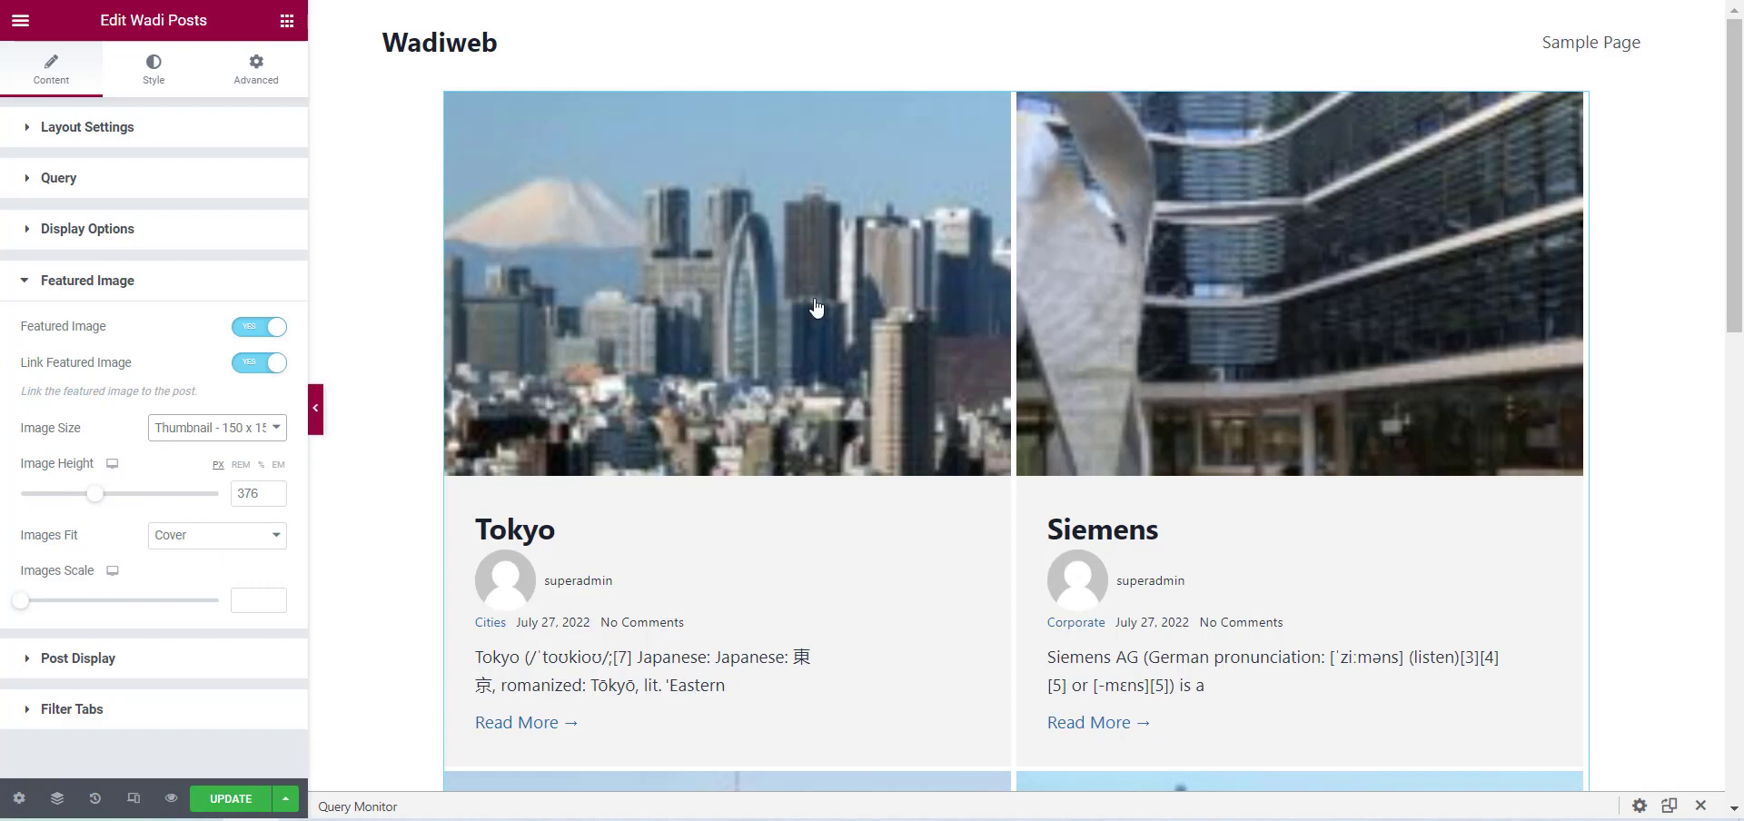
pyautogui.click(204, 429)
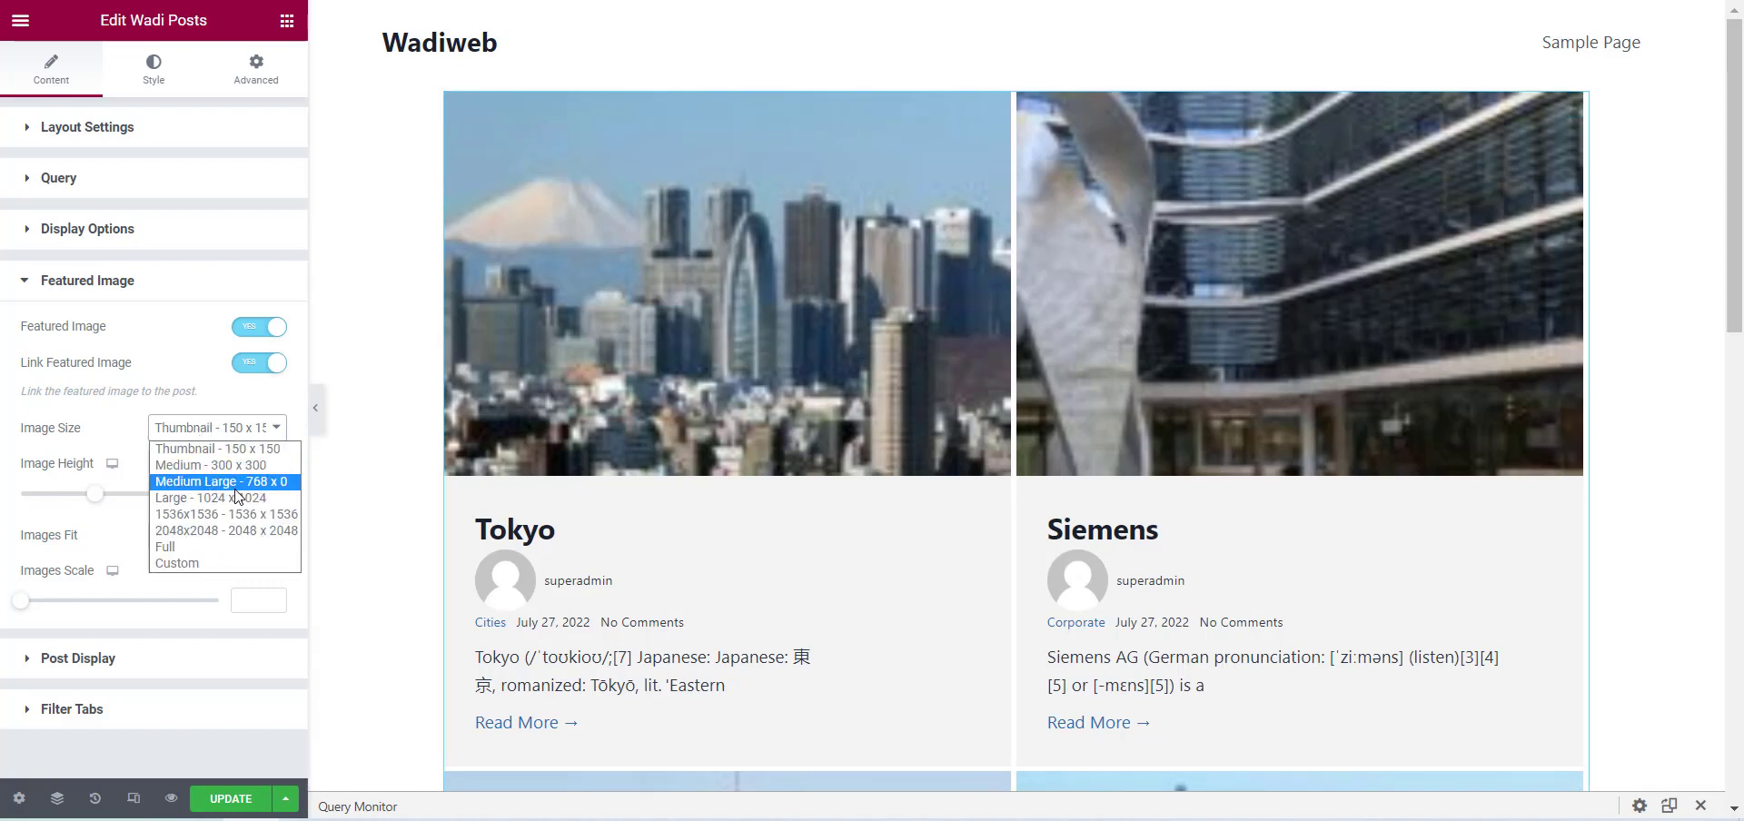
pyautogui.click(184, 545)
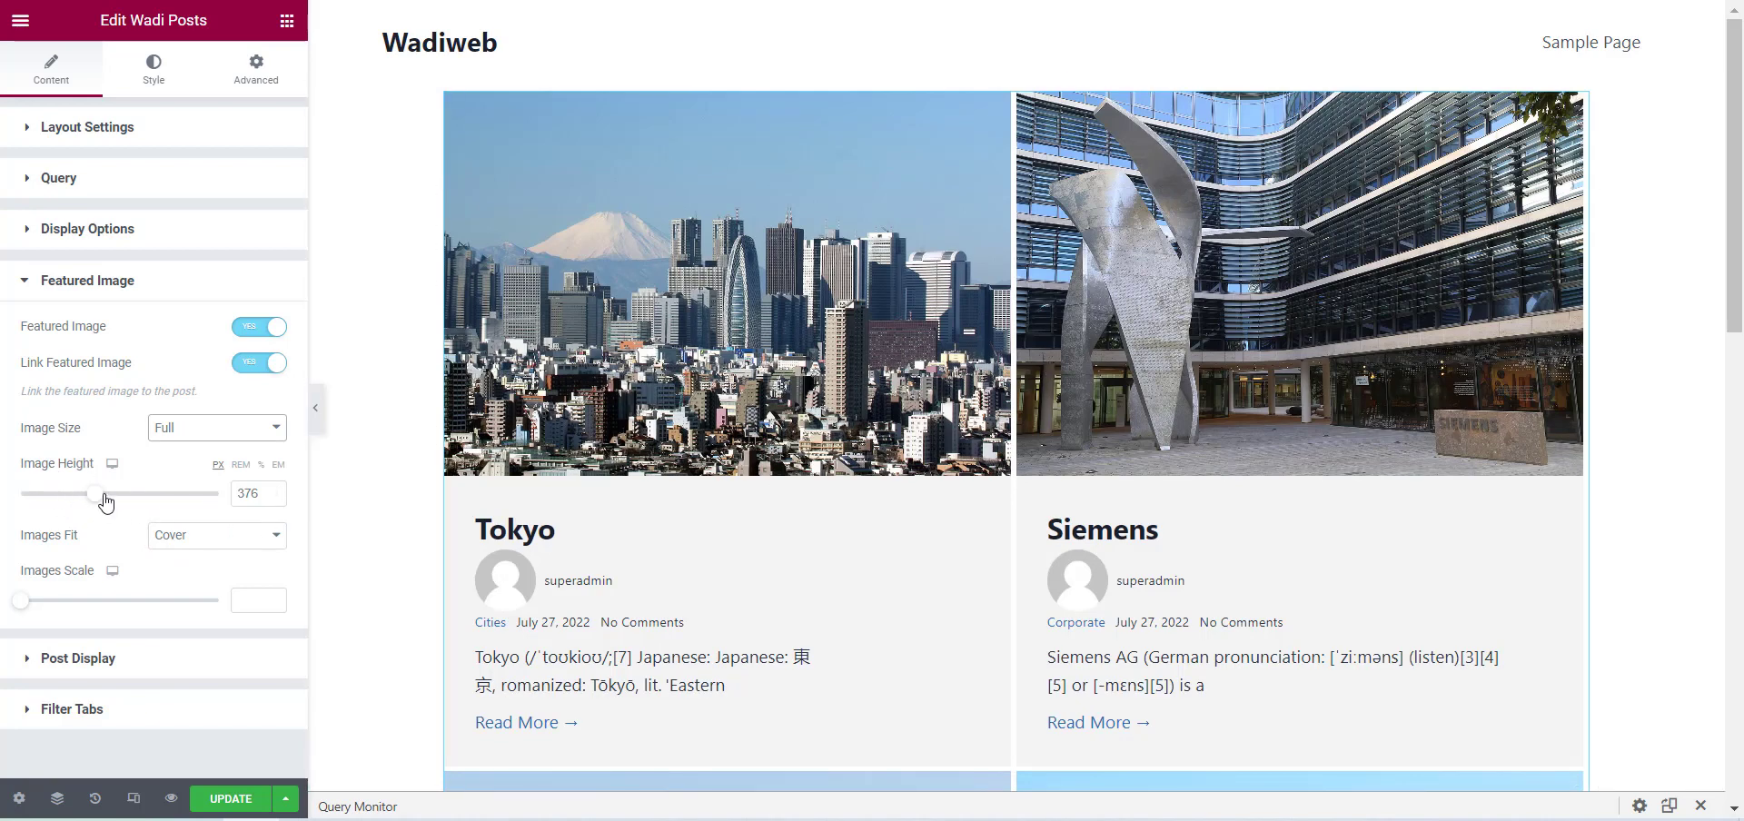
# Reduce the featured images' Image Height to 278 px for desktop and set it to 150 px for tablet.
pyautogui.moveTo(106, 501); pyautogui.dragTo(78, 538)
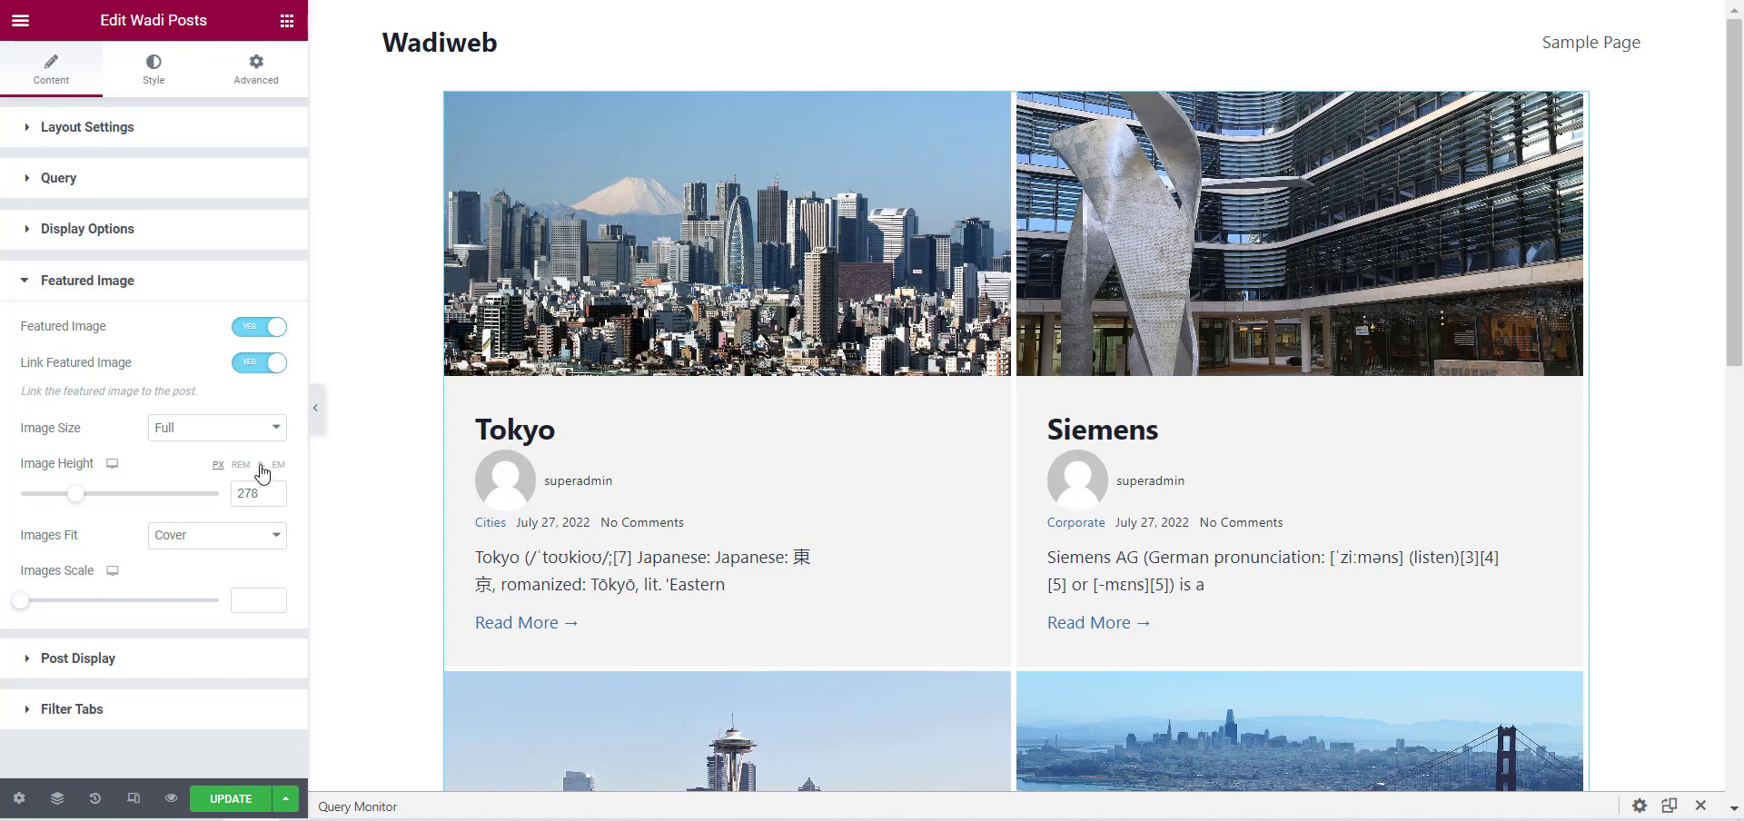
pyautogui.click(113, 465)
pyautogui.click(112, 491)
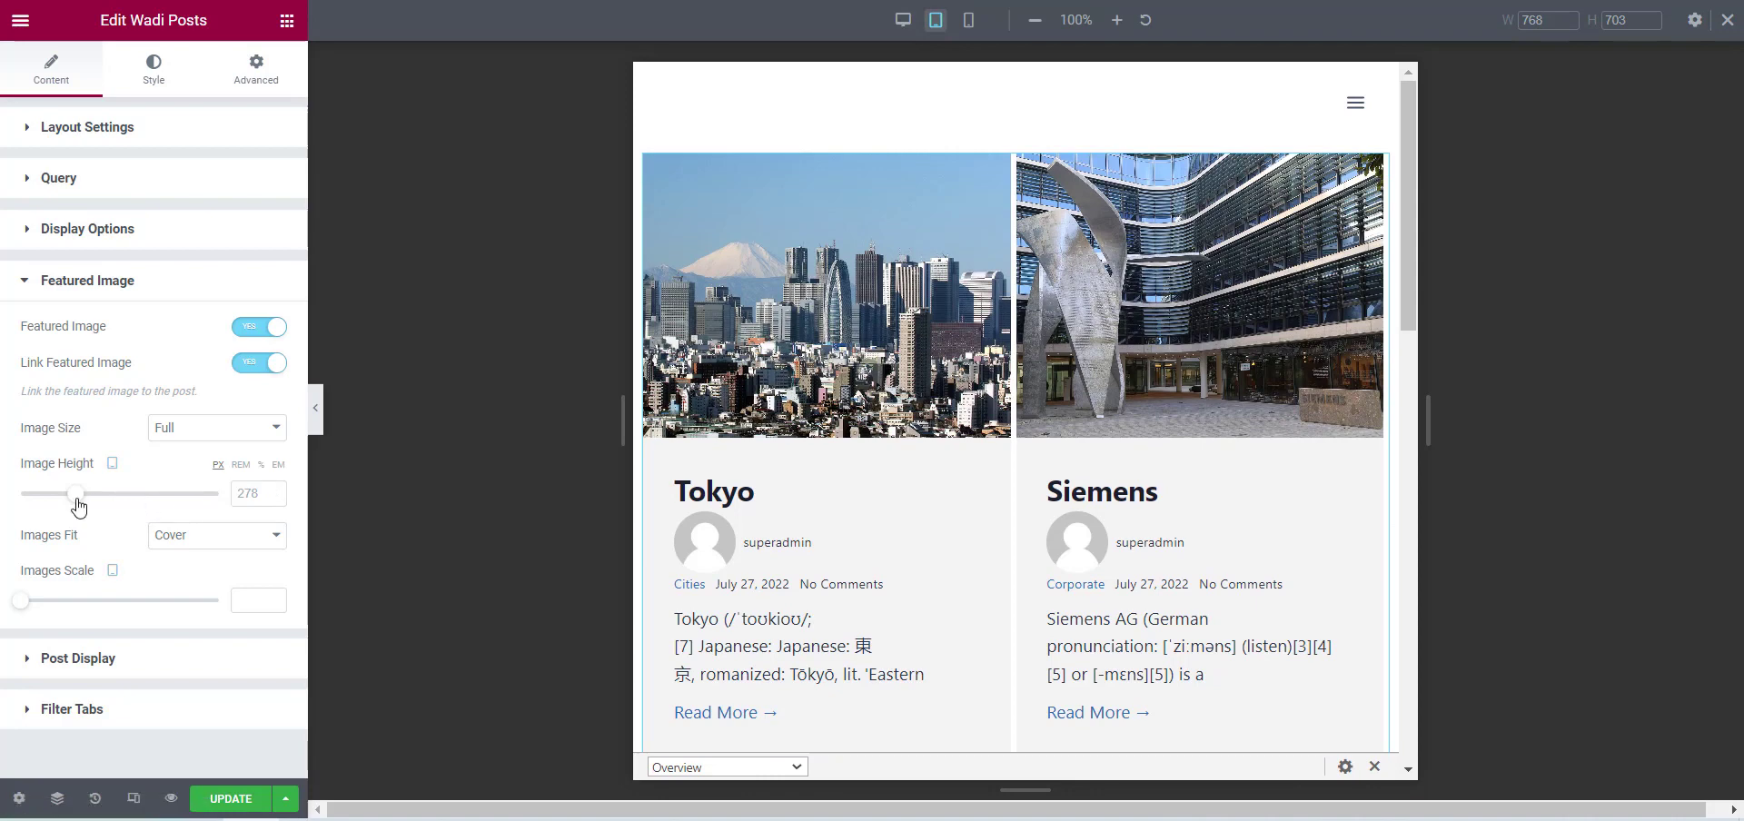
pyautogui.moveTo(78, 506); pyautogui.dragTo(61, 497)
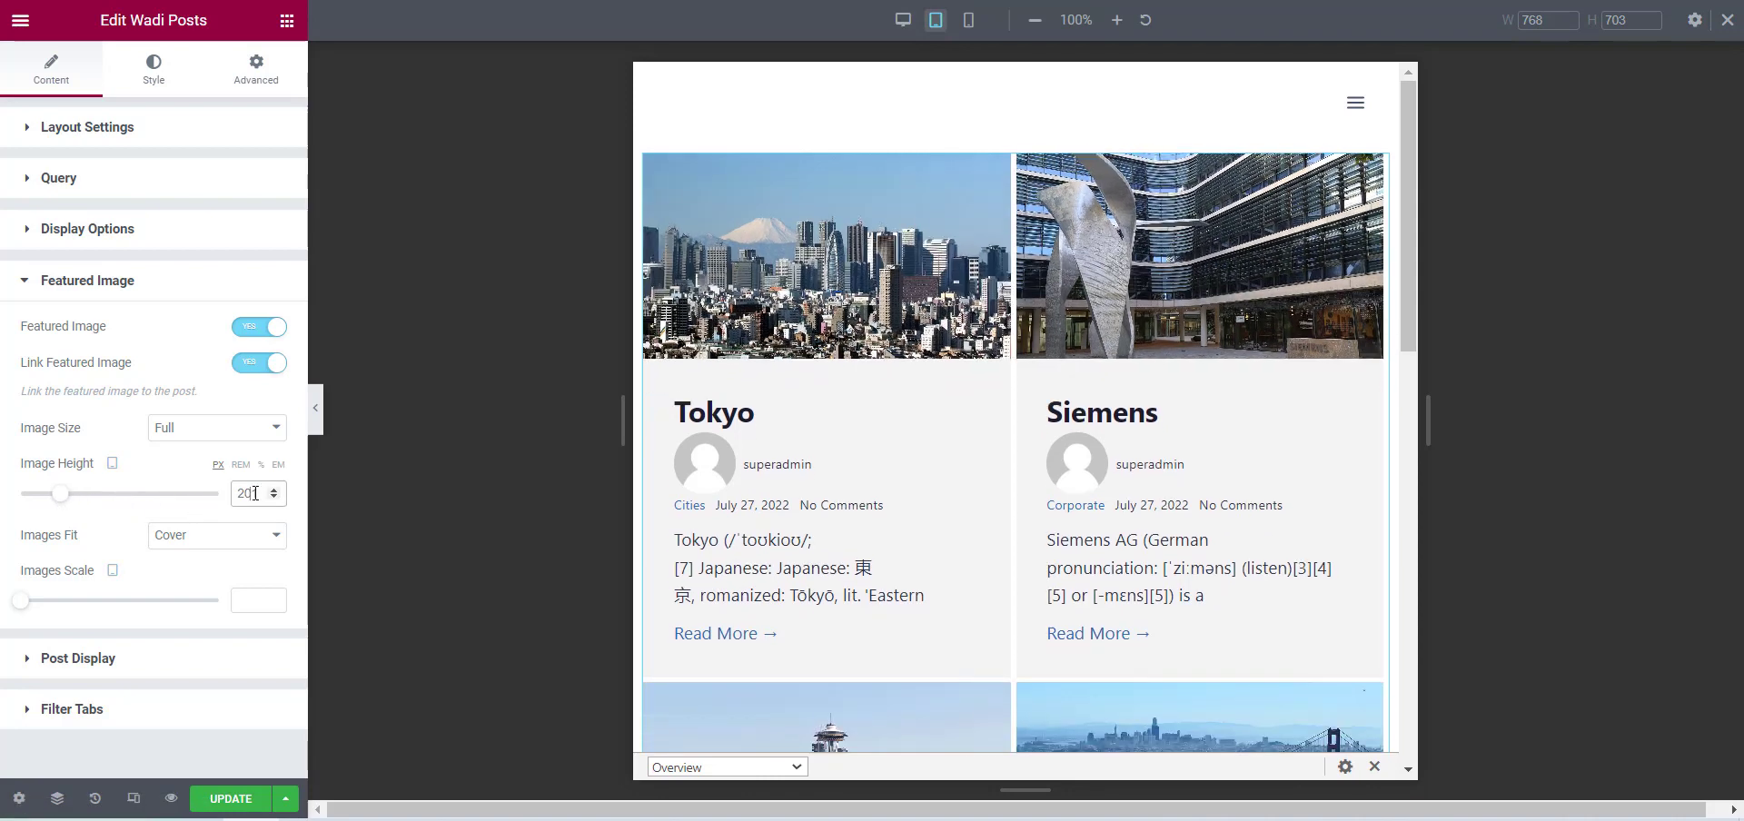
pyautogui.write('150')
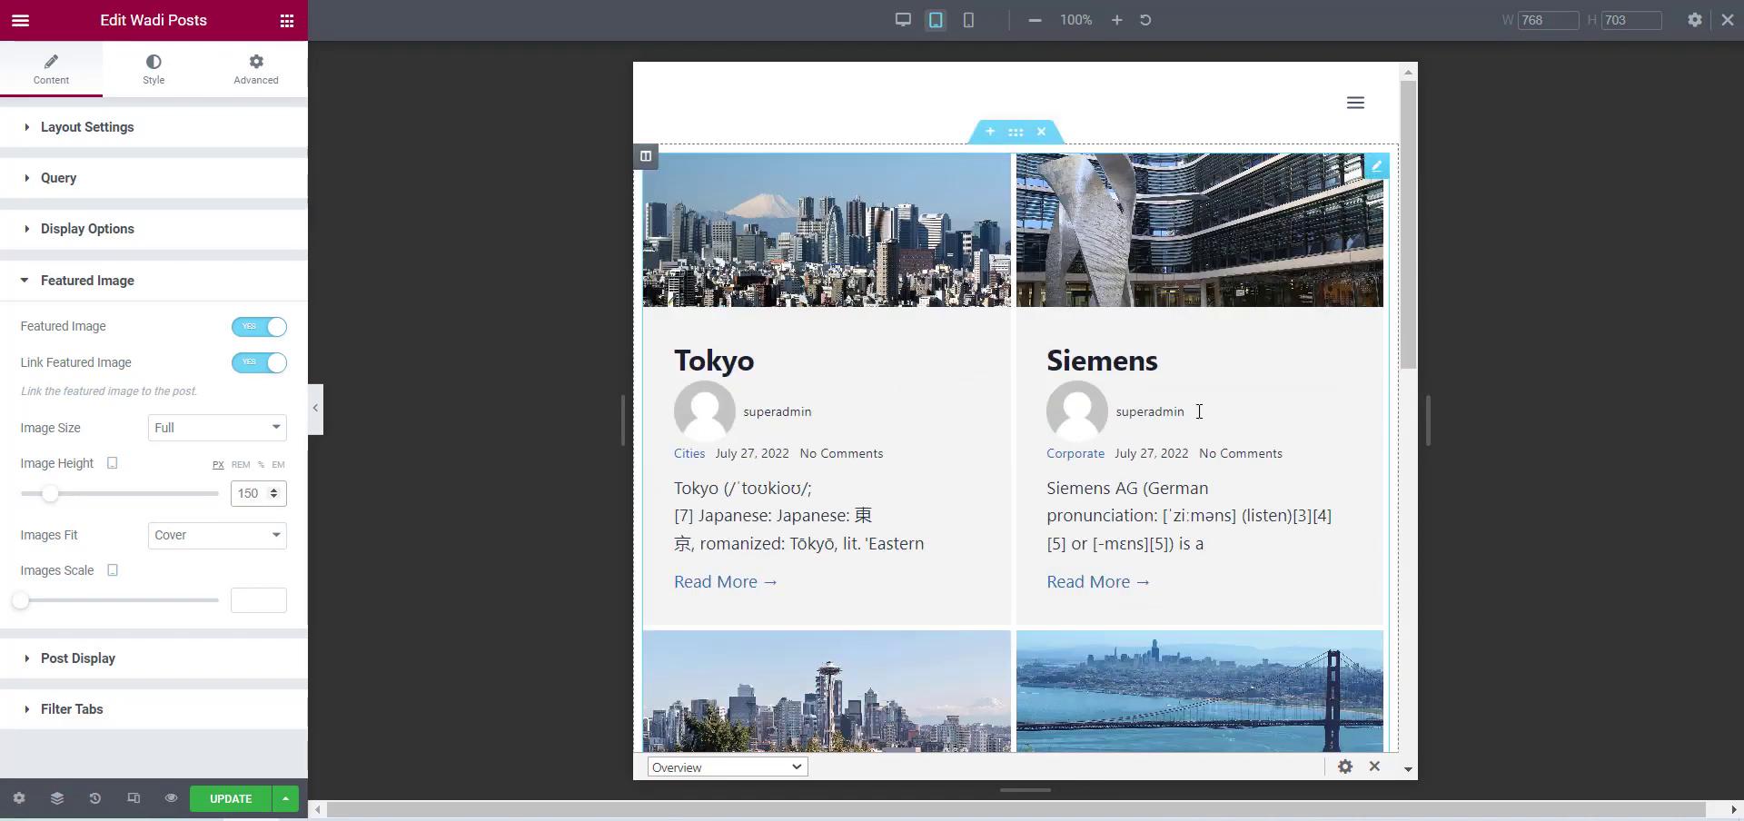
# Set the Image Height to 120 px for mobile and check the tablet and desktop previews.
pyautogui.click(968, 19)
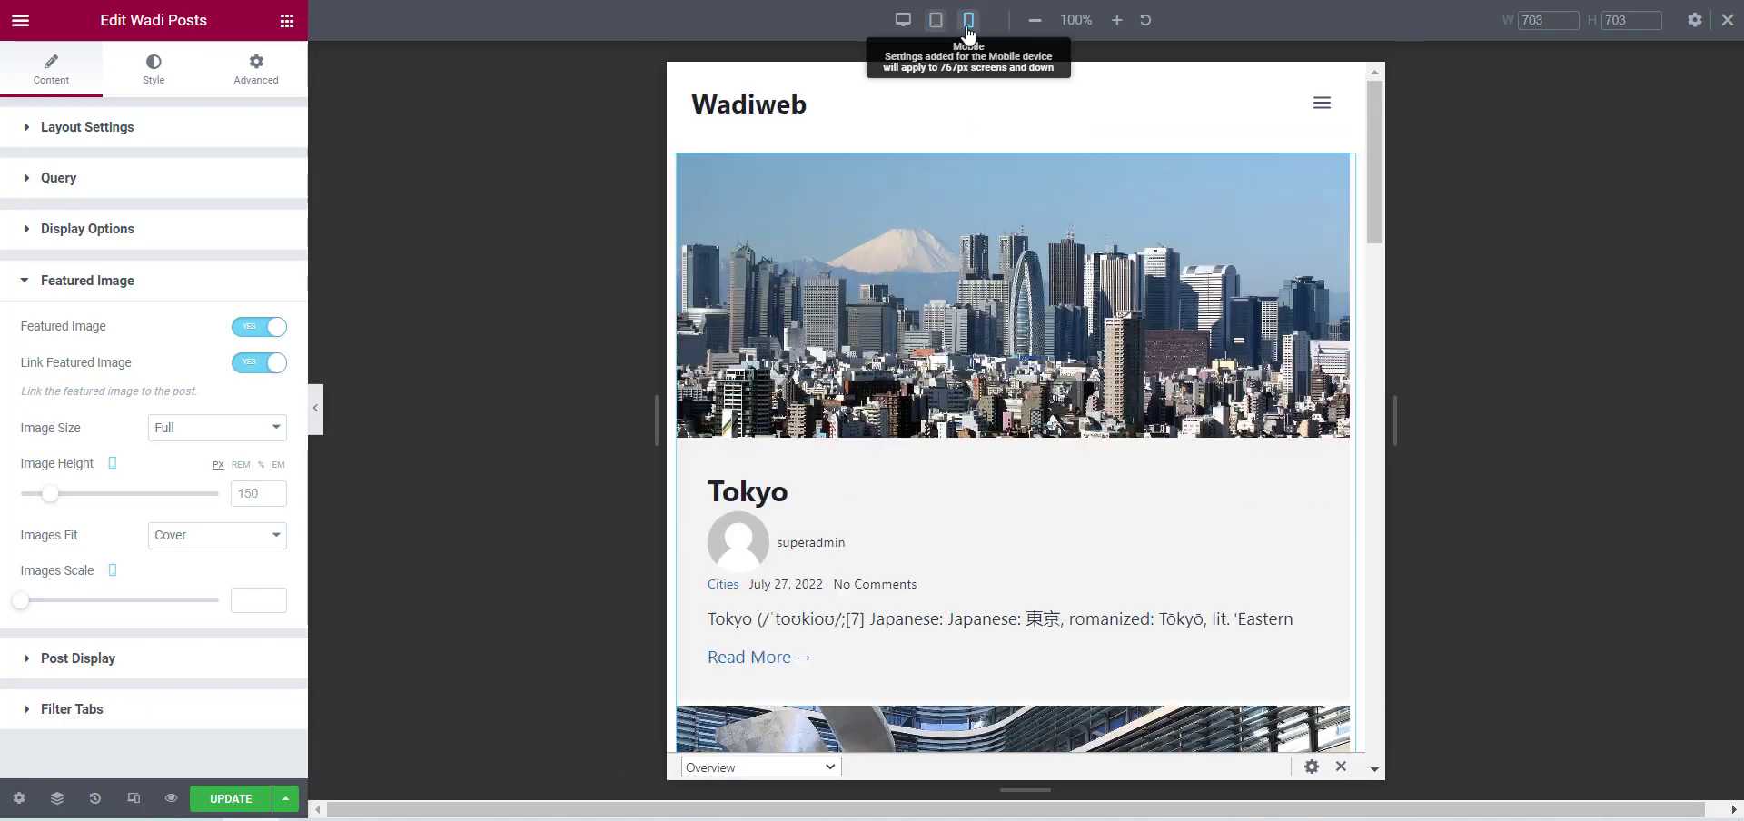
pyautogui.click(256, 493)
pyautogui.write('120')
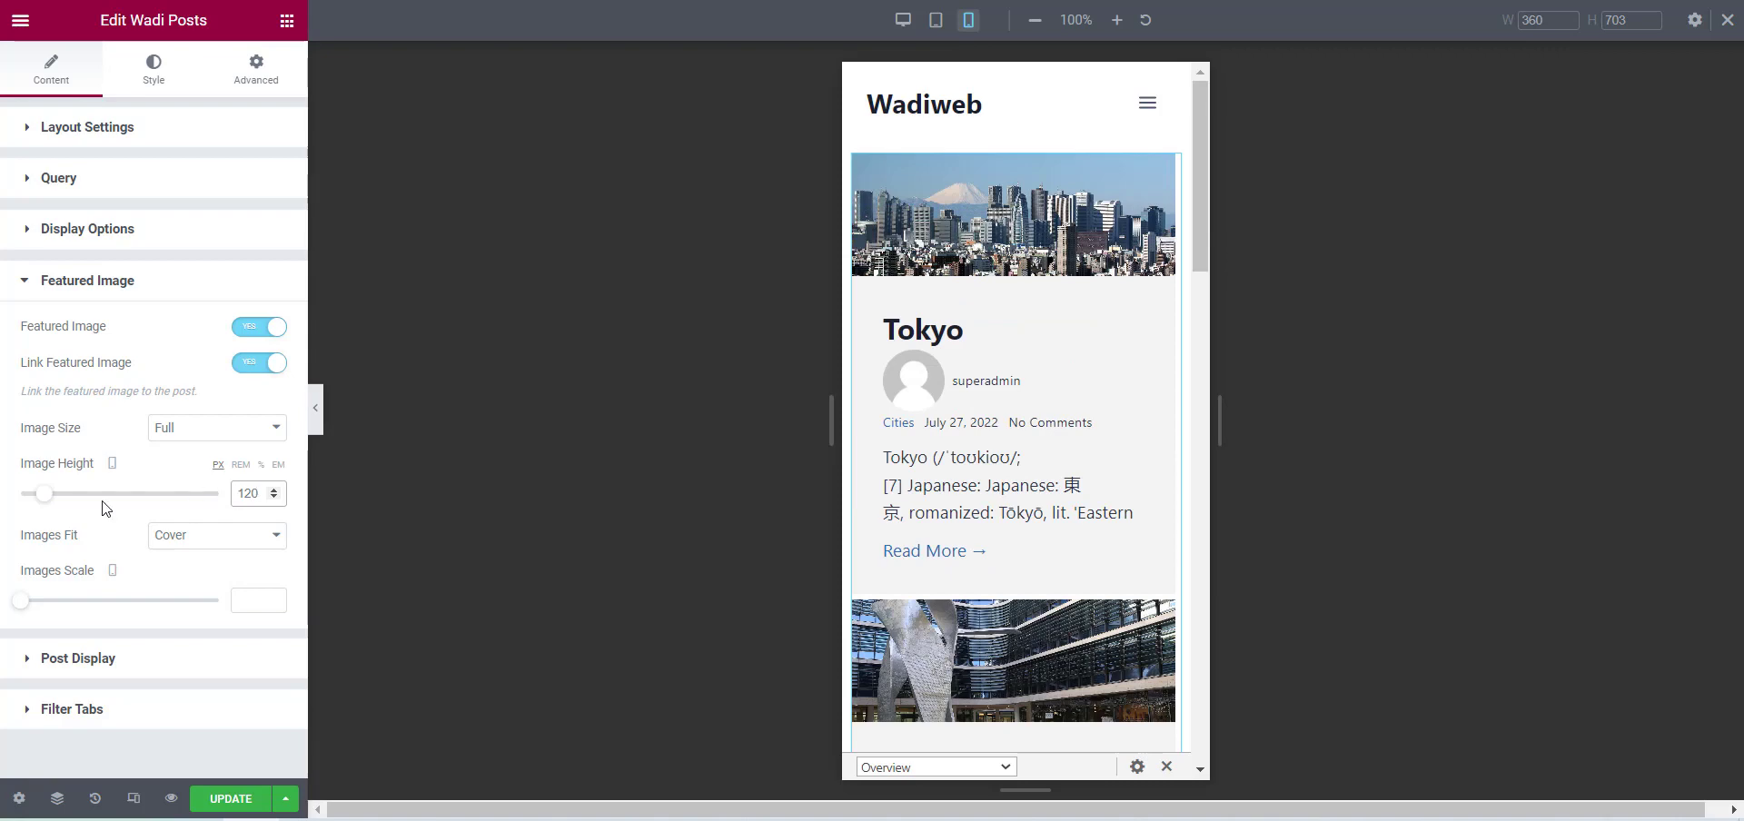
pyautogui.click(937, 20)
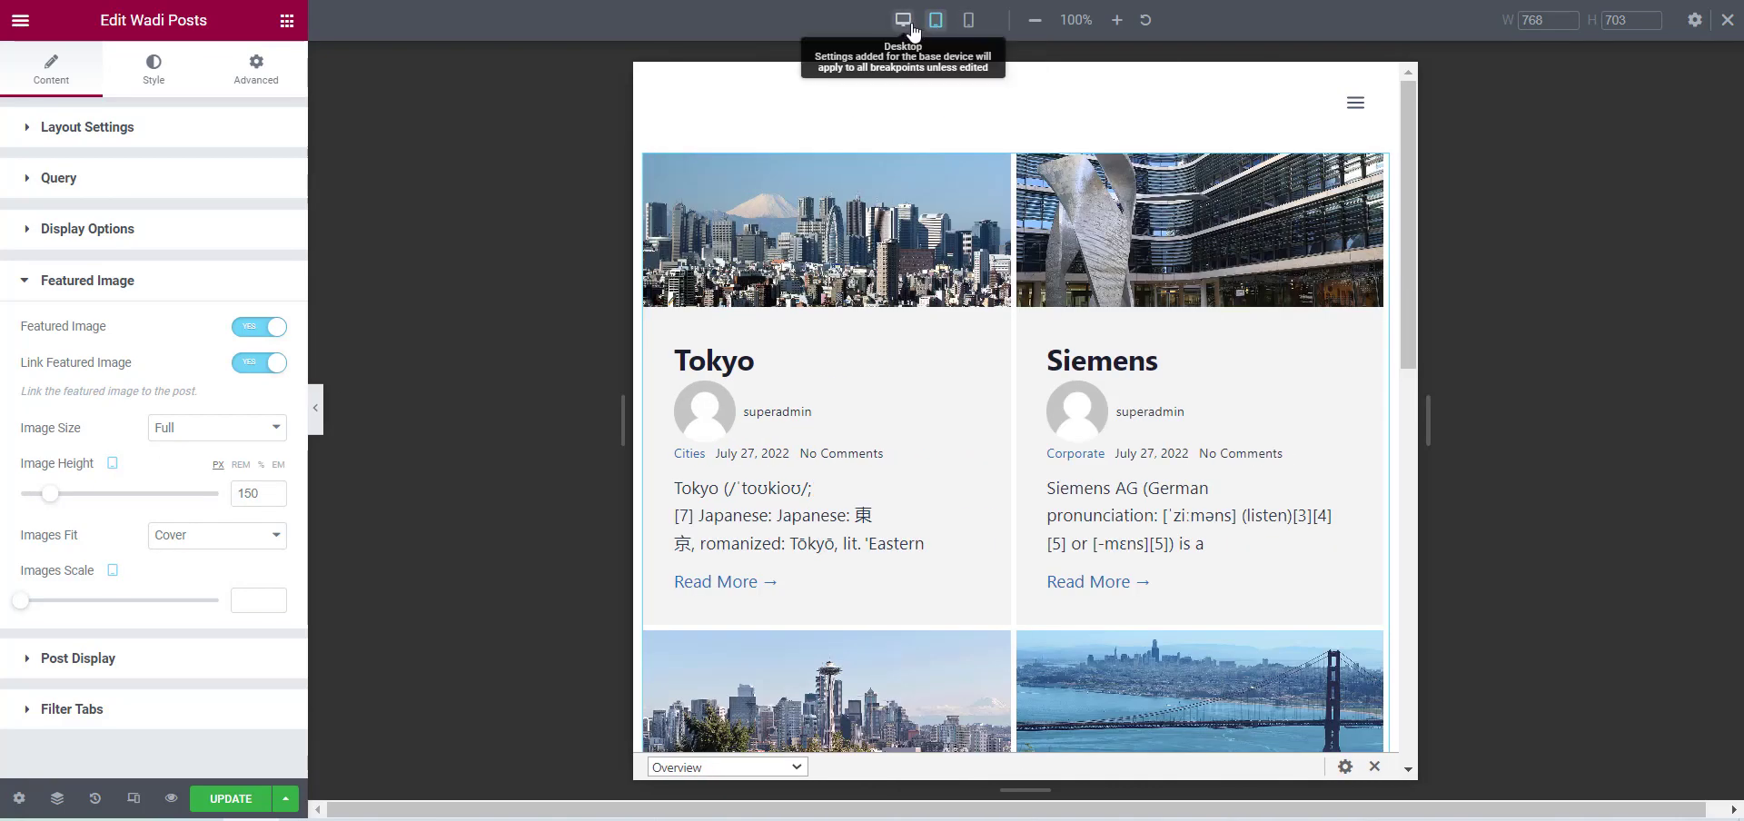
pyautogui.click(908, 26)
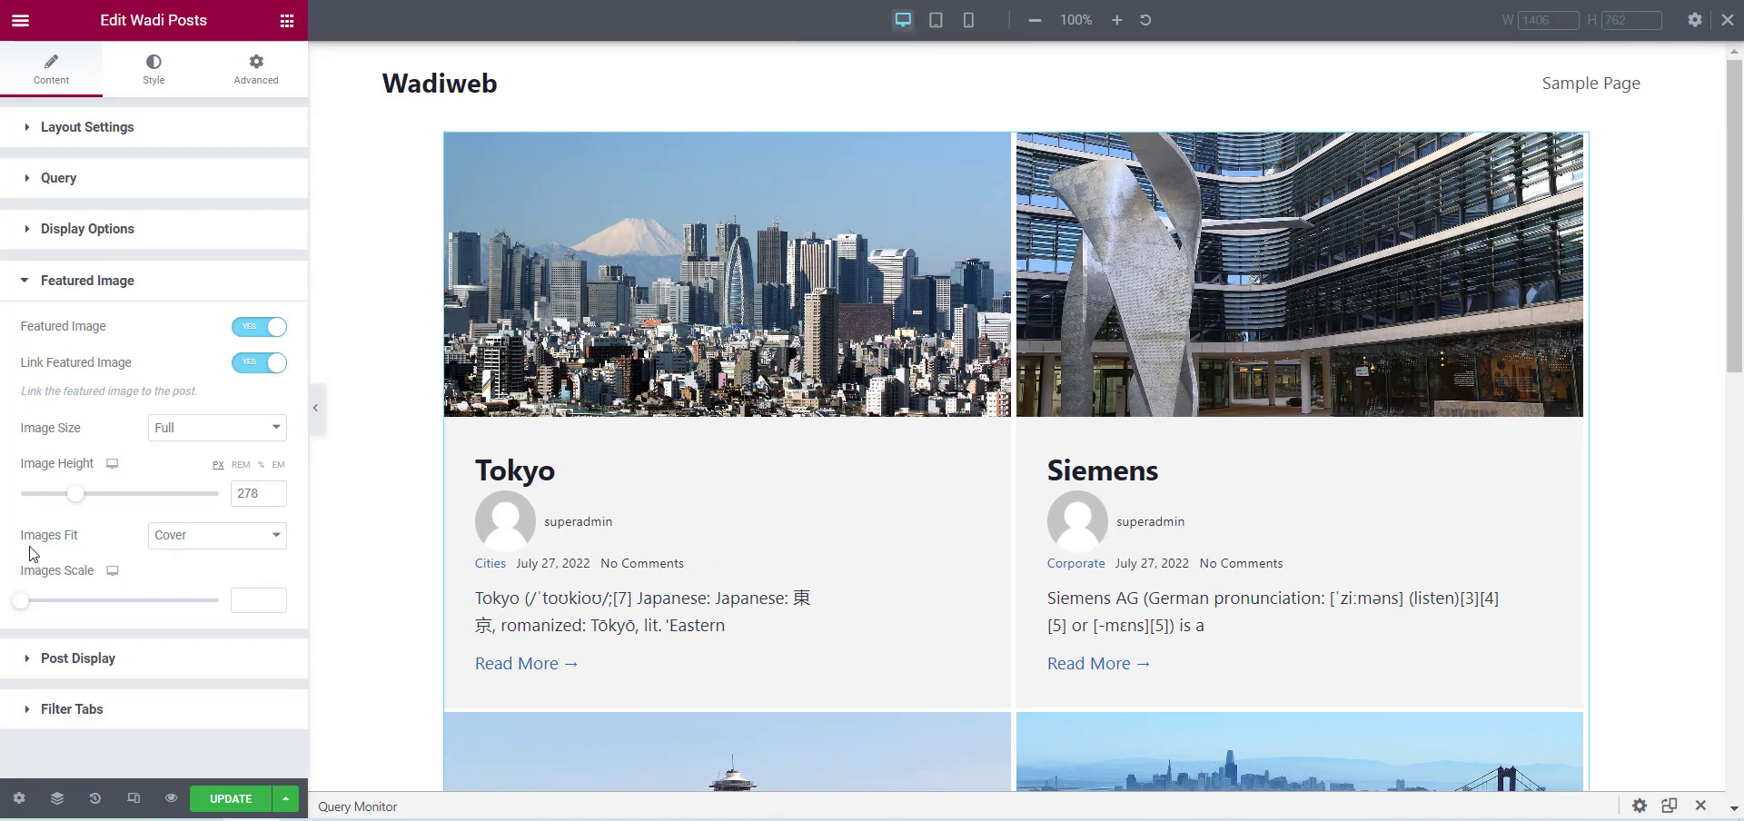
# Try Contain and Auto as the featured images' Images Fit and set it back to Cover.
pyautogui.click(193, 536)
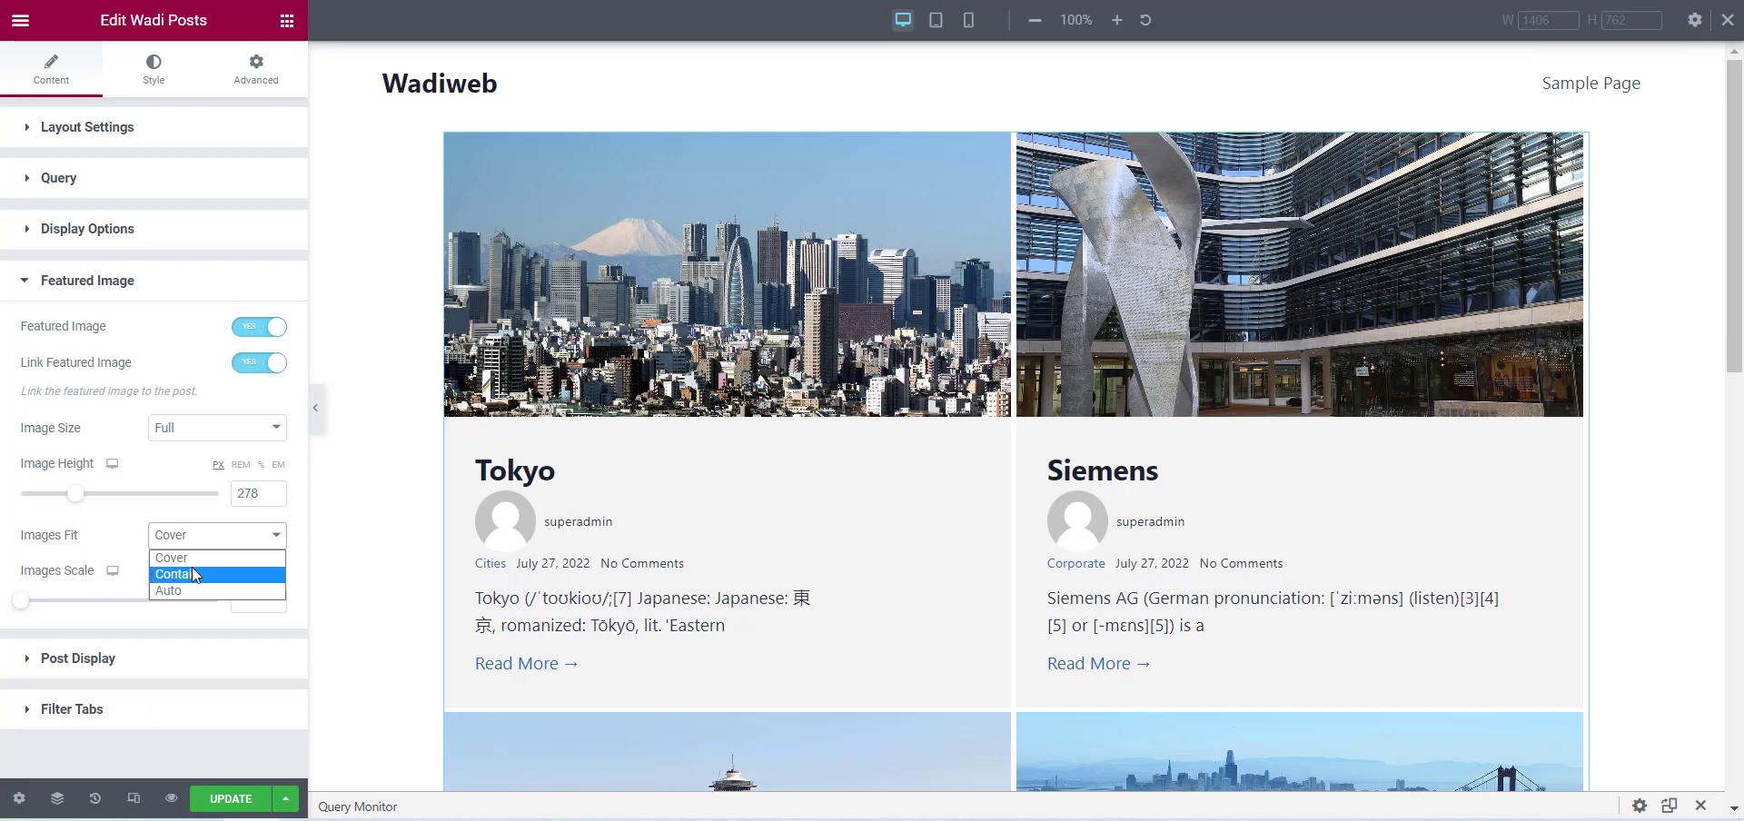
pyautogui.click(193, 573)
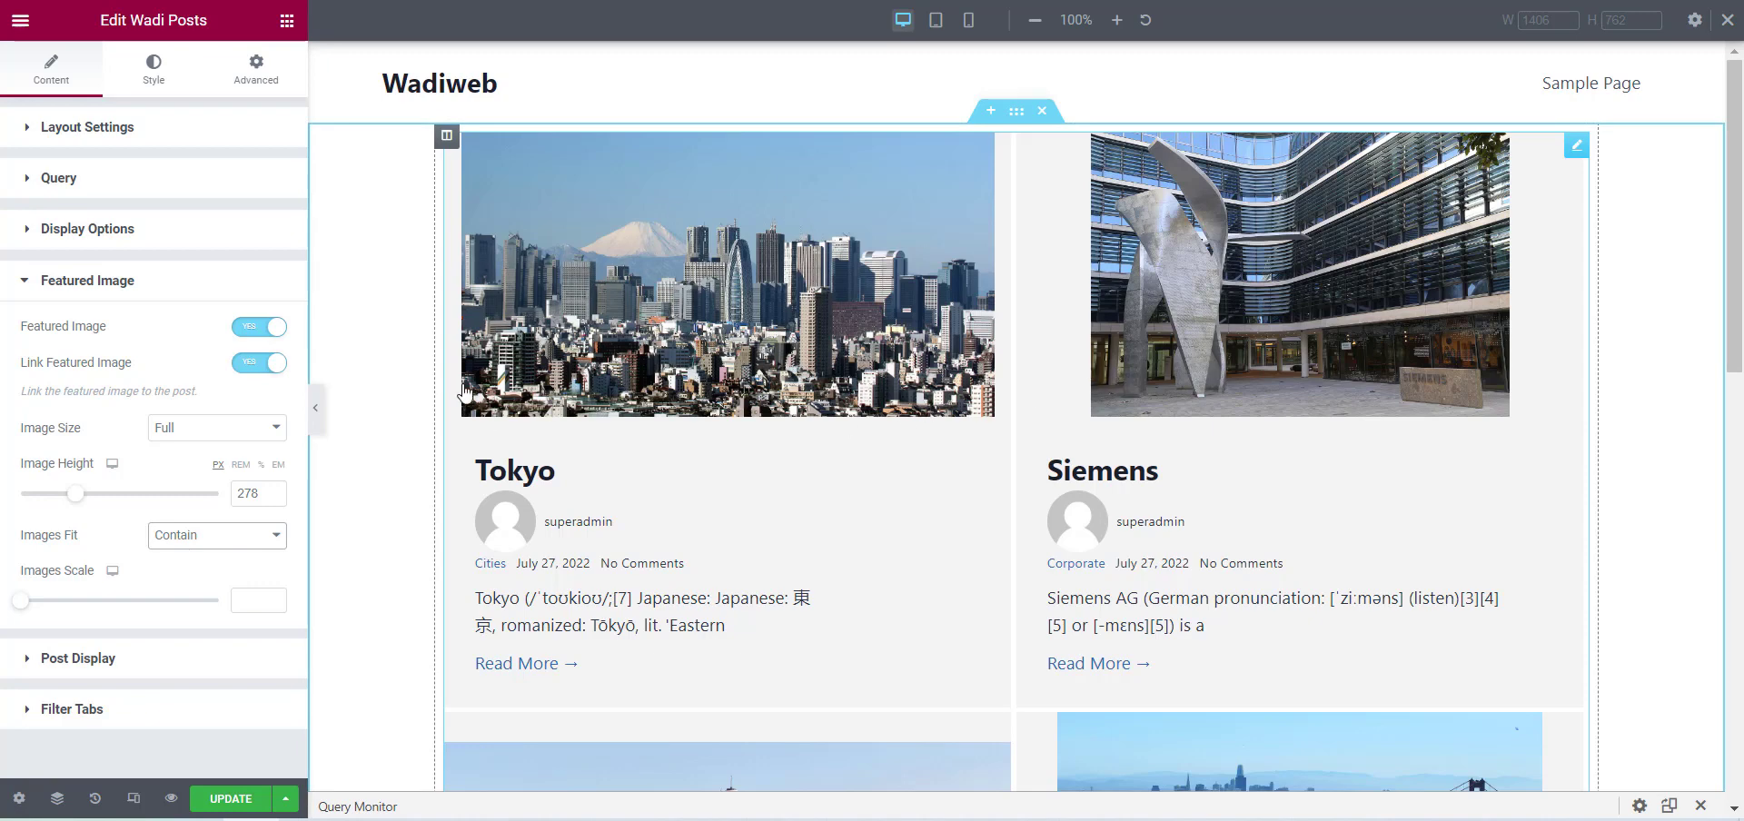
pyautogui.click(189, 540)
pyautogui.click(169, 591)
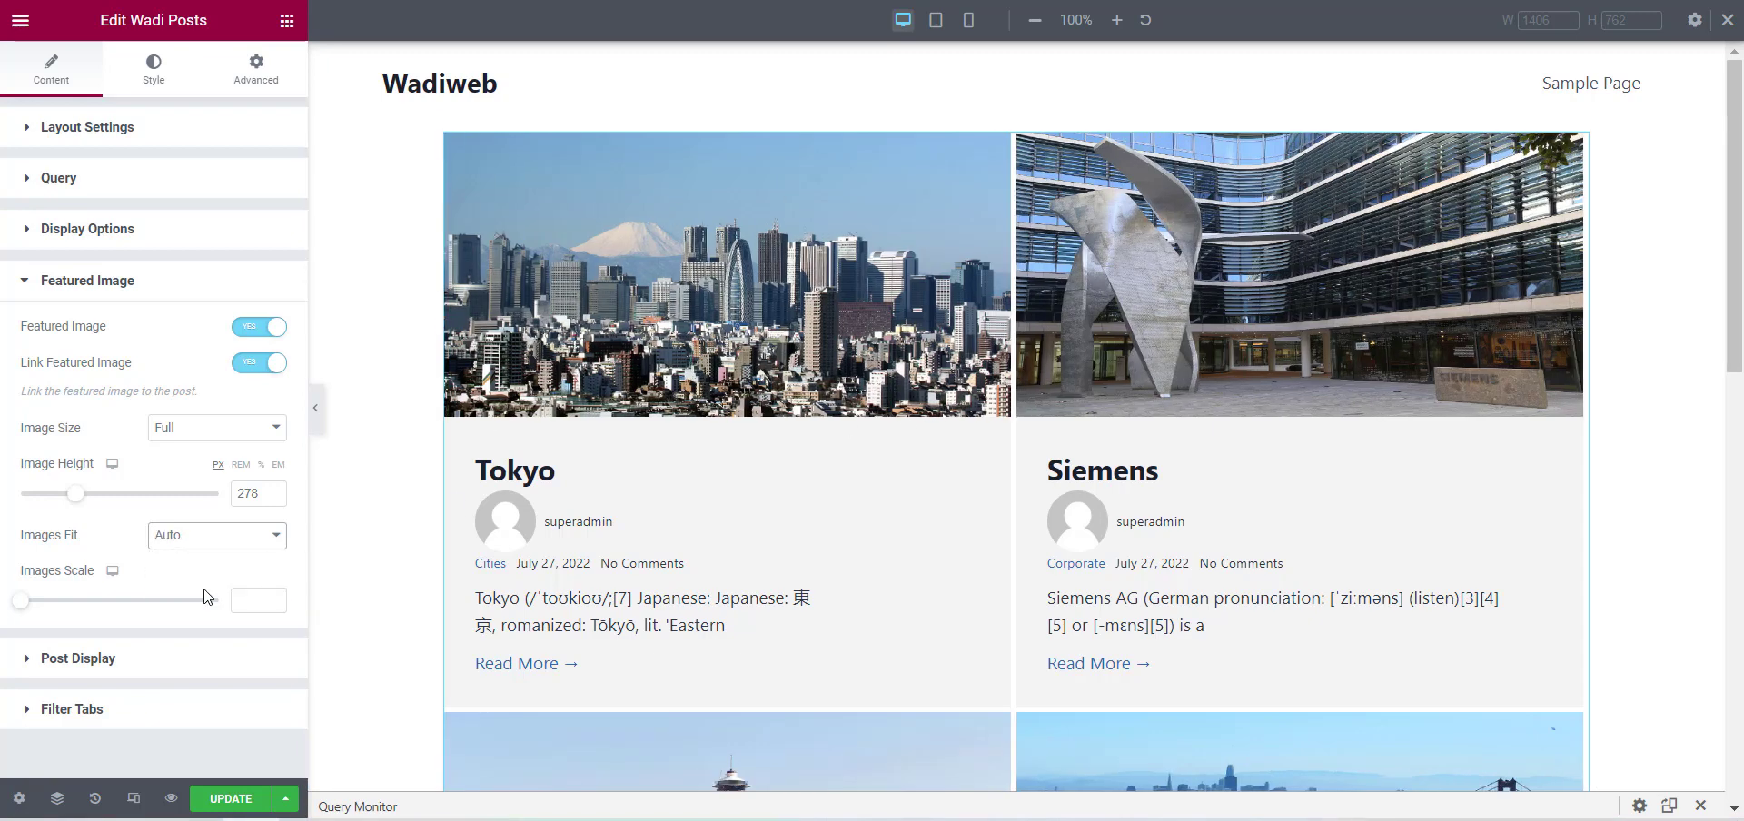
pyautogui.scroll(-3, 1272, 272)
pyautogui.scroll(3, 1279, 287)
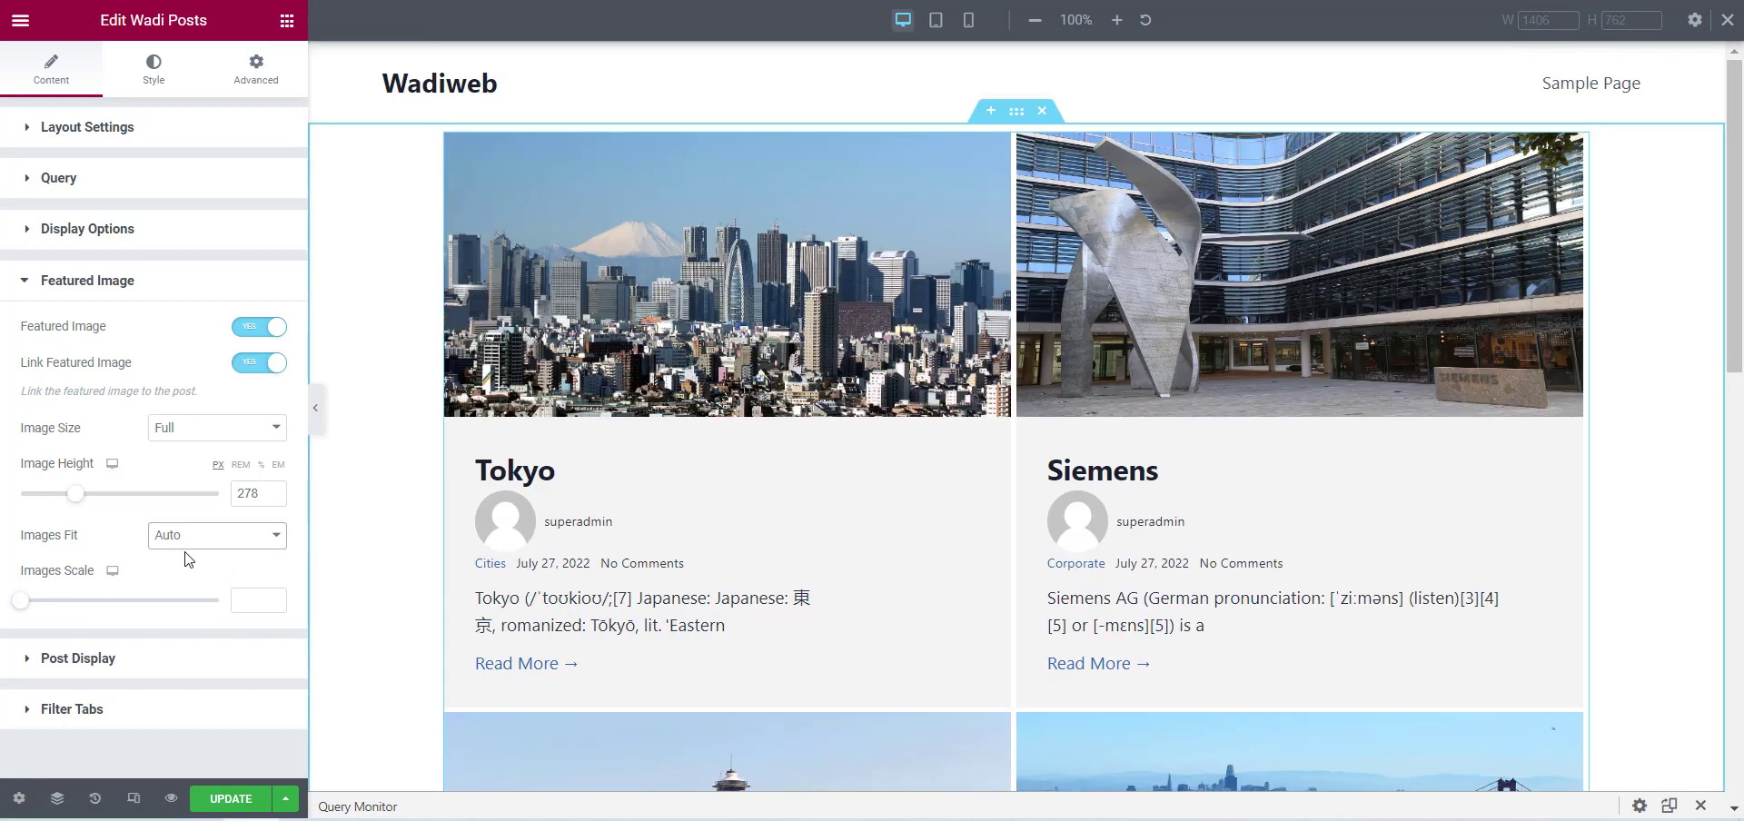
pyautogui.click(223, 536)
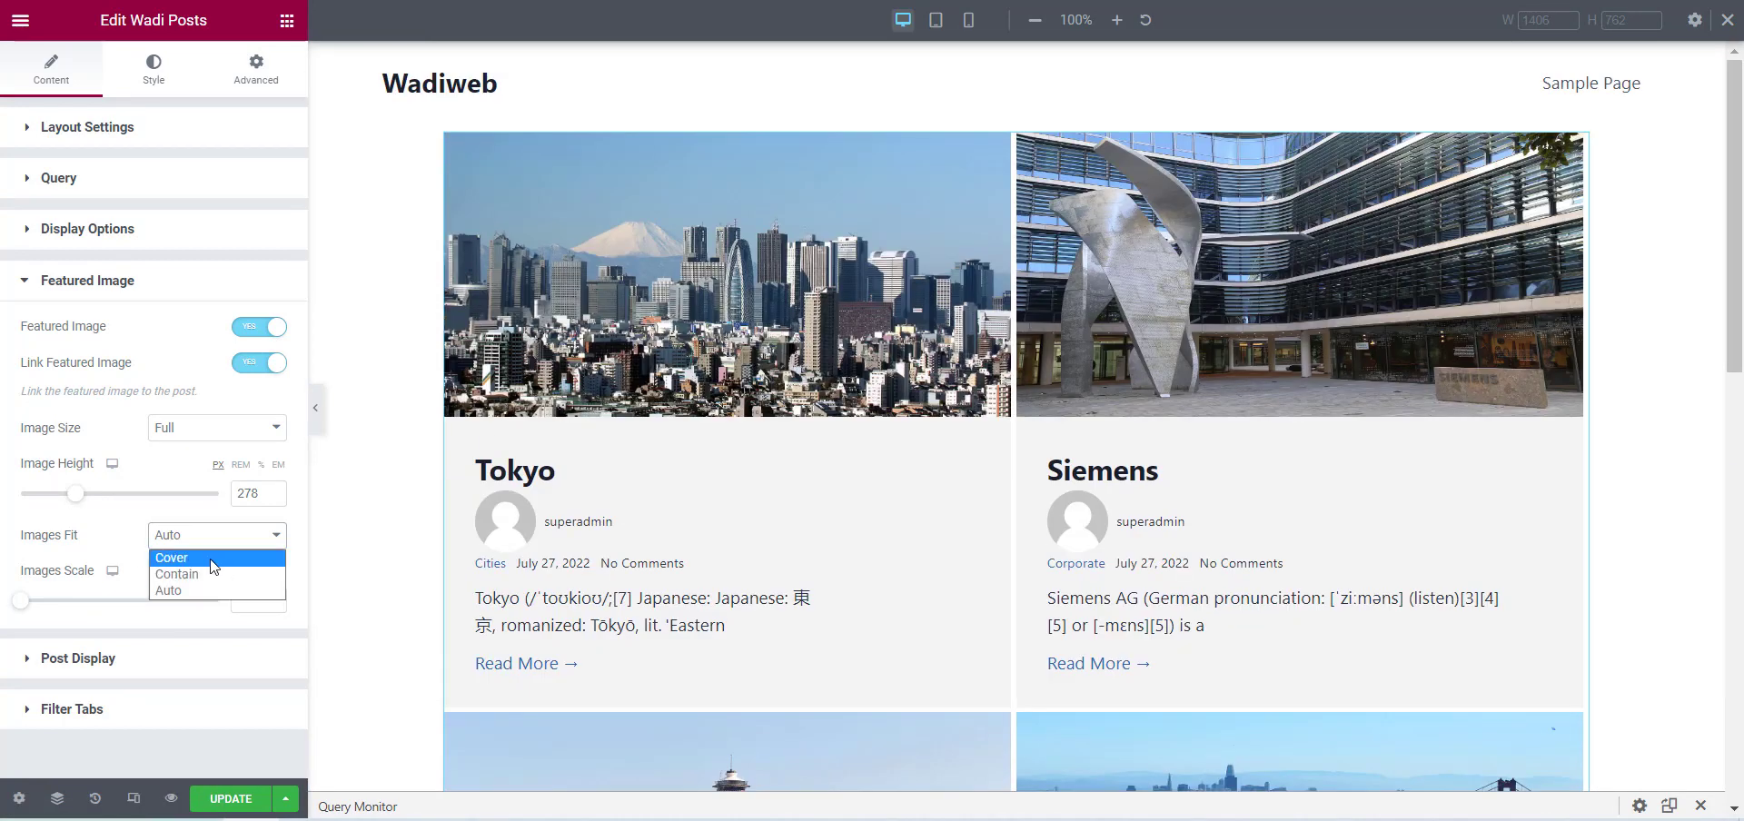
pyautogui.click(214, 561)
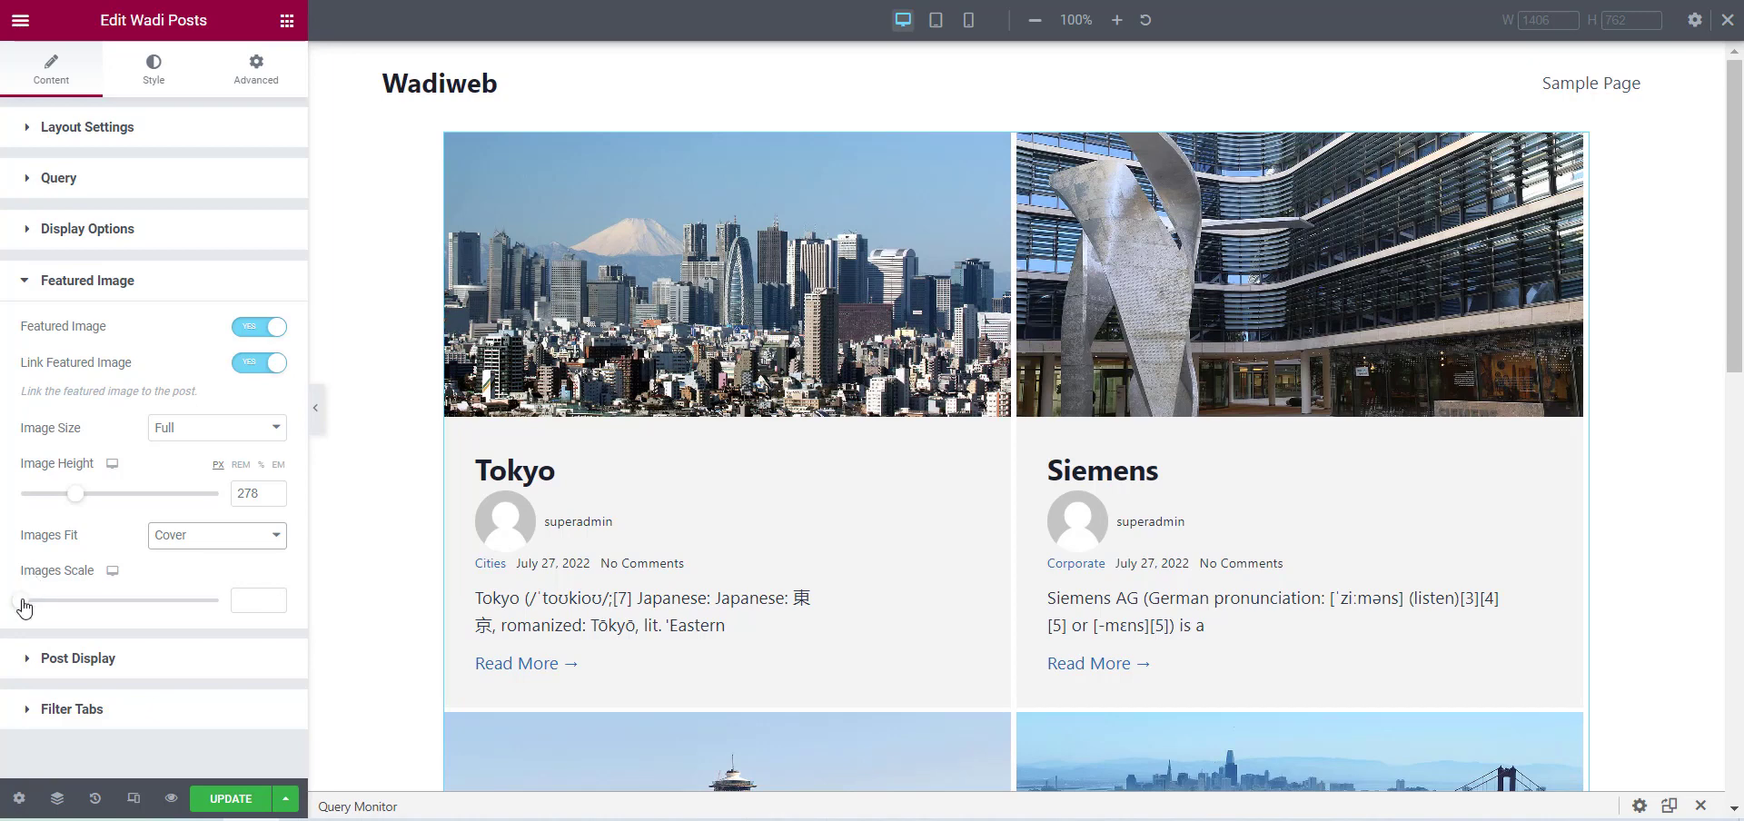
# Set the Images Scale of the featured images to 1.2.
pyautogui.moveTo(23, 606); pyautogui.dragTo(75, 607)
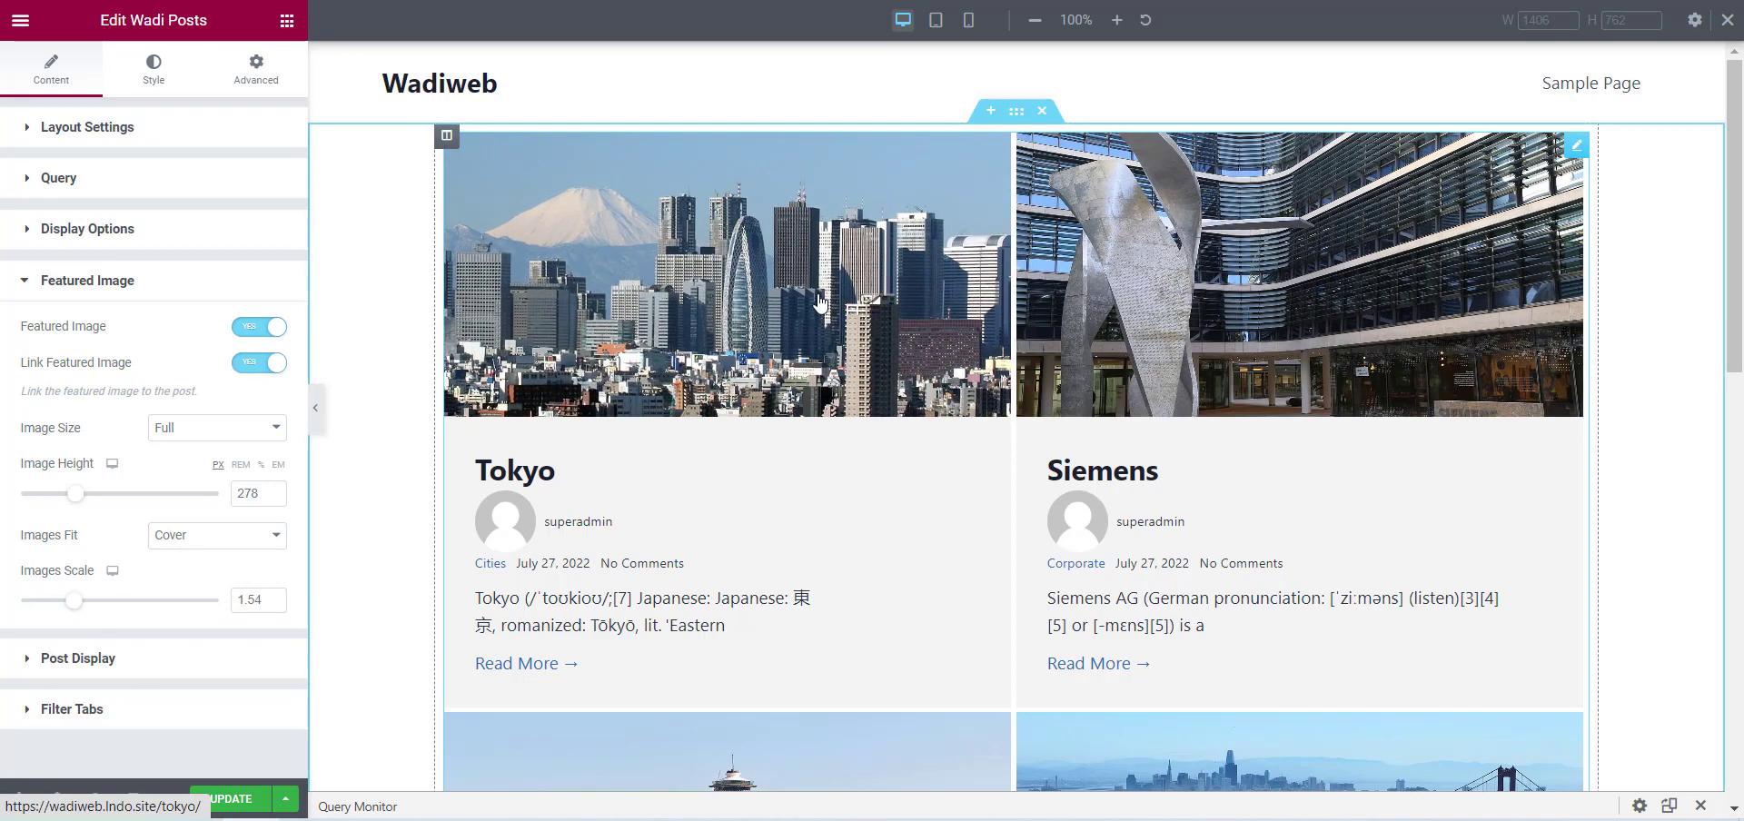
pyautogui.doubleClick(250, 601)
pyautogui.write('1.2')
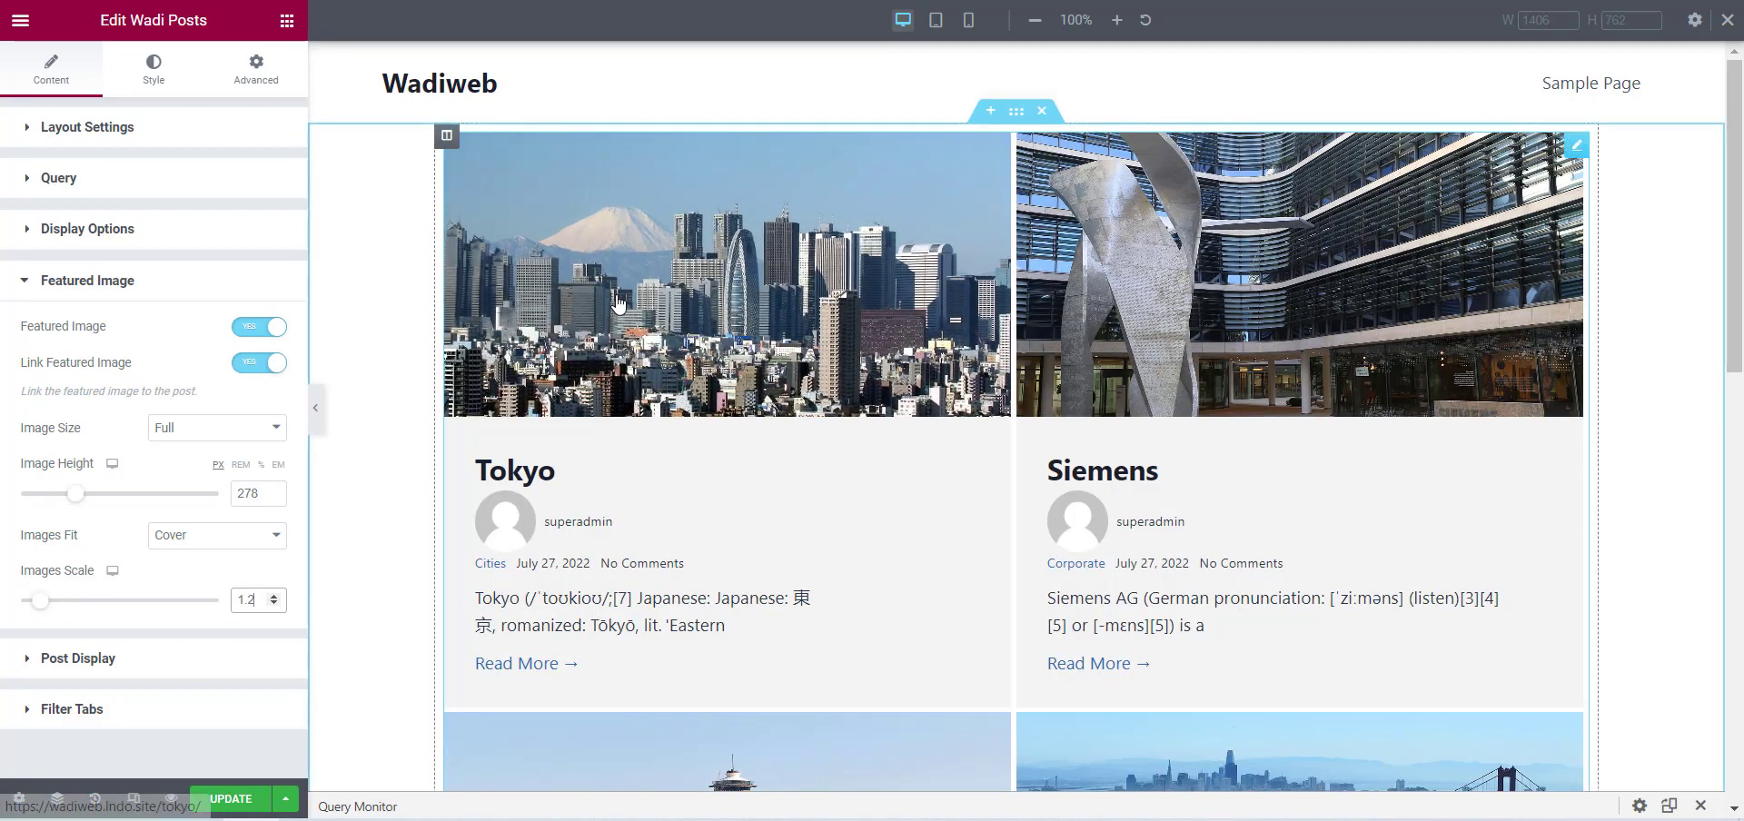
# Turn off Post Content, Post Author, Post Date, Post Comments and Post Categories in the widget's Post Display settings.
pyautogui.scroll(-3, 1224, 694)
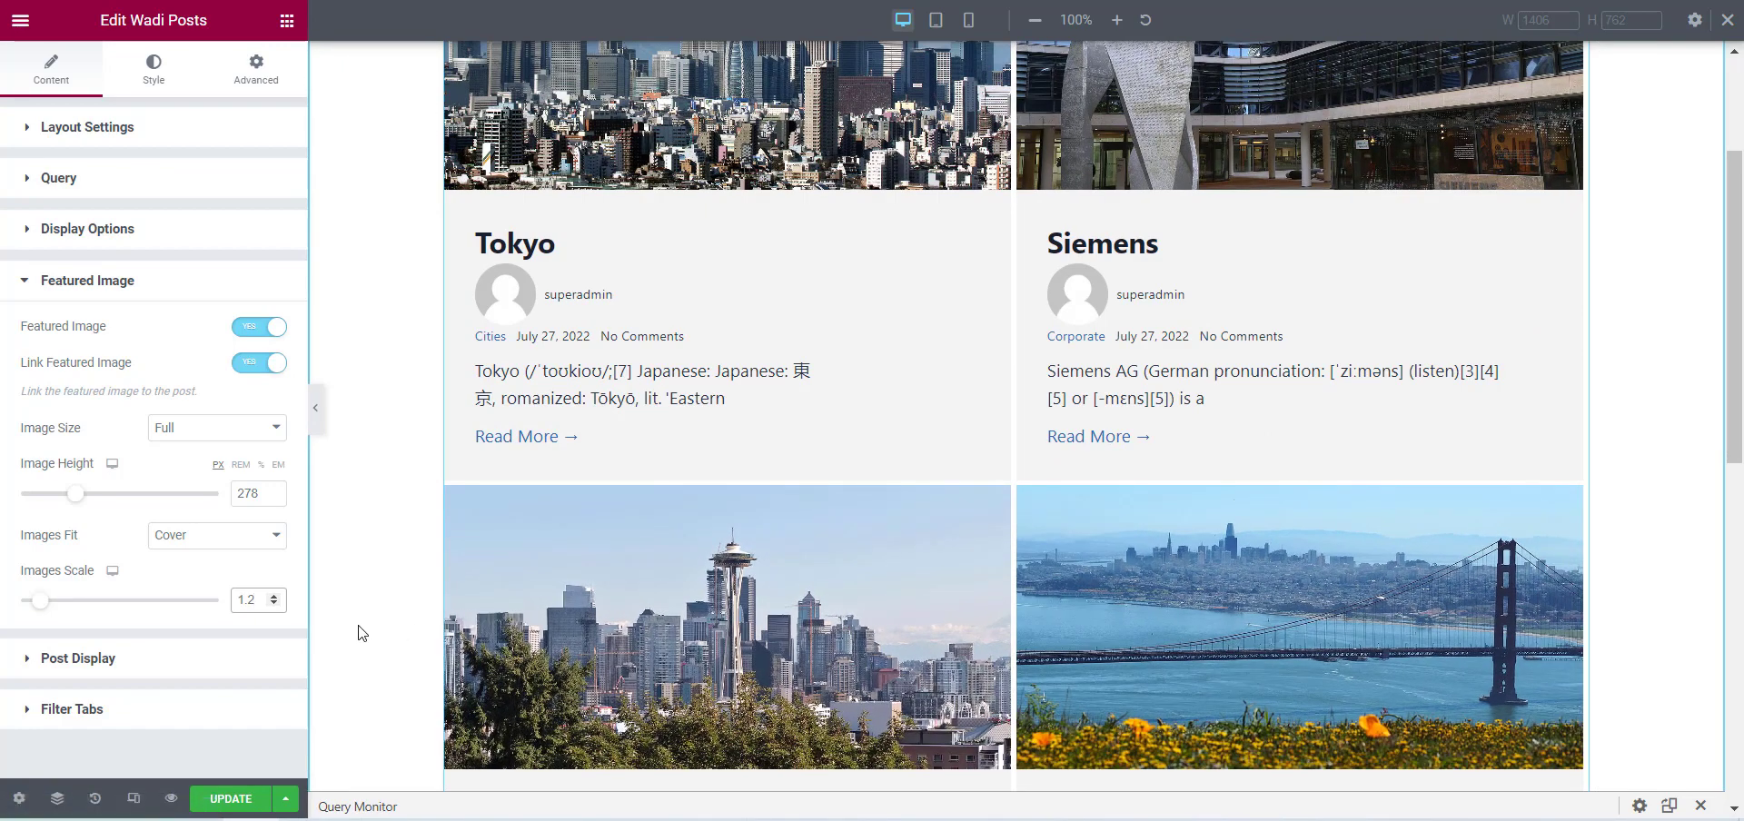
pyautogui.click(51, 660)
pyautogui.scroll(-2, 101, 473)
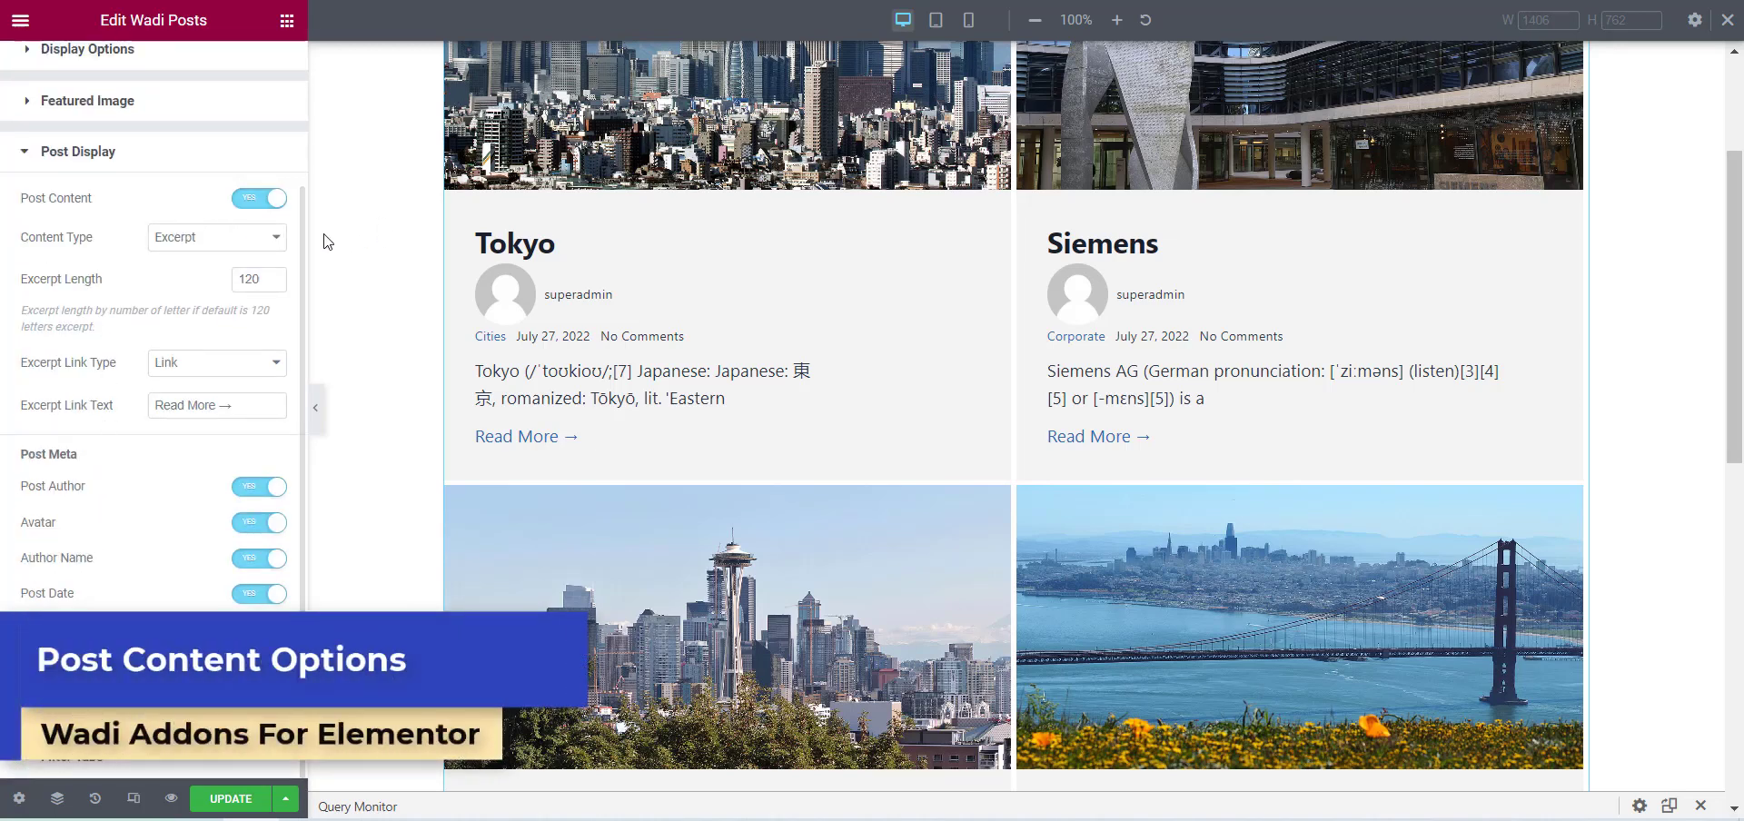
pyautogui.scroll(1, 389, 303)
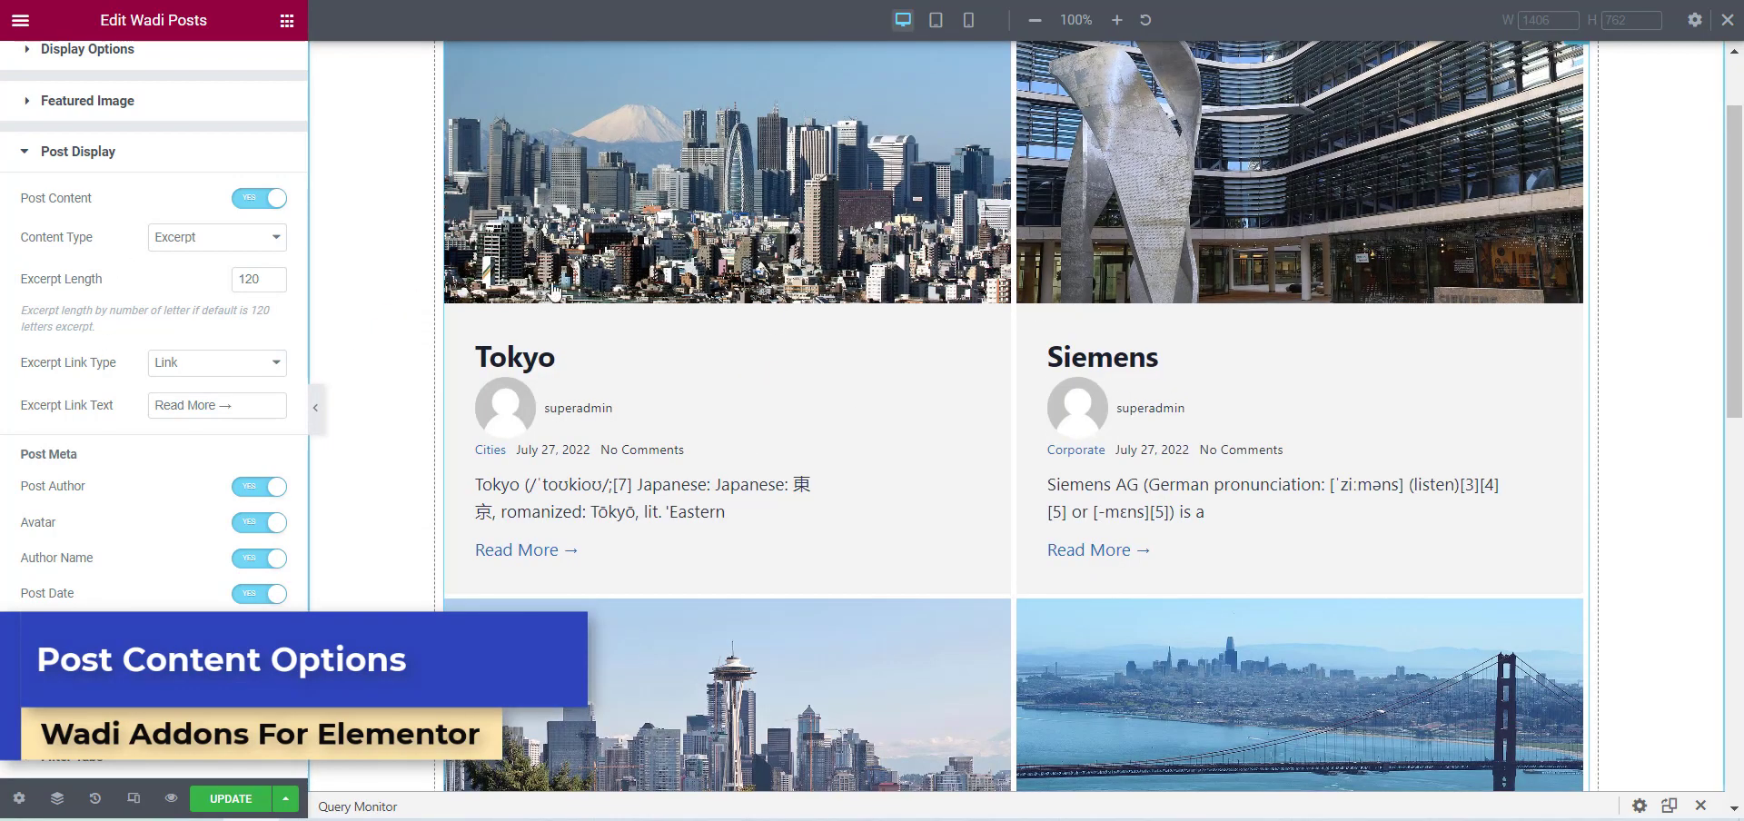
pyautogui.scroll(1, 820, 366)
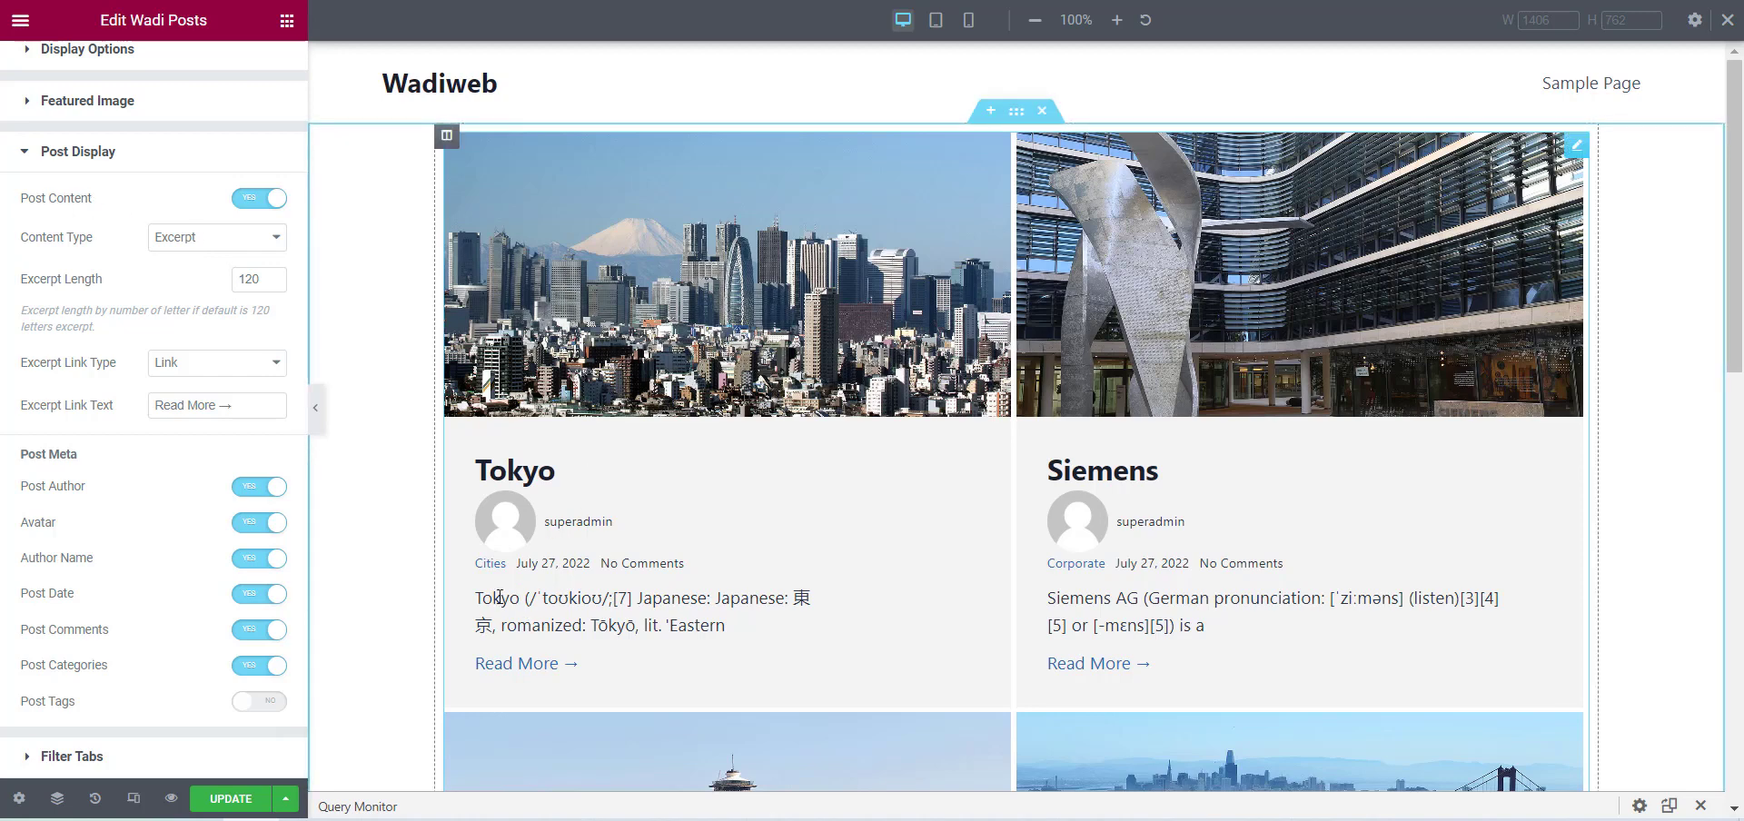
pyautogui.click(263, 200)
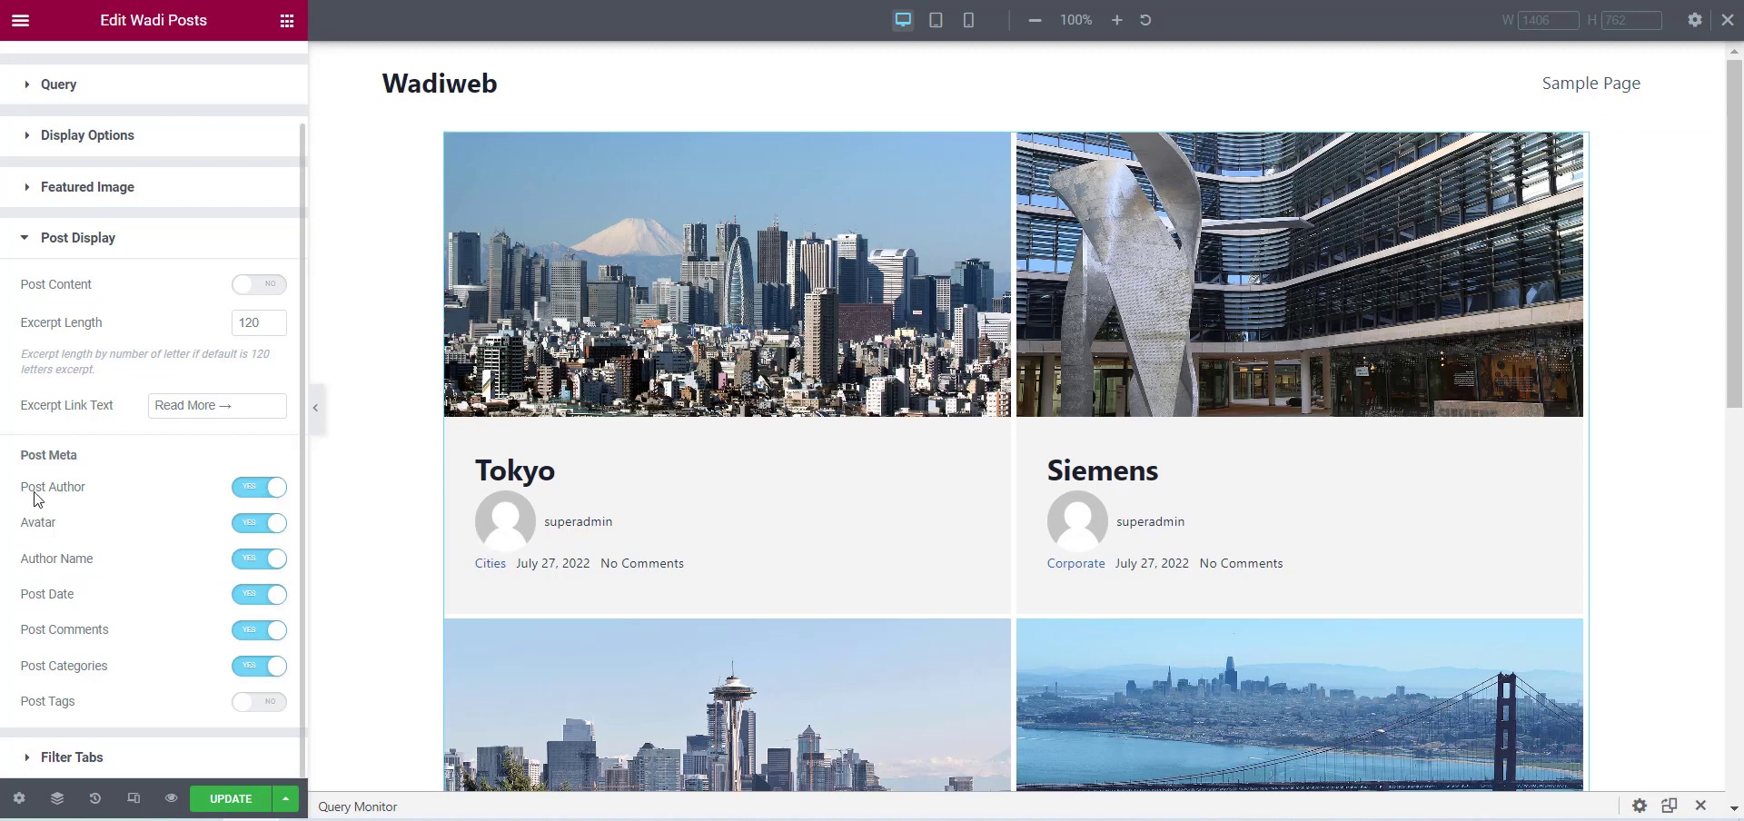
pyautogui.click(268, 487)
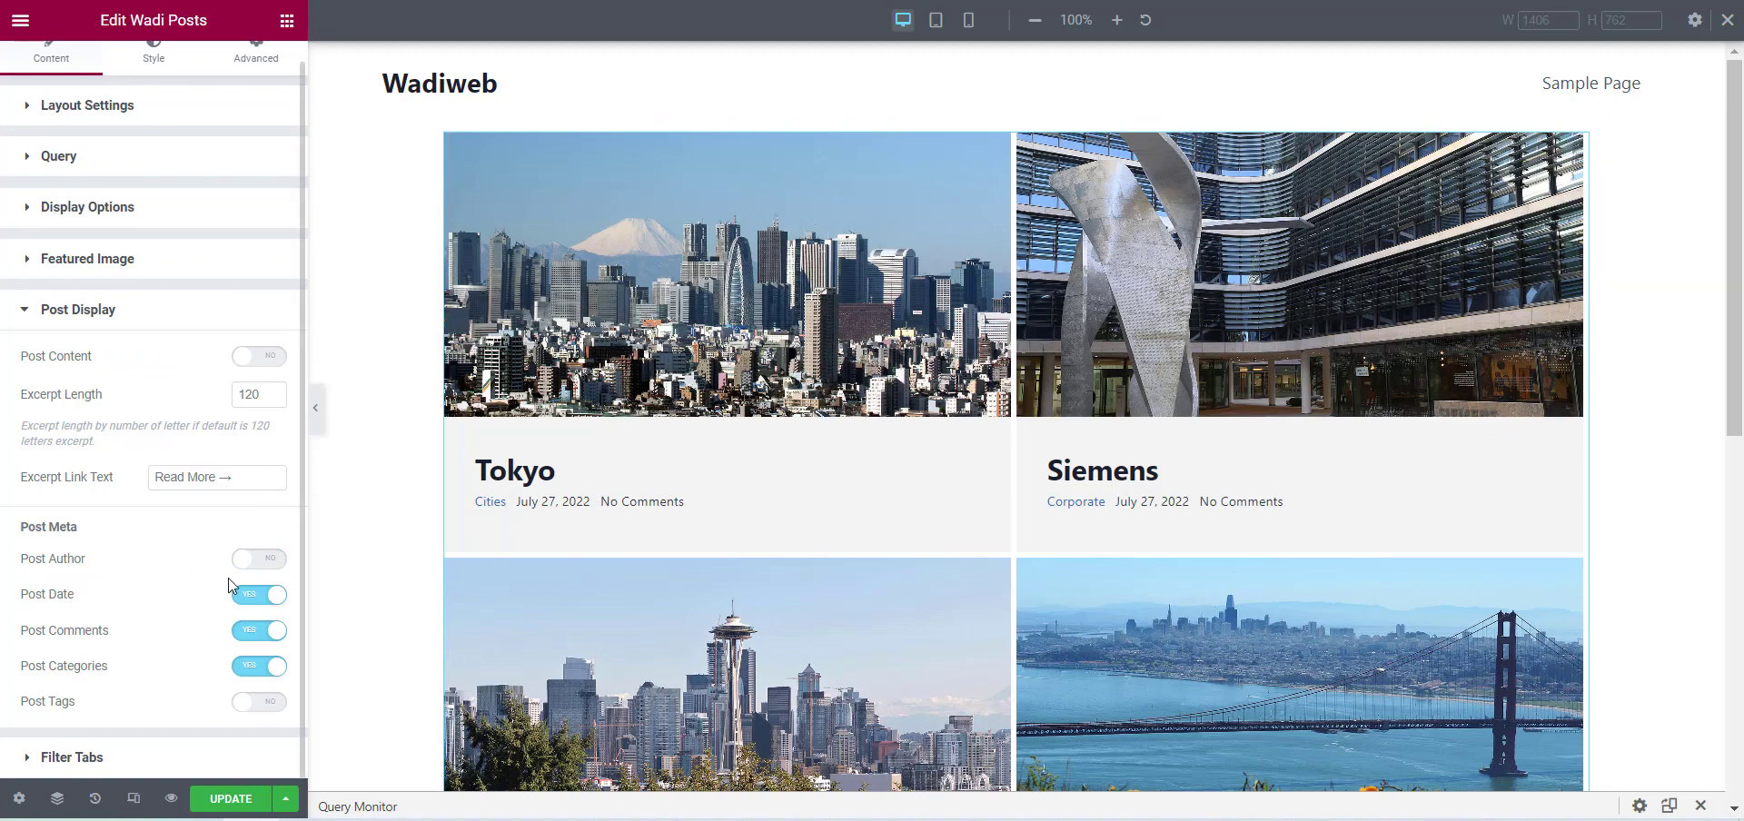
pyautogui.click(254, 596)
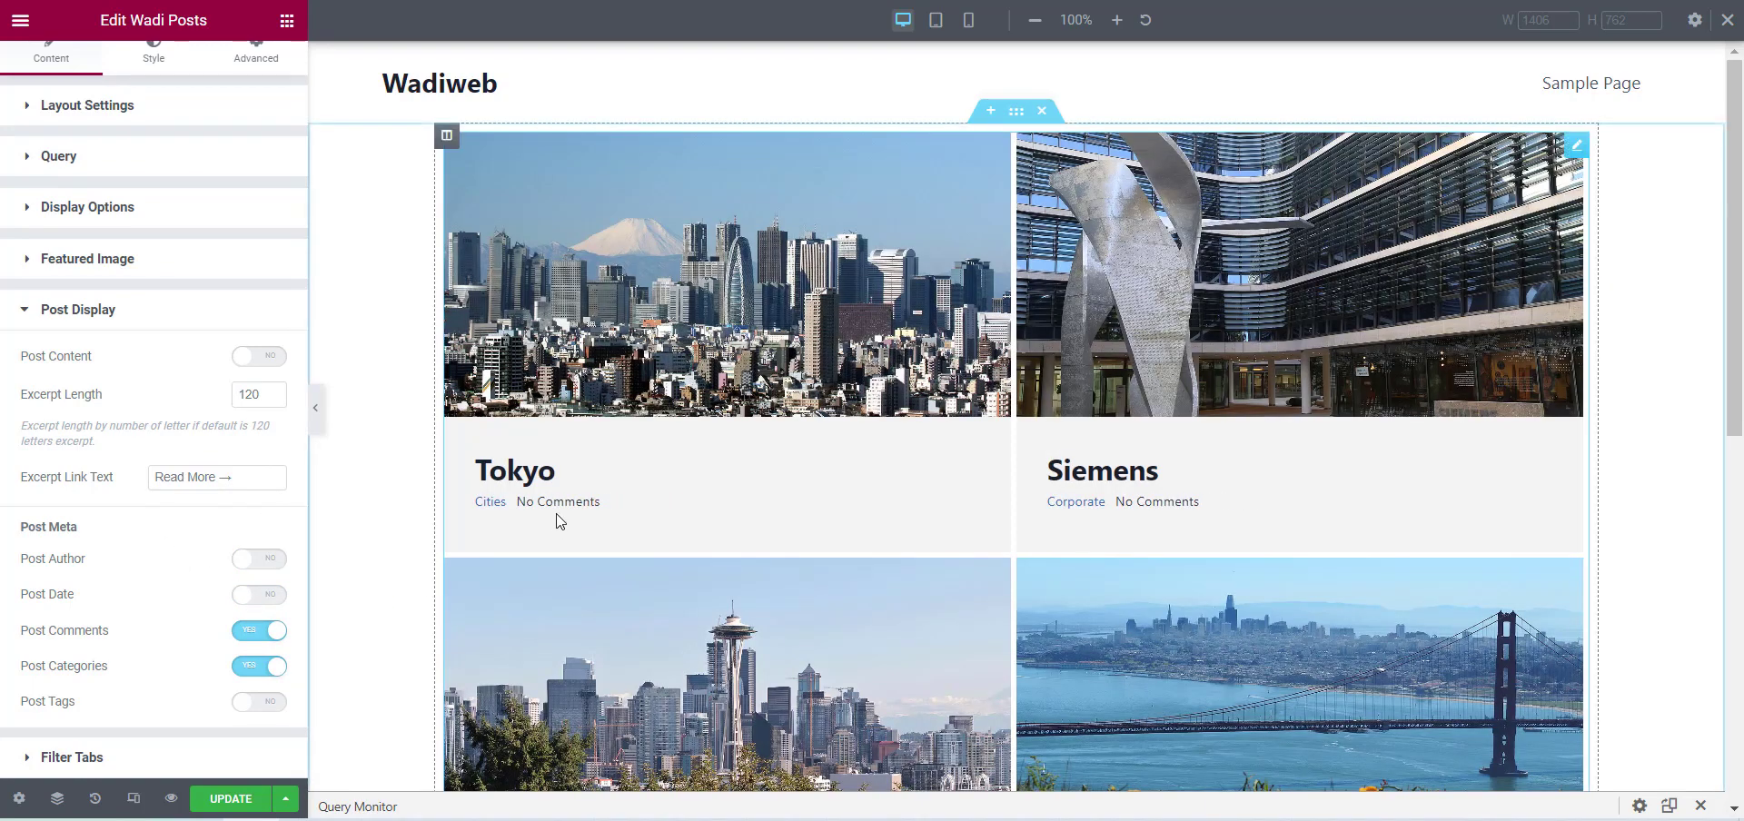
pyautogui.click(253, 636)
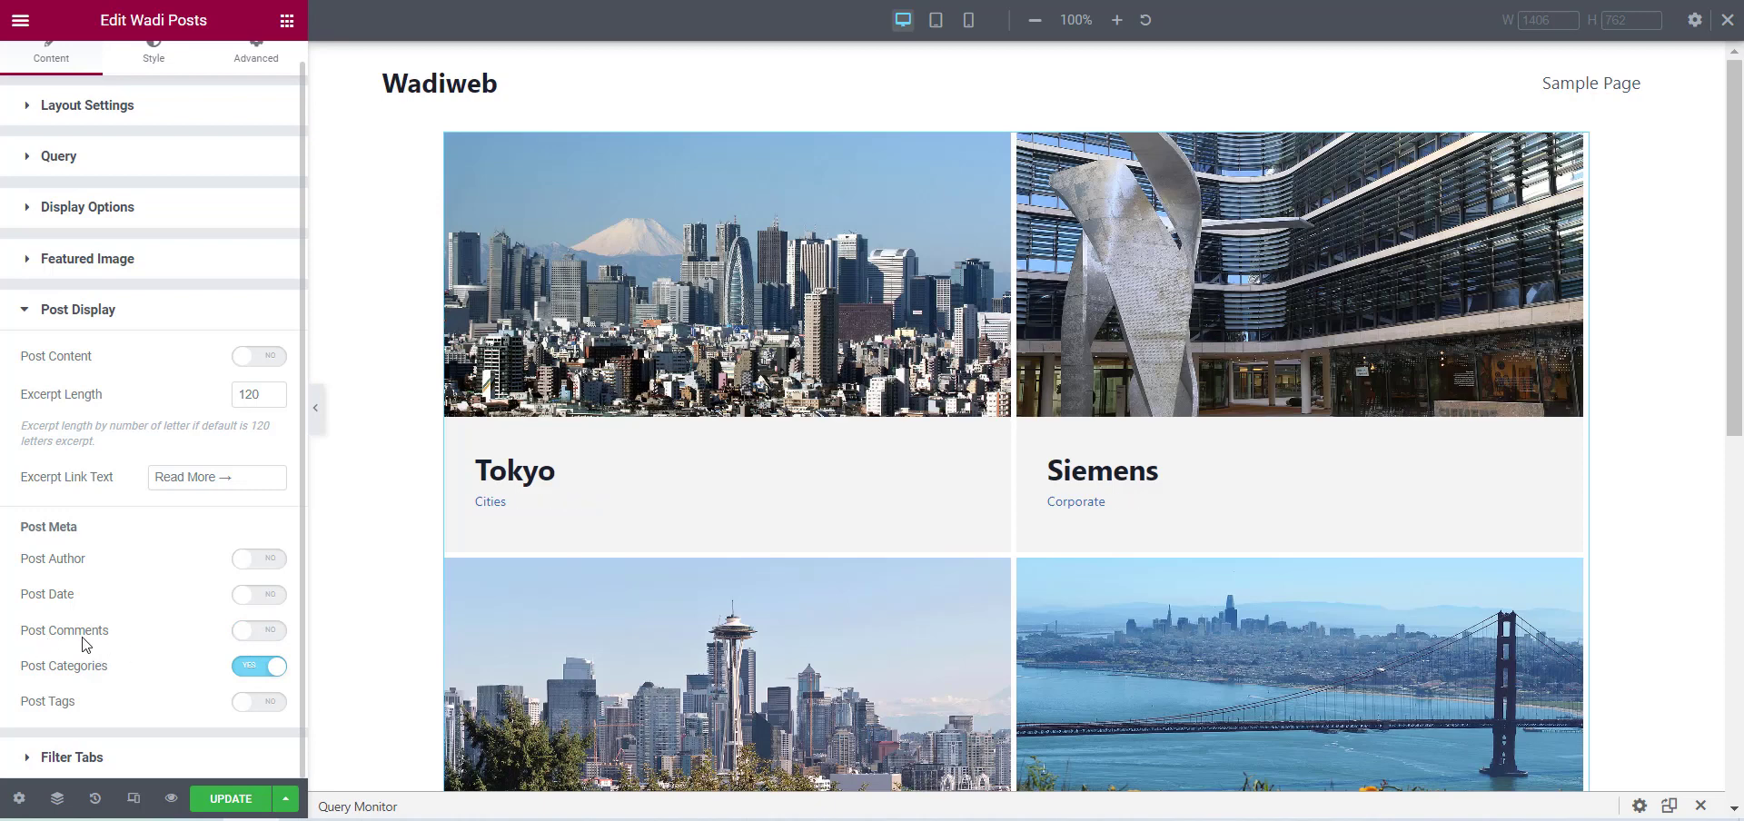
pyautogui.click(262, 670)
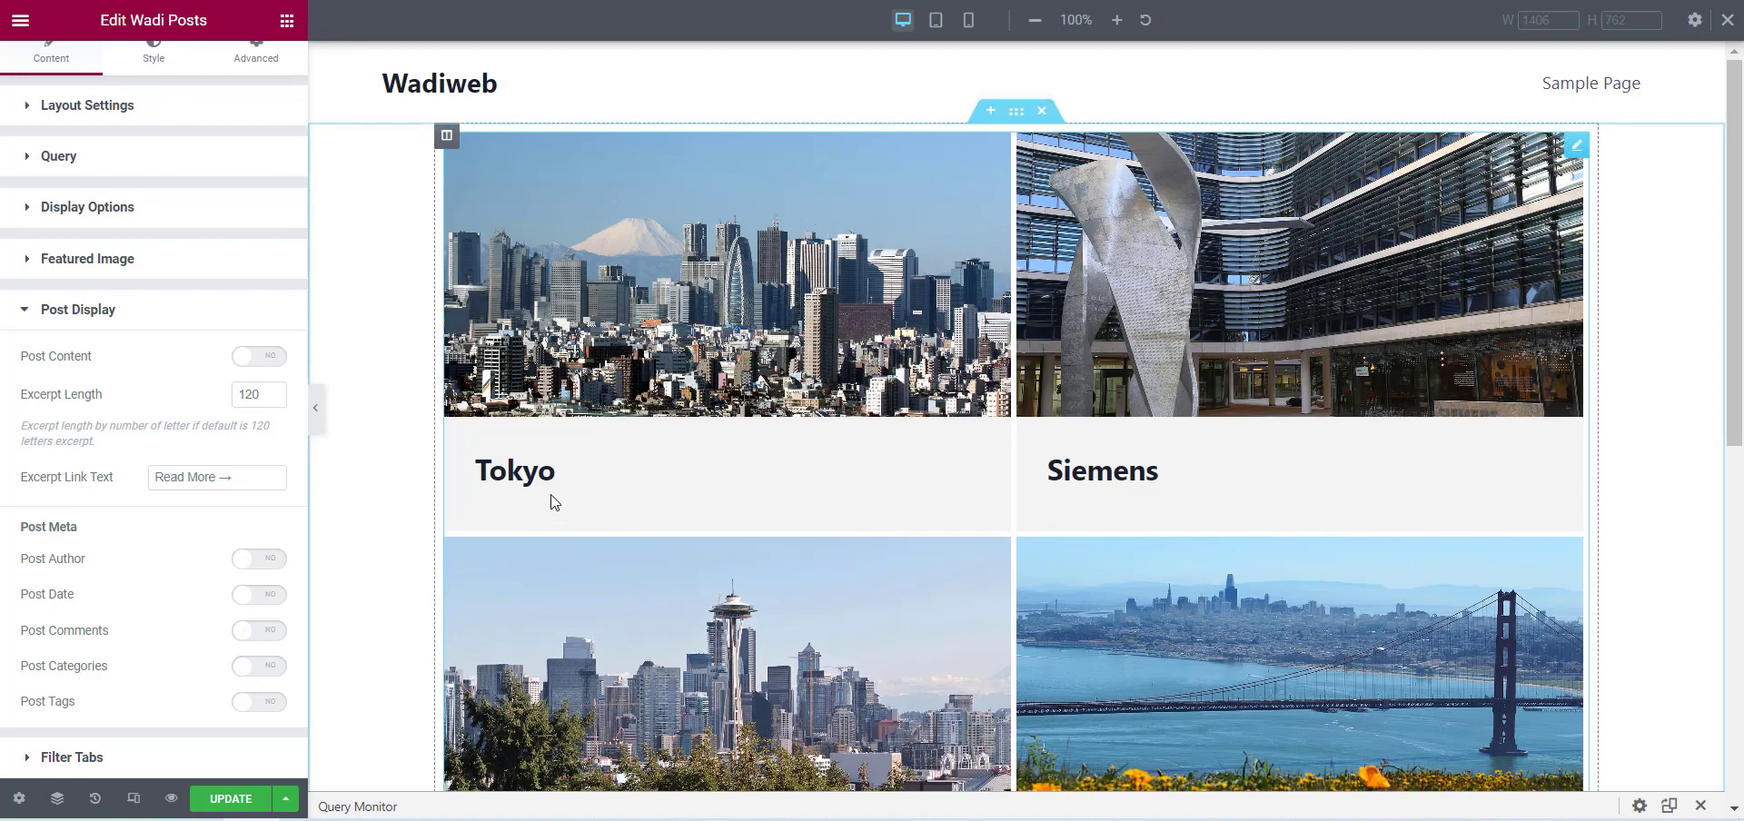
# Try the posts without their featured images and turn Featured Image back on.
pyautogui.click(180, 262)
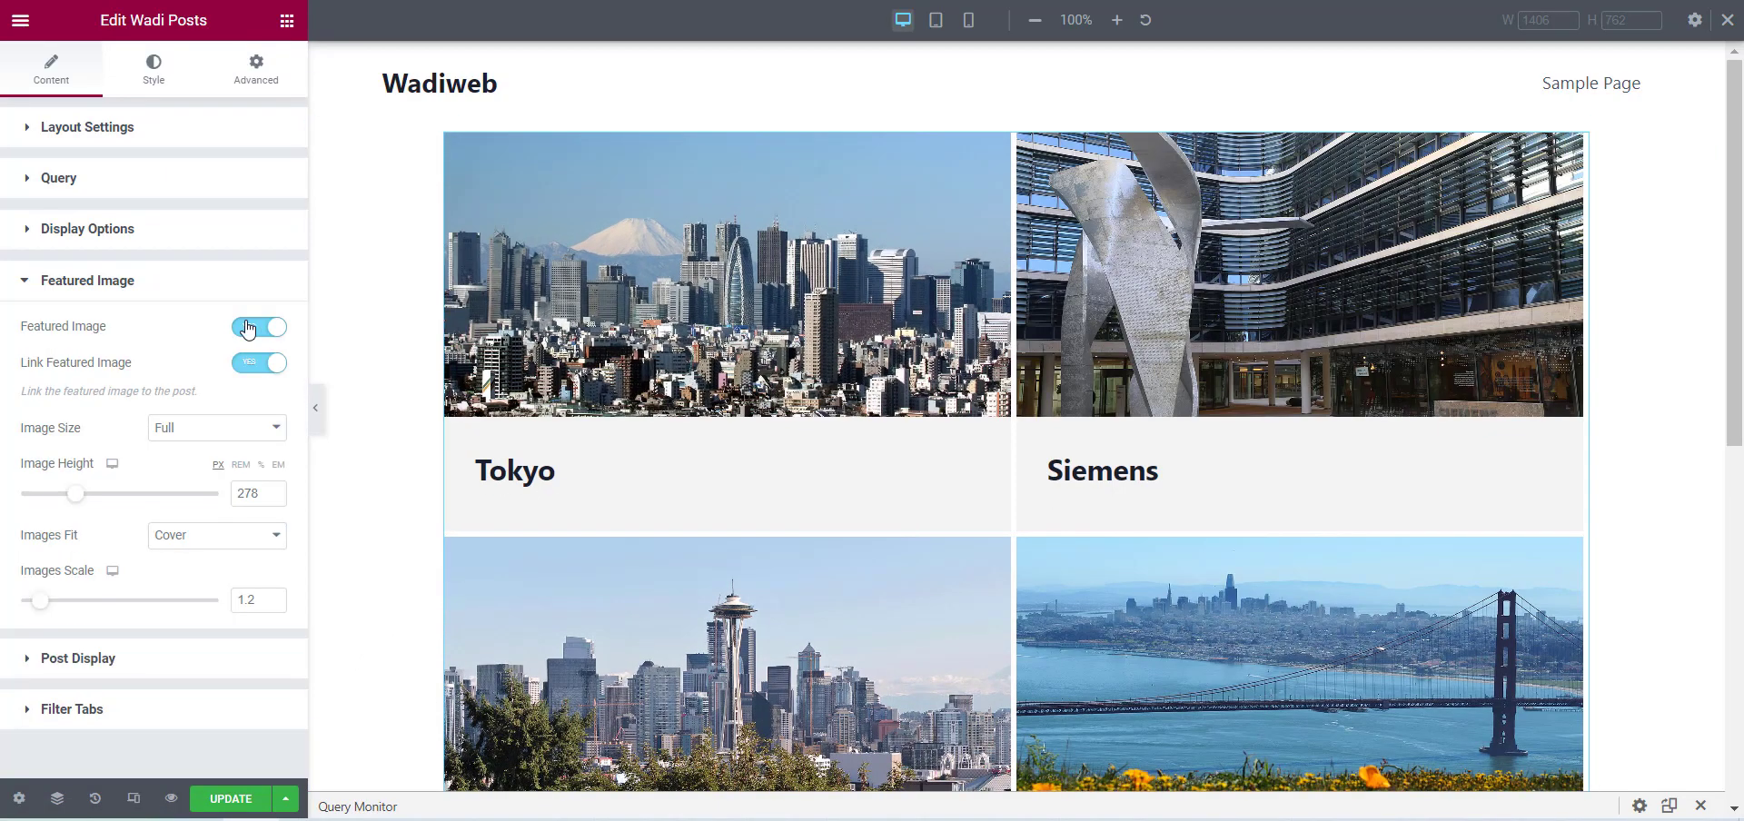
pyautogui.click(247, 328)
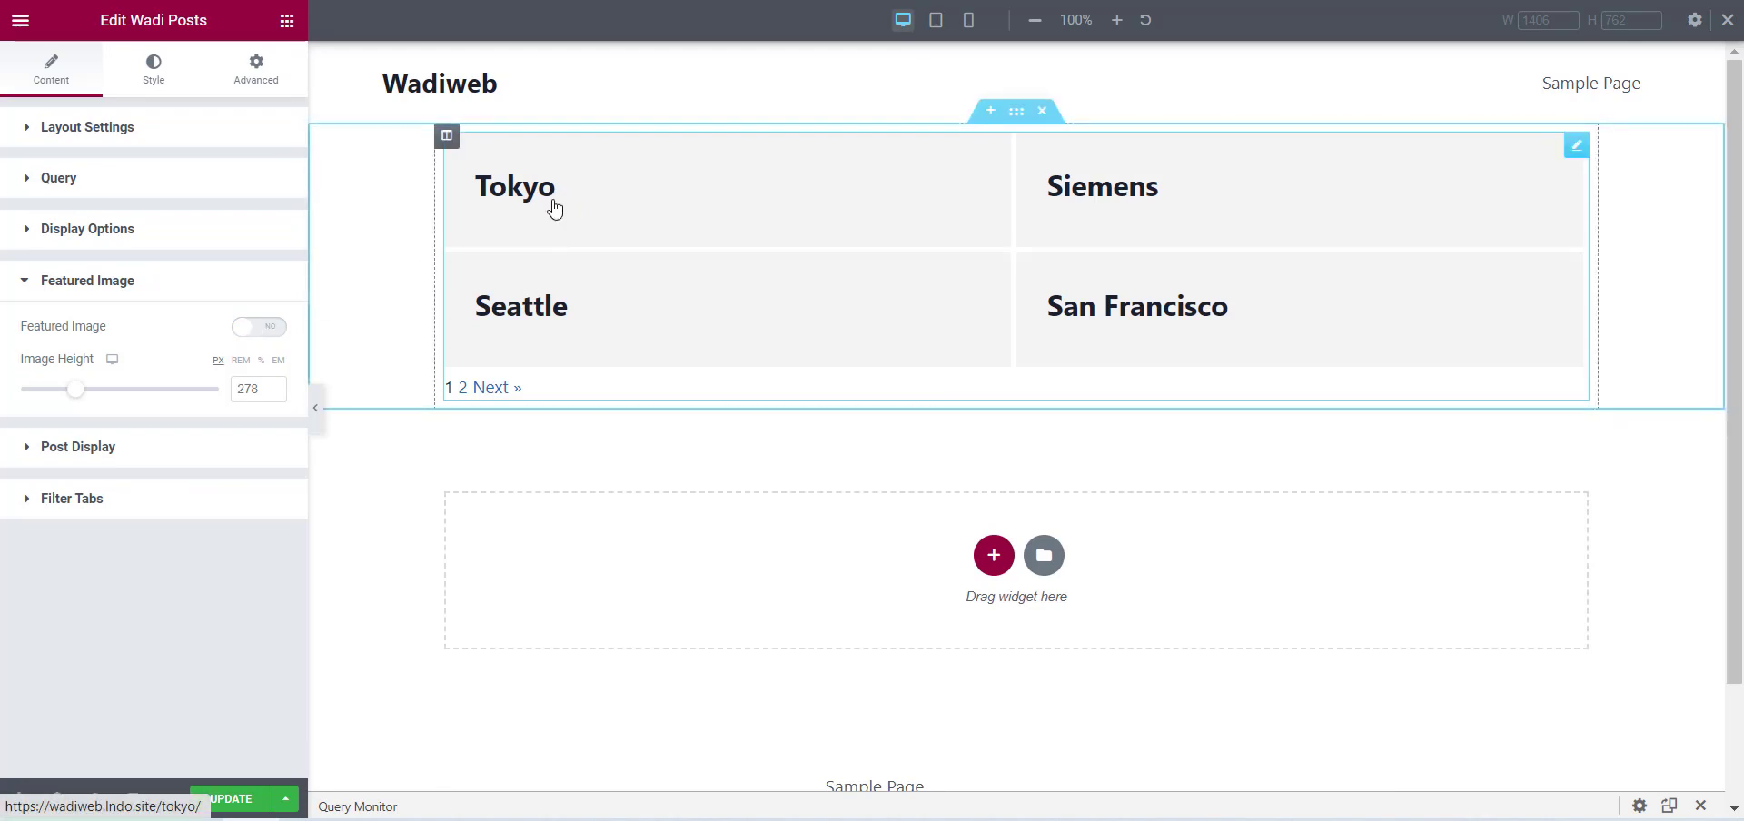
pyautogui.click(249, 327)
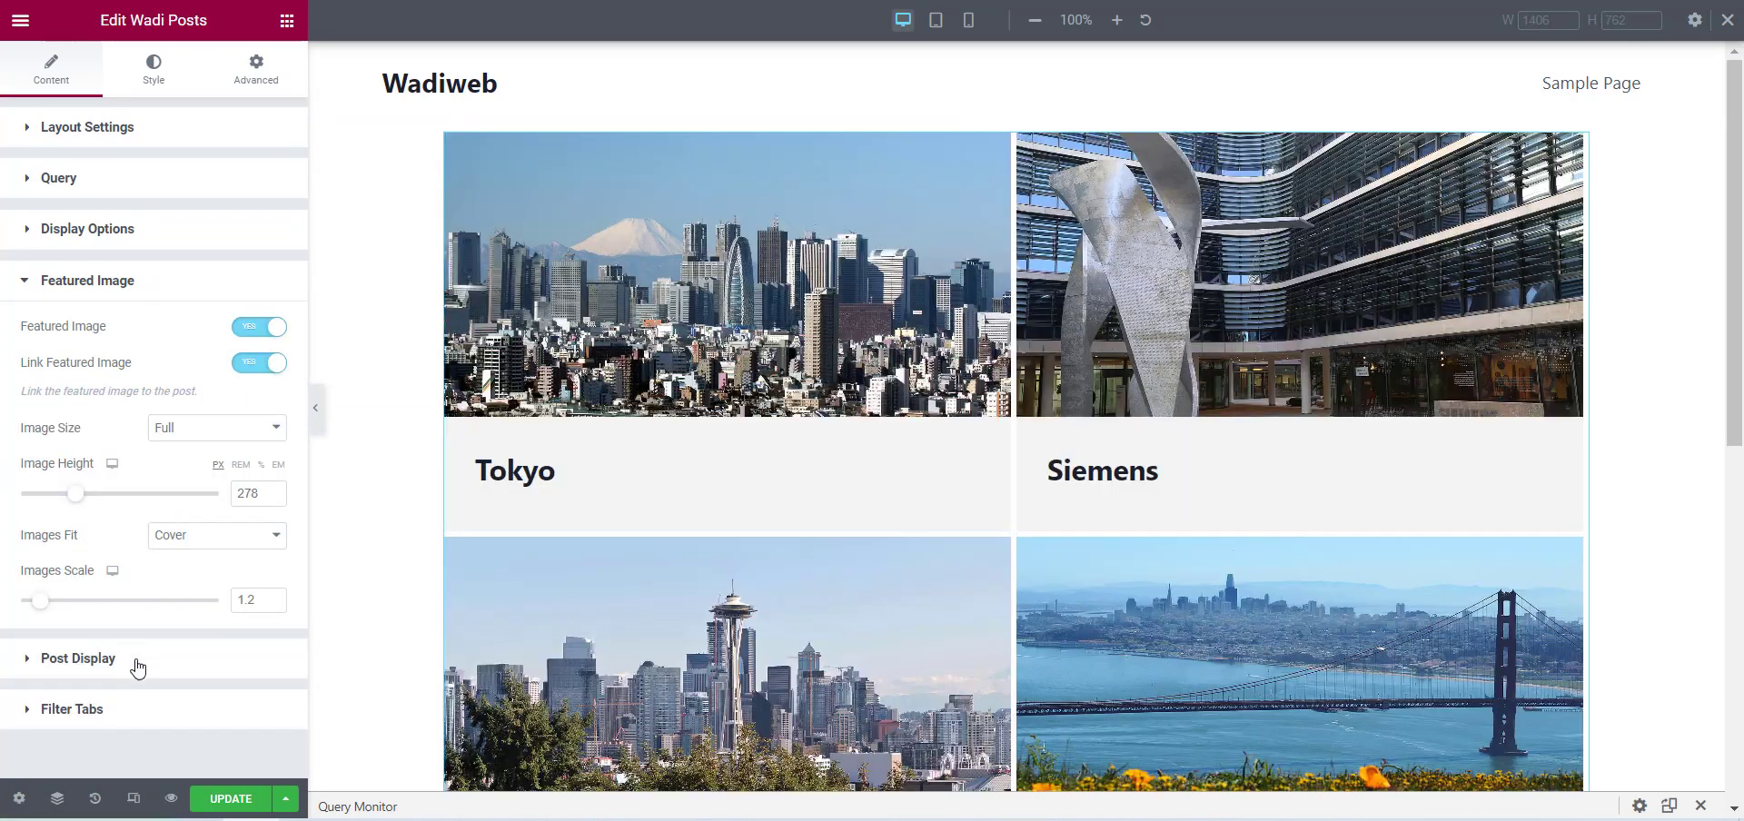
# Turn Post Content back on in the Post Display settings.
pyautogui.click(138, 663)
pyautogui.click(261, 378)
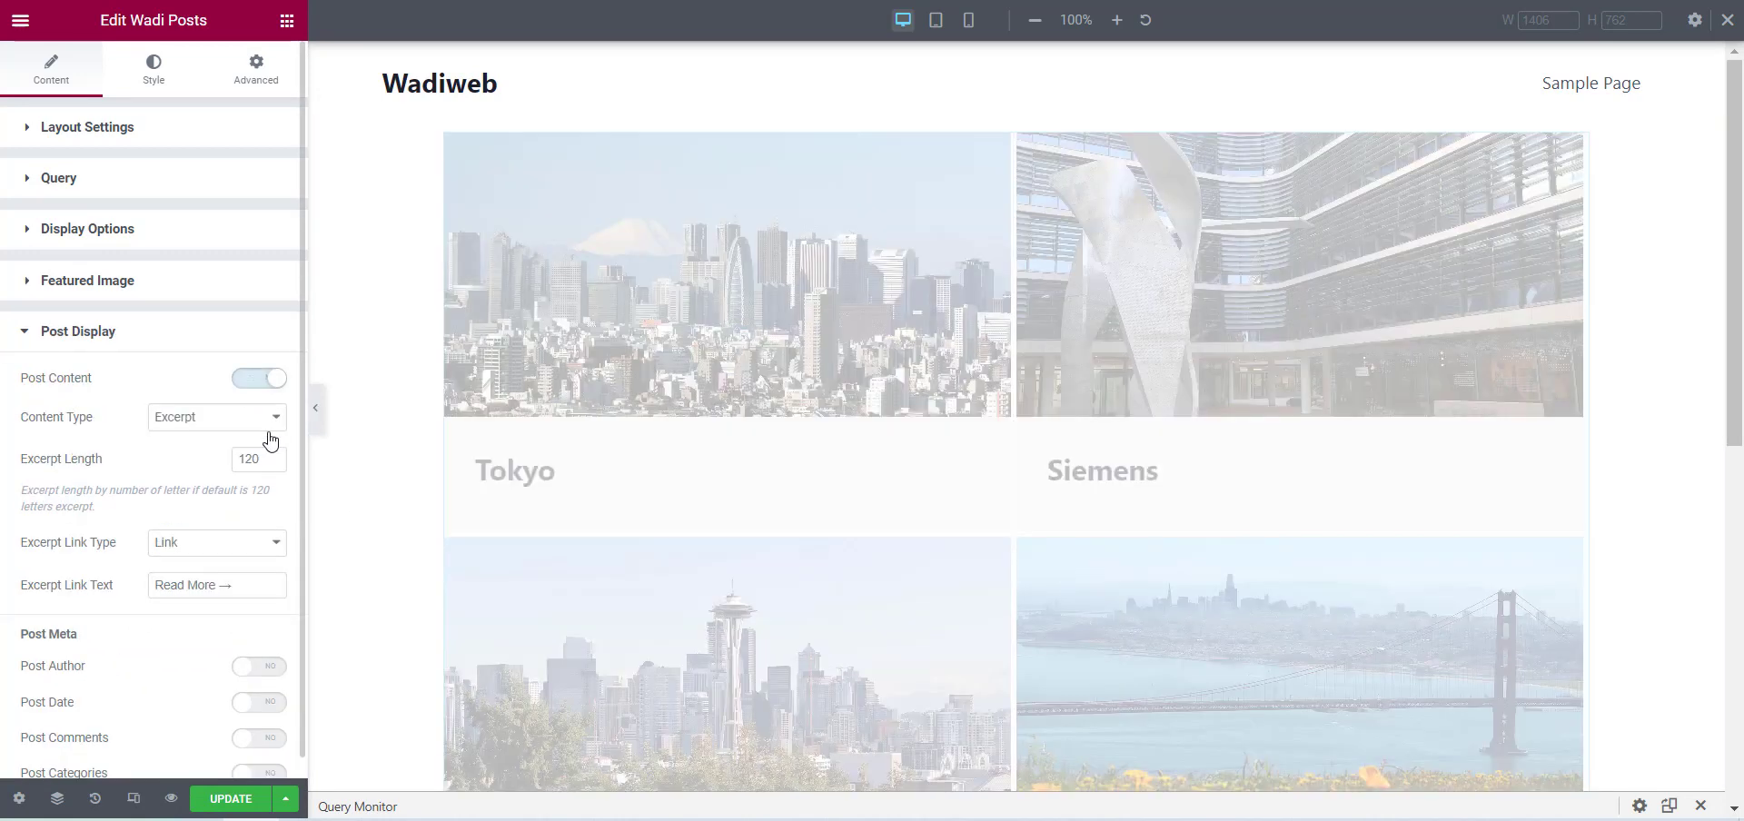
pyautogui.scroll(-1, 201, 397)
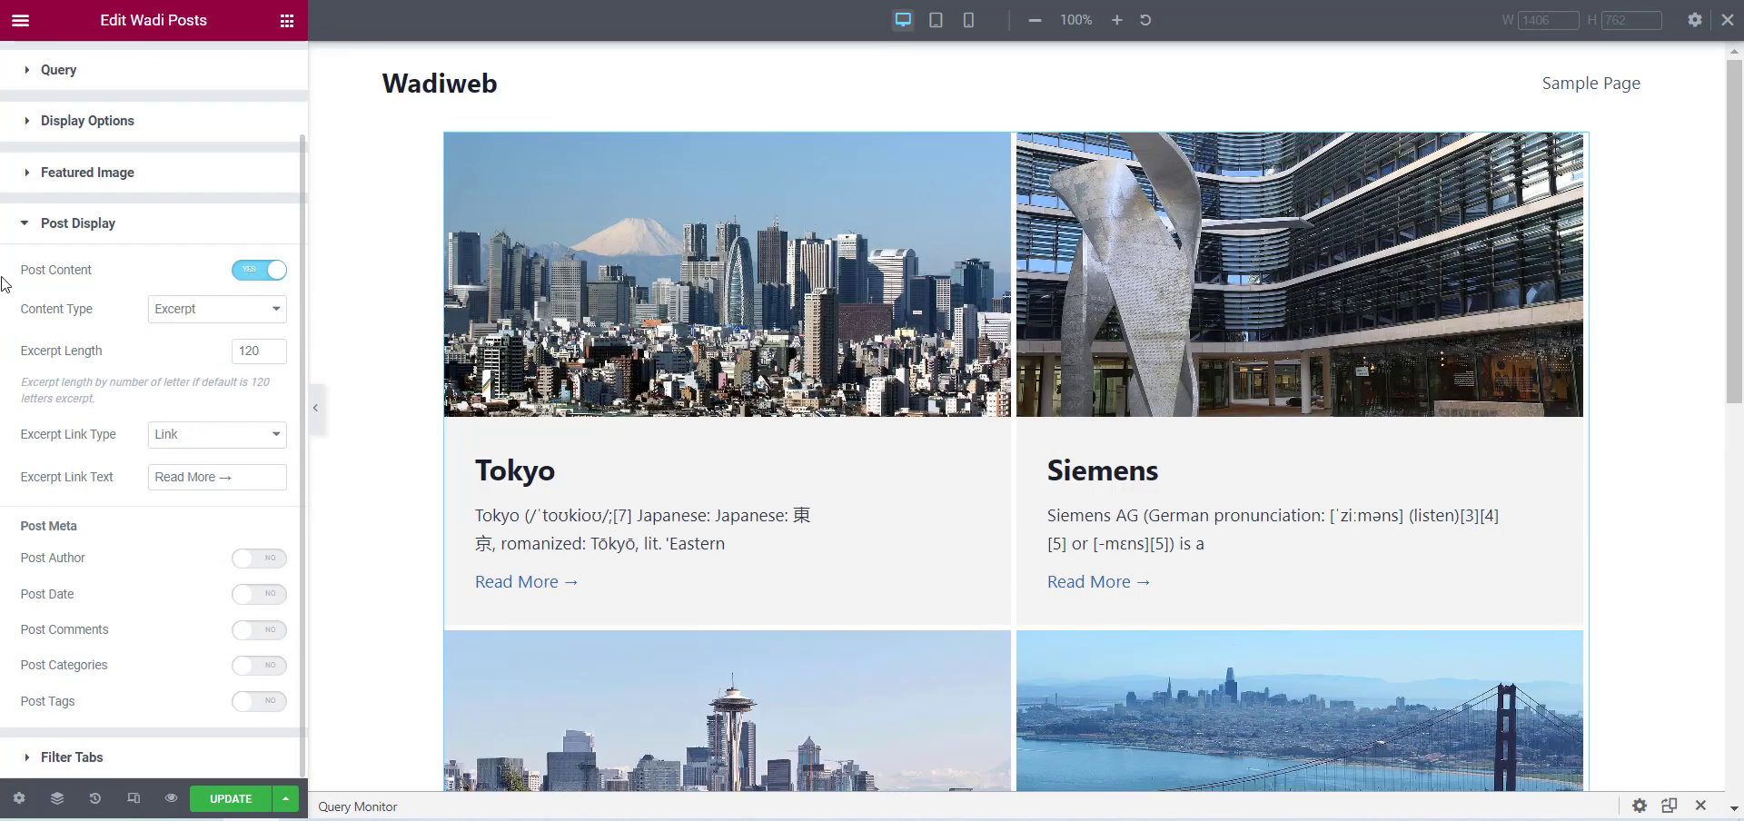
# Try Post Content as the Content Type, check the posts' full text and set the type back to Excerpt.
pyautogui.click(227, 310)
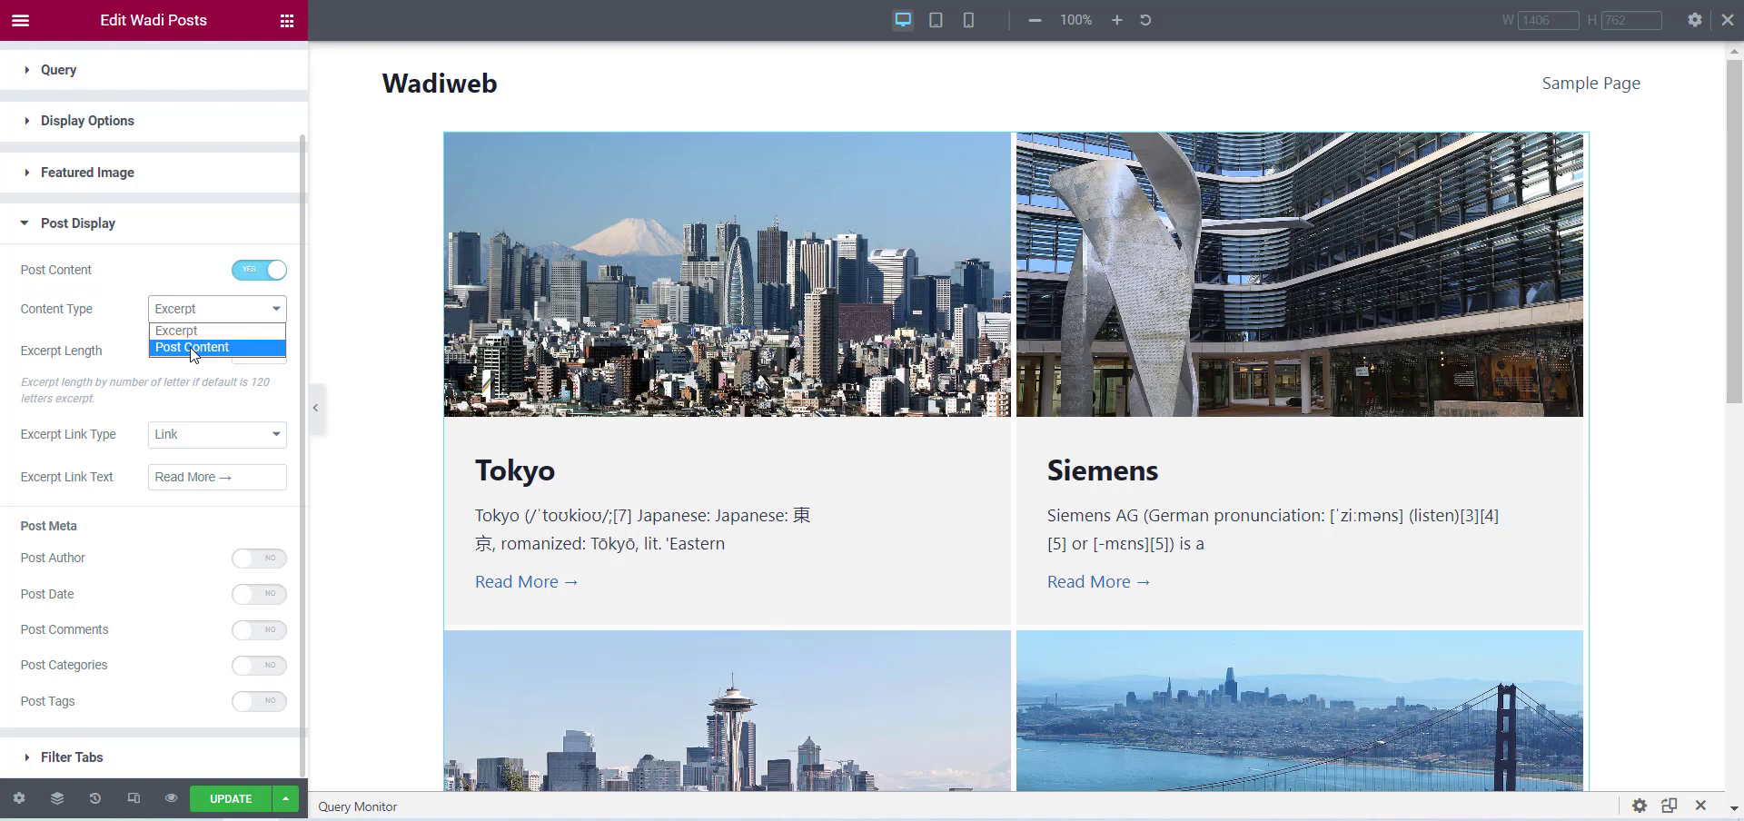
pyautogui.click(192, 347)
pyautogui.scroll(-5, 732, 486)
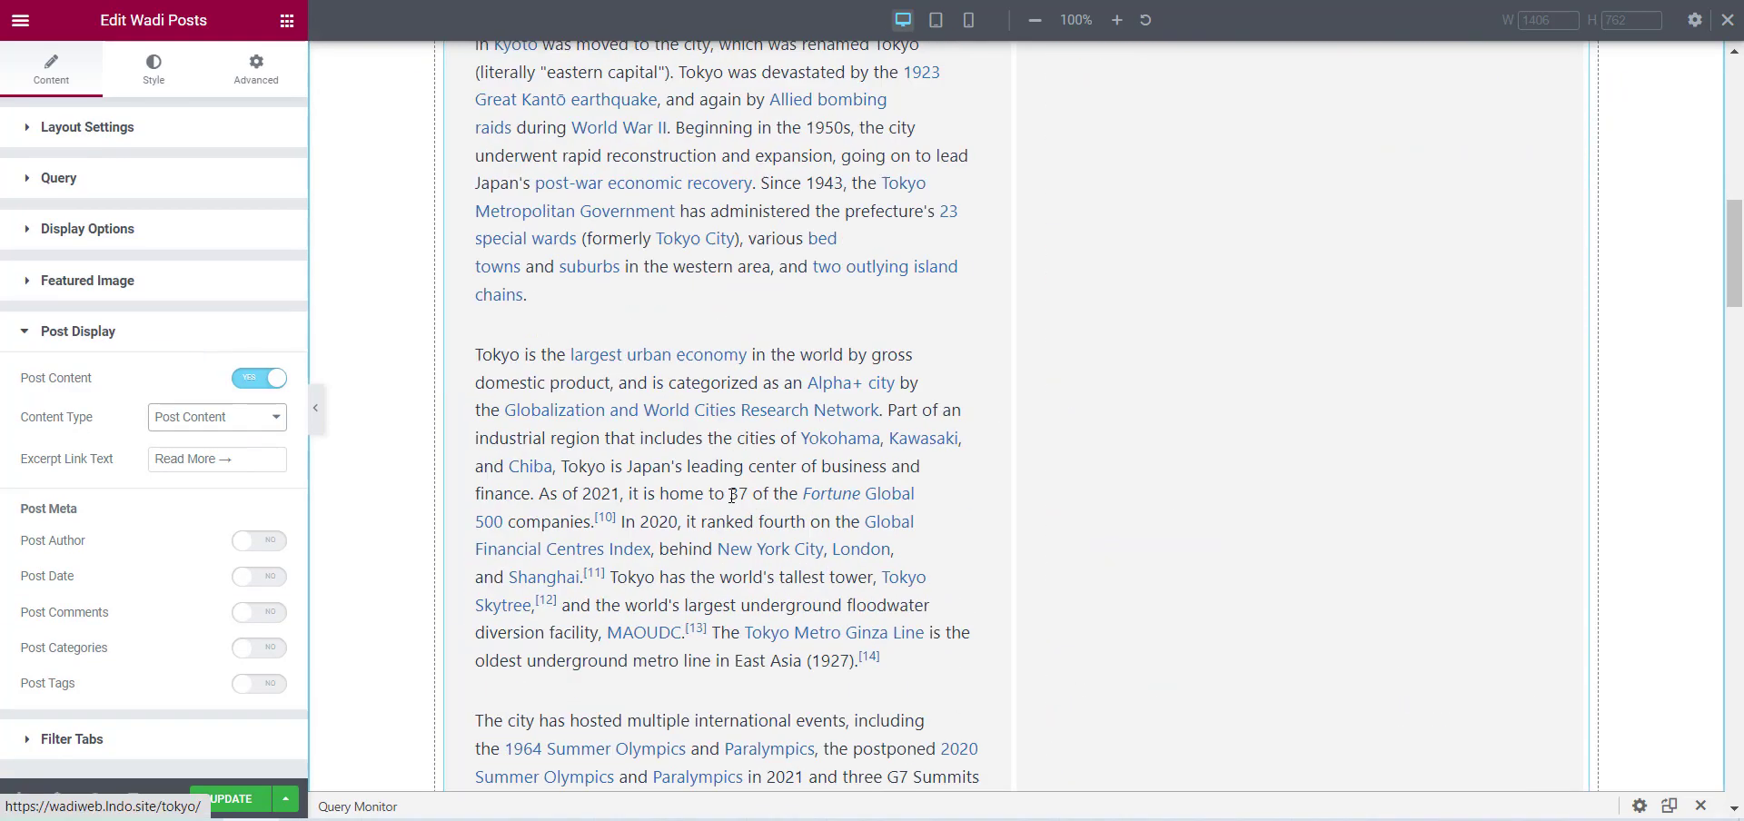
pyautogui.scroll(10, 733, 495)
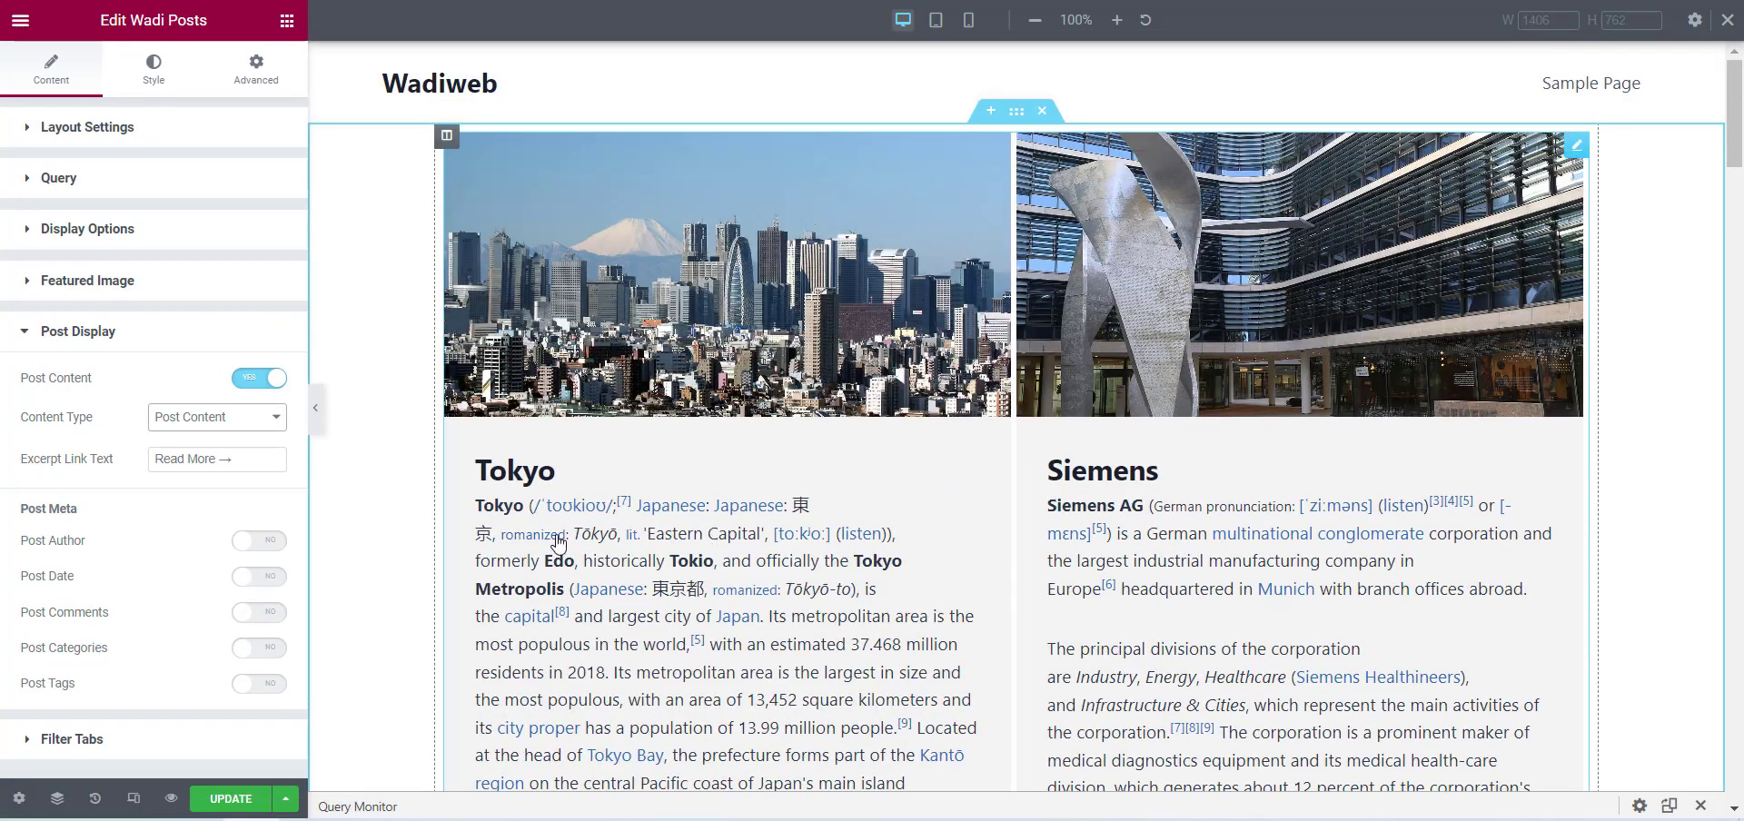
pyautogui.click(191, 416)
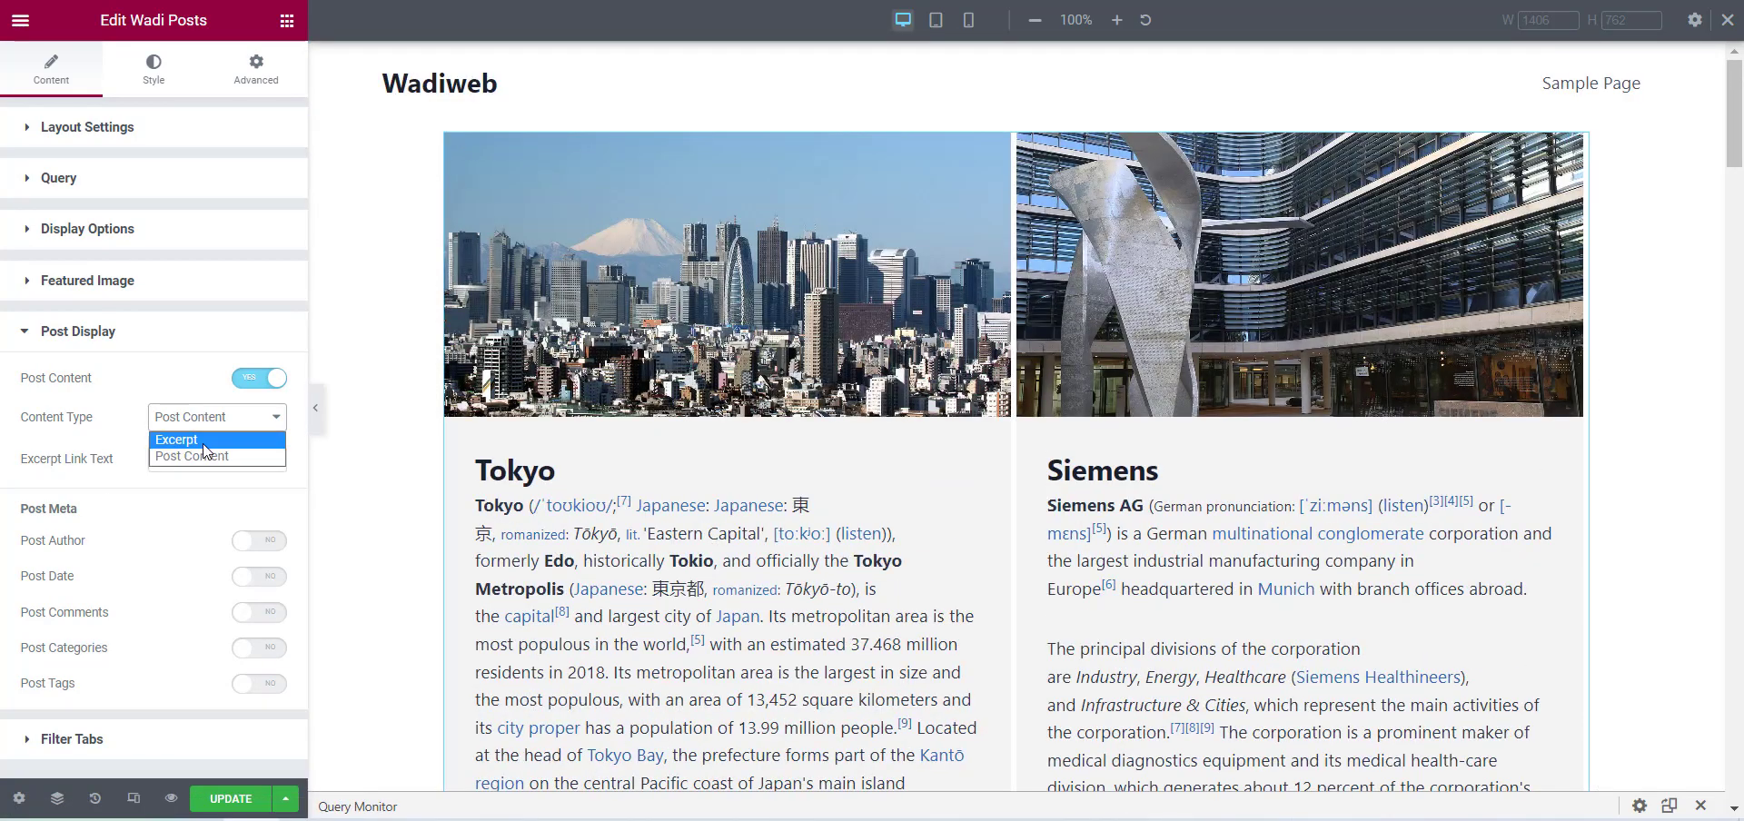
pyautogui.click(201, 442)
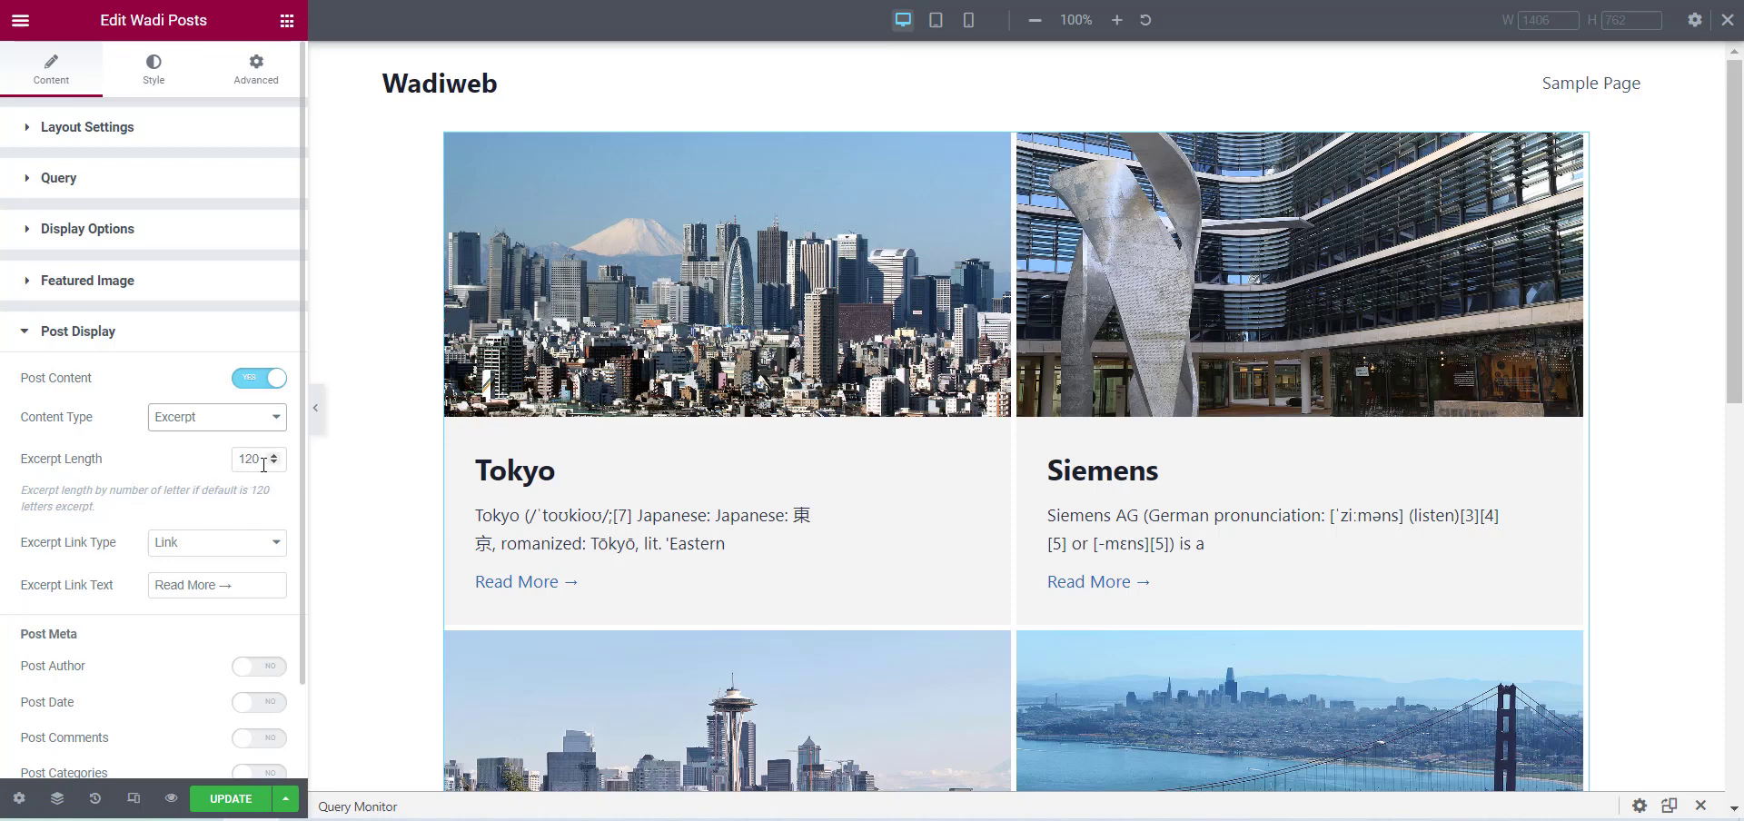
# Set the posts' Excerpt Length to 200.
pyautogui.moveTo(254, 460); pyautogui.dragTo(236, 462)
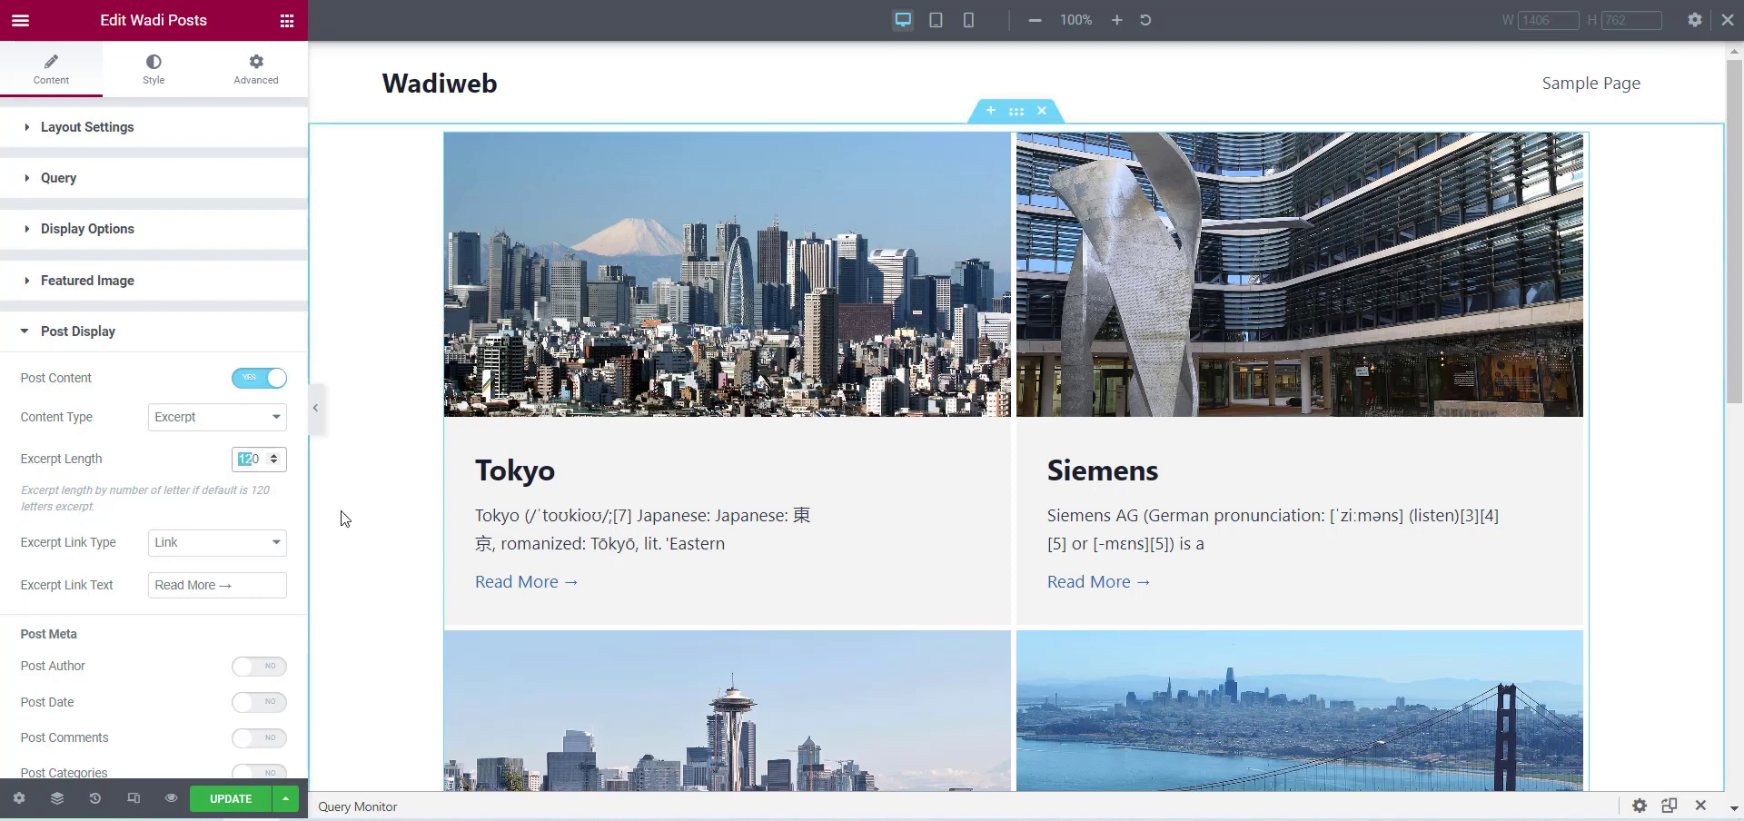
pyautogui.write('20')
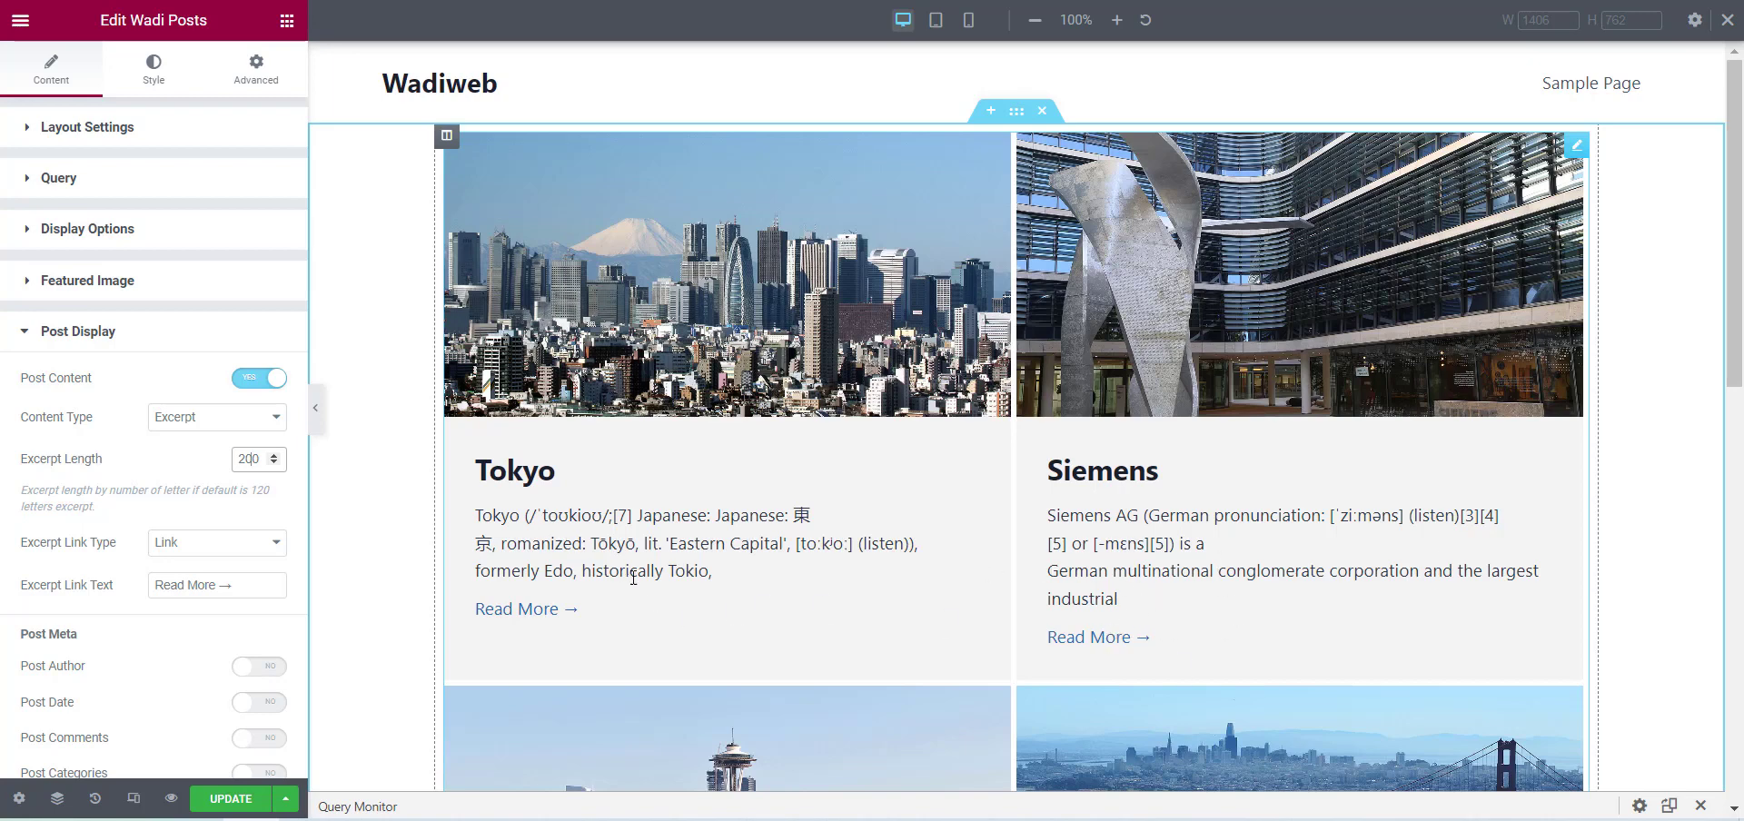
# Try None and Dots as the Excerpt Link Type and set it back to Link.
pyautogui.click(213, 545)
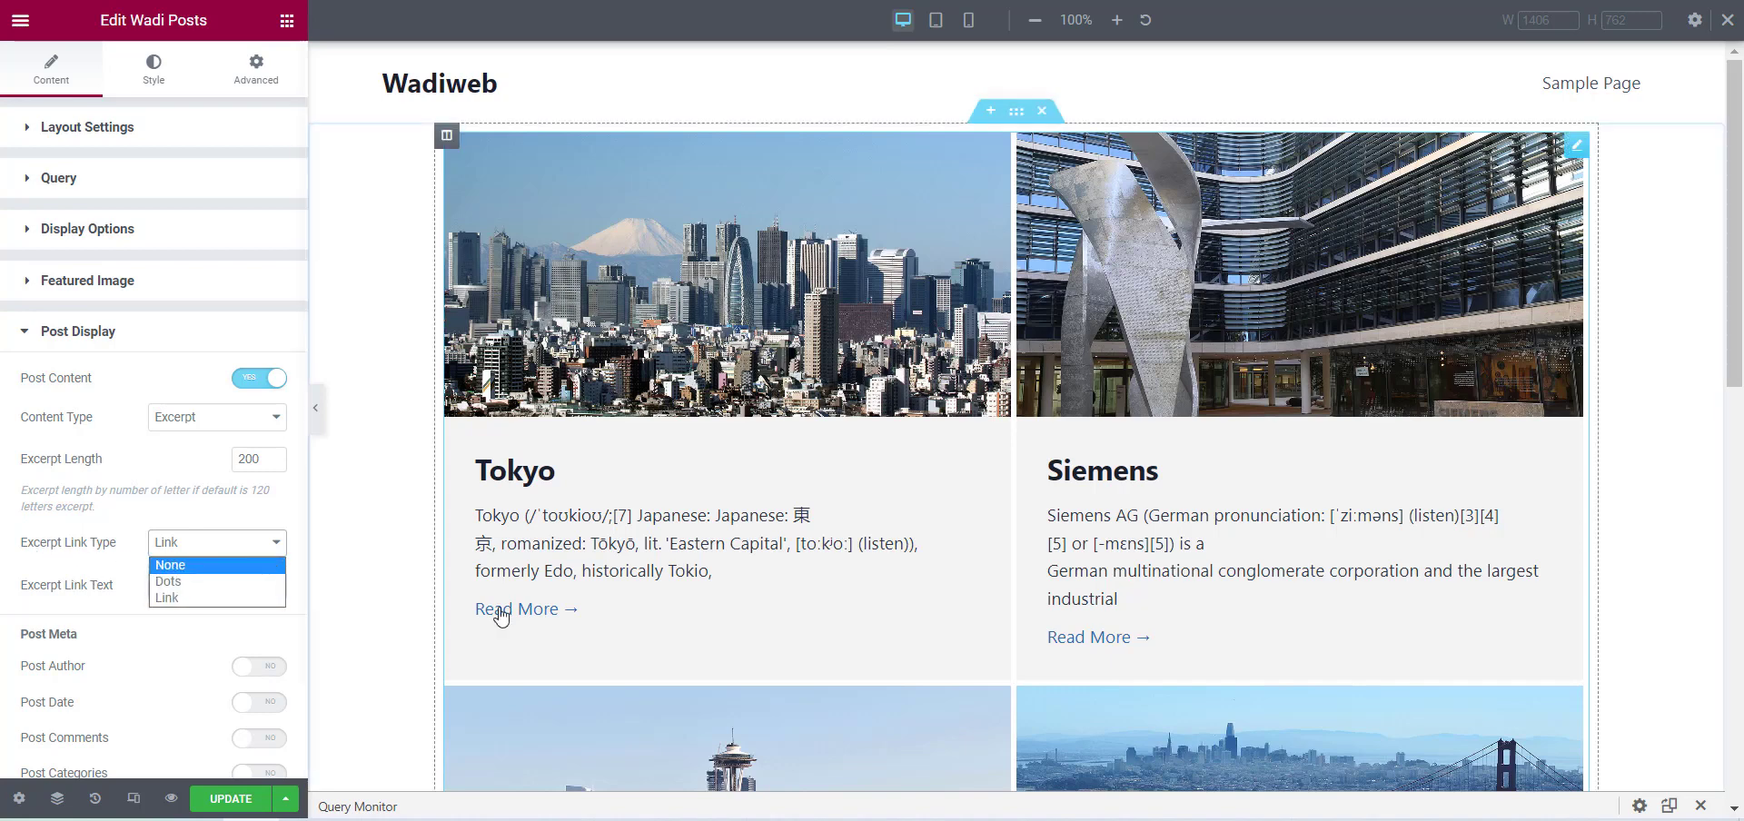
pyautogui.click(167, 566)
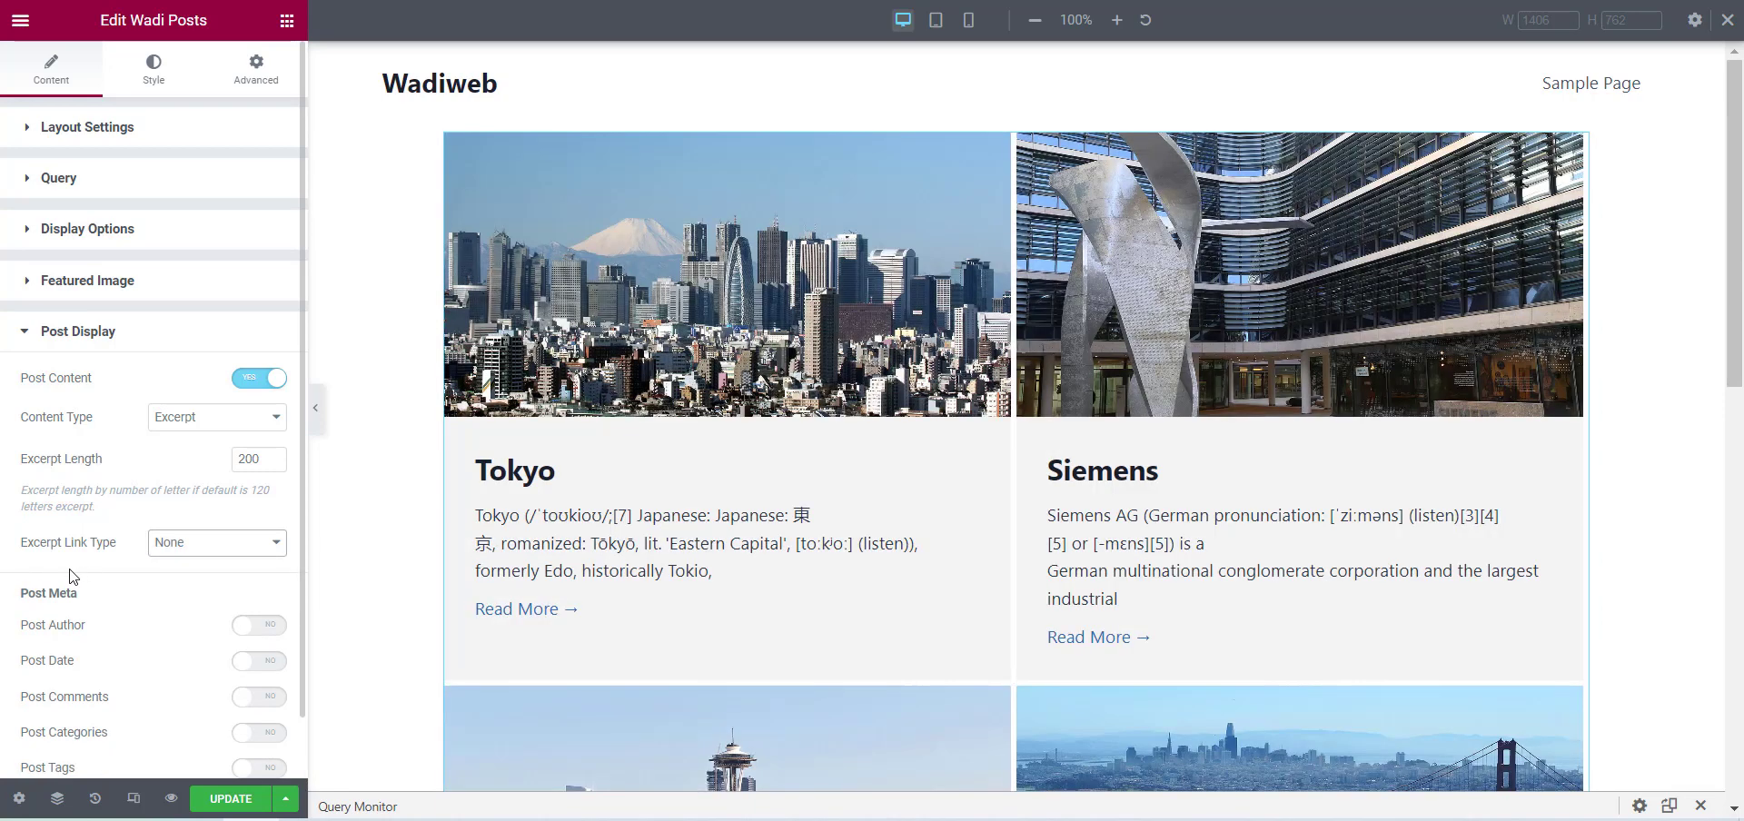
pyautogui.click(205, 545)
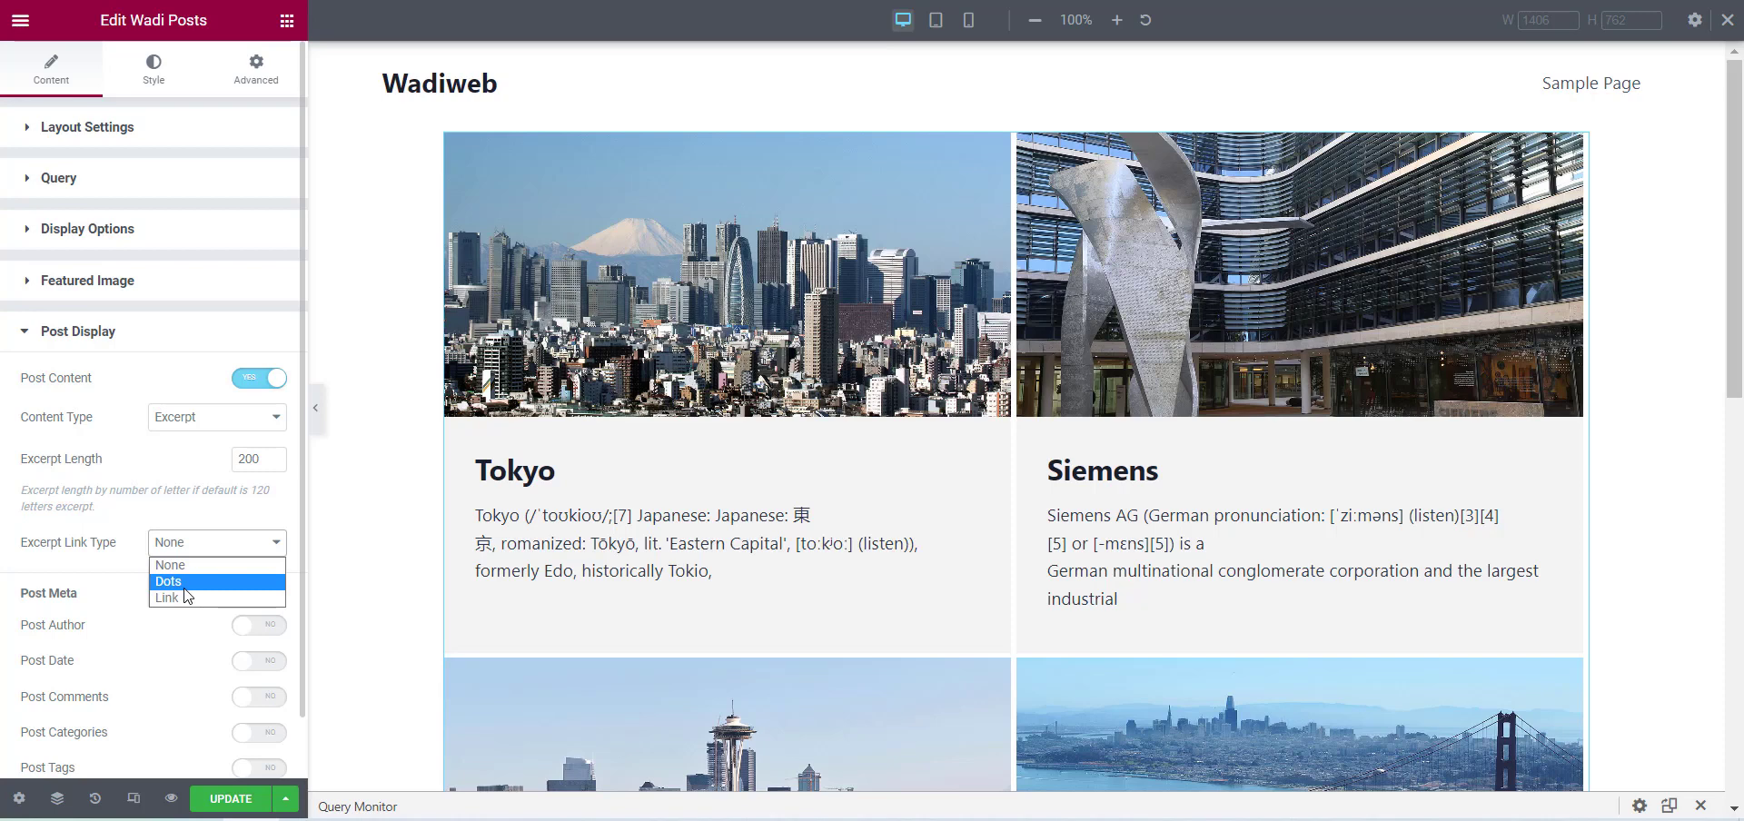
pyautogui.click(185, 586)
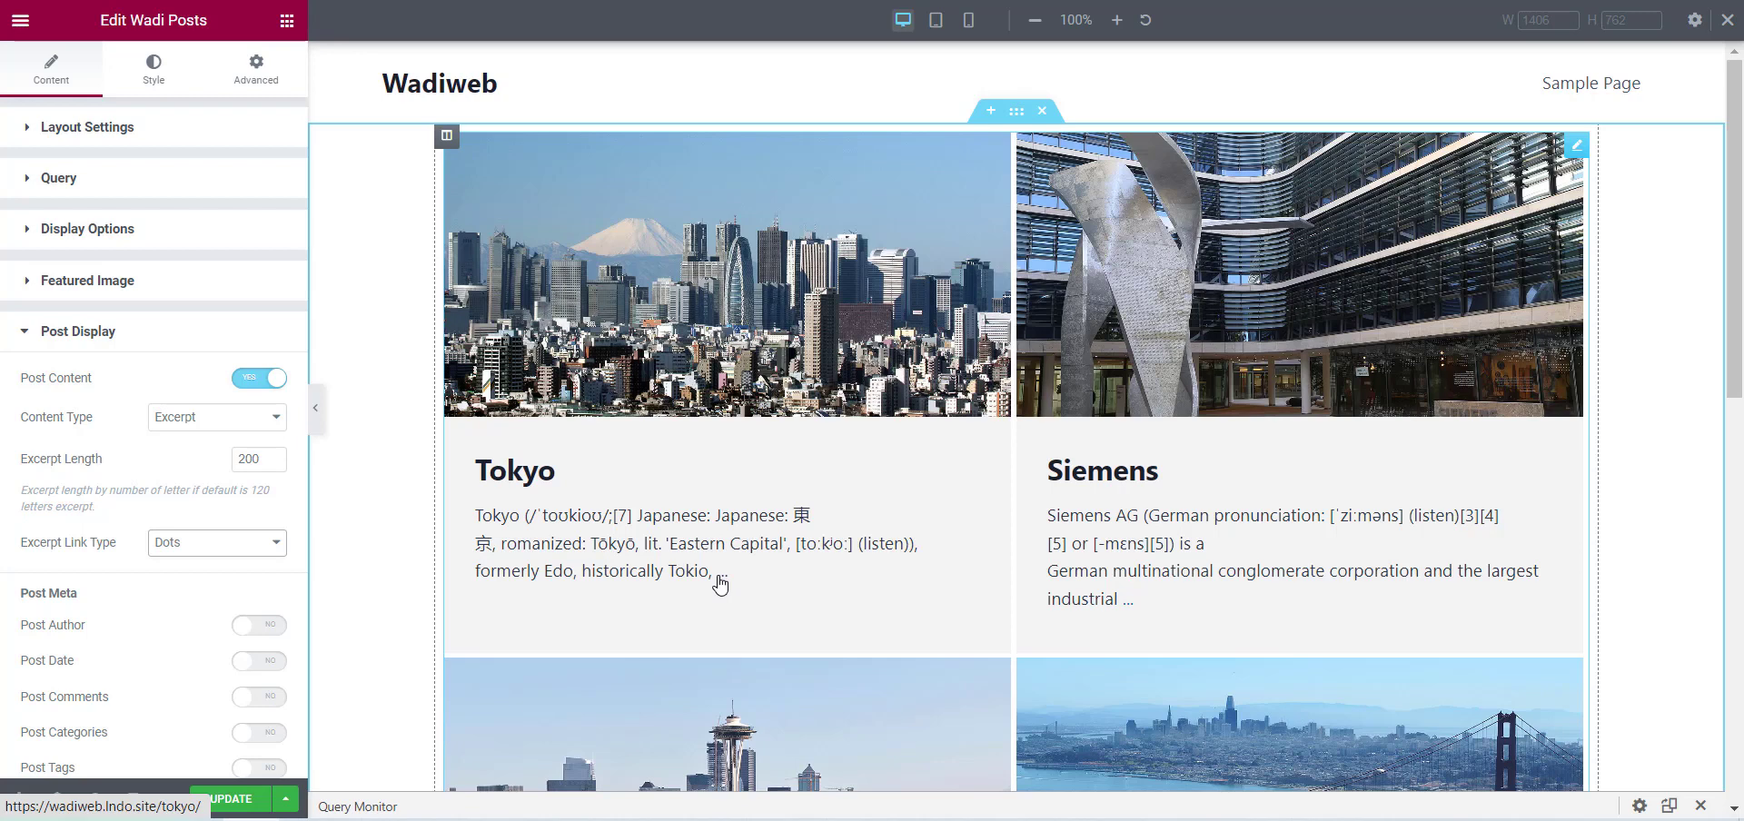
pyautogui.click(166, 545)
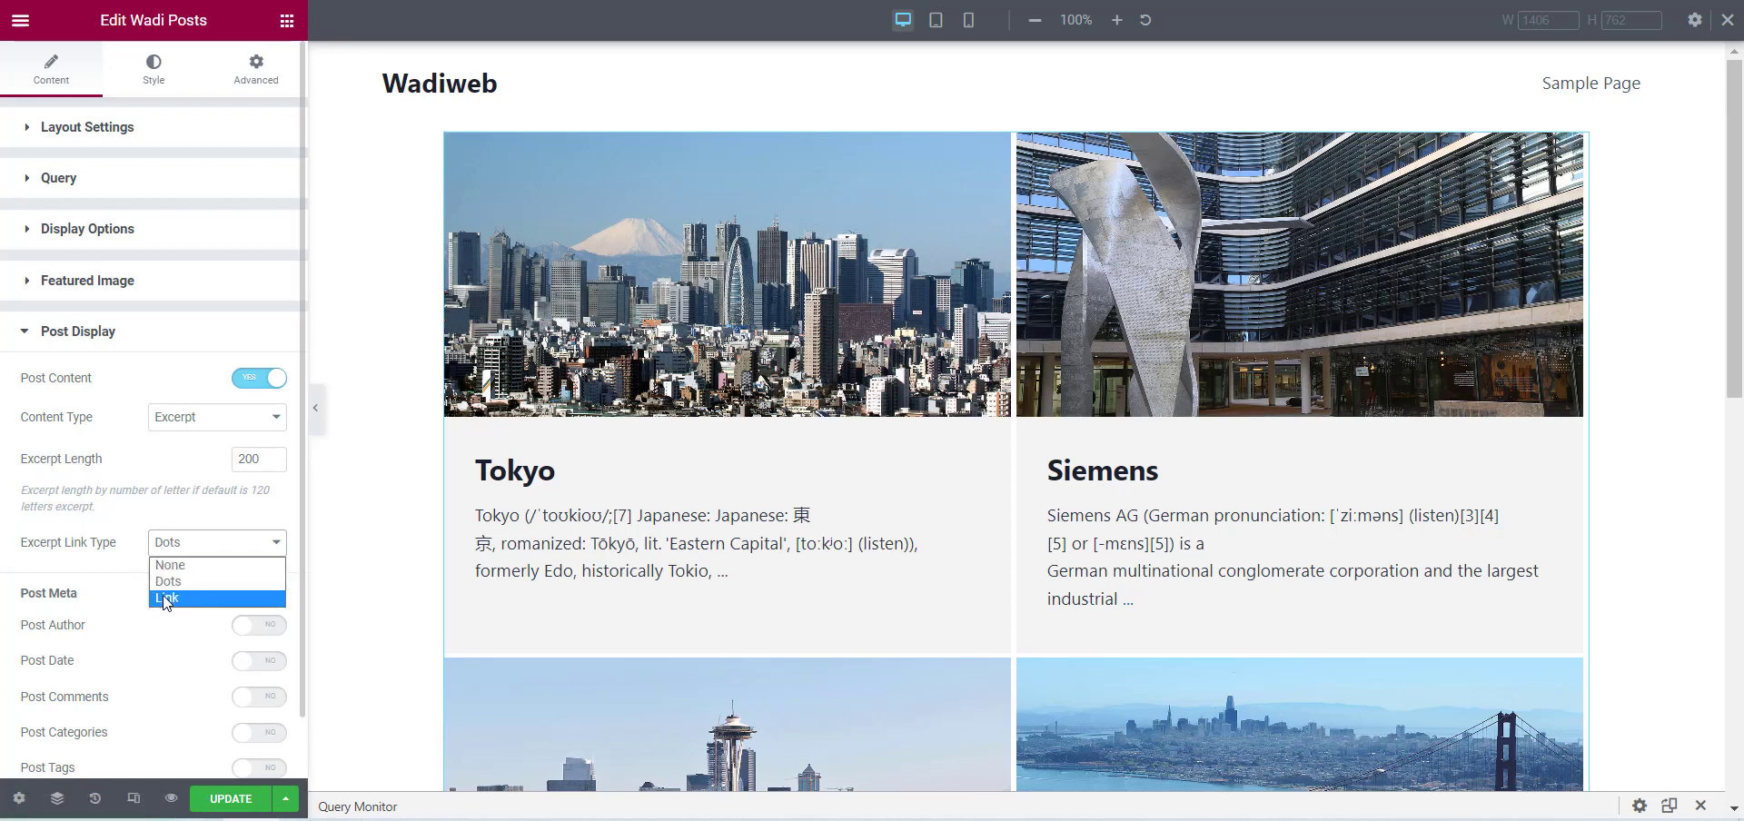
pyautogui.click(162, 596)
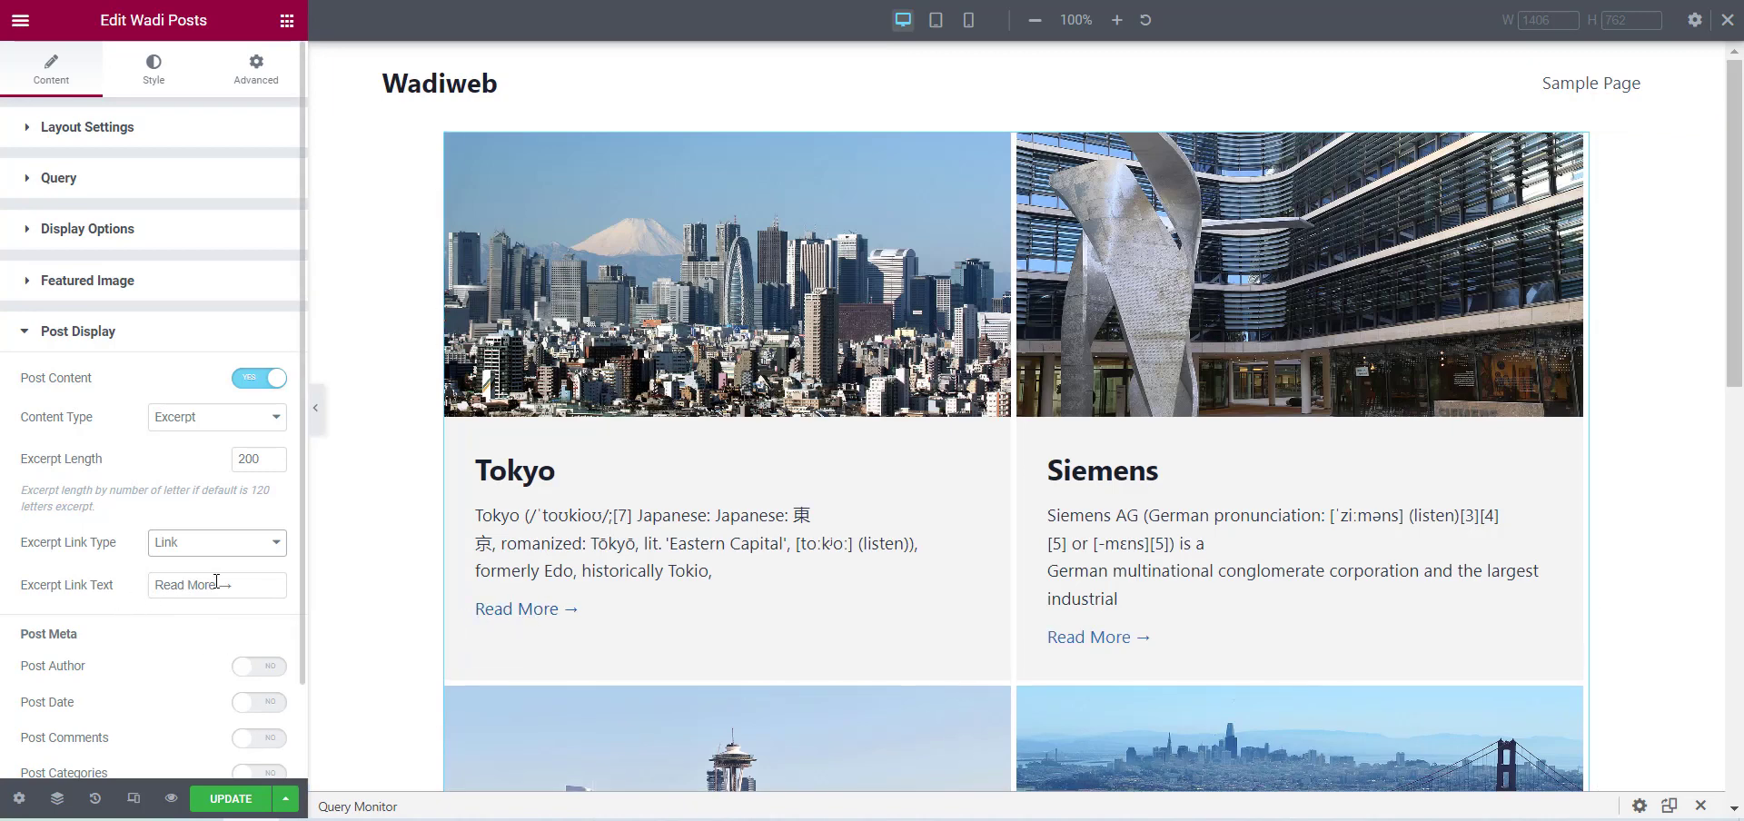
# Try "Read Here" as the Excerpt Link Text and restore it to "Read More →".
pyautogui.moveTo(216, 581); pyautogui.dragTo(157, 587)
pyautogui.doubleClick(208, 585)
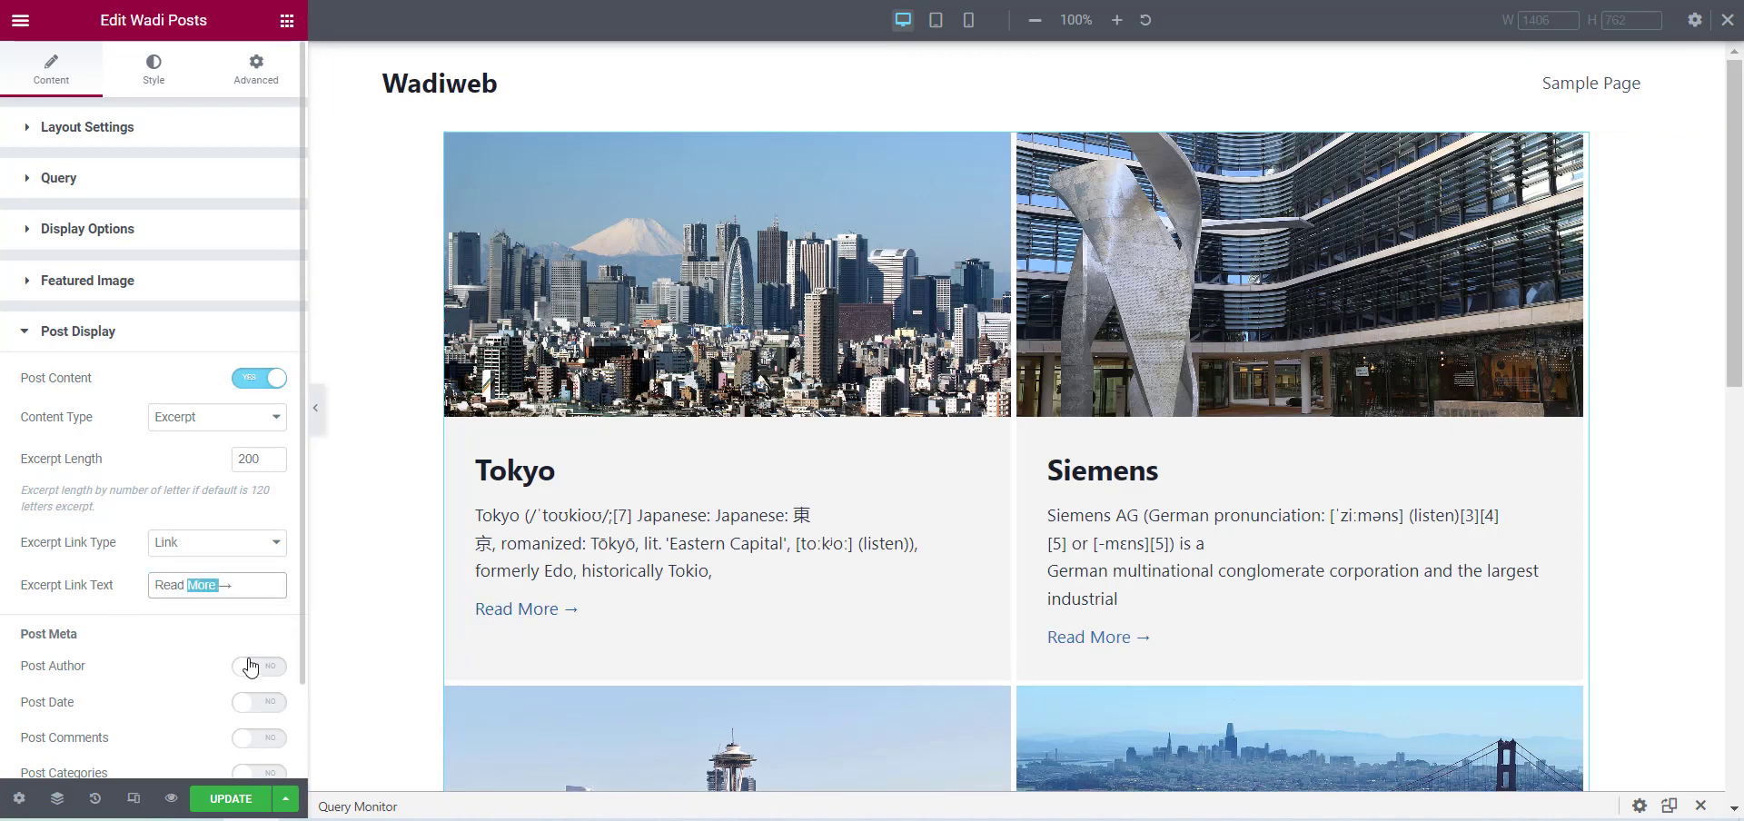
pyautogui.write('Here')
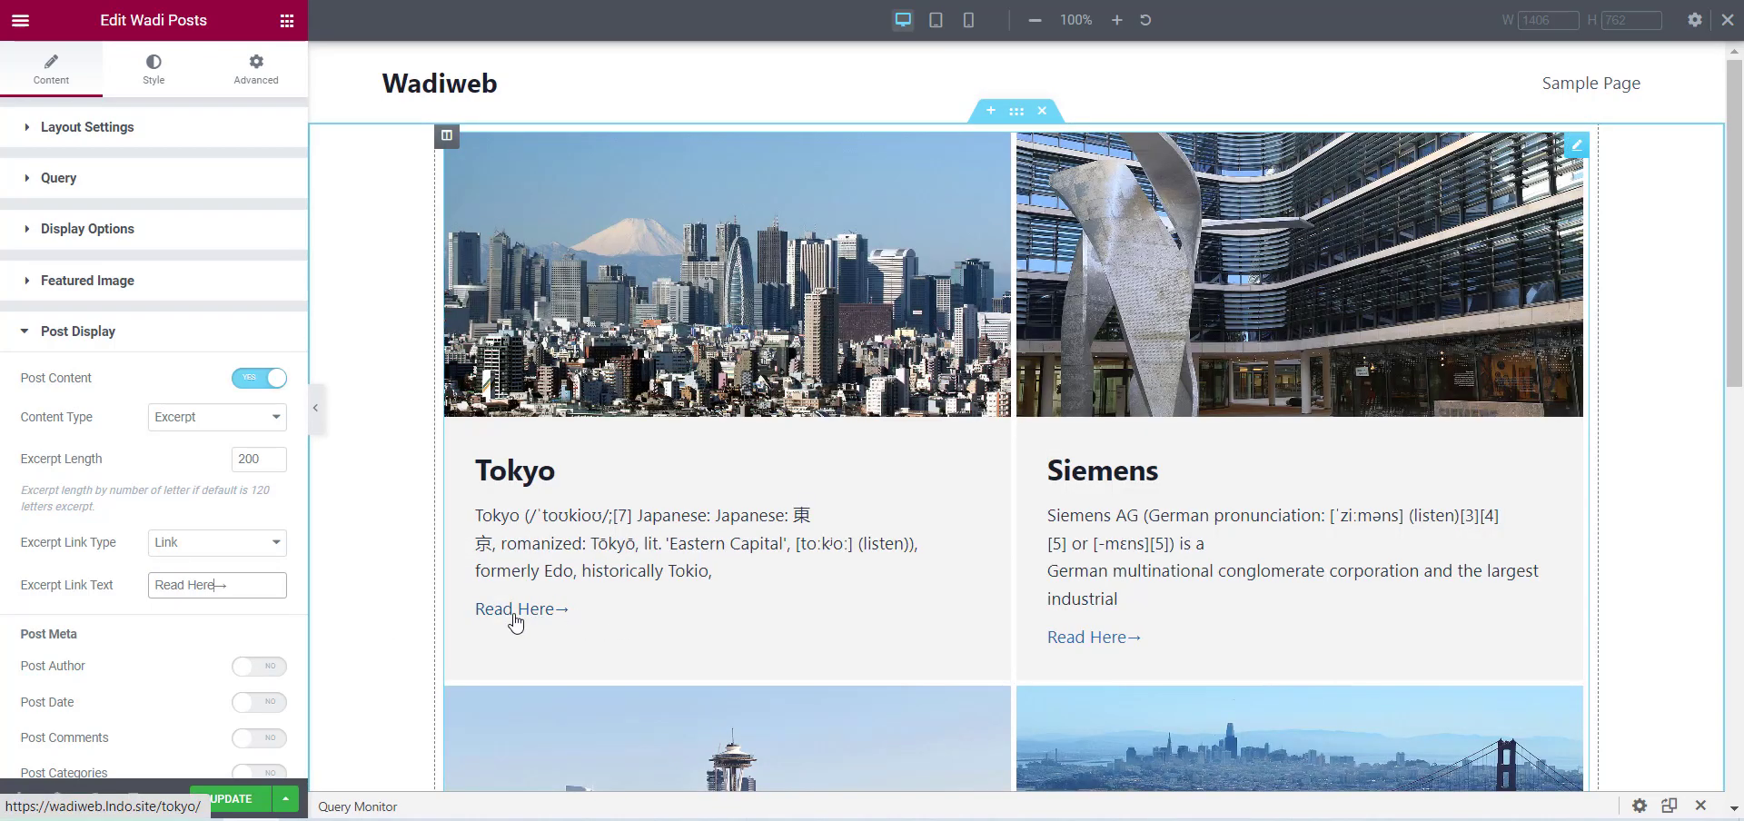
pyautogui.hotkey('ctrl', 'shift', 'Left')
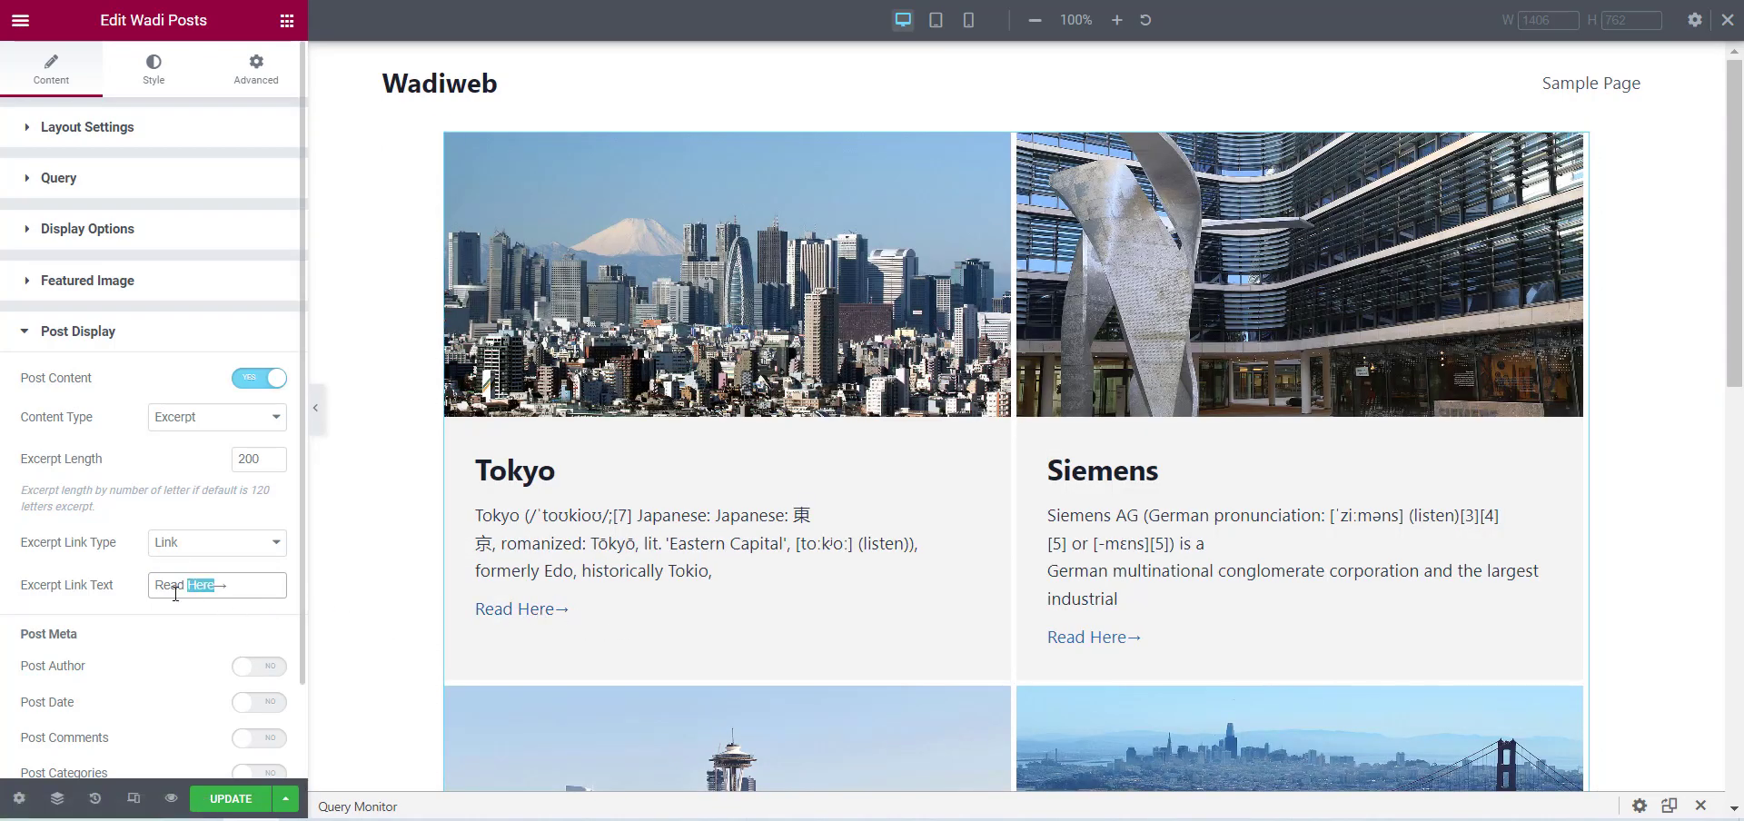
pyautogui.write('R')
pyautogui.press('BackSpace')
pyautogui.write('More')
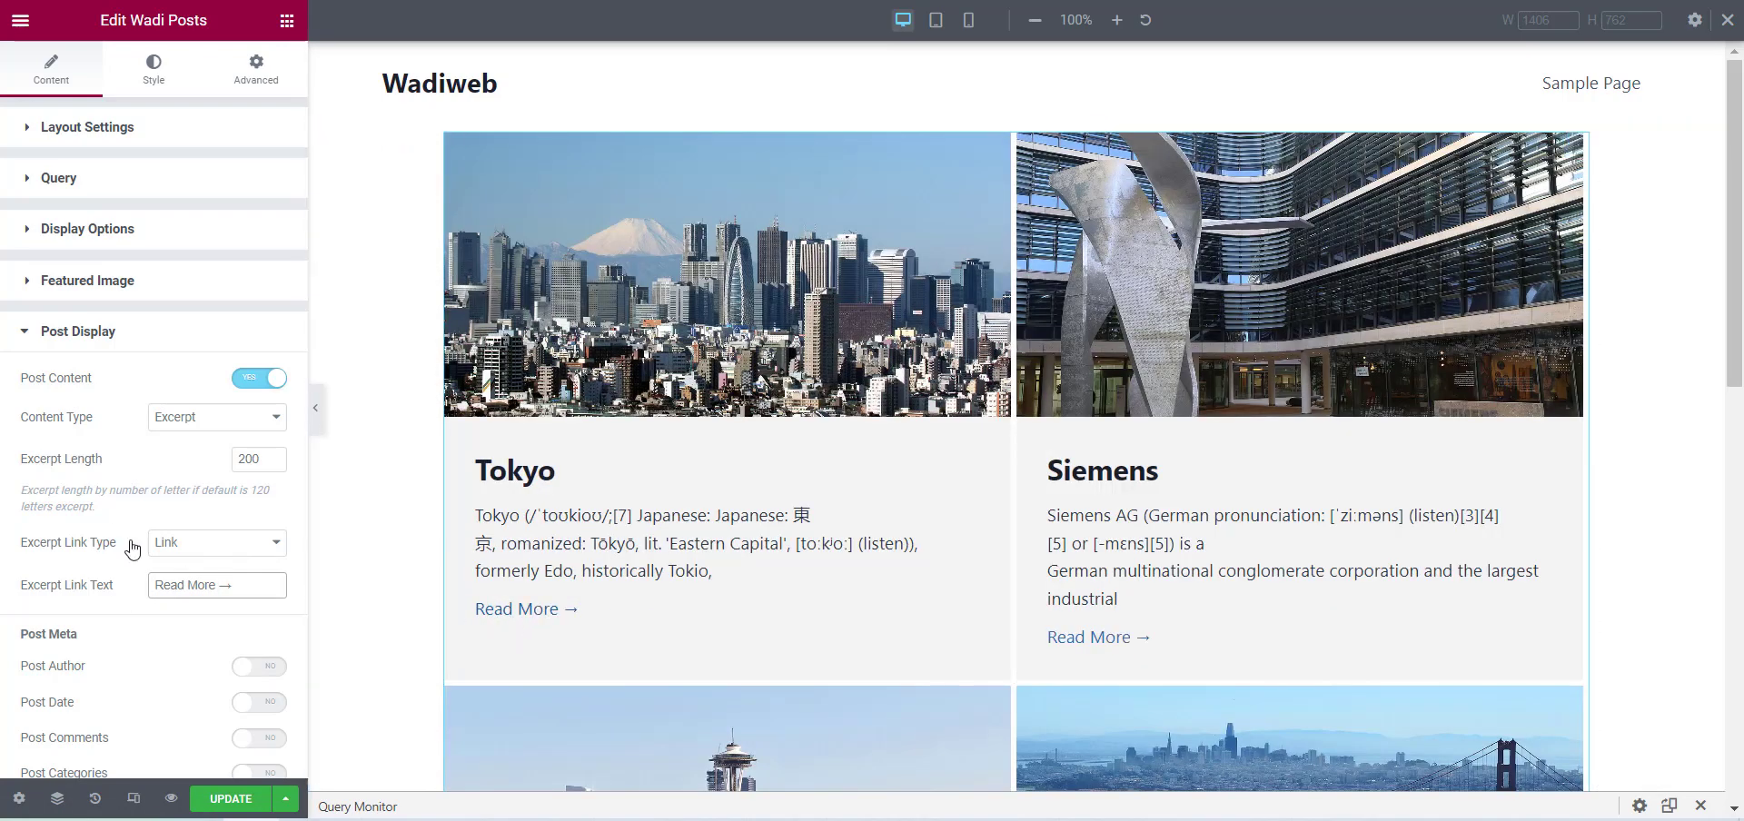
# Turn on Post Author in the post meta and switch off its Avatar.
pyautogui.scroll(-1, 73, 559)
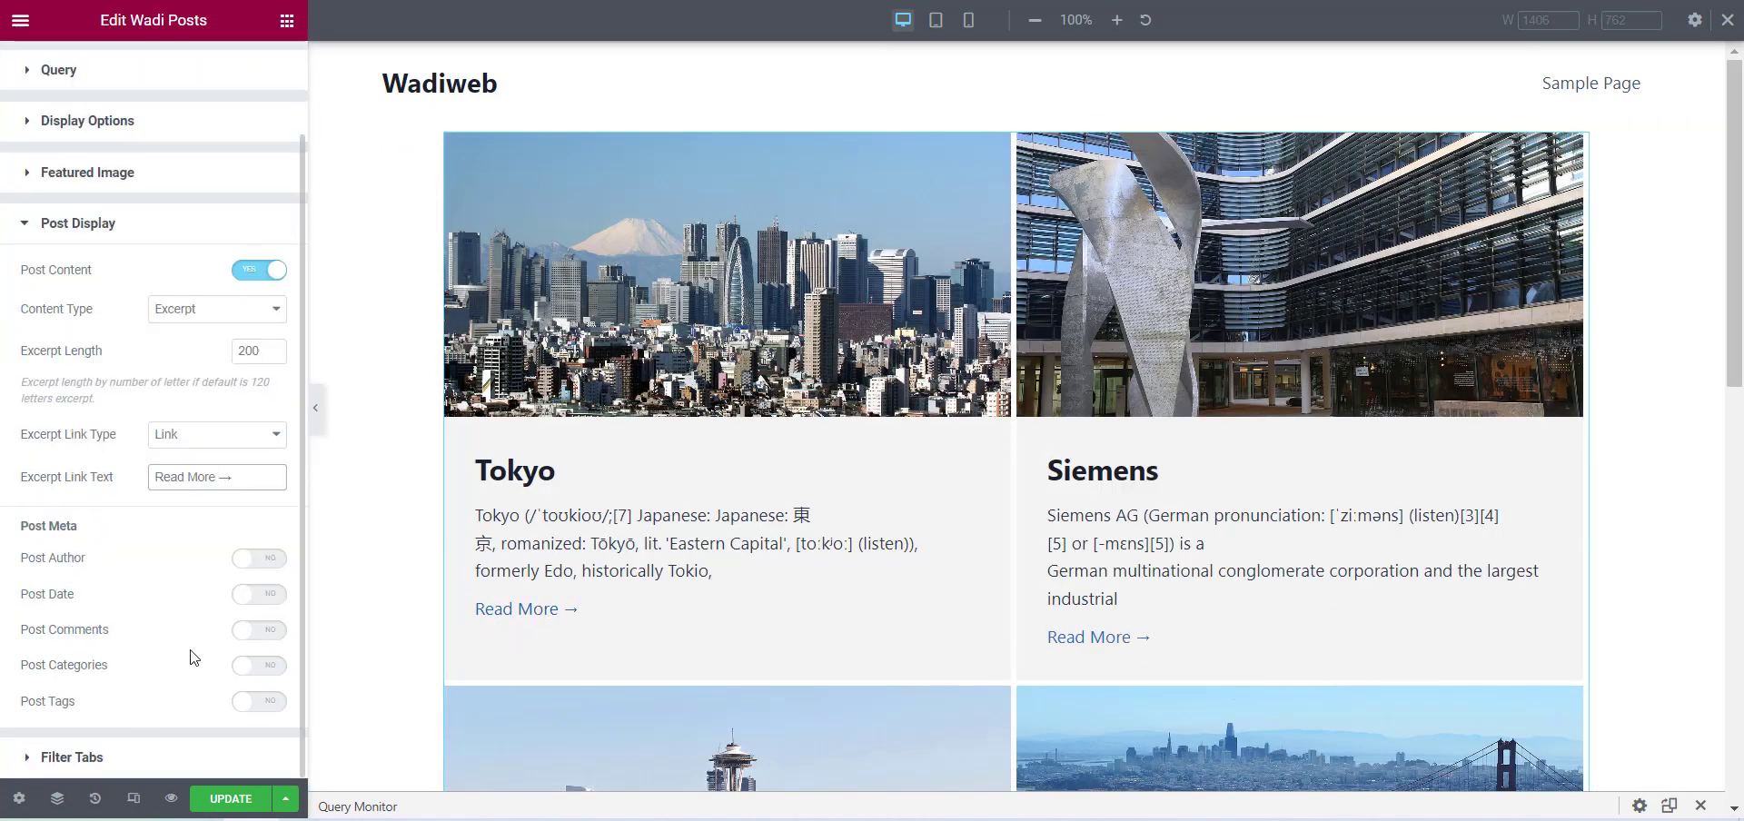
pyautogui.click(272, 559)
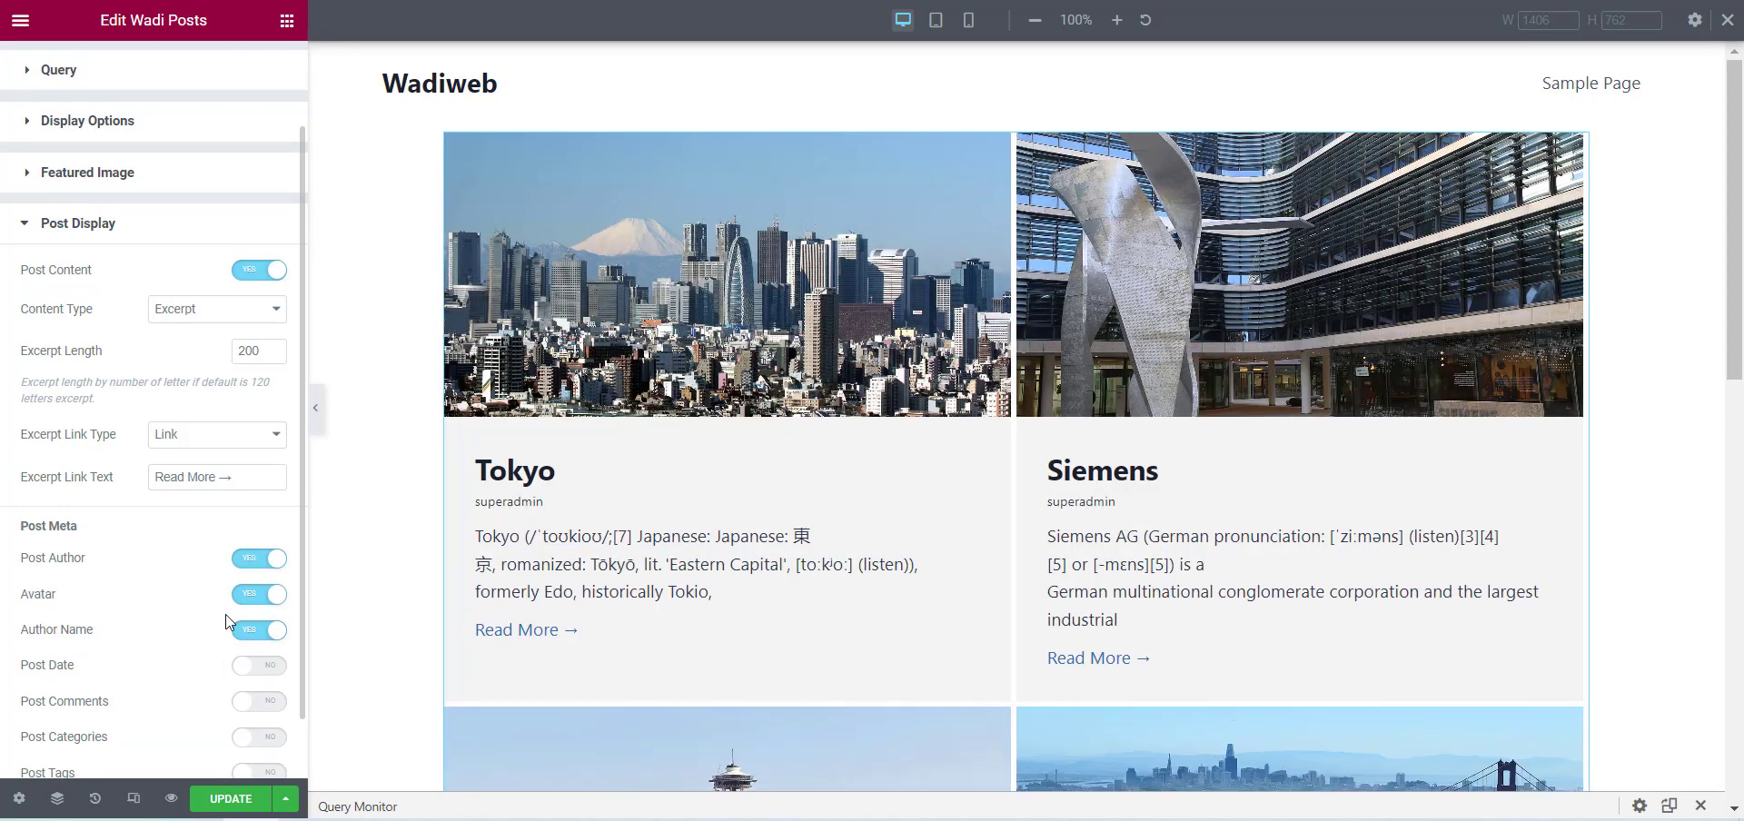
pyautogui.scroll(-1, 148, 557)
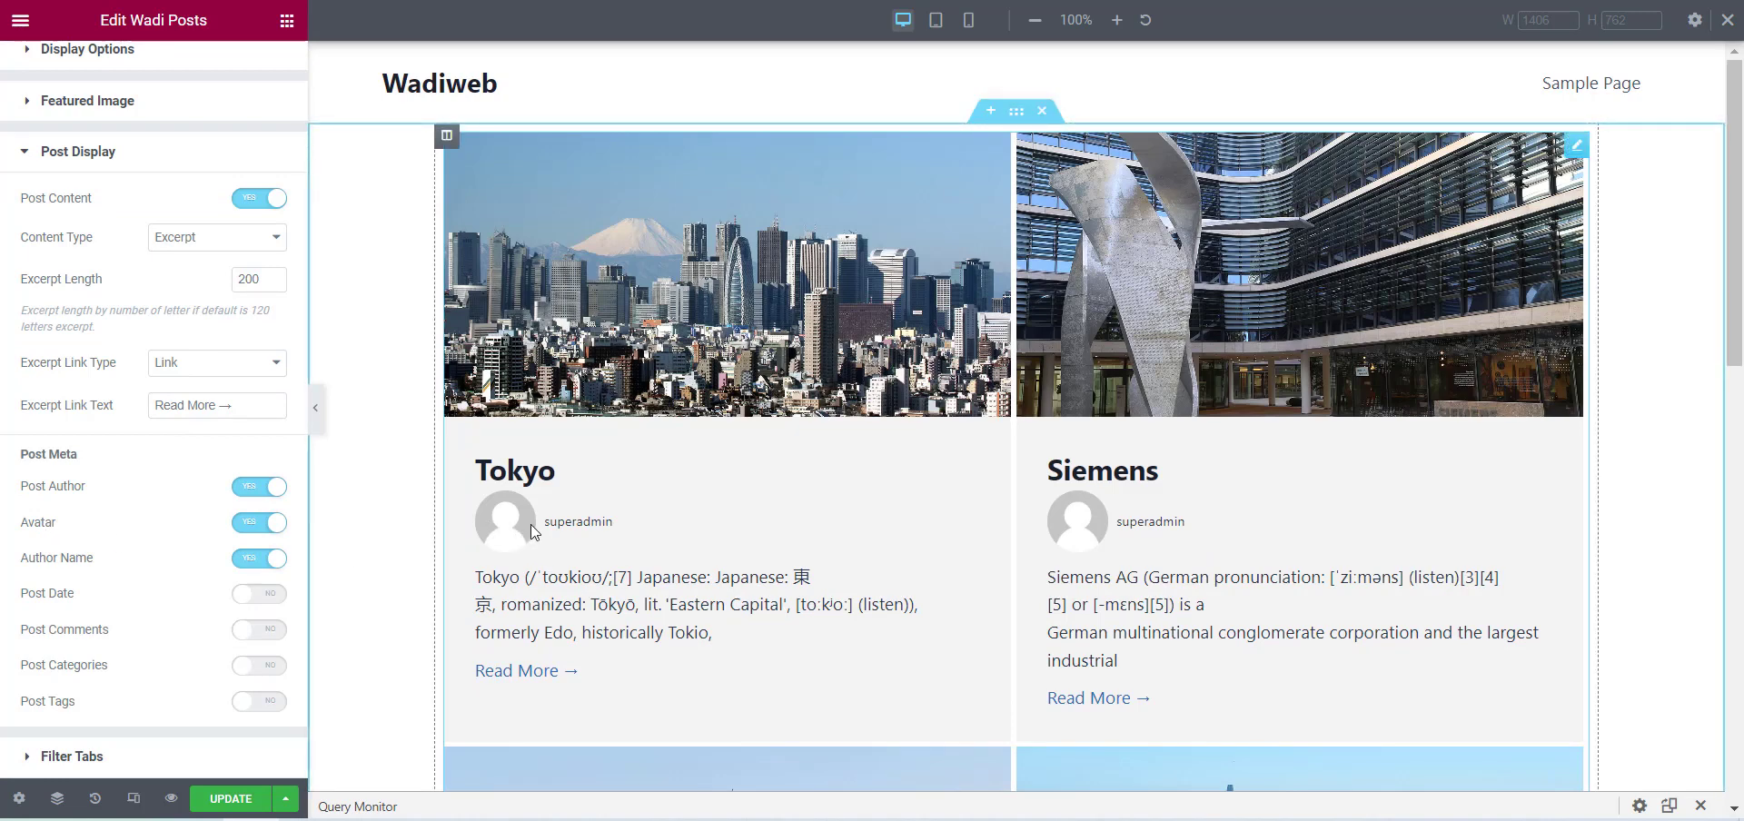
pyautogui.click(266, 523)
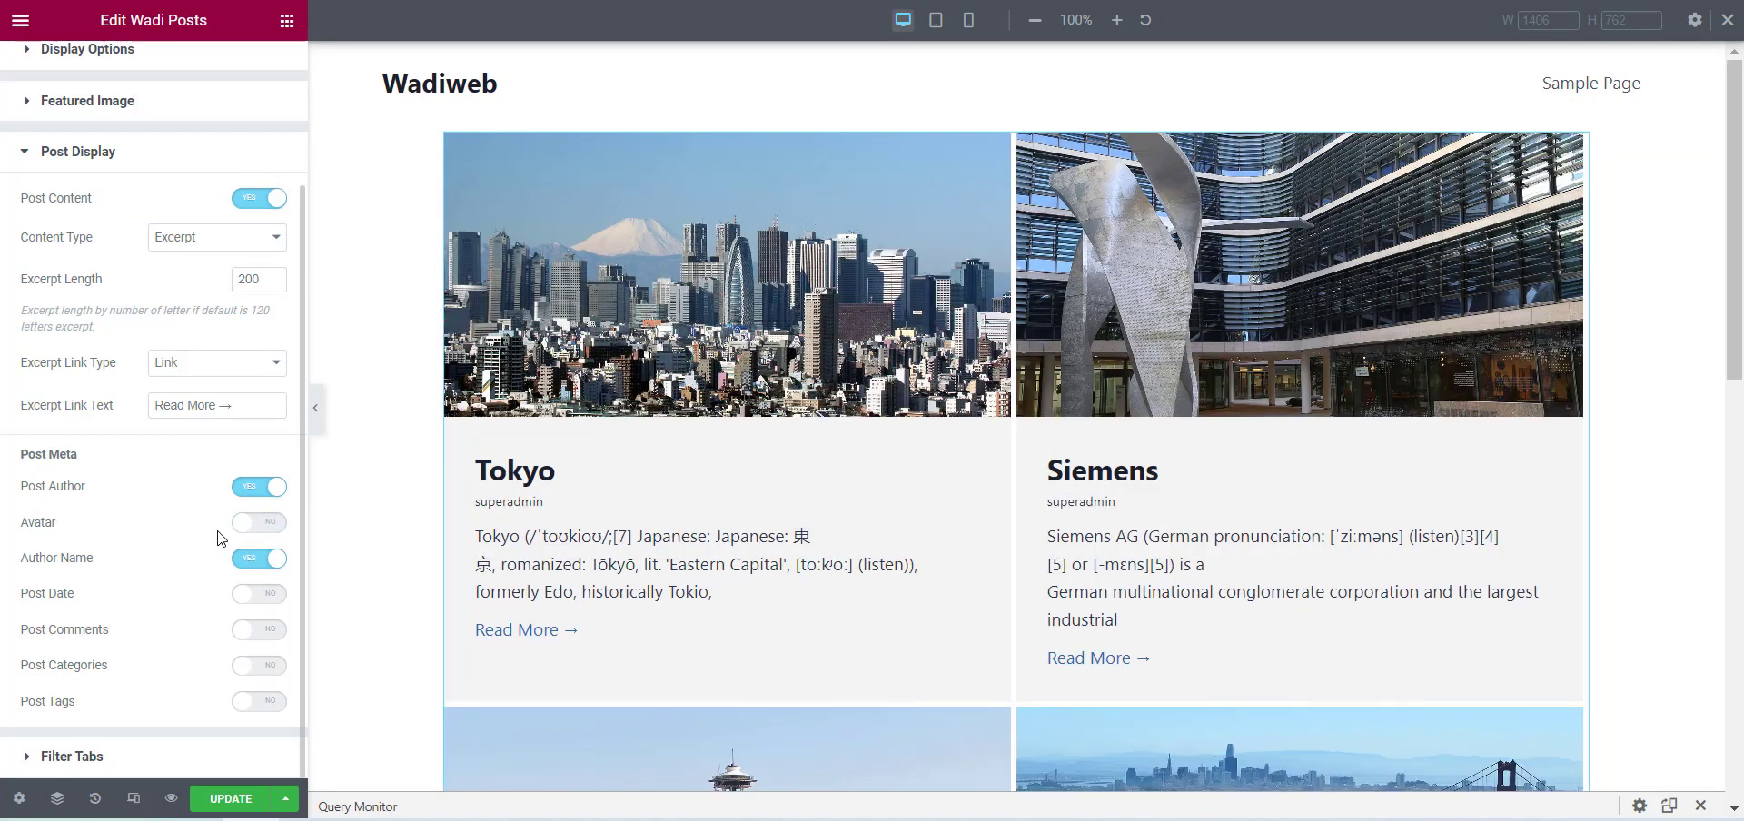
# Turn on Avatar, Post Date, Post Comments, Post Categories and Post Tags in the post meta.
pyautogui.click(264, 525)
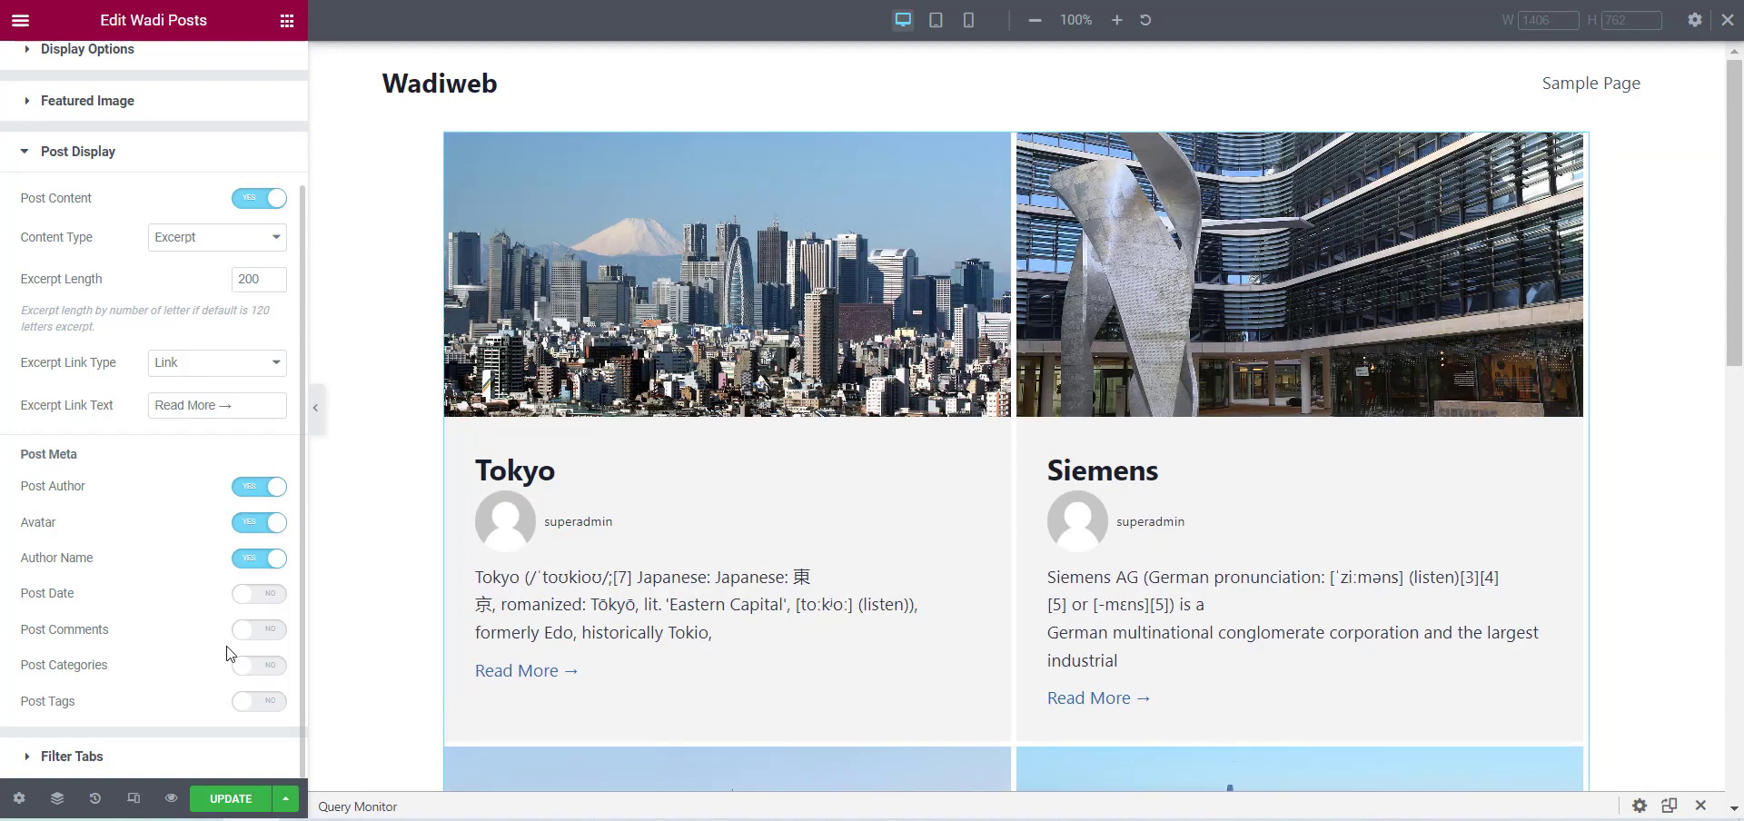
pyautogui.click(260, 599)
pyautogui.click(262, 630)
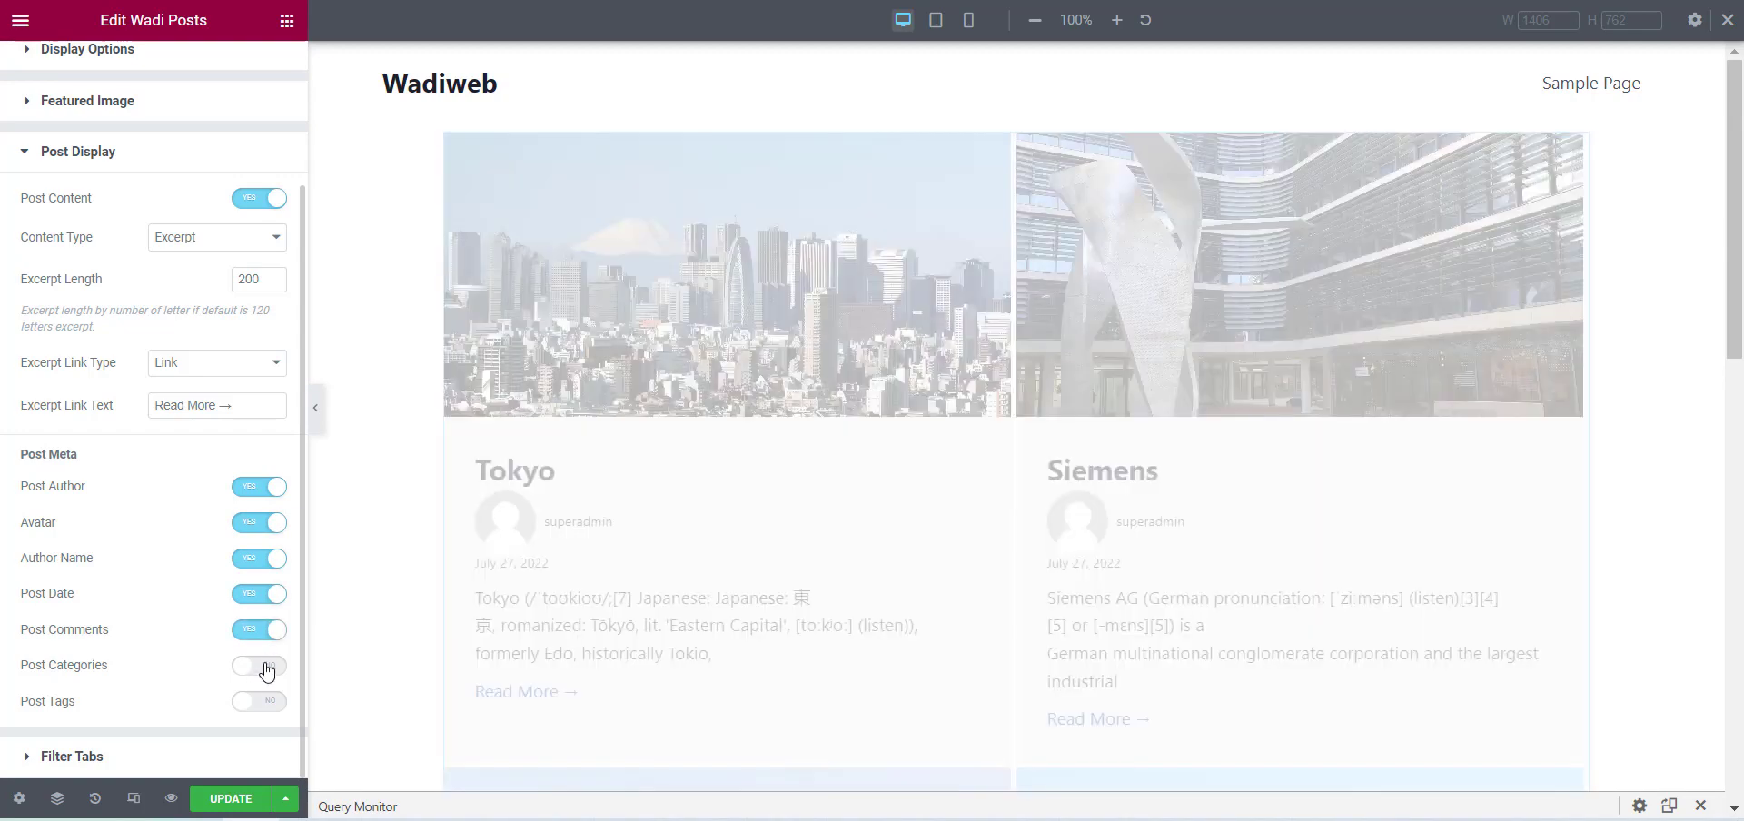
pyautogui.click(254, 667)
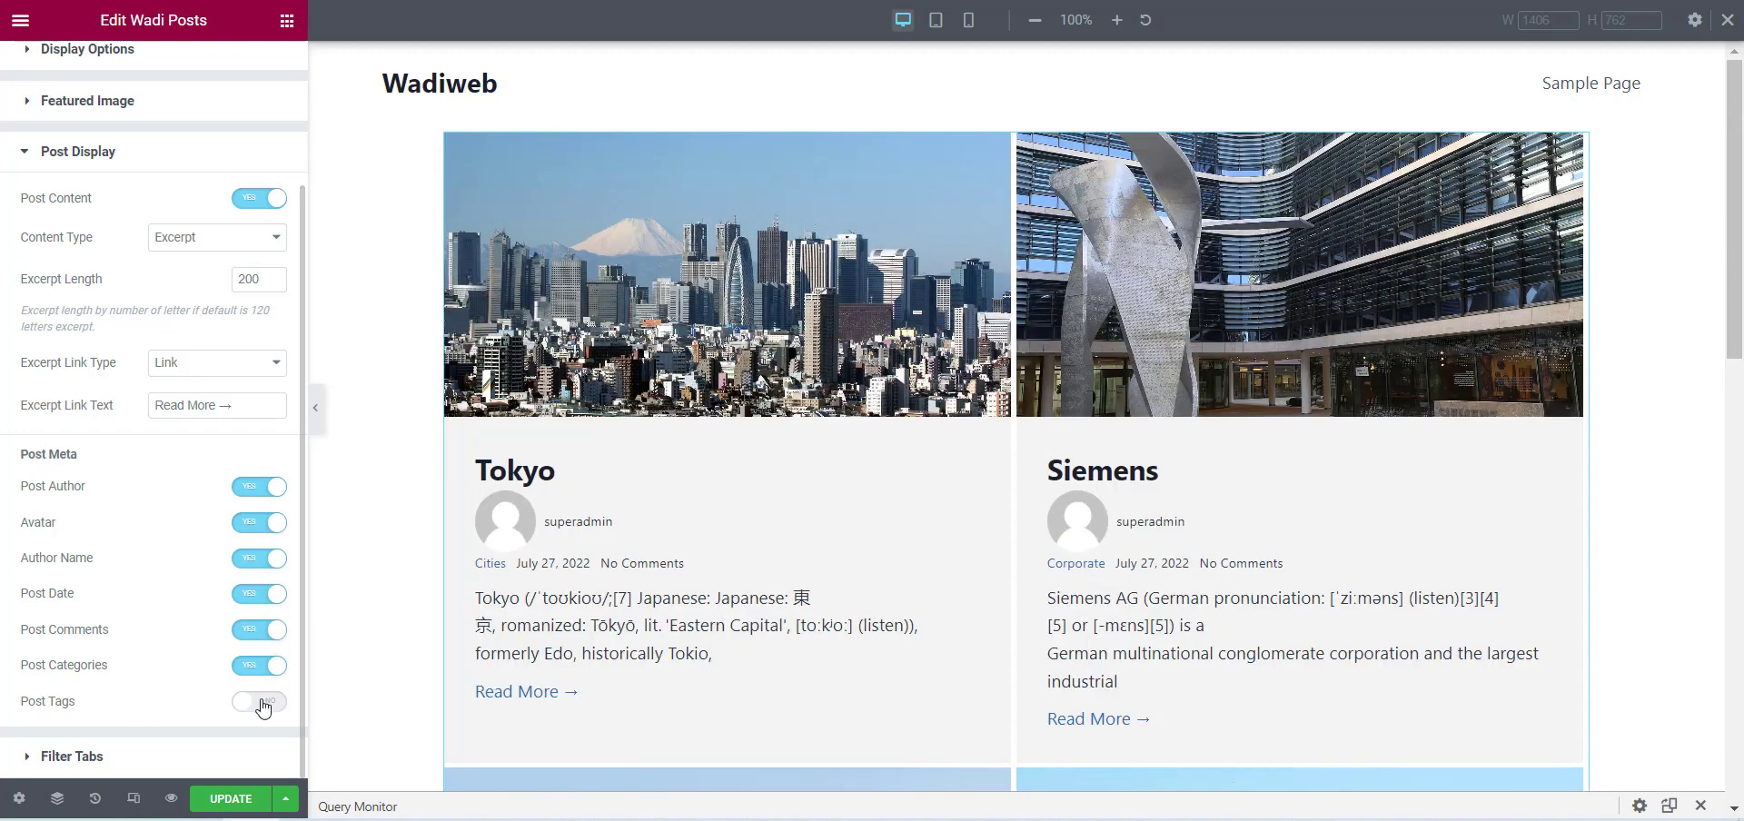
pyautogui.click(264, 703)
pyautogui.scroll(-1, 1226, 697)
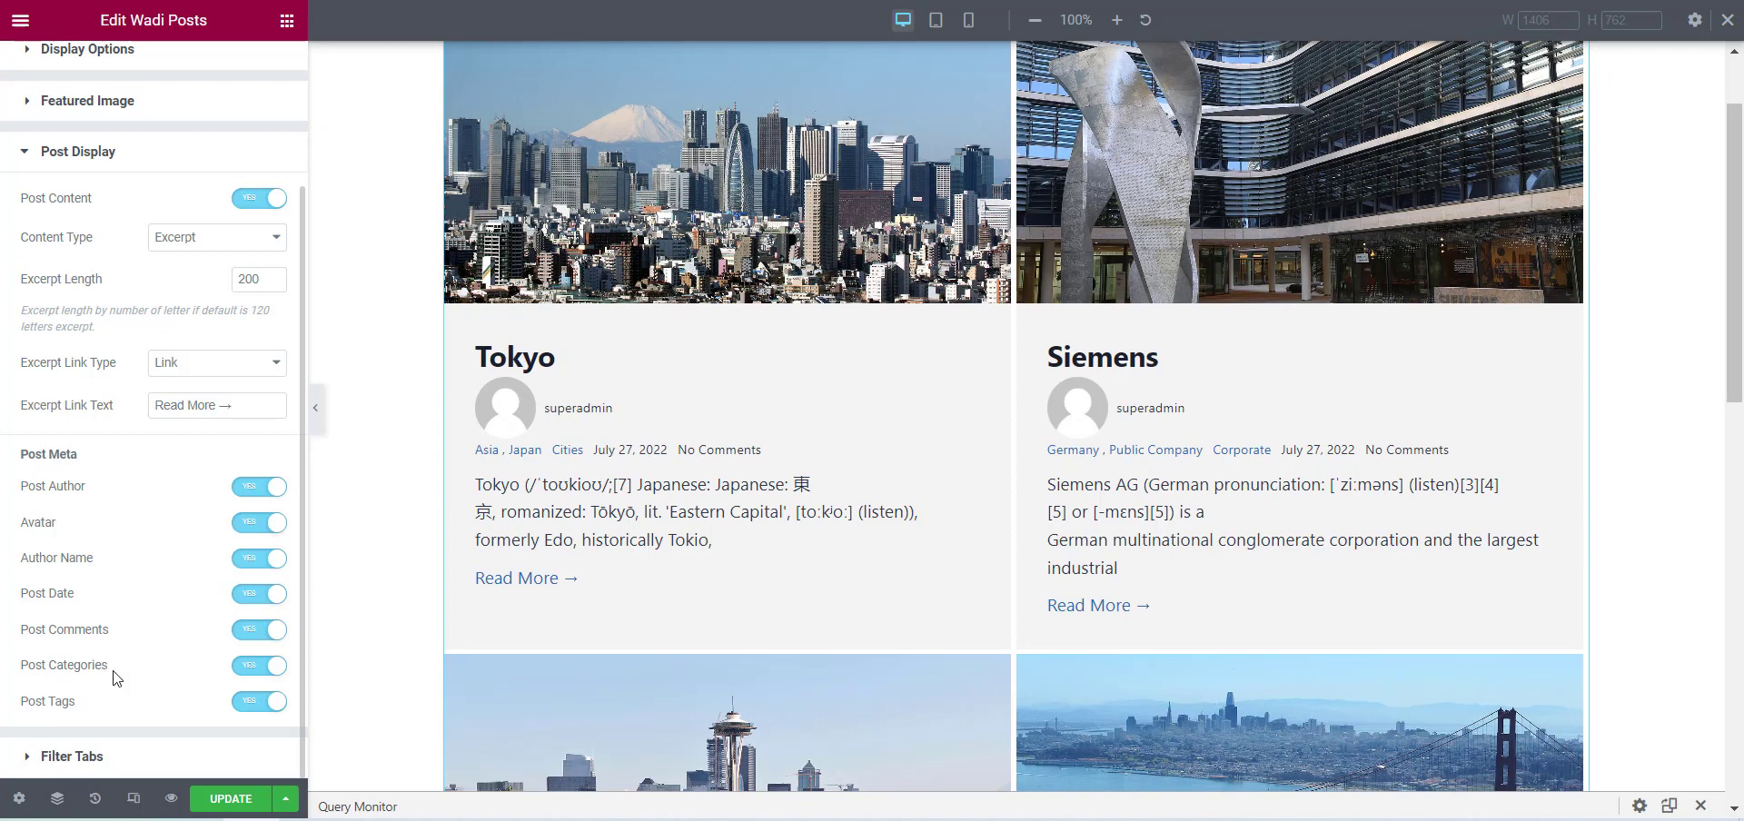
# Turn on Show Filters in the Filter Tabs settings, filter by Categories, and update the template.
pyautogui.click(81, 761)
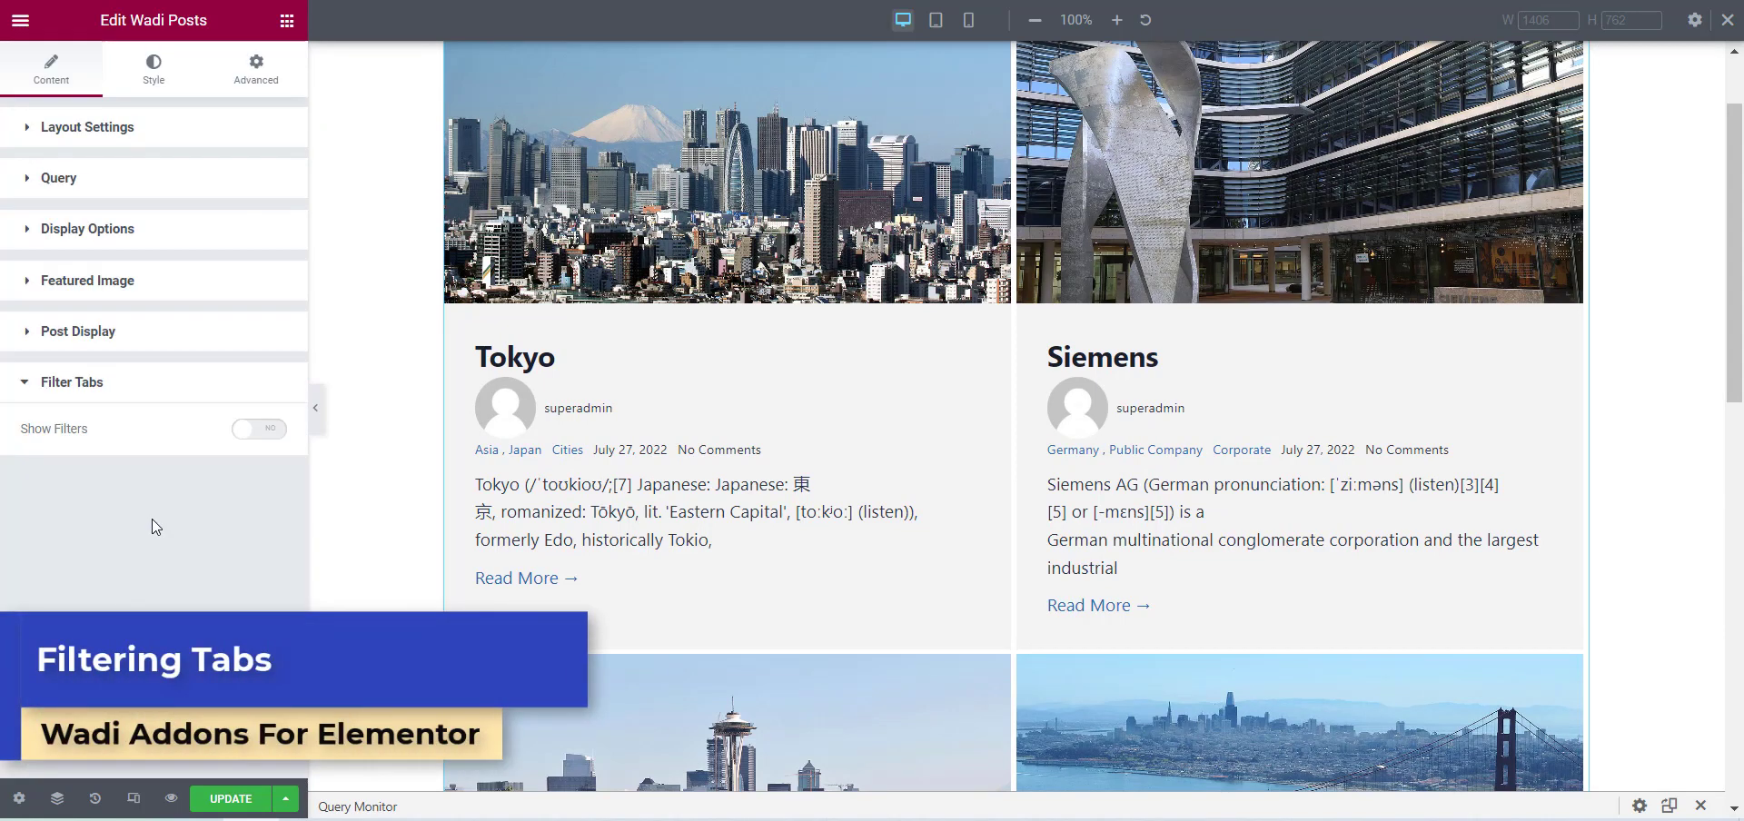
pyautogui.click(261, 429)
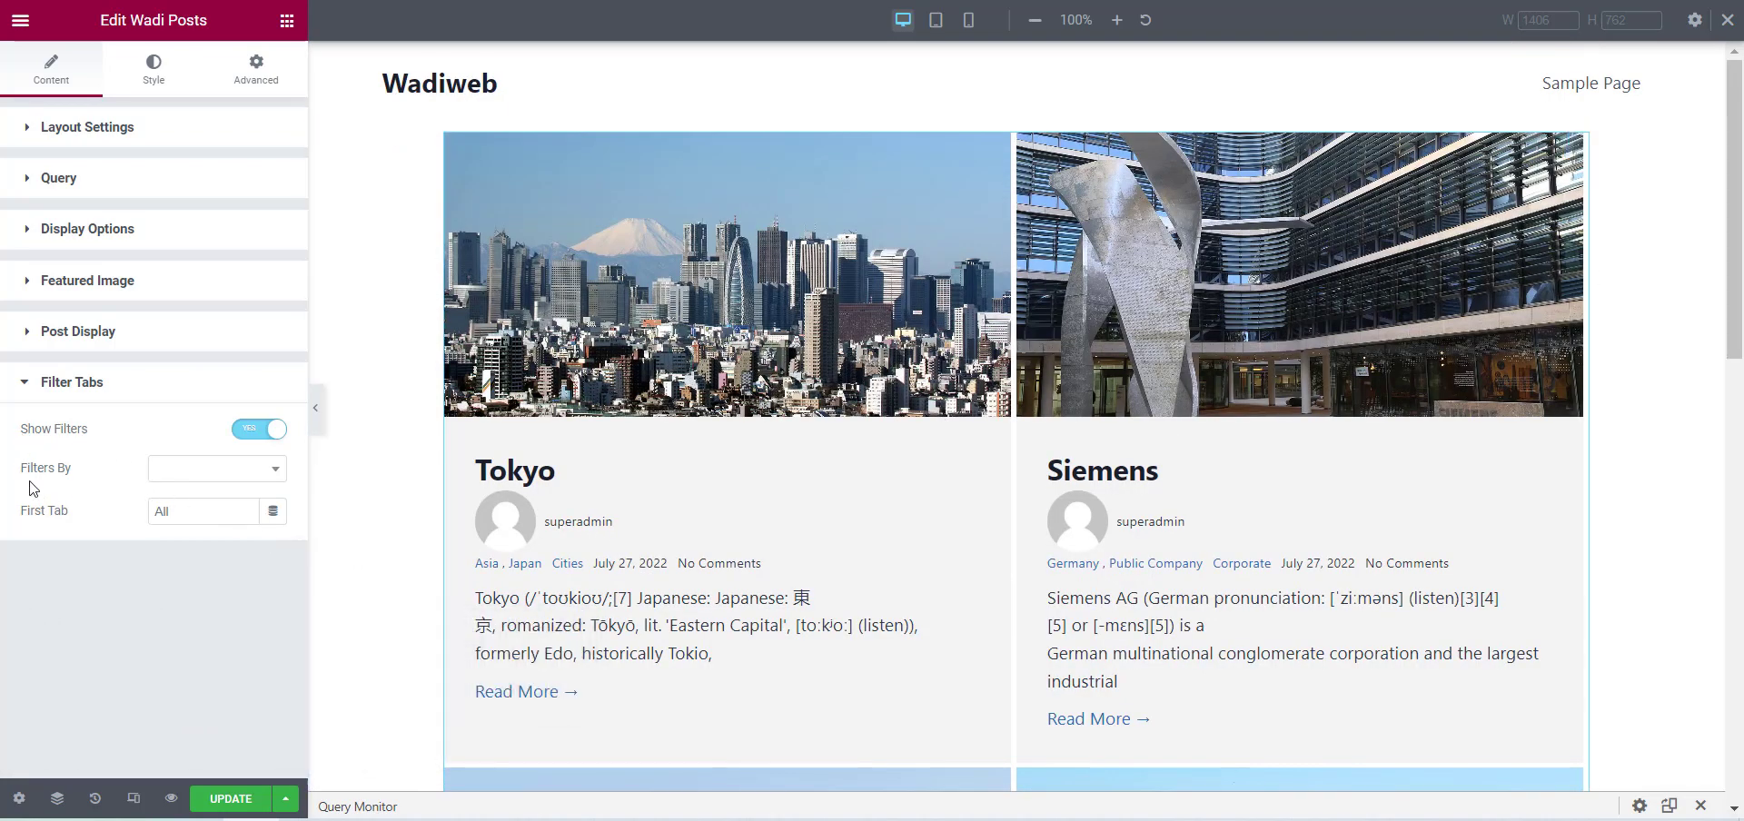
pyautogui.click(160, 481)
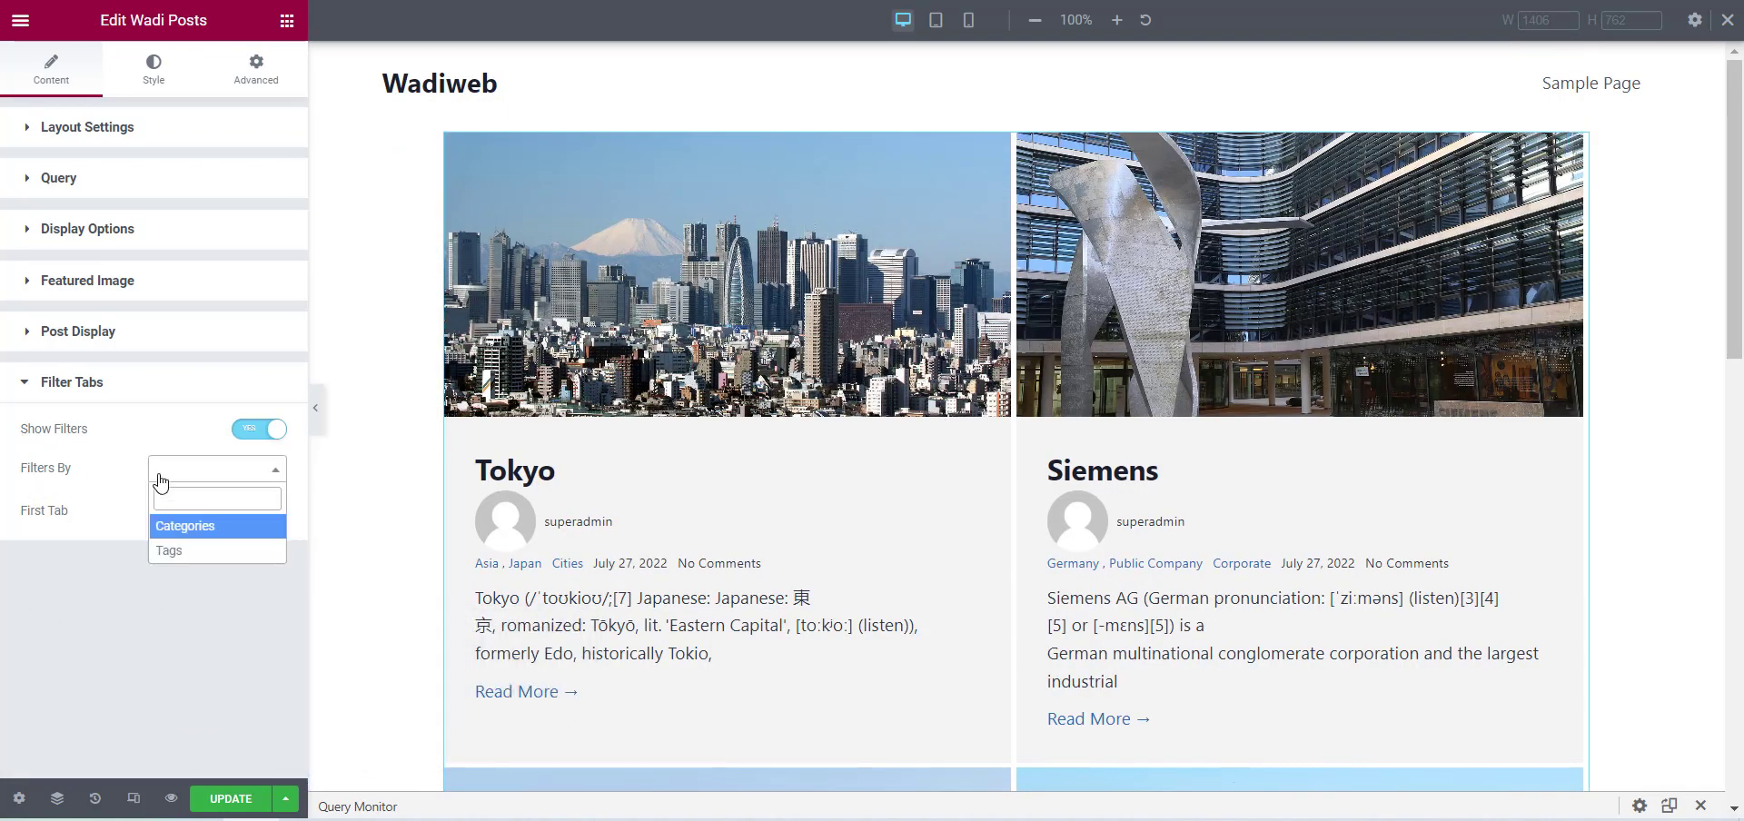
pyautogui.click(186, 527)
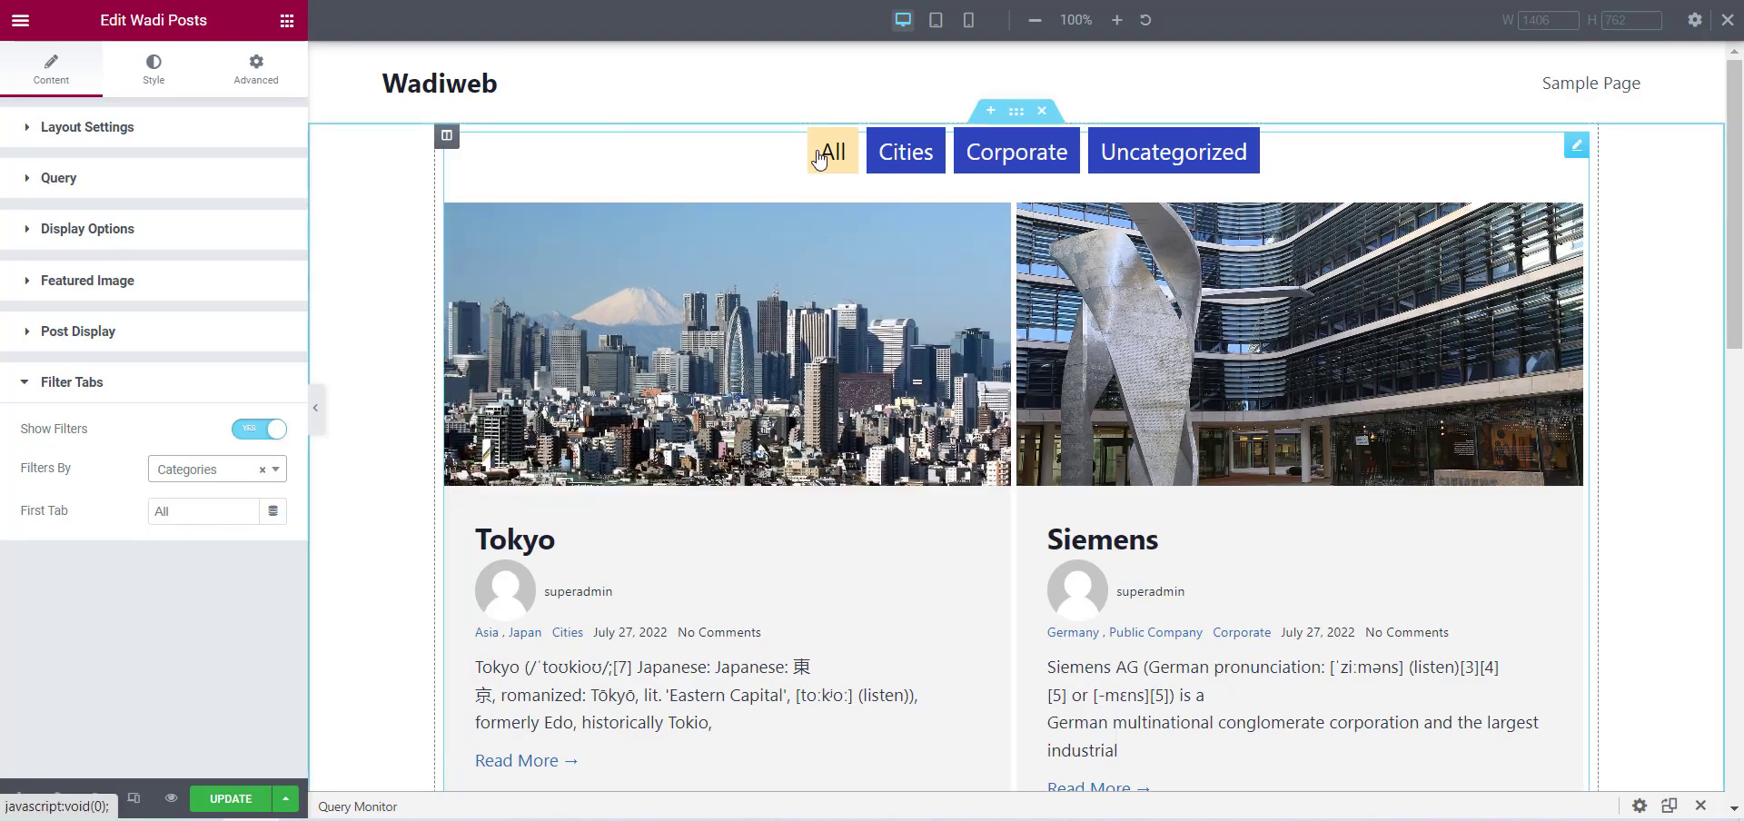
pyautogui.scroll(-8, 1054, 500)
pyautogui.scroll(8, 1068, 533)
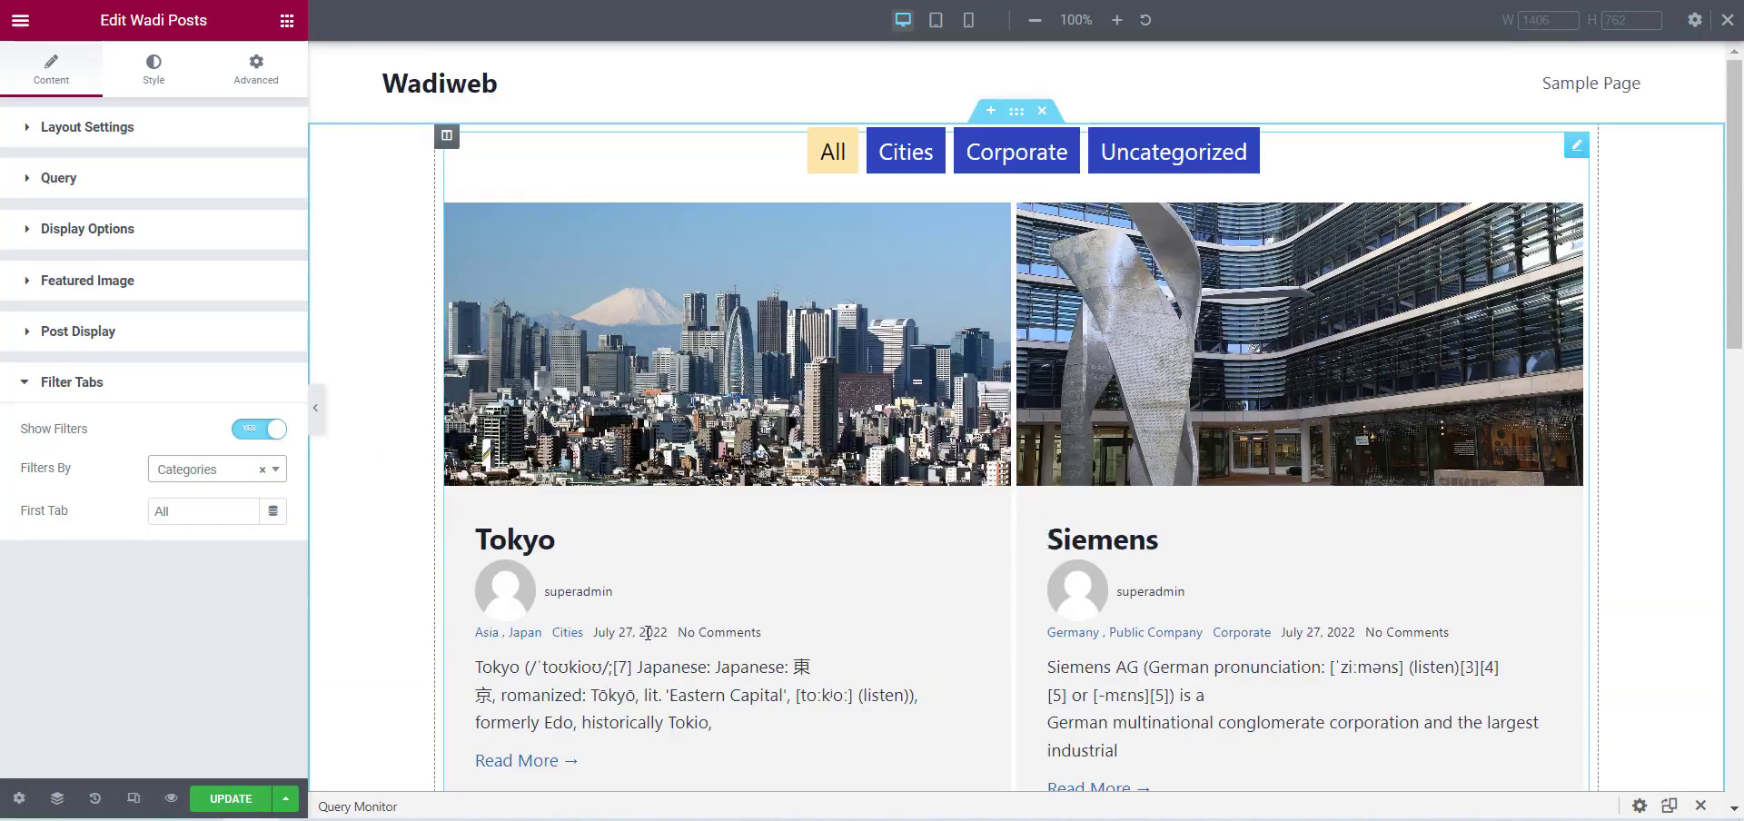
pyautogui.click(215, 803)
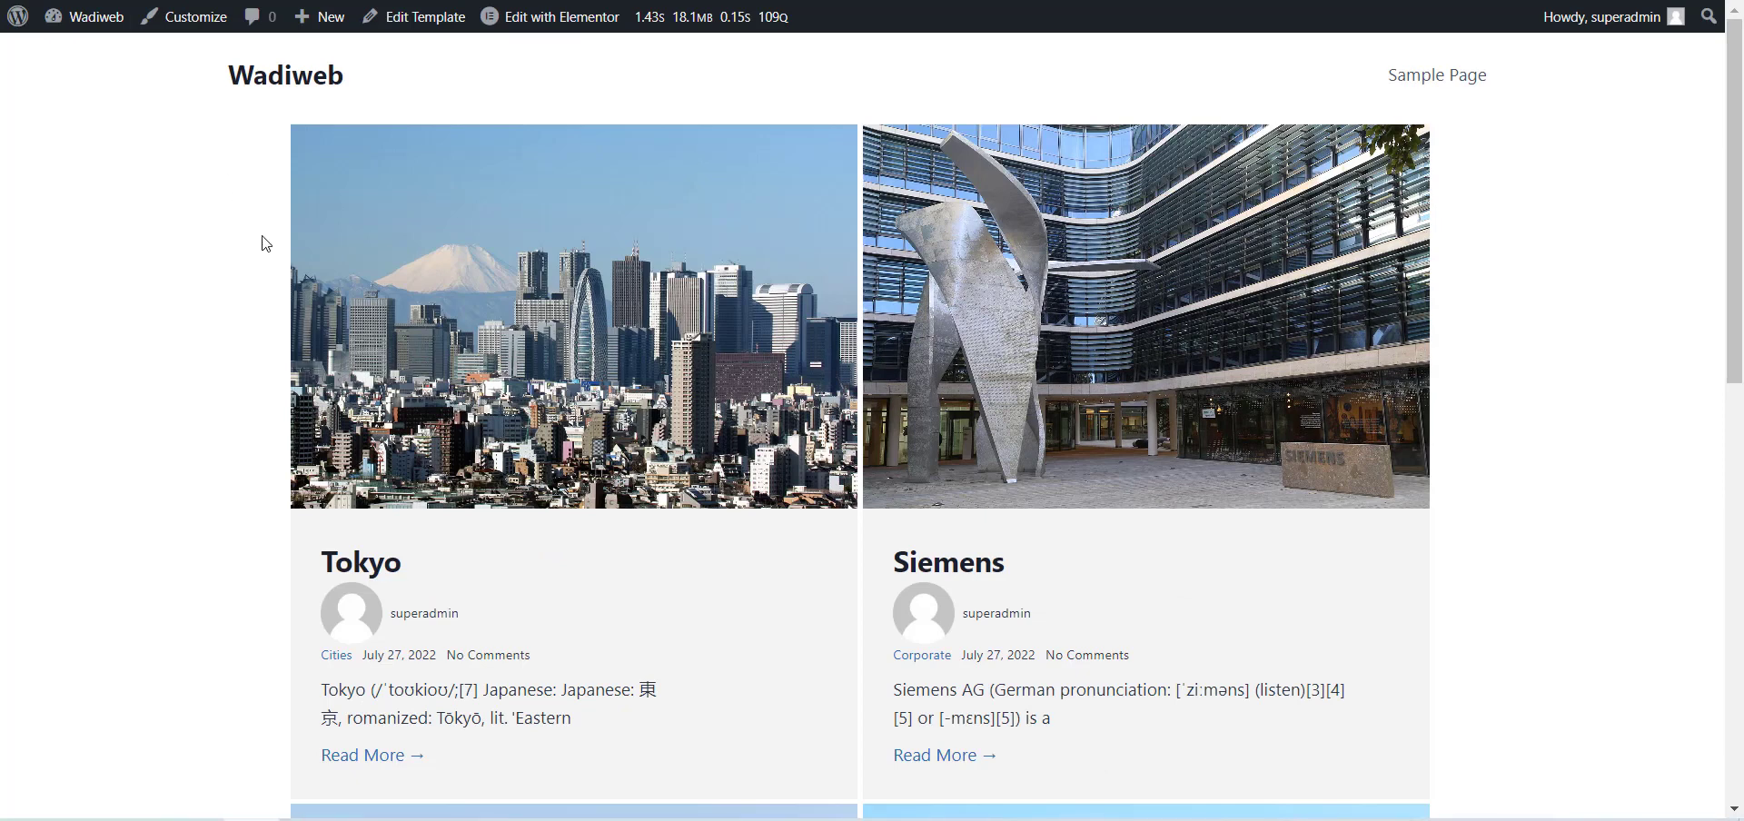
# Reload the live template page and test the Cities, Corporate, Uncategorized and All category filters.
pyautogui.press('F5')
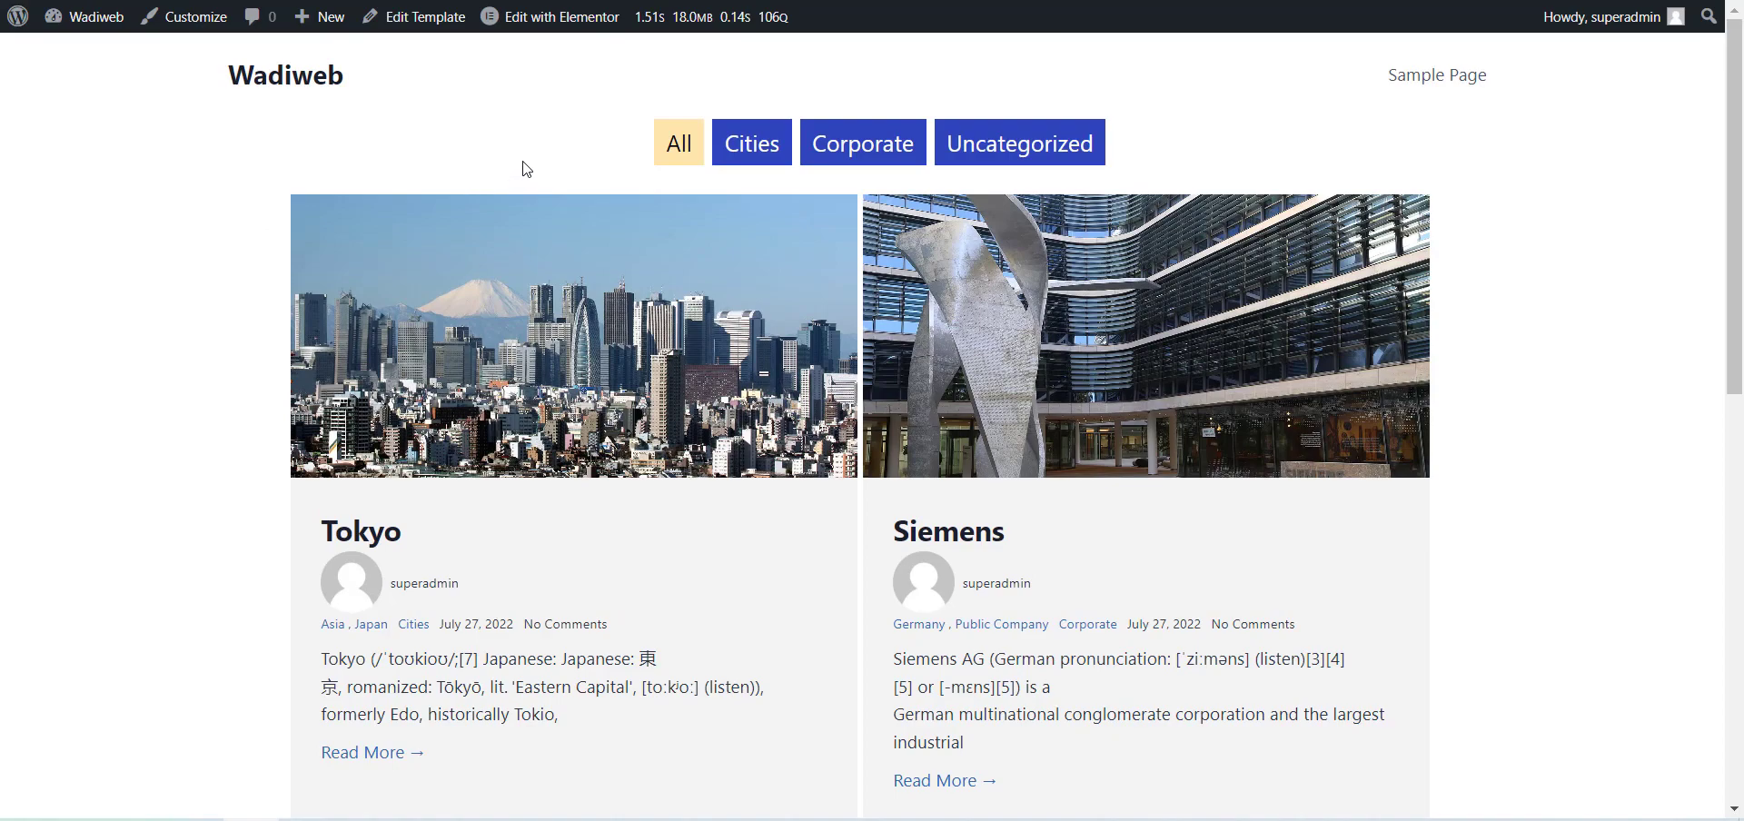
pyautogui.scroll(-6, 523, 169)
pyautogui.scroll(6, 771, 576)
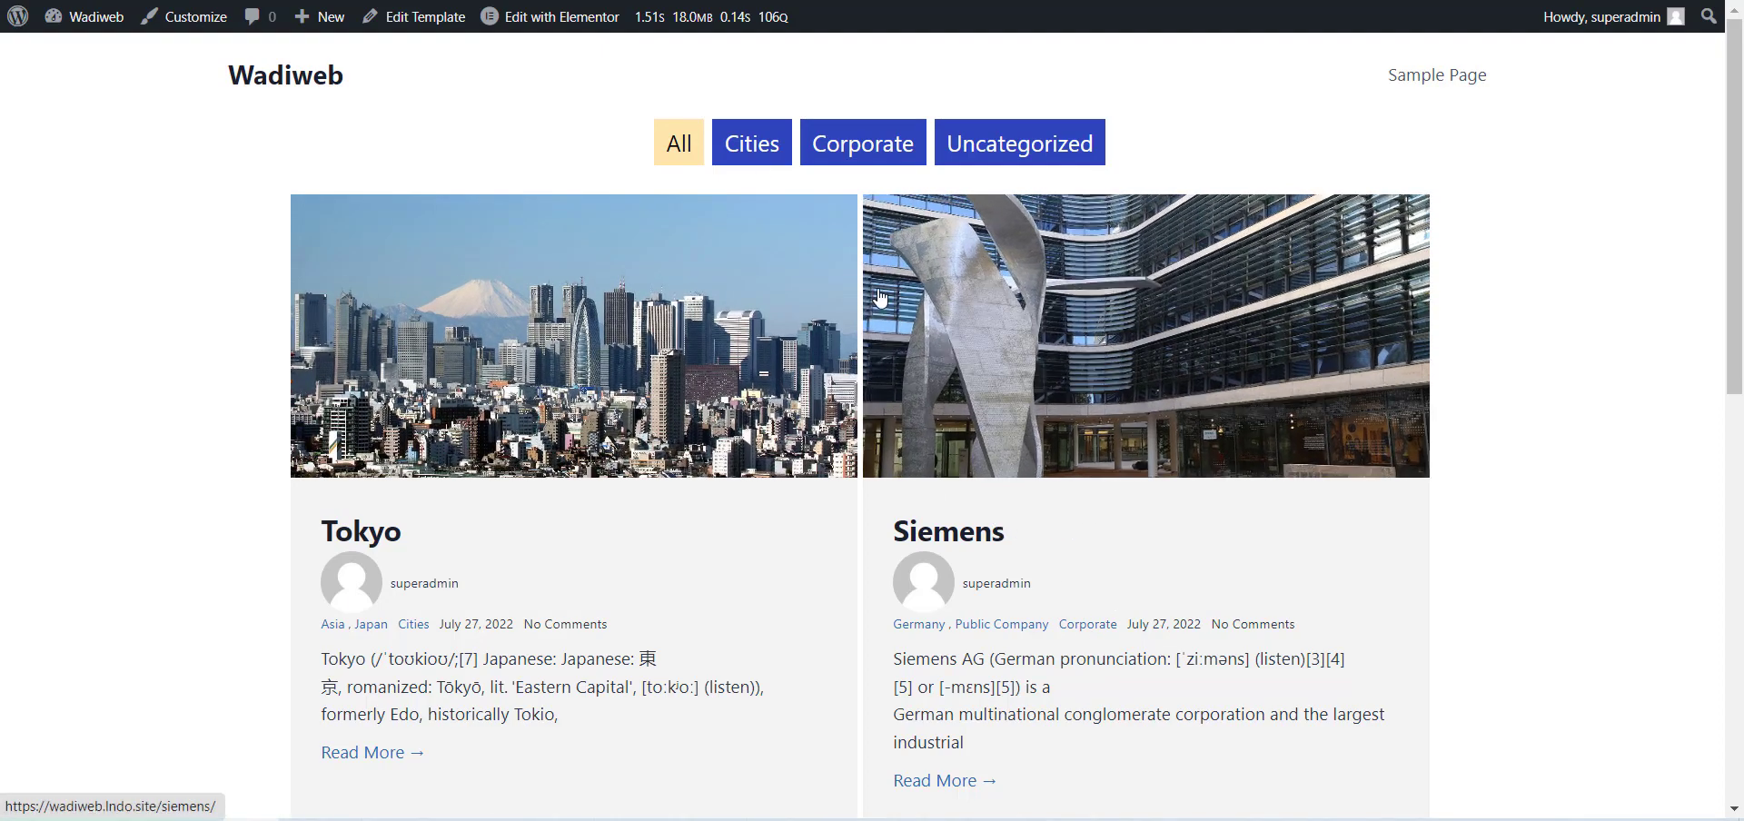
pyautogui.click(752, 168)
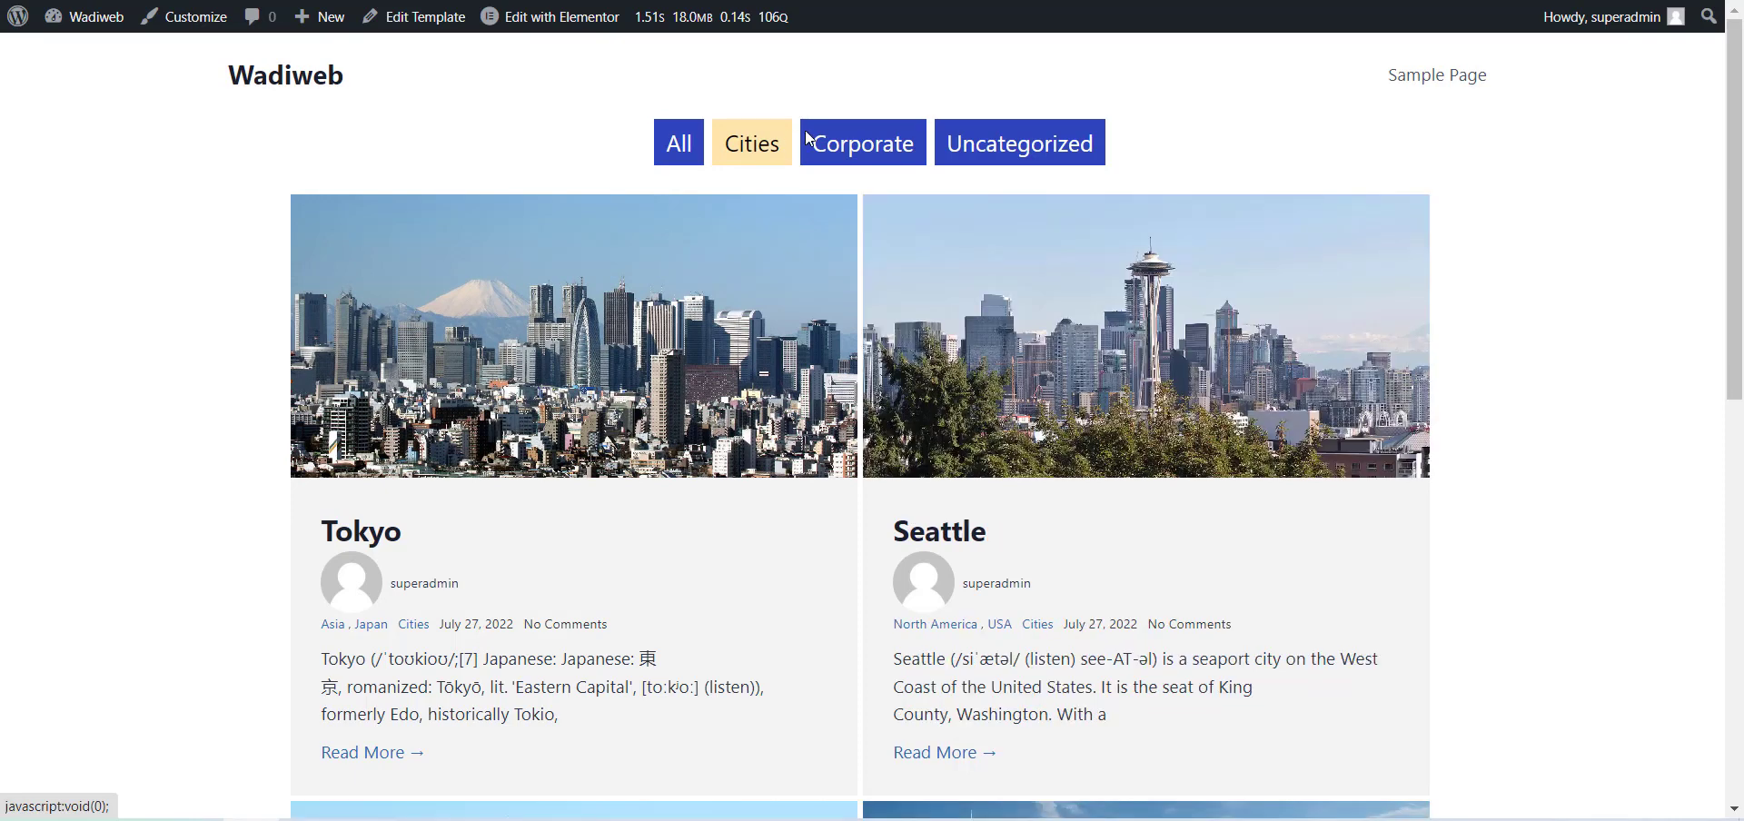
pyautogui.click(876, 146)
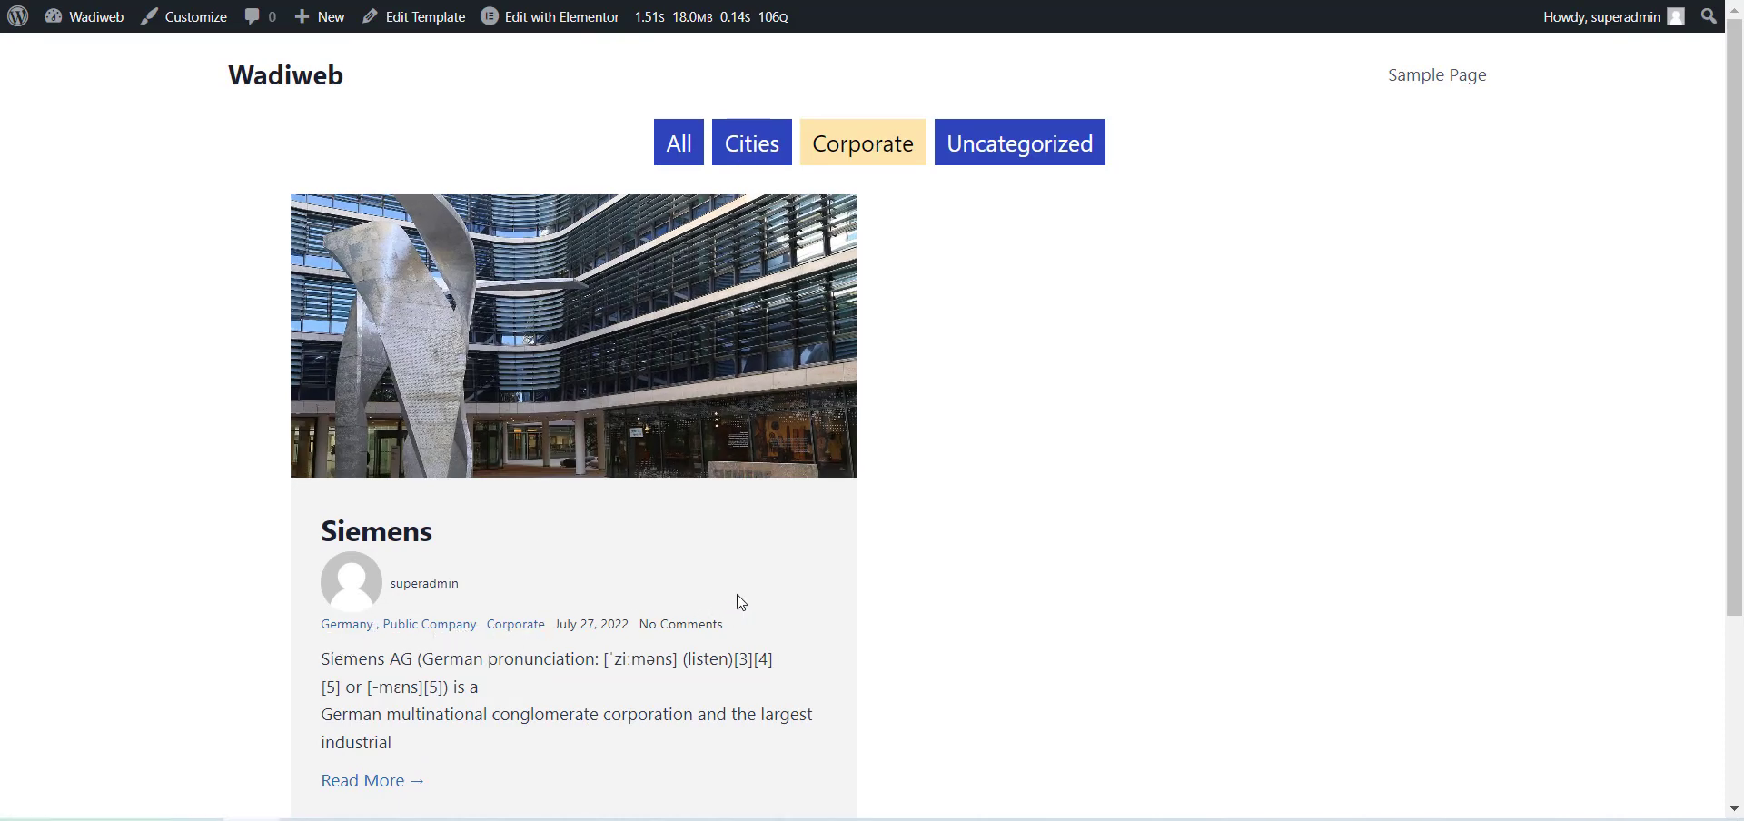
pyautogui.click(1008, 161)
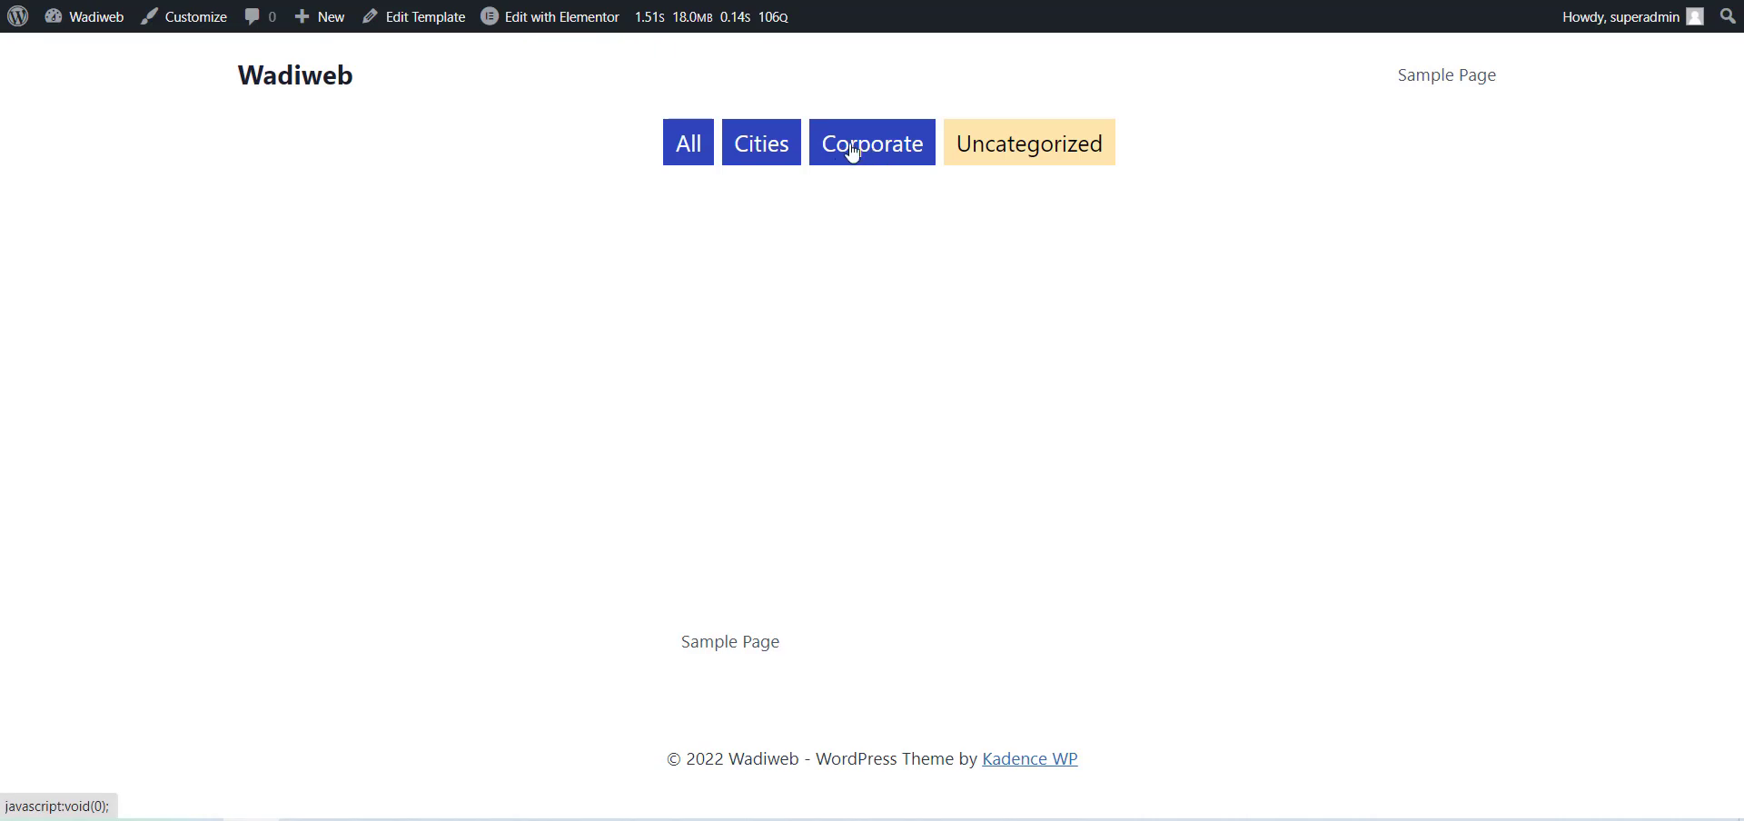
pyautogui.click(686, 149)
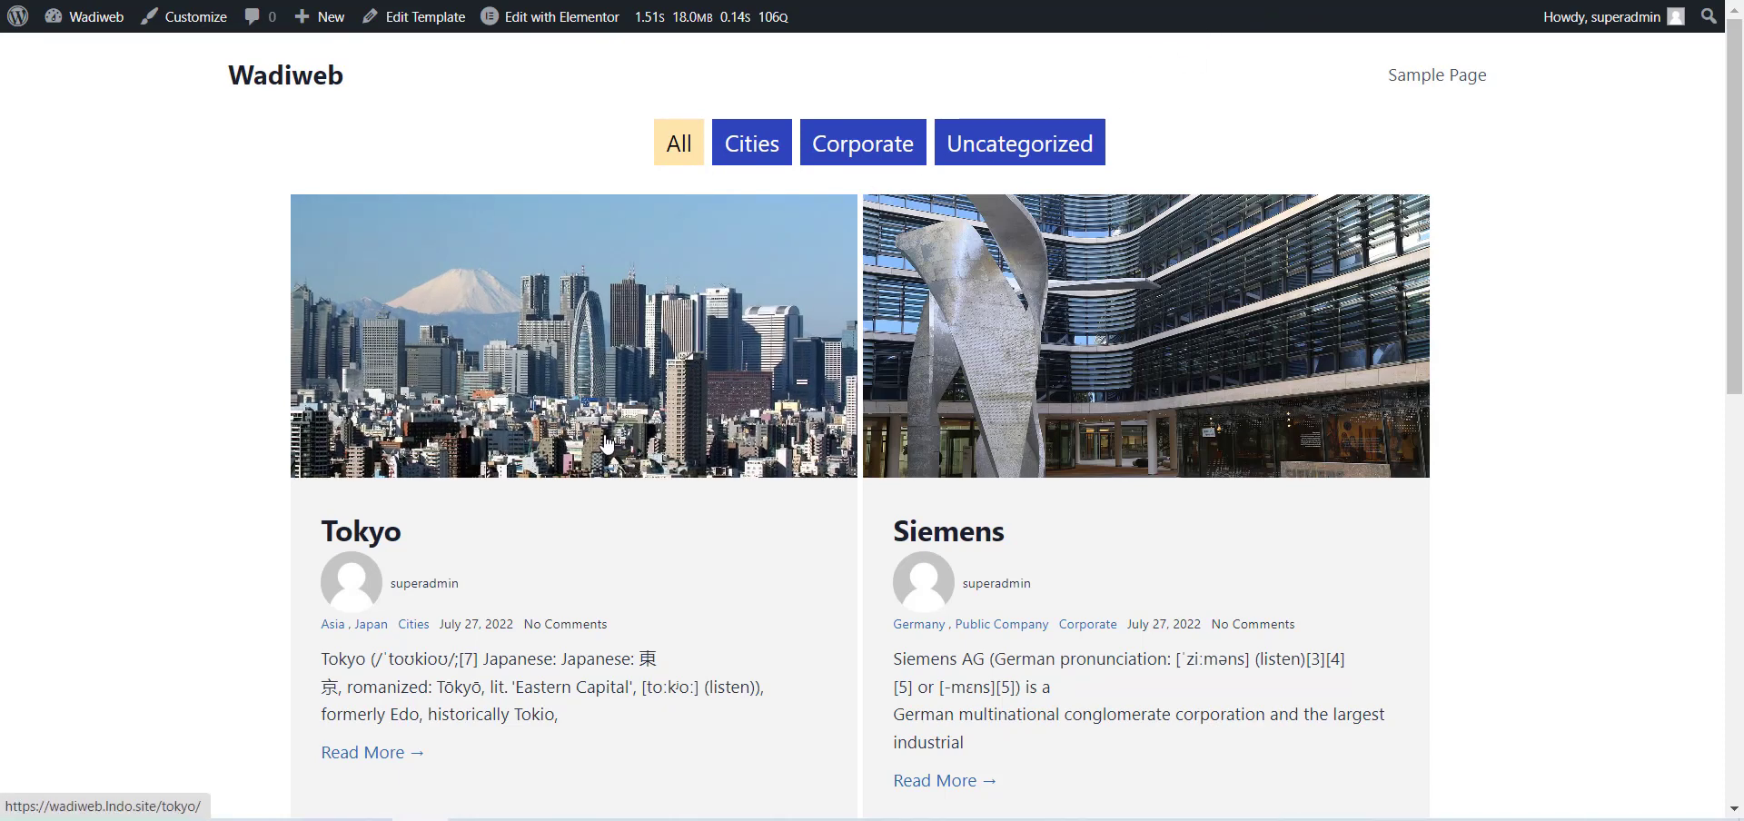
# Return to the Elementor editor, set Filters By to Tags, and update the template.
pyautogui.click(549, 17)
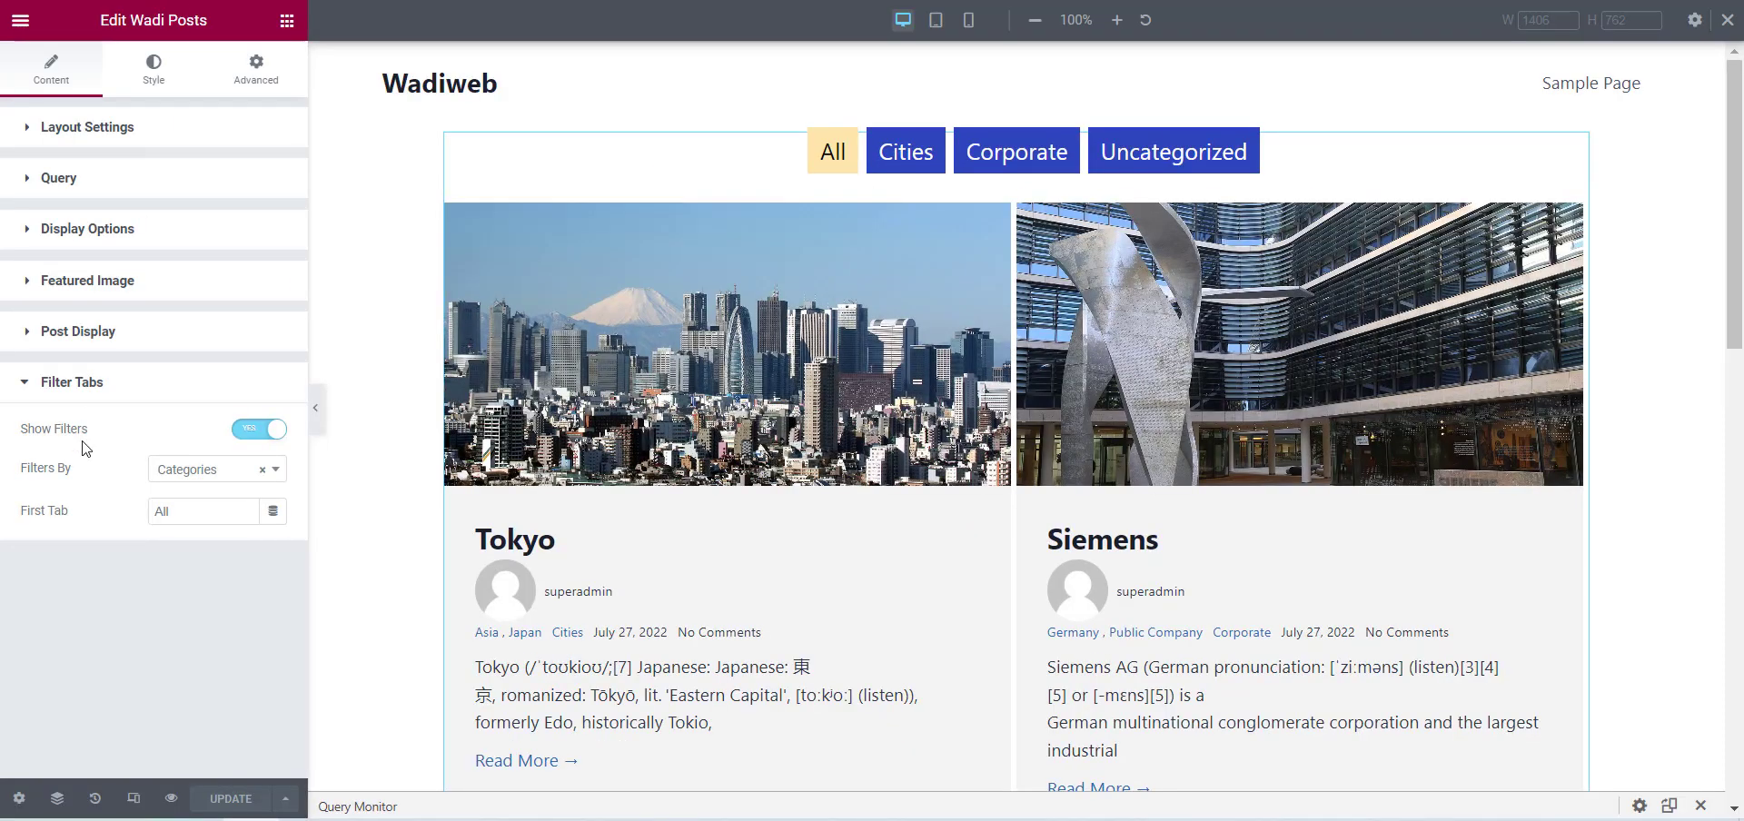
pyautogui.click(201, 469)
pyautogui.click(203, 550)
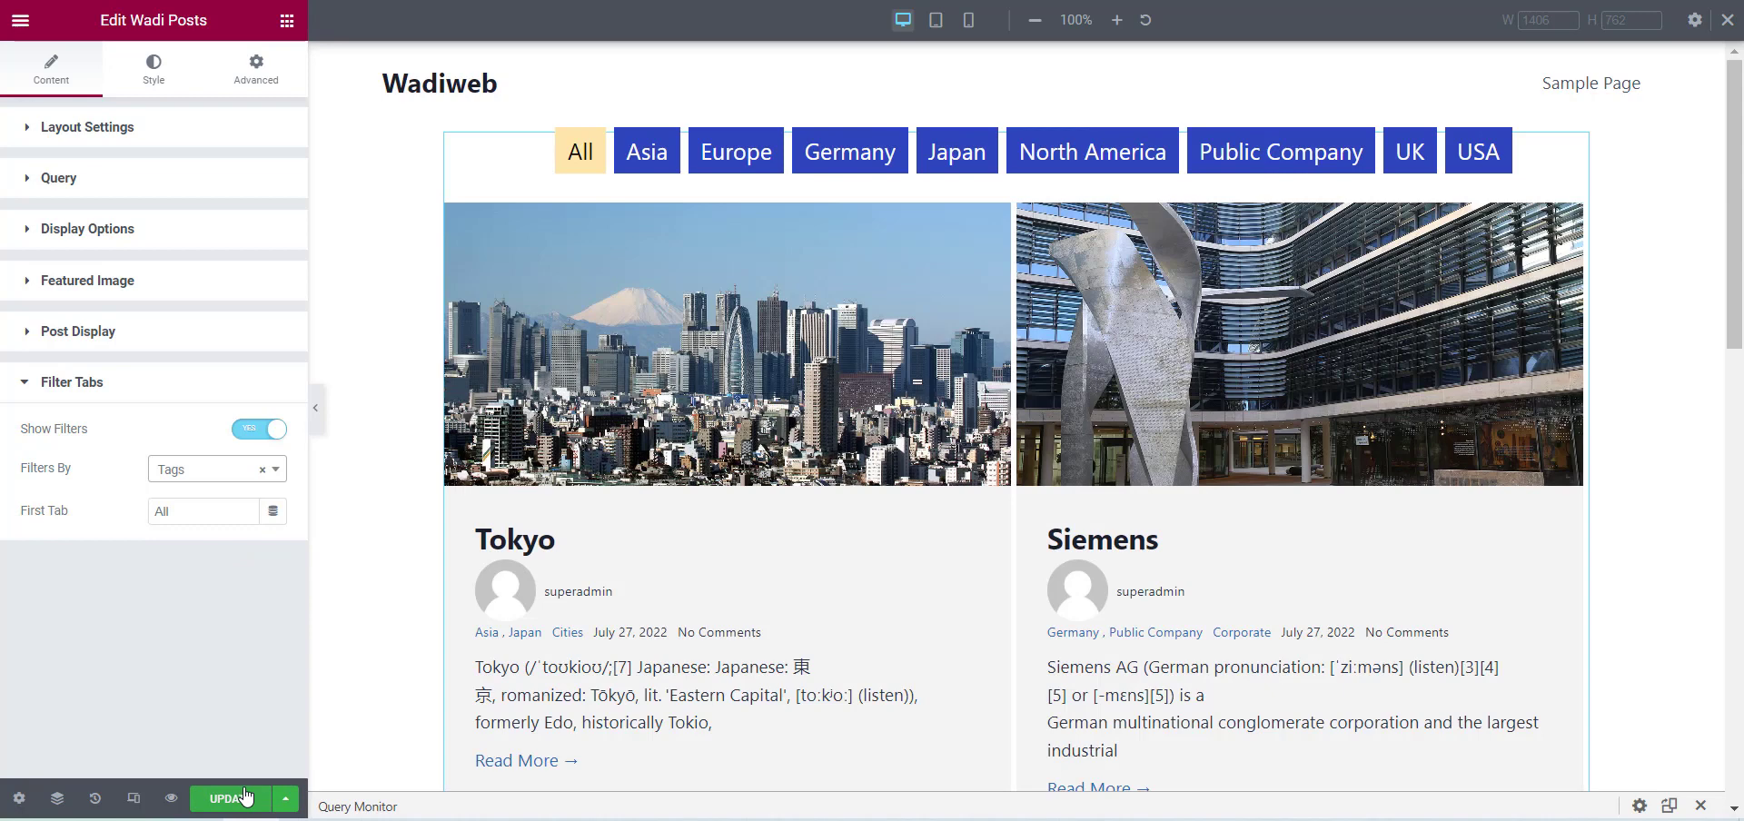
pyautogui.click(244, 799)
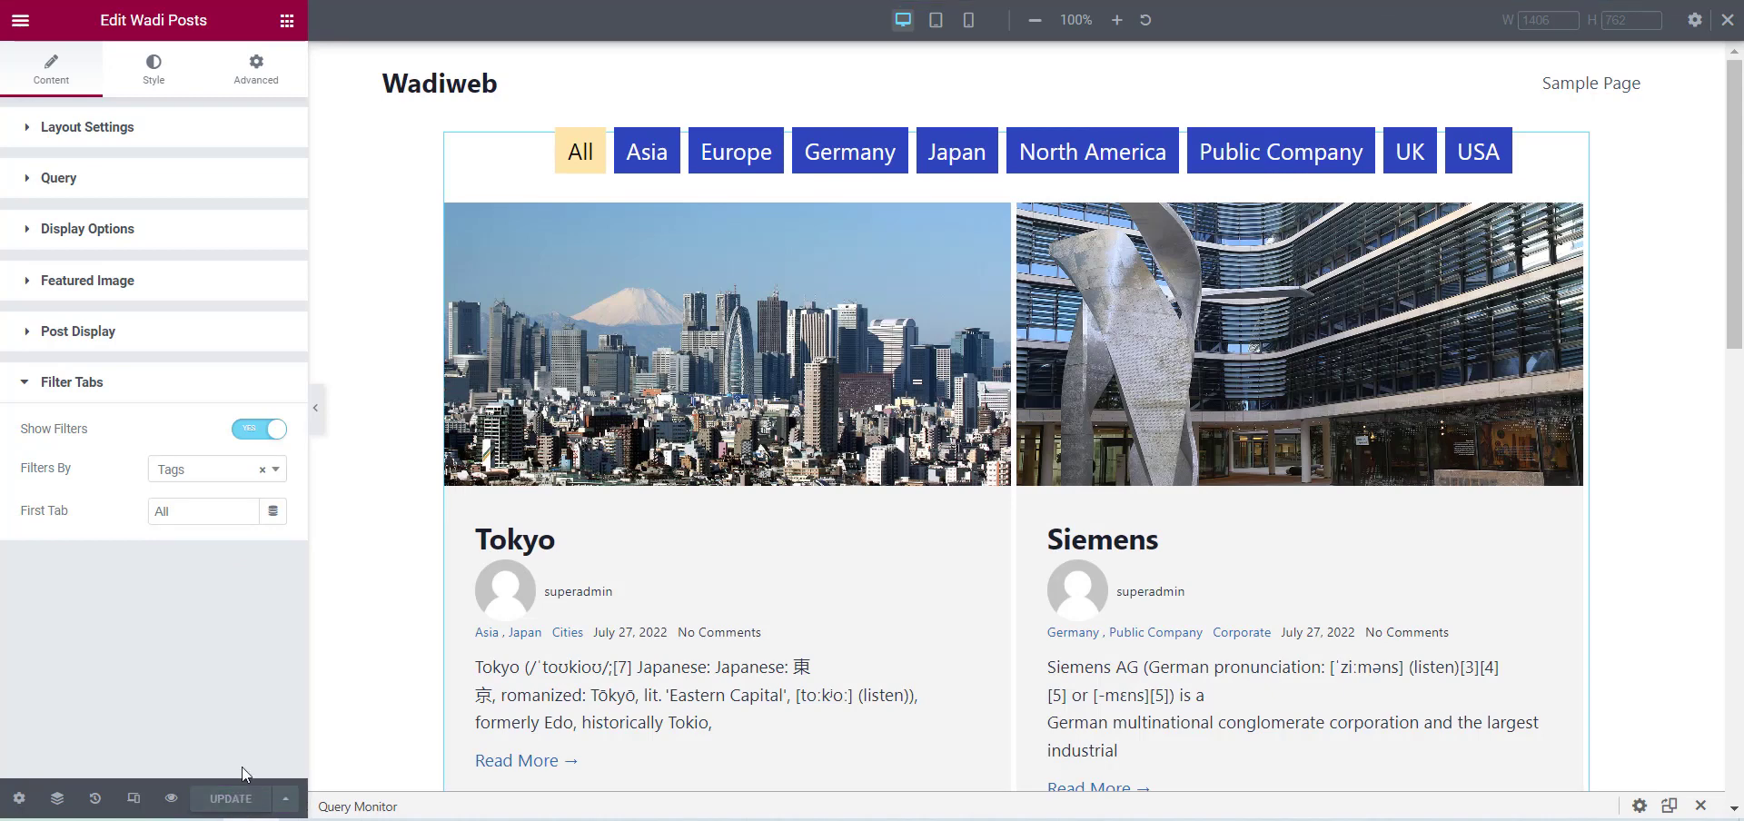
# Reload the live page and test each tag filter from Asia to USA, finishing with All.
pyautogui.hotkey('ctrl', 'Tab')
pyautogui.press('F5')
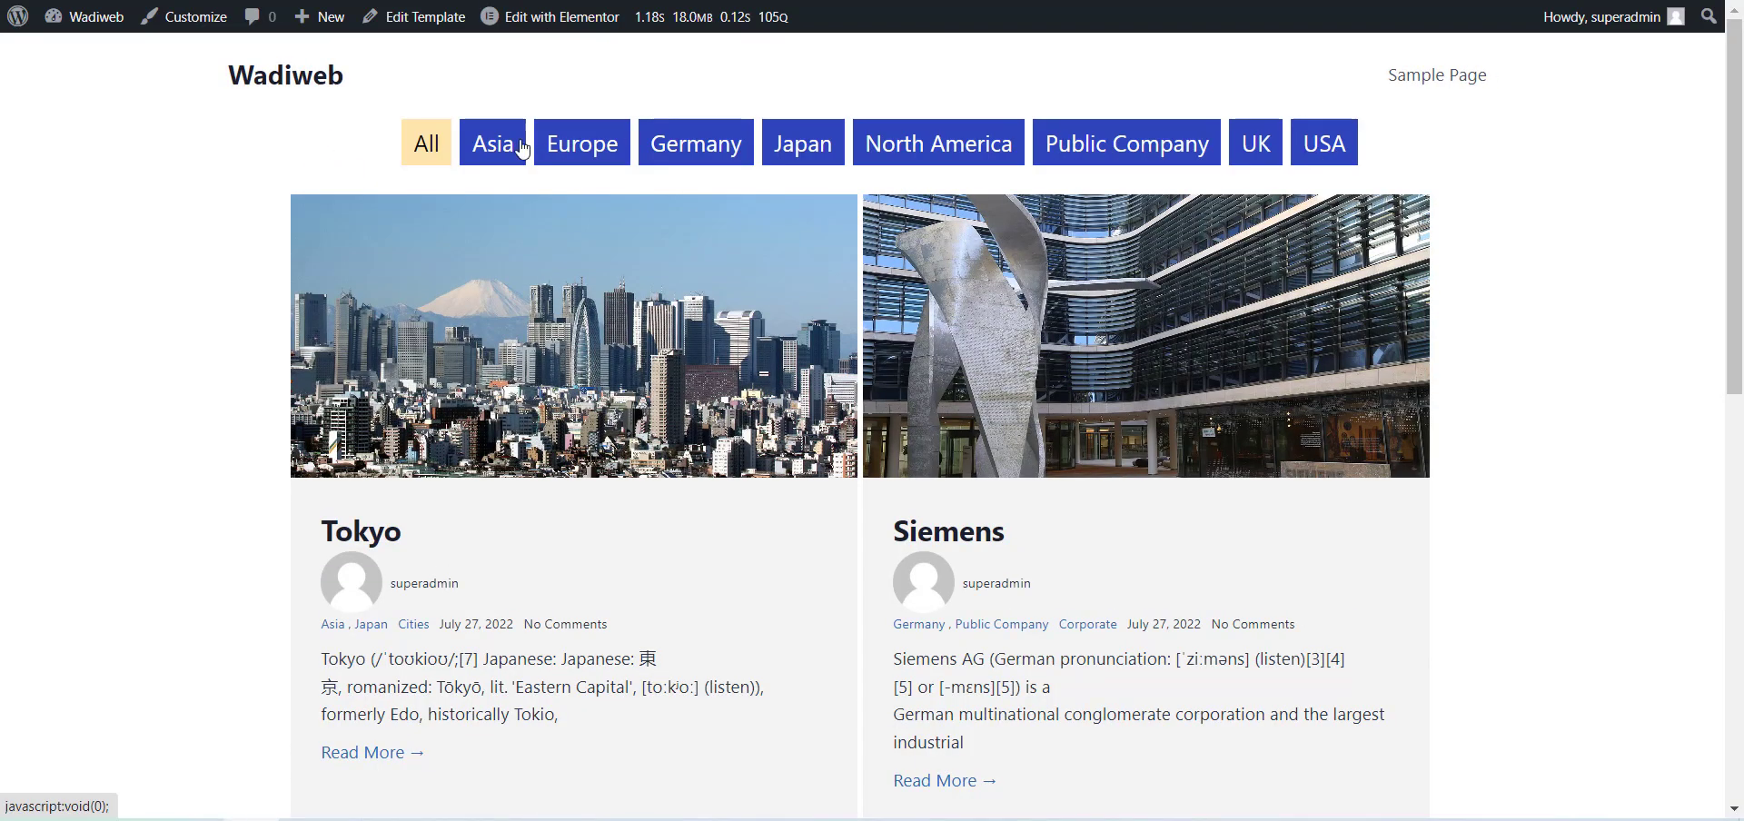
pyautogui.click(517, 143)
pyautogui.click(603, 145)
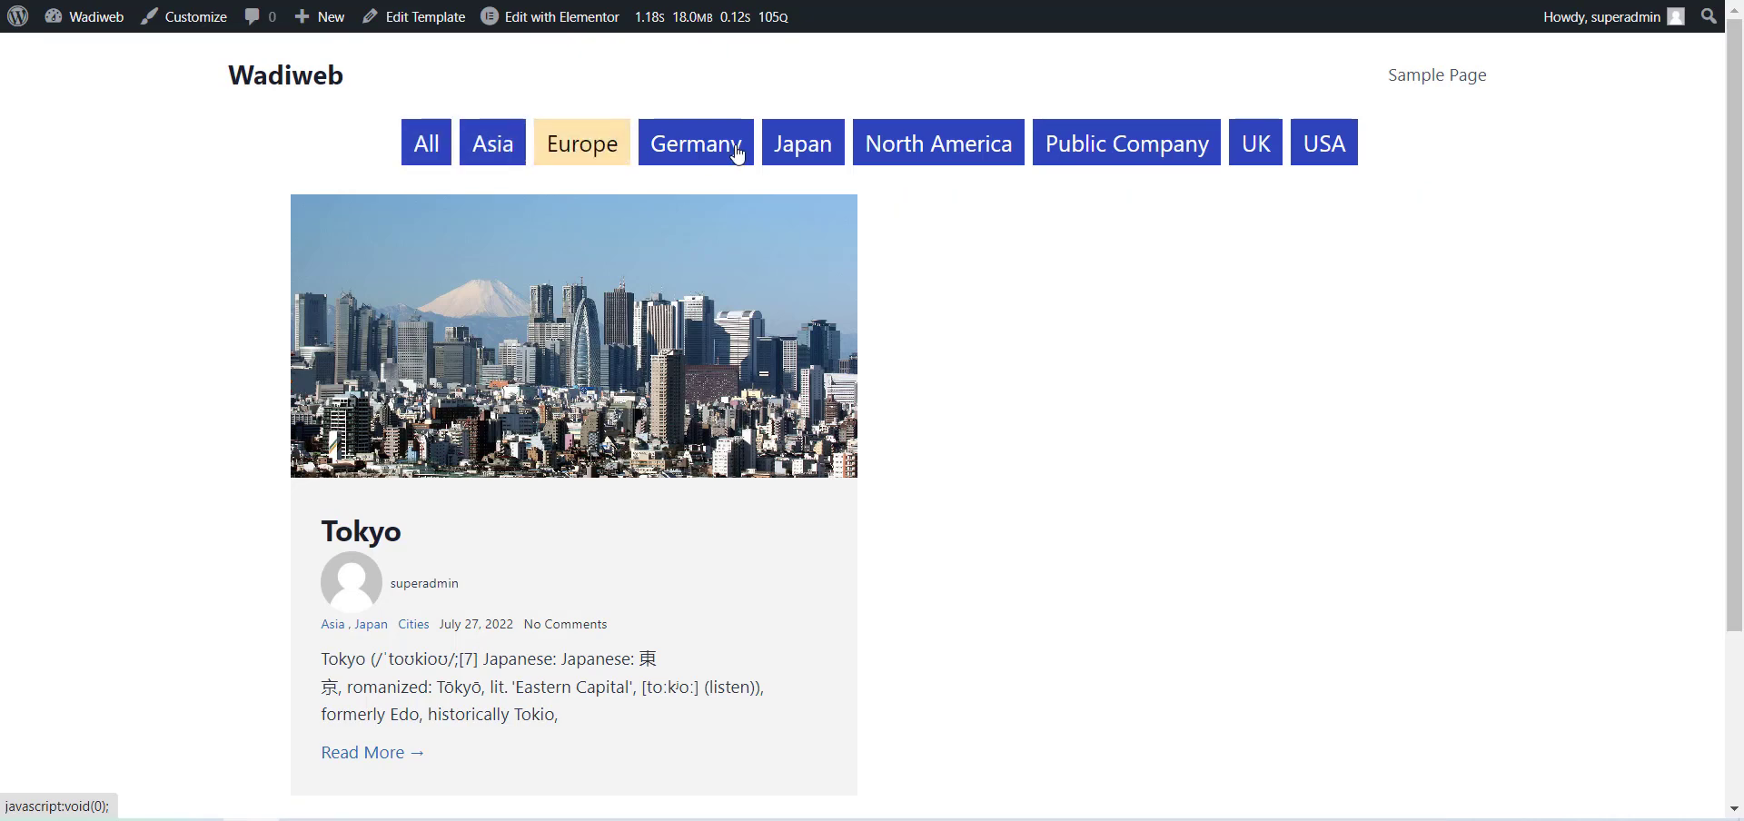
pyautogui.click(727, 148)
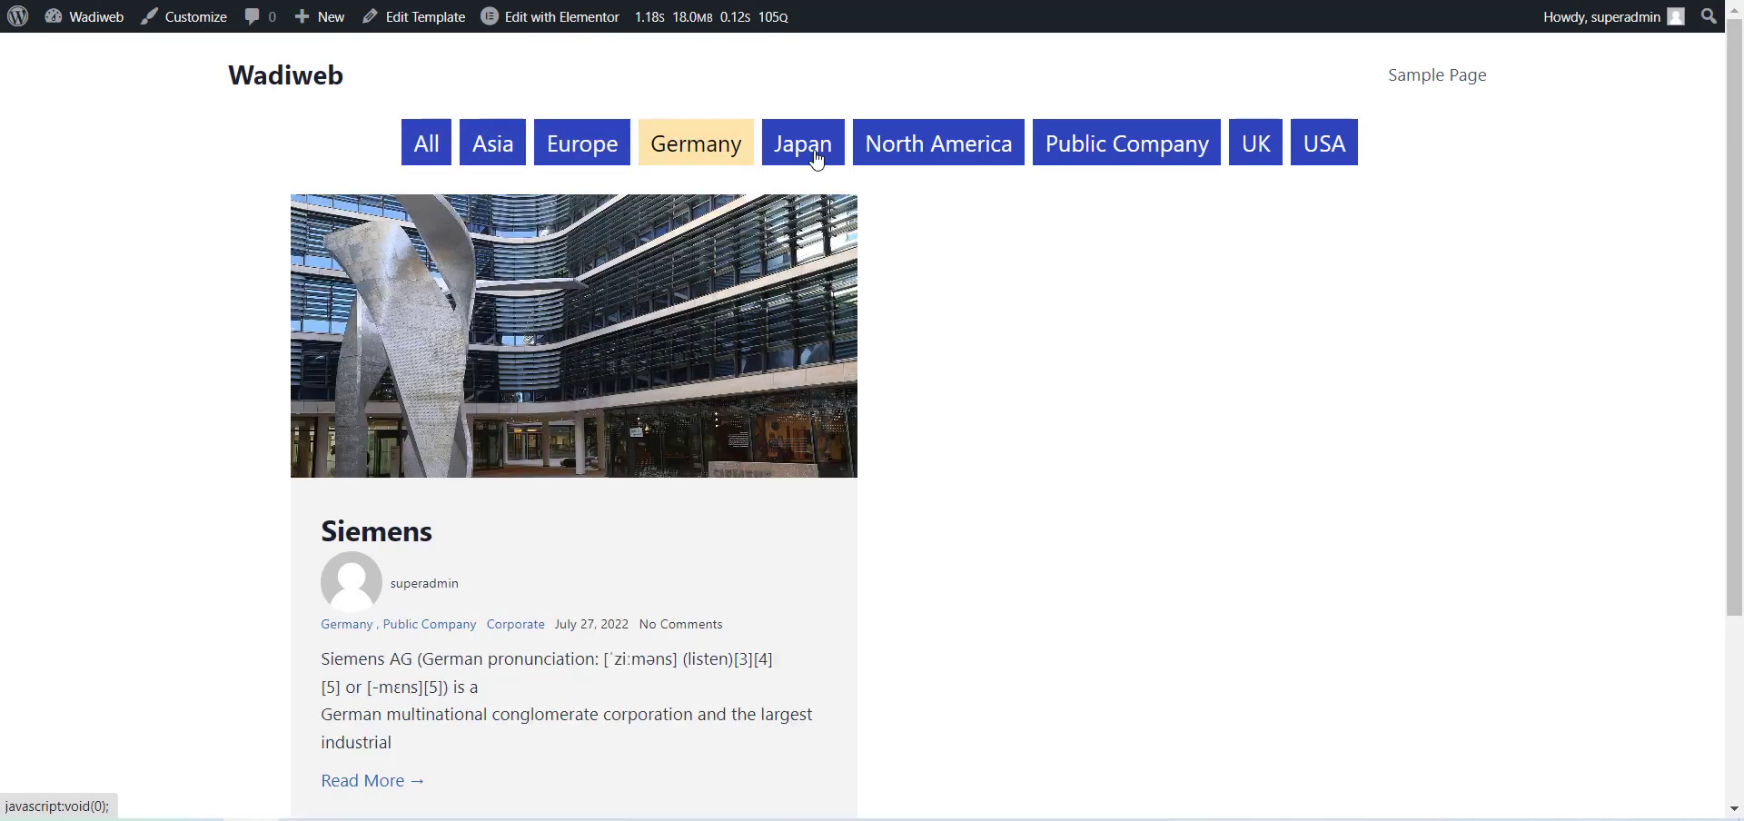
pyautogui.click(817, 160)
pyautogui.click(966, 161)
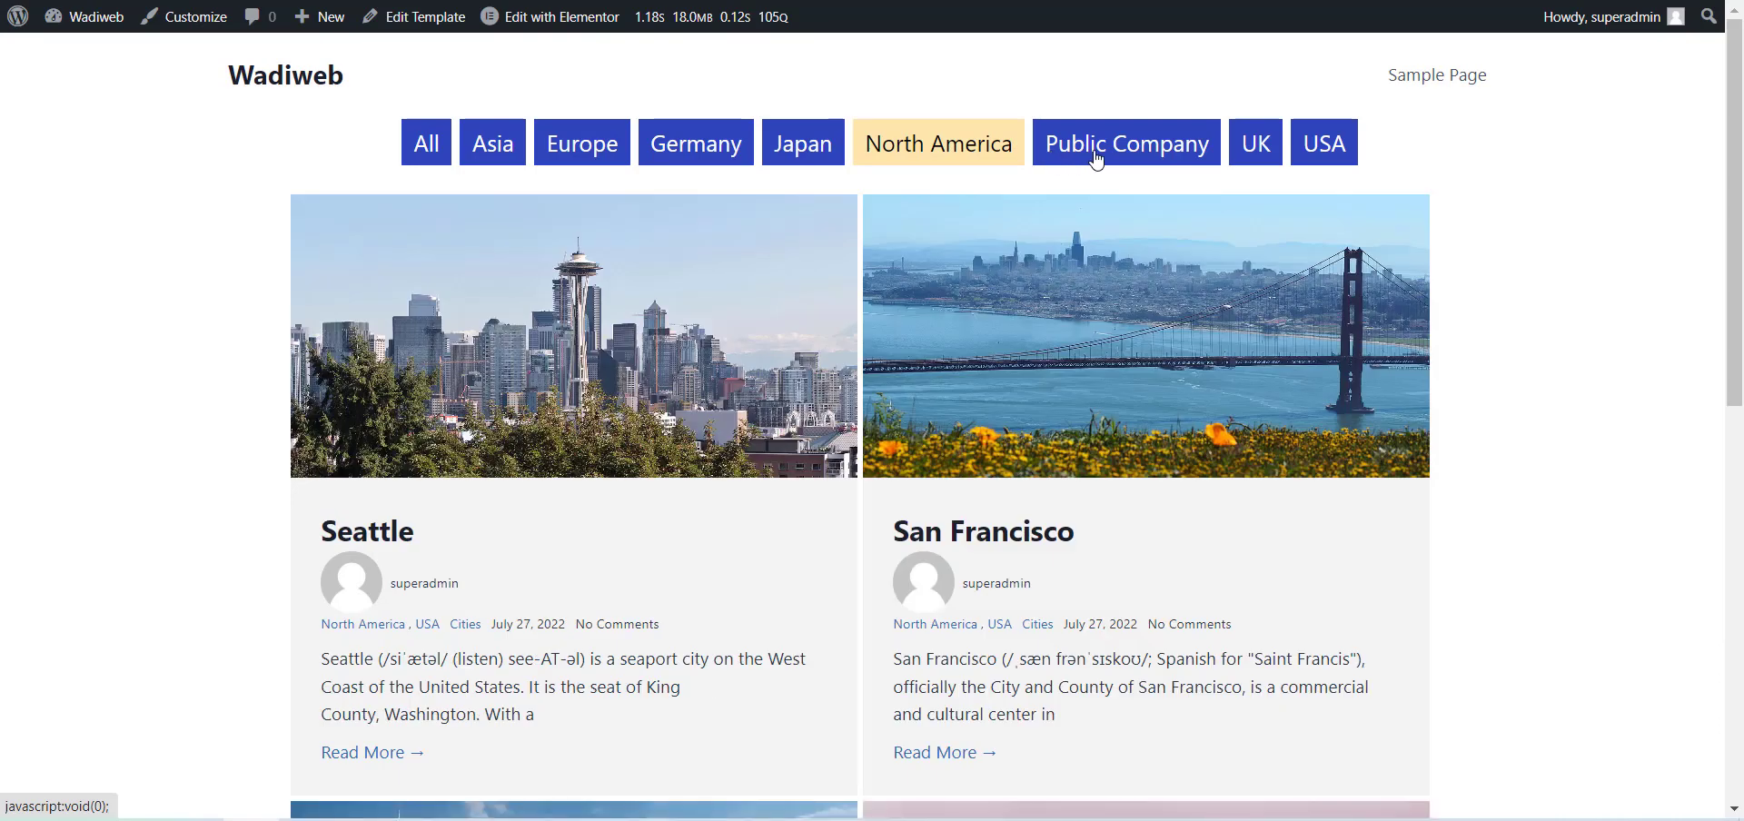
pyautogui.click(1098, 161)
pyautogui.click(1276, 153)
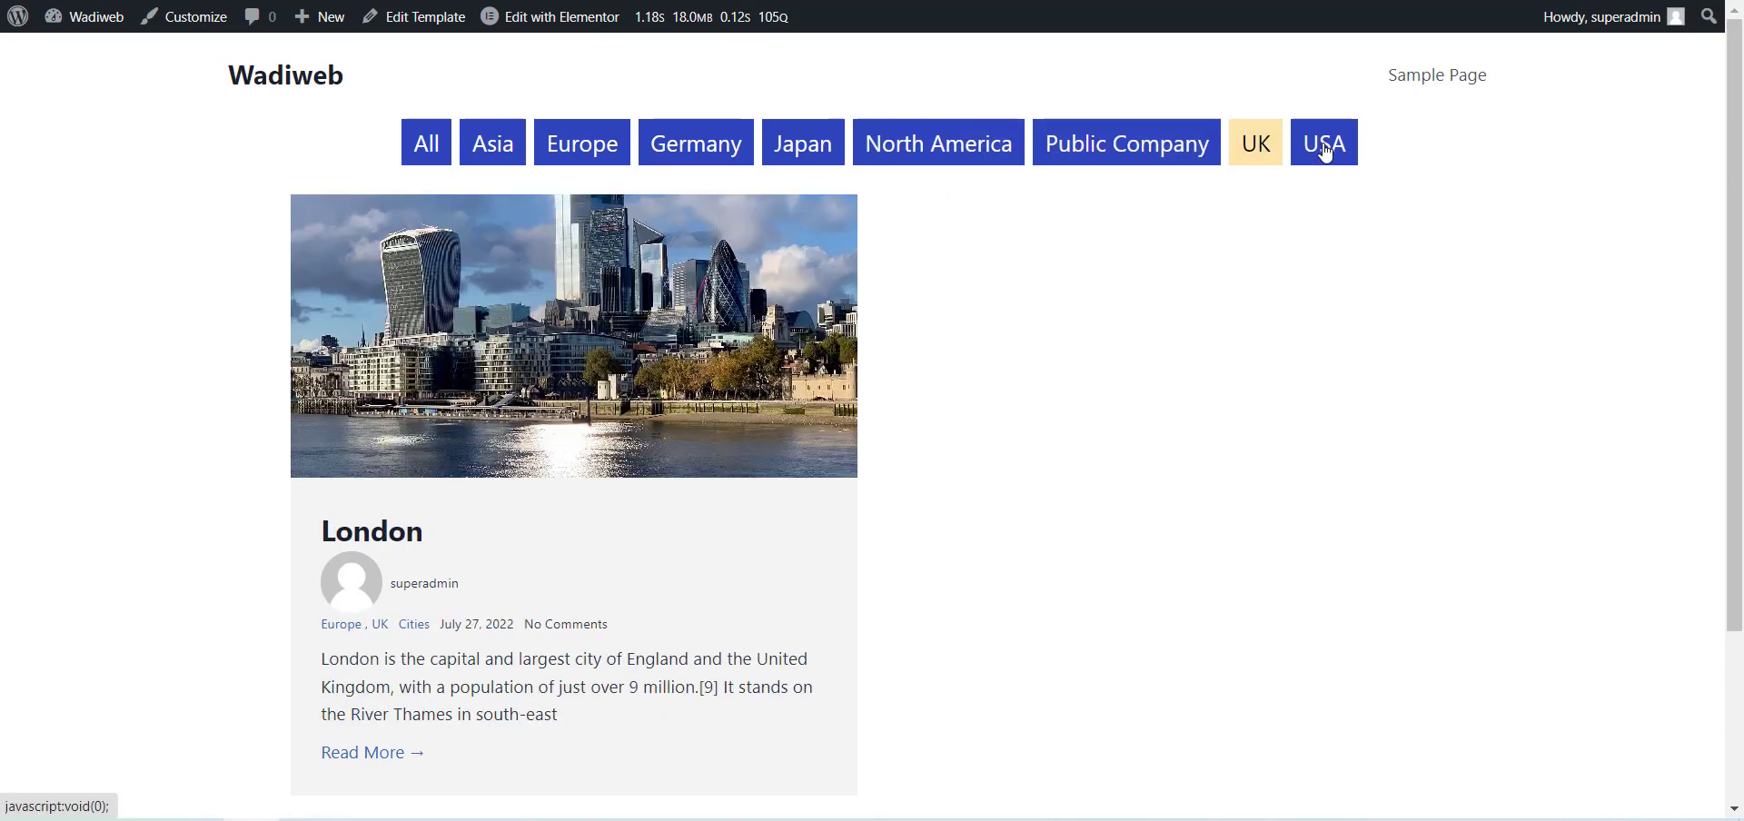
pyautogui.click(1325, 152)
pyautogui.click(423, 145)
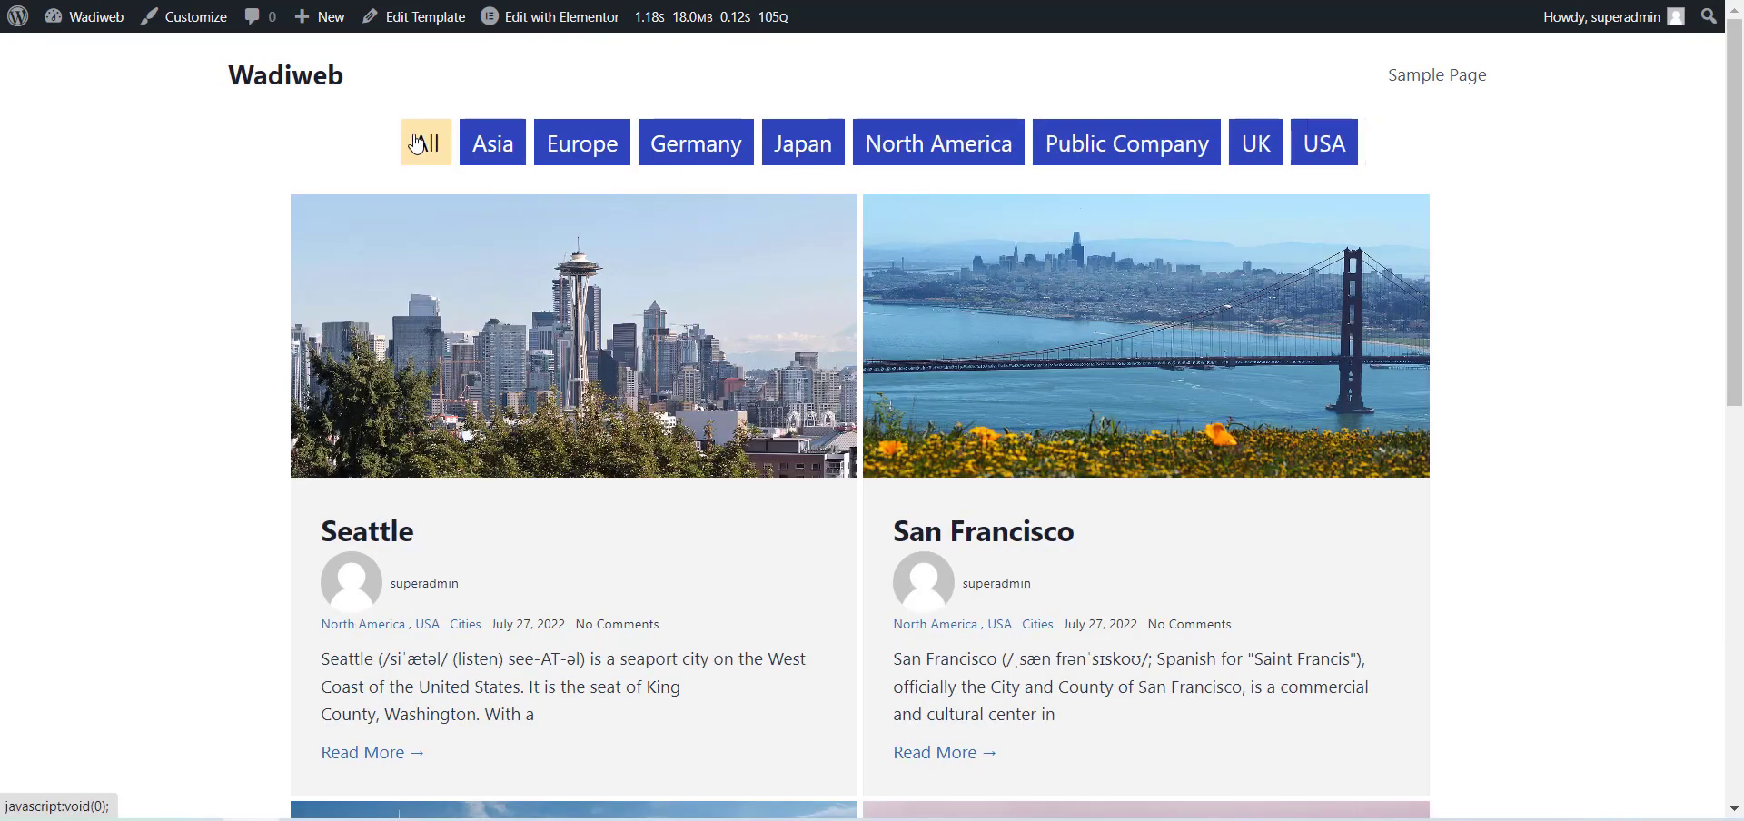
pyautogui.scroll(-5, 596, 364)
pyautogui.scroll(5, 668, 476)
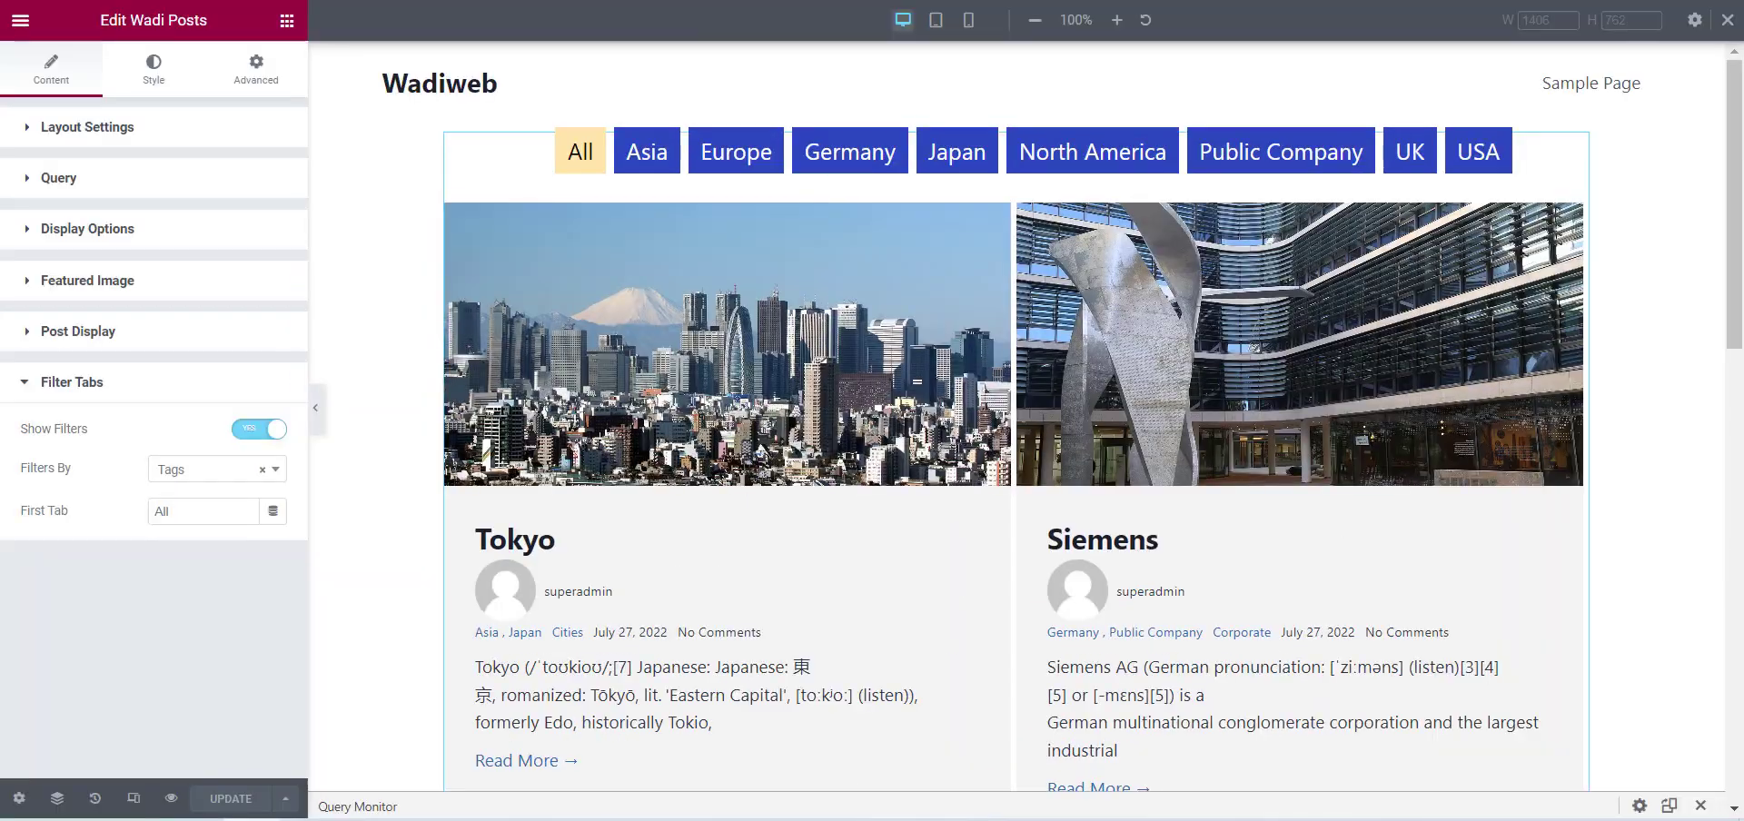
# Change the posts' Layout to Masonry in the Layout Settings and update the template.
pyautogui.click(100, 128)
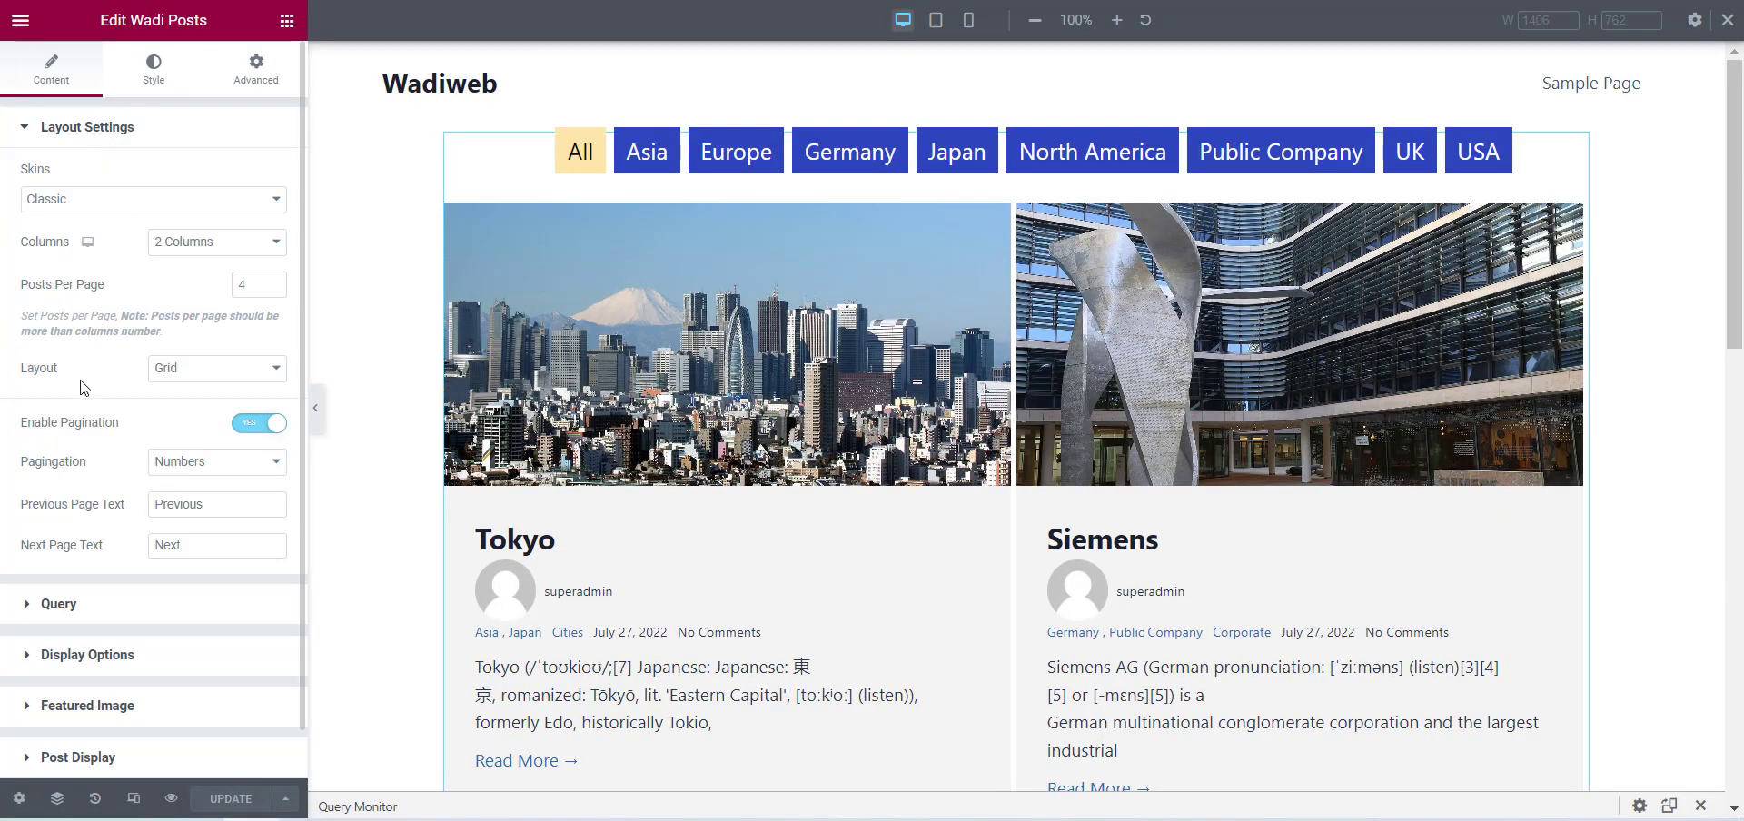
pyautogui.click(192, 374)
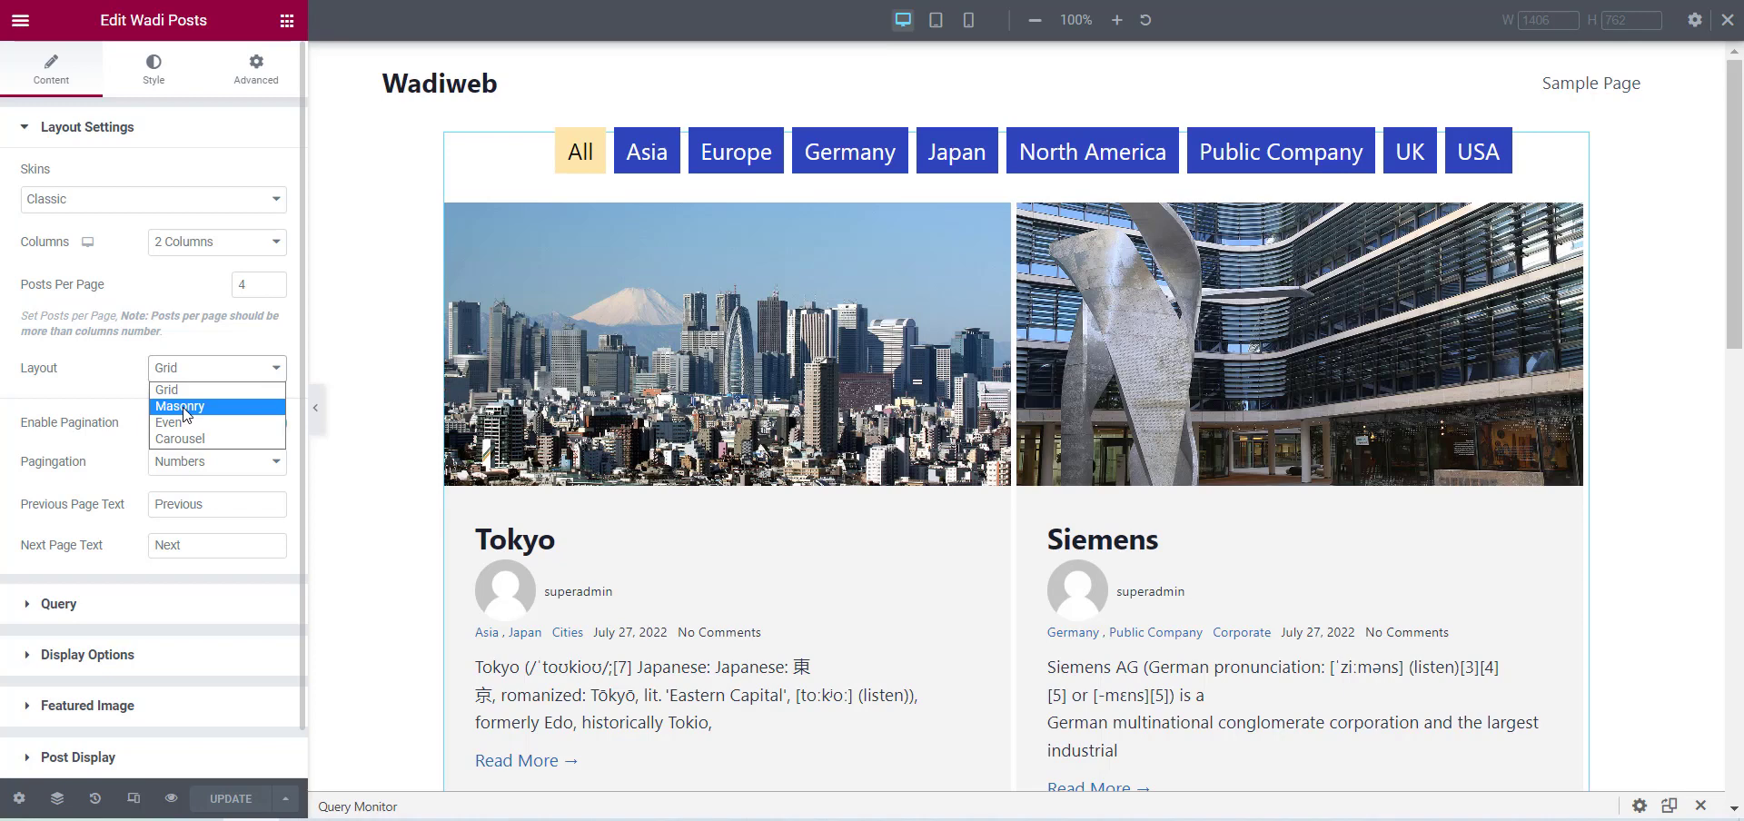
pyautogui.click(184, 406)
pyautogui.click(234, 799)
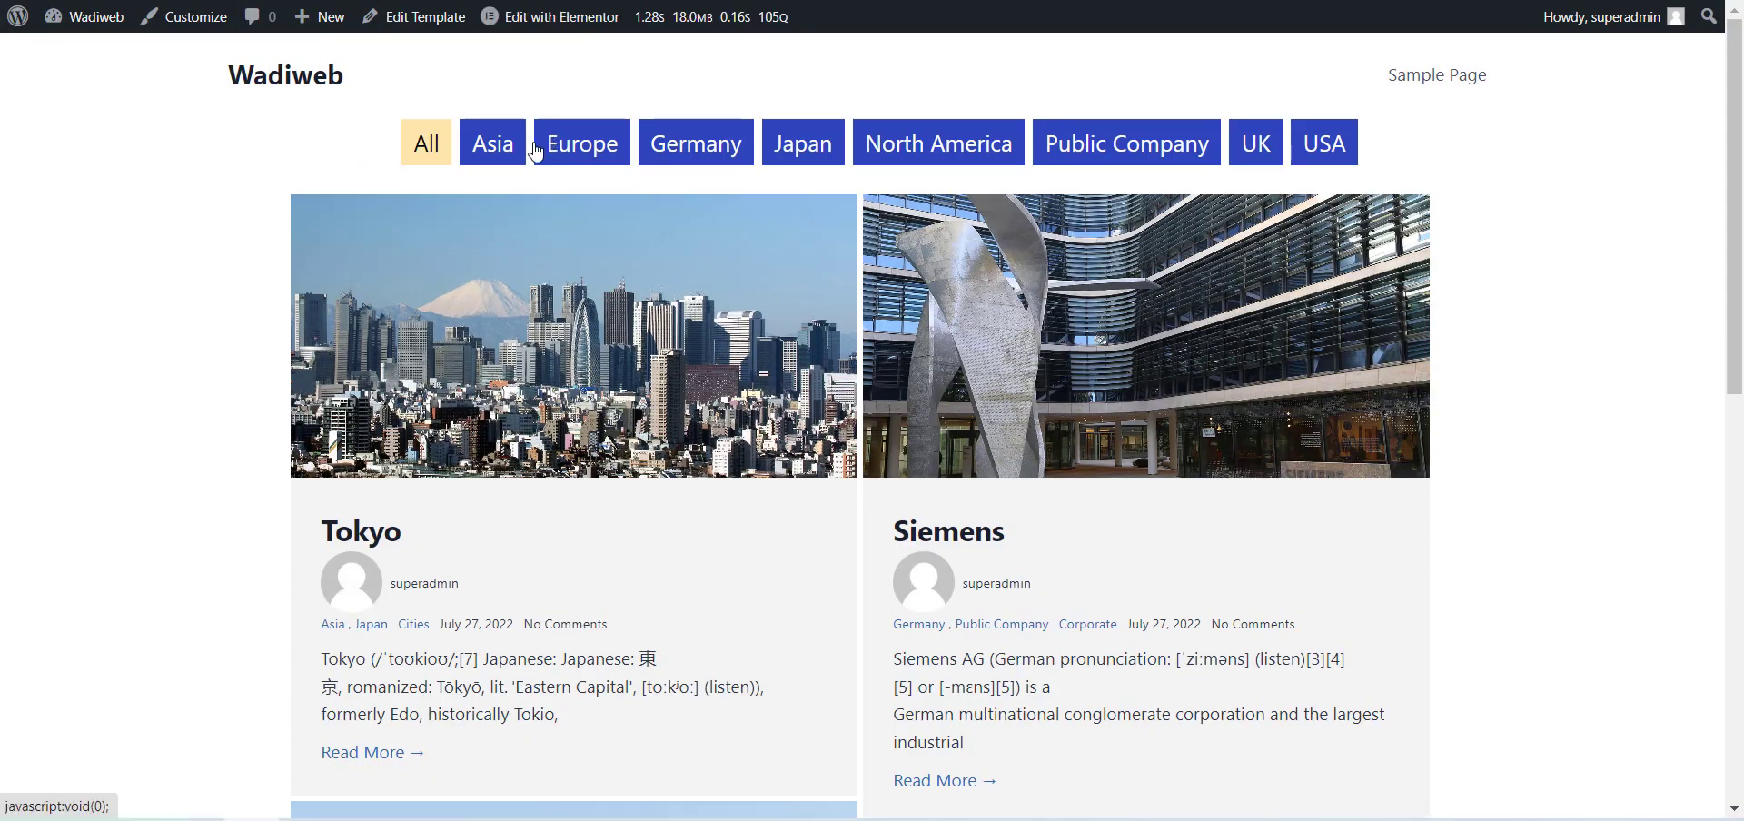
# Test the Europe, Germany, North America, Public Company and Japan tag filters on the live page with the Masonry layout.
pyautogui.click(605, 153)
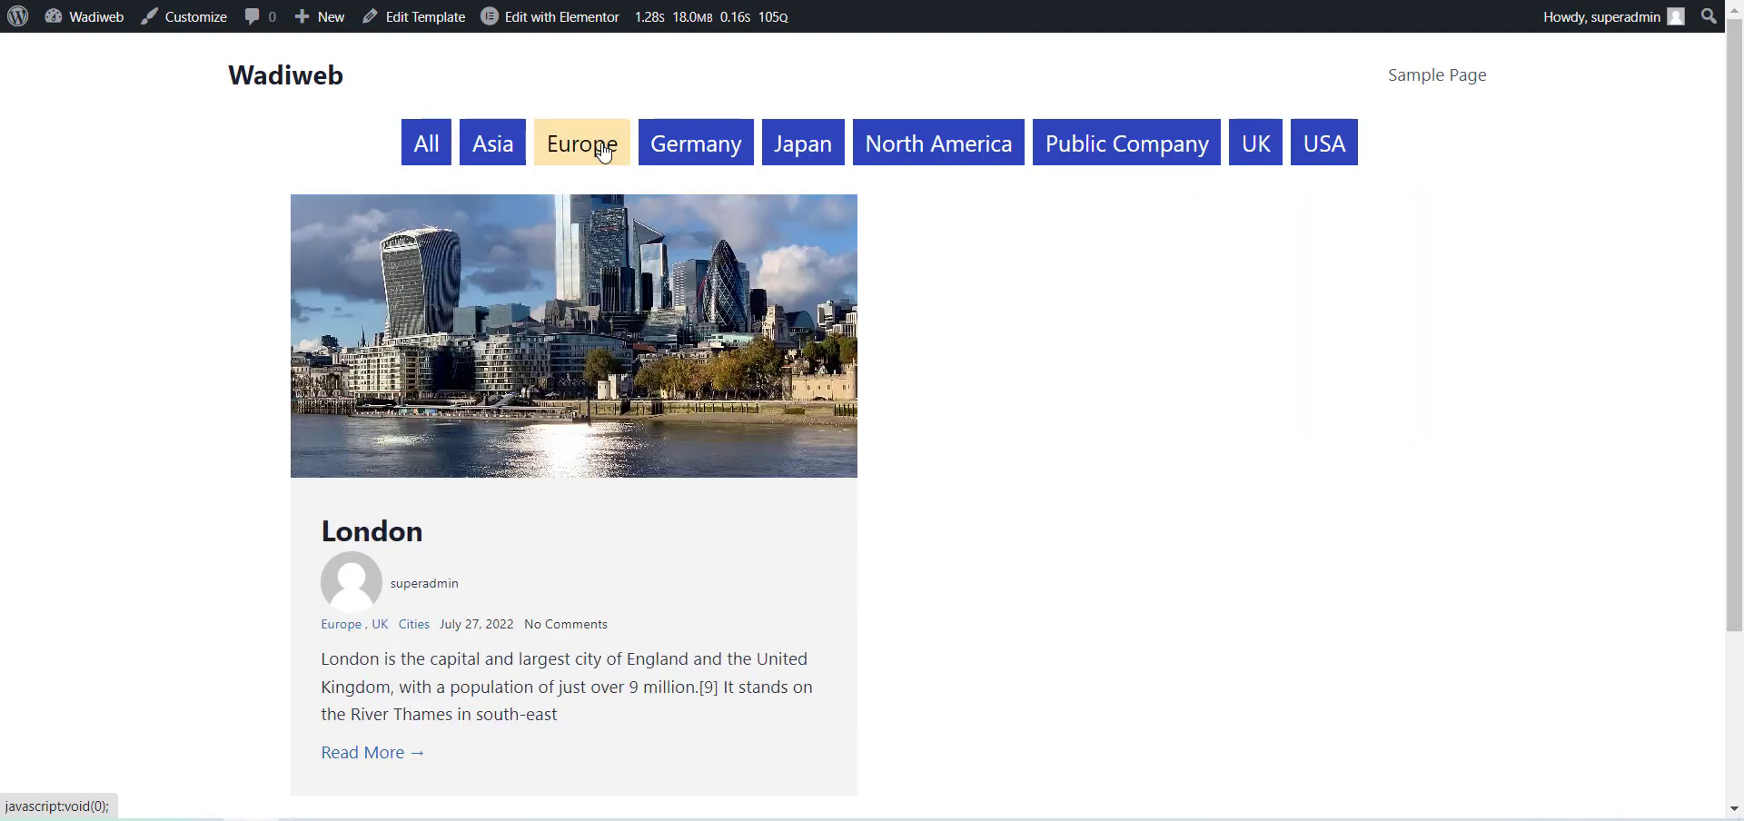
pyautogui.click(700, 146)
pyautogui.click(945, 155)
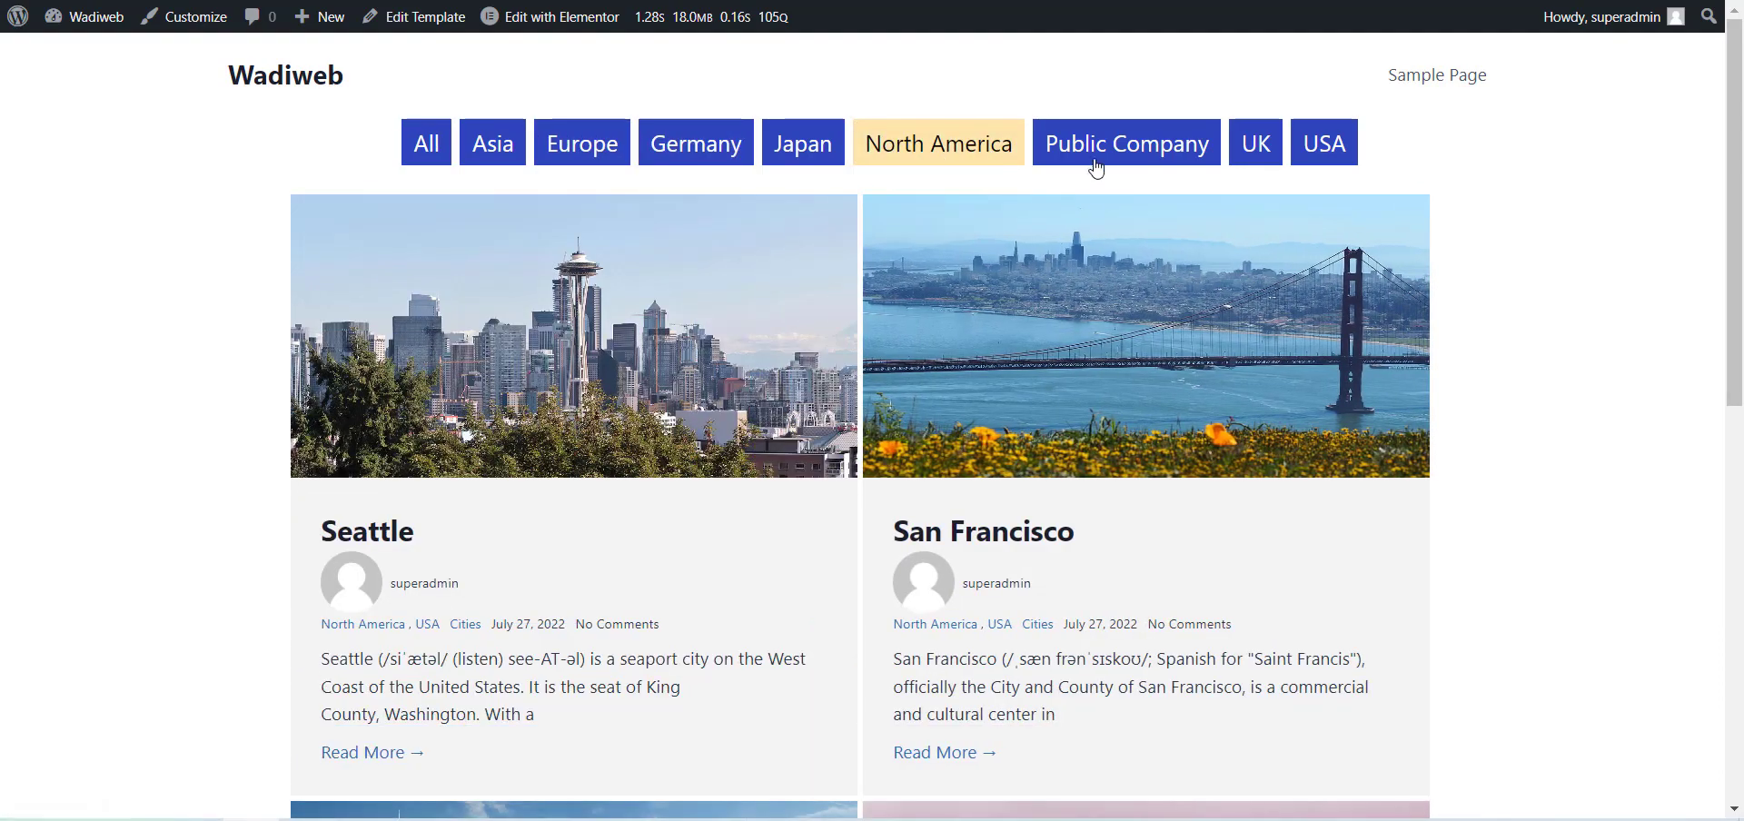
pyautogui.click(1096, 169)
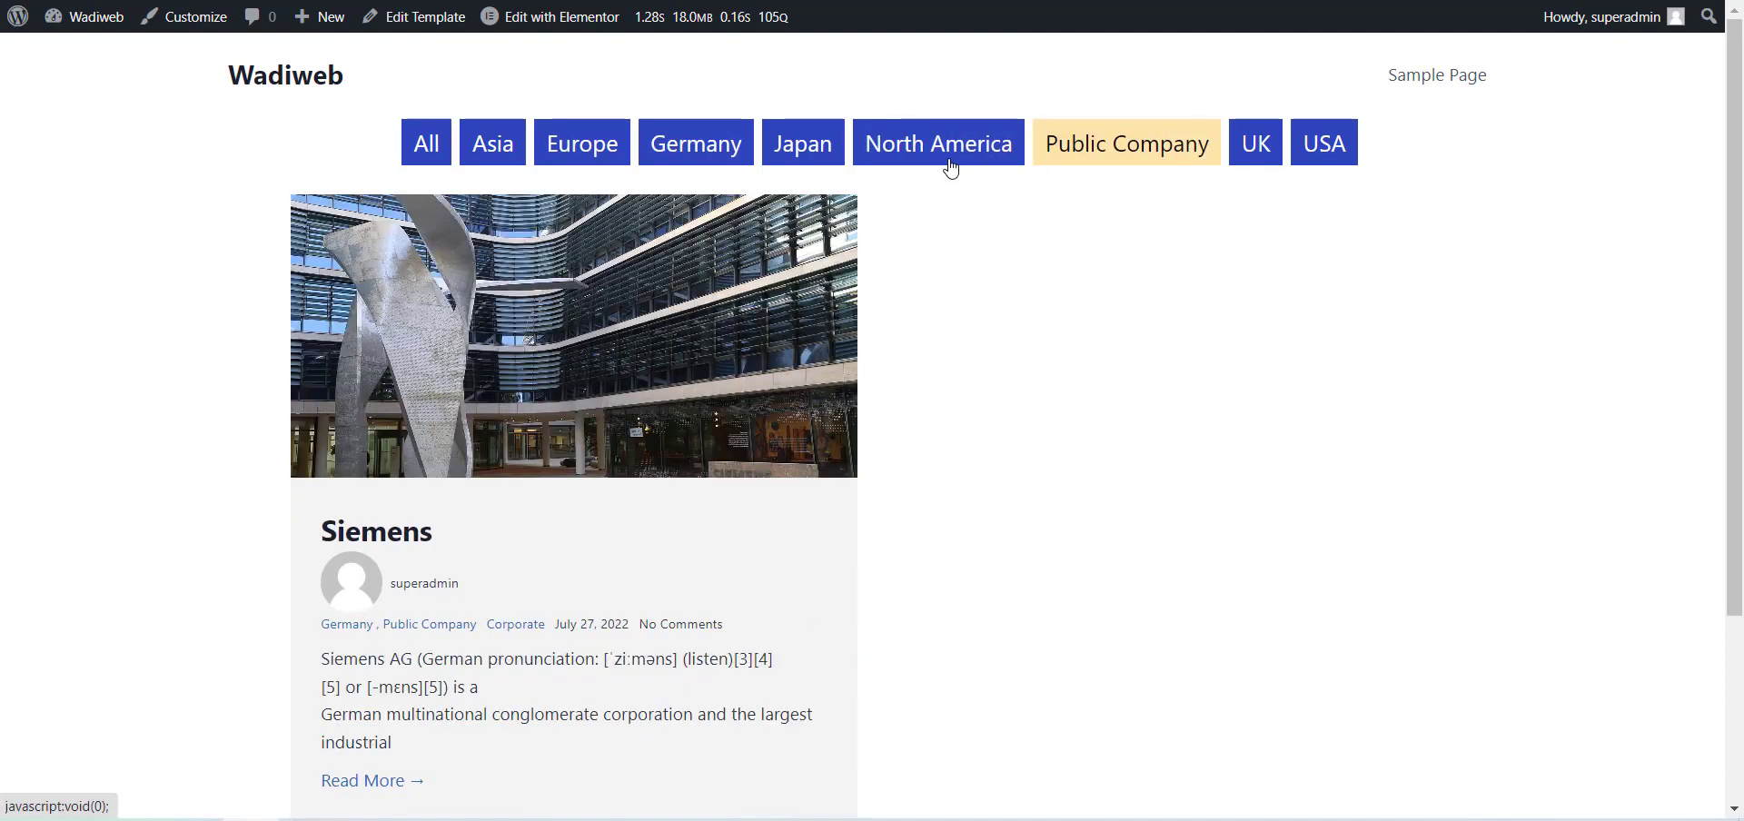
pyautogui.click(936, 159)
pyautogui.click(814, 149)
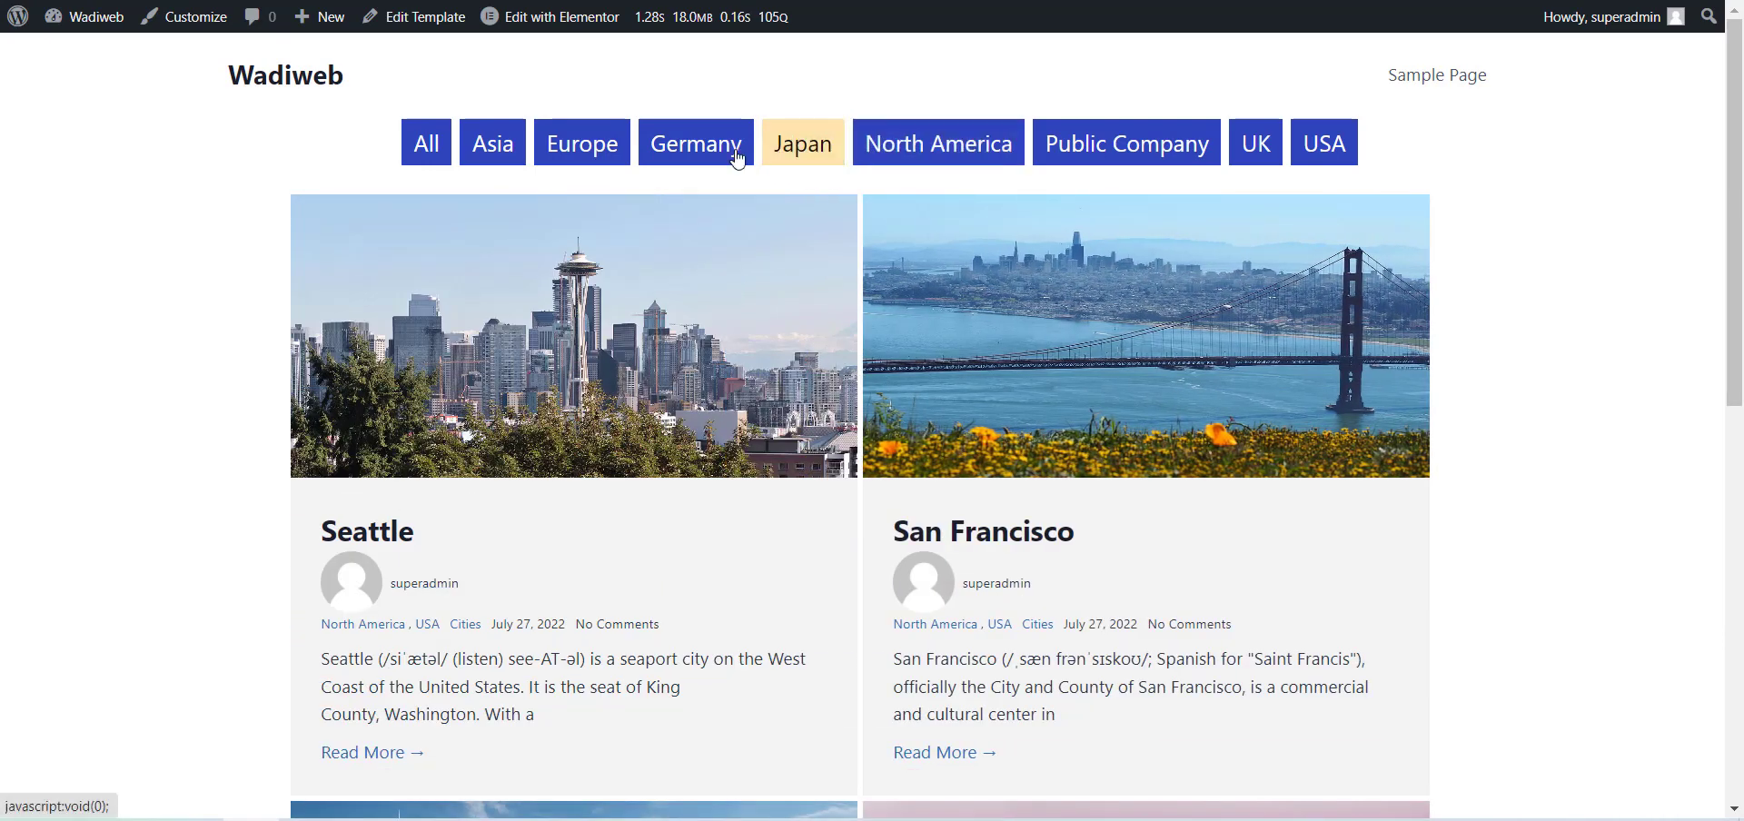
pyautogui.click(677, 166)
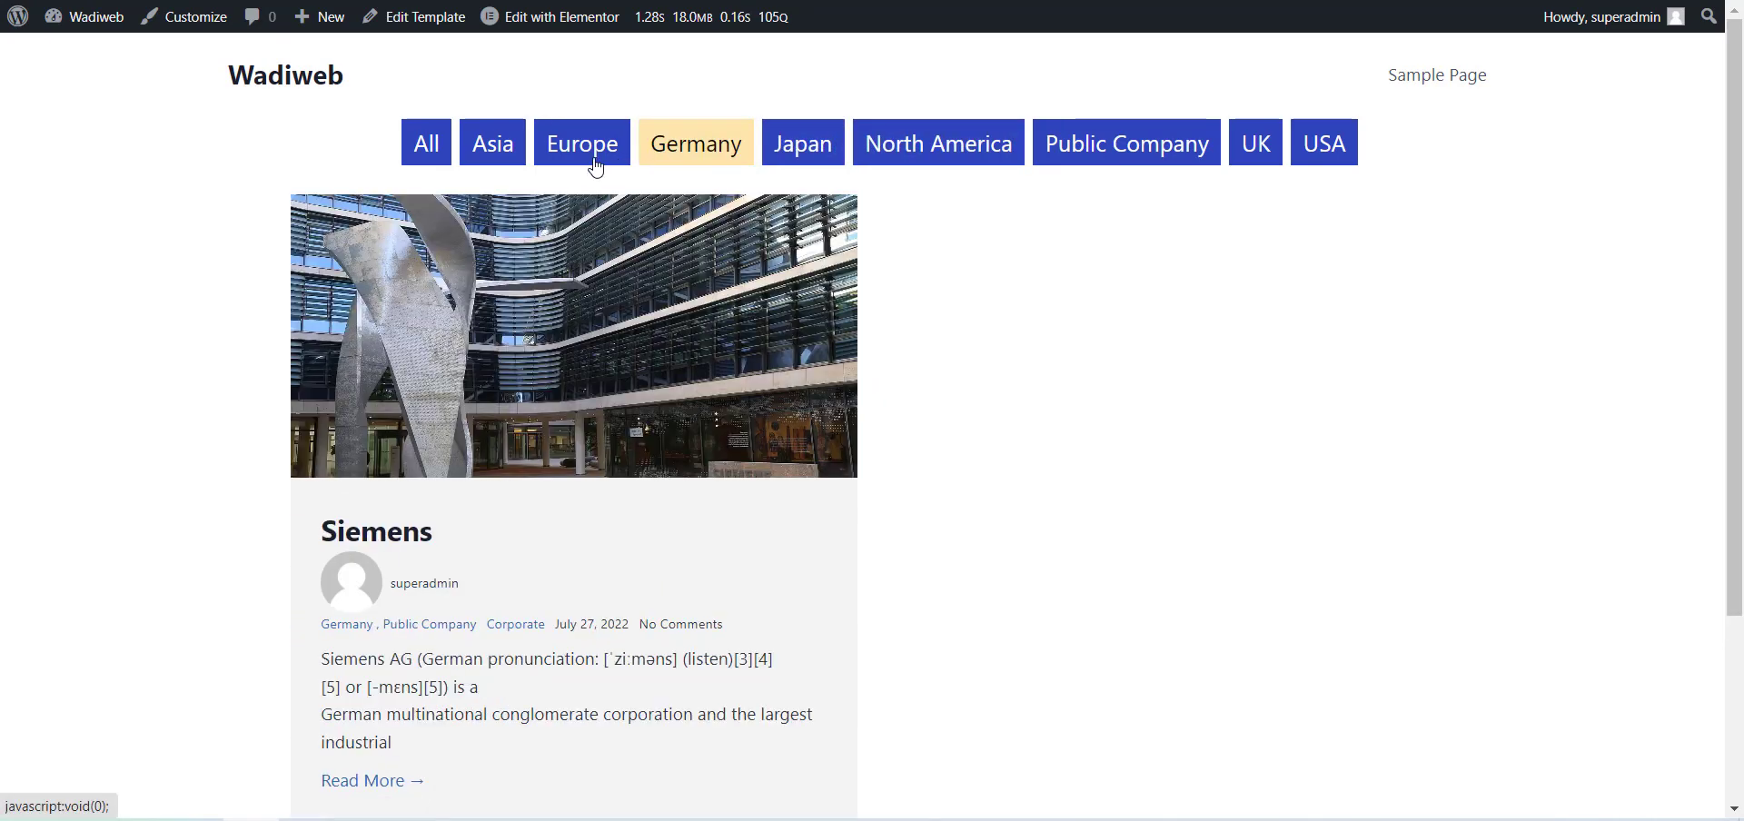
pyautogui.click(574, 166)
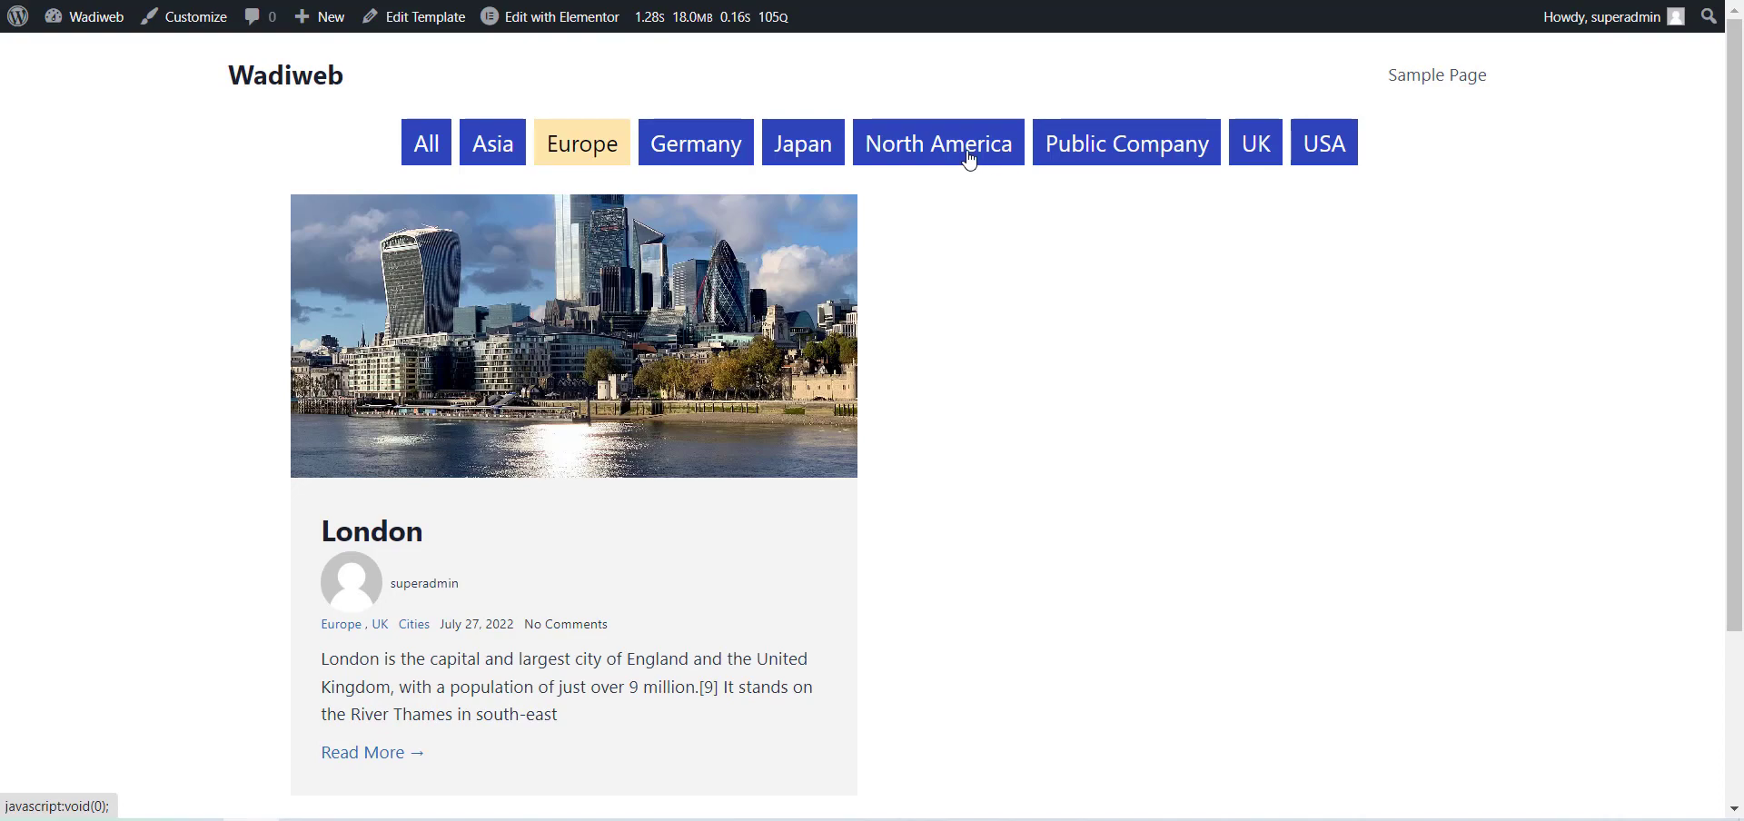
# Test the North America tag filter on the live page and look through the filtered posts.
pyautogui.click(969, 160)
pyautogui.scroll(-10, 756, 431)
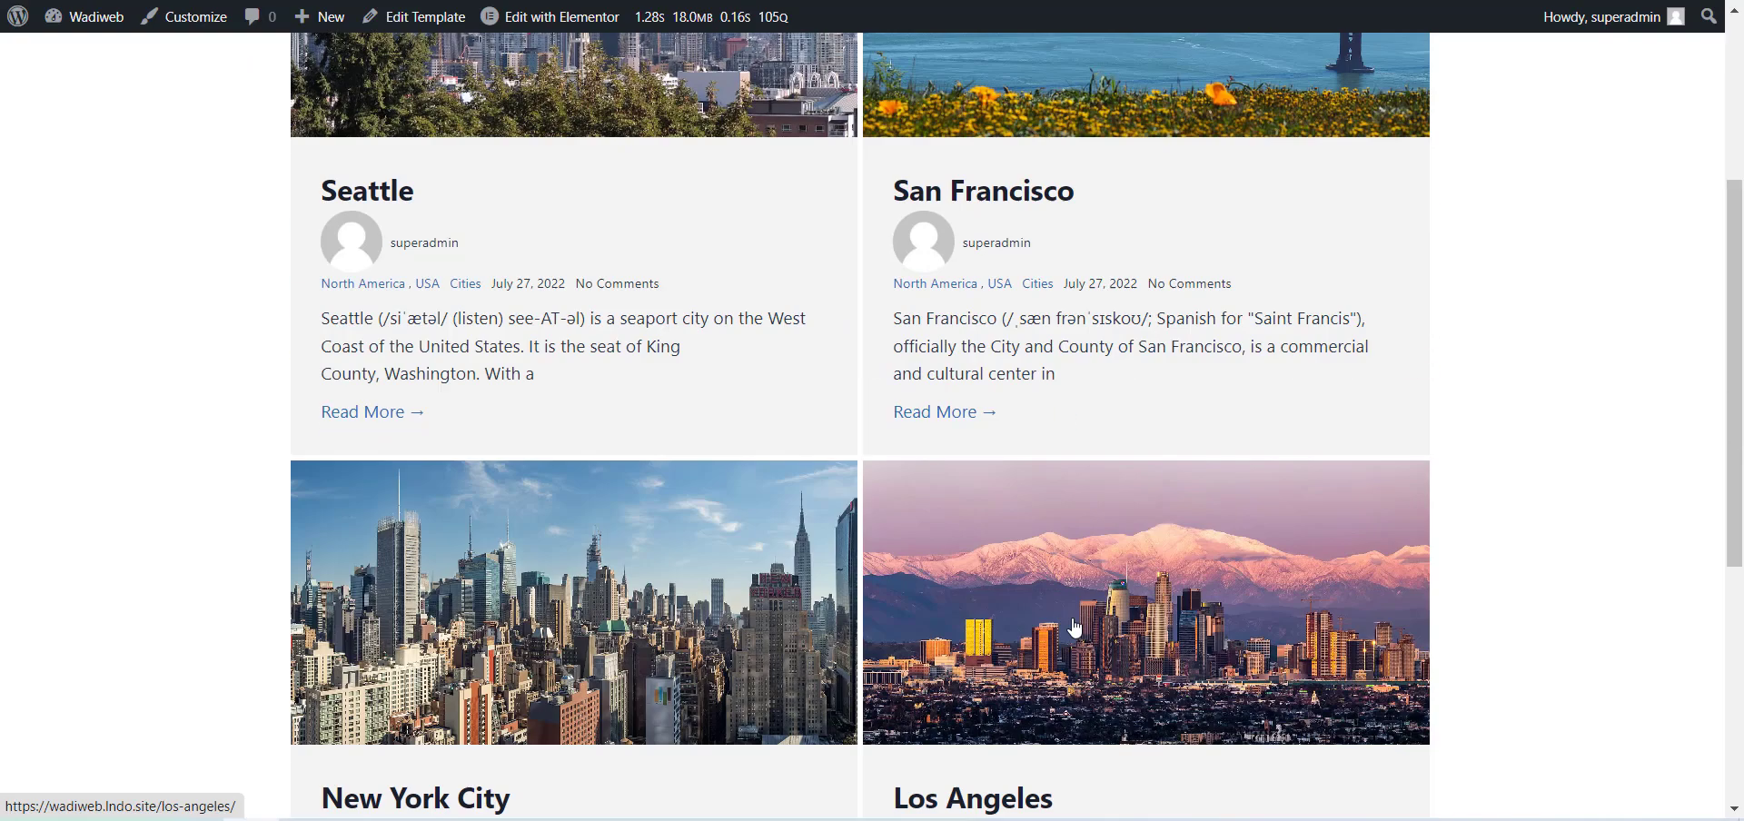
pyautogui.scroll(5, 902, 409)
pyautogui.scroll(5, 902, 410)
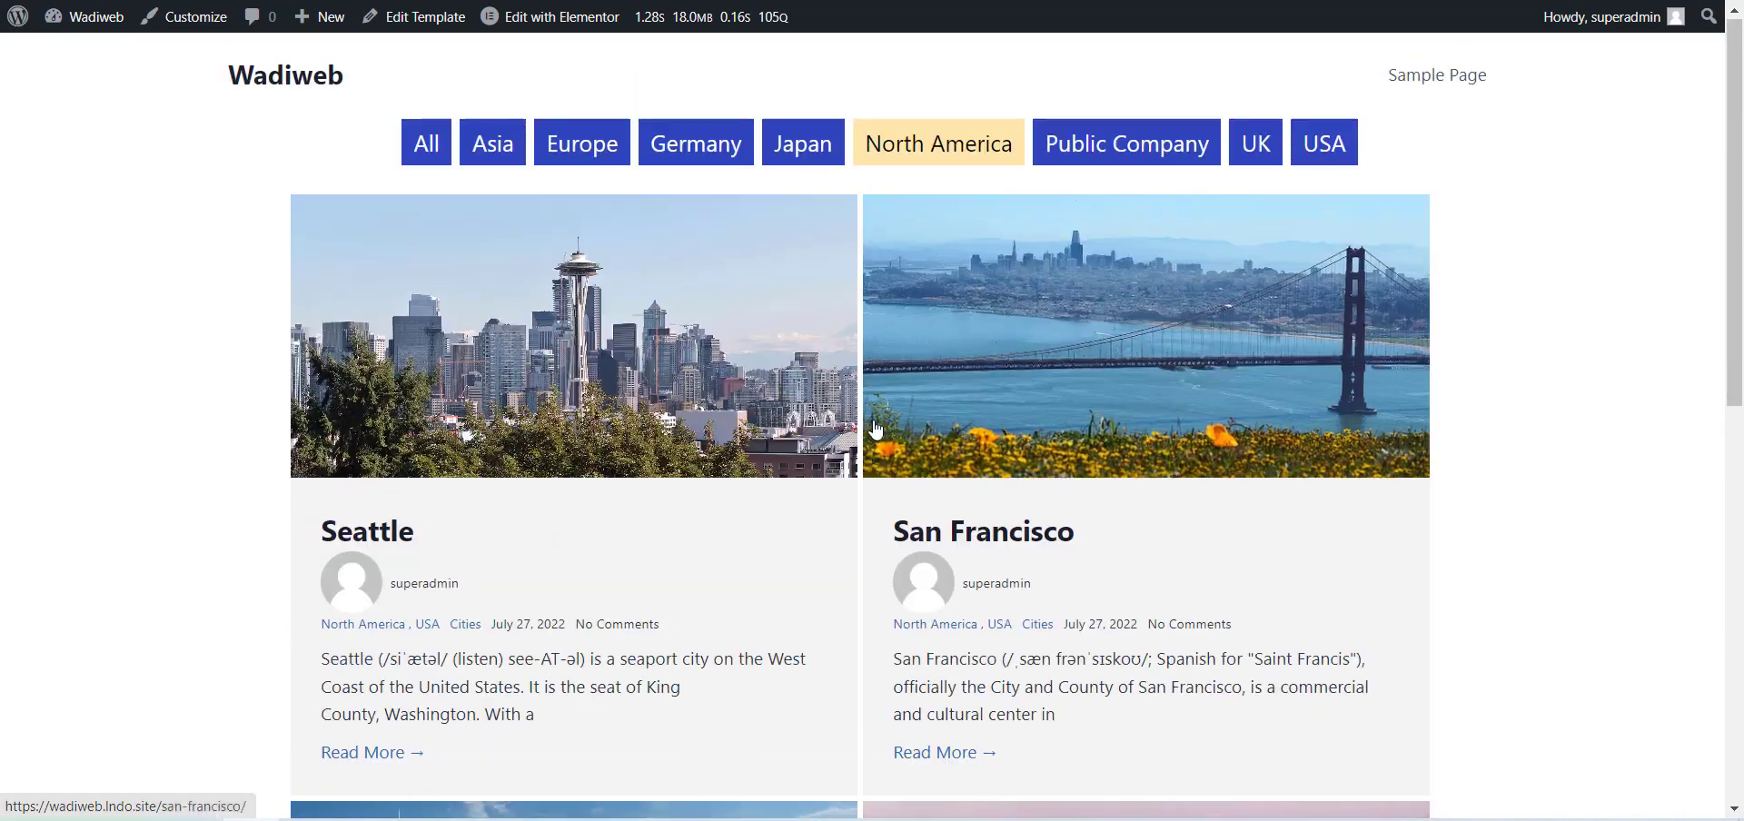
# Return to the Elementor editor and set the posts' pagination to Infinite with Load on Scroll as the Infinite Load Event.
pyautogui.click(550, 16)
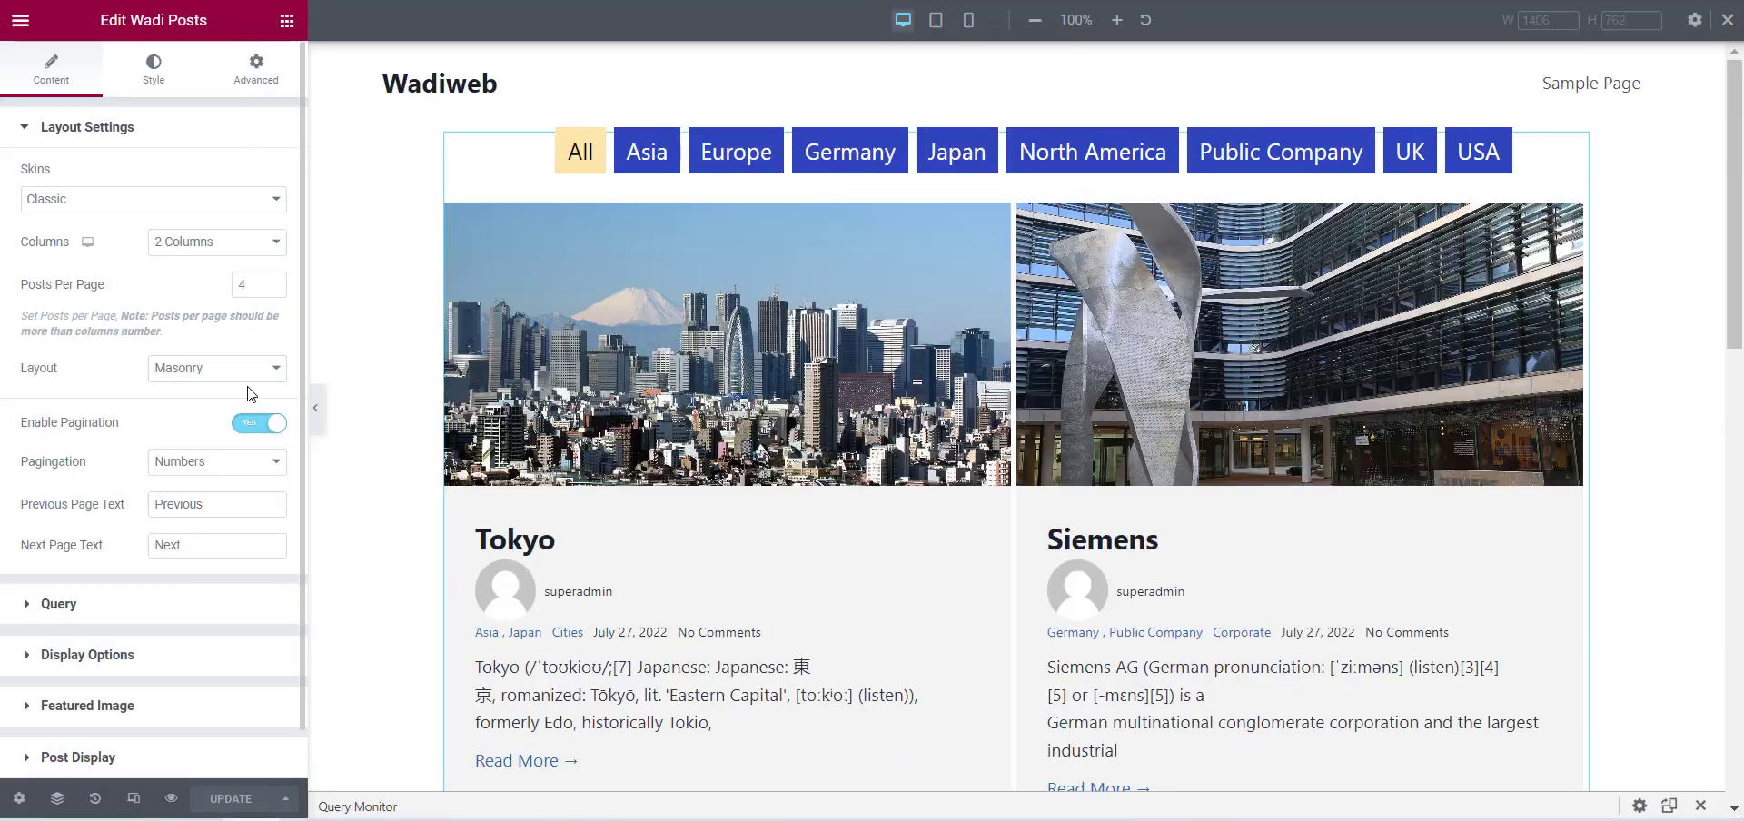
pyautogui.click(195, 465)
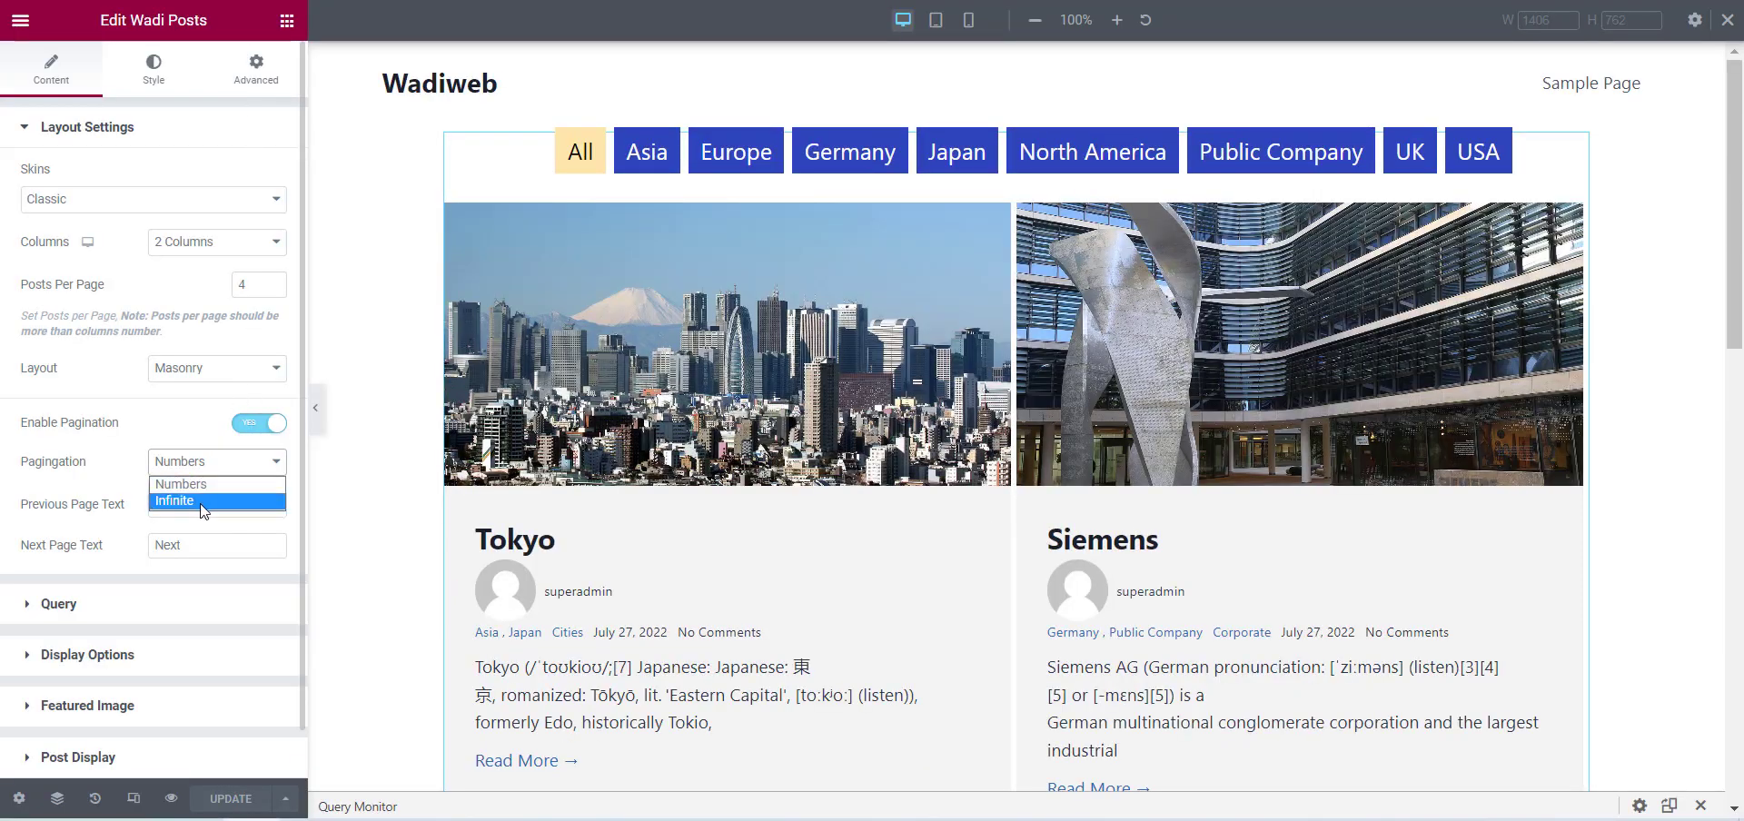
pyautogui.click(186, 495)
pyautogui.click(205, 506)
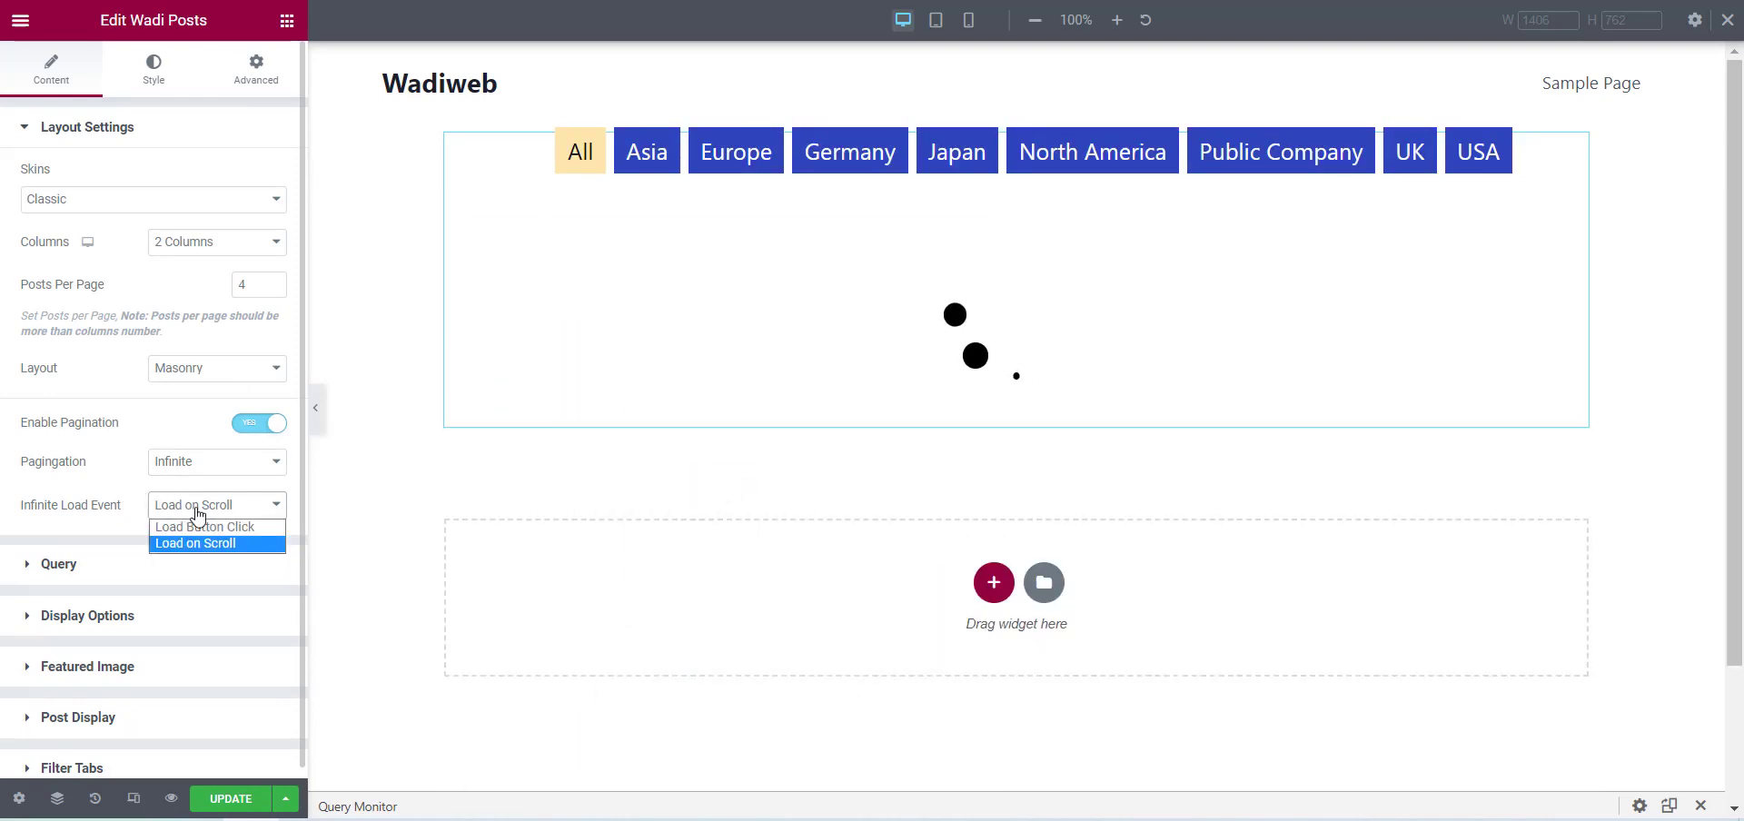
# Set Filters By to Categories in the Filter Tabs settings and update the template.
pyautogui.click(136, 770)
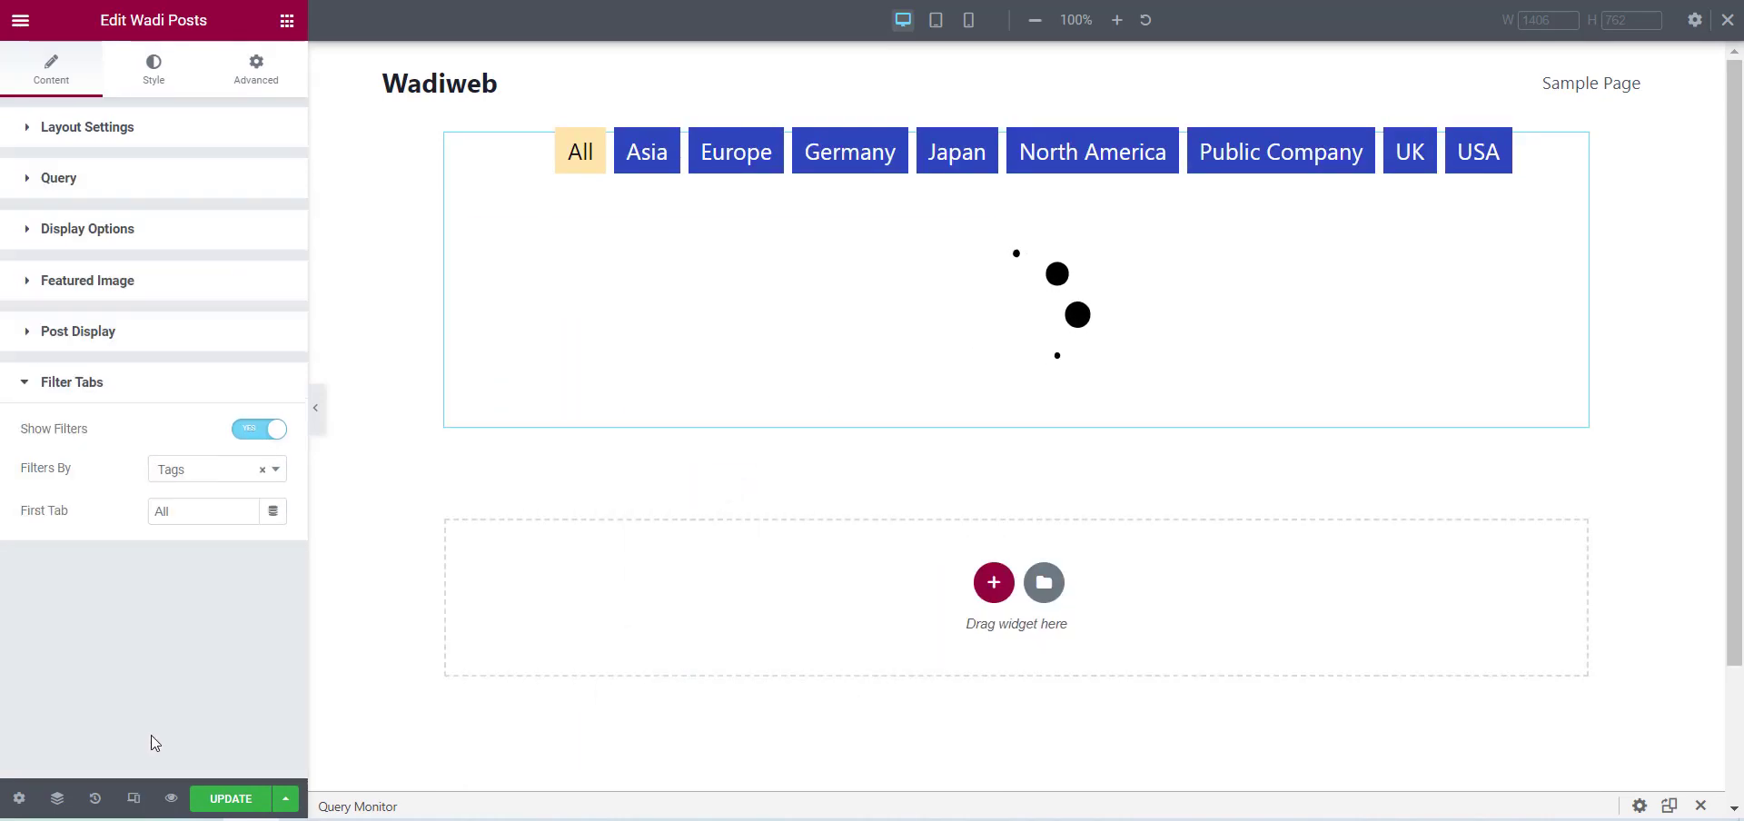
pyautogui.click(218, 479)
pyautogui.click(214, 524)
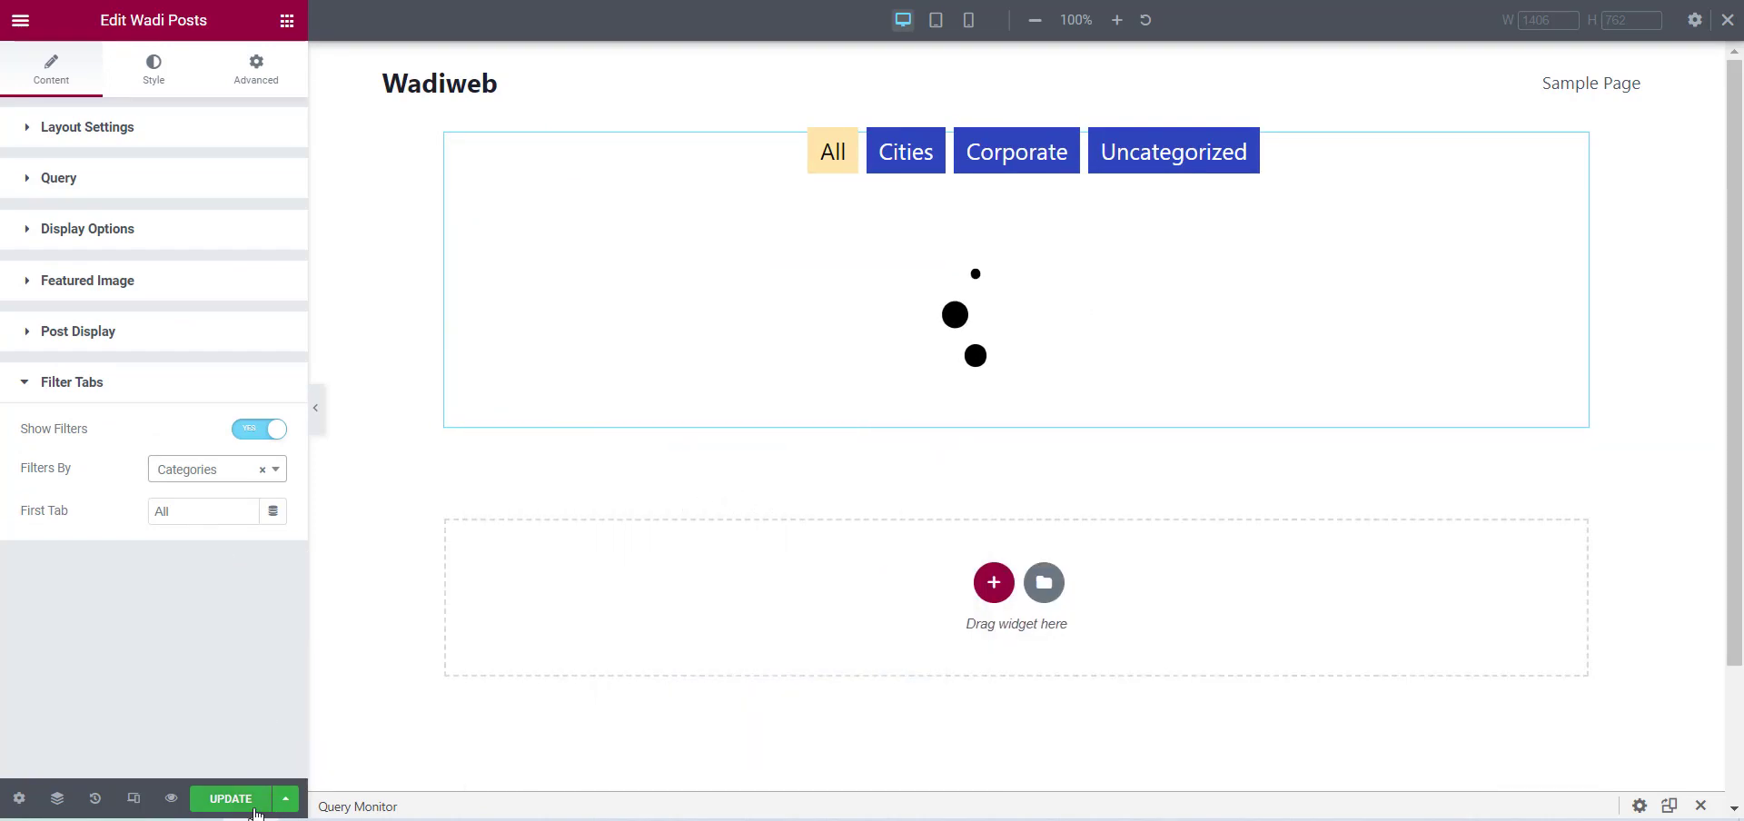
pyautogui.click(247, 801)
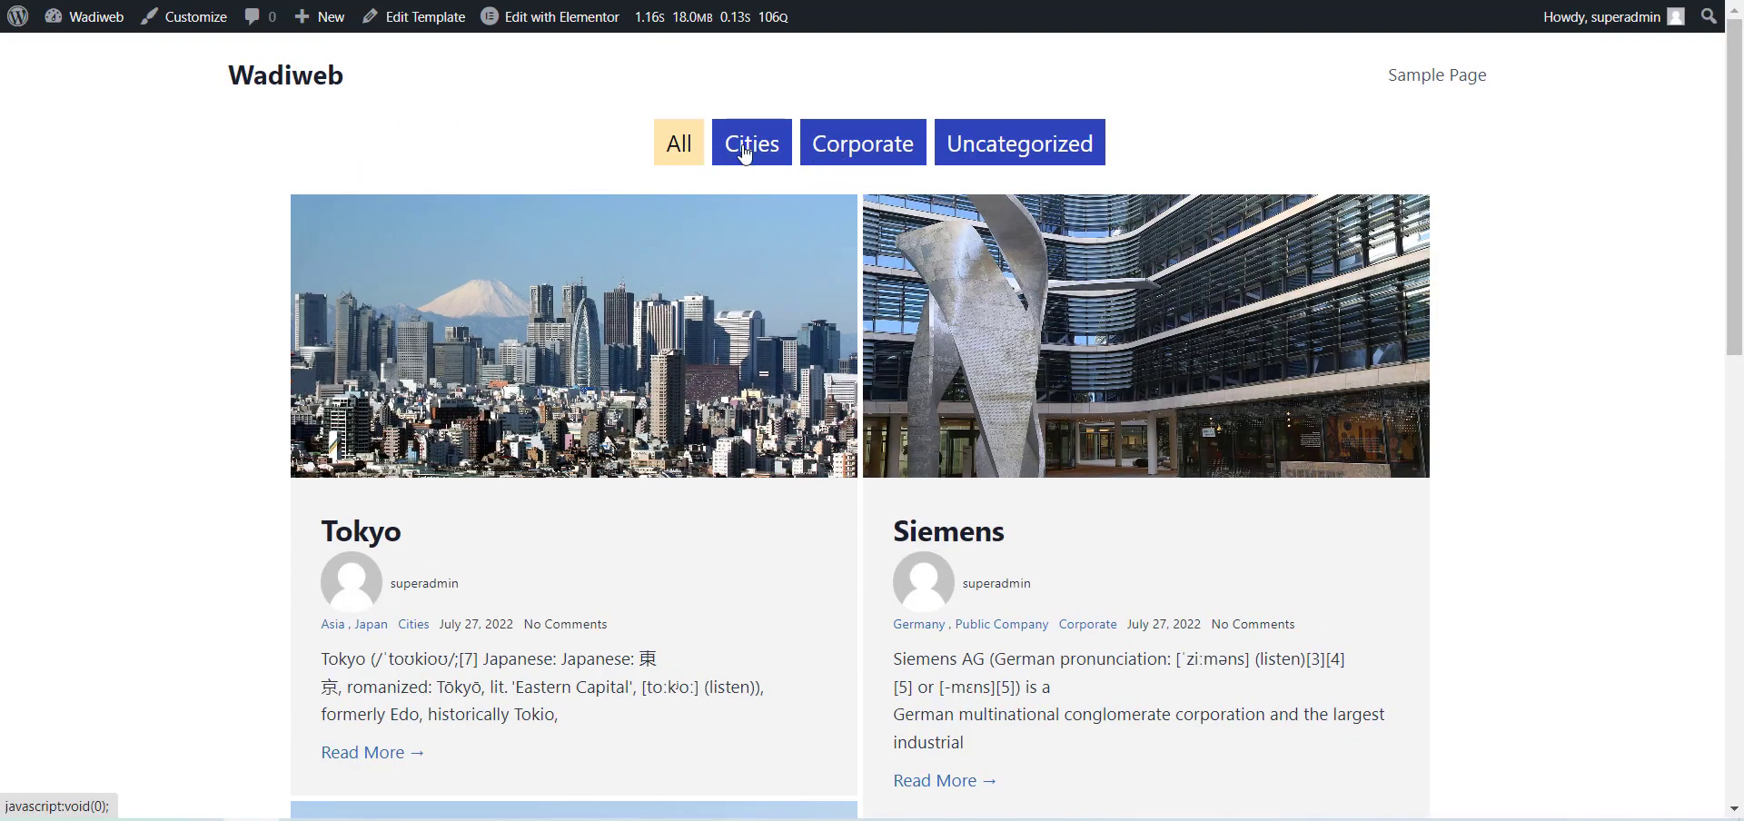
# Test the Cities category filter on the live page and scroll through its posts to check infinite loading.
pyautogui.click(745, 154)
pyautogui.scroll(-5, 472, 178)
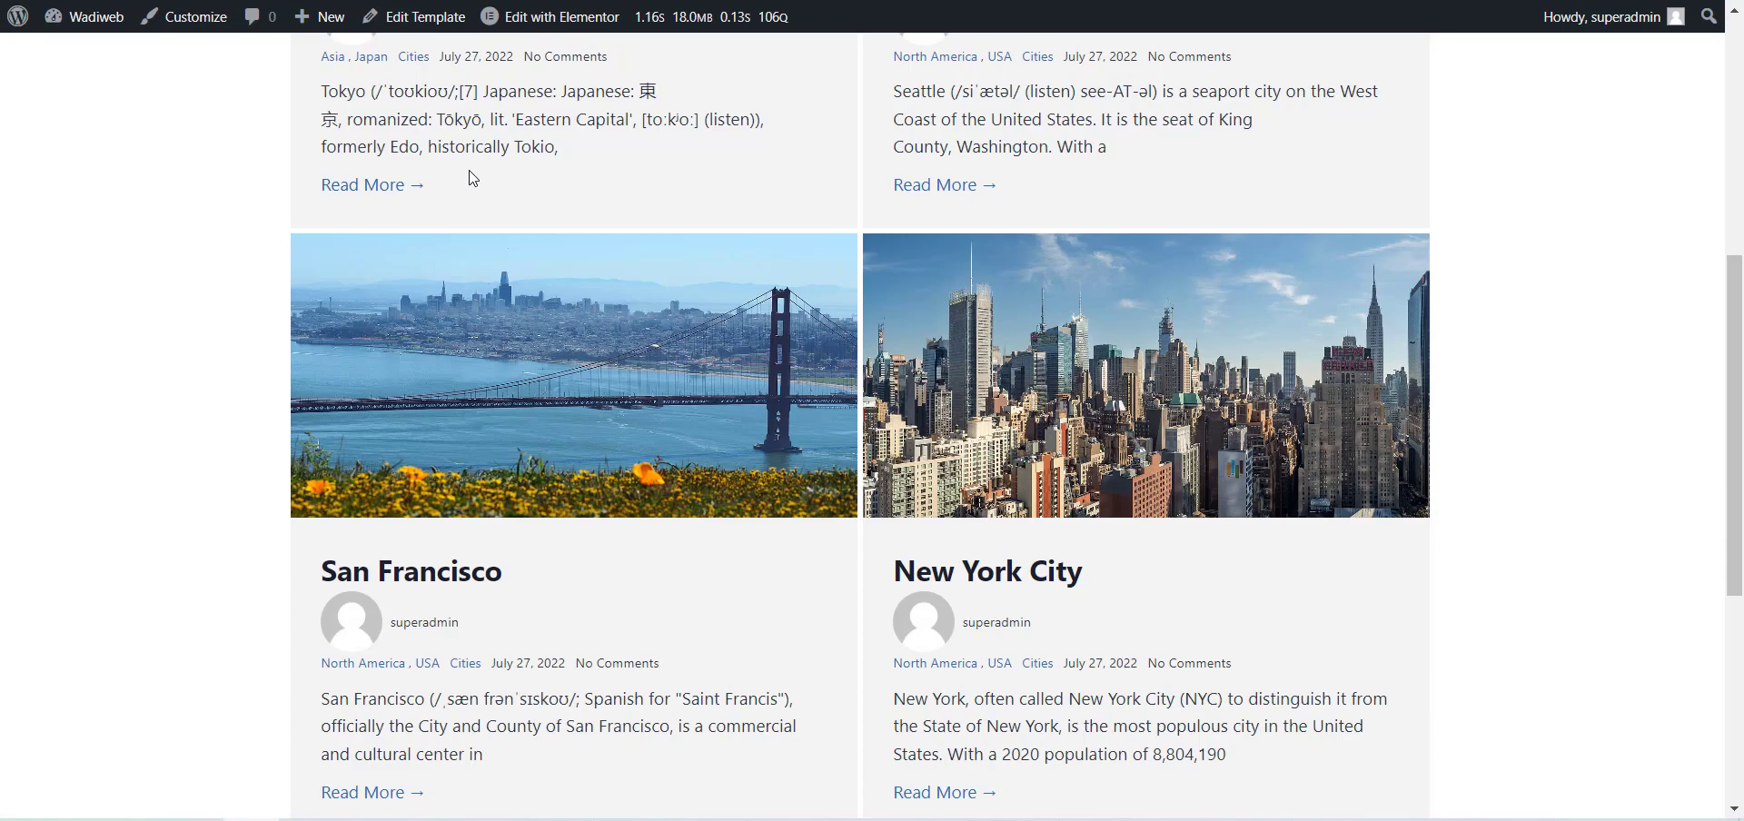
pyautogui.scroll(-10, 474, 182)
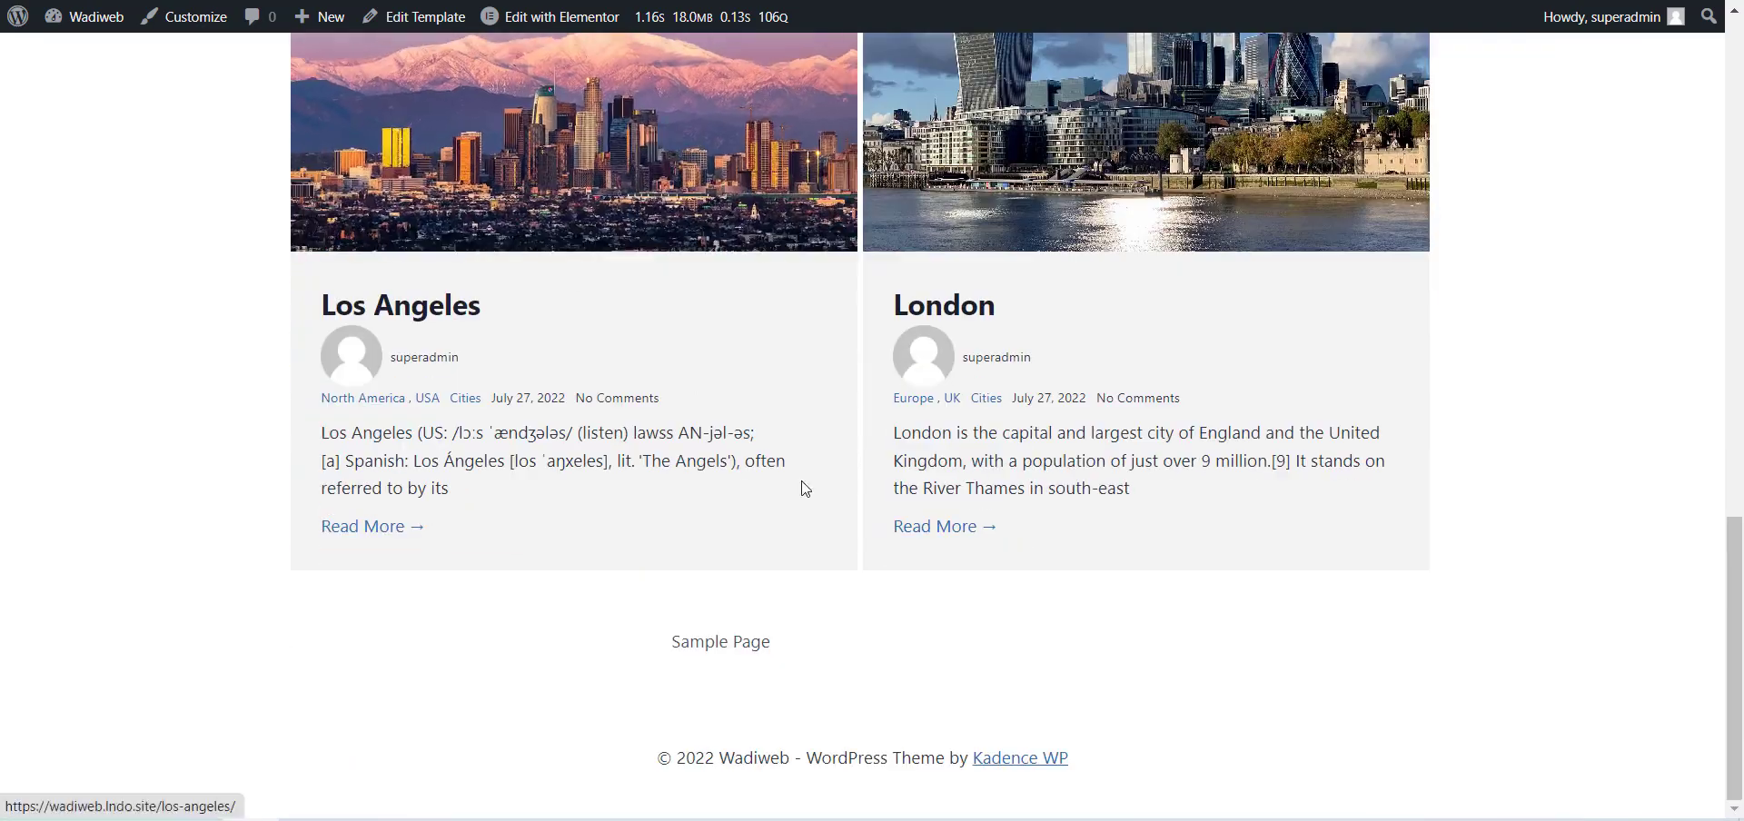
pyautogui.scroll(15, 849, 558)
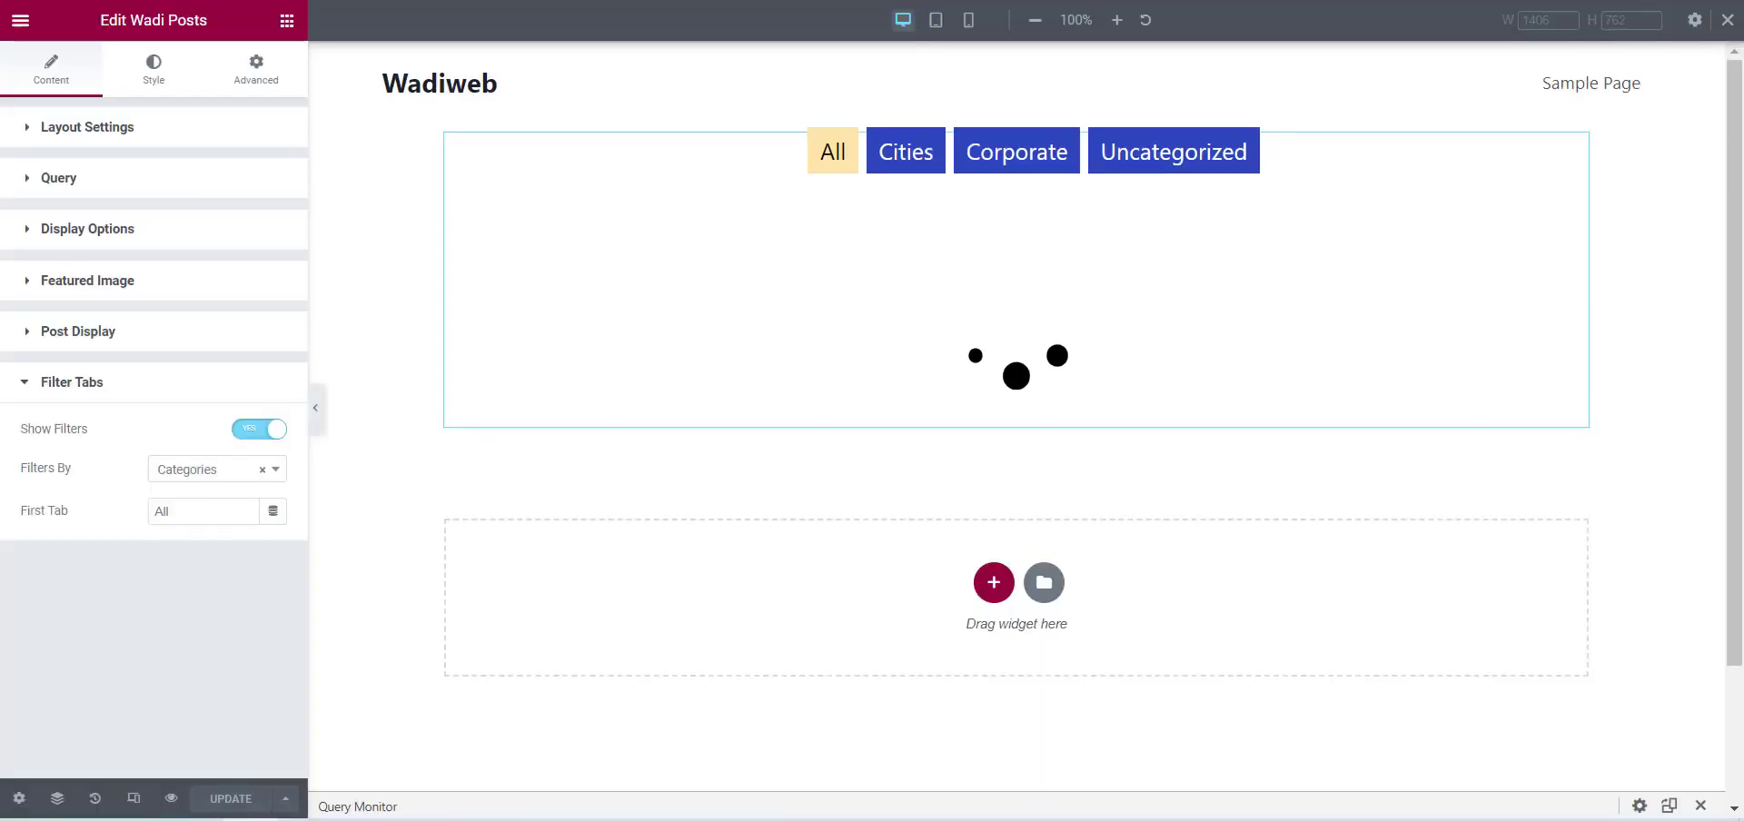
# Change the posts' Layout to Even in the Layout Settings.
pyautogui.click(144, 131)
pyautogui.click(179, 374)
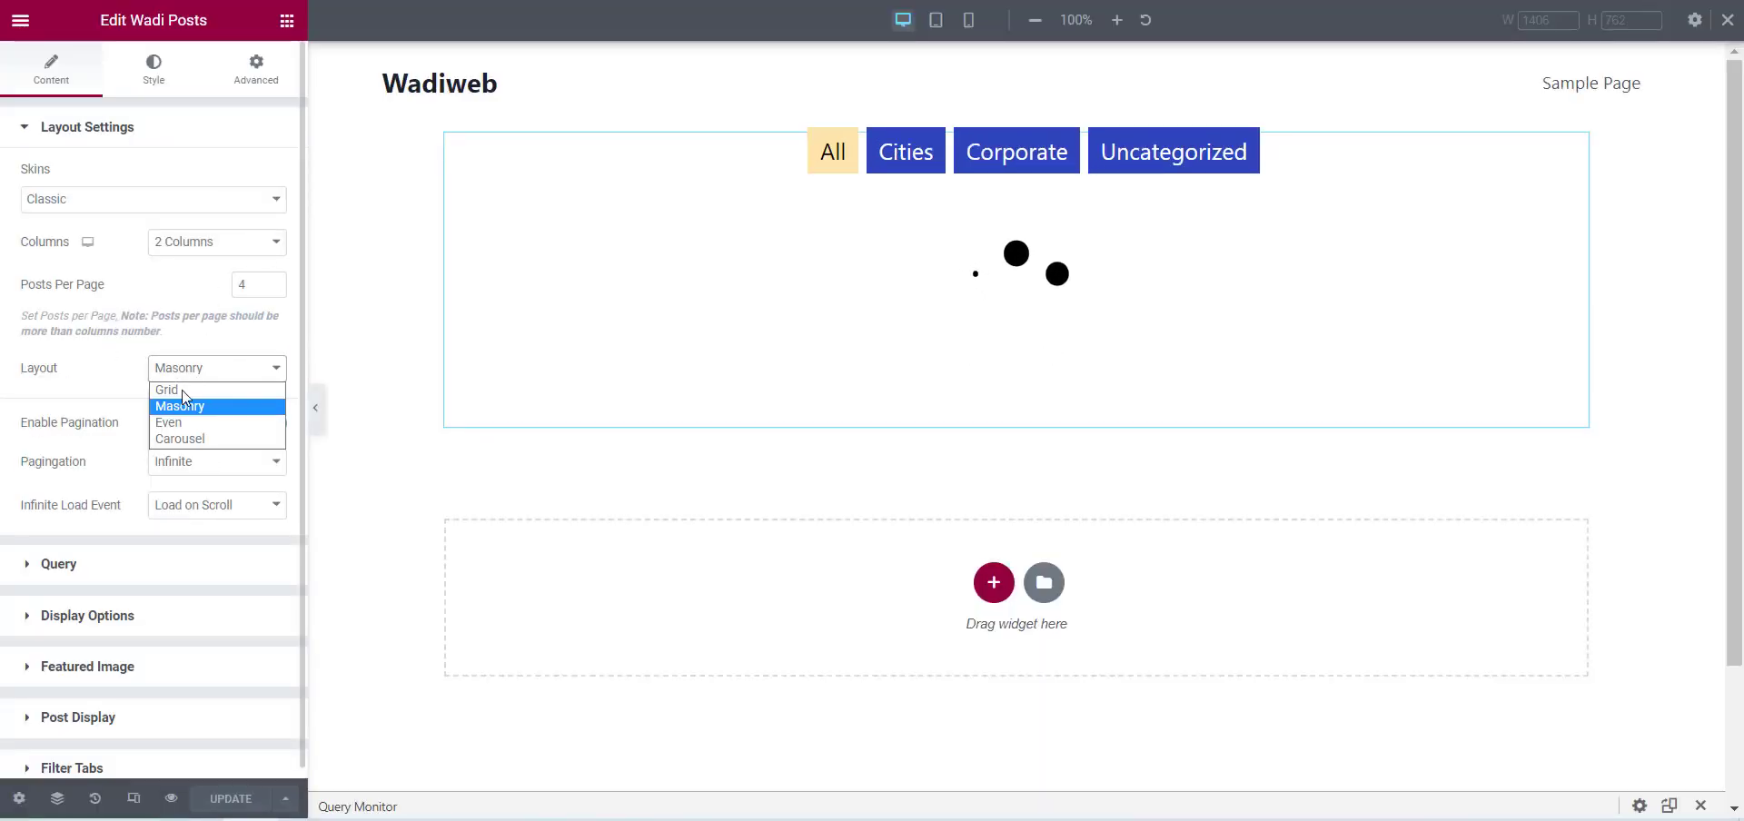
pyautogui.click(189, 418)
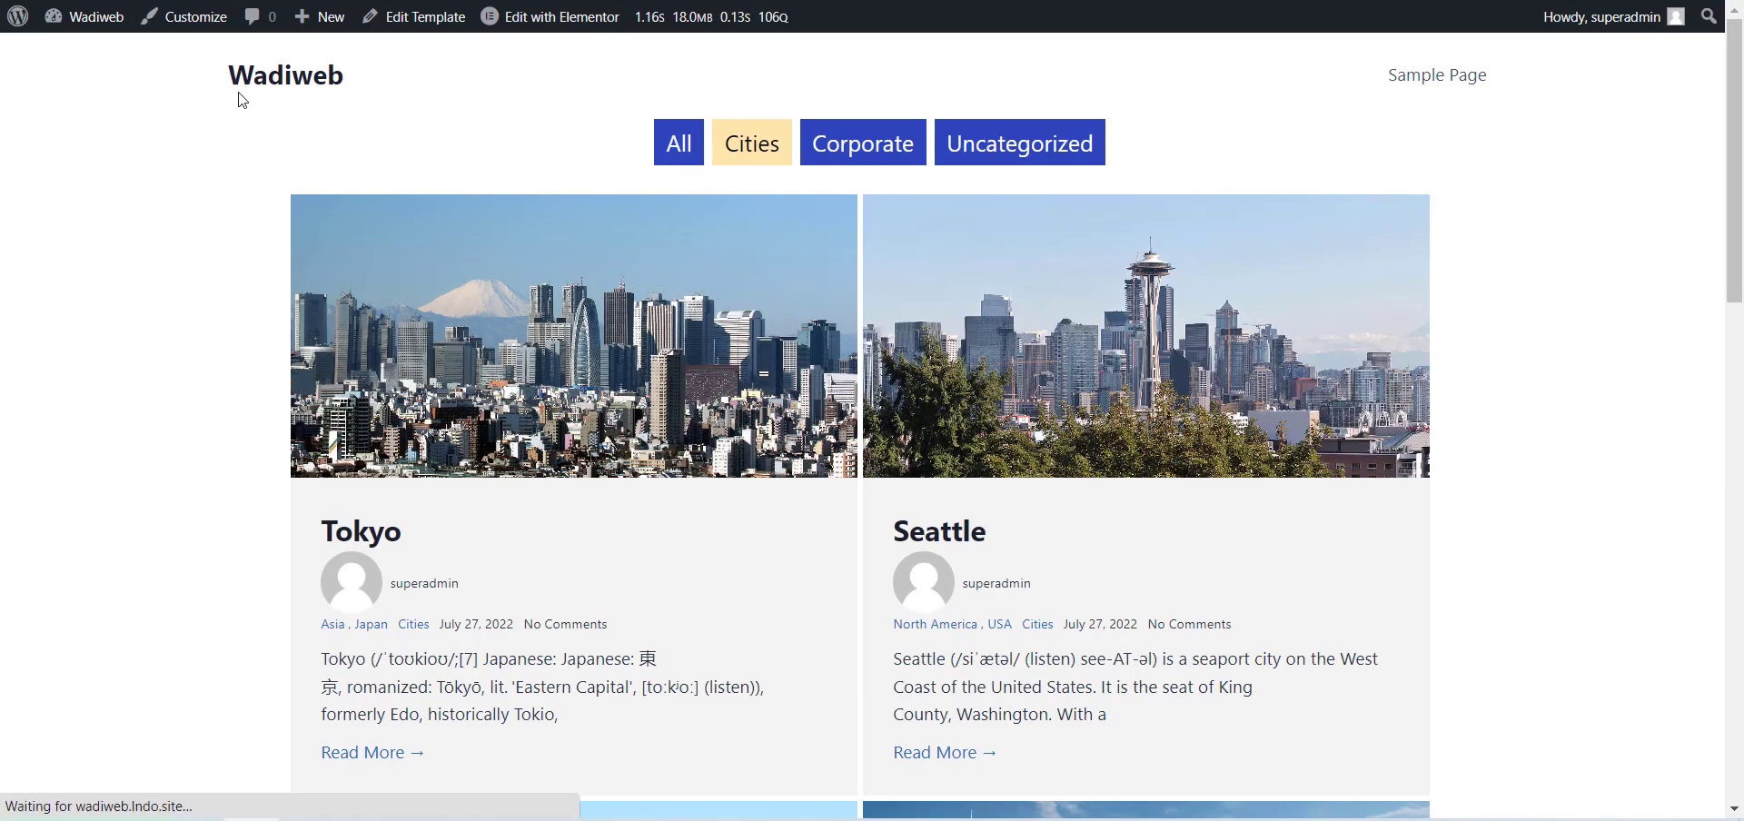
# Reload the live page, filter by Cities, and examine how the posts load on scroll with the Even layout.
pyautogui.press('F5')
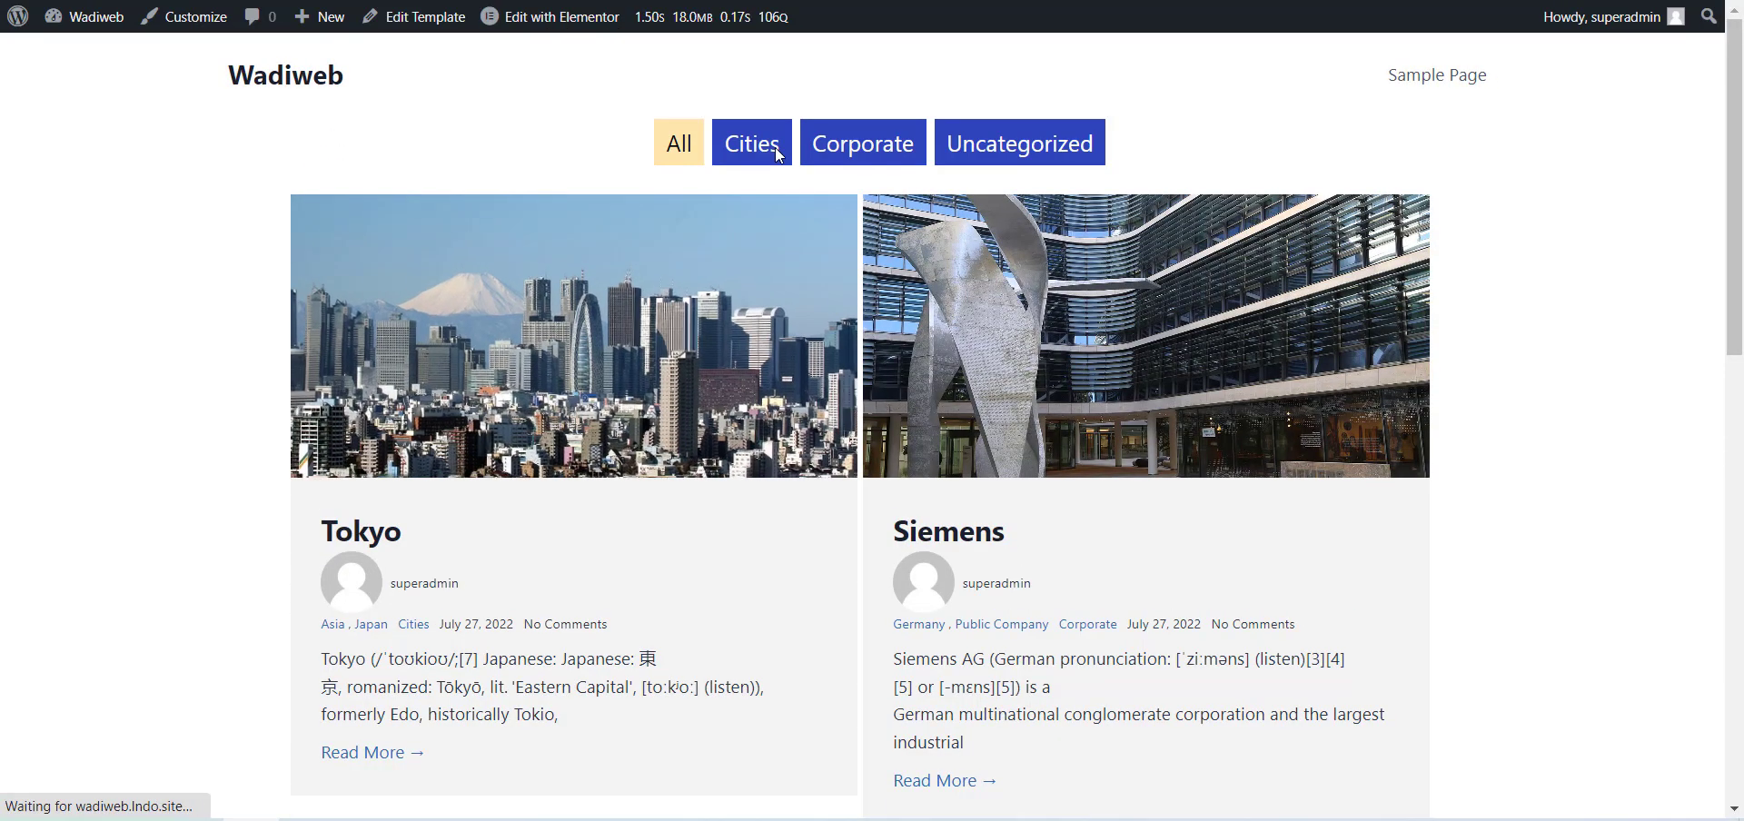
pyautogui.click(775, 147)
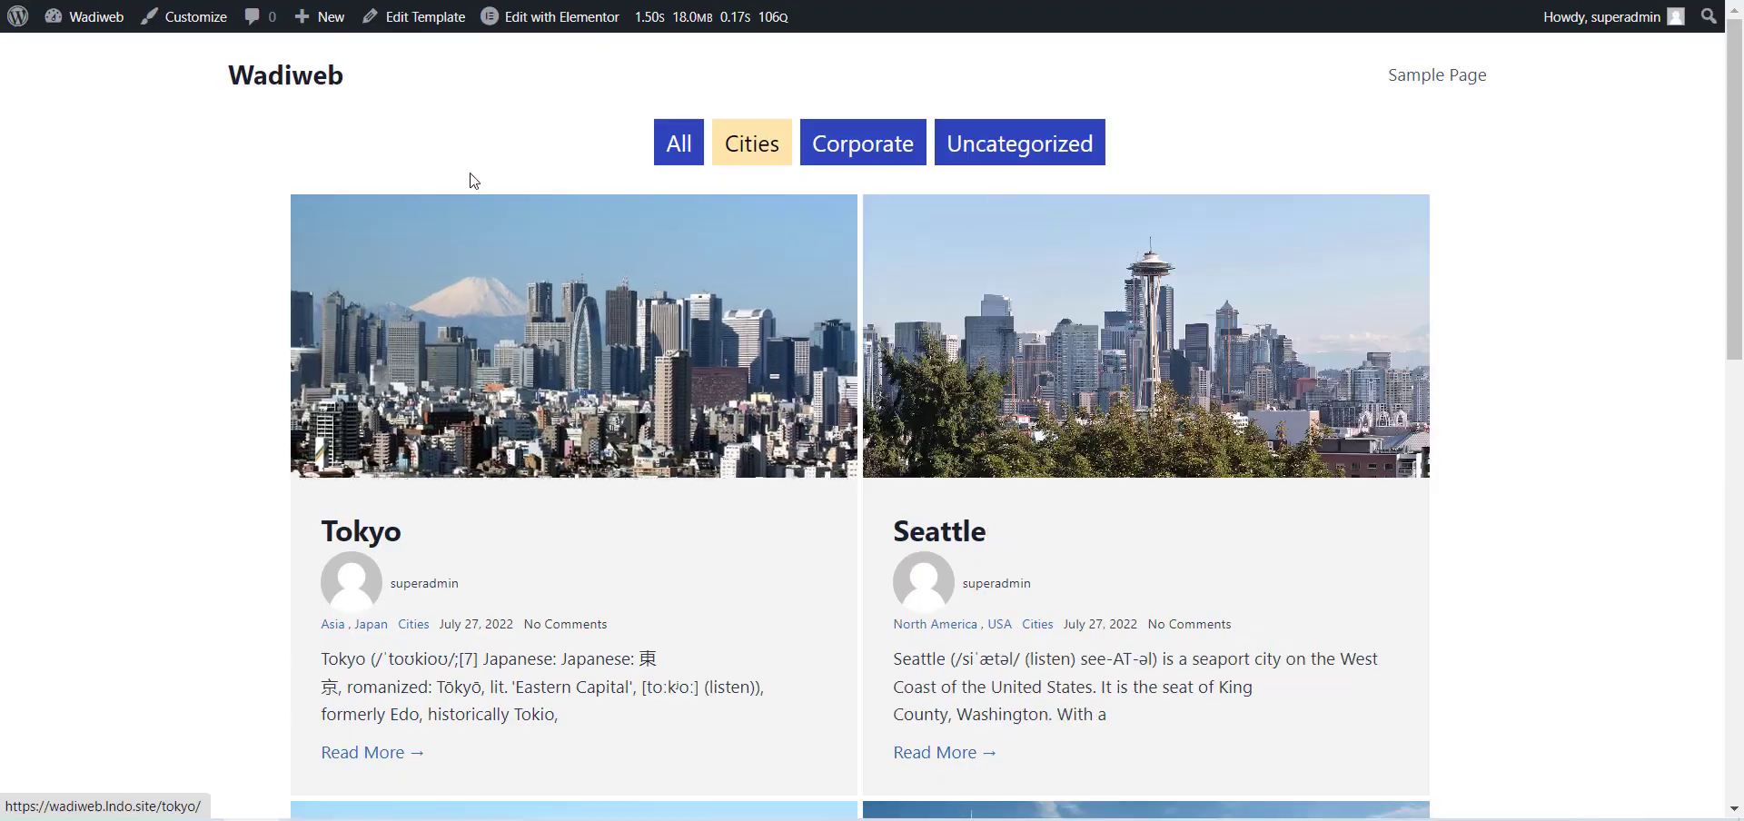
pyautogui.scroll(-12, 537, 194)
pyautogui.scroll(-8, 581, 247)
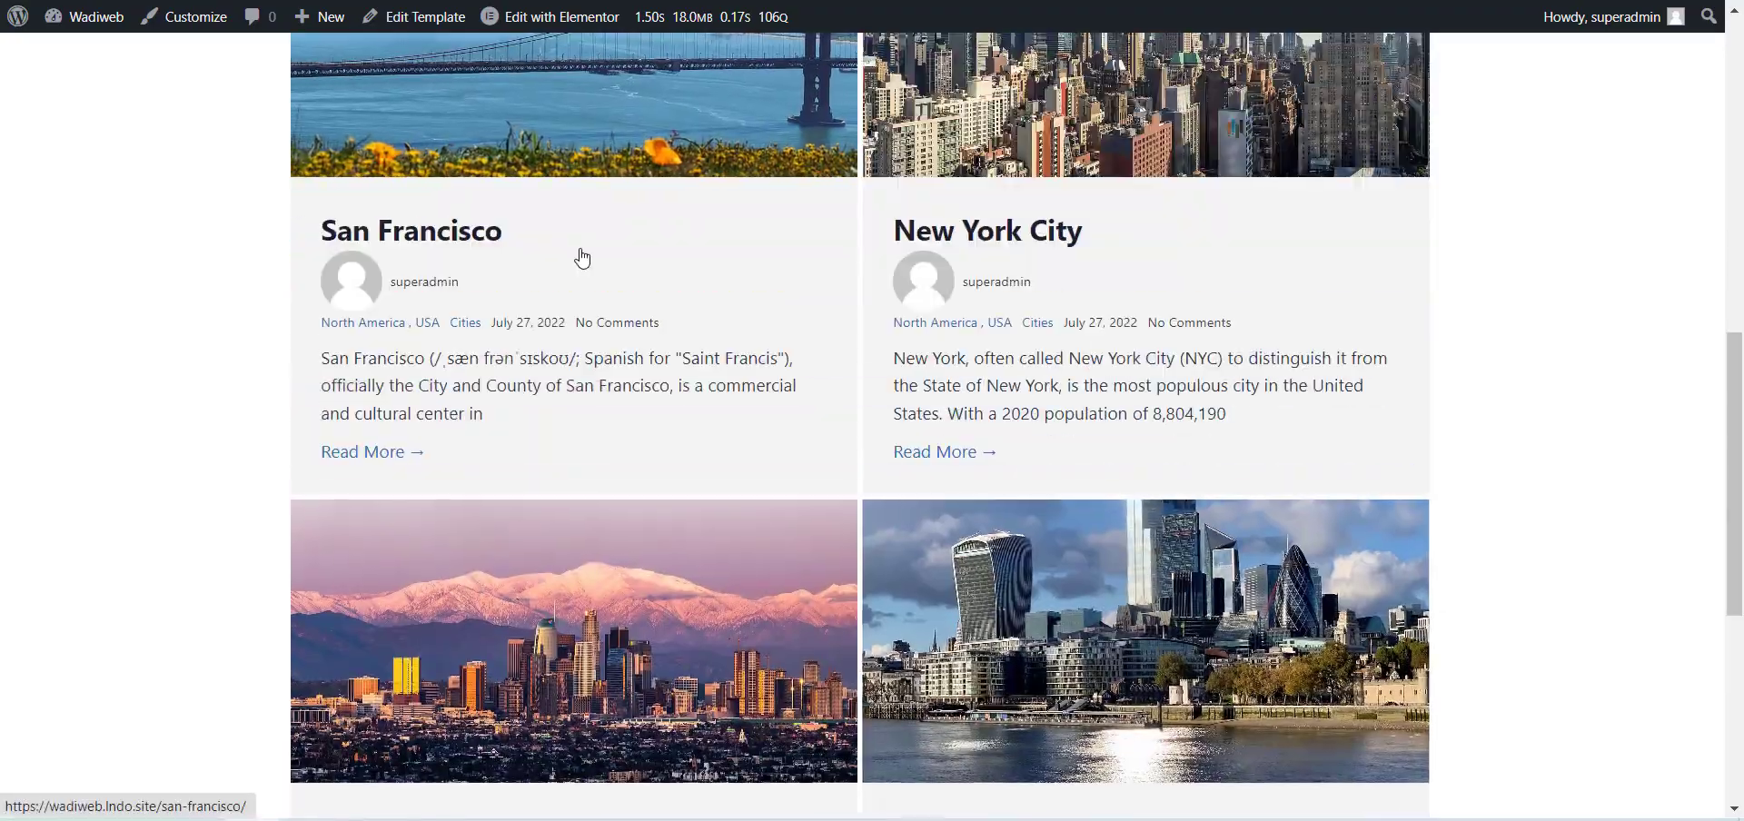
pyautogui.scroll(5, 636, 262)
pyautogui.scroll(10, 641, 268)
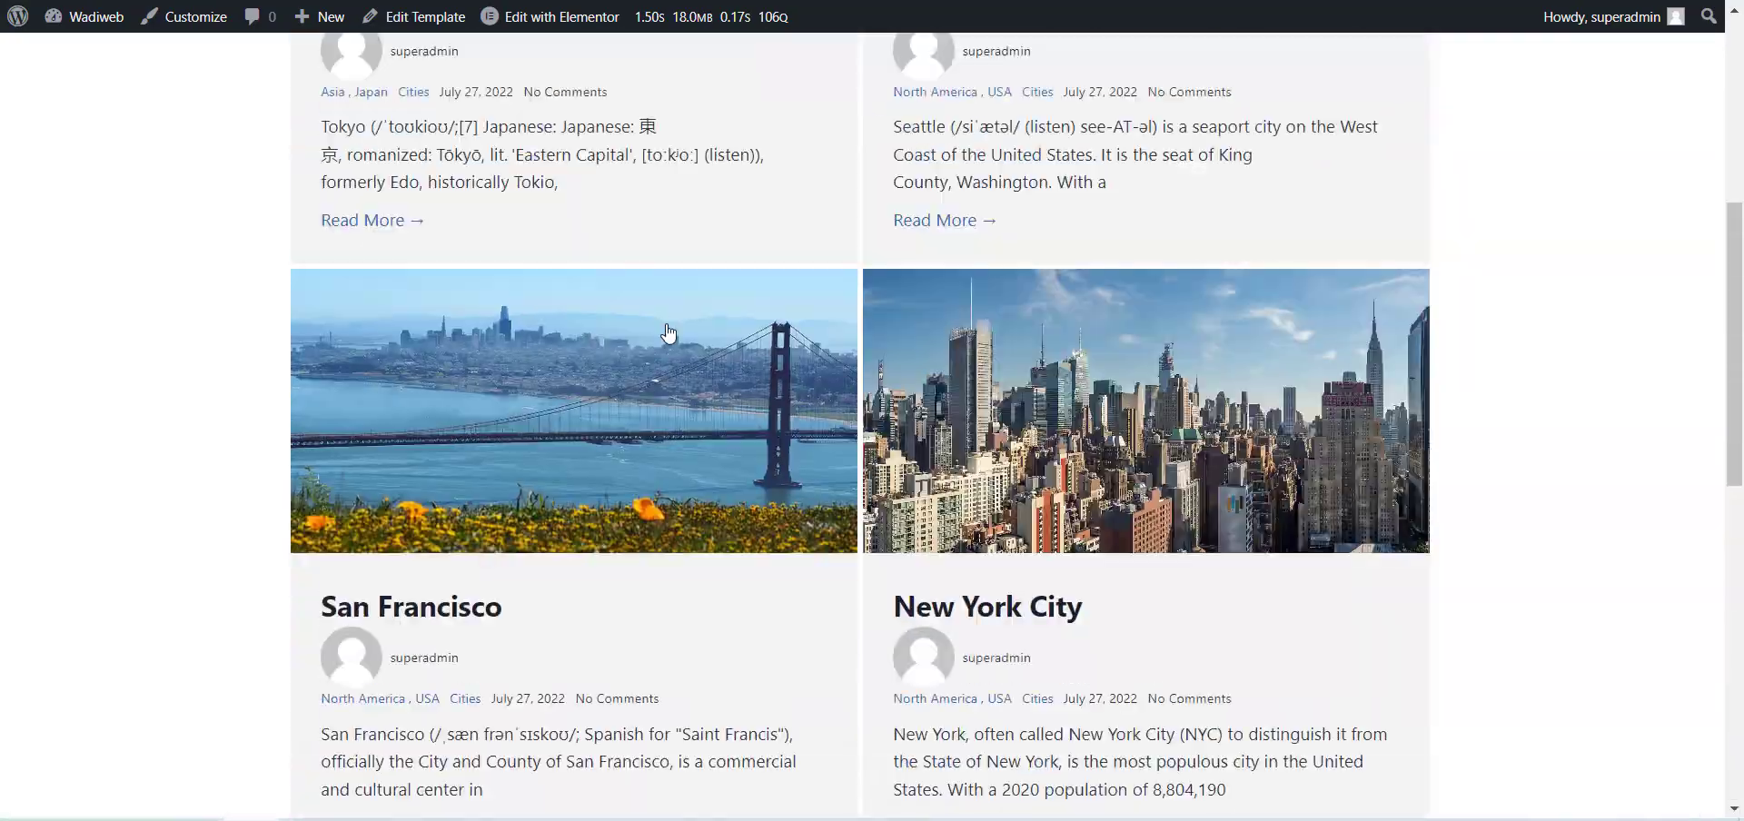
pyautogui.scroll(-2, 709, 345)
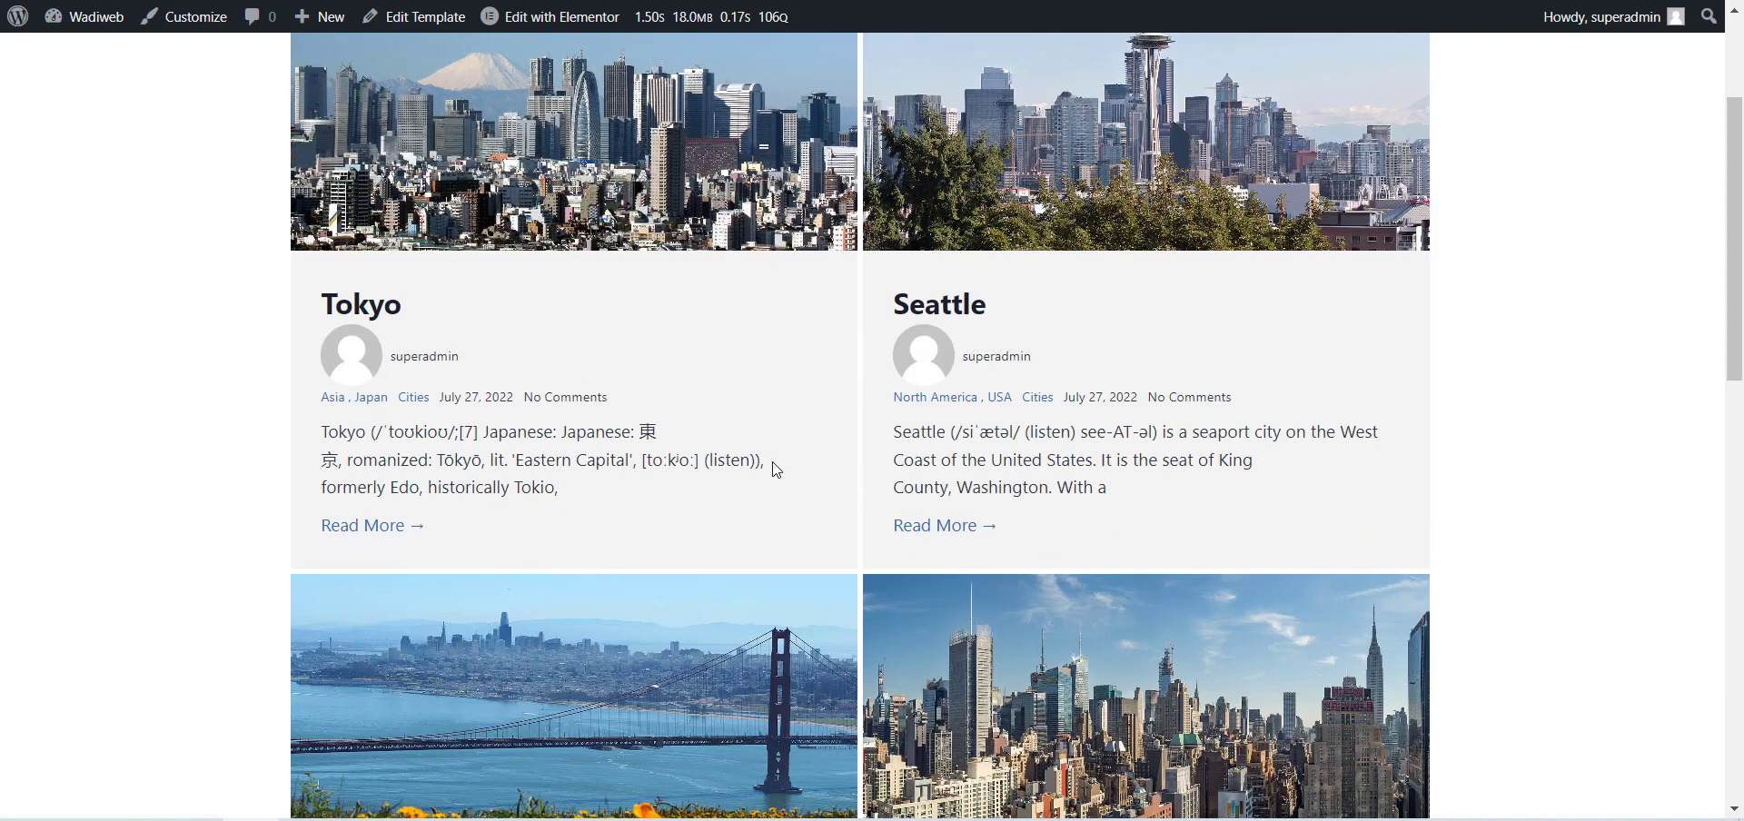
pyautogui.scroll(-5, 1078, 397)
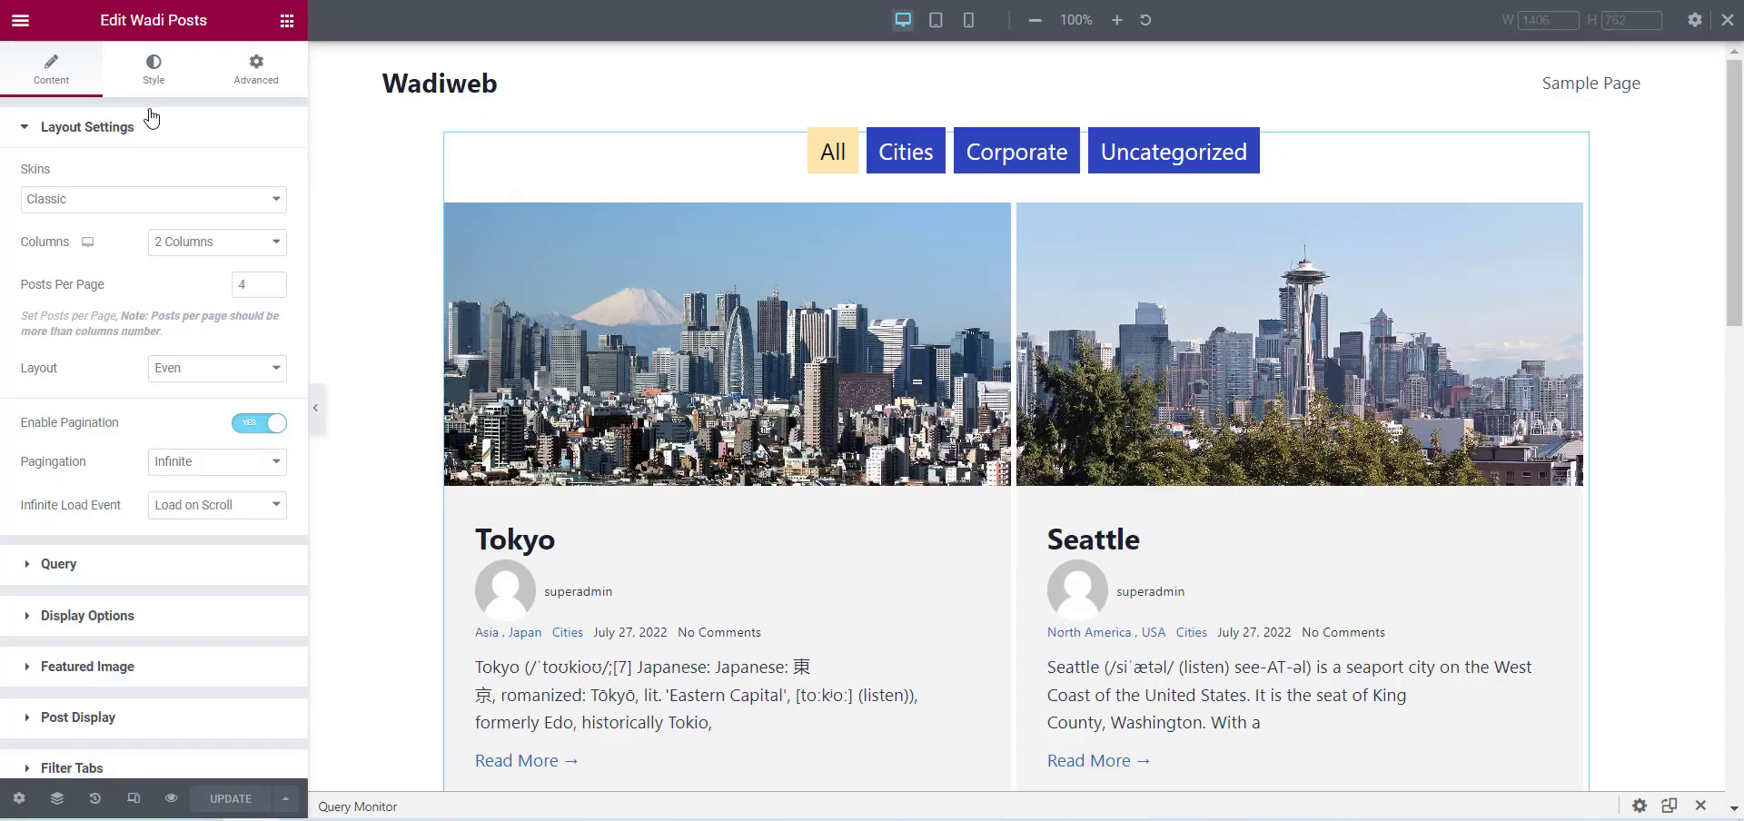
pyautogui.scroll(-1, 103, 674)
pyautogui.scroll(1, 103, 743)
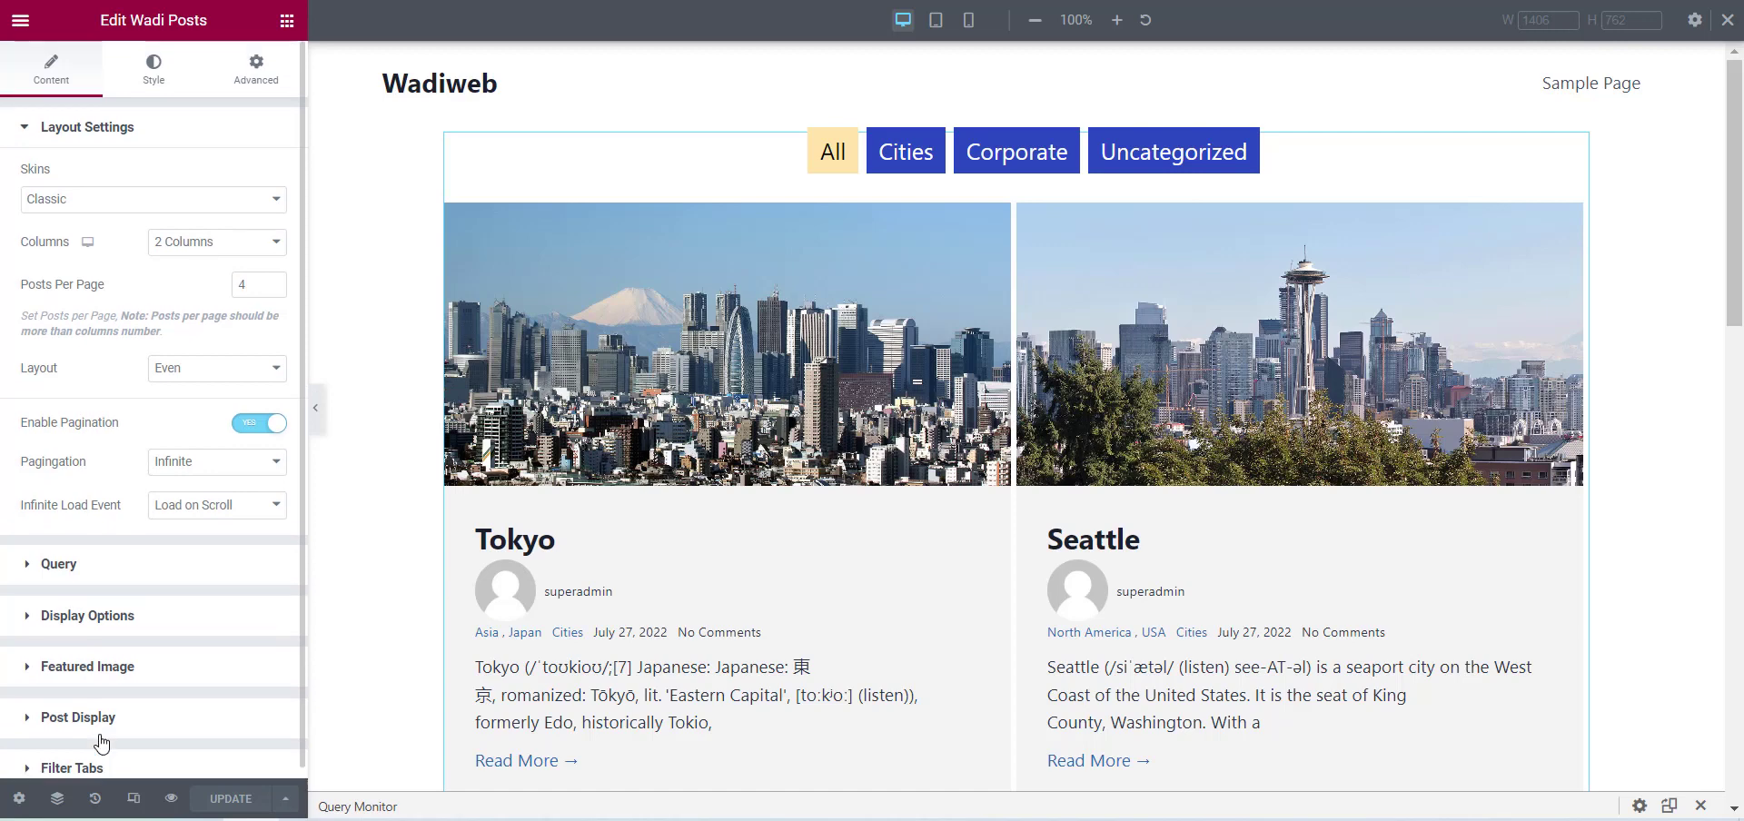
# Open the widget's Filter style settings, try the alignment options, and align the filter tabs right.
pyautogui.click(147, 69)
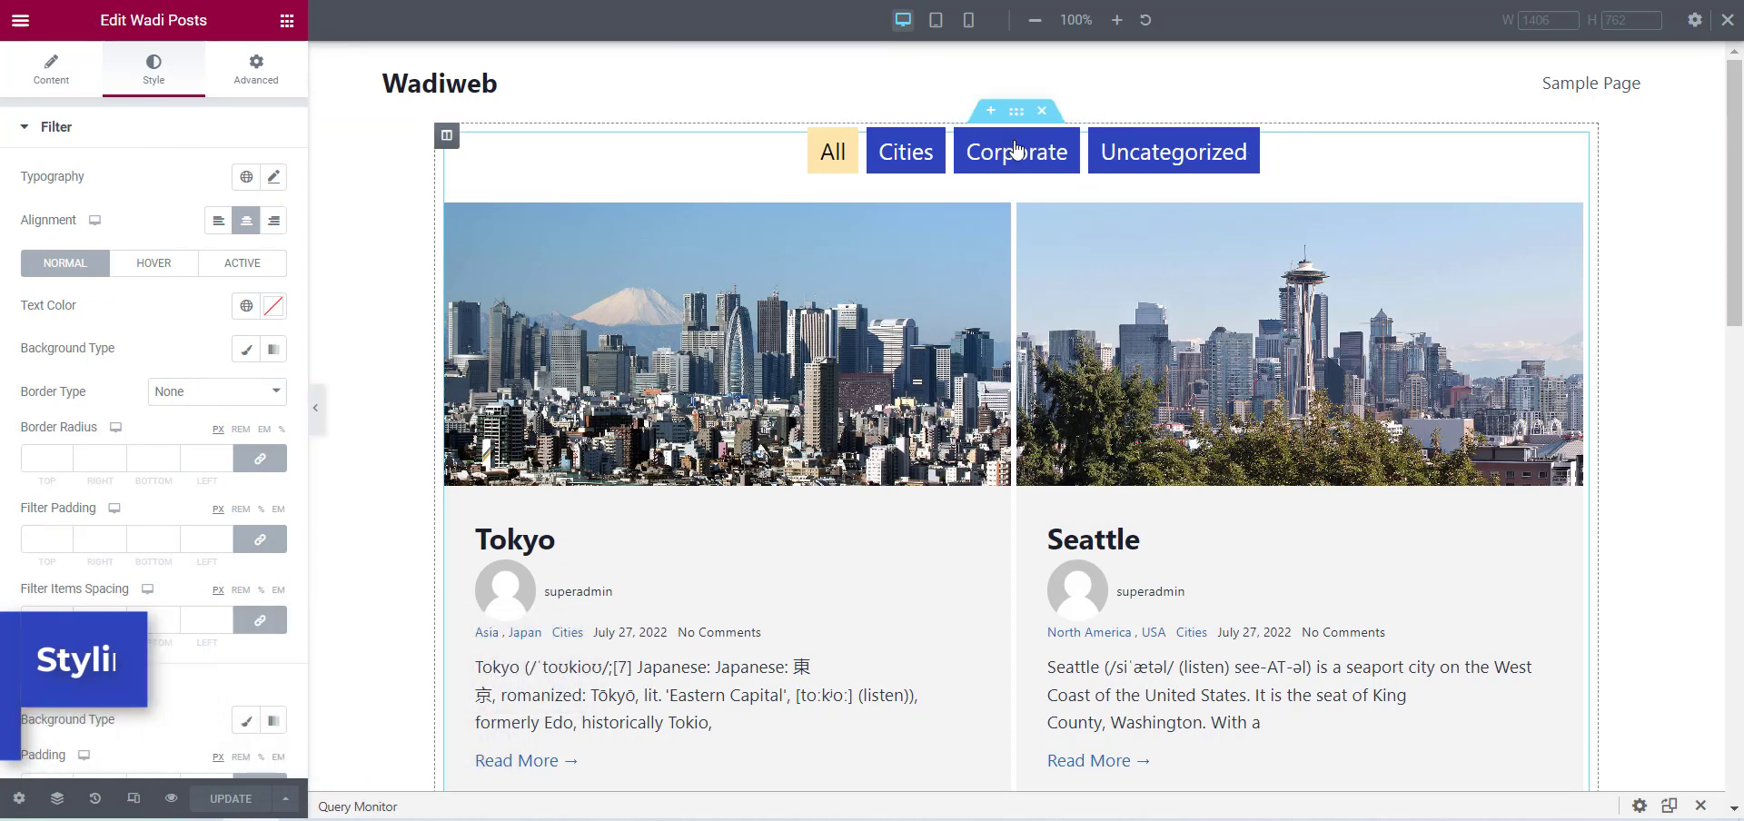
pyautogui.click(244, 218)
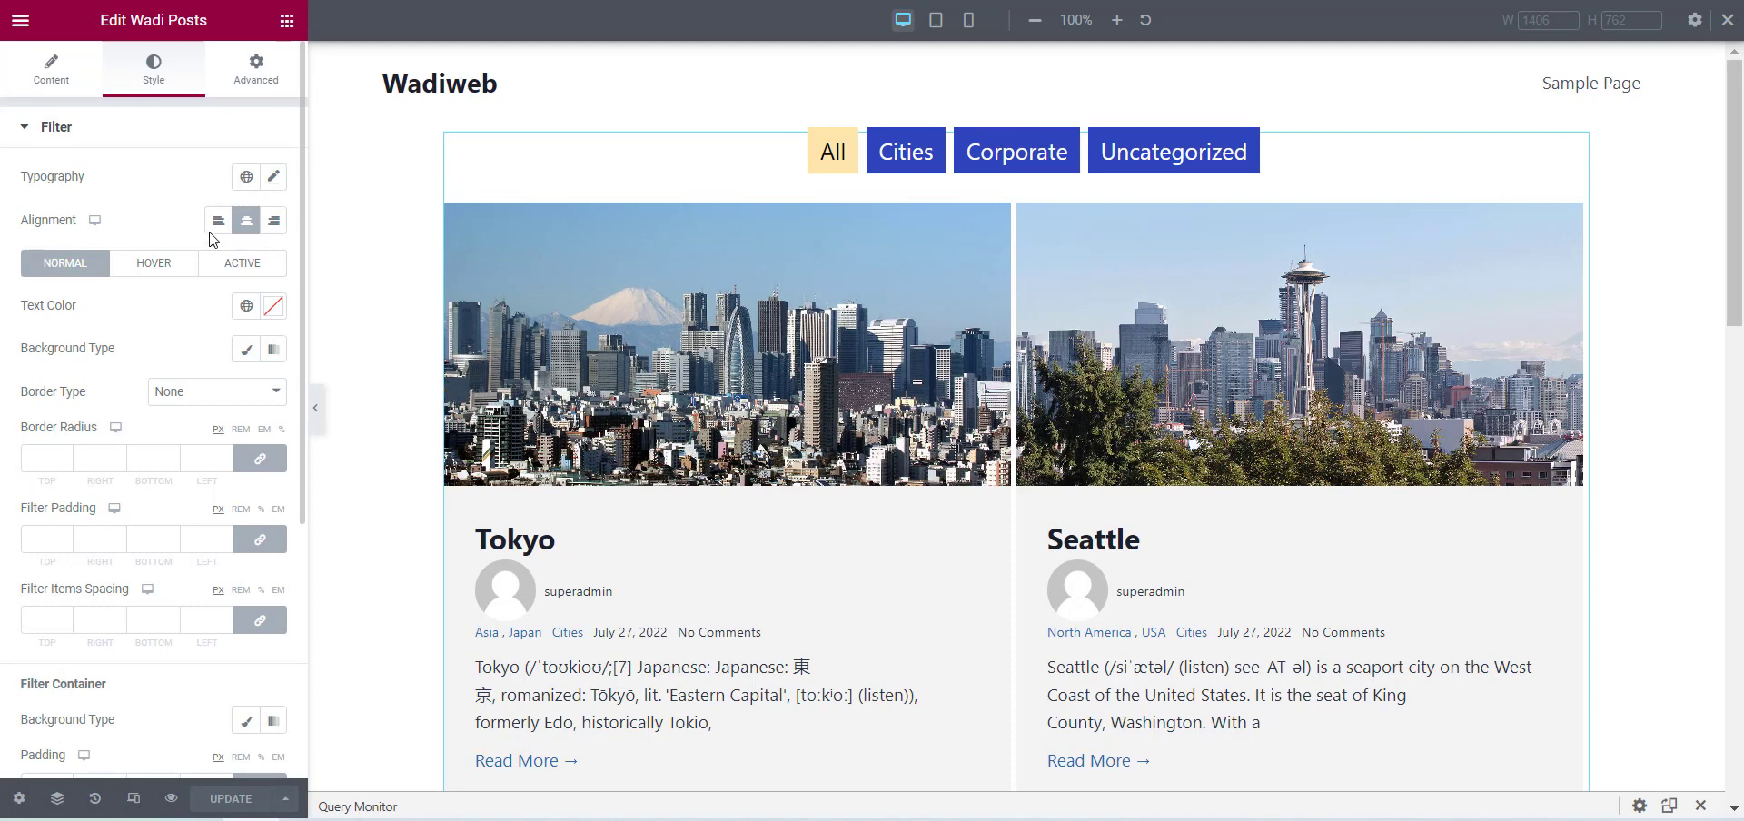
pyautogui.click(218, 221)
pyautogui.click(274, 220)
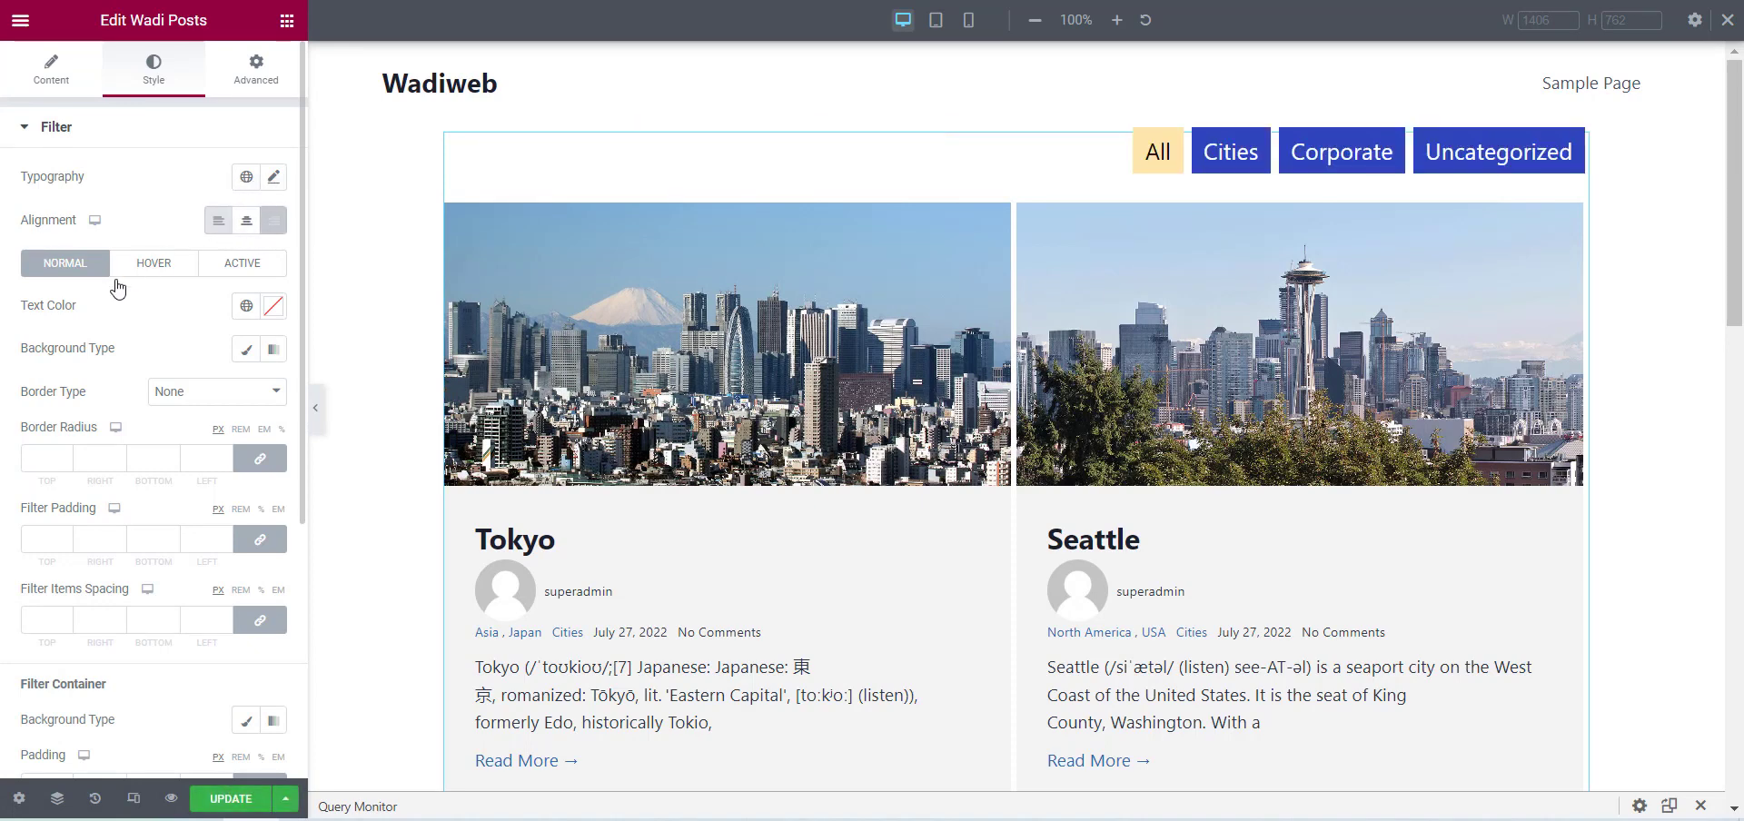
# Set the filter tabs' hover text color to #F48484.
pyautogui.click(146, 269)
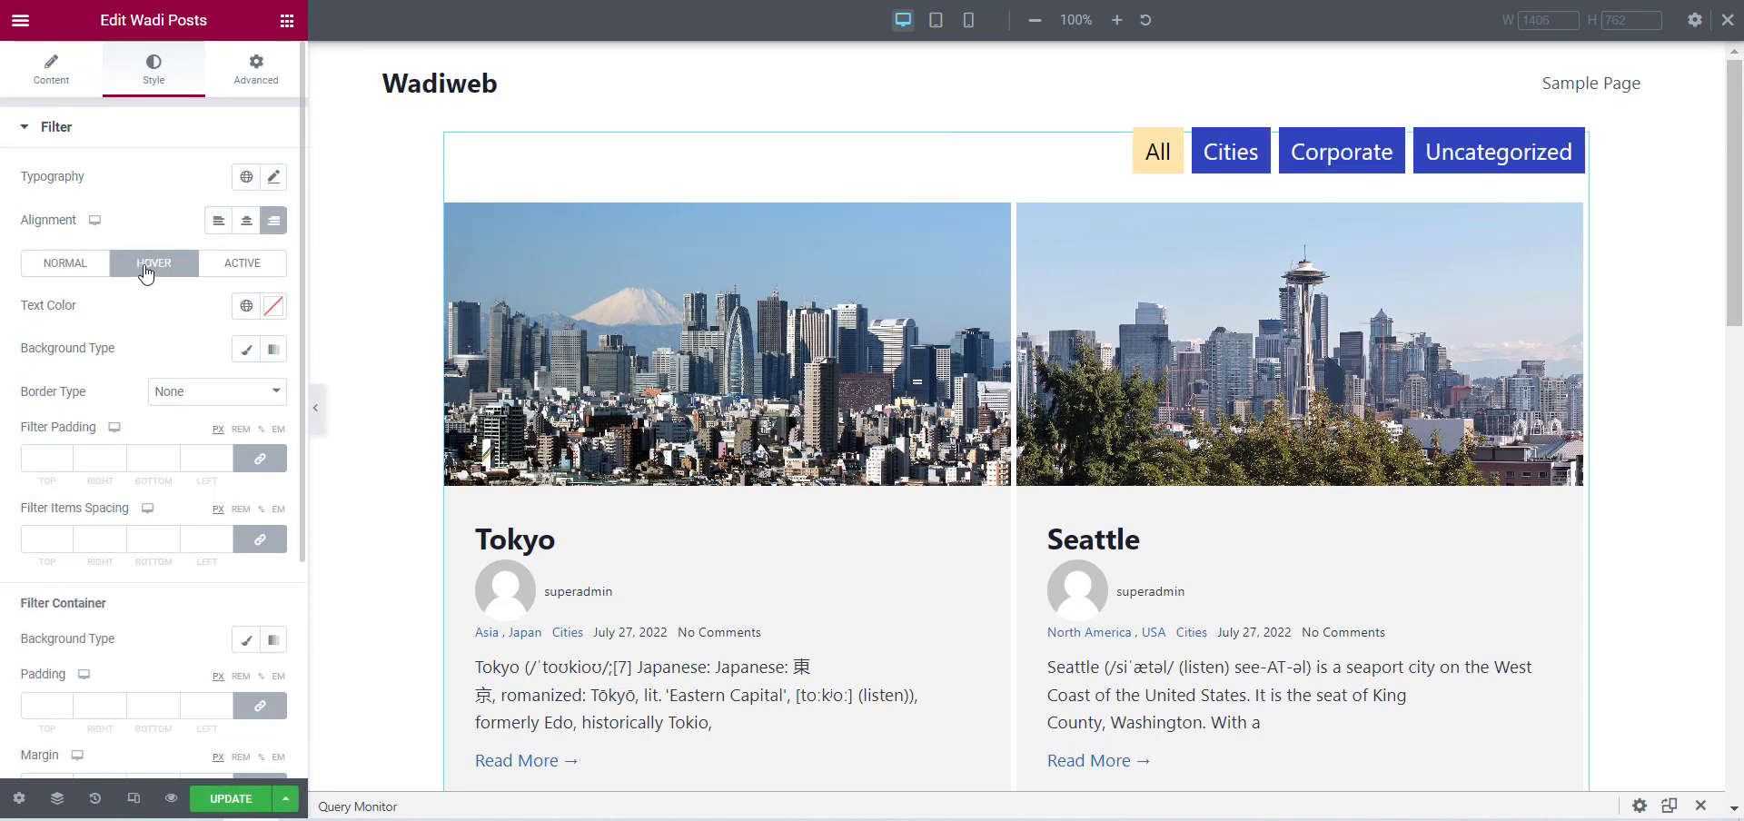
pyautogui.click(280, 311)
pyautogui.click(145, 388)
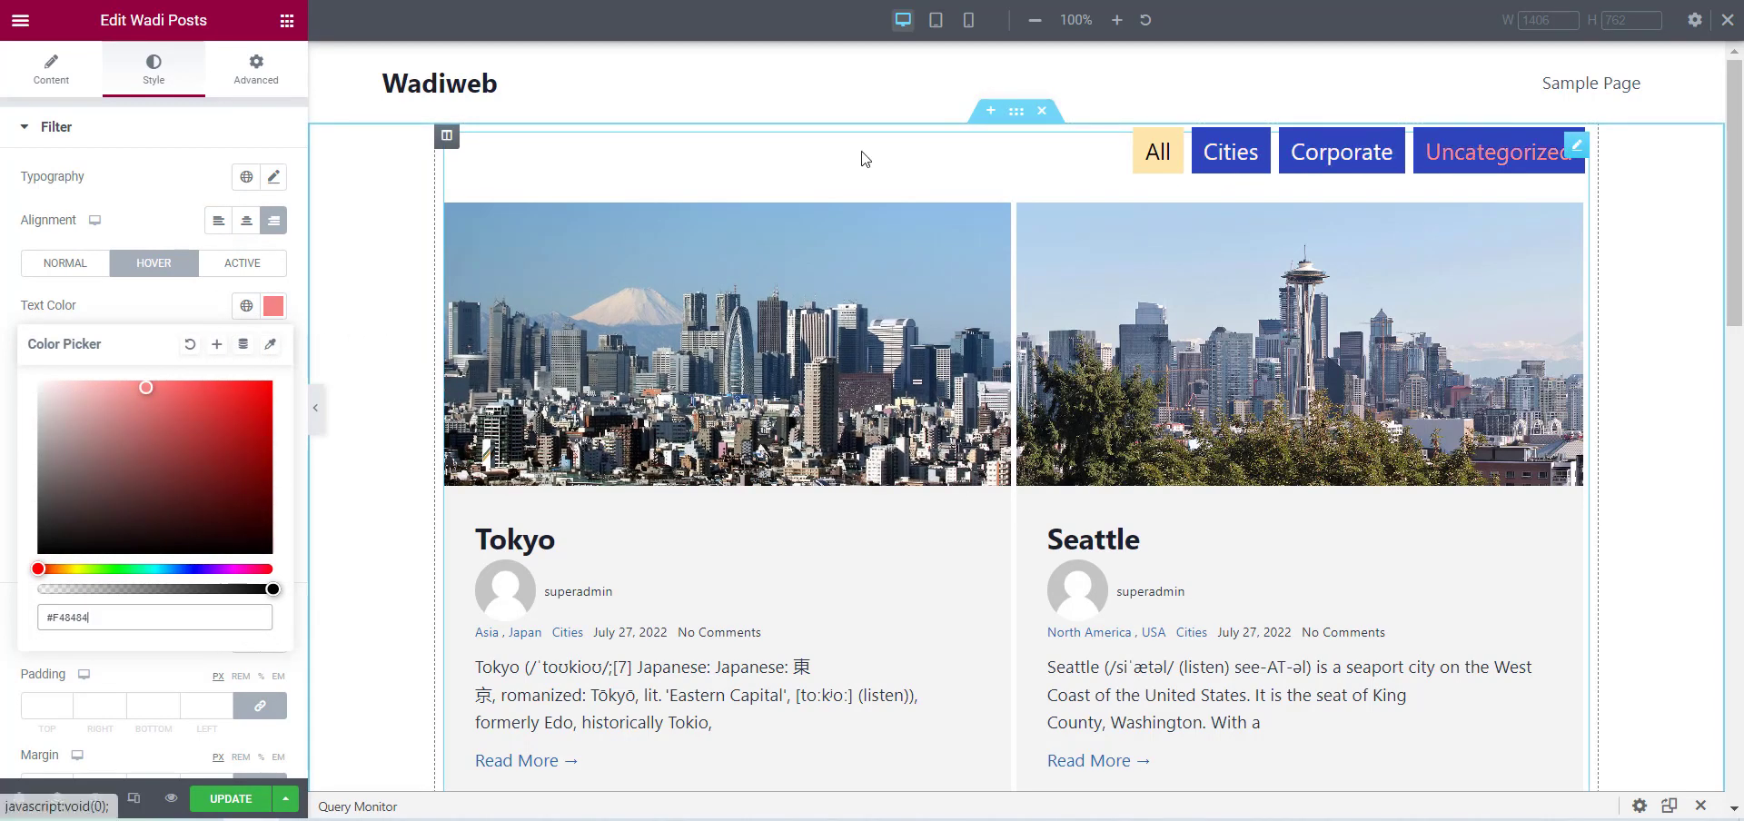
# Set the active filter tab's text color to black and check it by activating the Cities filter in the preview.
pyautogui.click(259, 269)
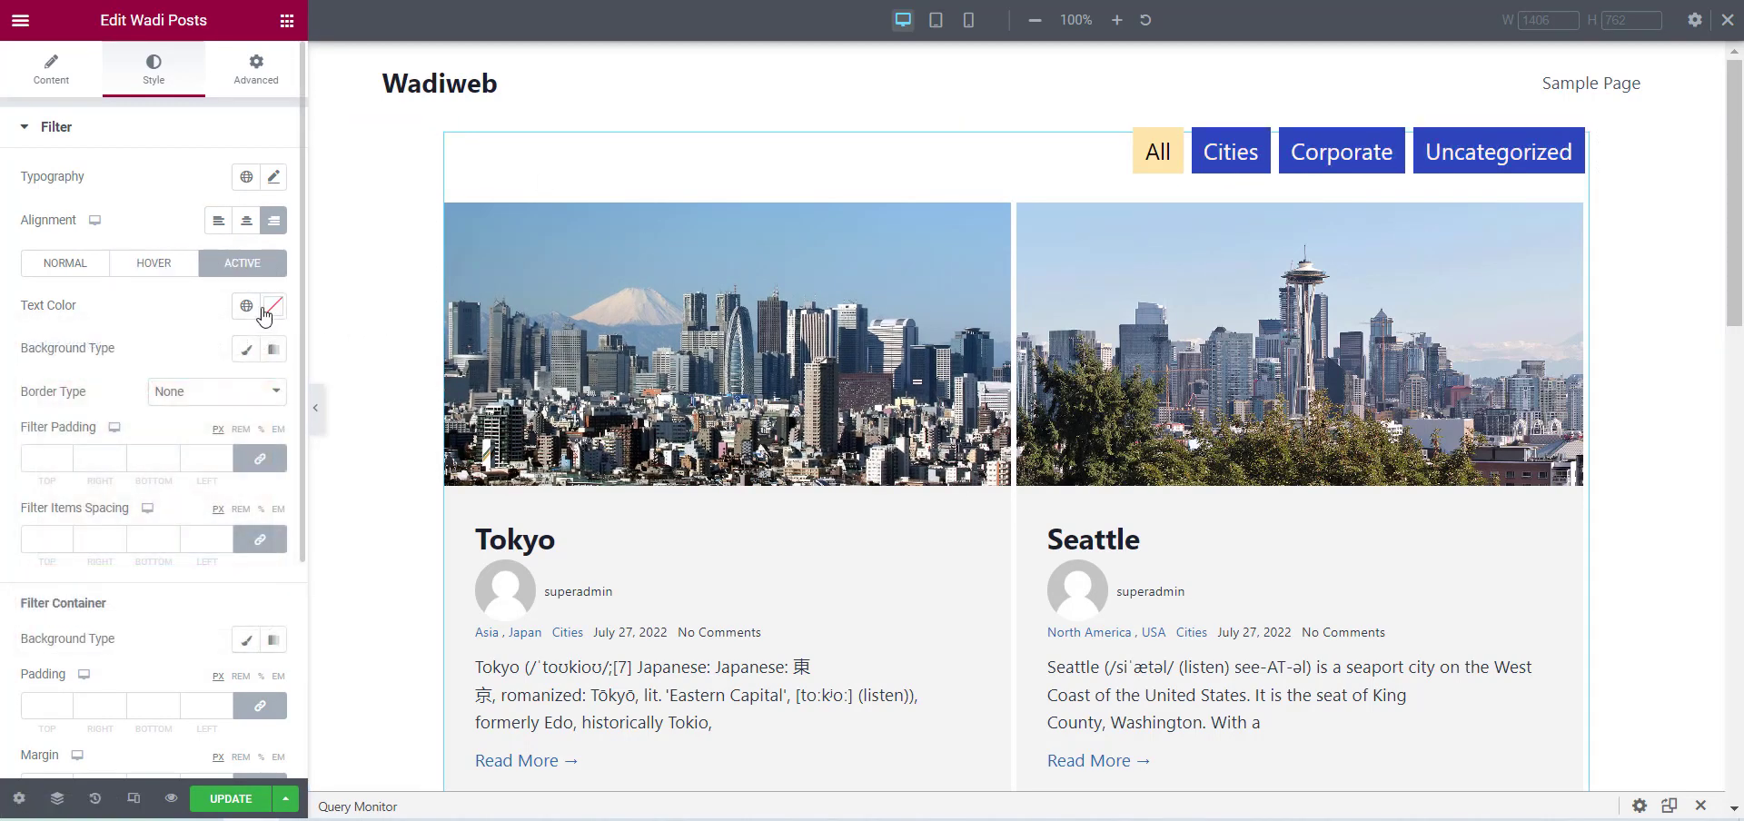
pyautogui.click(270, 311)
pyautogui.click(93, 514)
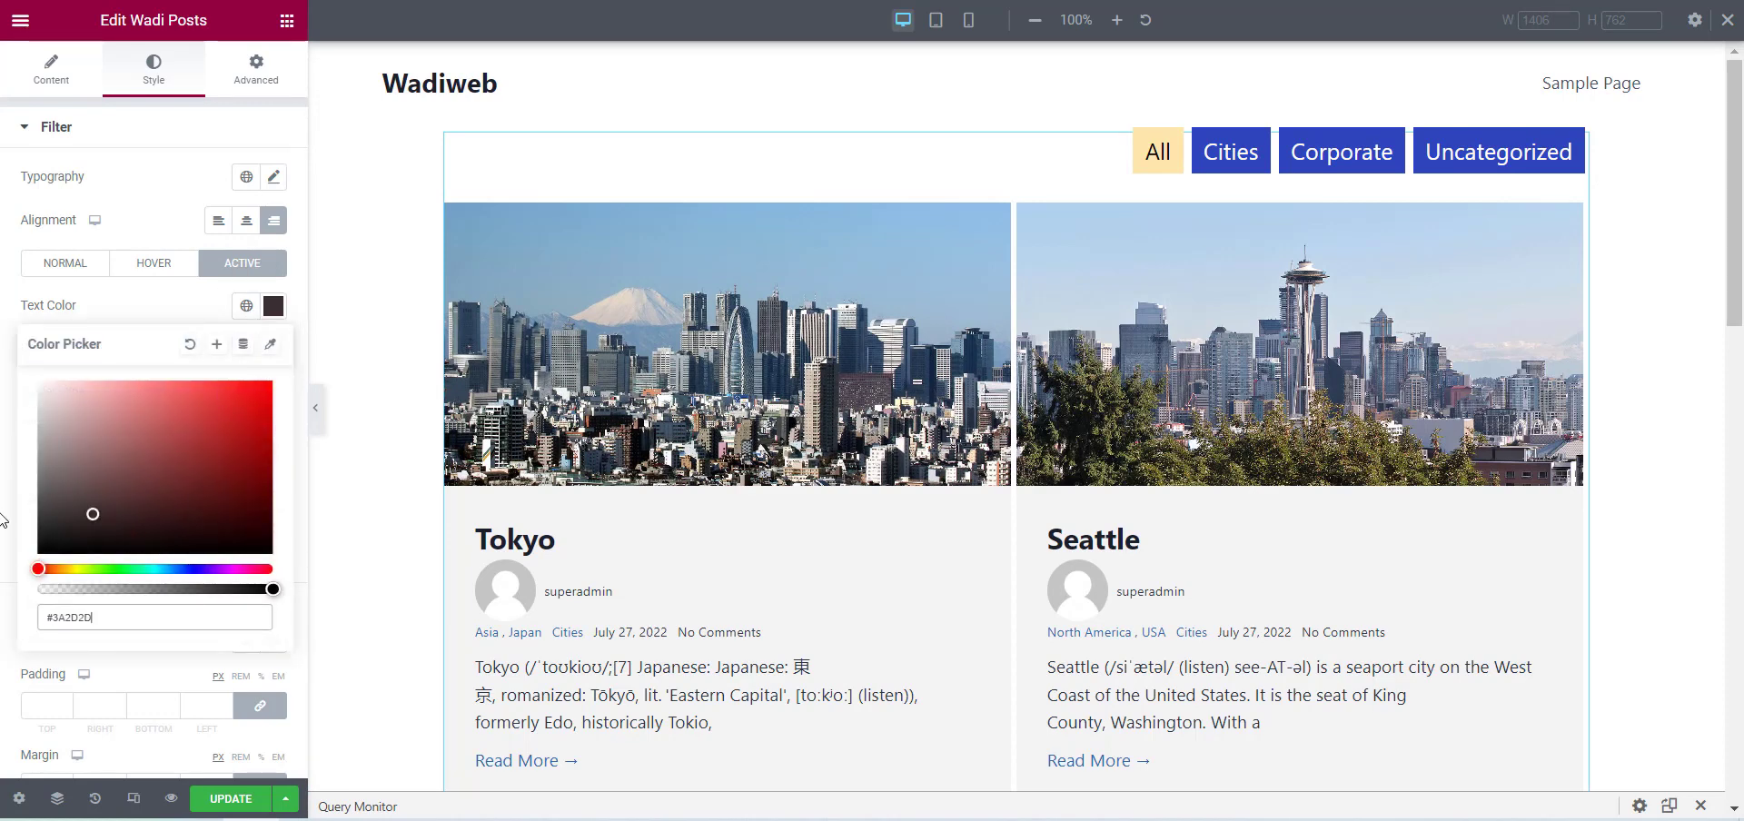
pyautogui.moveTo(2, 519); pyautogui.dragTo(4, 584)
pyautogui.click(2, 514)
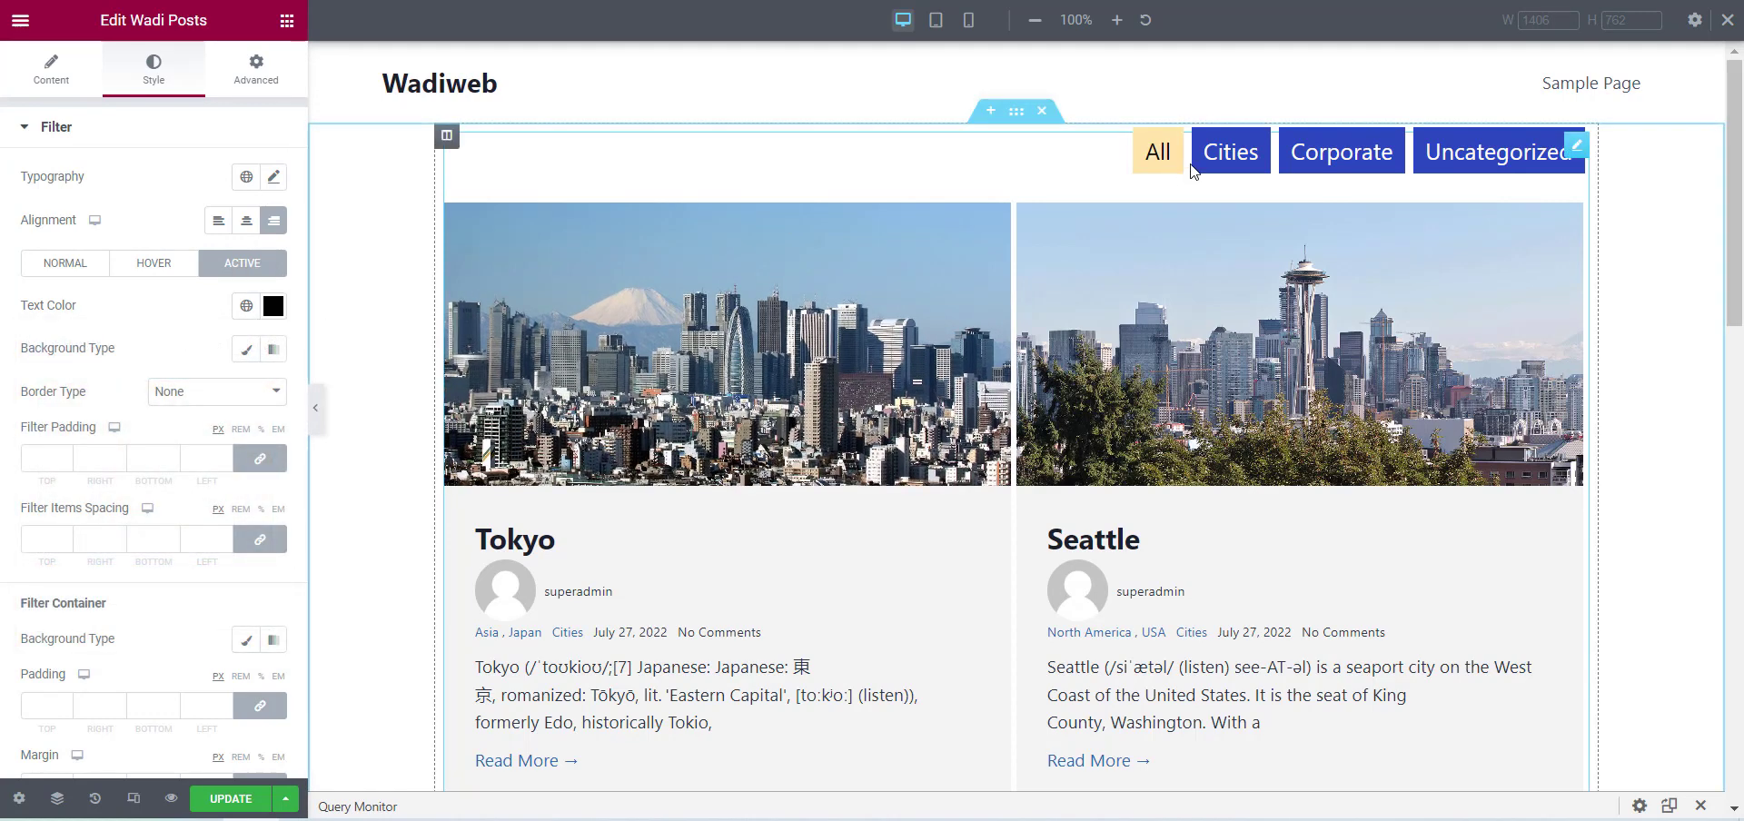
pyautogui.click(1230, 155)
pyautogui.click(1237, 162)
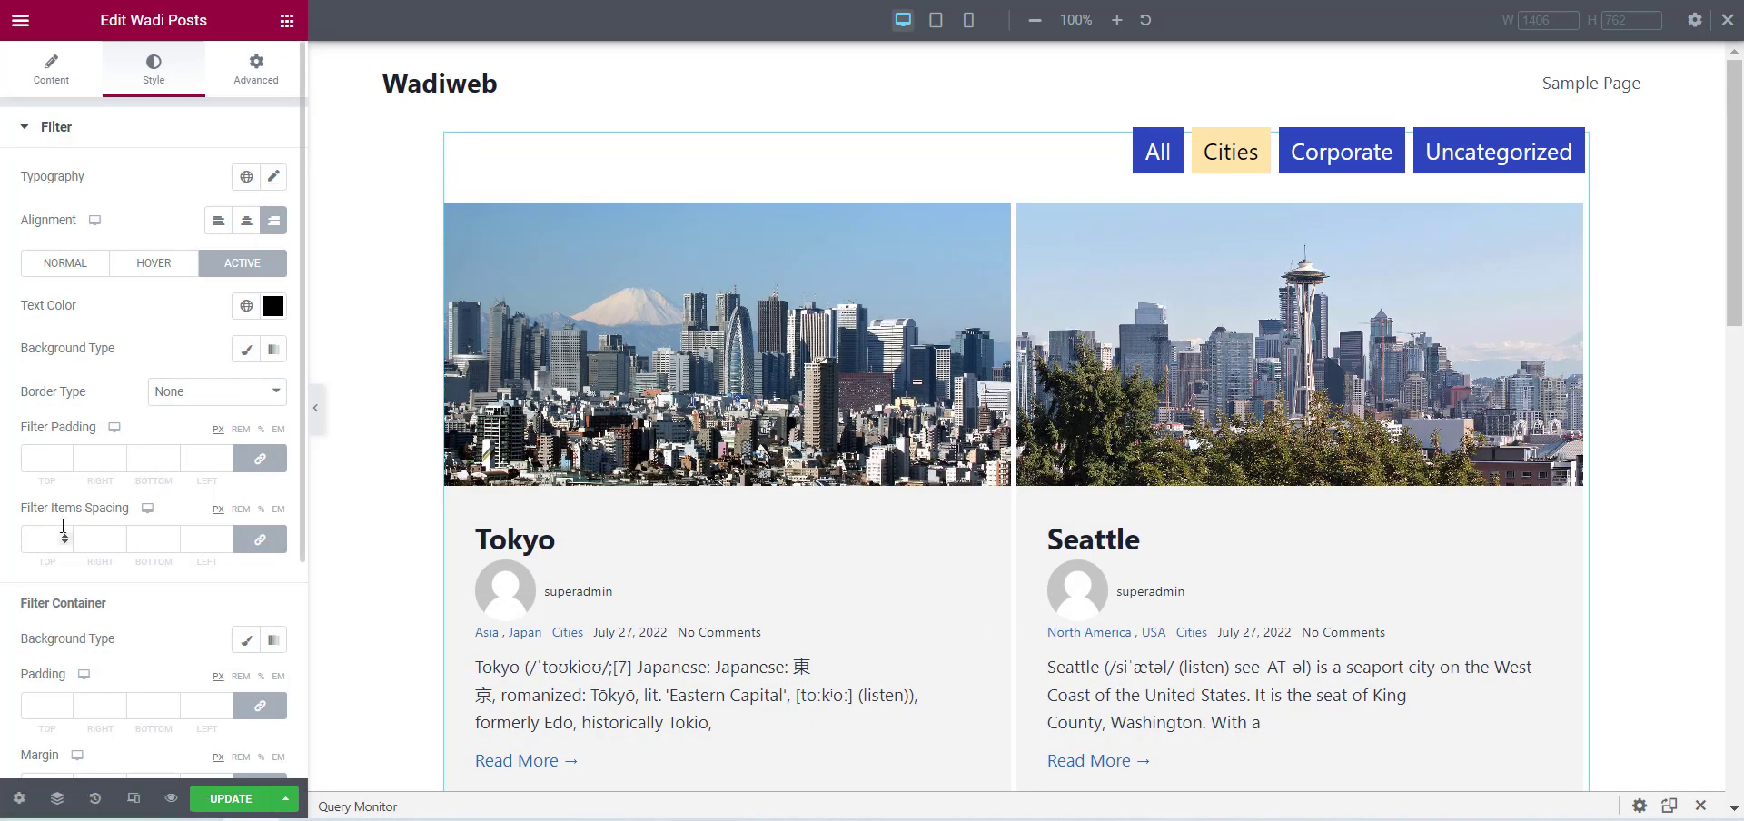
# Give the active filter tab a Solid border with a width of 1 on all sides, and open the Blog Post style settings.
pyautogui.click(209, 393)
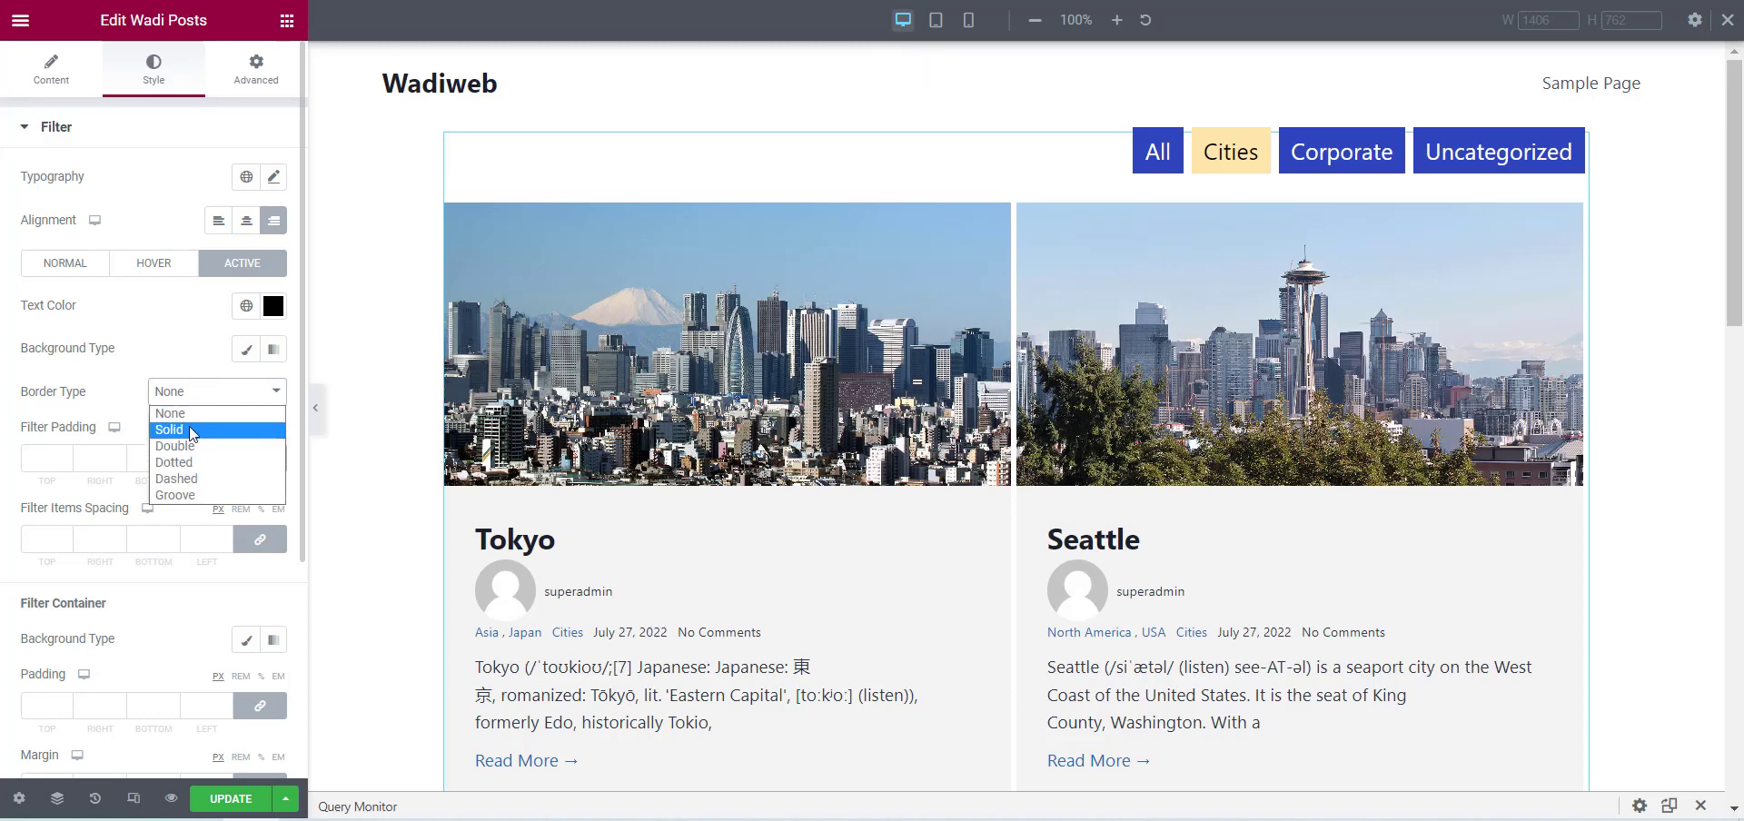
pyautogui.click(173, 430)
pyautogui.click(153, 454)
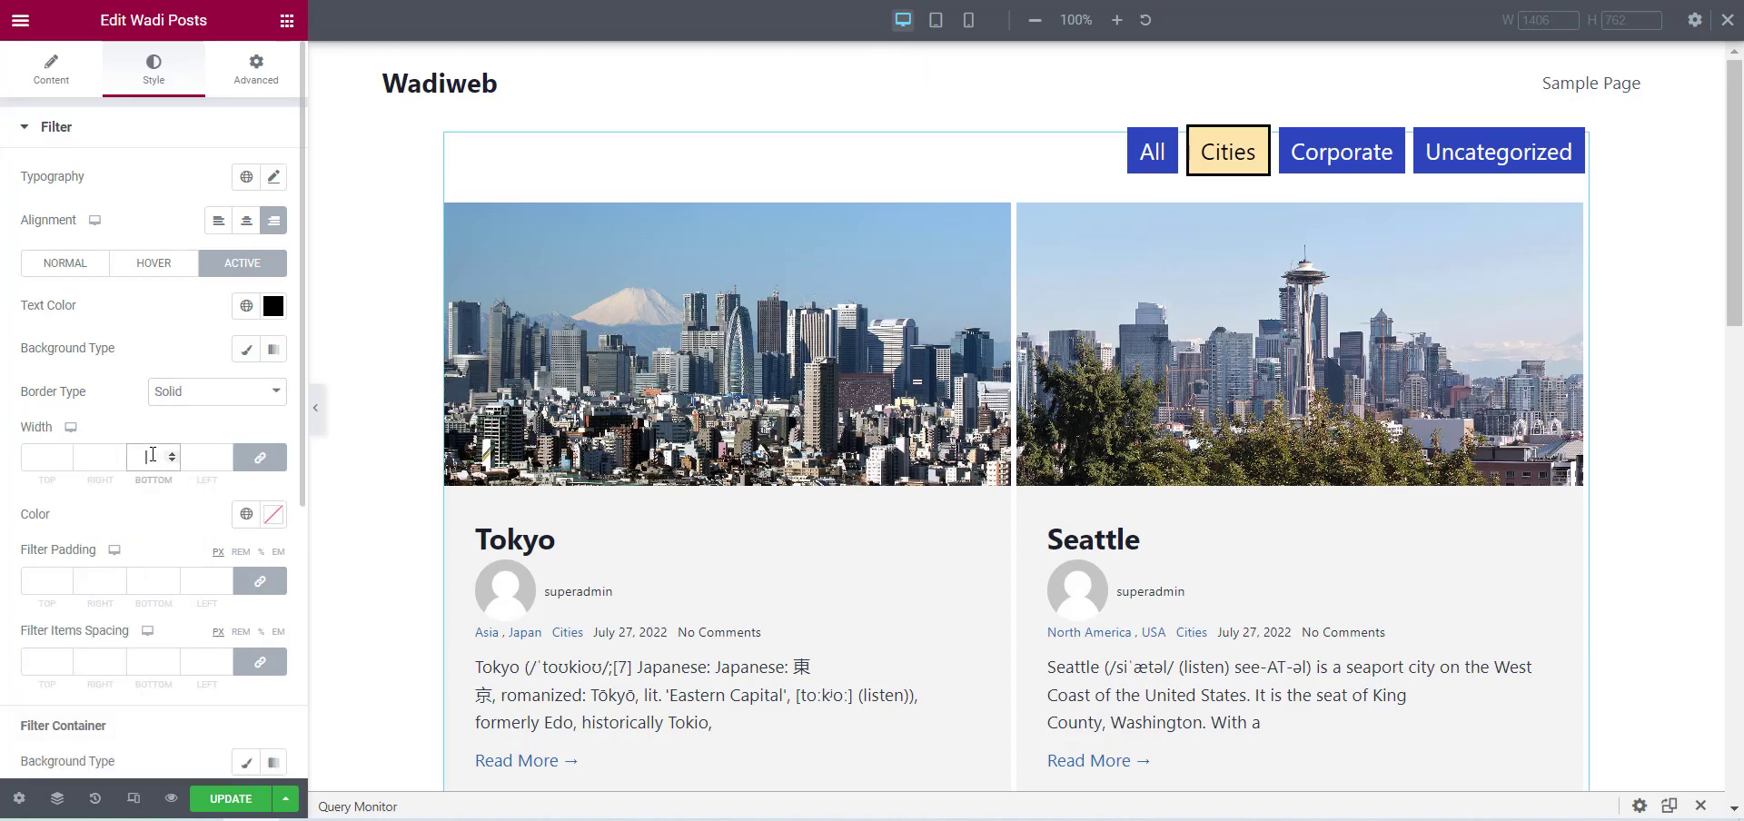
pyautogui.write('1')
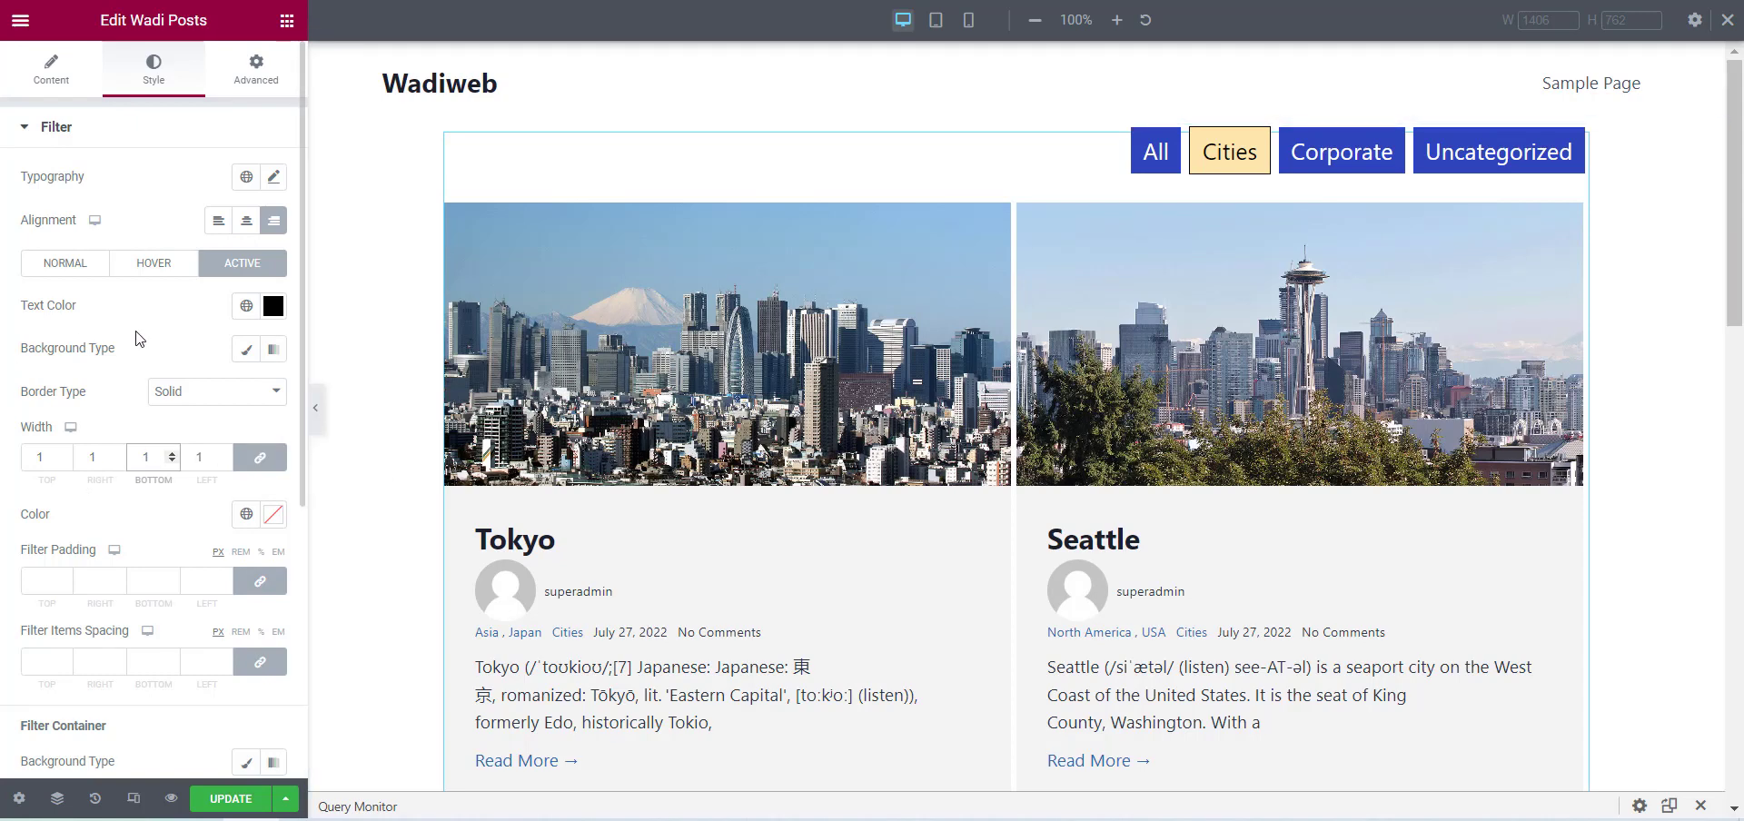
pyautogui.scroll(-5, 31, 521)
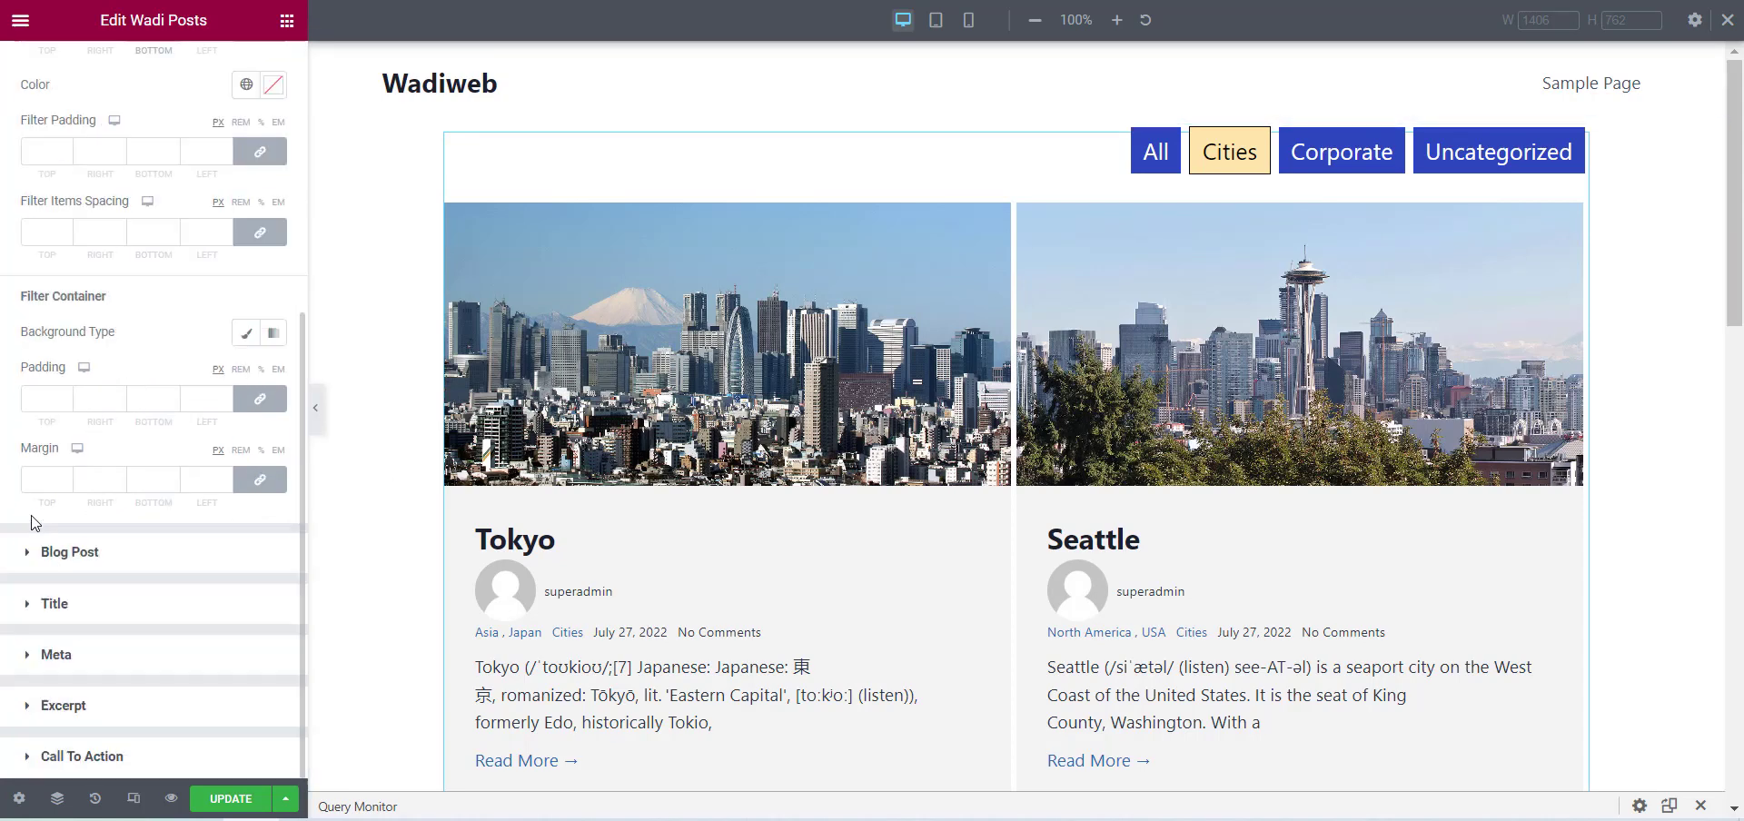
pyautogui.click(87, 555)
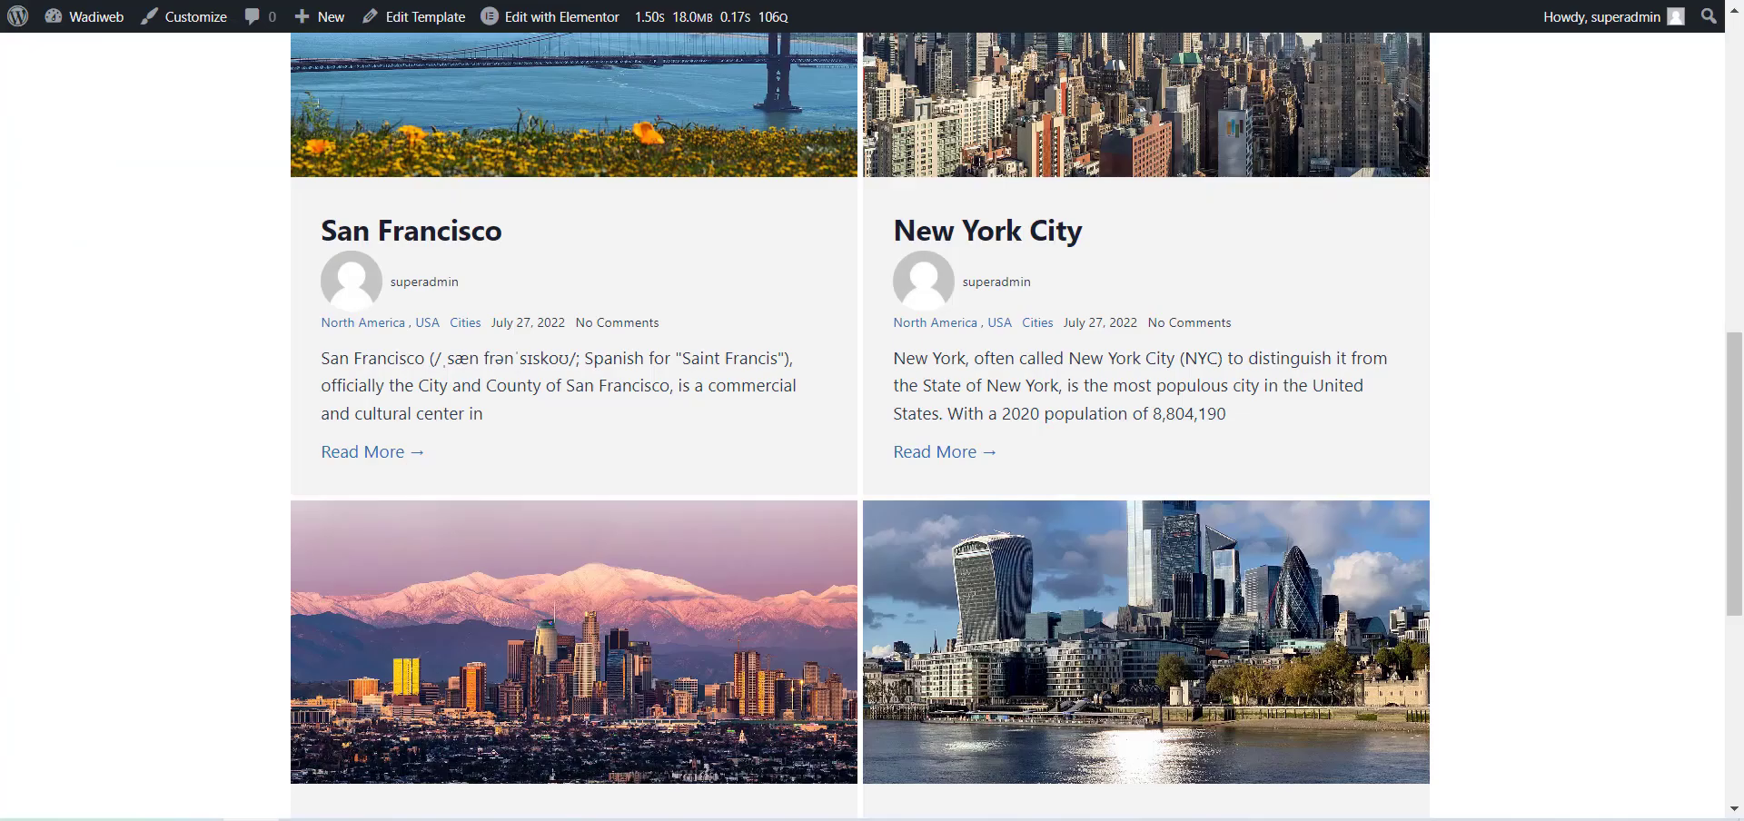
# Go from the live page to the WordPress dashboard and open Contact Us for Wadi Addons For Elementor.
pyautogui.moveTo(84, 19)
pyautogui.click(87, 61)
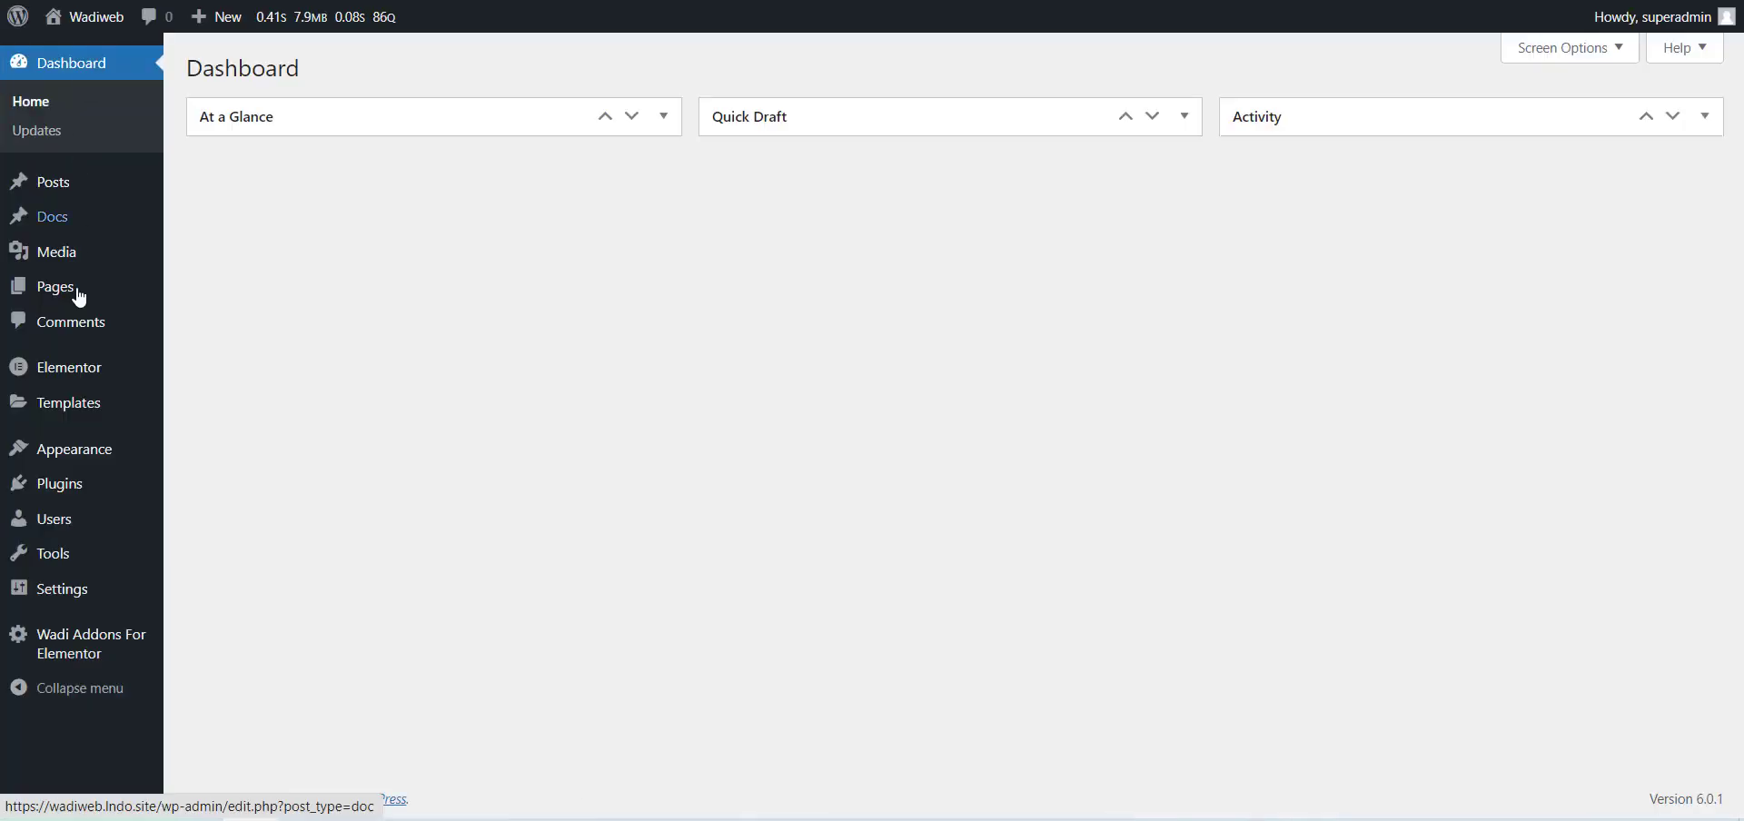
pyautogui.moveTo(60, 652)
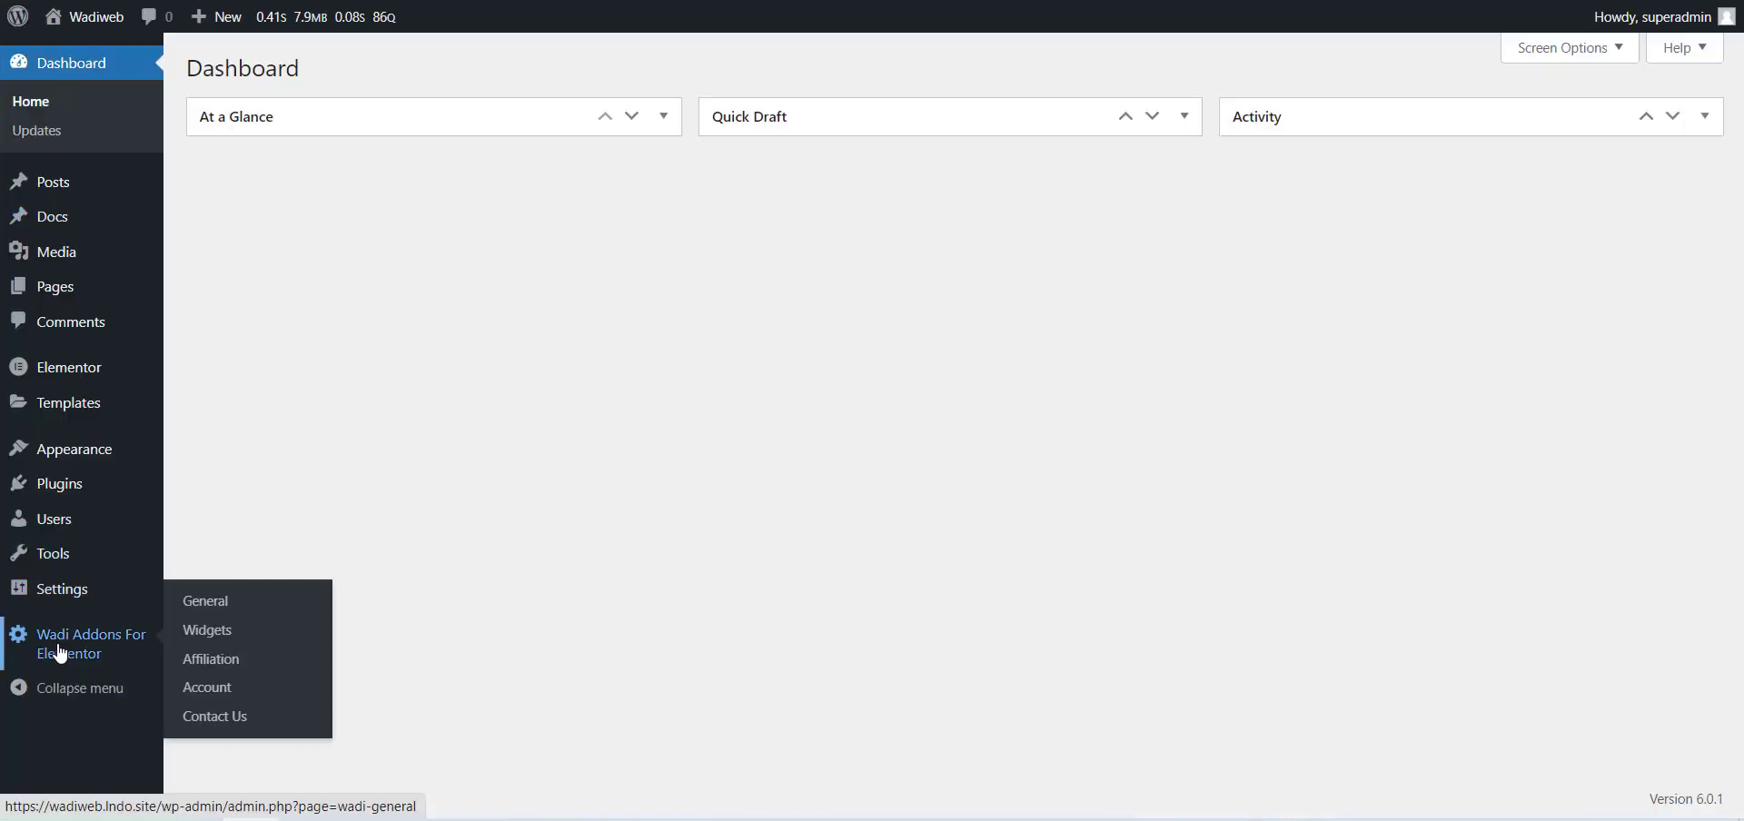
pyautogui.click(222, 720)
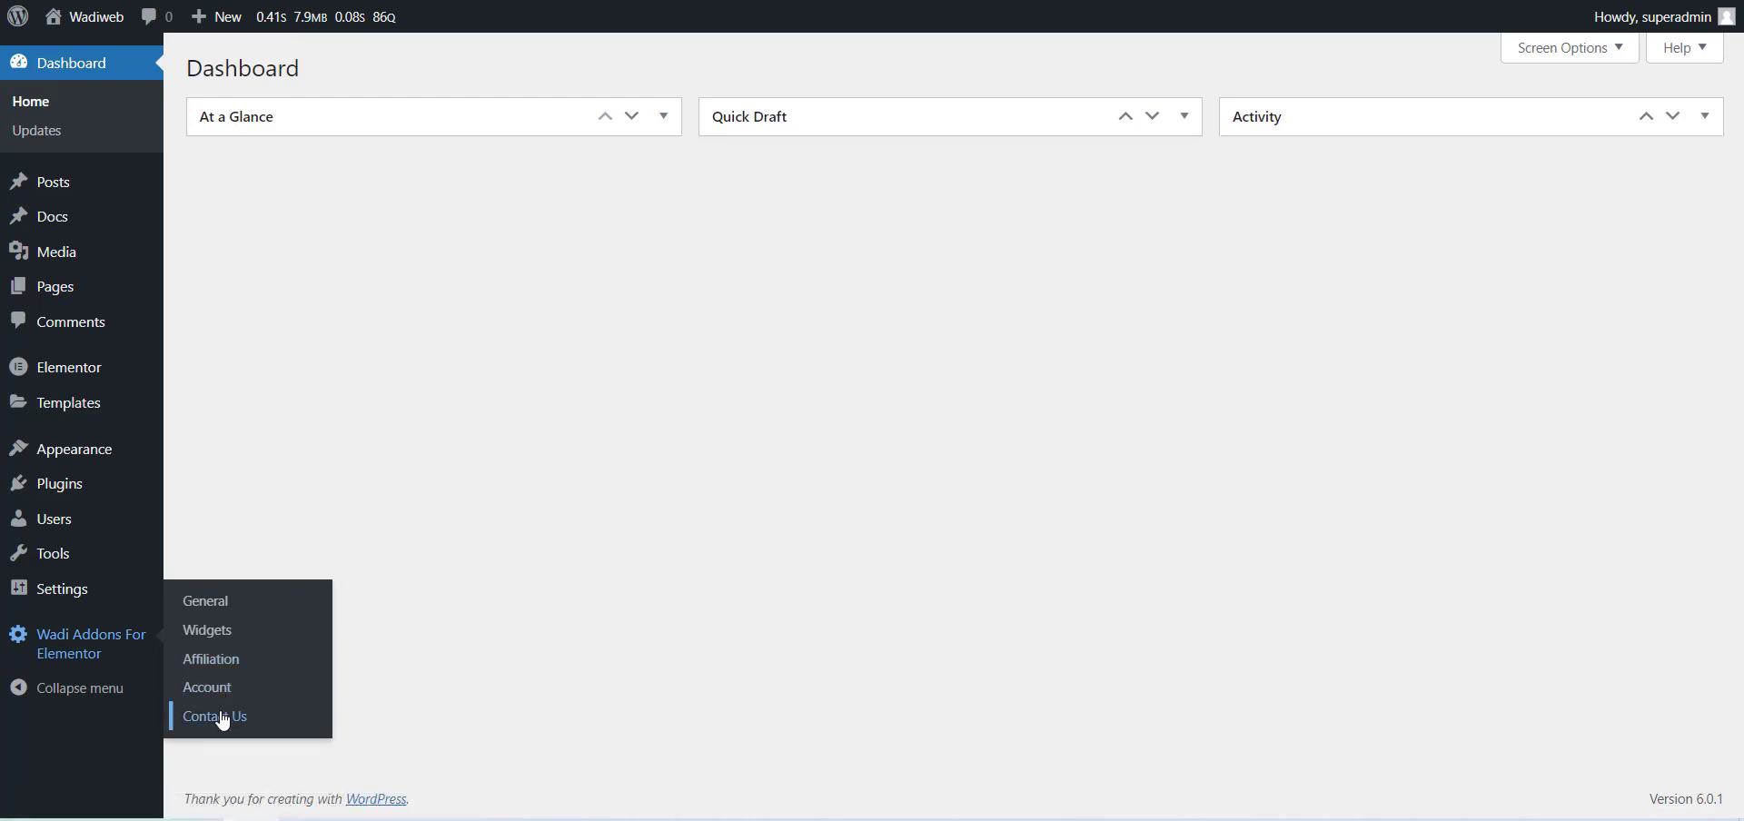